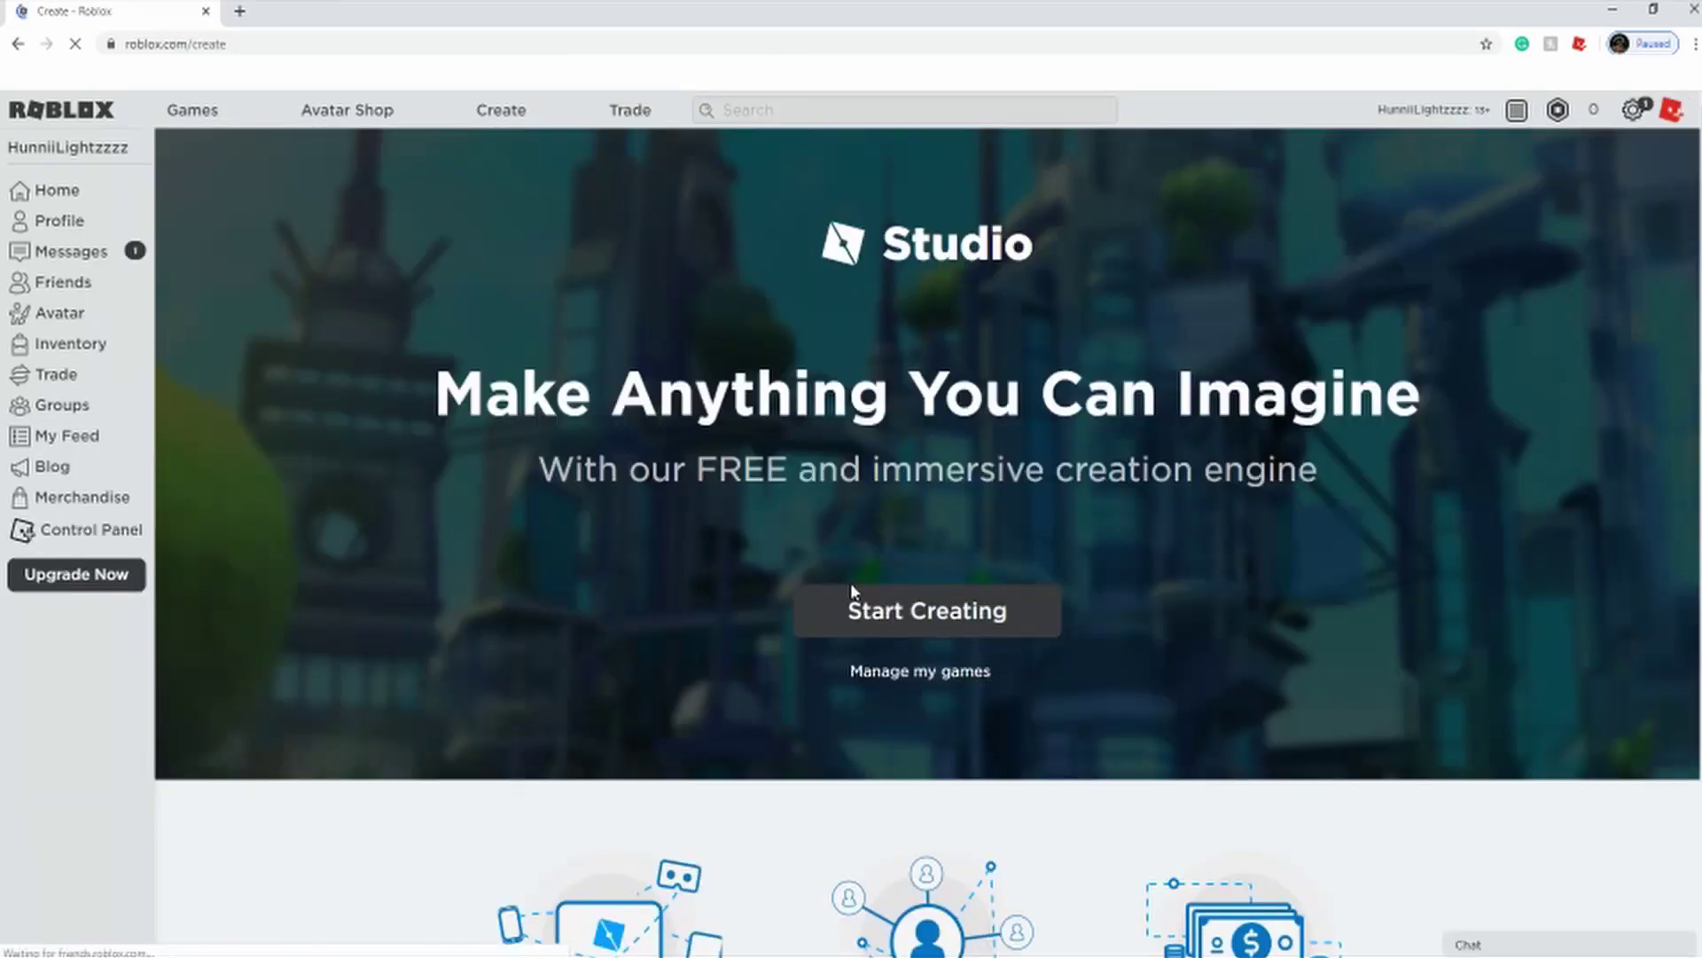
click(22, 44)
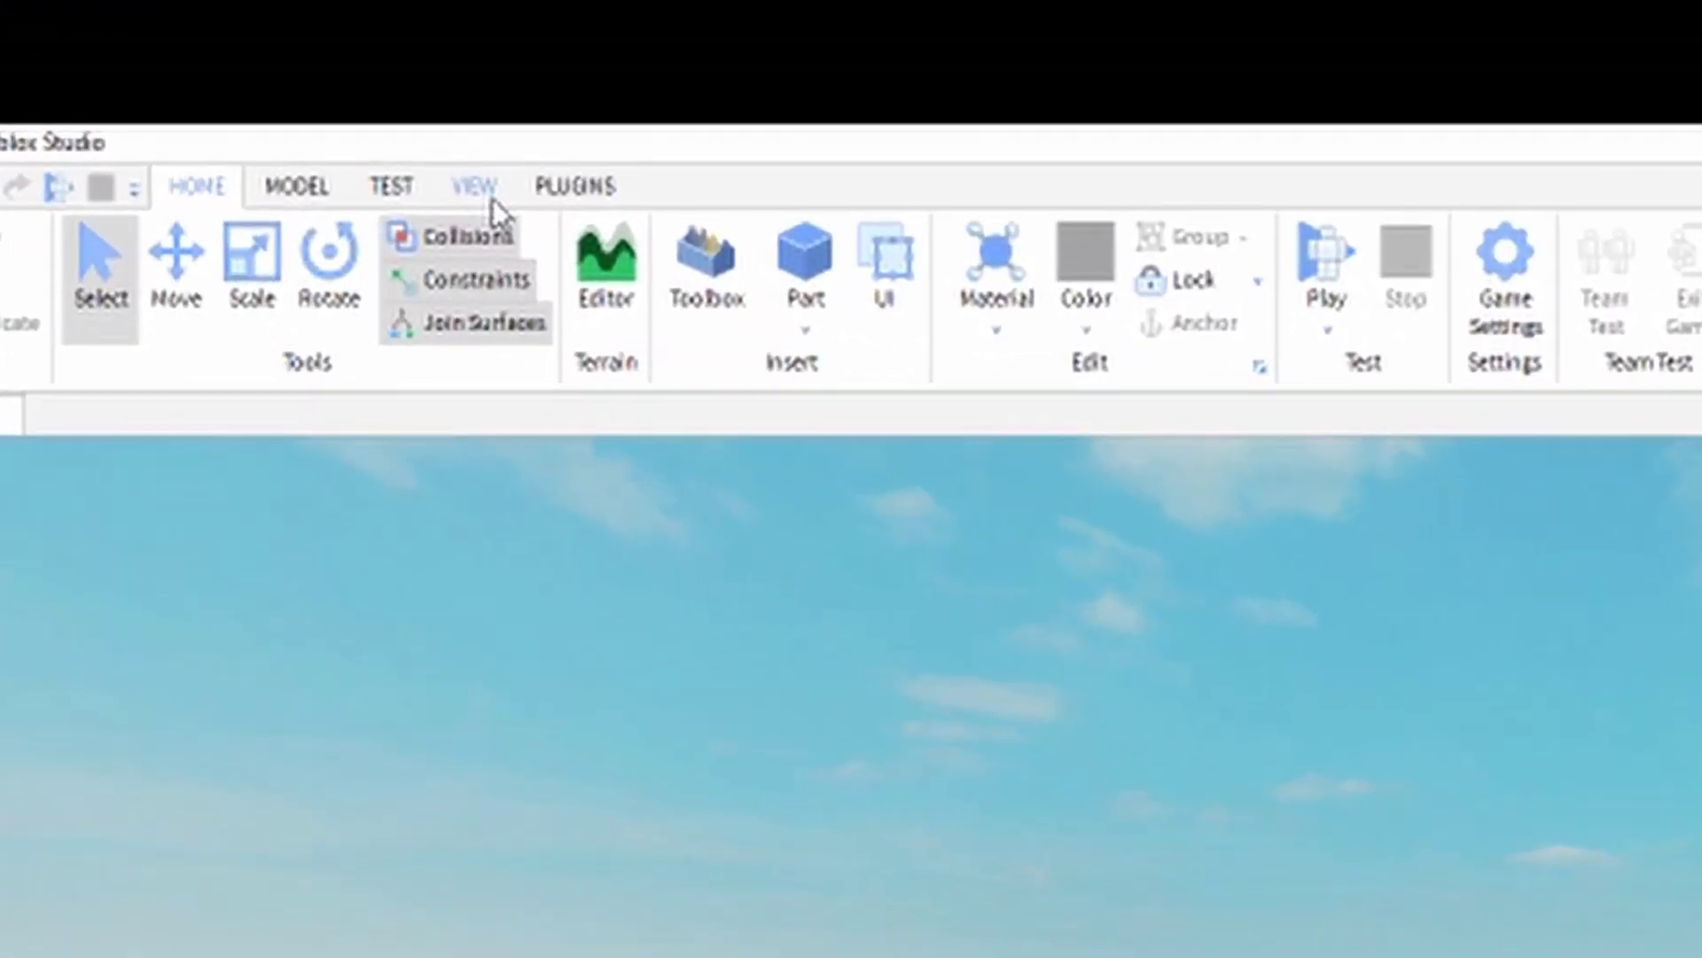
- Show the Explorer, Properties and Toolbox windows and enlarge the Properties area
click(312, 32)
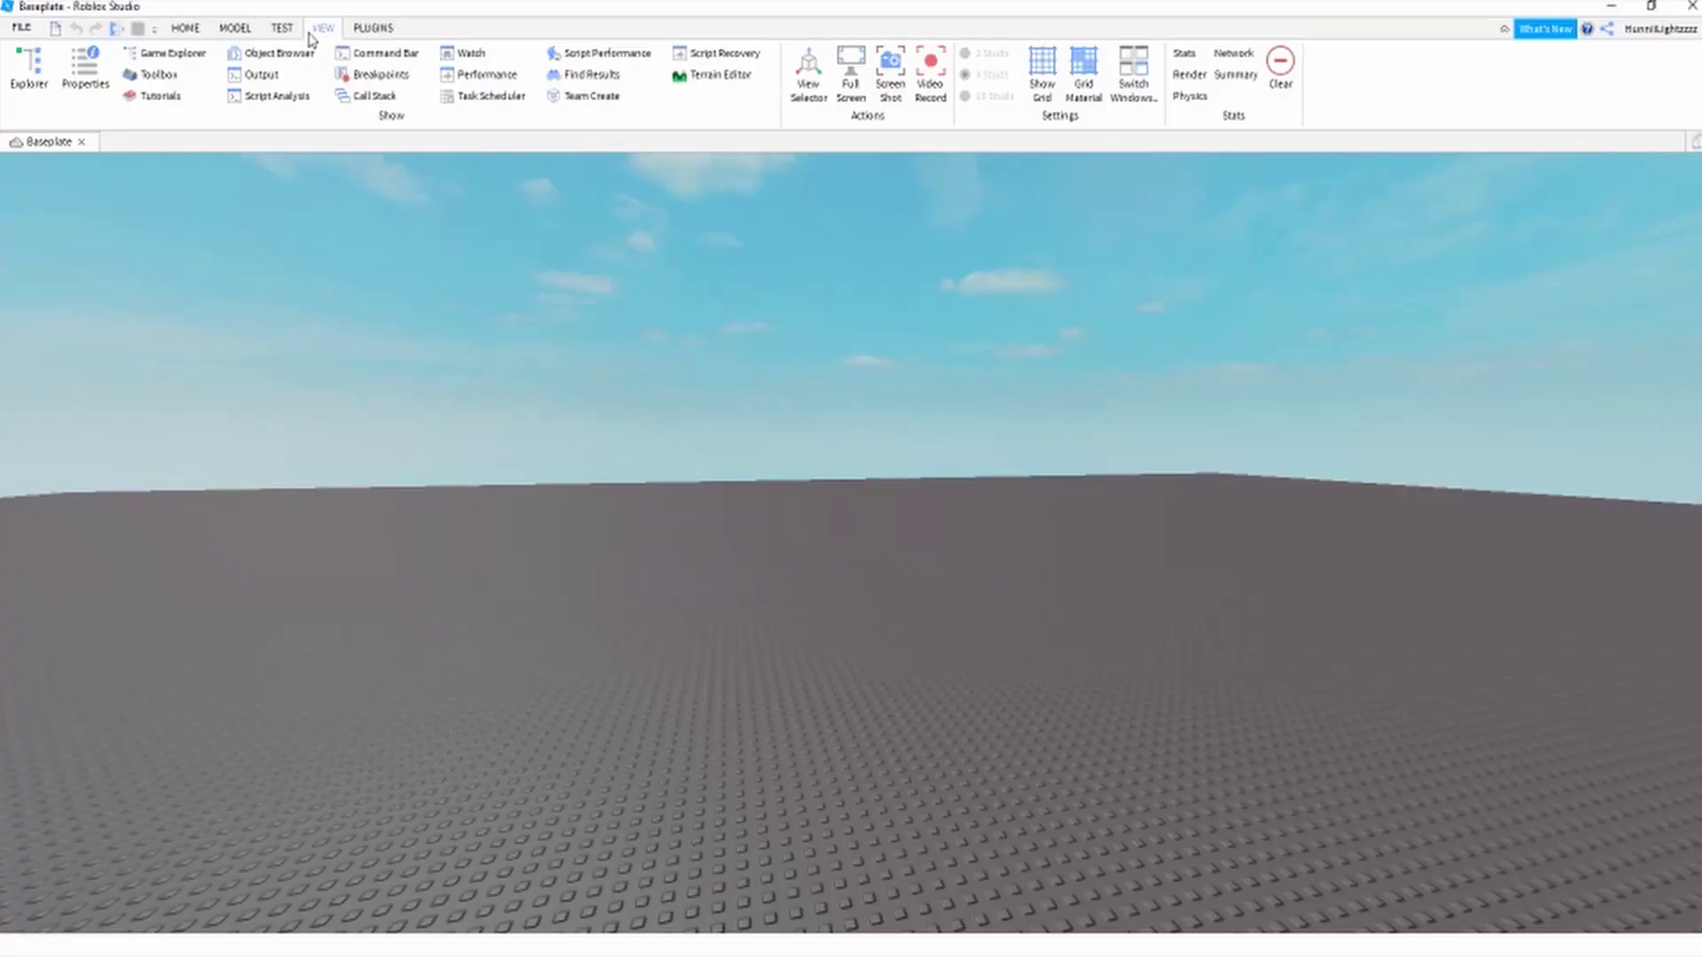
click(29, 75)
click(102, 101)
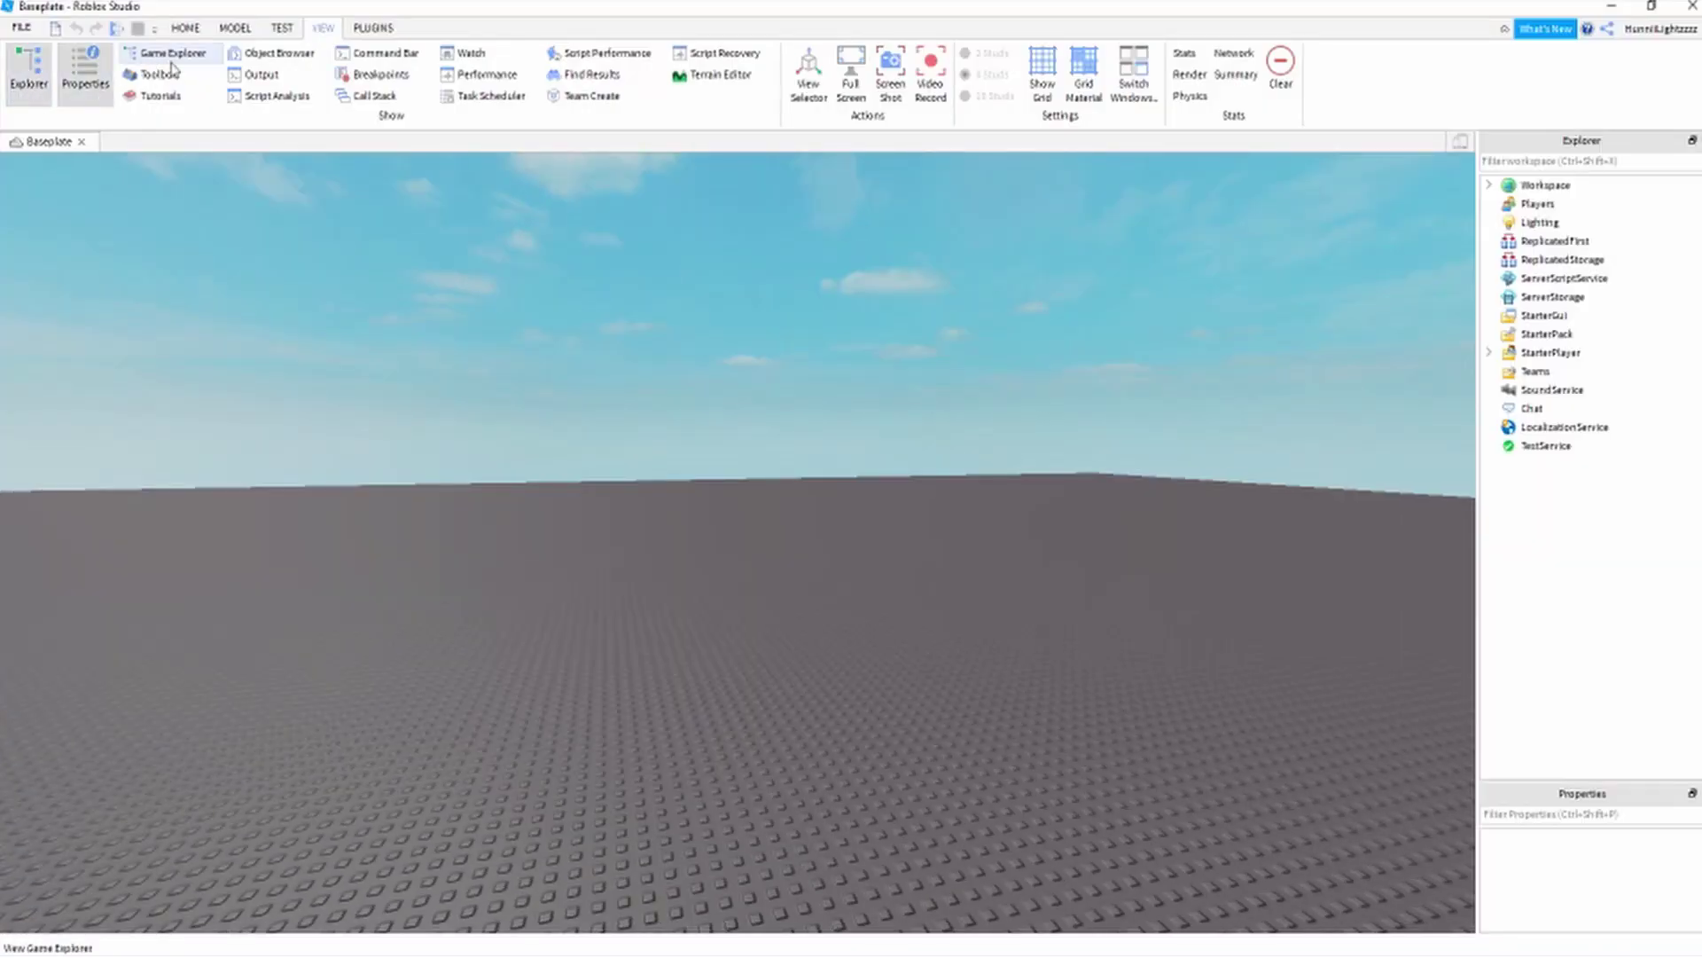
click(162, 74)
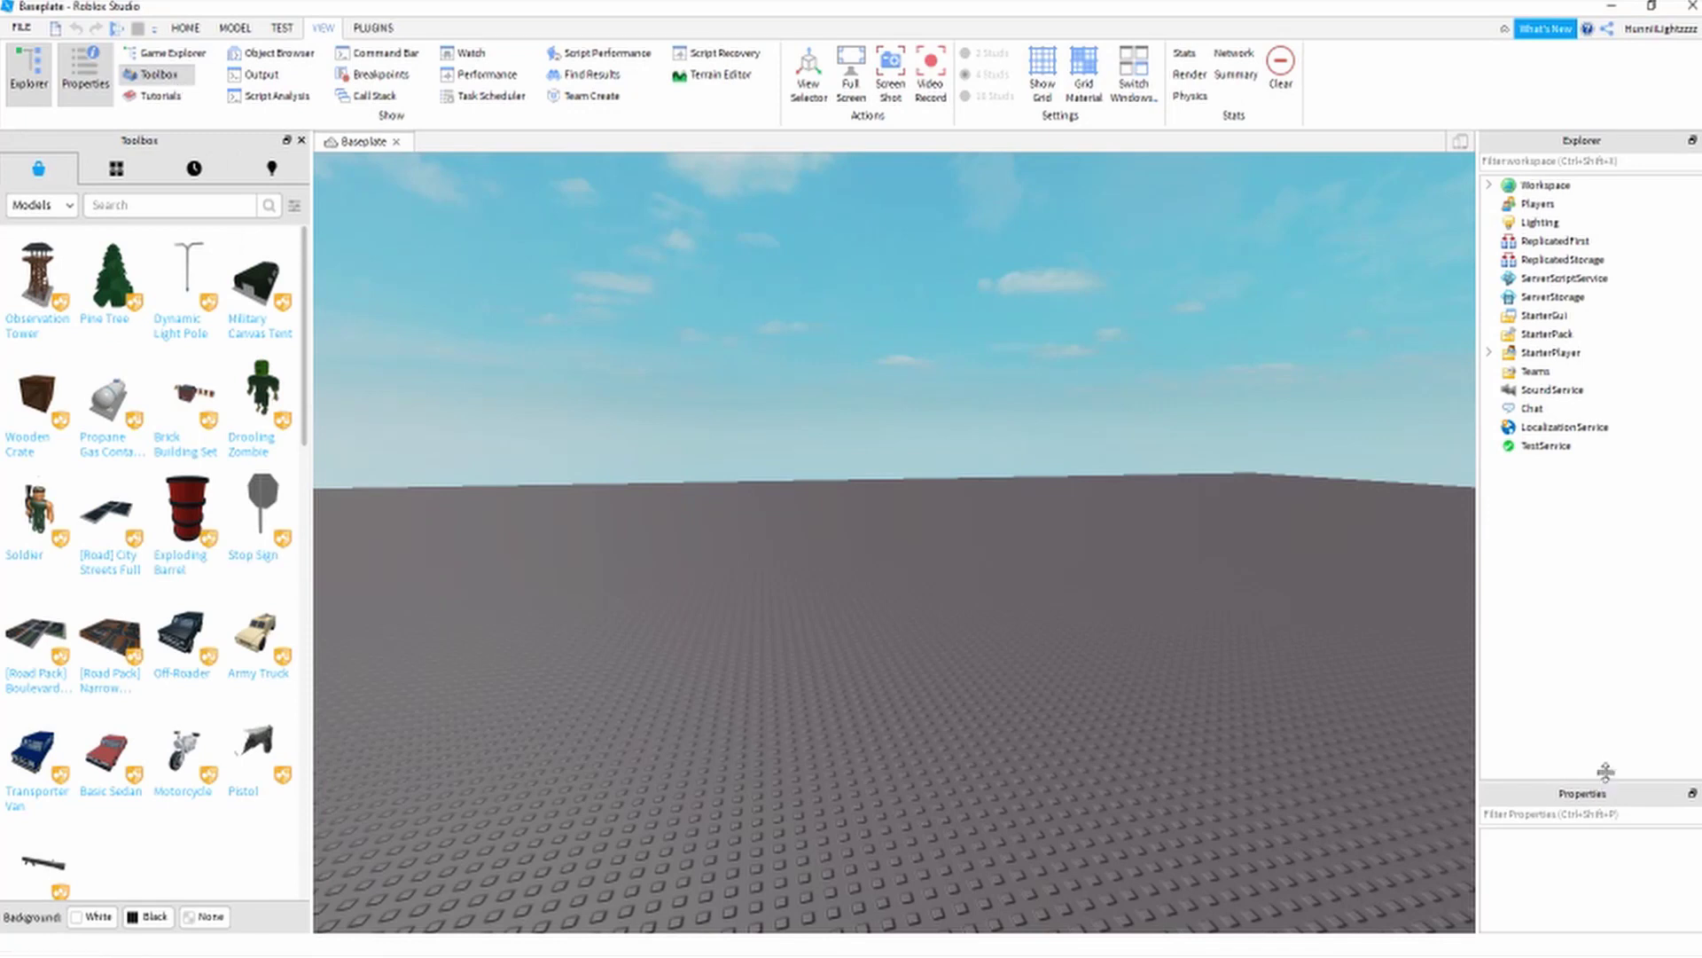
drag(1605, 770, 1606, 614)
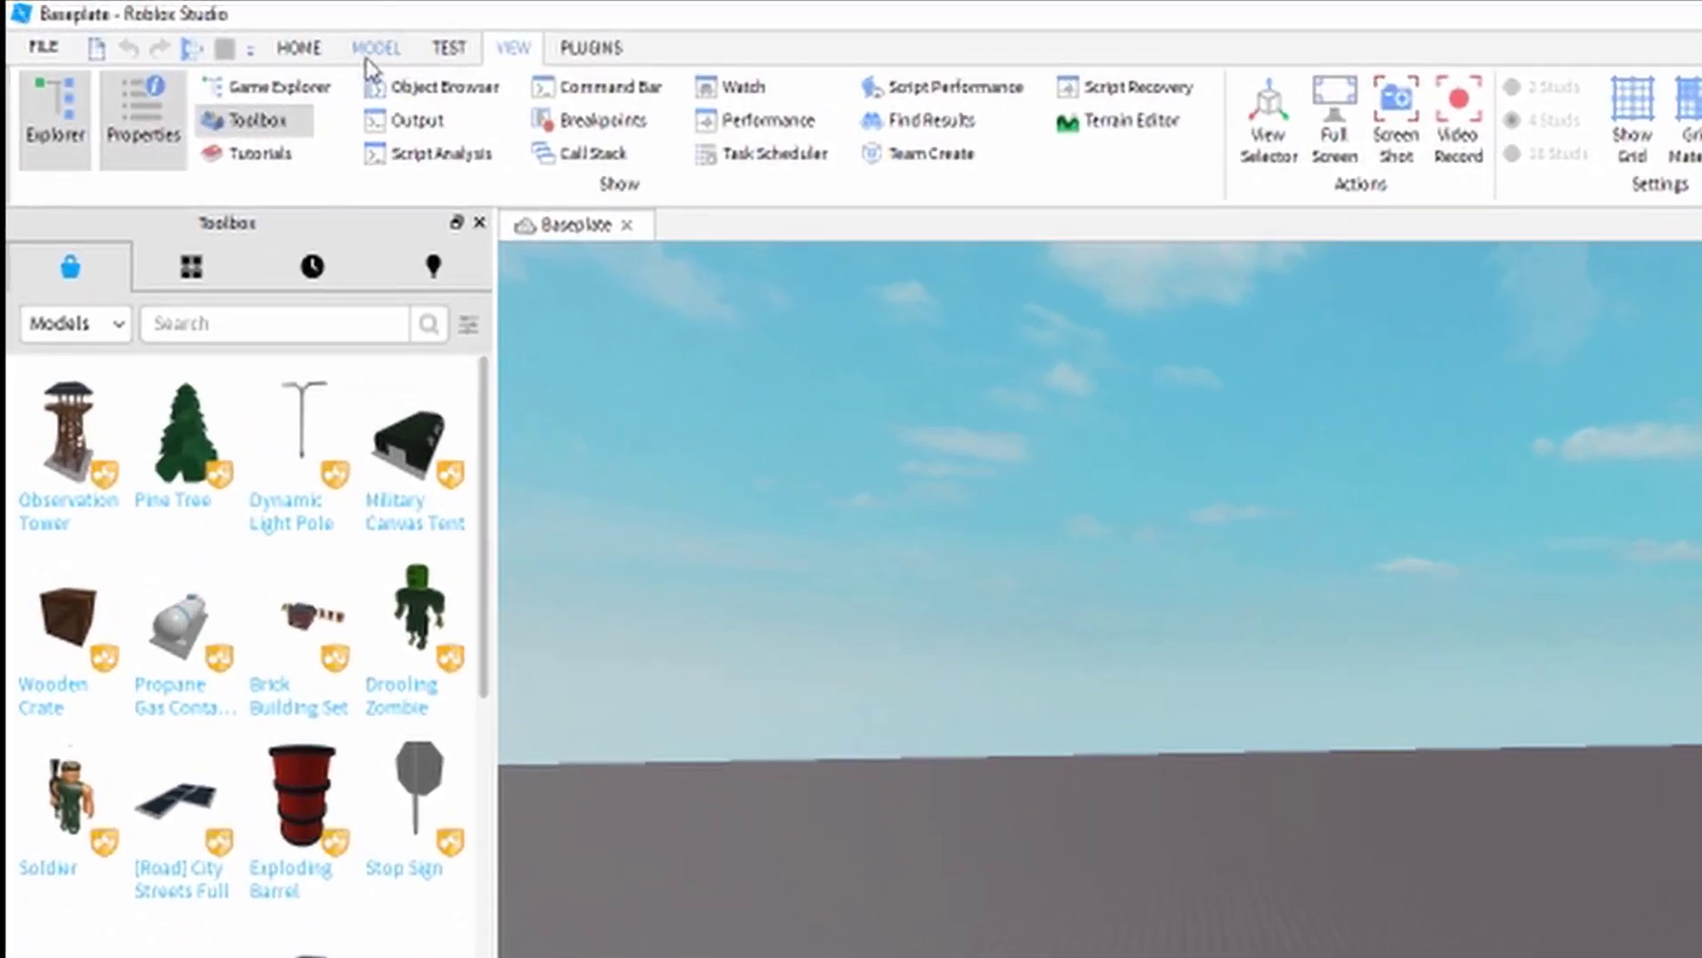
click(237, 28)
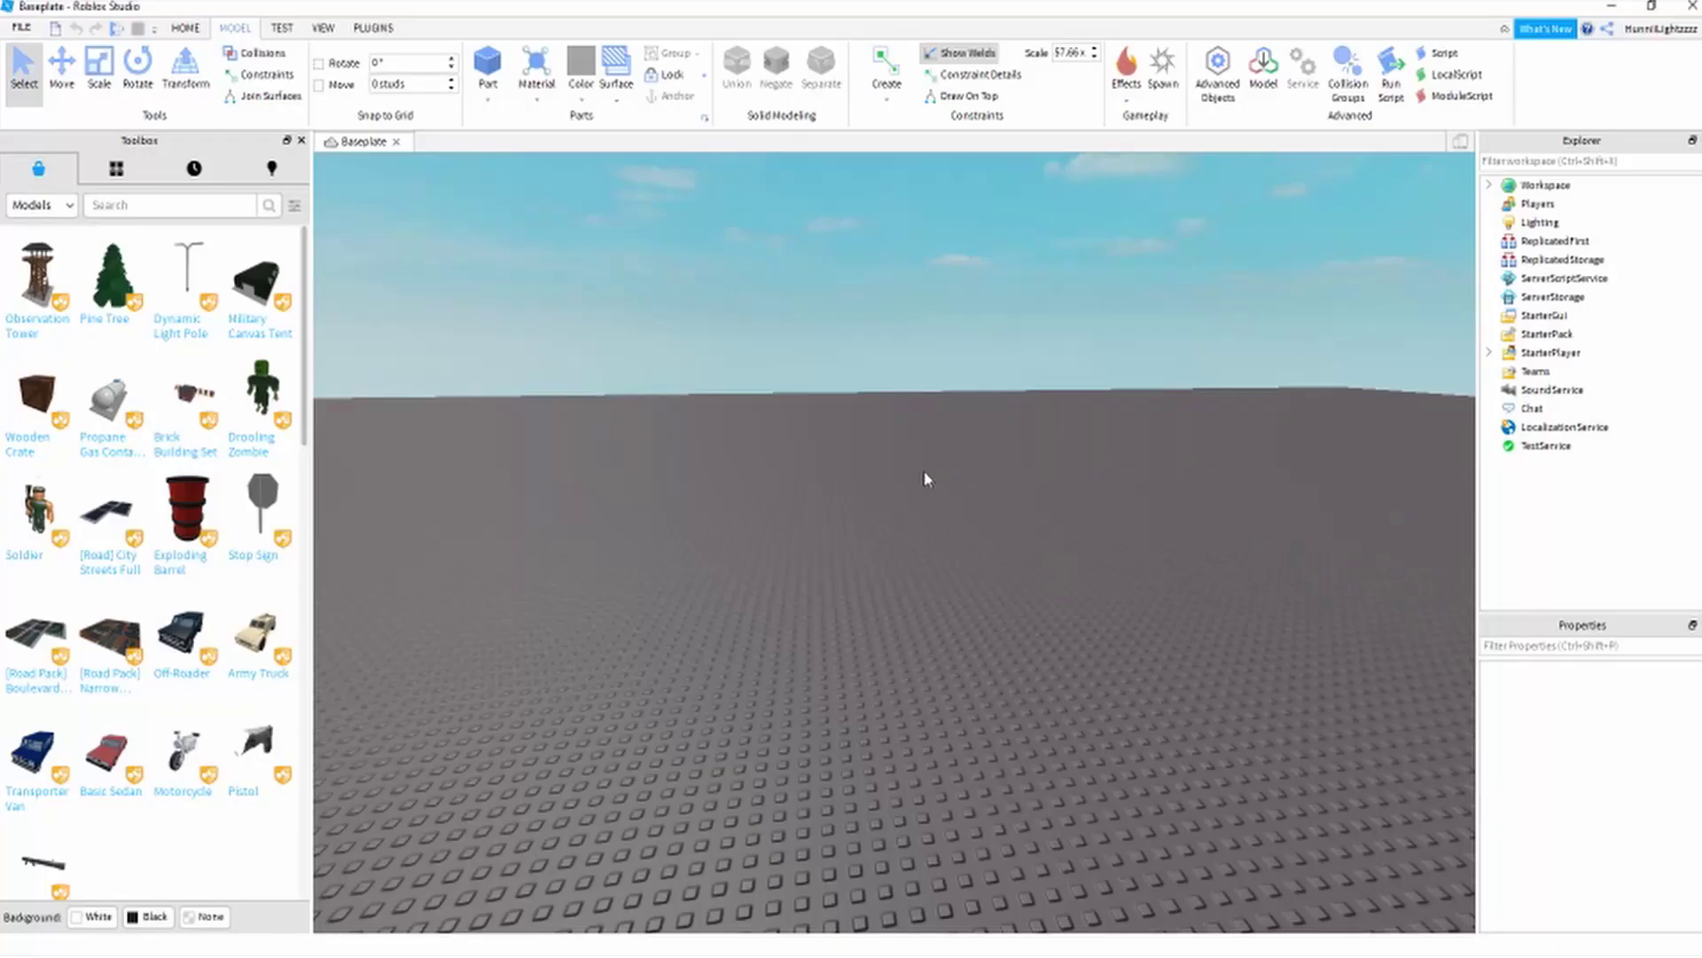
right_drag(924, 471, 888, 422)
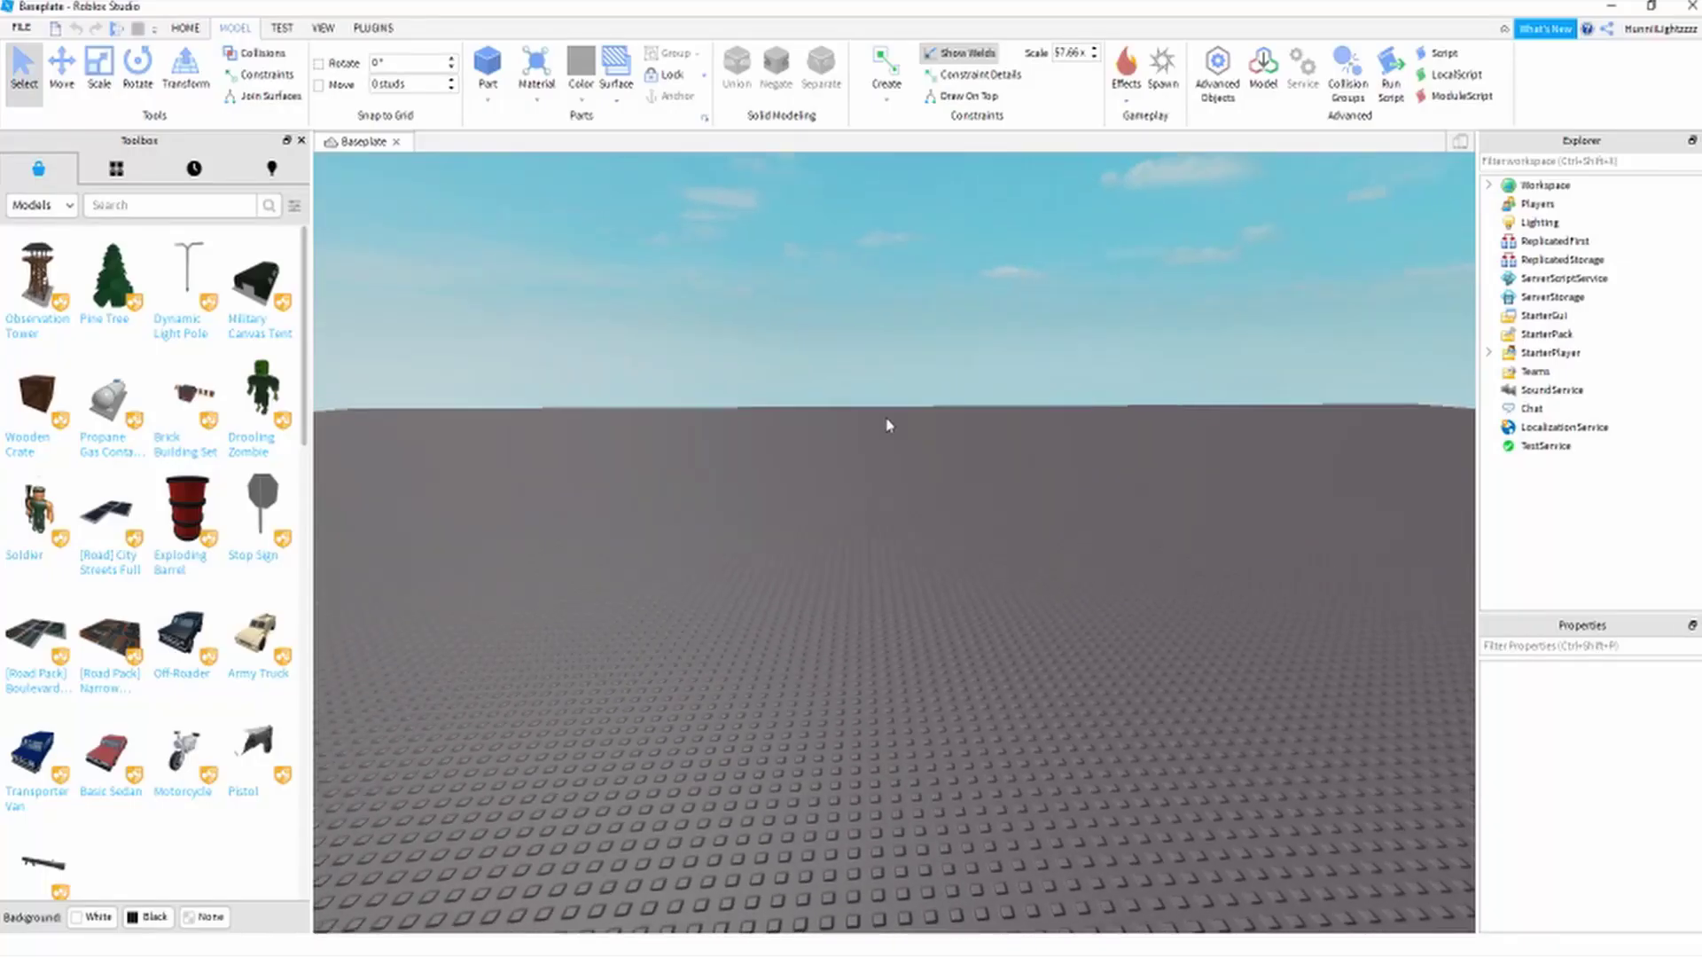
click(323, 28)
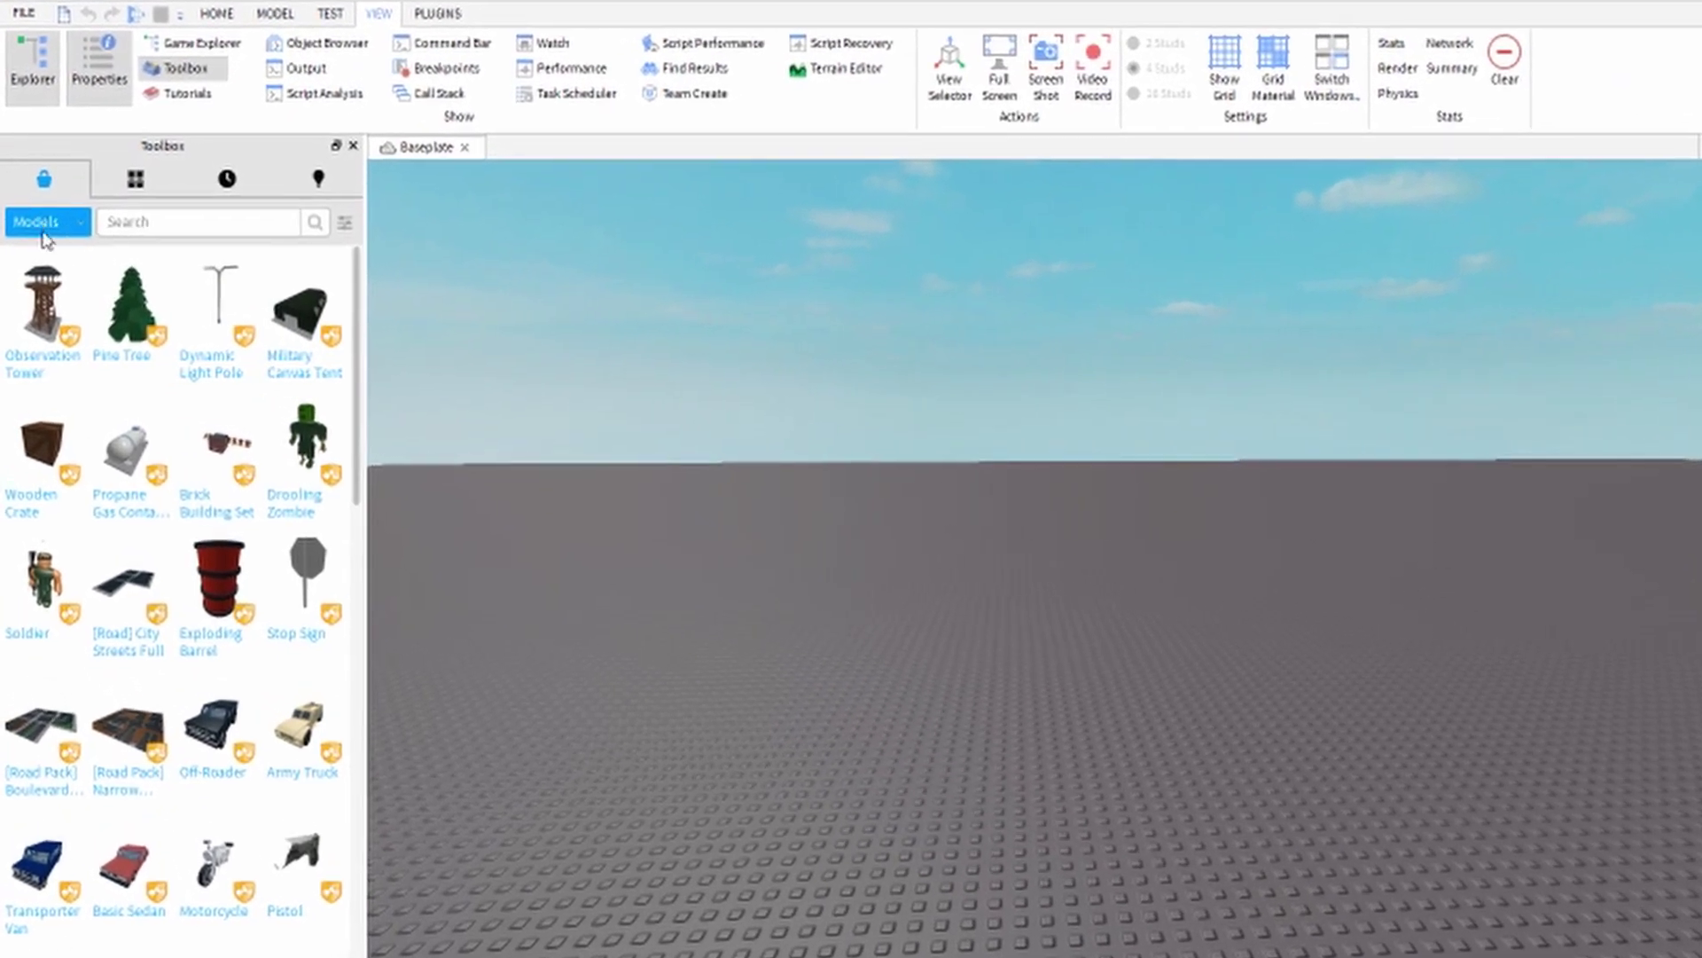
- List plugins in the Toolbox and view the details of Load Character Pro
click(86, 215)
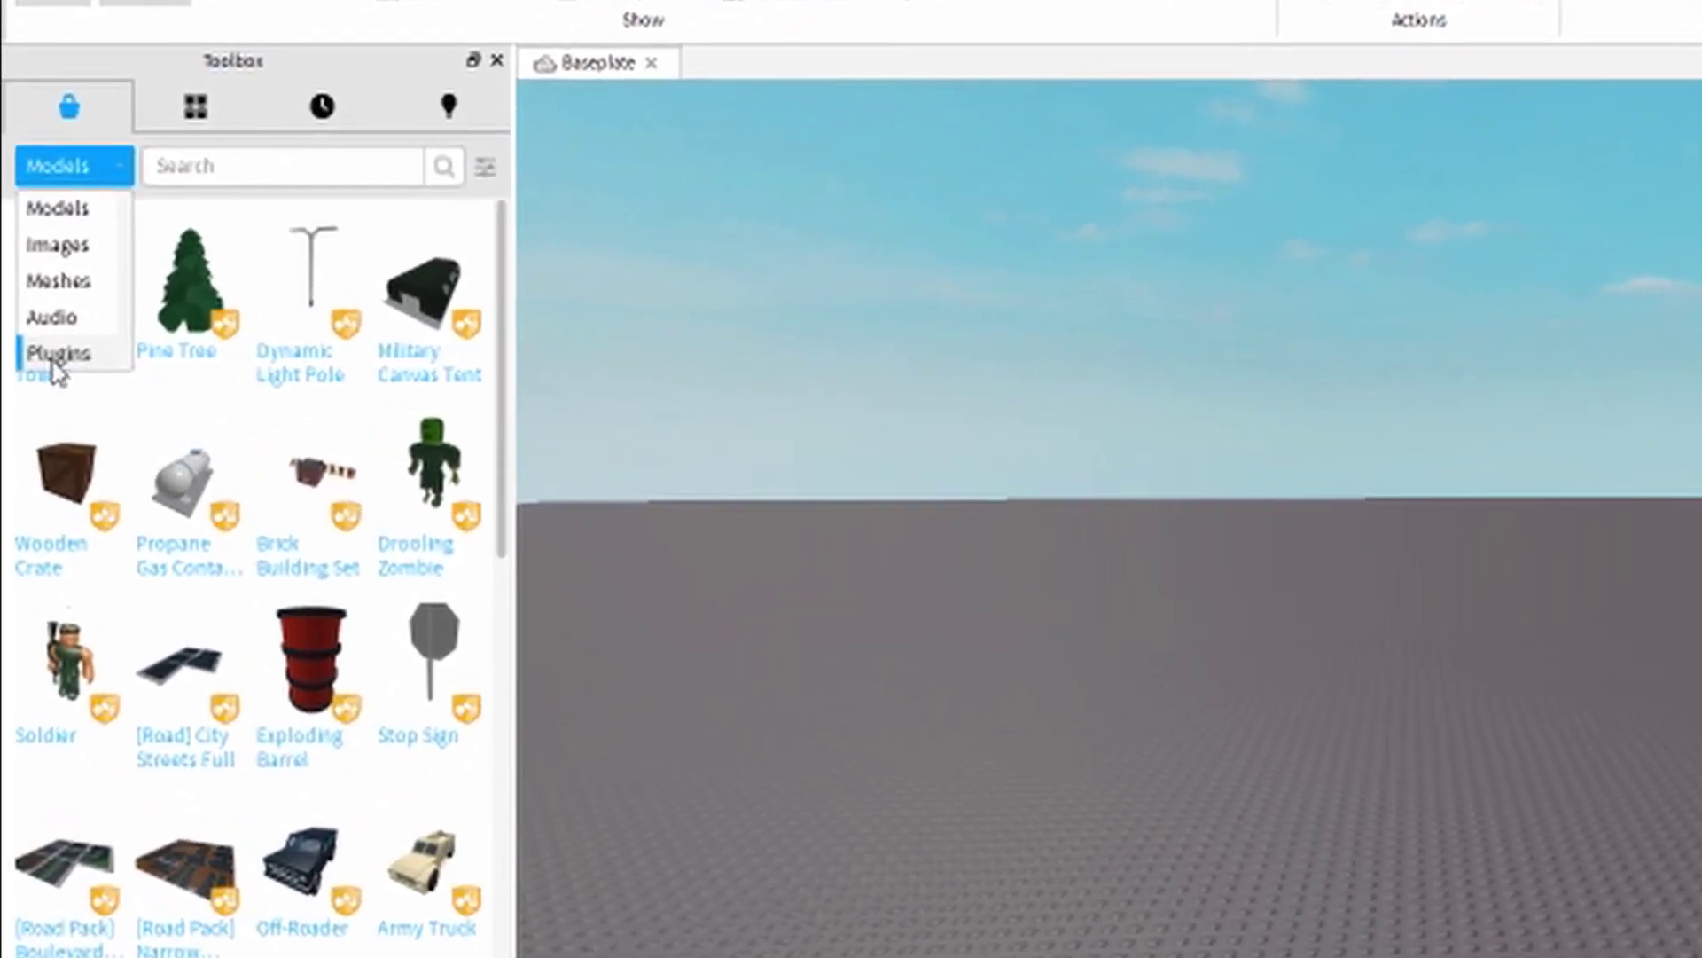
click(99, 355)
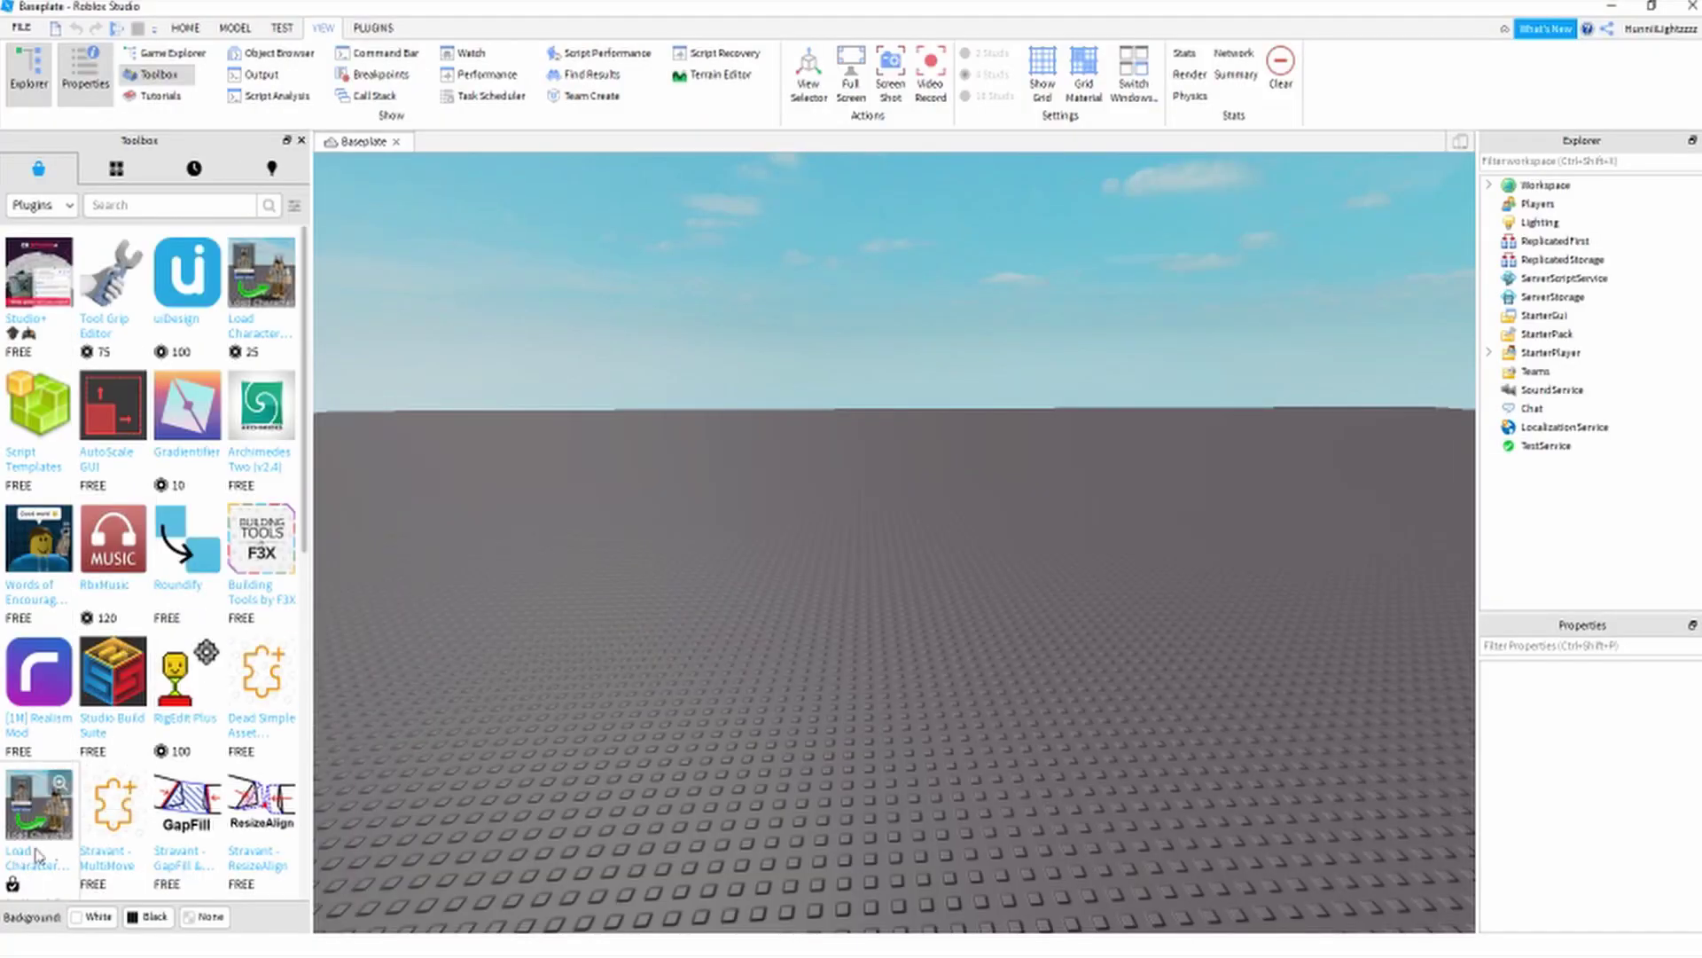
click(257, 325)
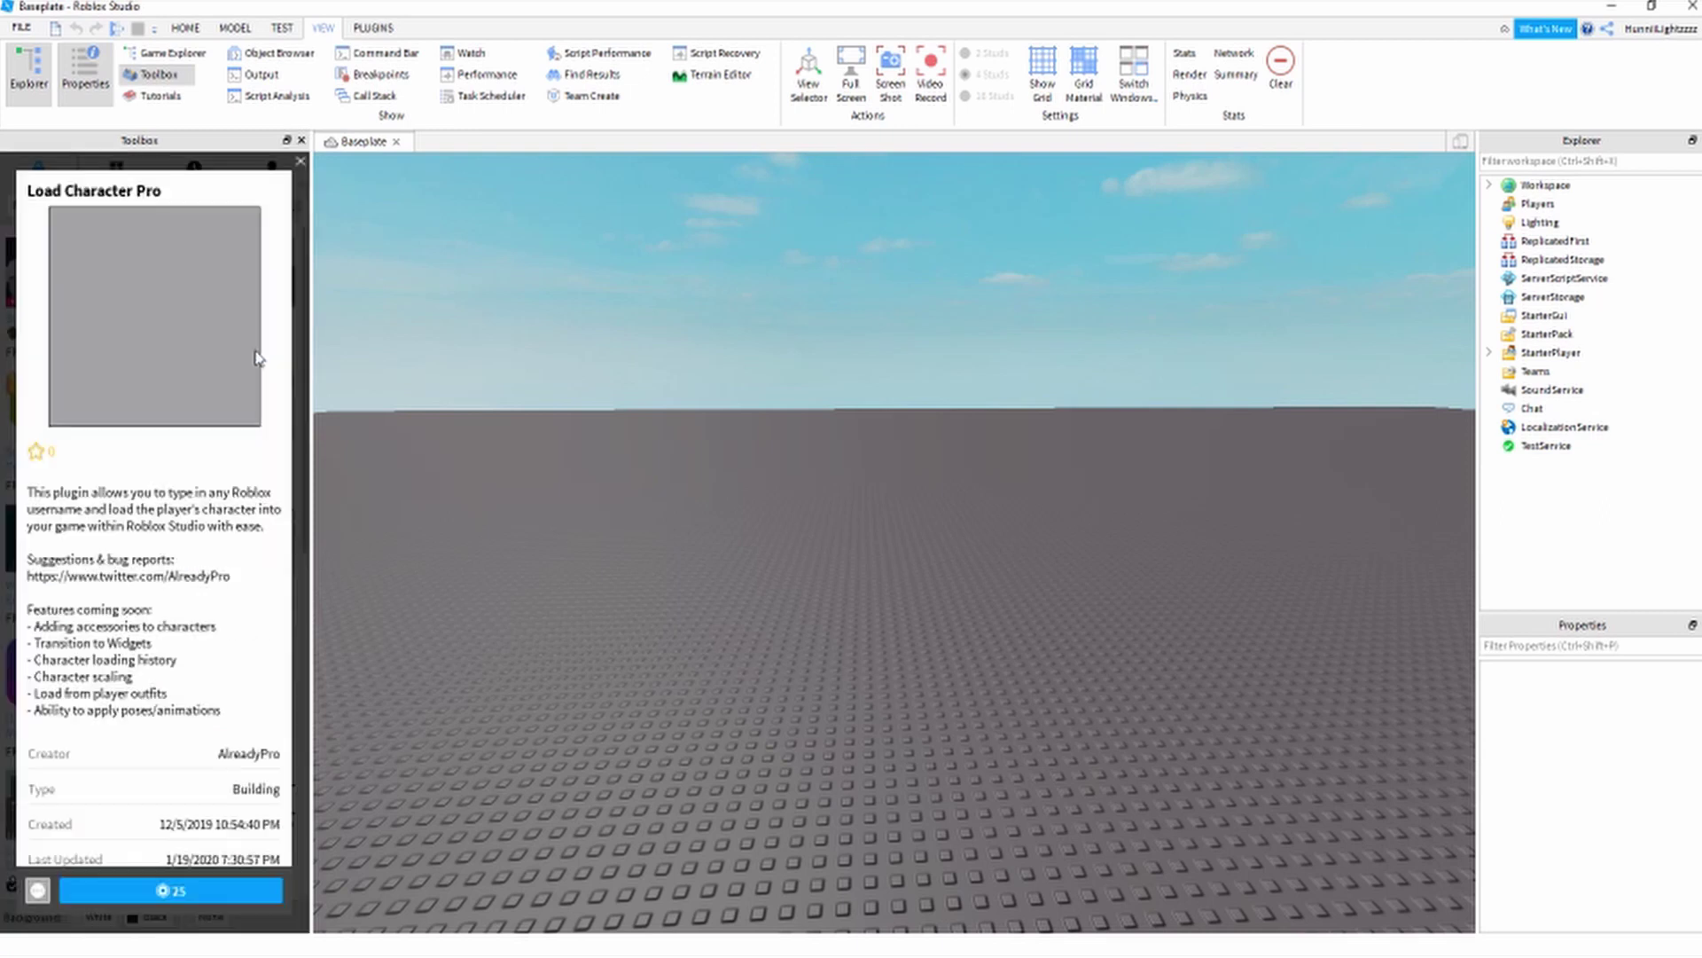
click(300, 162)
- Install the Load Character Lite plugin and close its details
click(58, 820)
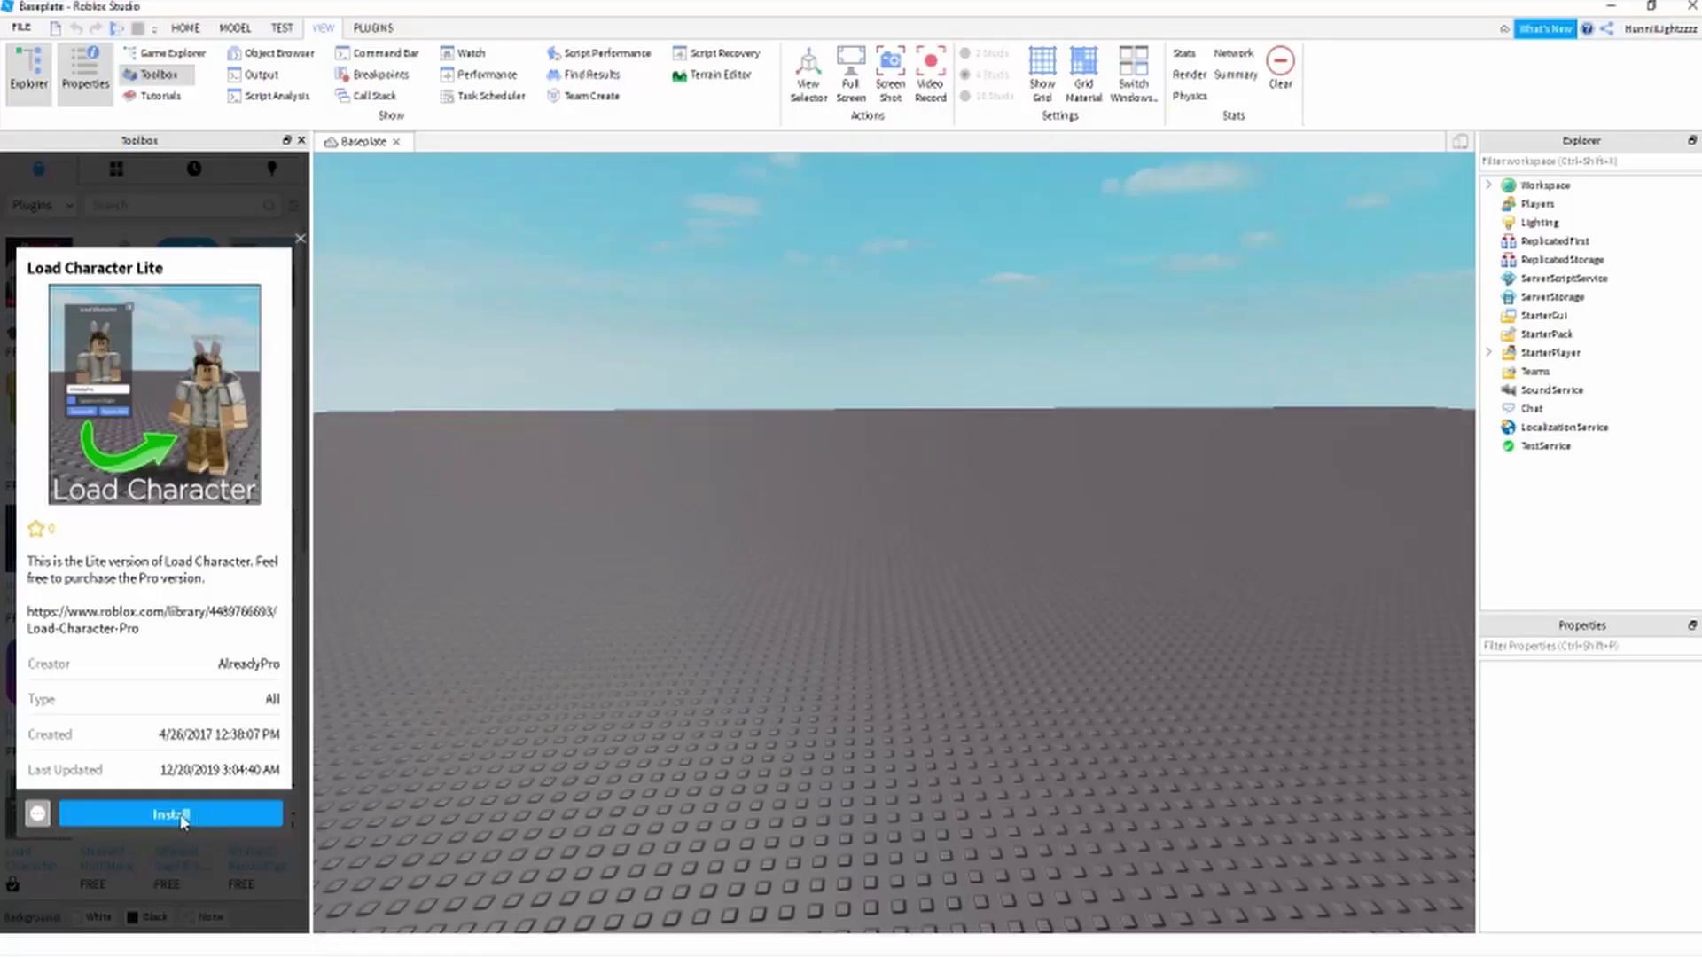
click(188, 814)
click(301, 206)
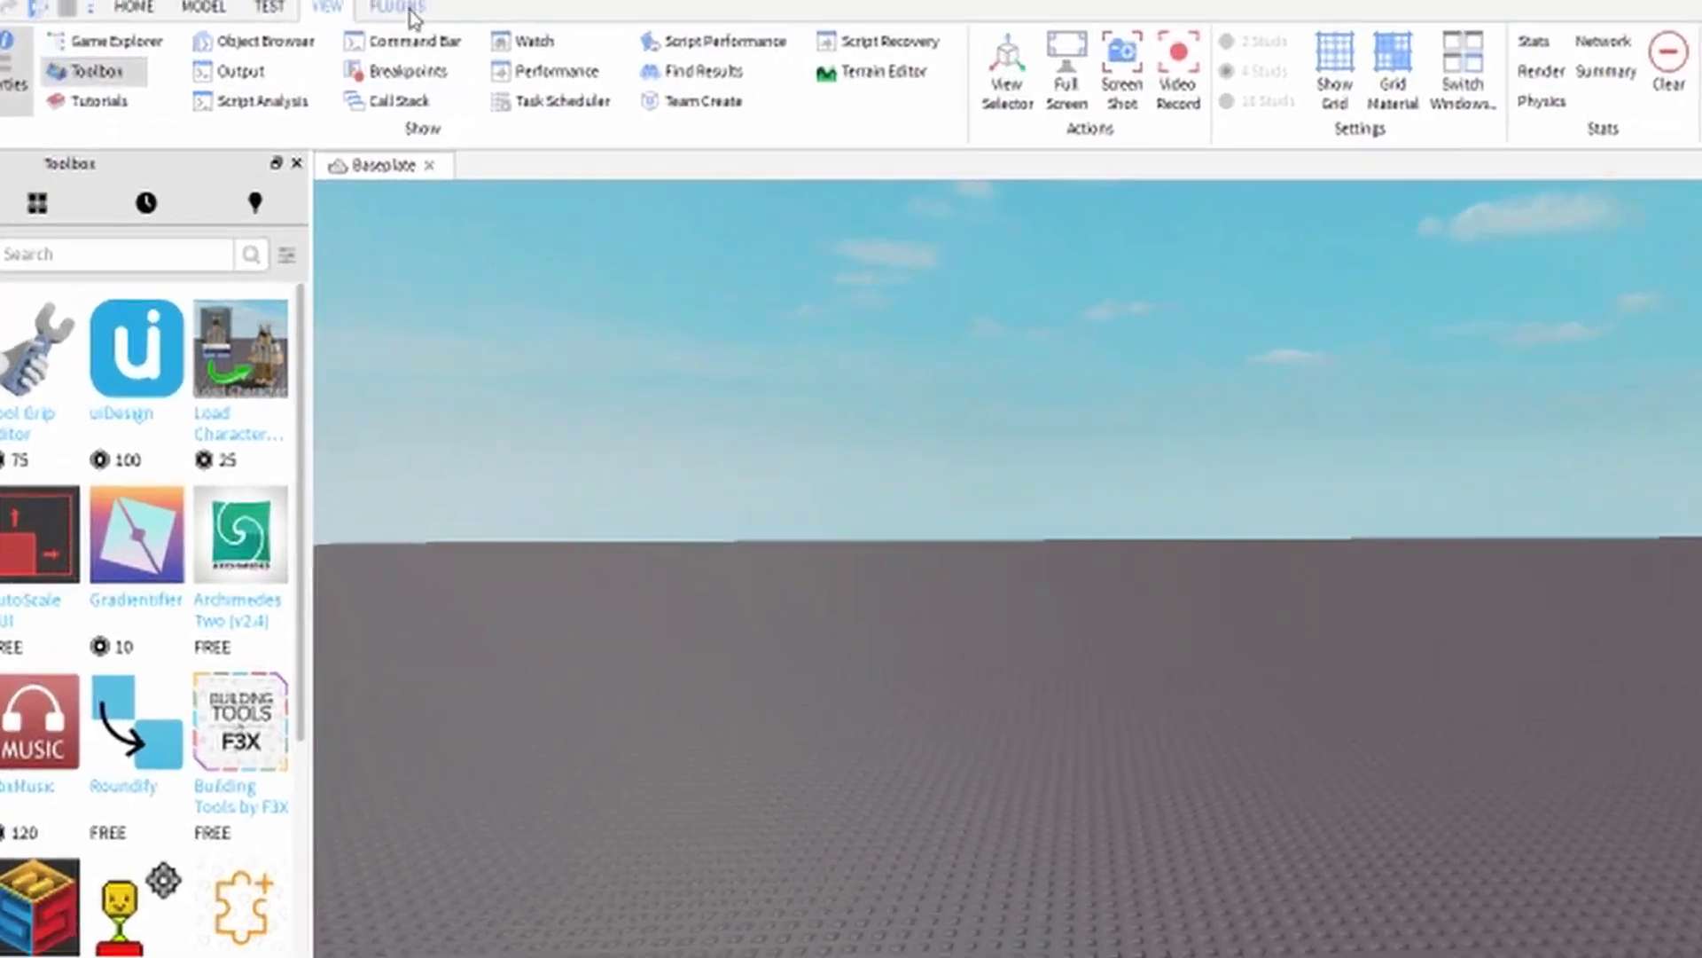
- Run the Load Character plugin, enter the avatar's Roblox username and spawn the character as R15
click(373, 29)
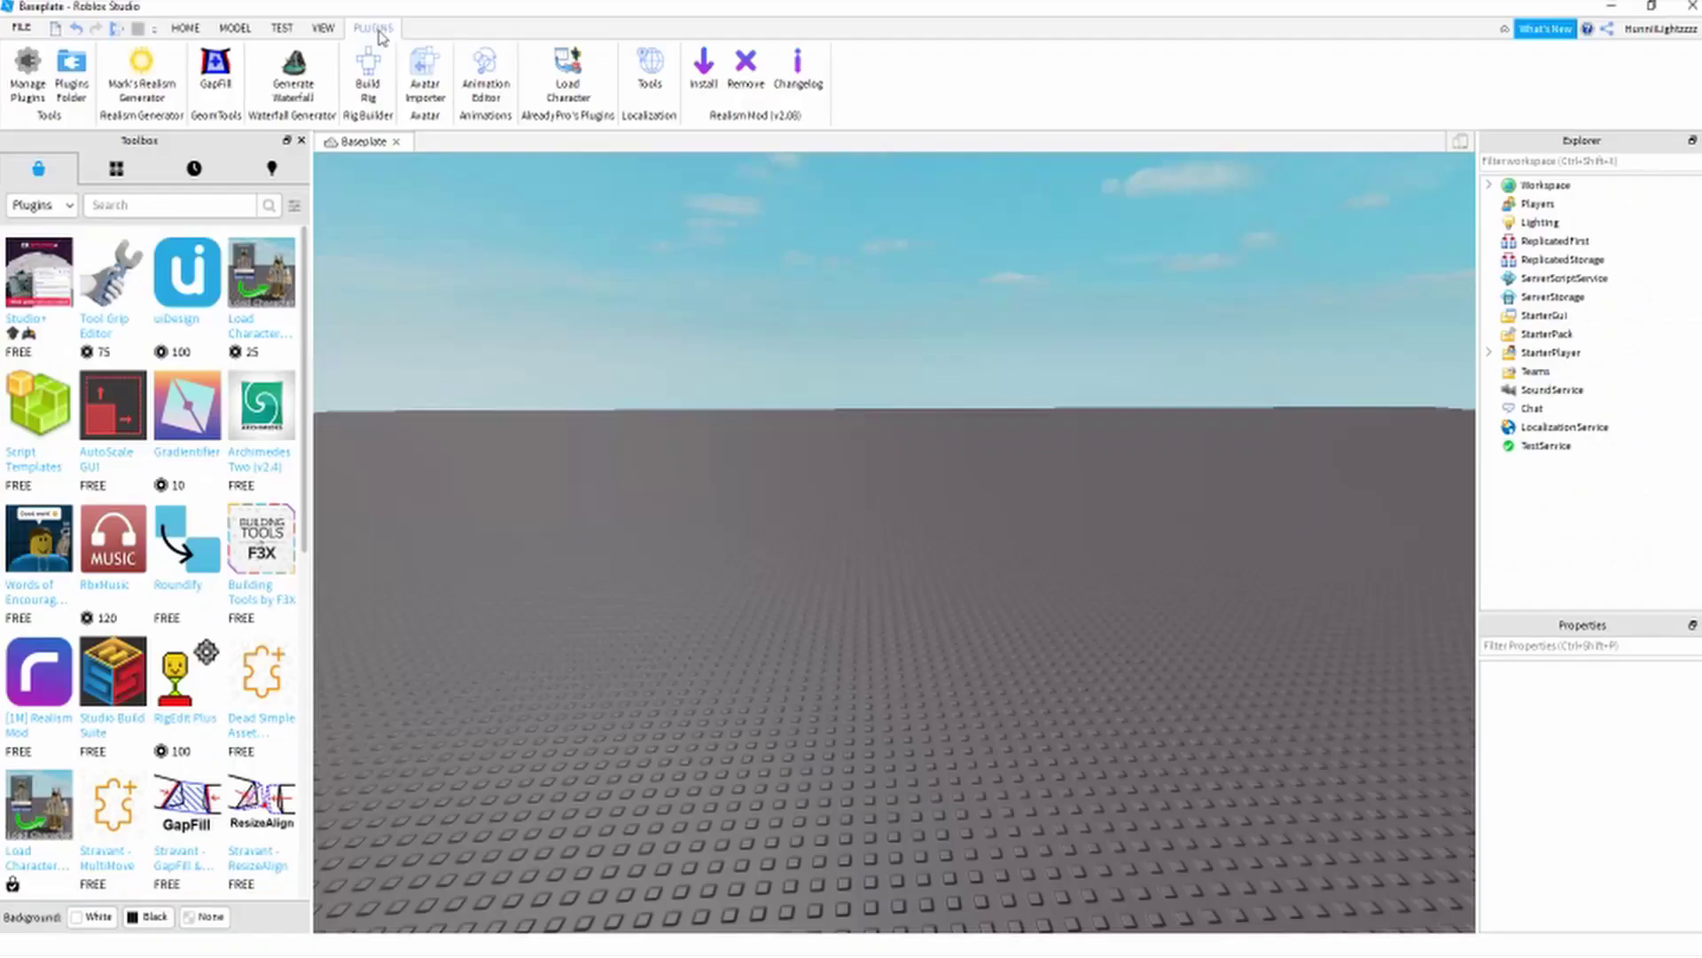
click(574, 99)
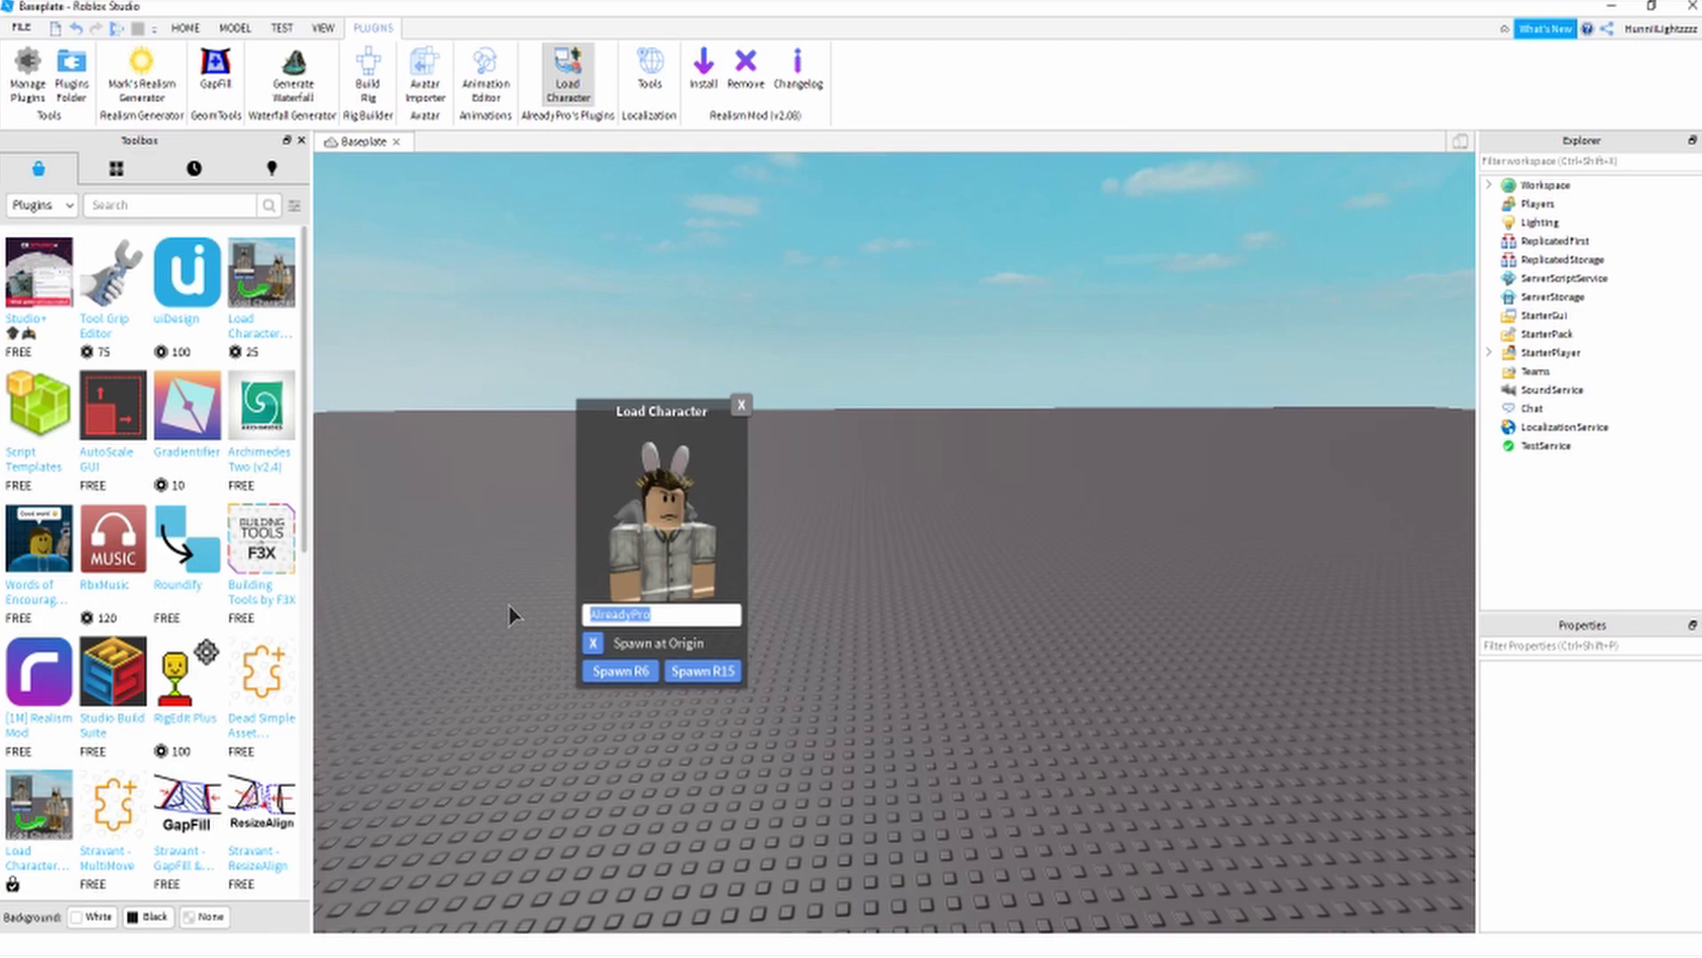
text(hunniilightz)
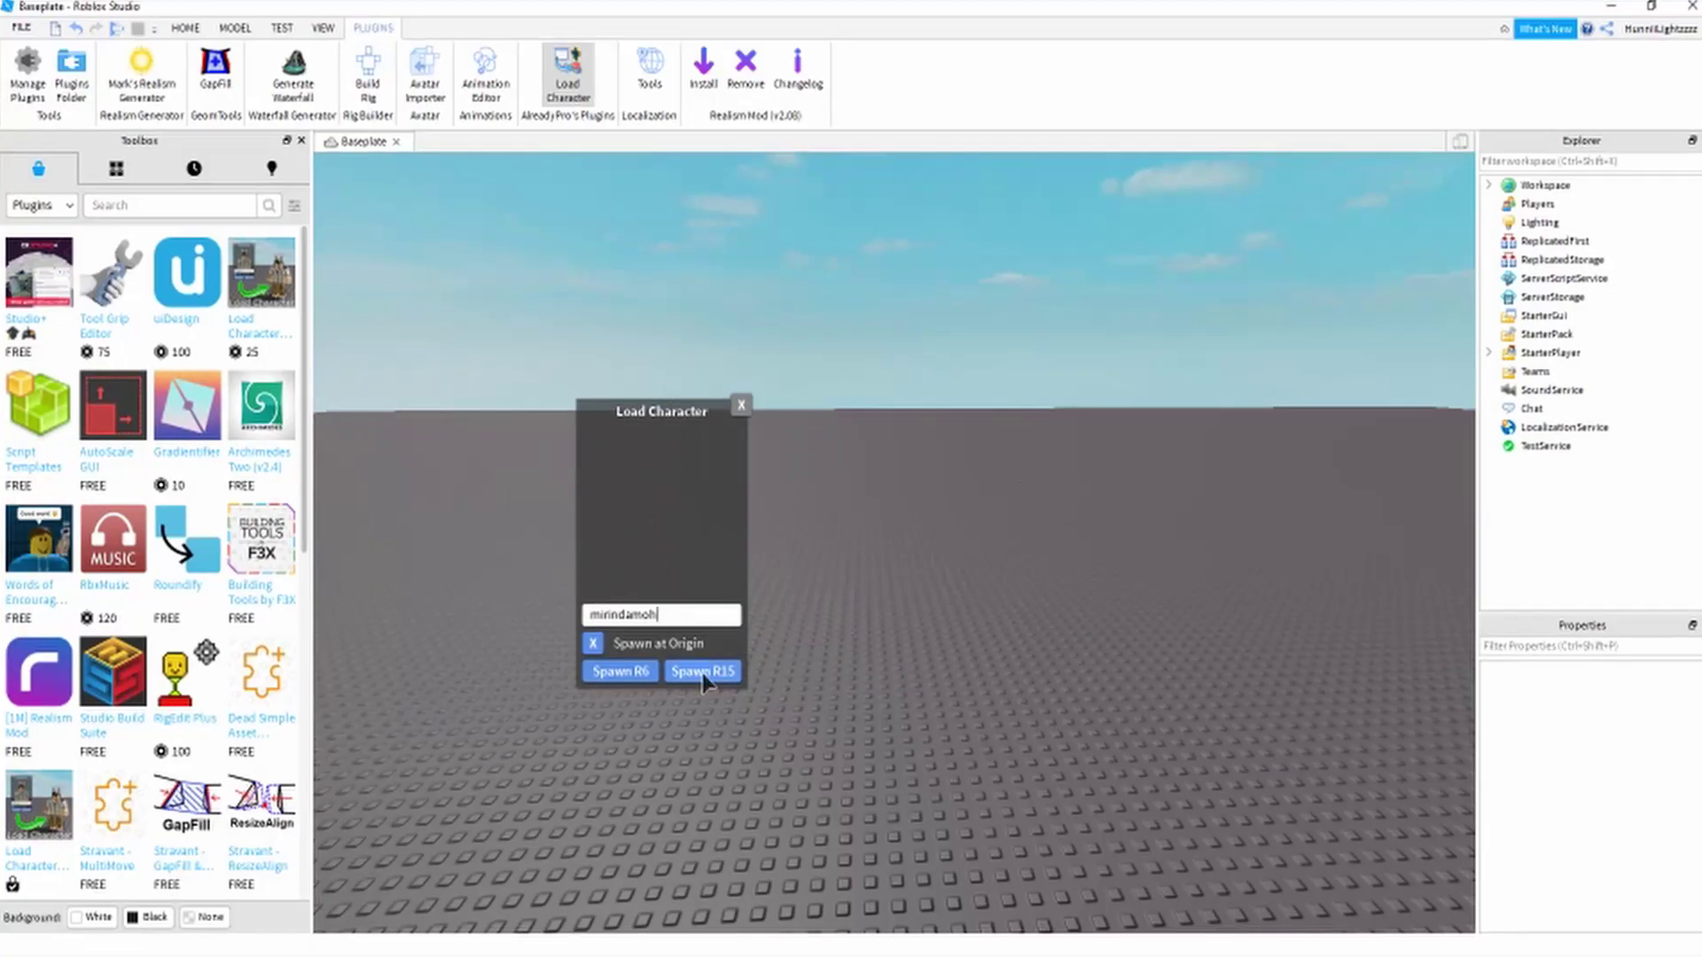
click(704, 674)
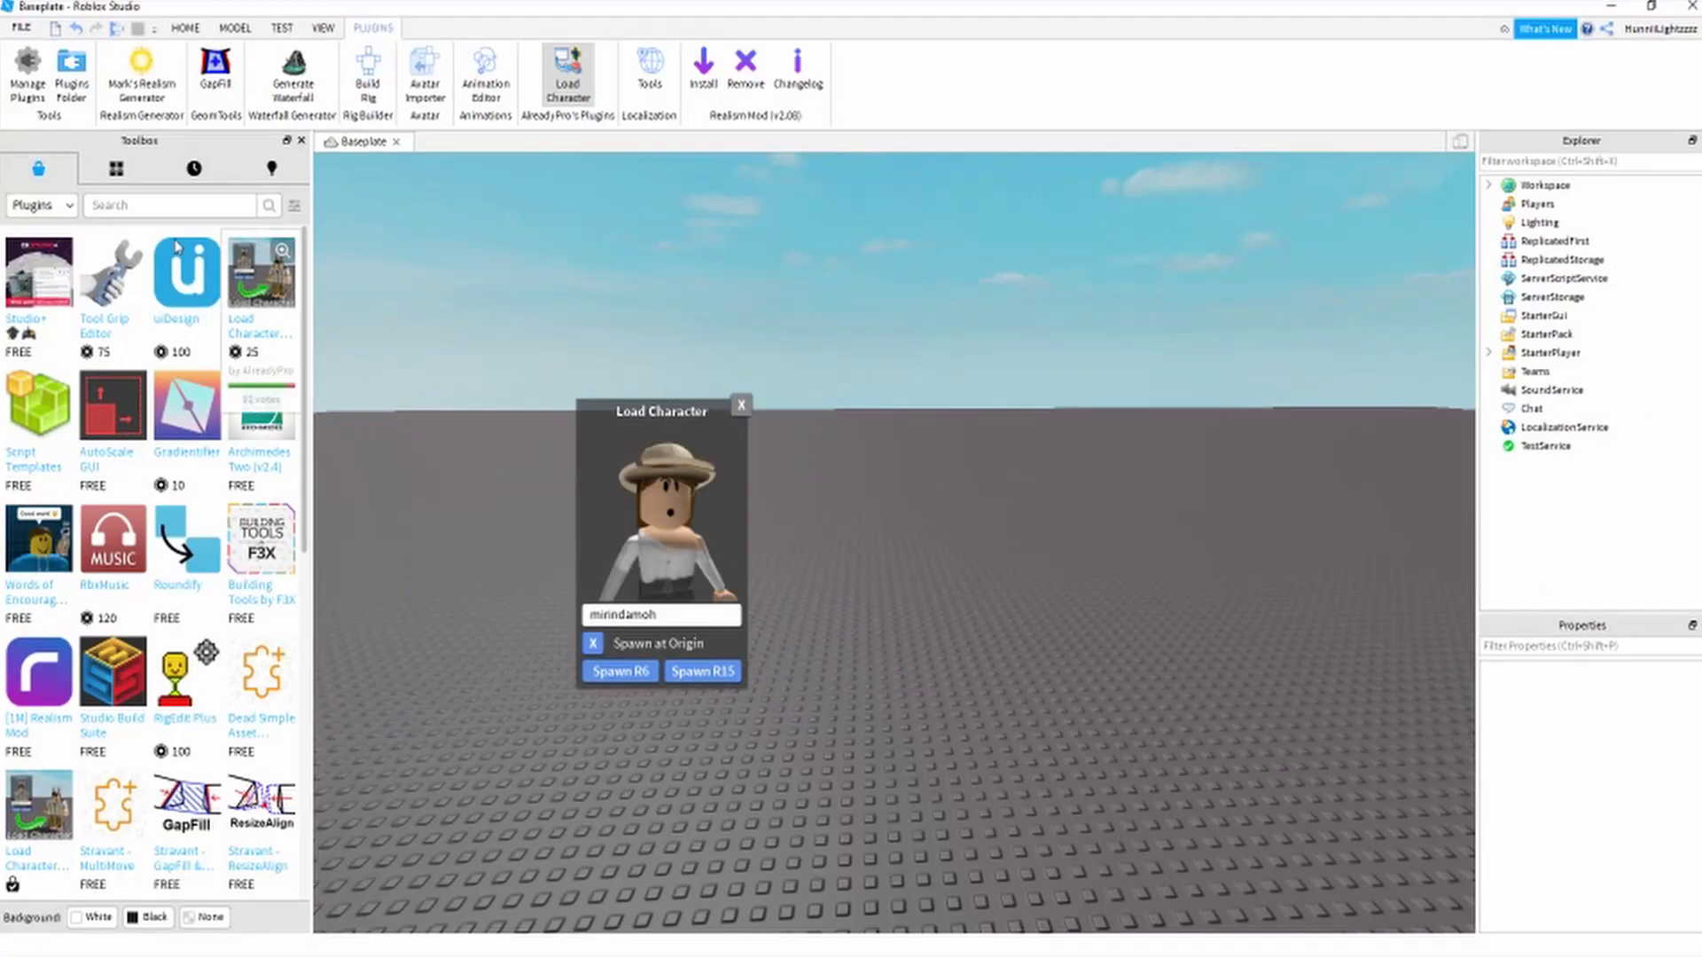
- Set the Toolbox back to Models and close the Load Character window
click(66, 209)
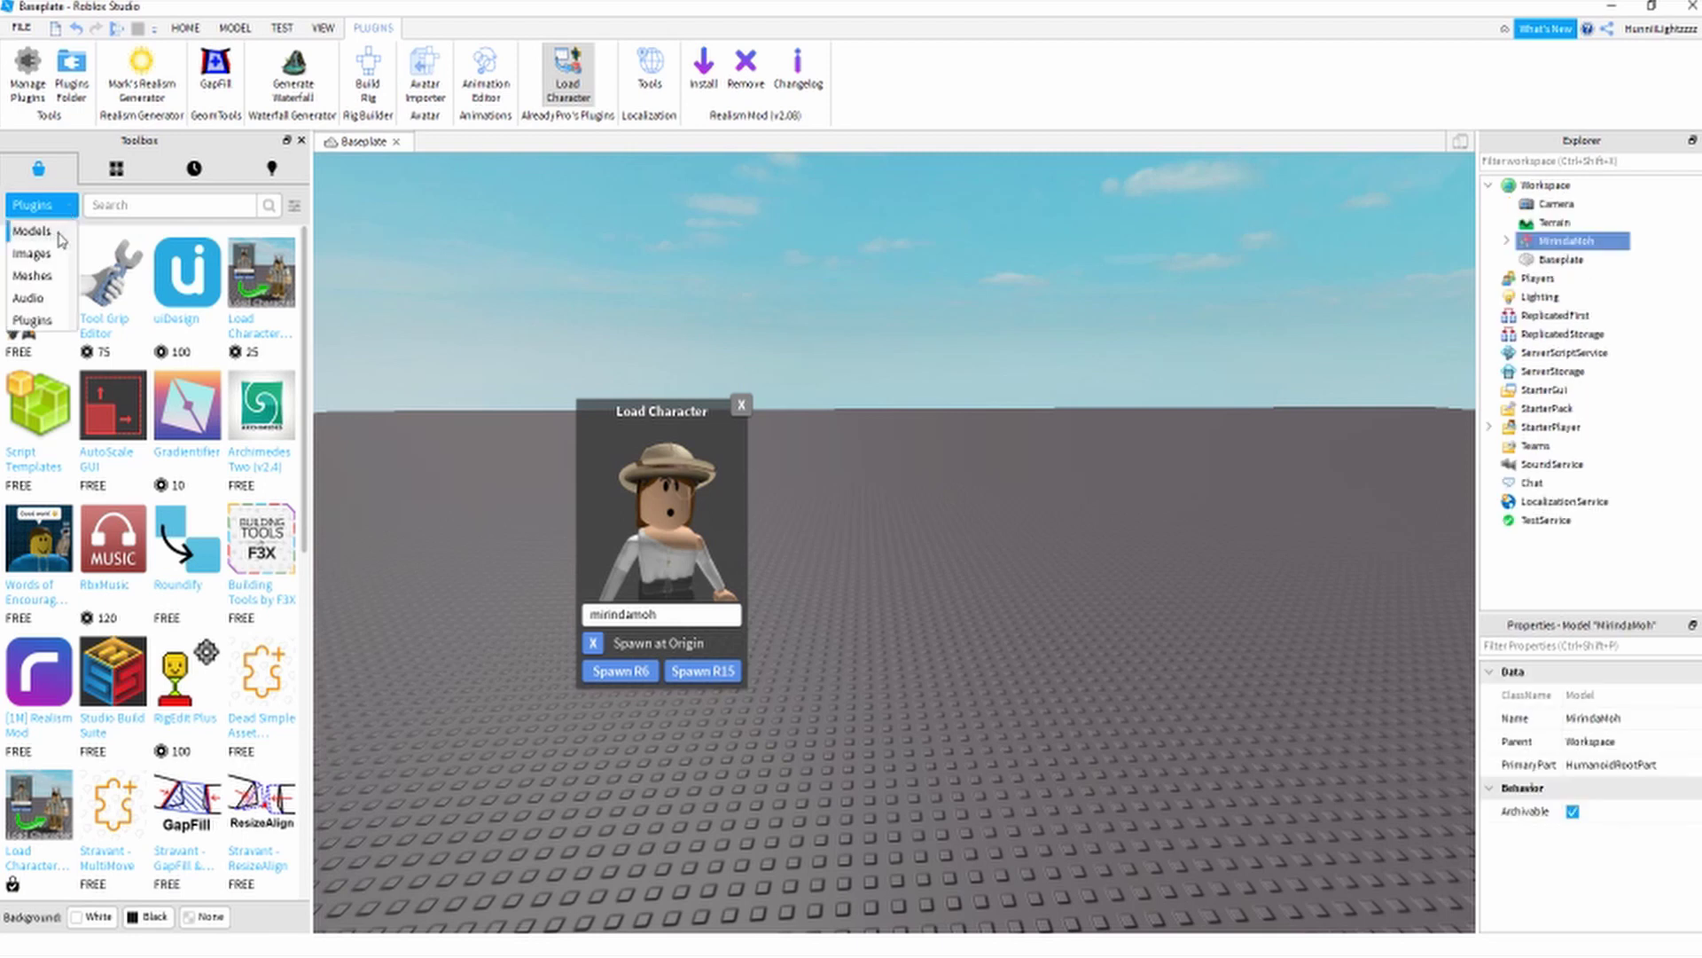
click(35, 231)
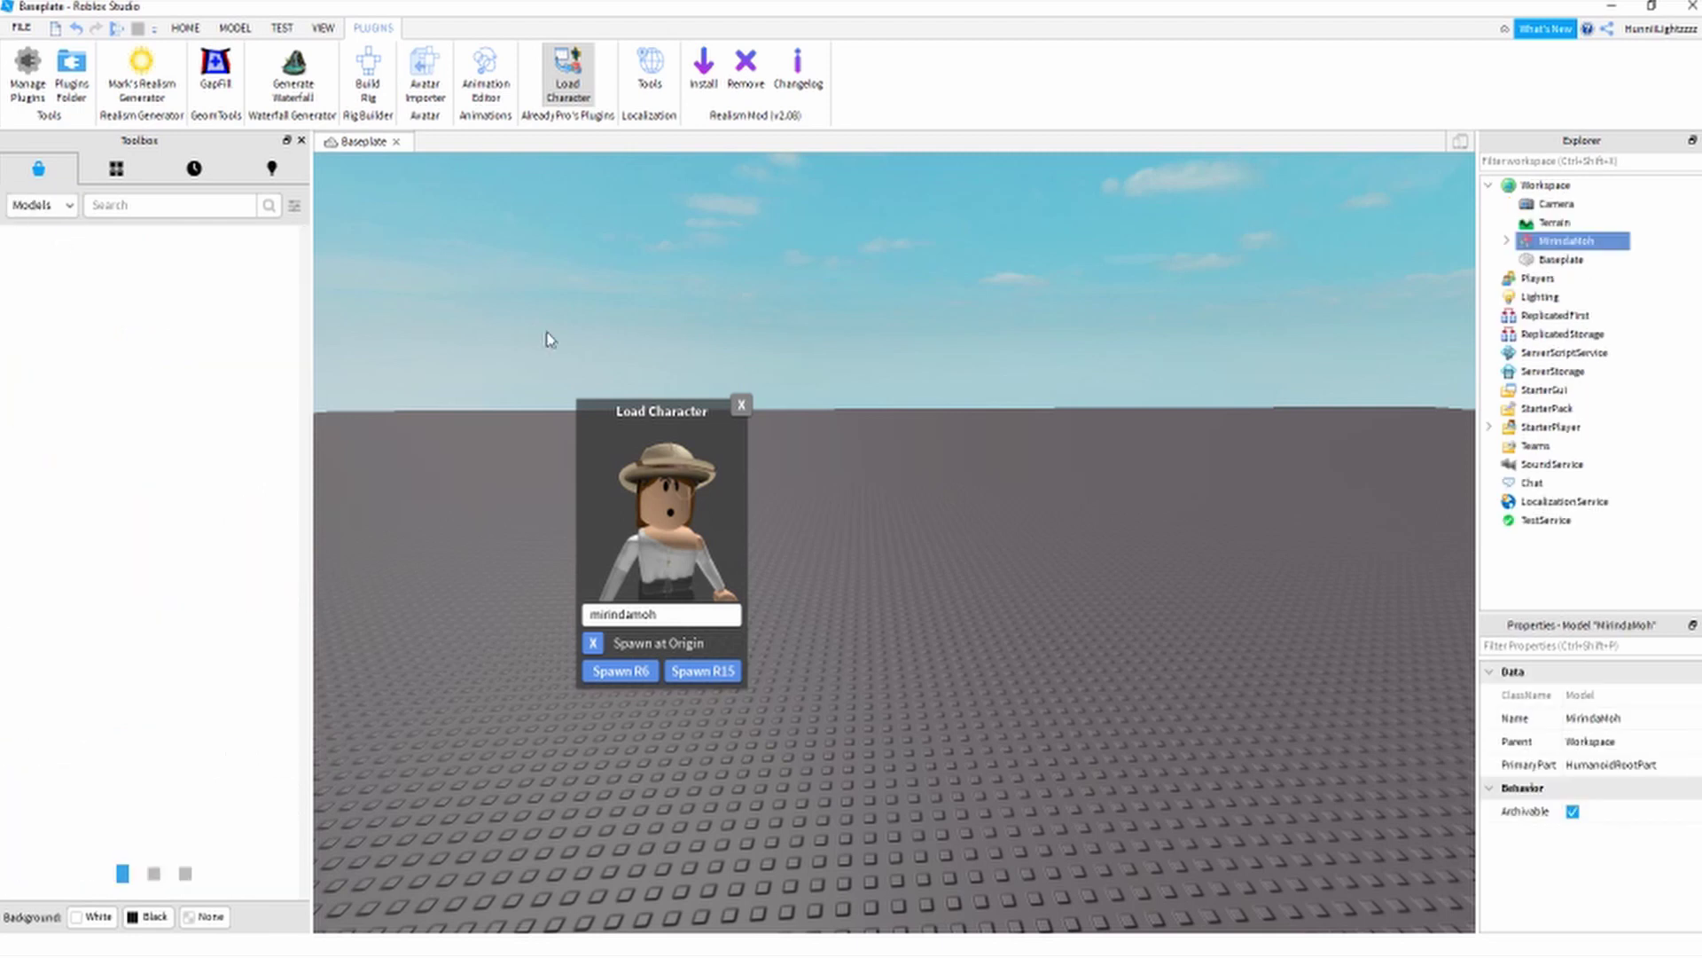
click(739, 406)
- Examine the spawned character's face and outfit from close up and at full length
right_drag(1019, 413, 1042, 417)
scroll(1033, 414, down, 5)
scroll(1043, 412, up, 5)
scroll(1039, 412, up, 6)
click(1039, 412)
drag(1042, 416, 904, 851)
click(1238, 491)
scroll(1250, 484, up, 4)
right_drag(1243, 487, 1250, 484)
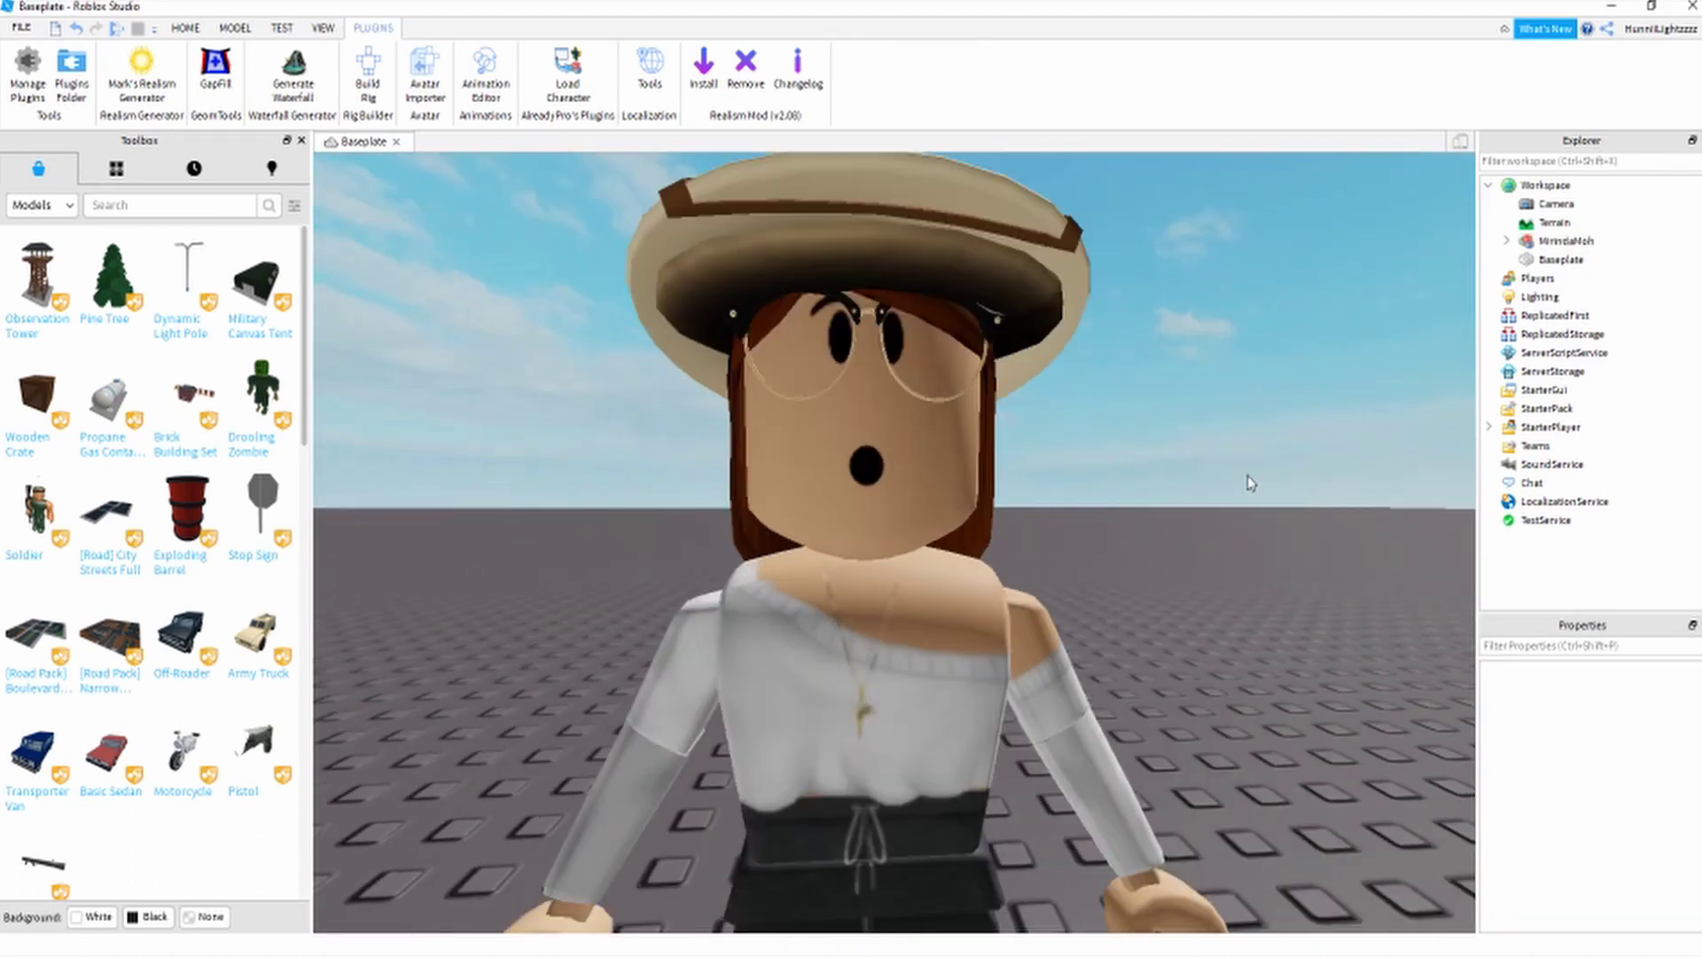
scroll(1250, 483, down, 6)
scroll(1247, 492, up, 2)
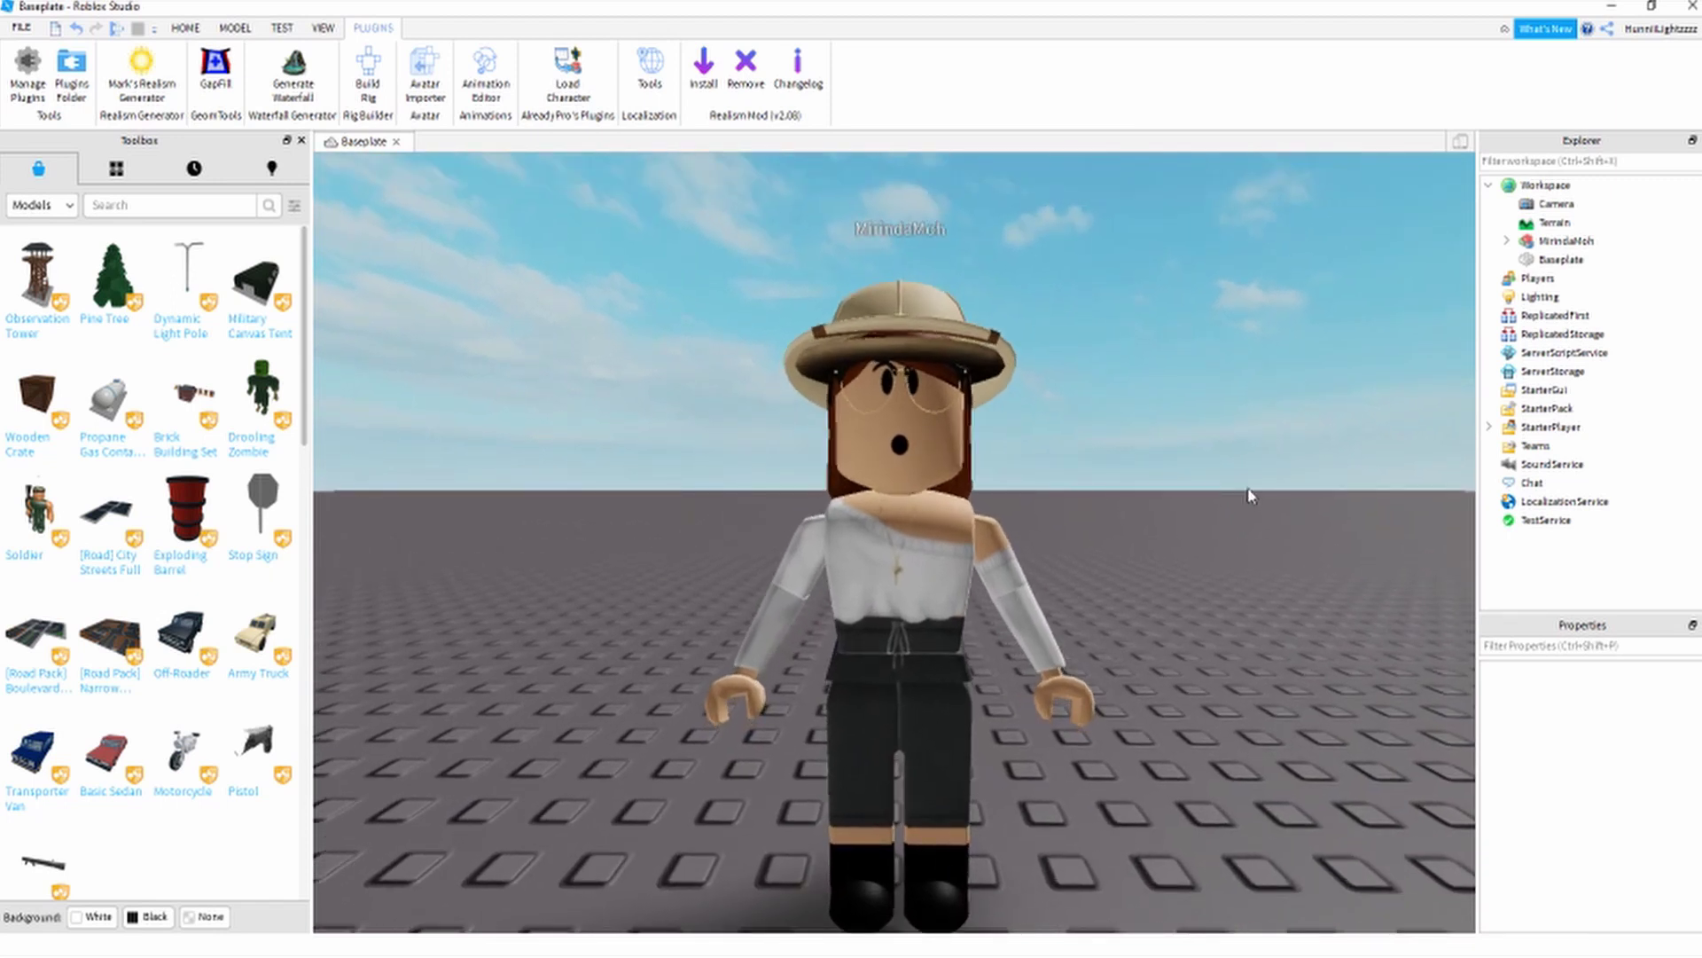
scroll(1137, 582, up, 5)
scroll(1137, 581, down, 5)
scroll(1135, 585, up, 3)
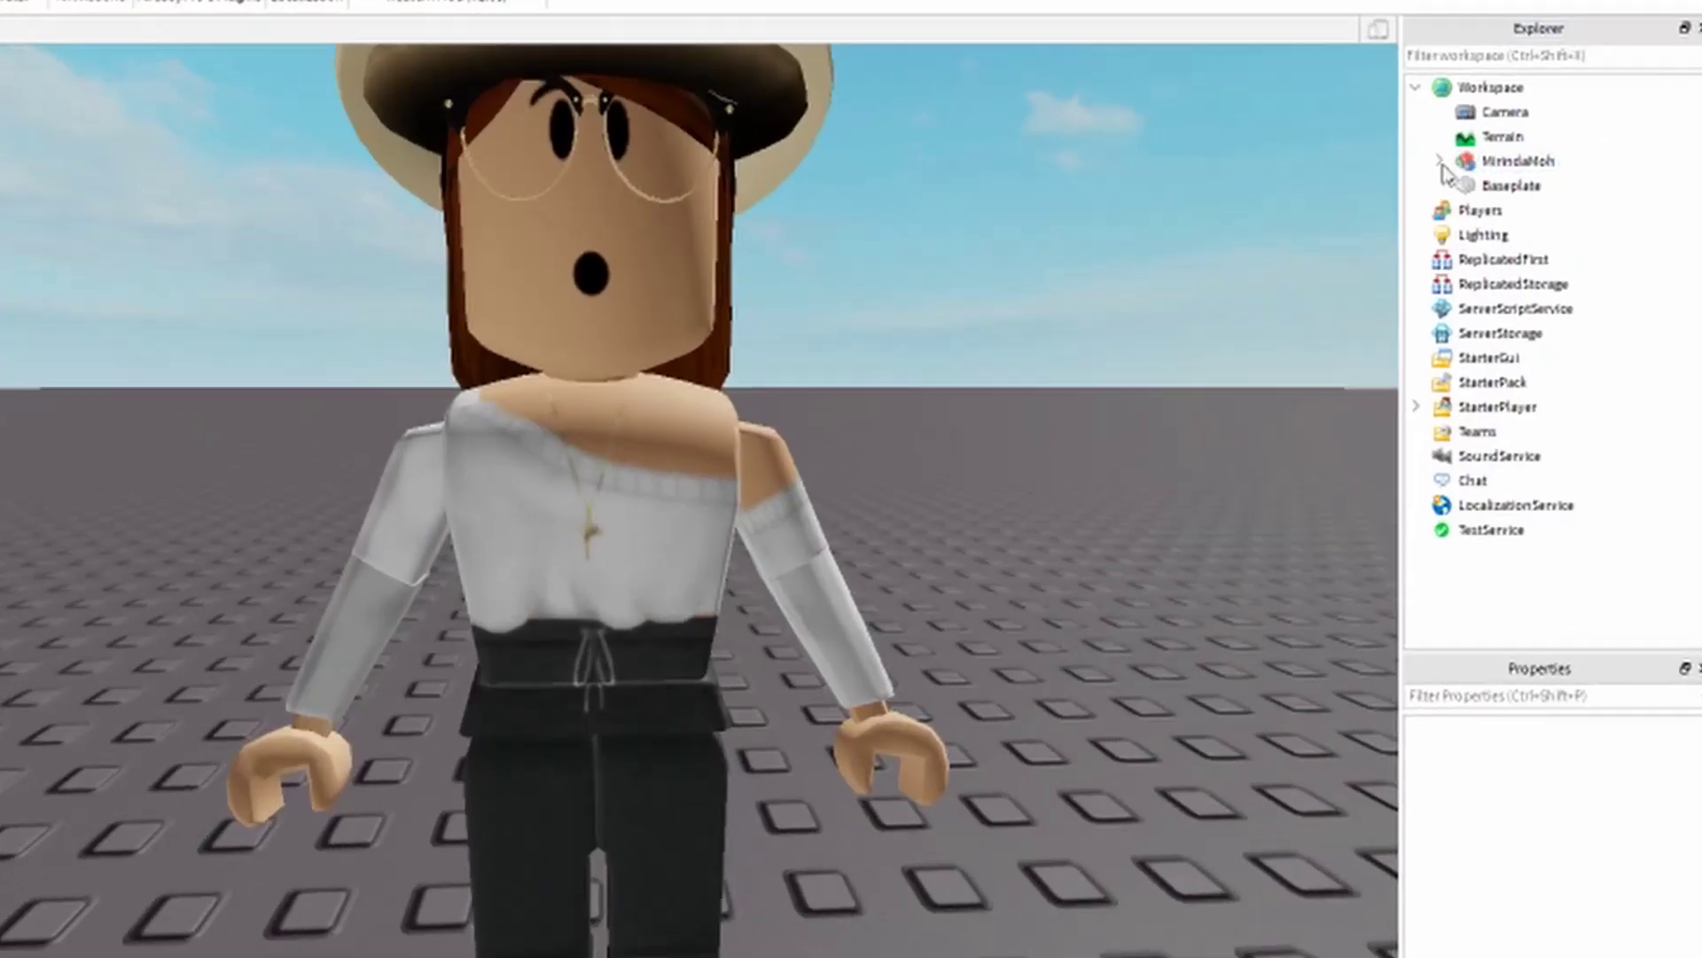
- Select the character model's Shirt object, and list the Clothing > Shirts category of the Roblox catalog in the browser
click(1507, 241)
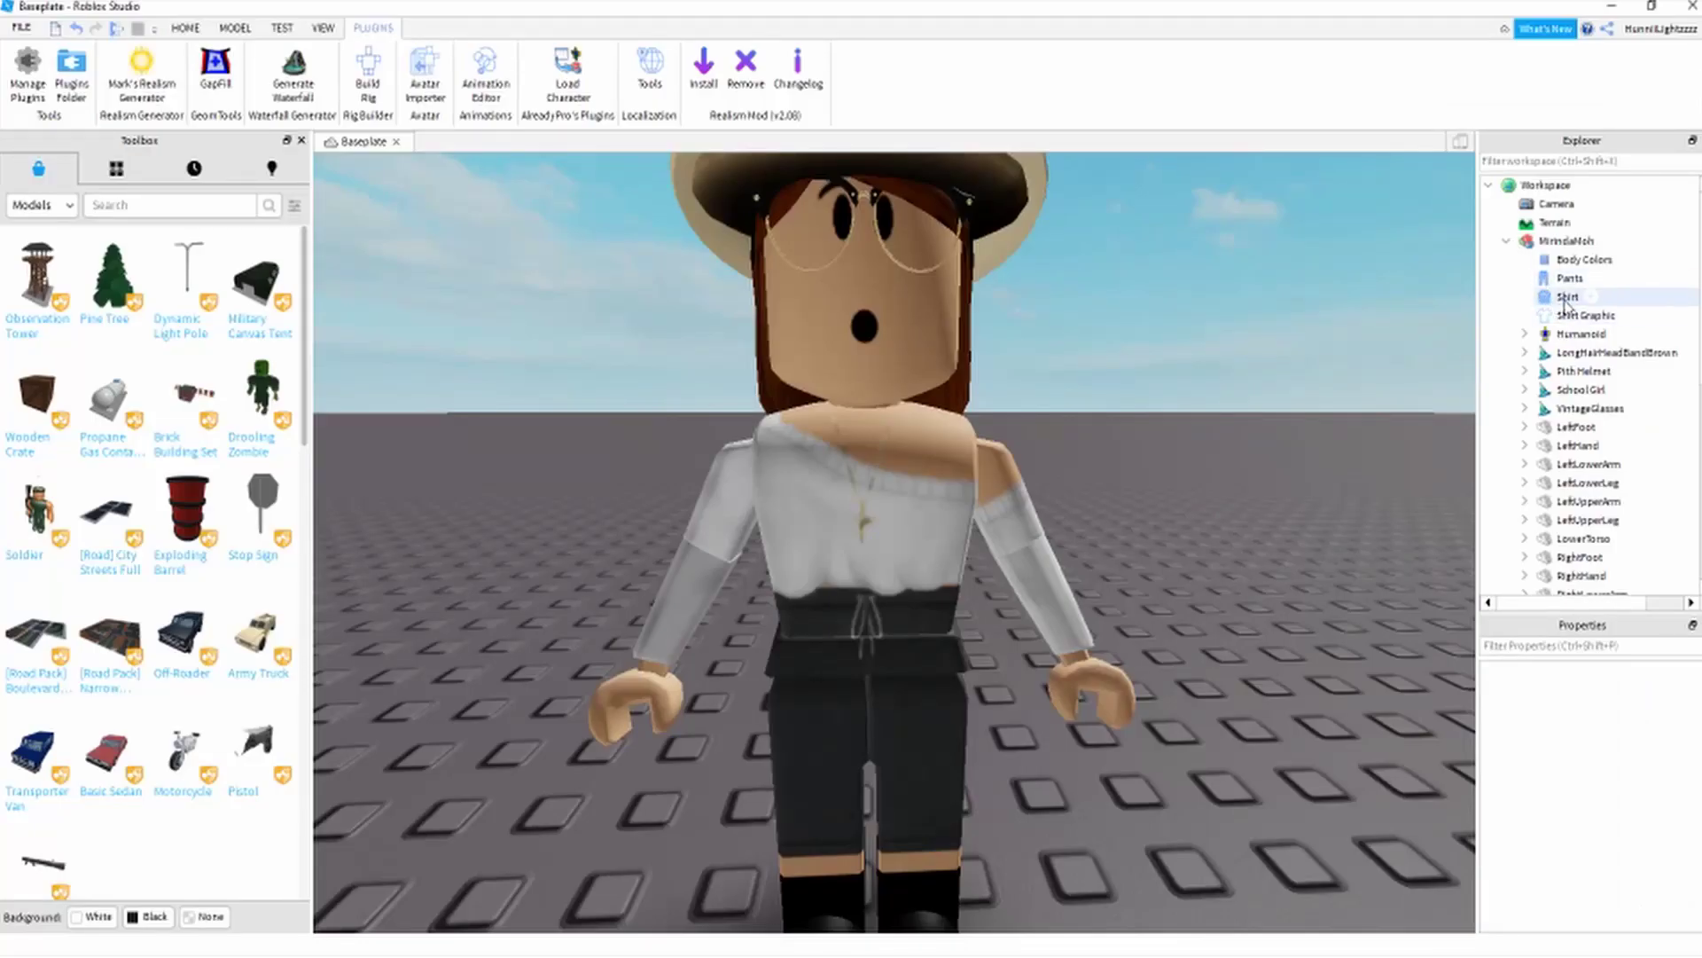
click(1566, 298)
key(alt+Tab)
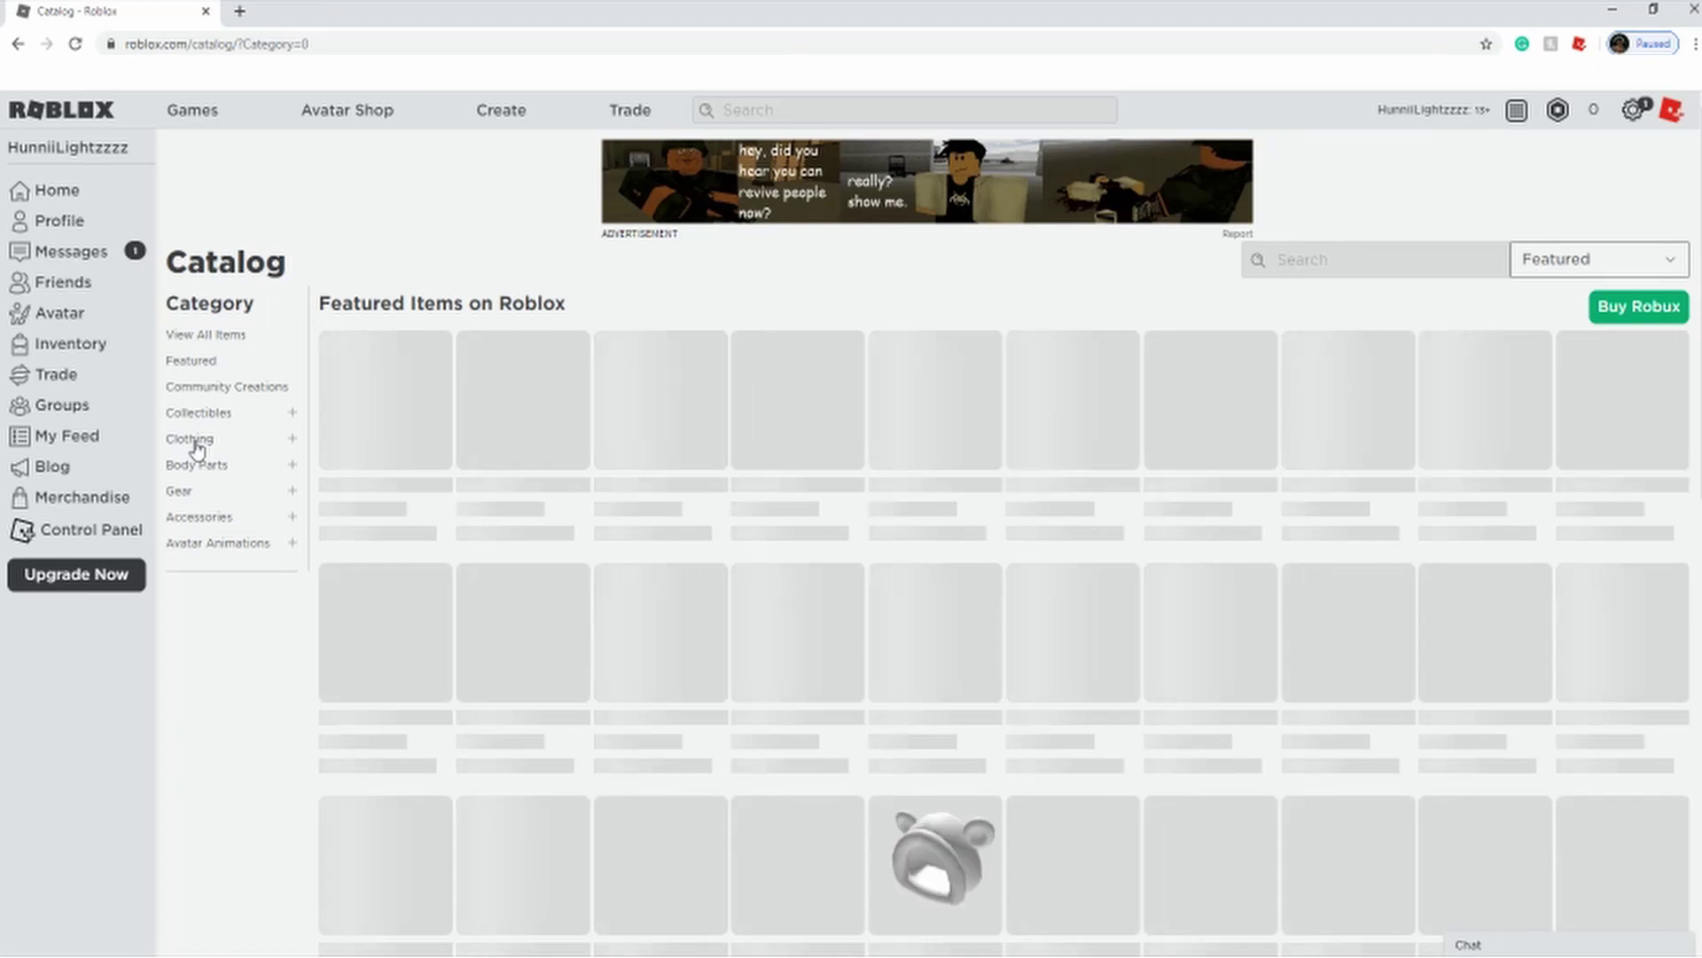
click(195, 442)
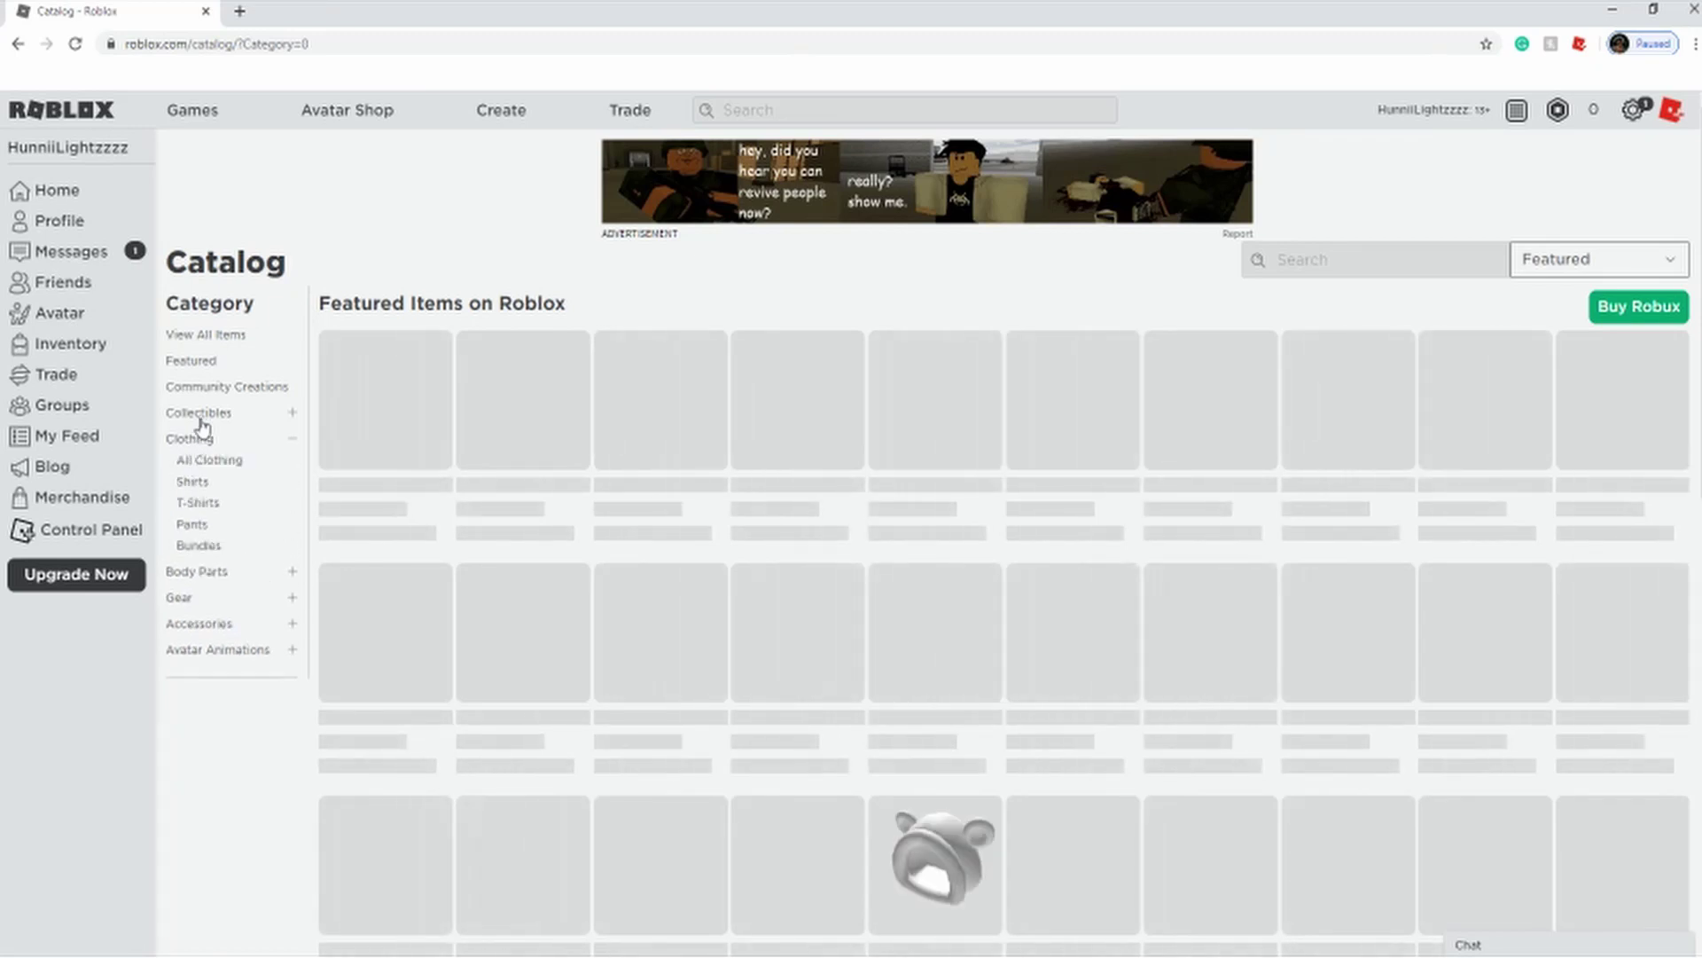
click(197, 483)
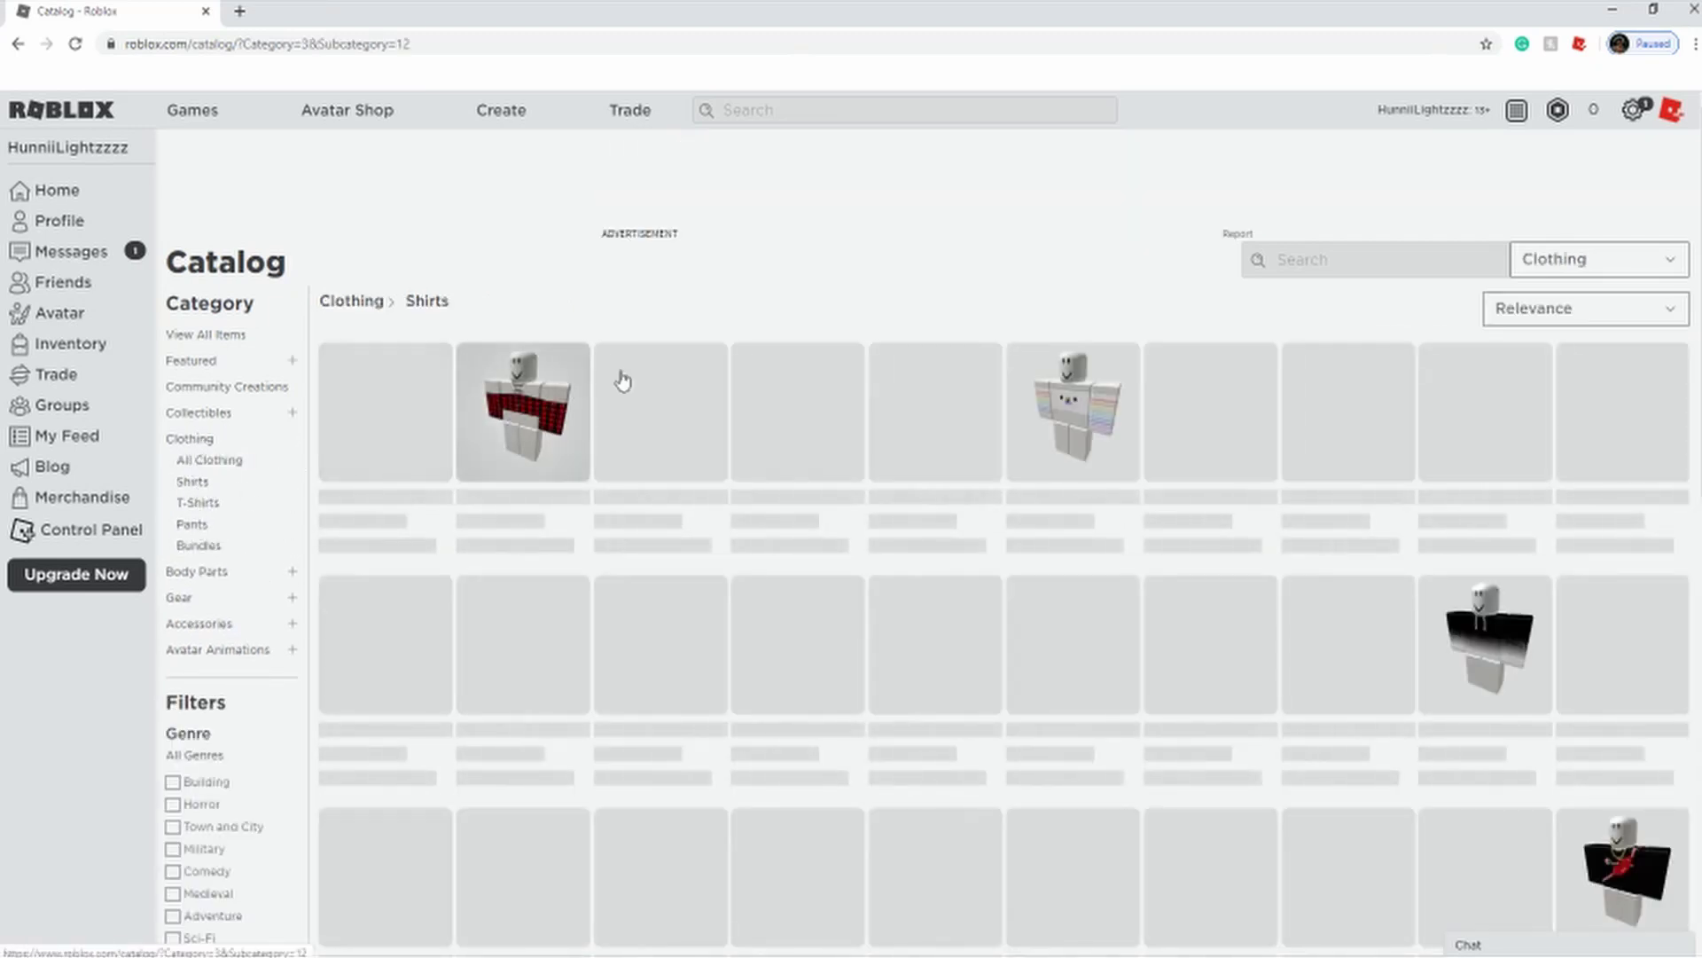
- Open the RARE Peach Graphic Long Sleeve shirt from the catalog and copy the item ID in its web address
scroll(674, 381, down, 1)
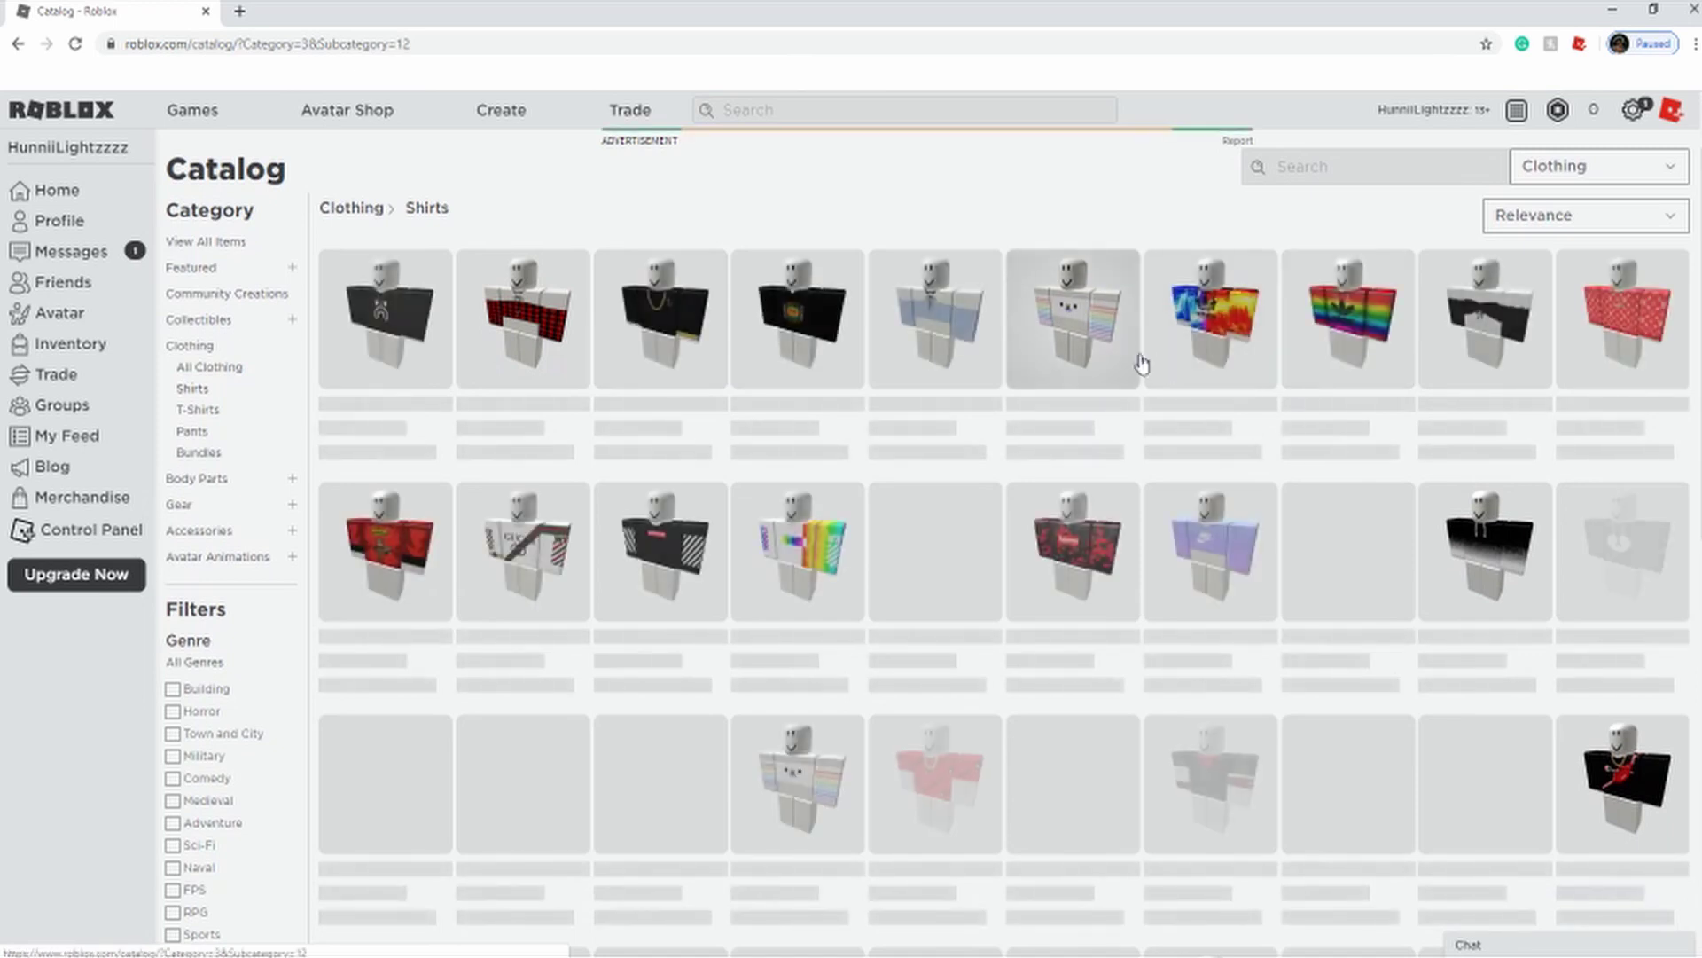
scroll(705, 678, down, 2)
click(1343, 727)
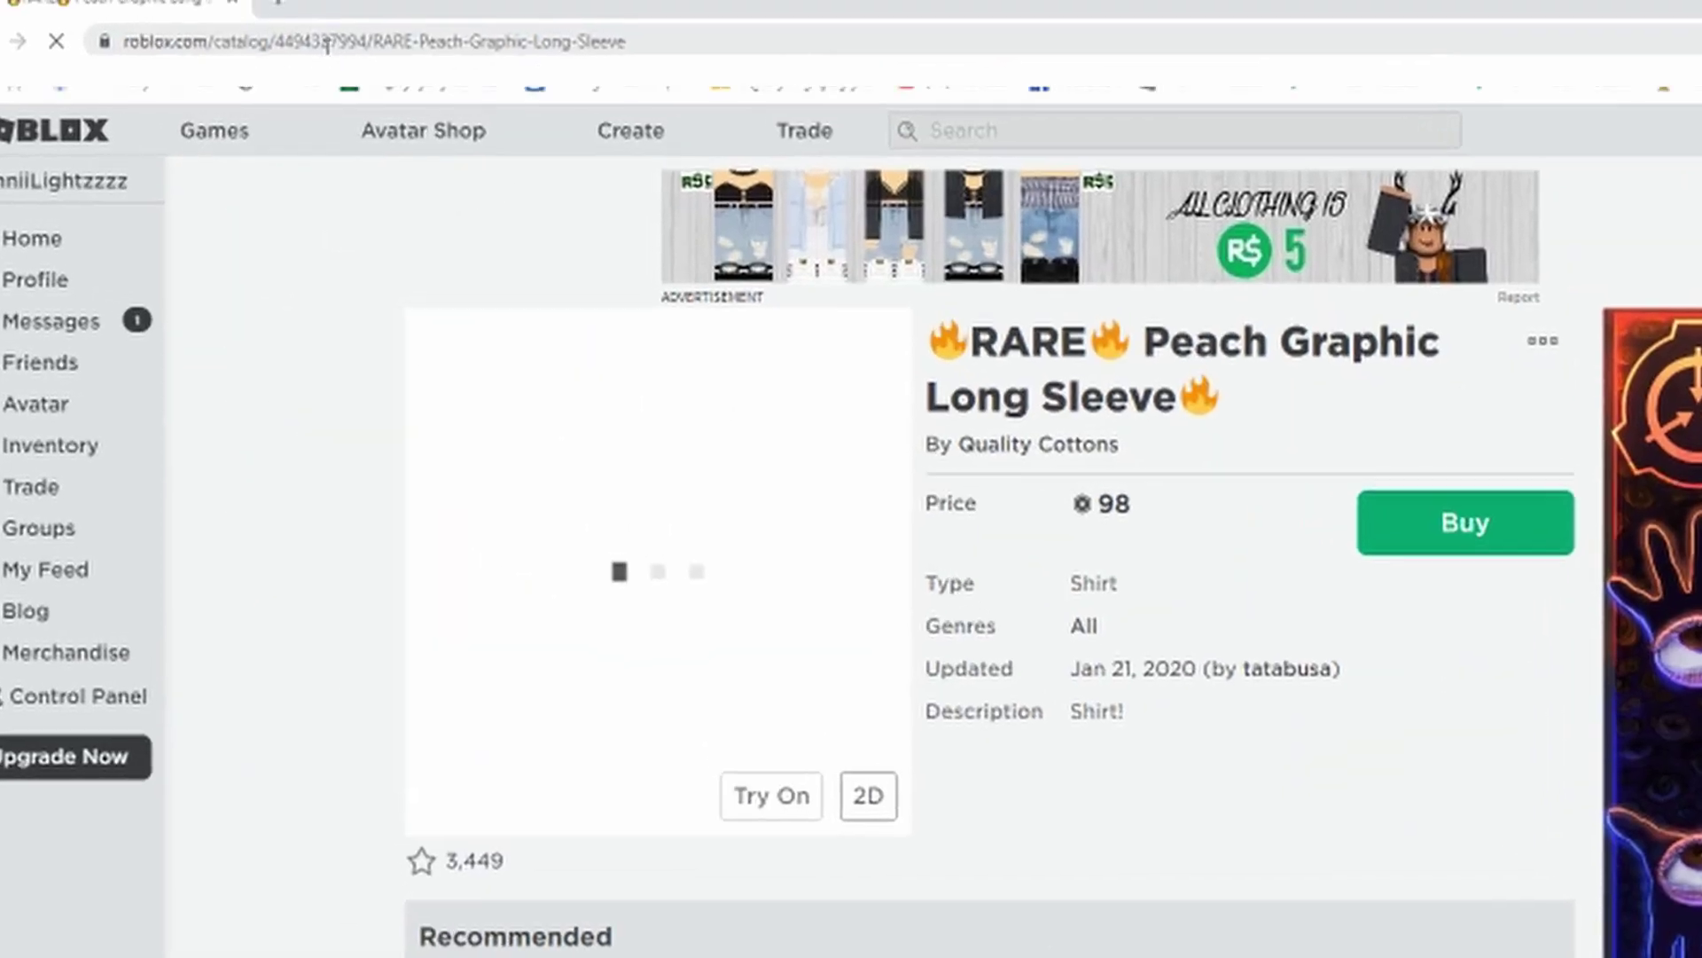
double_click(266, 44)
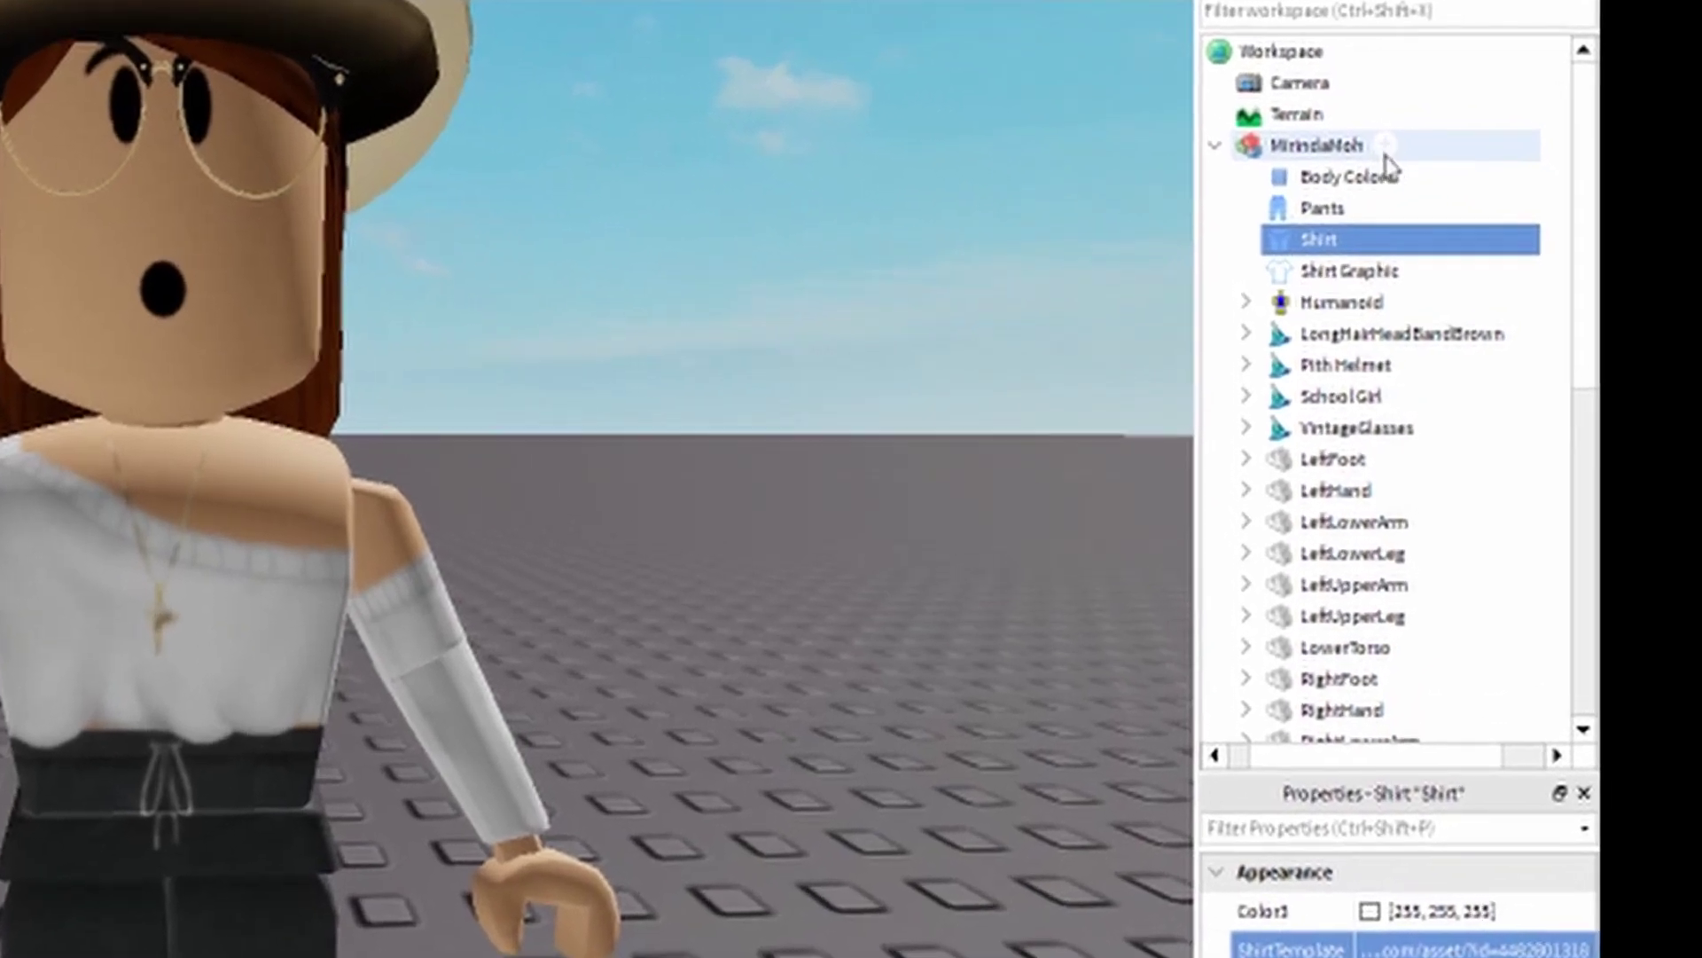
- Switch to Roblox Studio and replace the ShirtTemplate ID of the character's Shirt with the copied item ID, checking the new look
click(1427, 162)
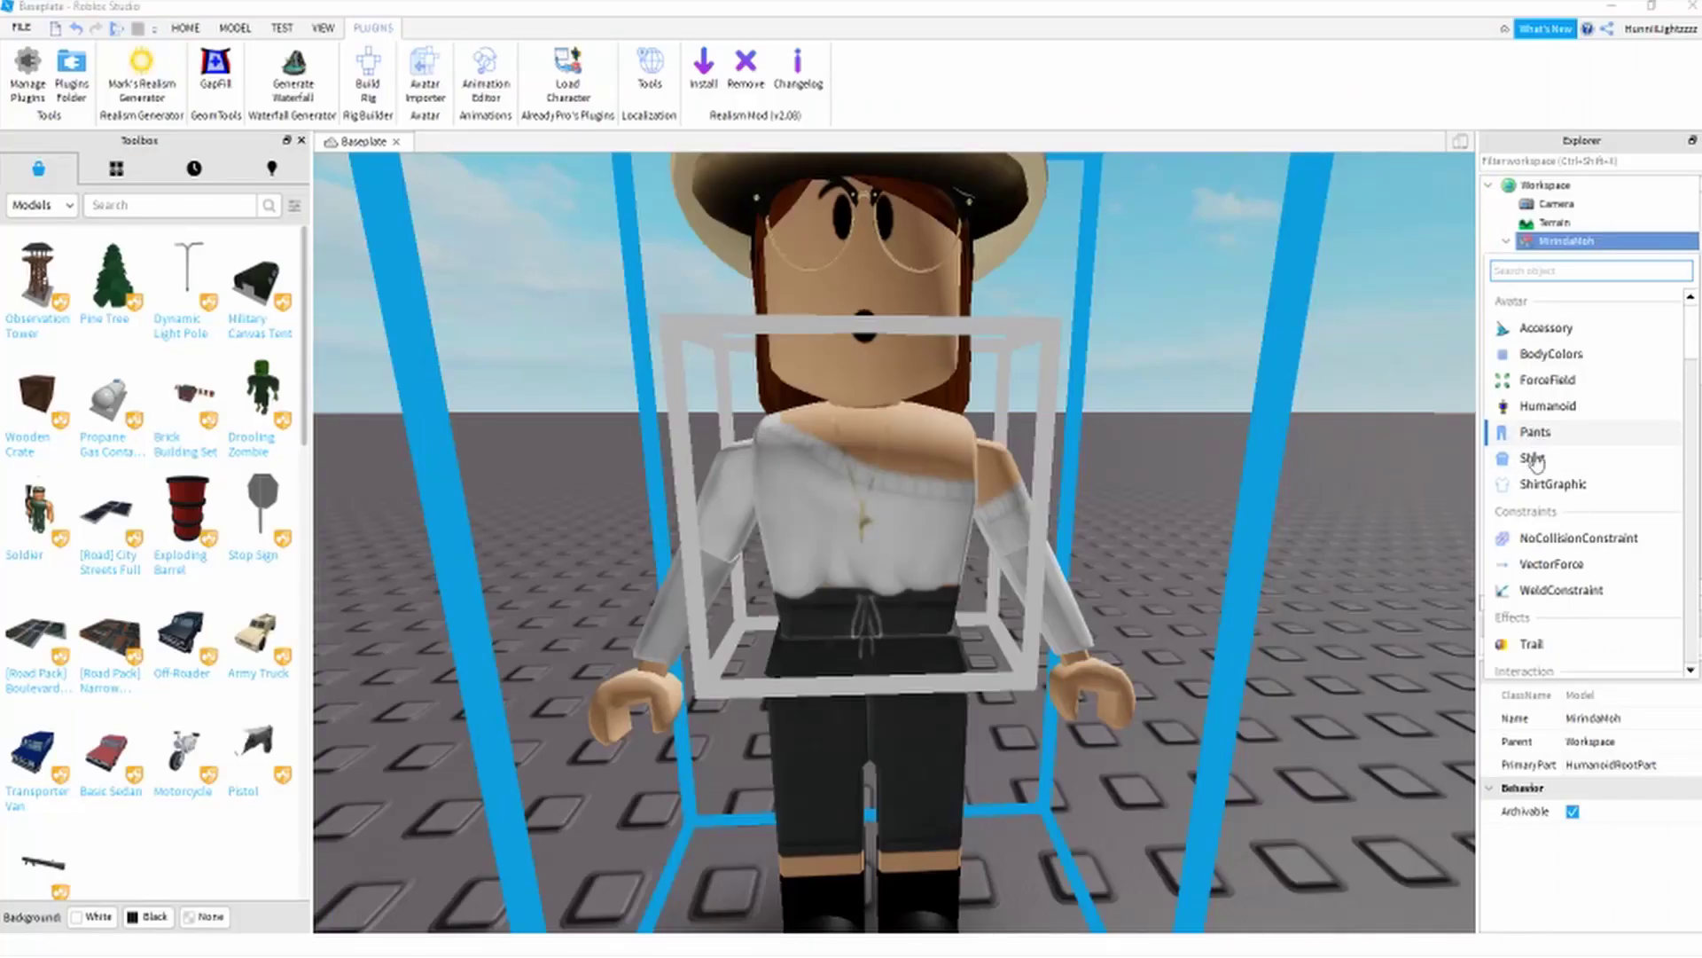
click(1552, 296)
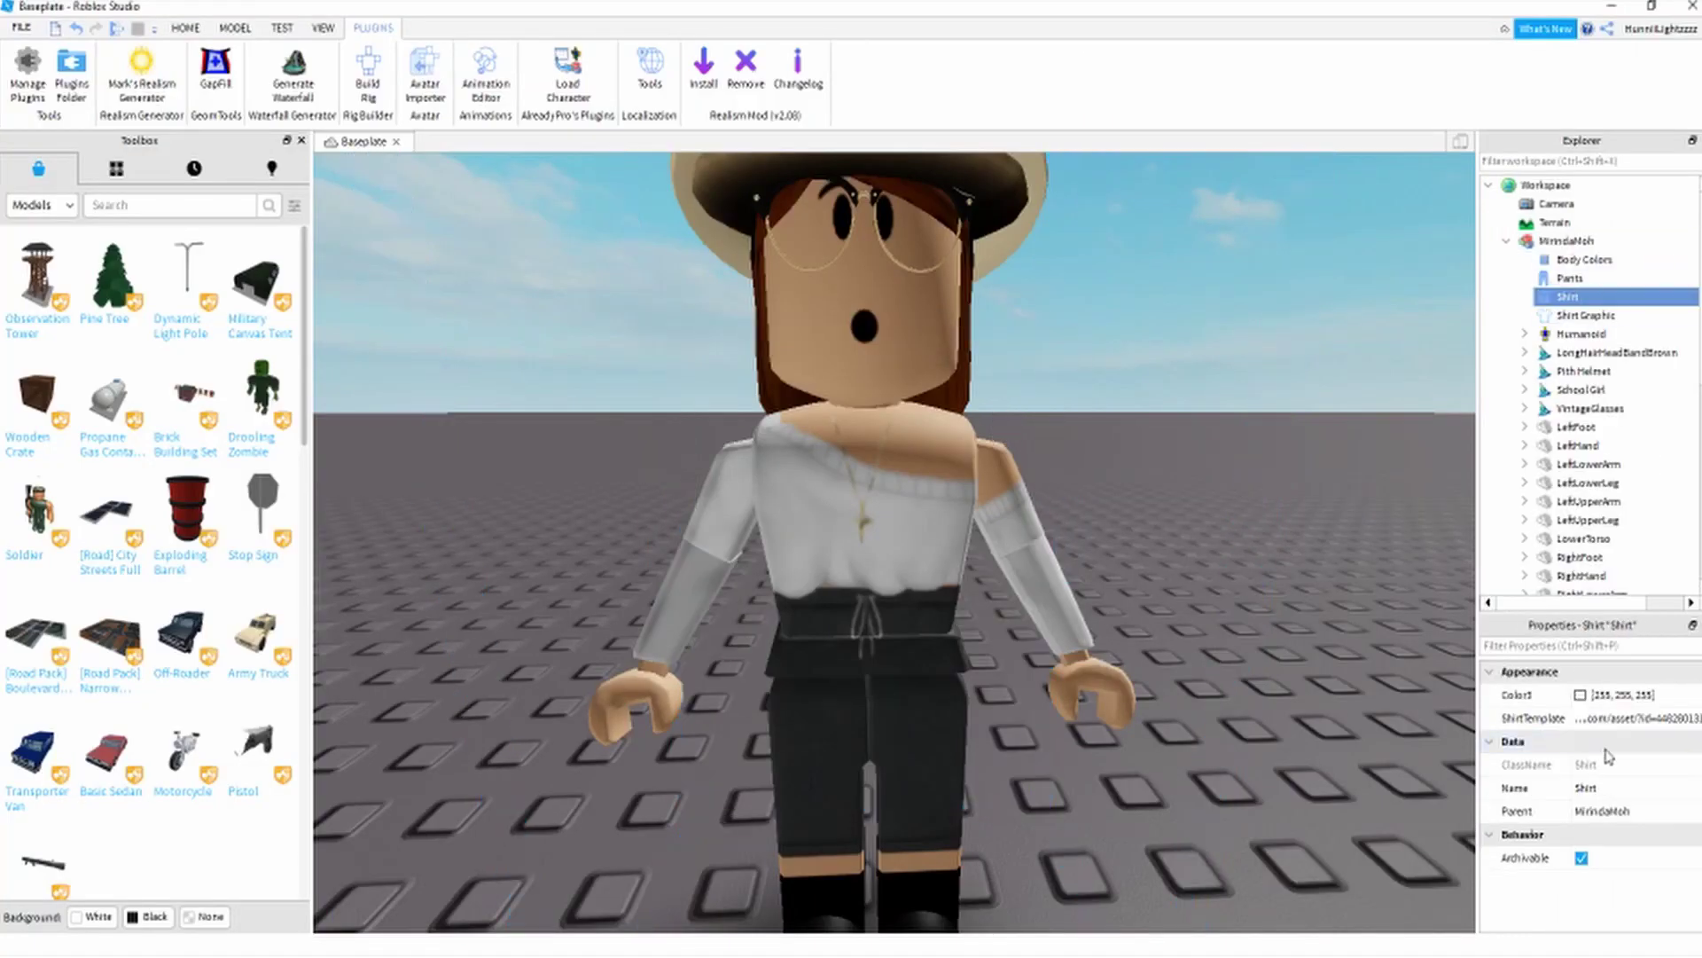
click(1622, 718)
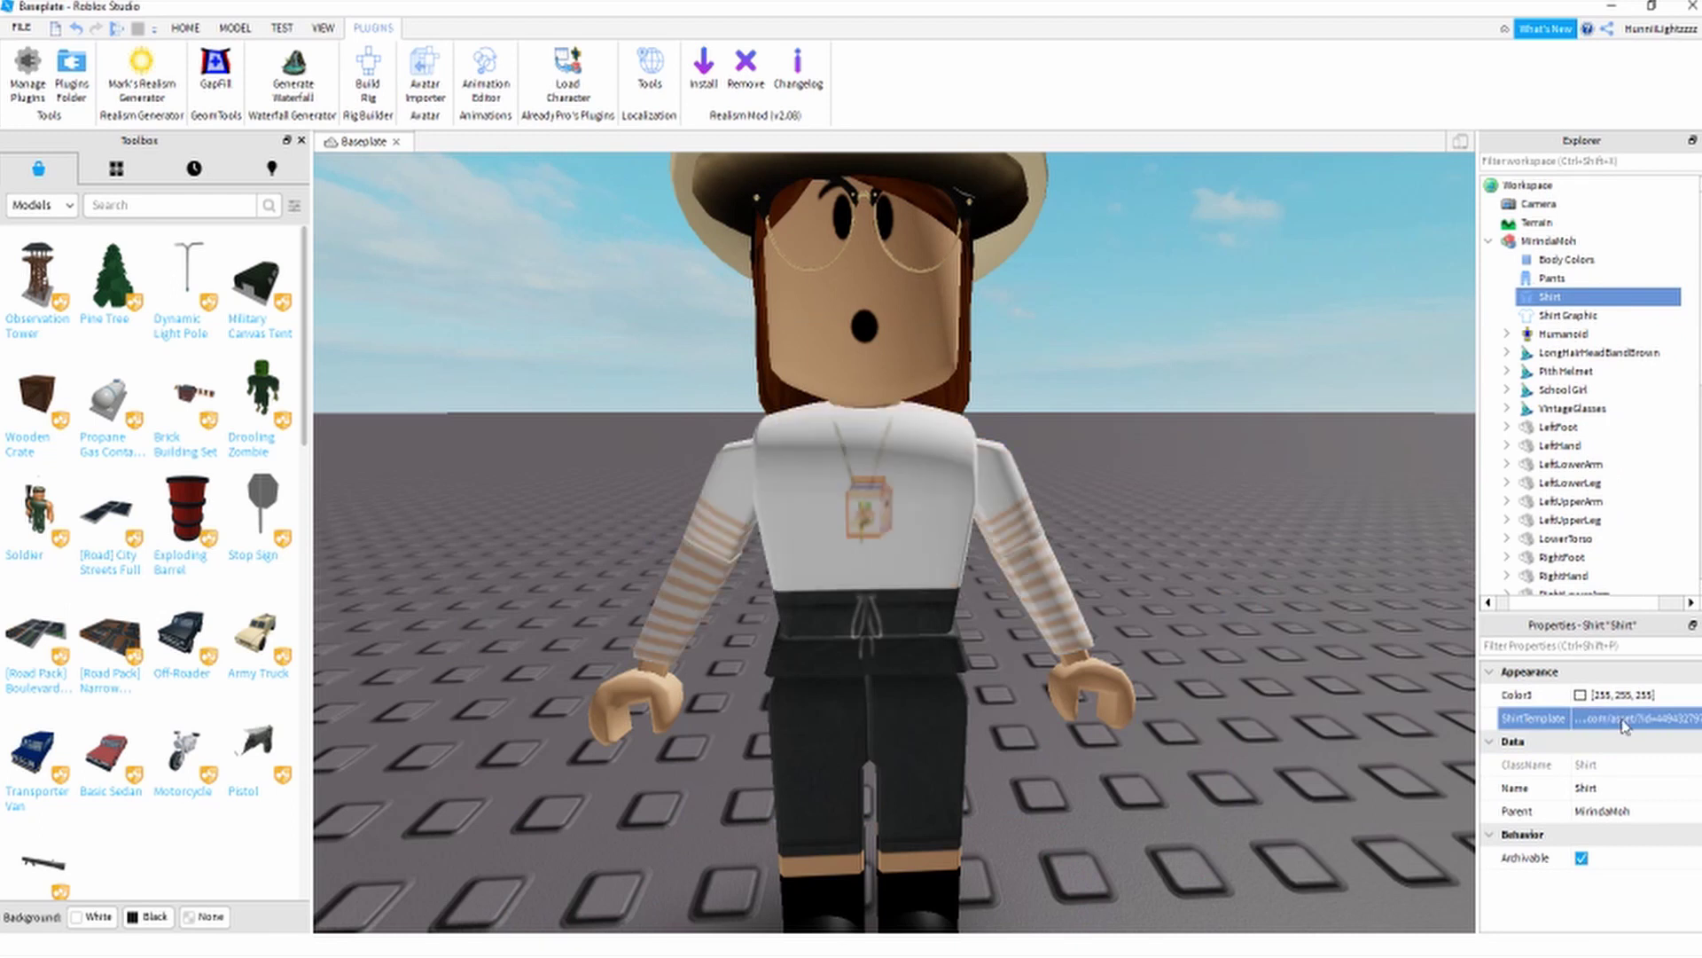
scroll(1182, 557, down, 5)
scroll(1182, 557, up, 3)
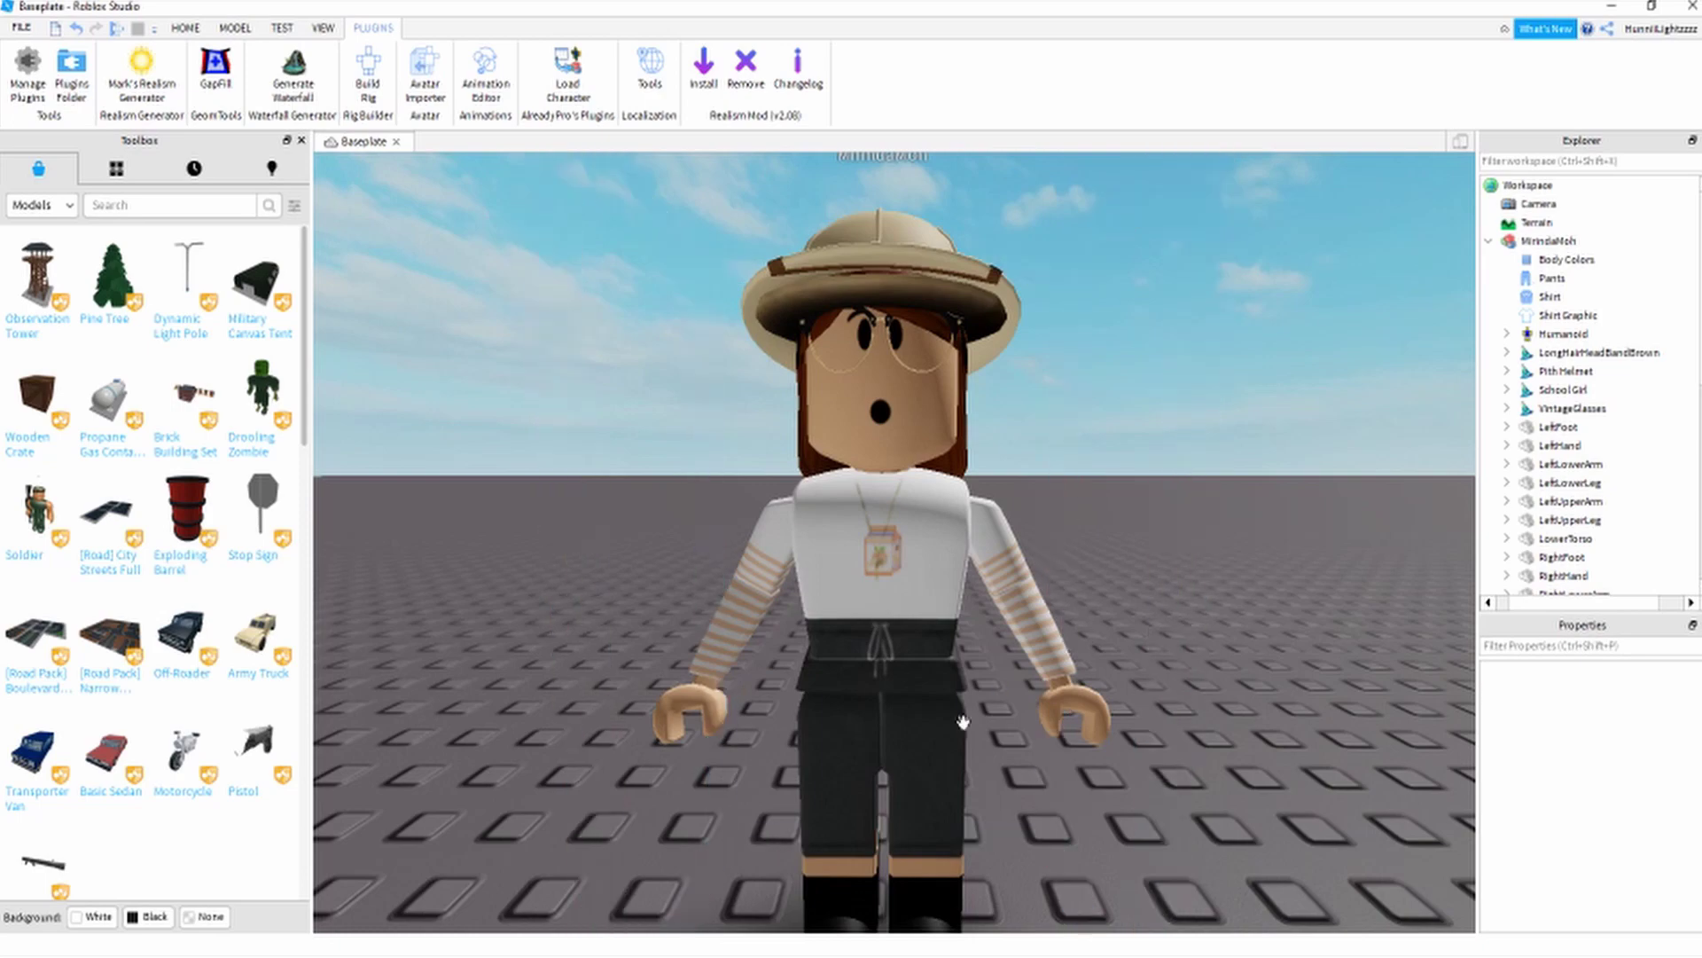
- Switch to the browser, list the Clothing > Pants category of the catalog and open the White Tube Nike Joggers in a new tab
key(alt+Tab)
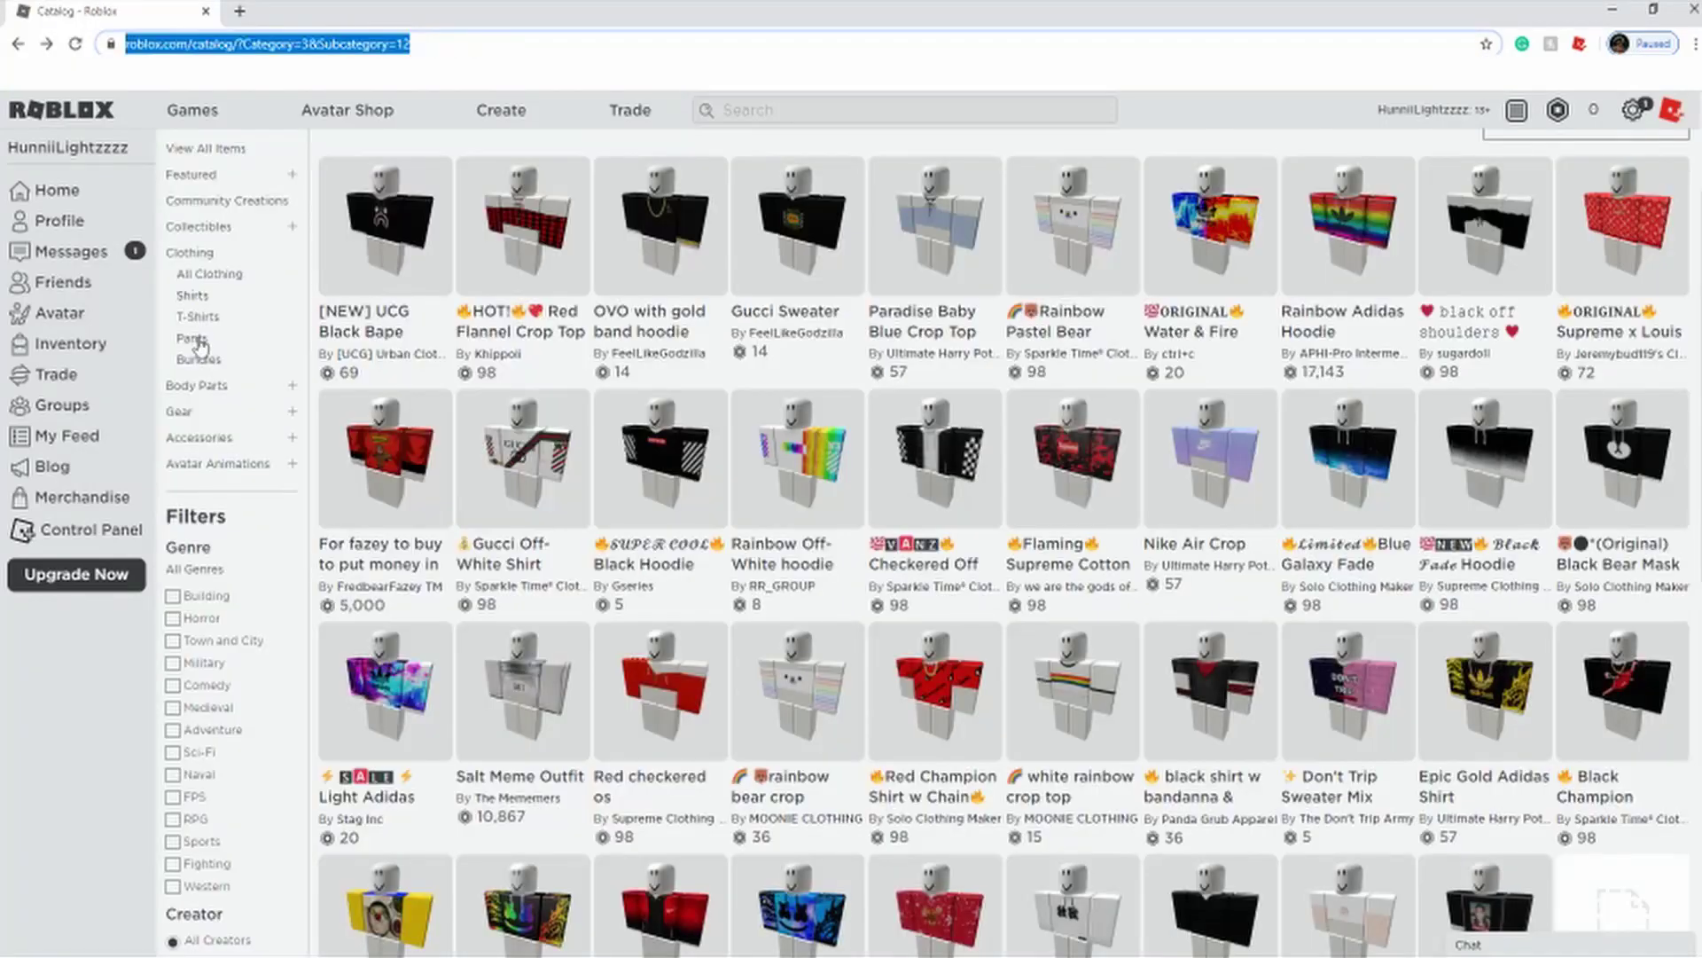
click(191, 340)
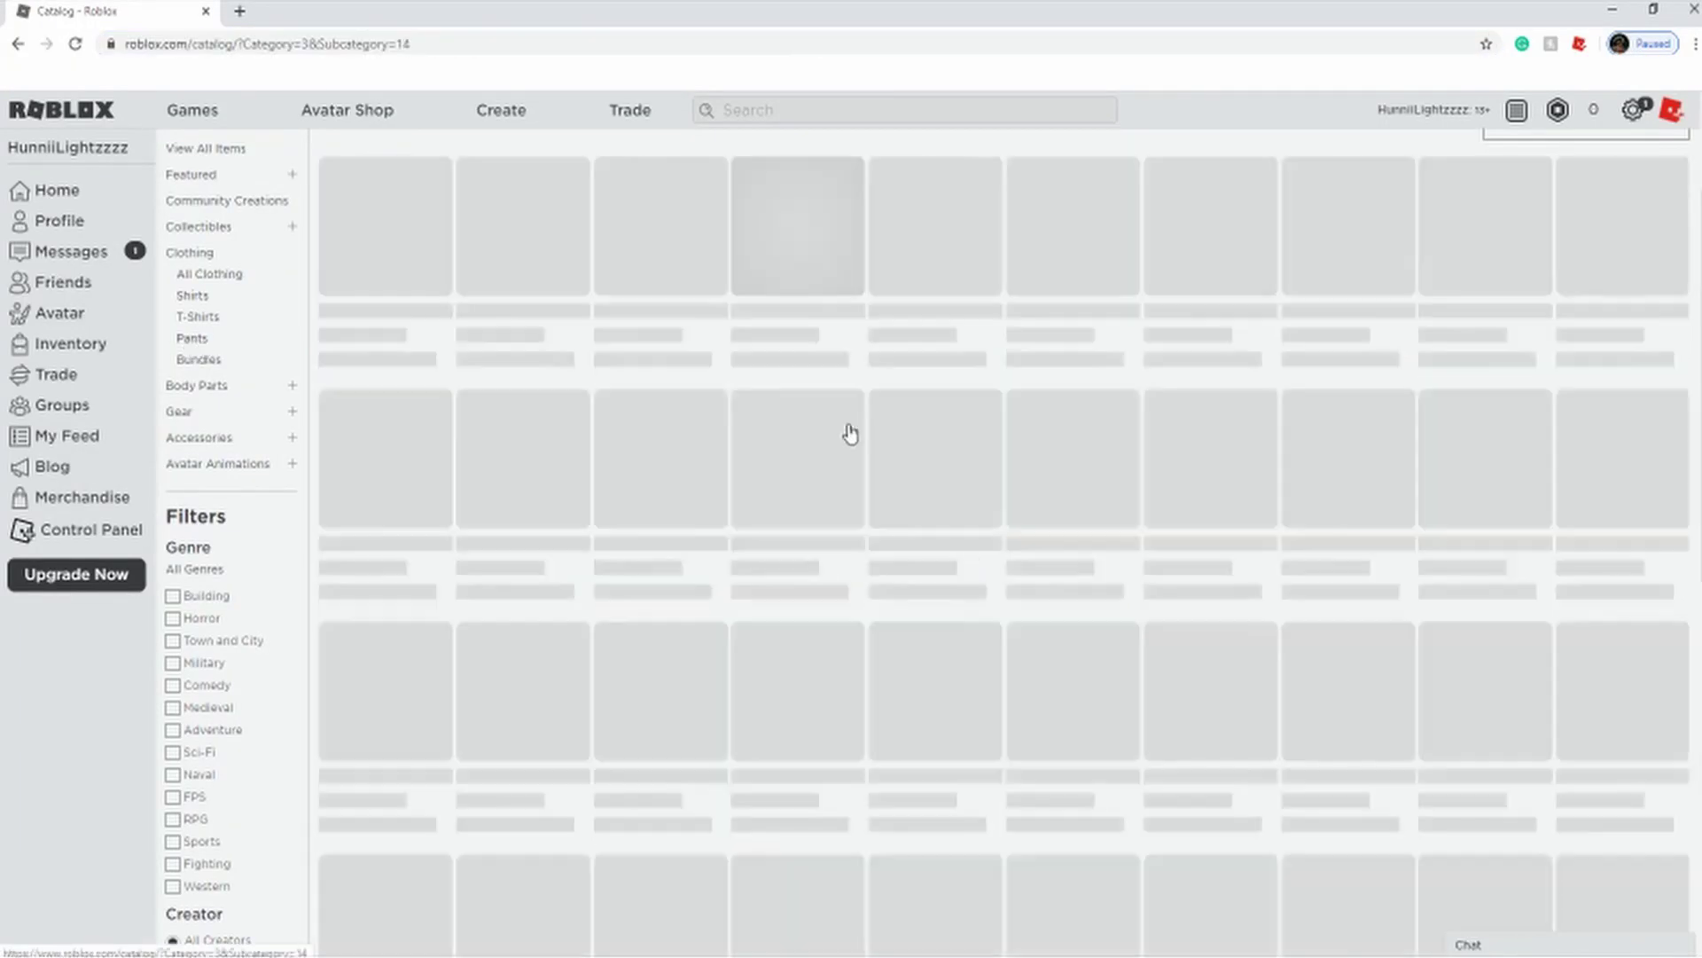
scroll(780, 563, down, 4)
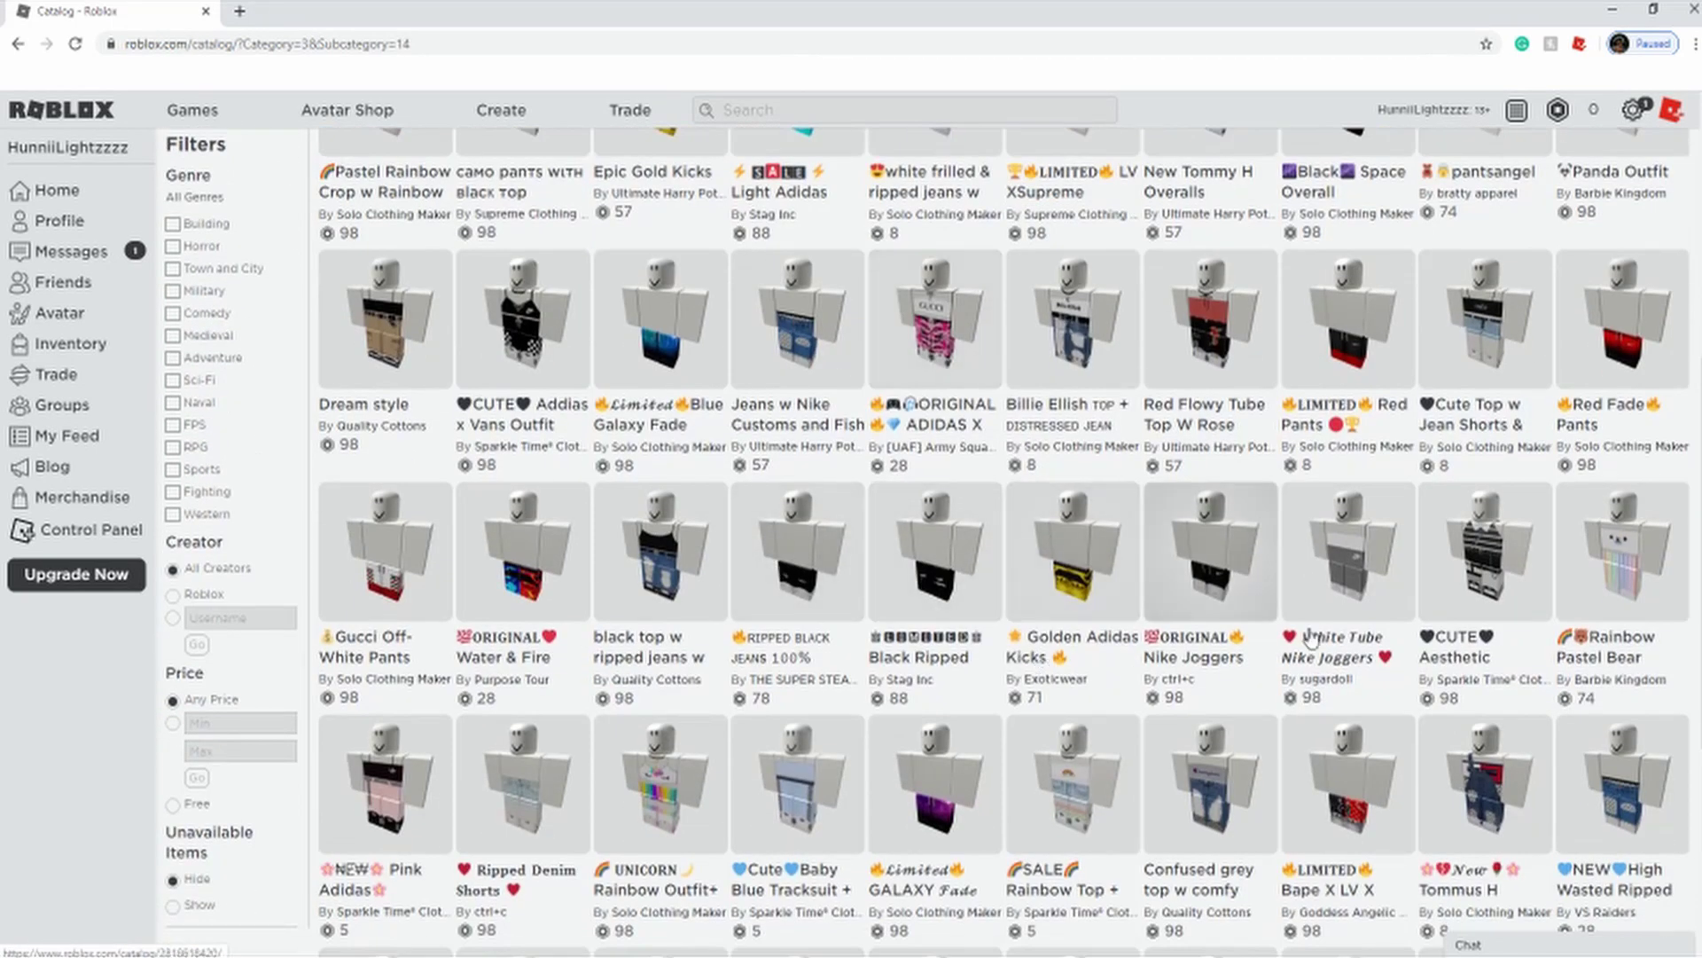
right_click(1356, 558)
click(1404, 568)
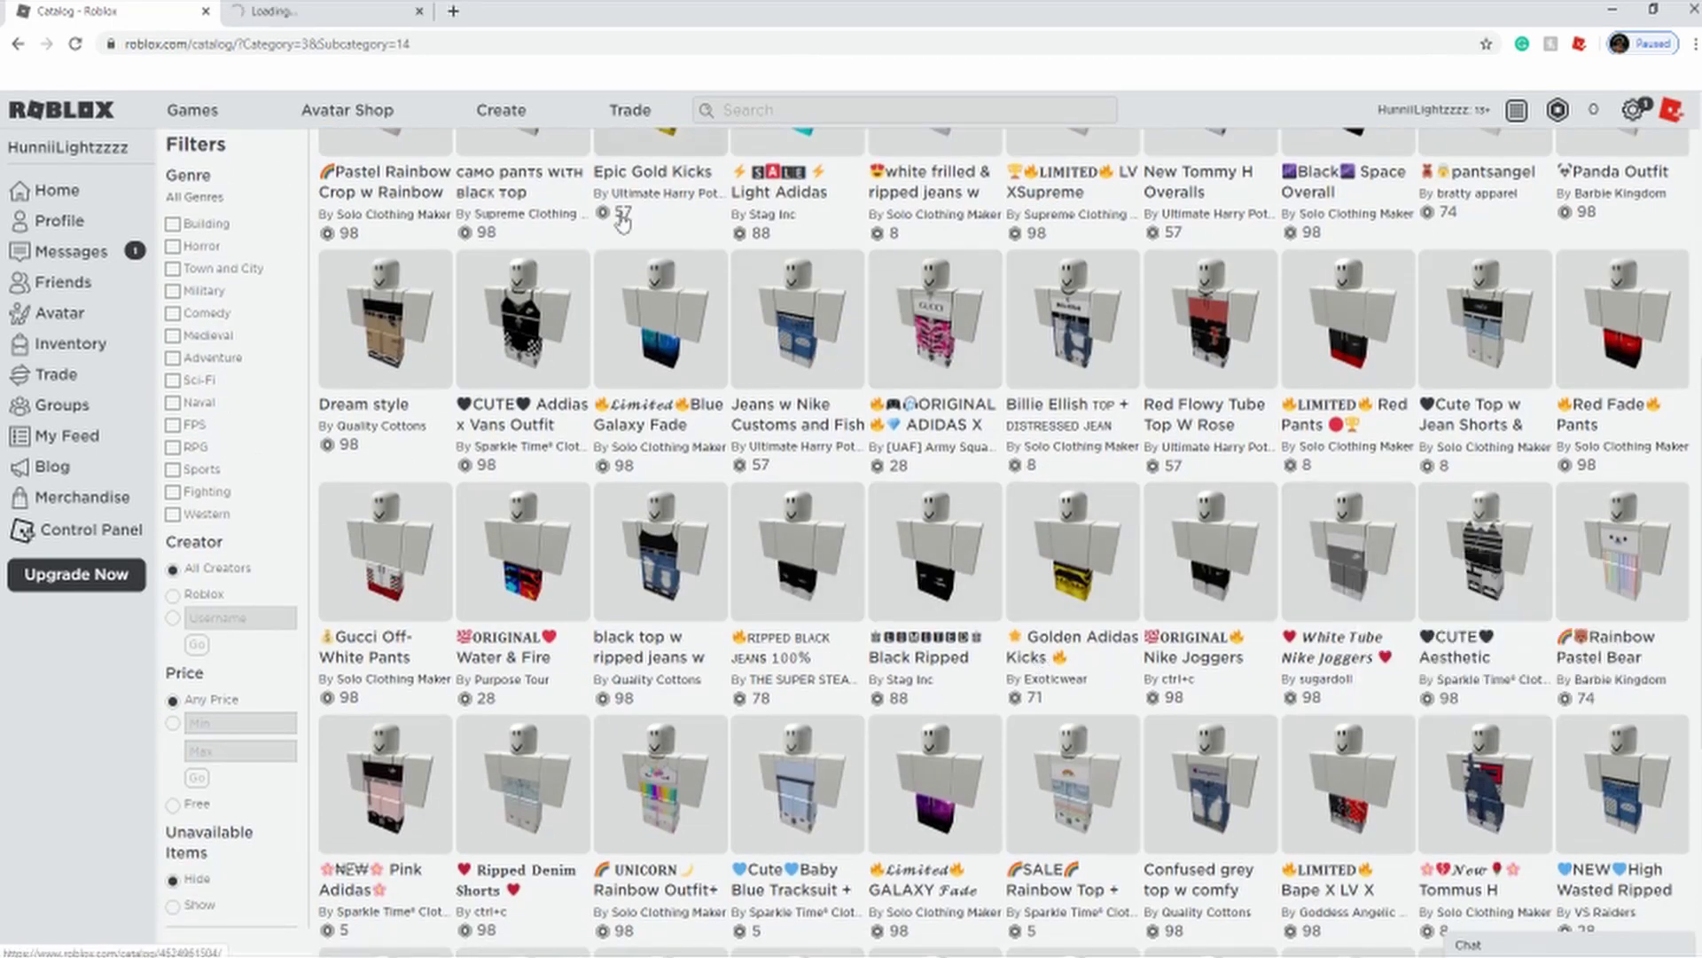
- Copy the item ID from the joggers' web address, and select the character's Pants object in Roblox Studio
click(321, 11)
click(268, 45)
click(353, 44)
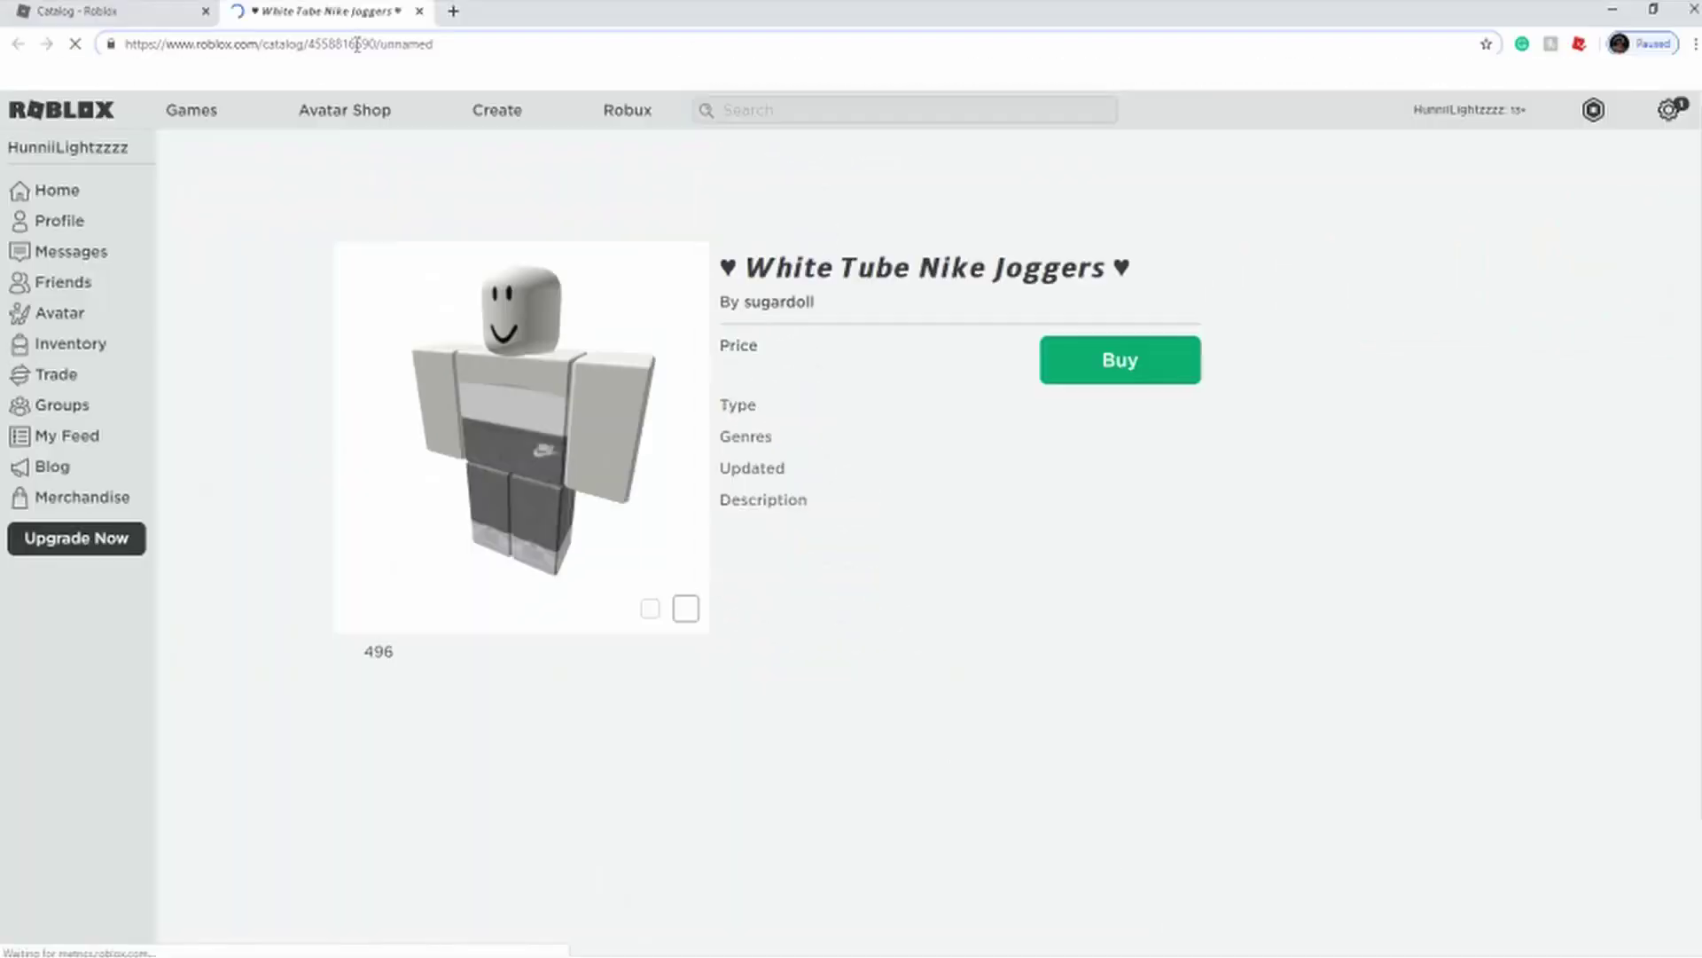
double_click(353, 45)
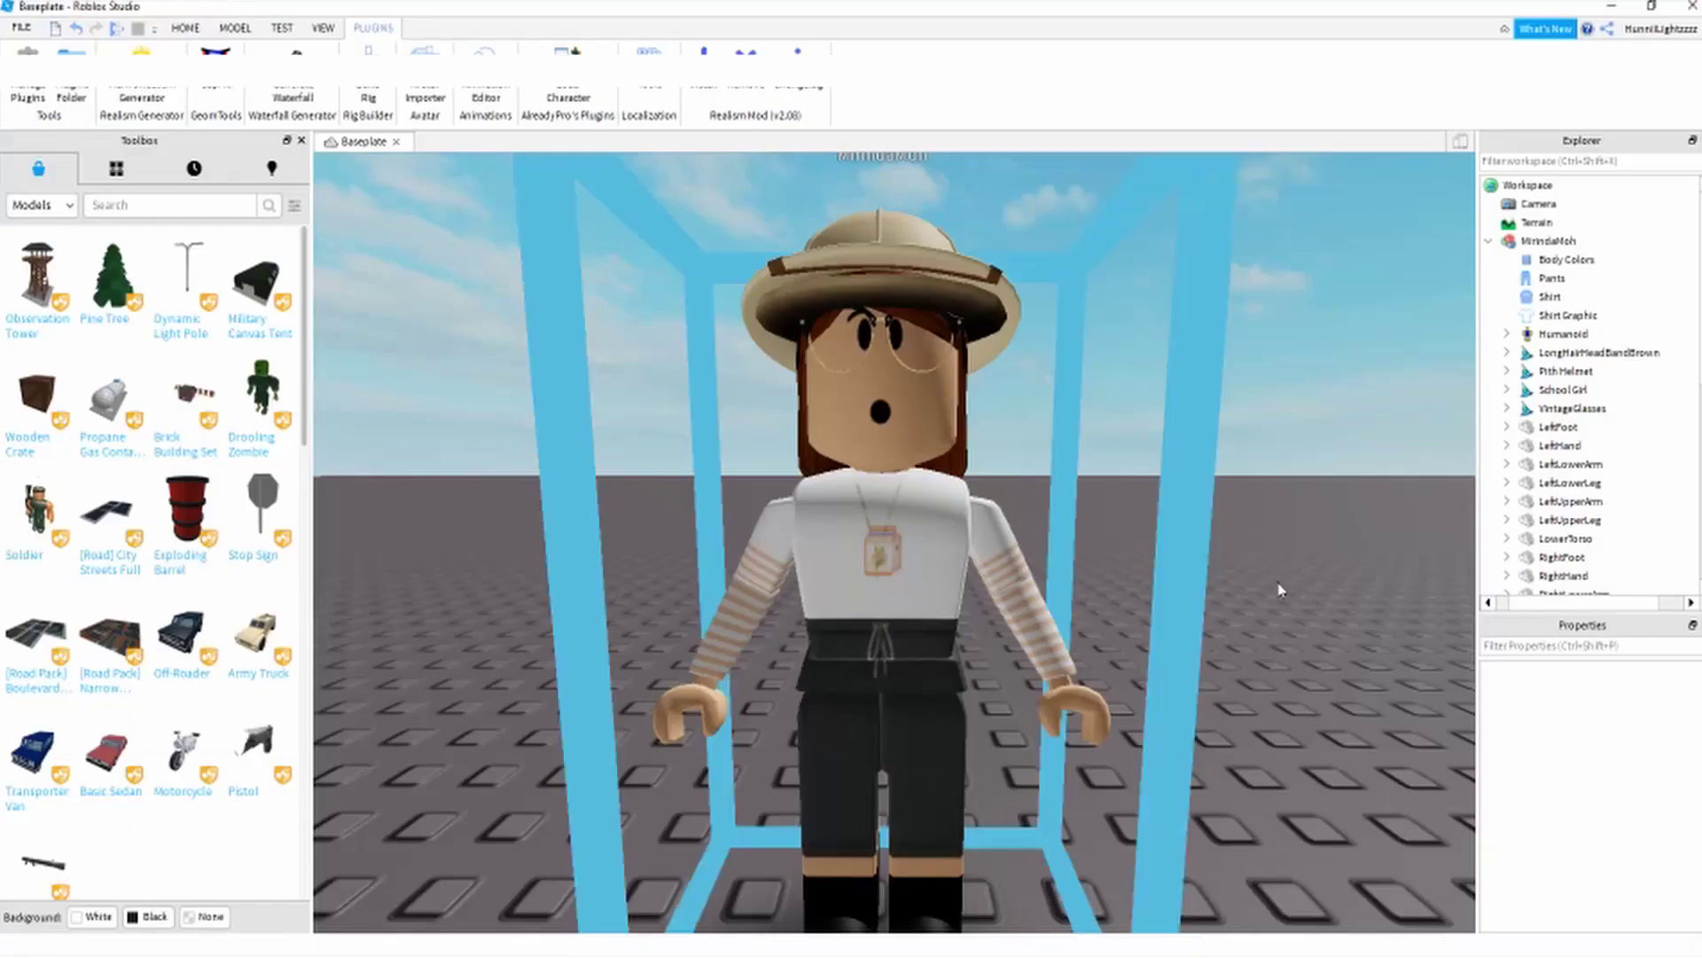
click(1546, 278)
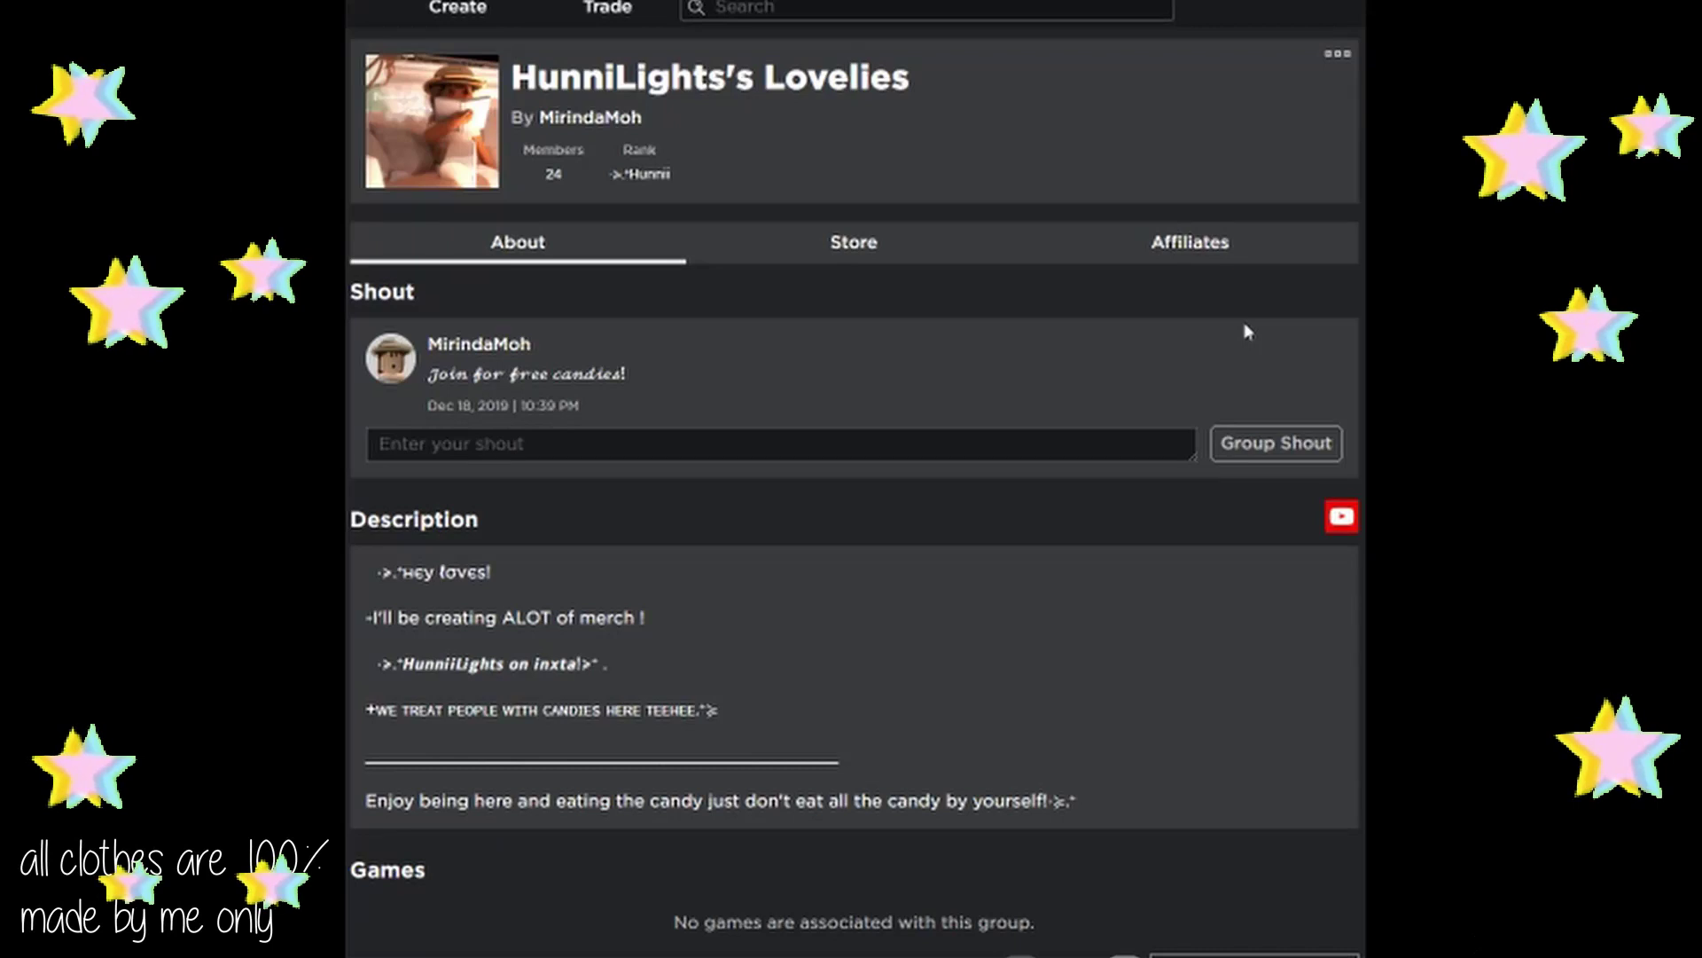
- Examine the clothing offered in the store of the HunniLights's Lovelies group
scroll(1242, 331, down, 2)
scroll(1242, 331, down, 4)
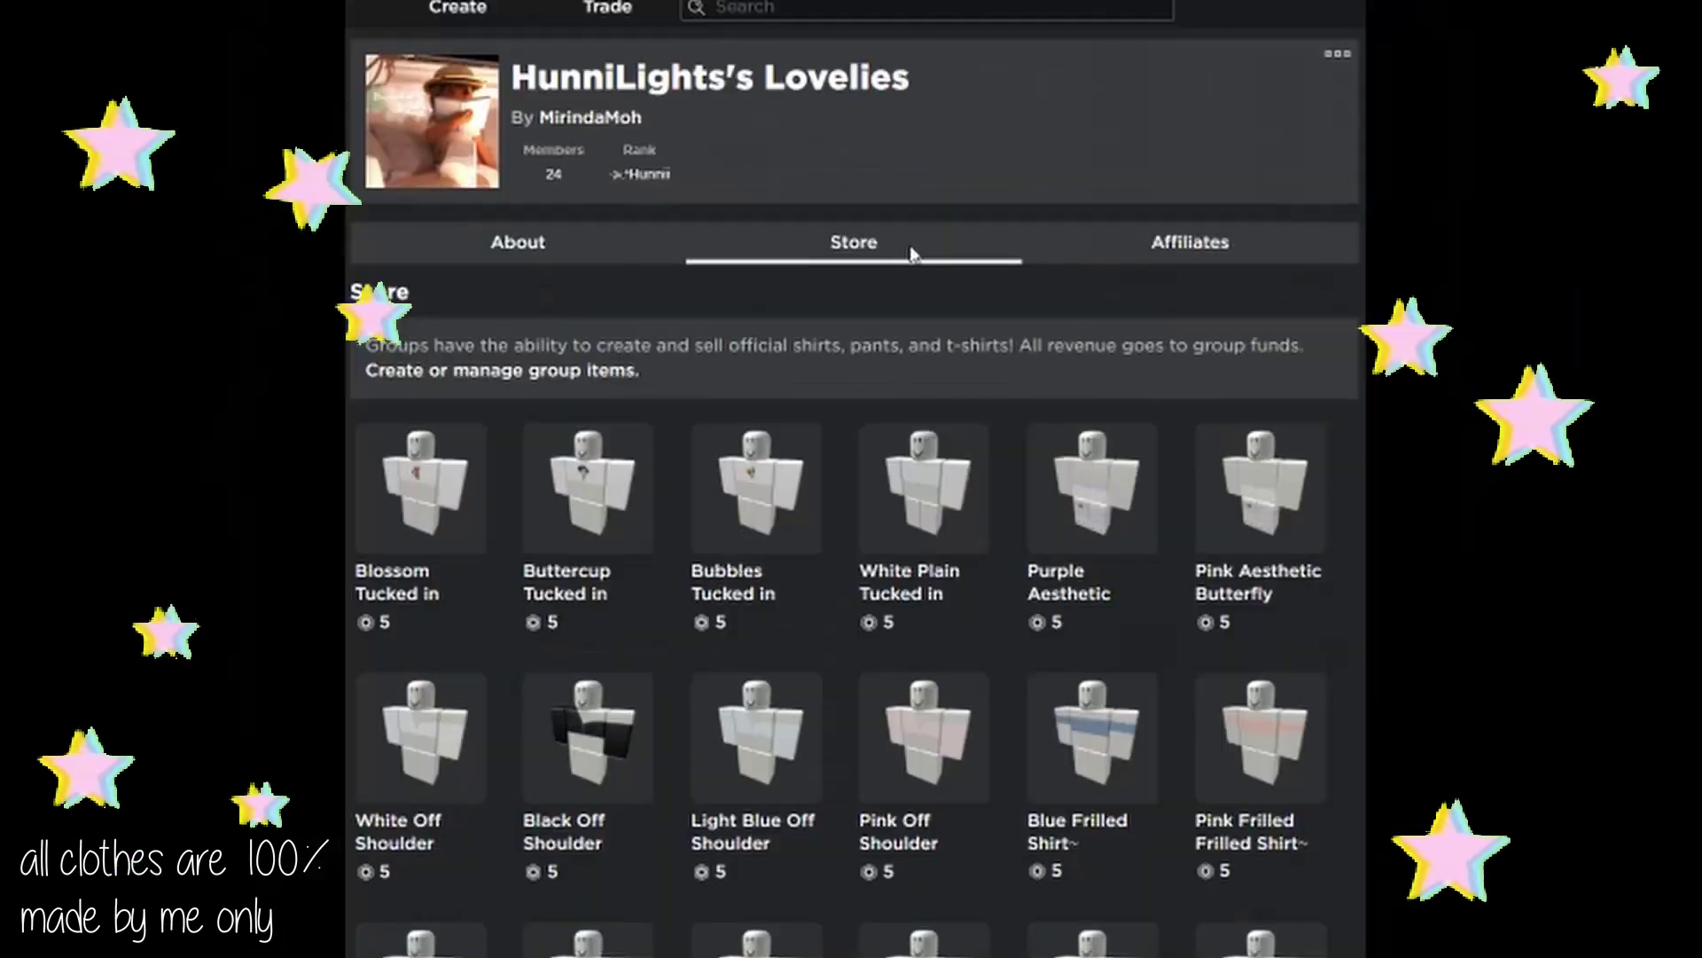
scroll(916, 255, down, 2)
scroll(916, 255, down, 5)
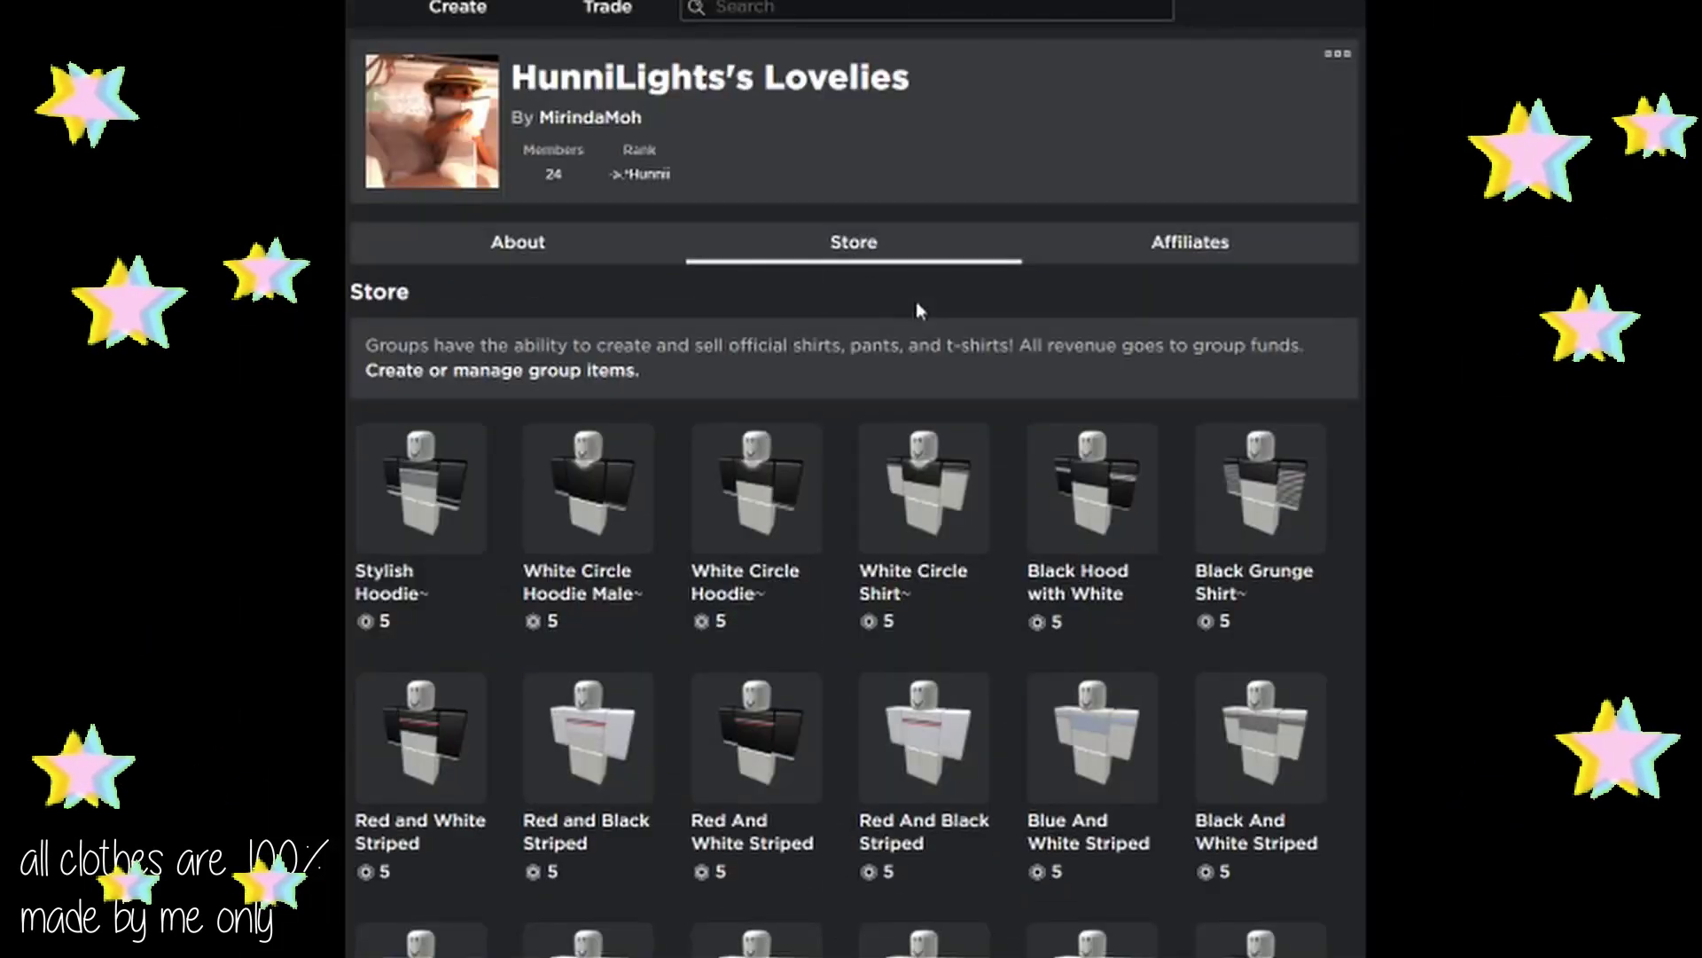
scroll(917, 305, down, 8)
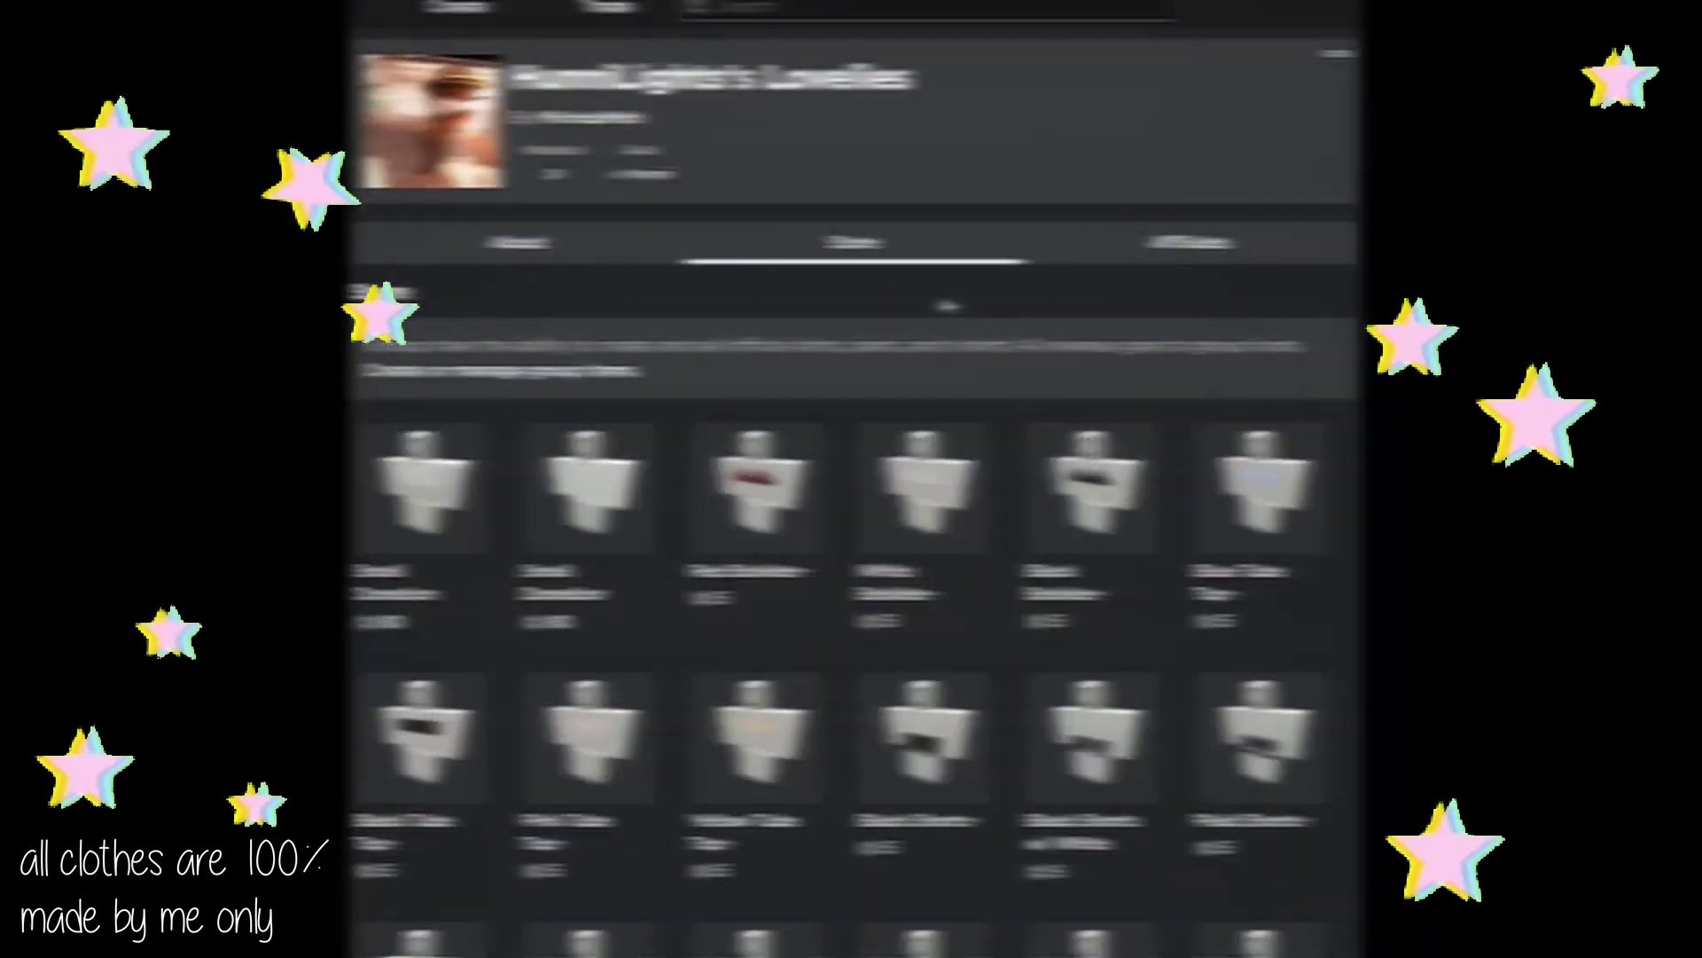
scroll(942, 316, down, 10)
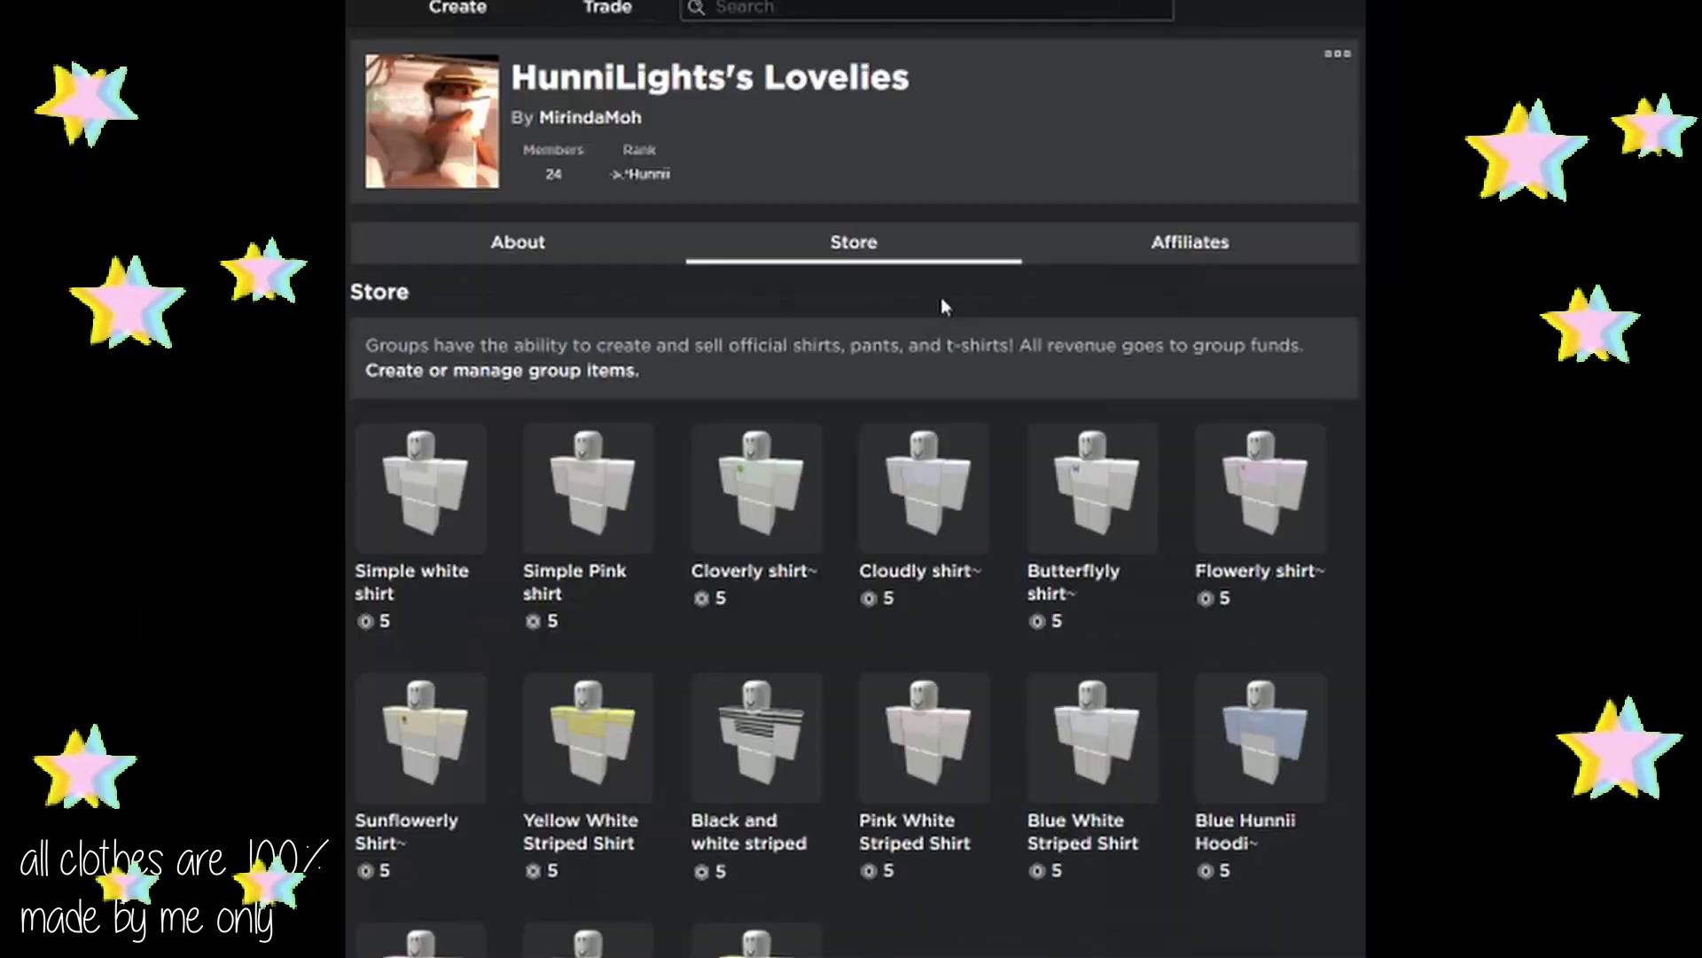
scroll(966, 310, down, 3)
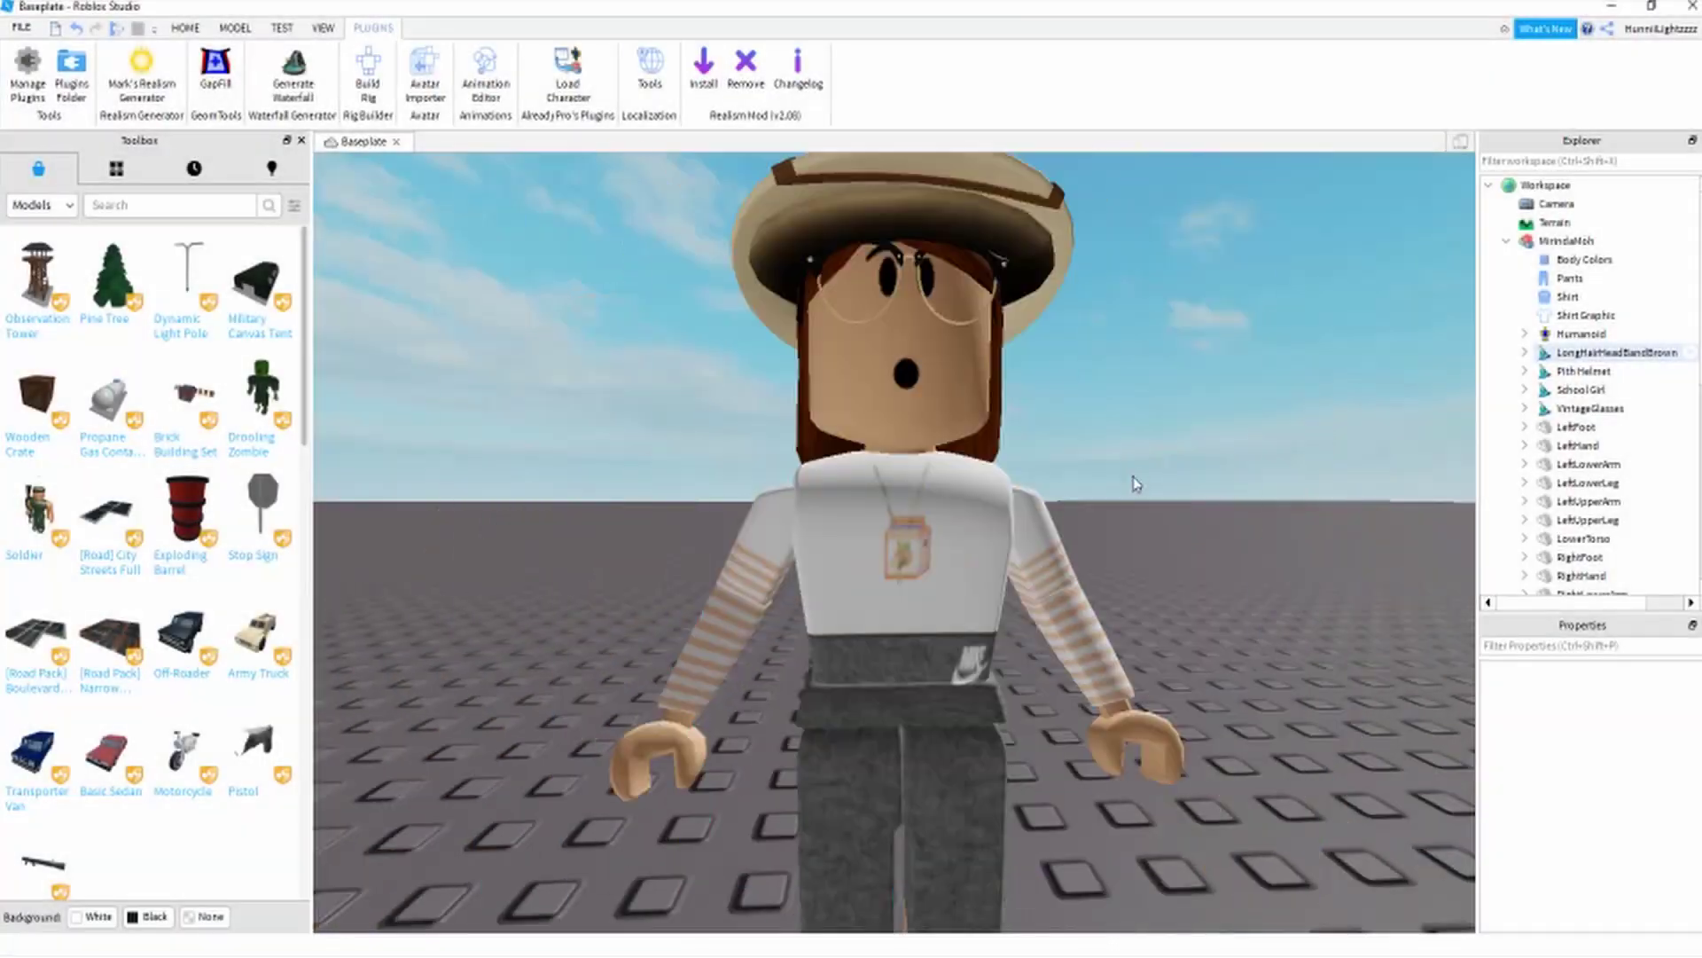
- In Roblox Studio, expand the character's Head in the model hierarchy and select its face decal
scroll(1142, 418, up, 5)
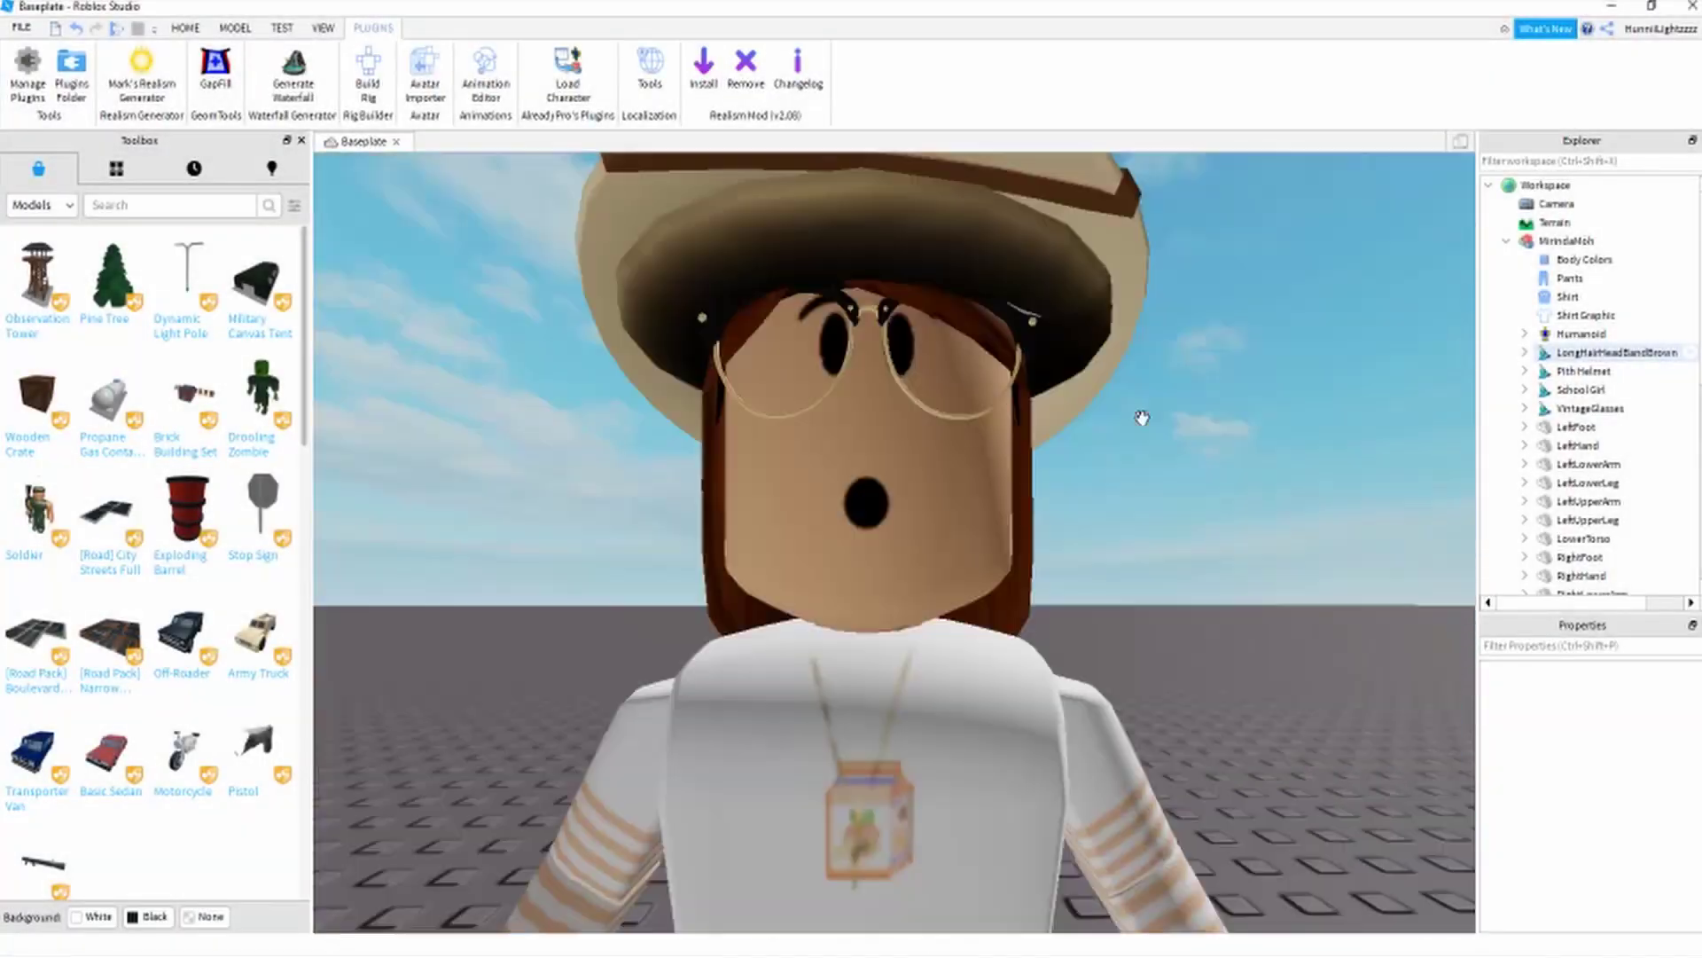
scroll(1565, 470, down, 4)
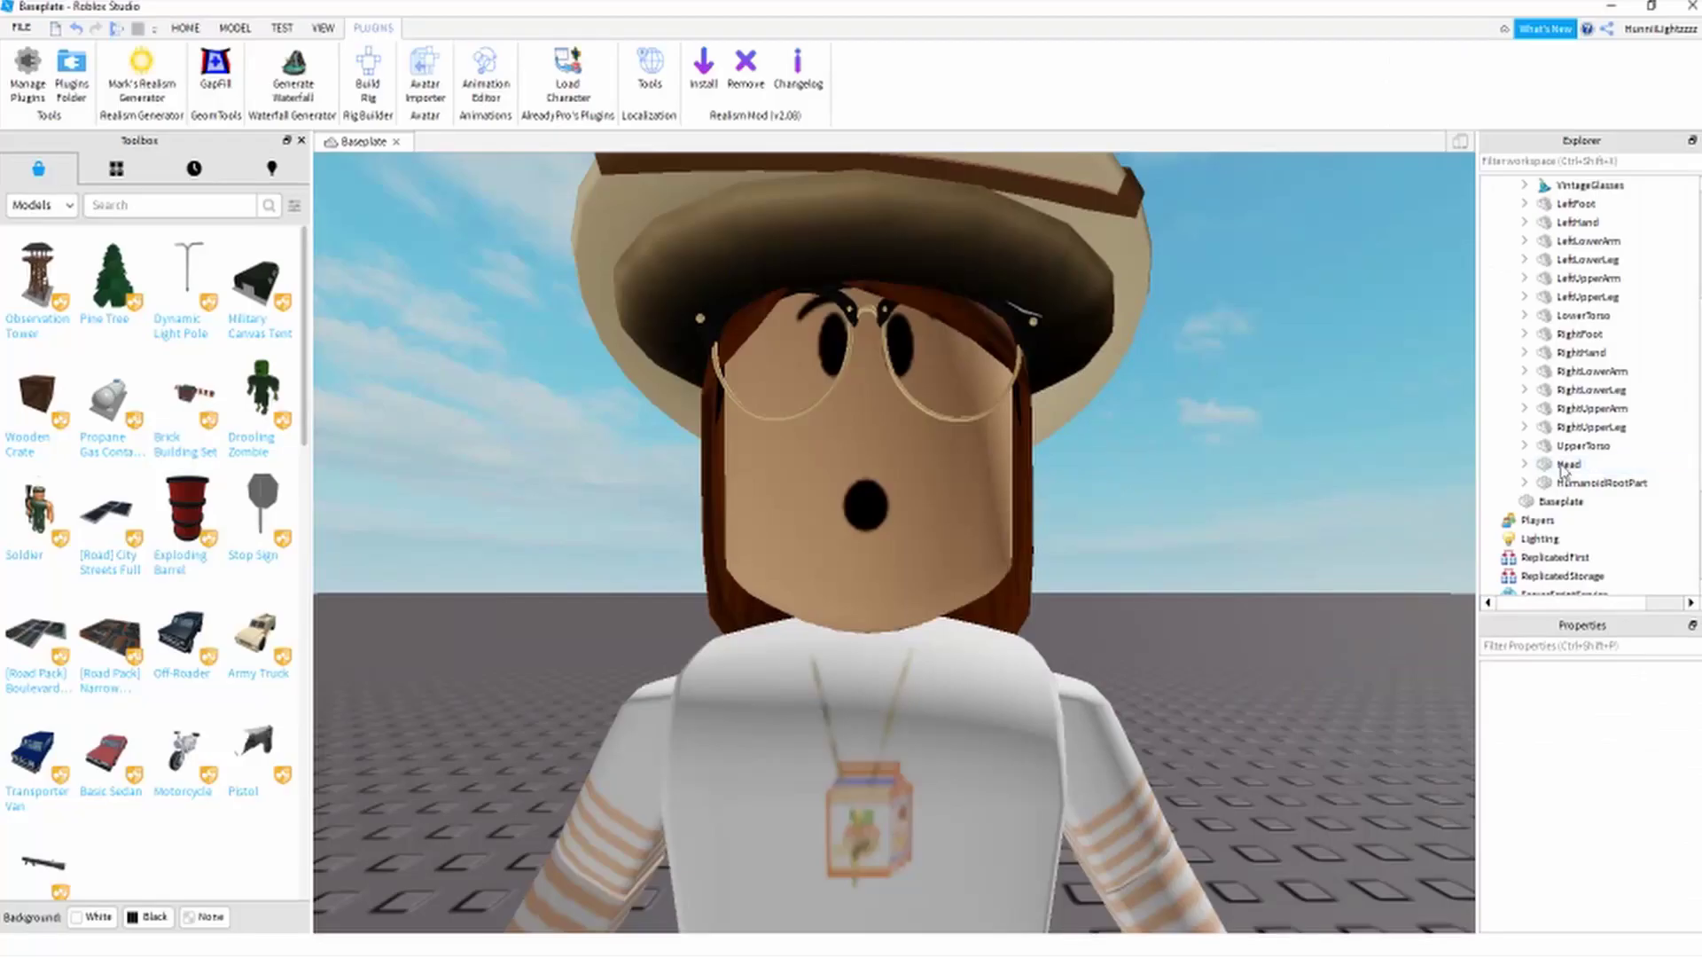
scroll(1531, 467, up, 1)
scroll(1530, 468, down, 1)
click(1525, 465)
scroll(1567, 468, down, 2)
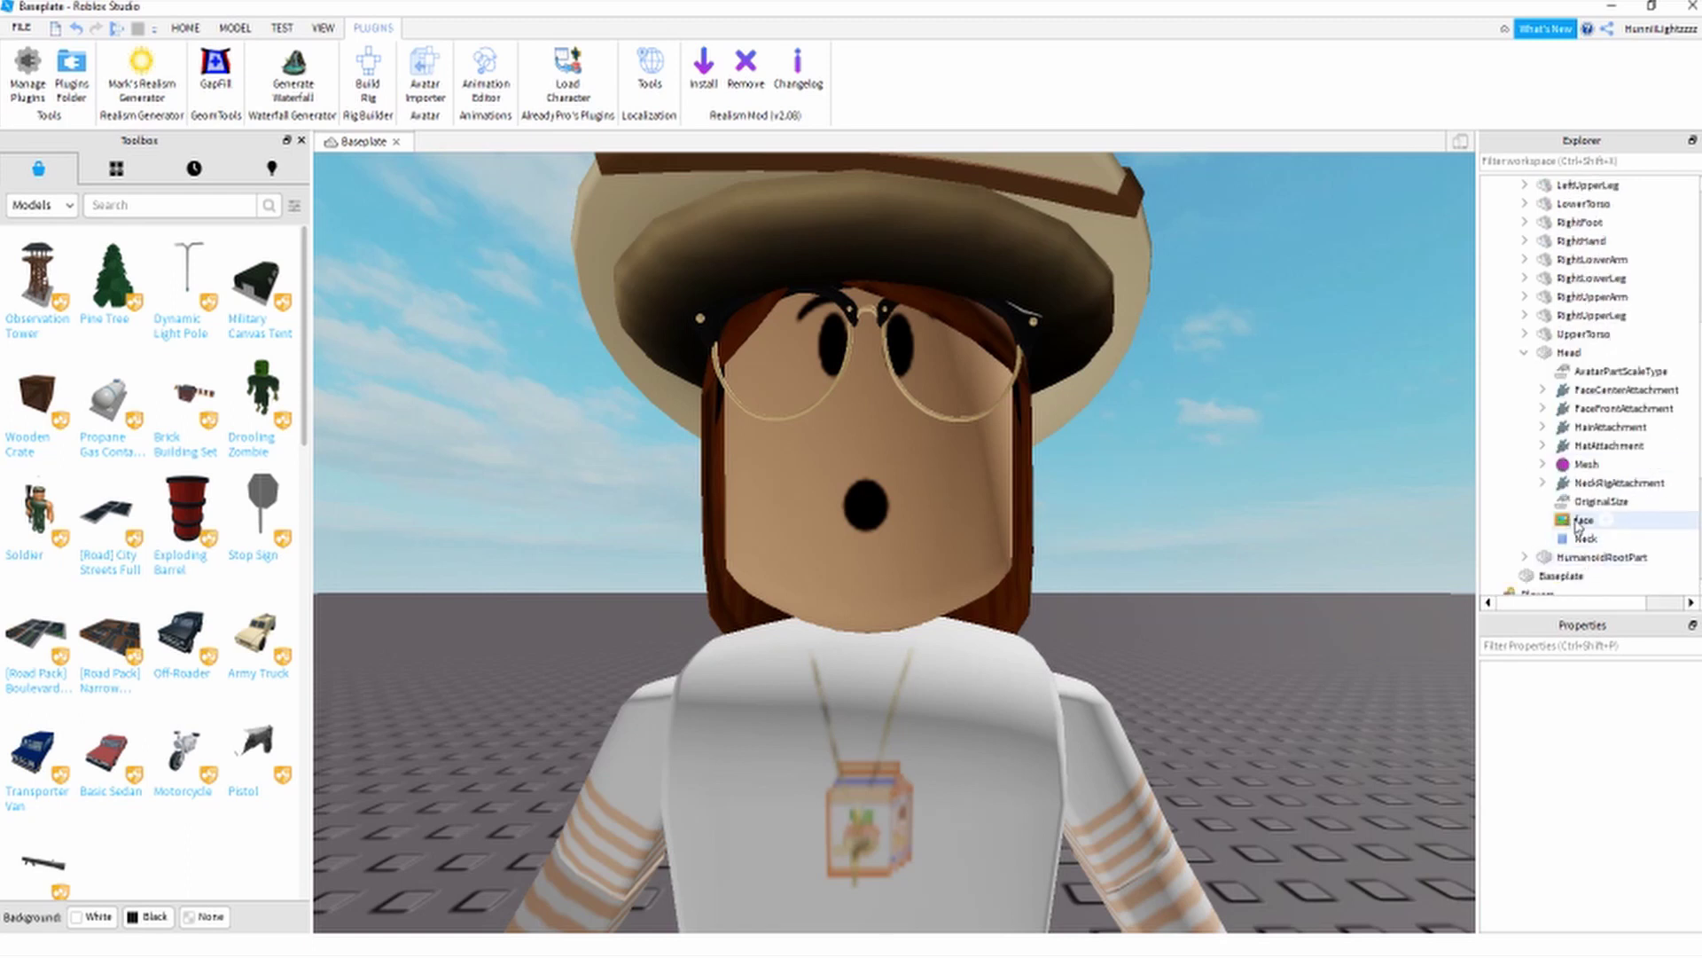
click(1592, 352)
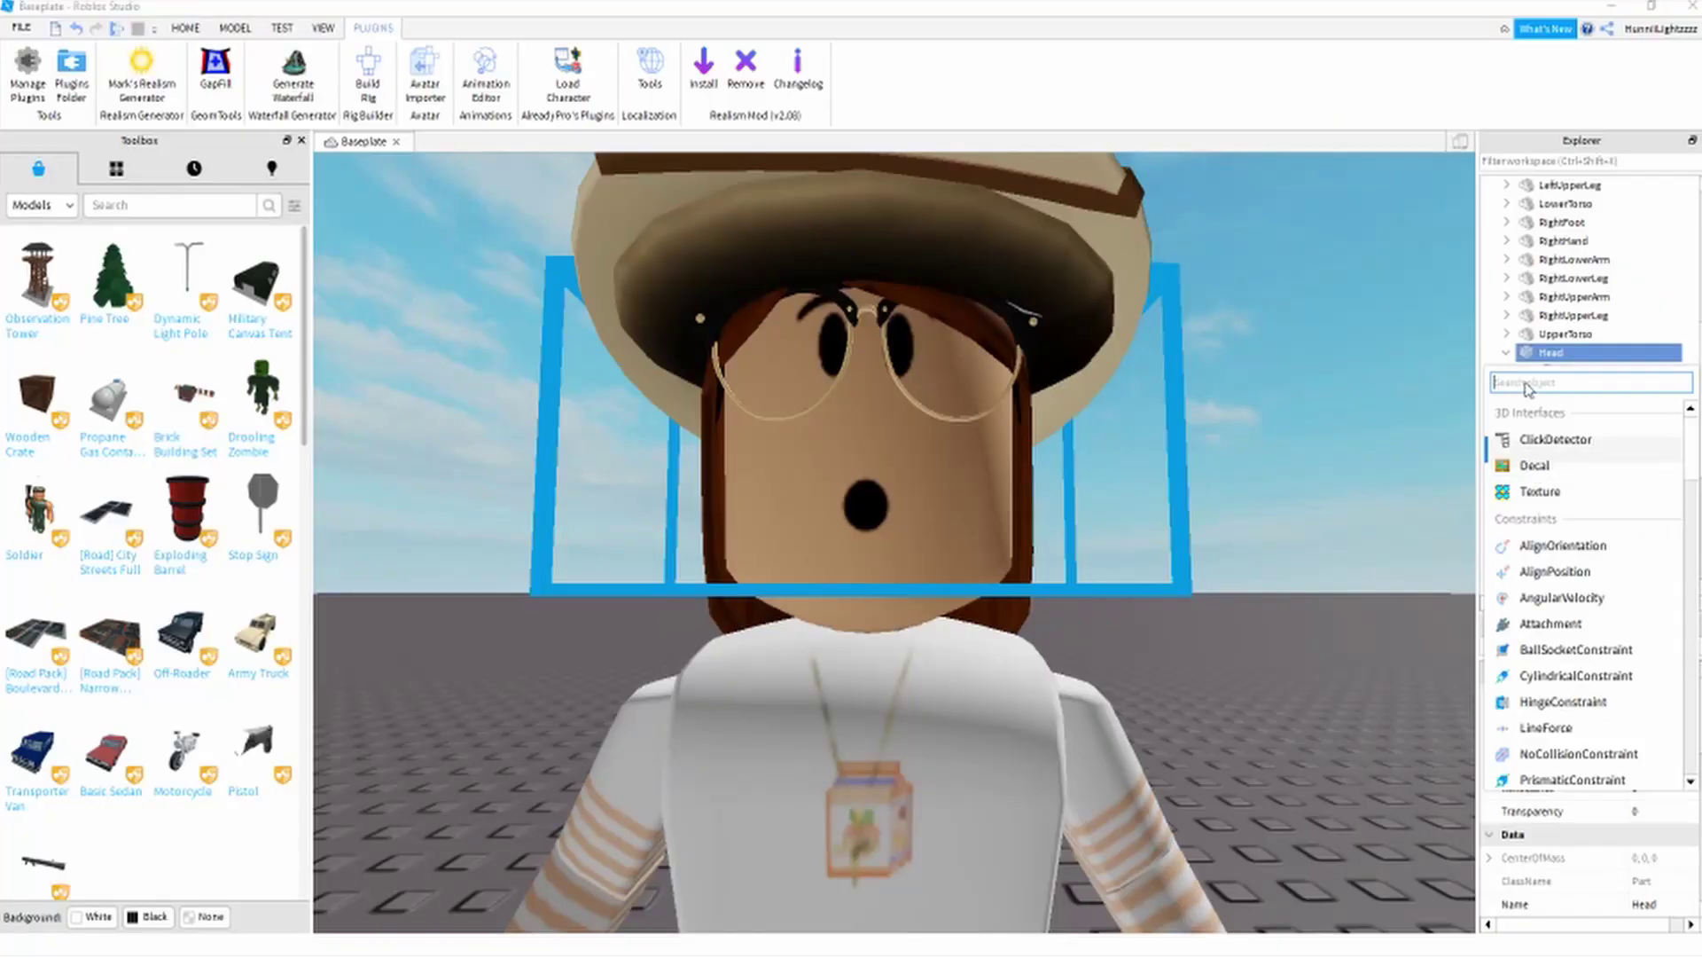
click(1538, 355)
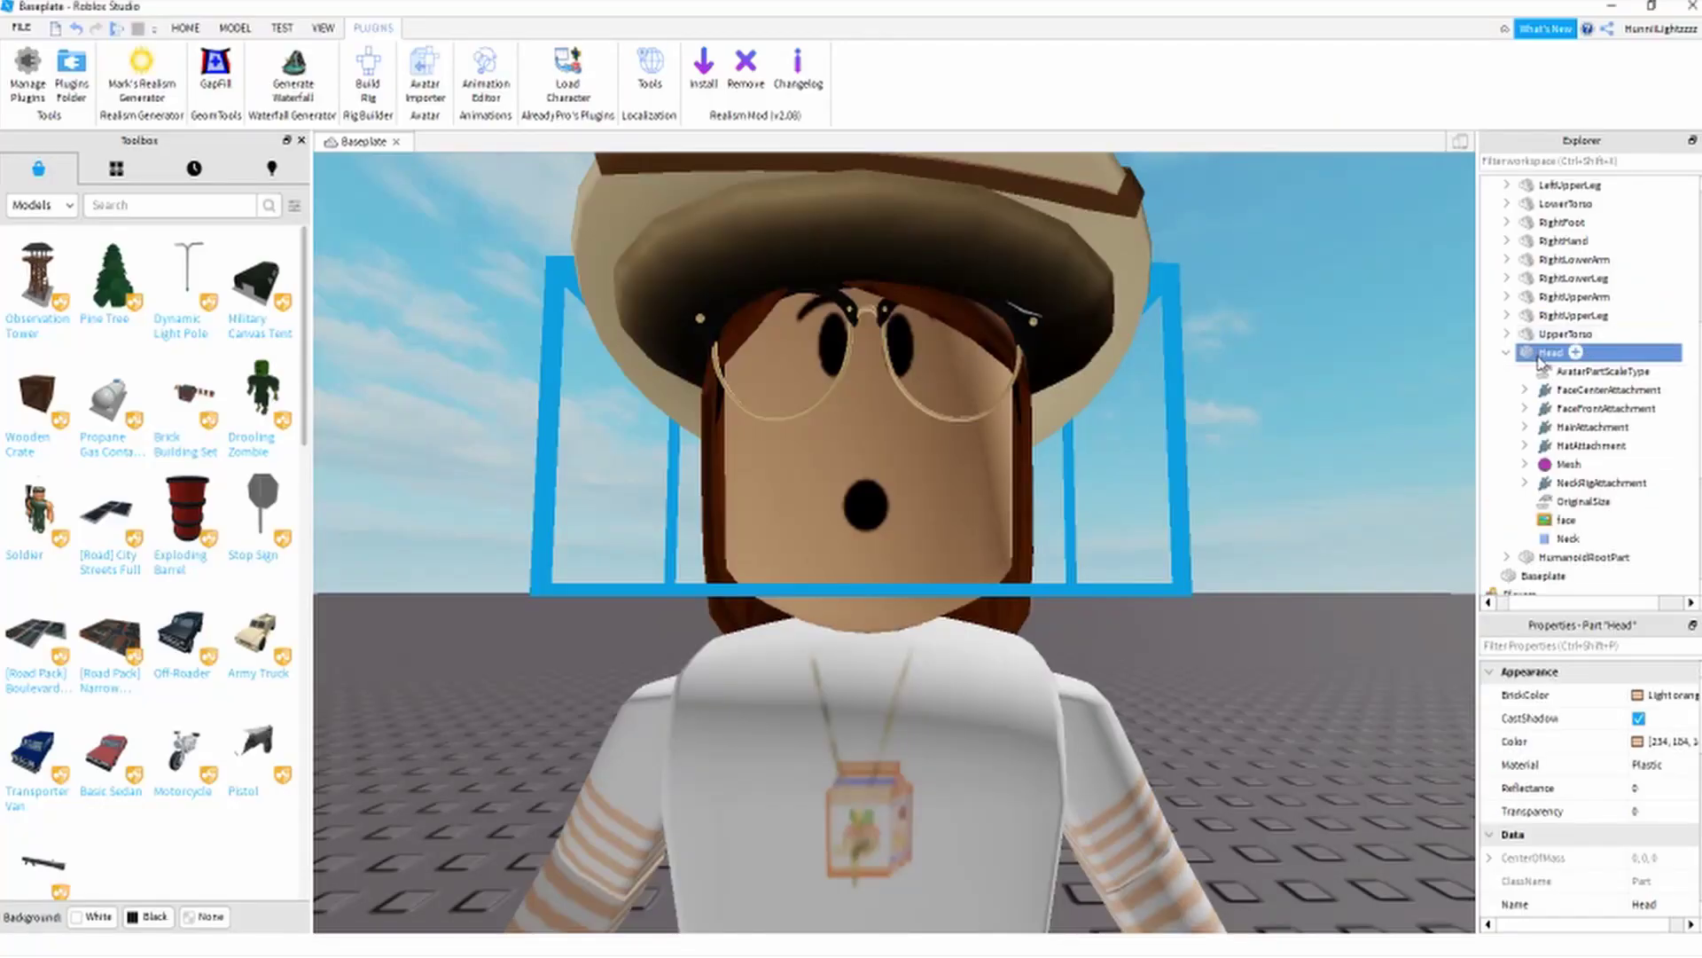
click(1566, 522)
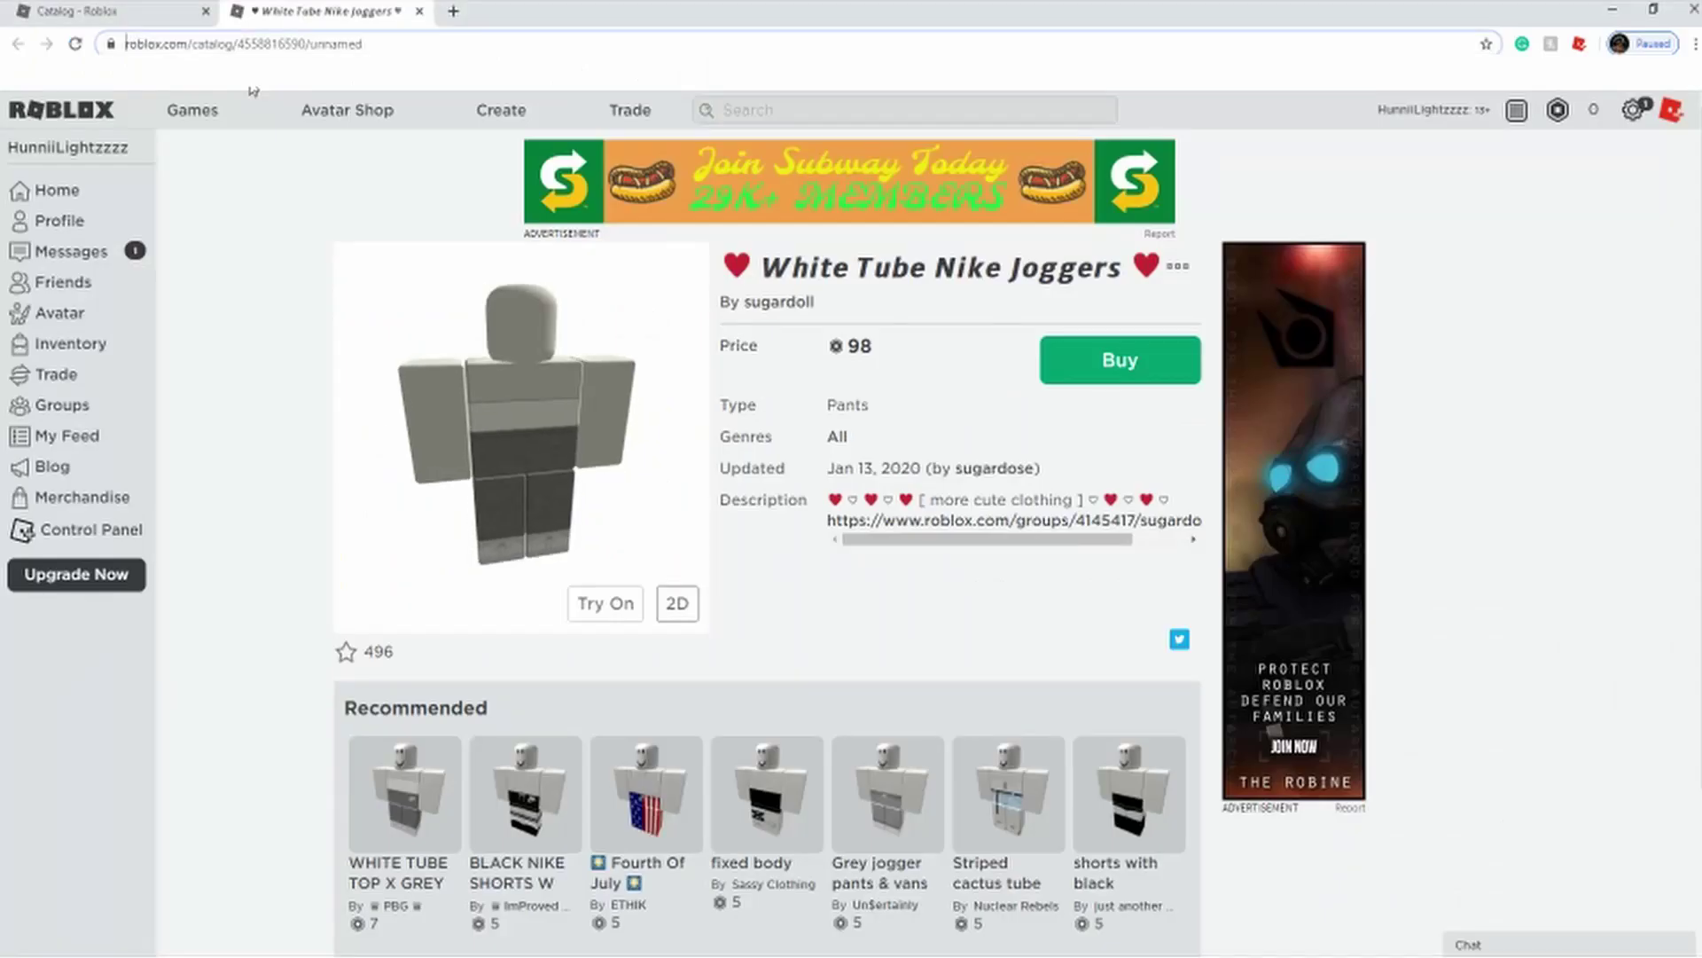
- Switch to the browser, return to the catalog and list its Body Parts > Faces category
click(190, 9)
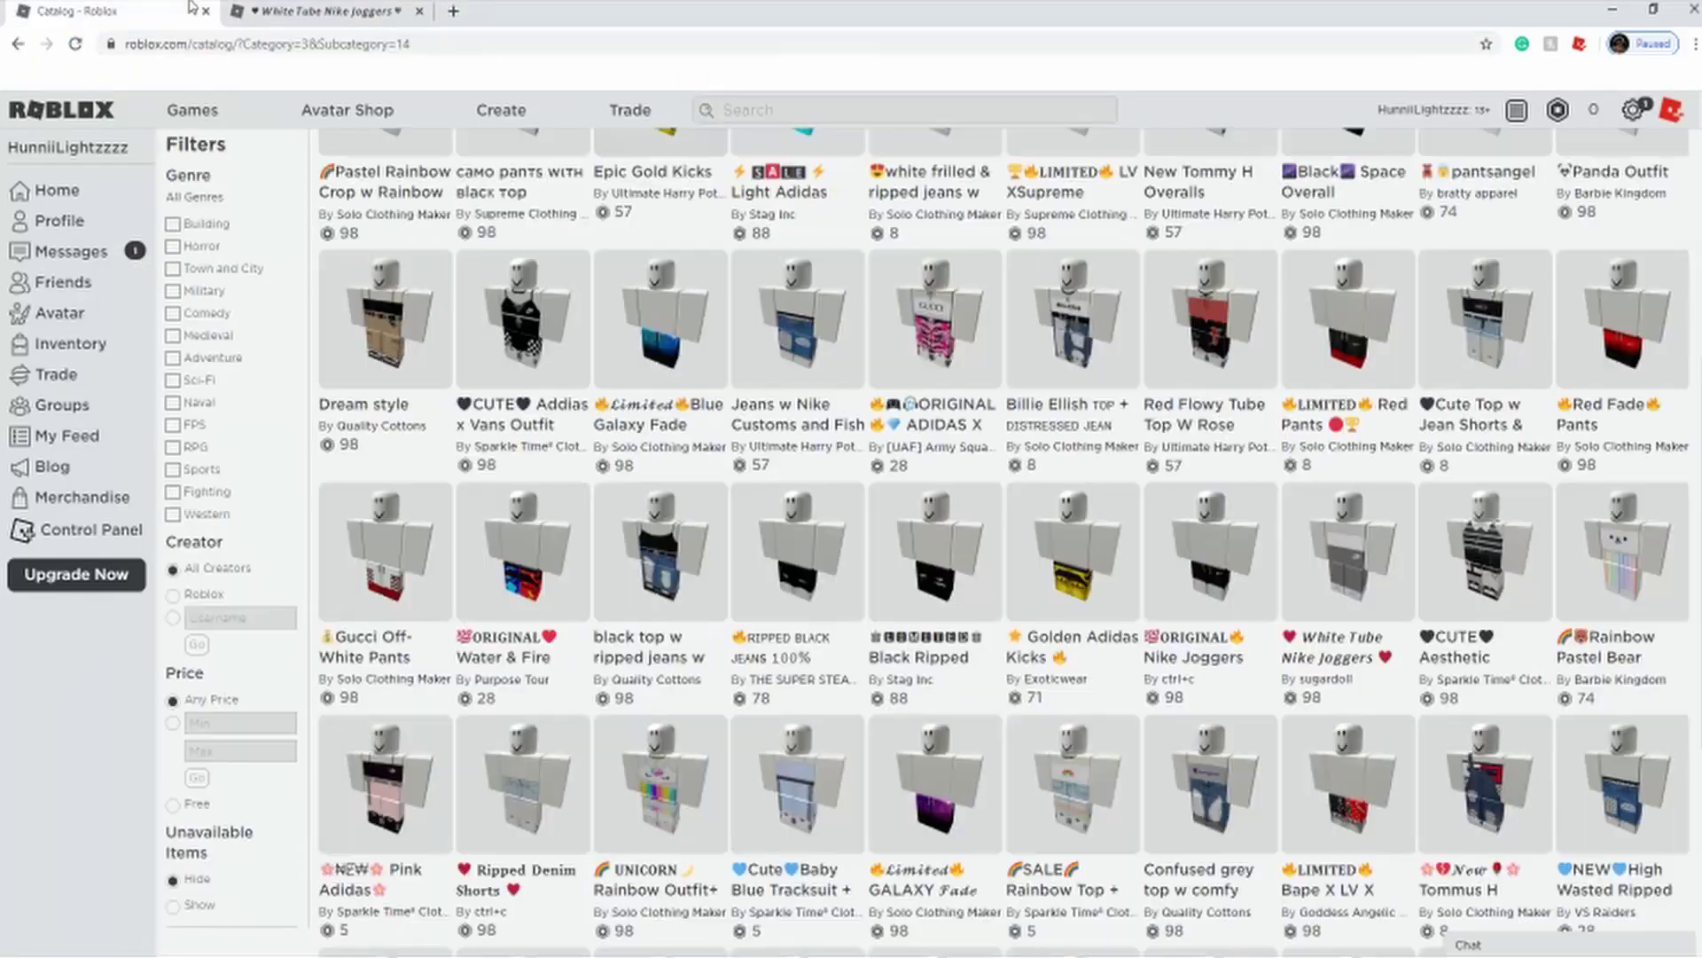
scroll(424, 182, up, 4)
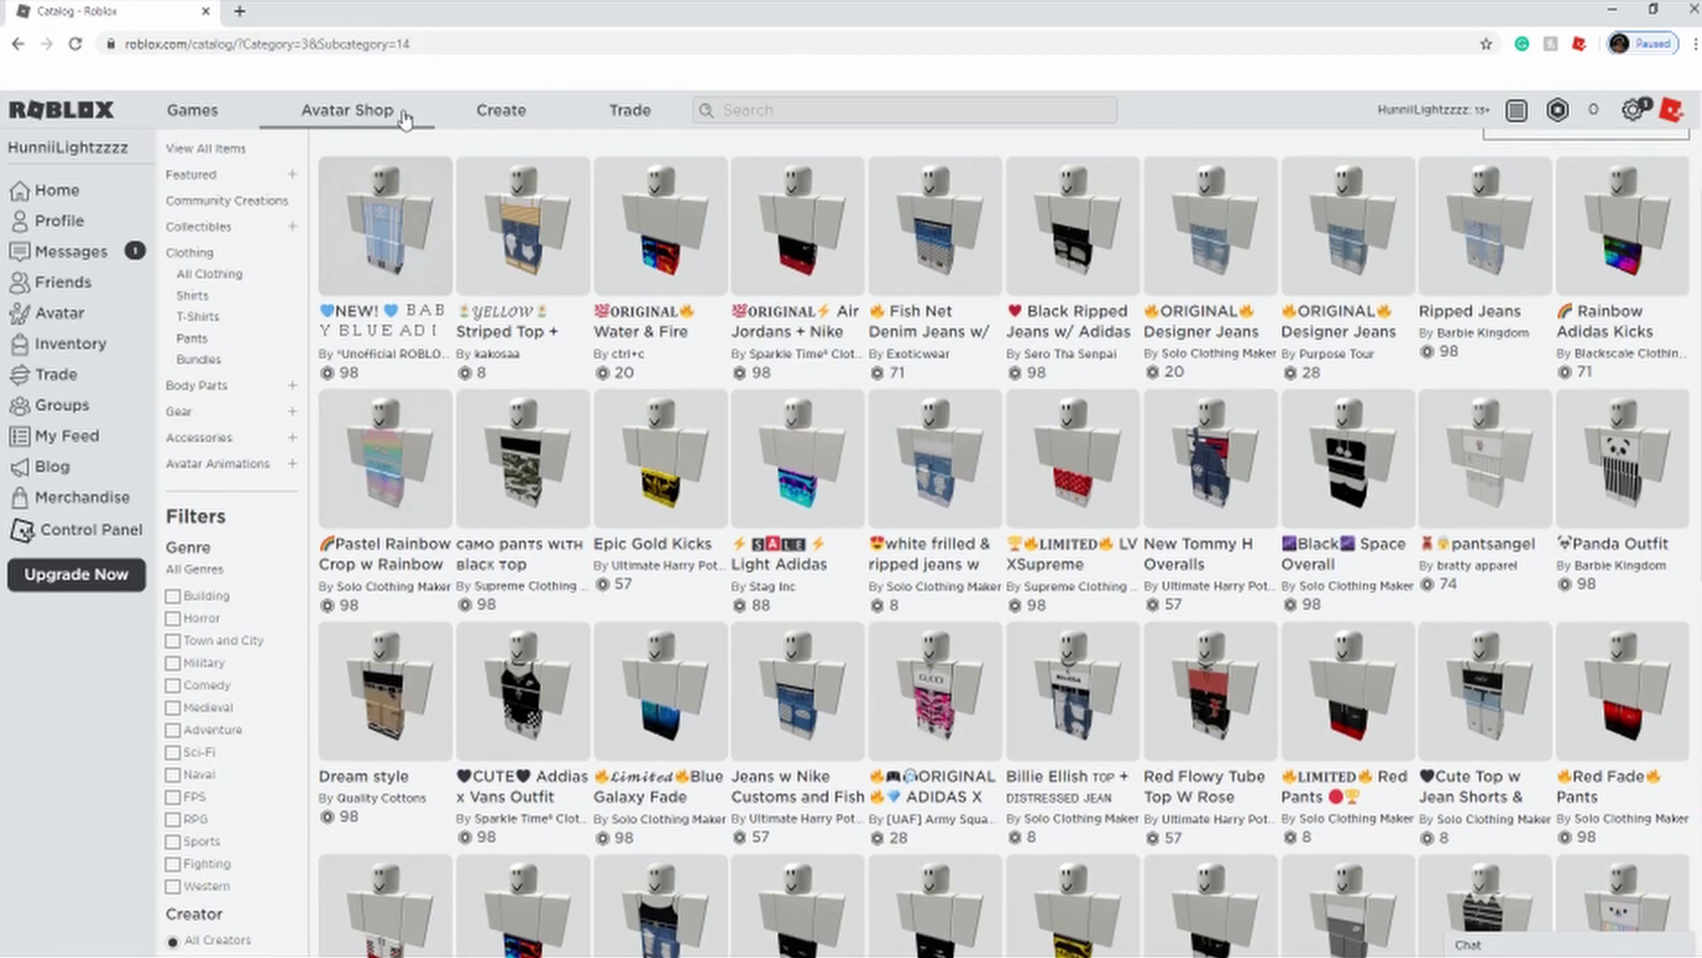
click(211, 388)
click(192, 450)
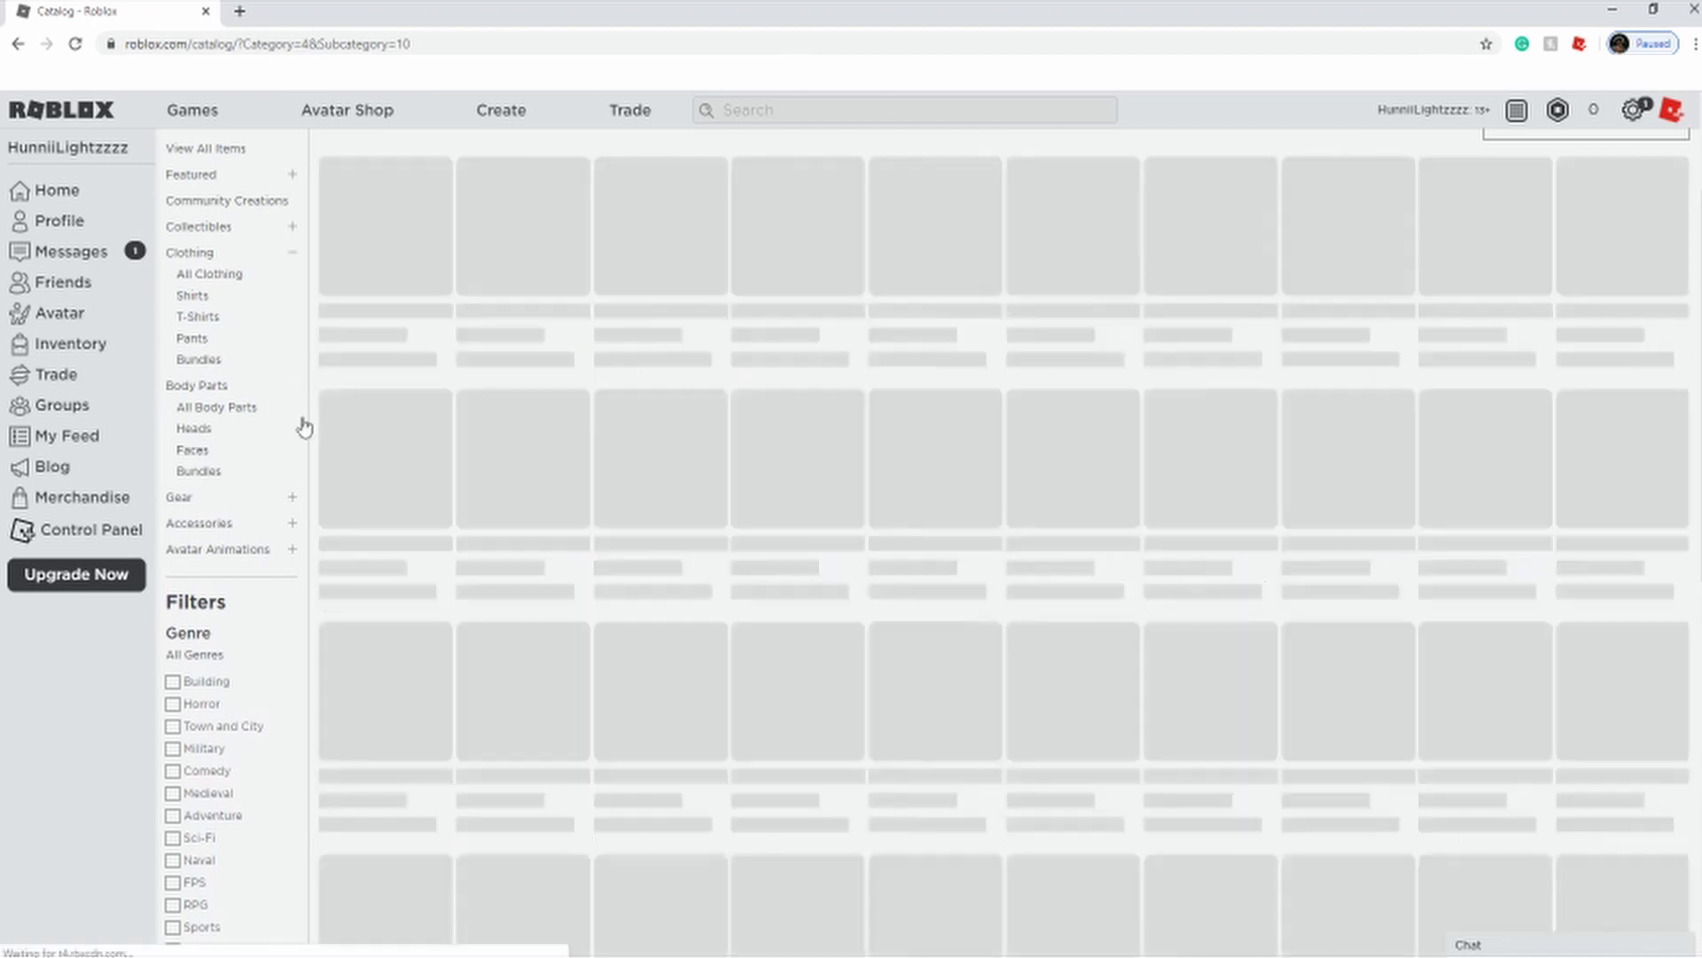
- Open the Dizzy face from the catalog in a new tab and copy the item ID in its web address
middle_click(1029, 233)
right_click(1215, 226)
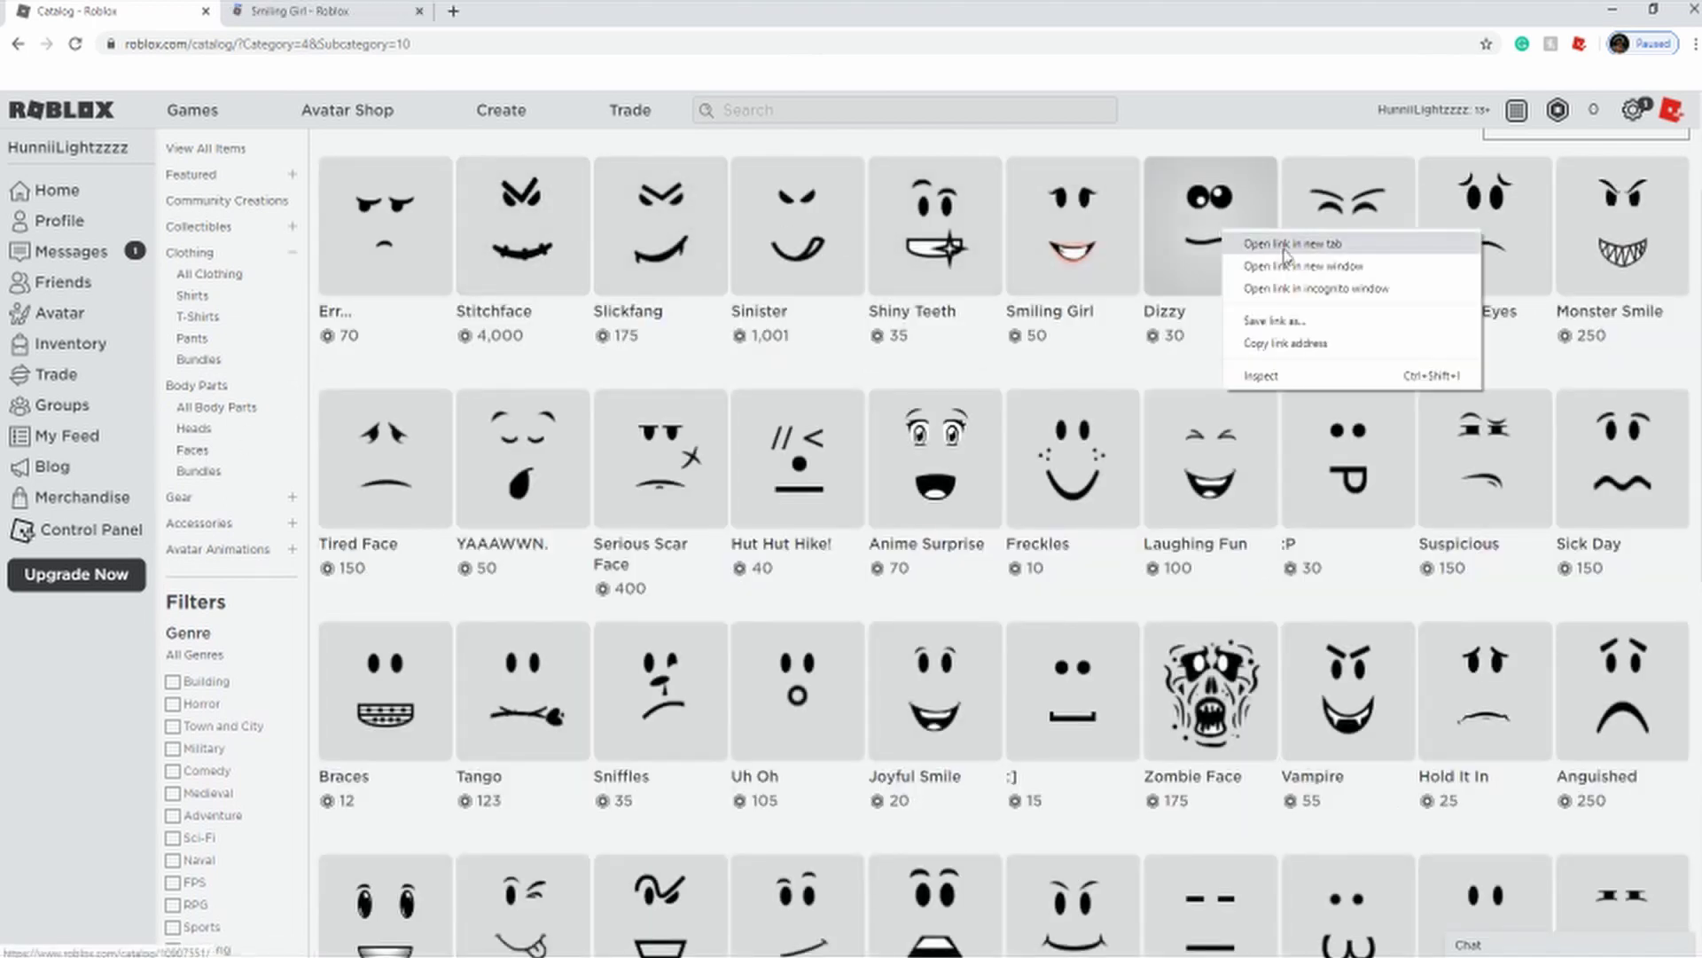
click(1259, 237)
click(296, 11)
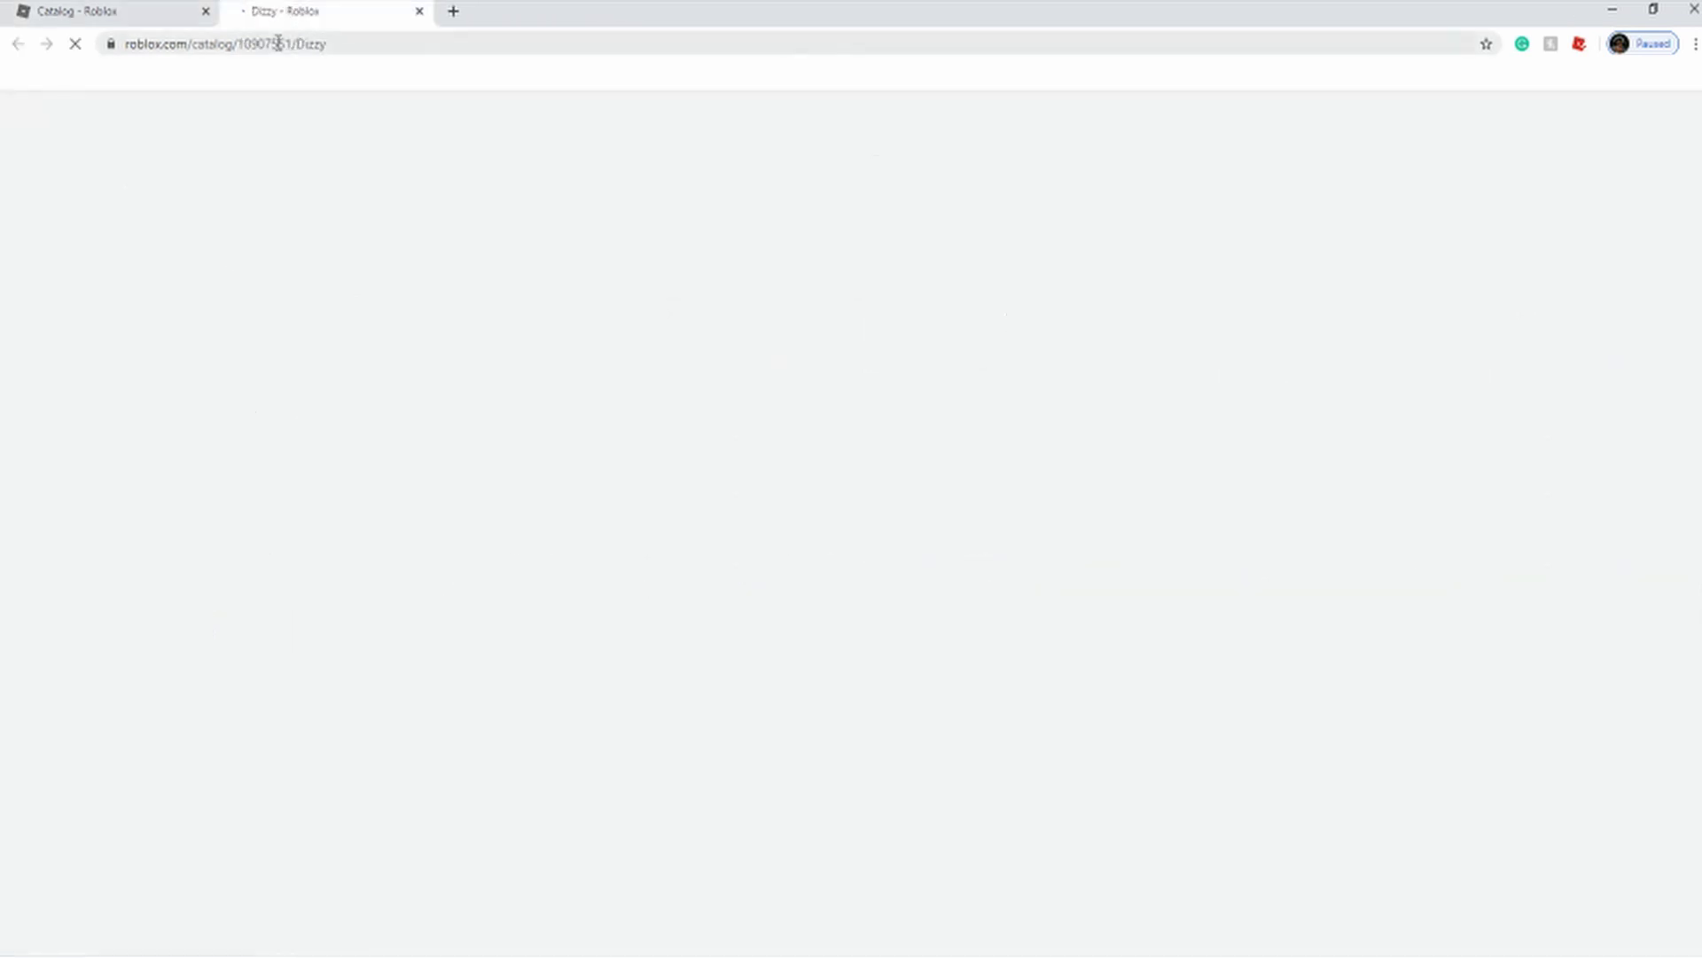
click(284, 44)
double_click(283, 43)
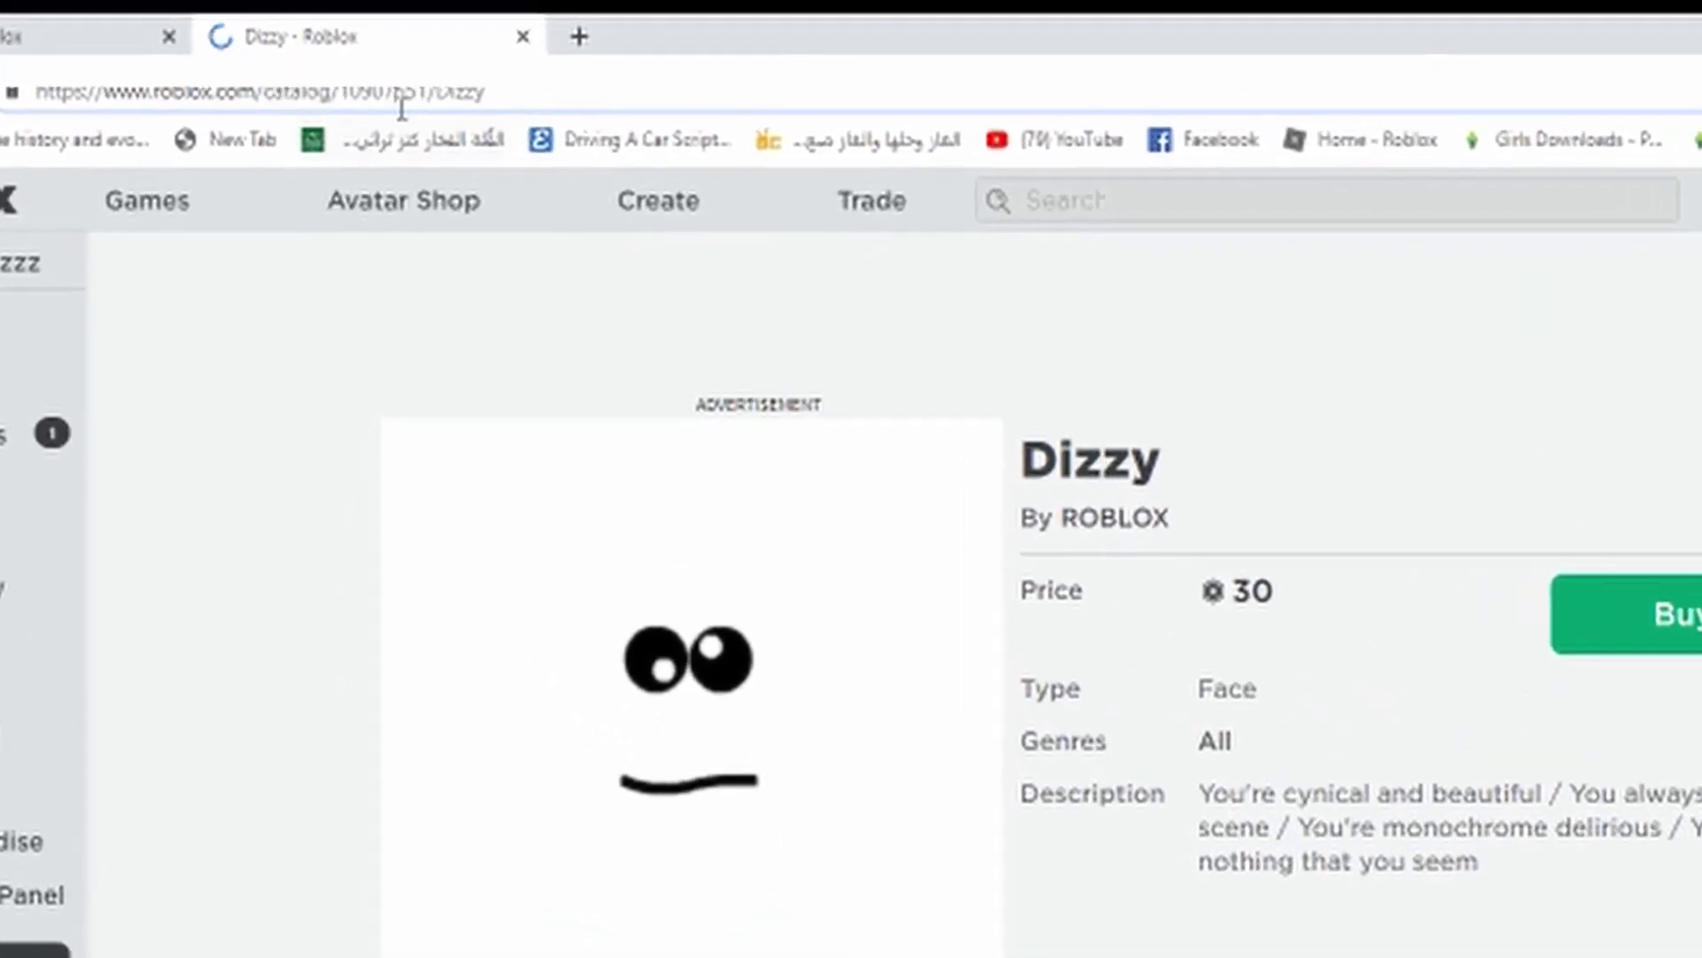
double_click(368, 70)
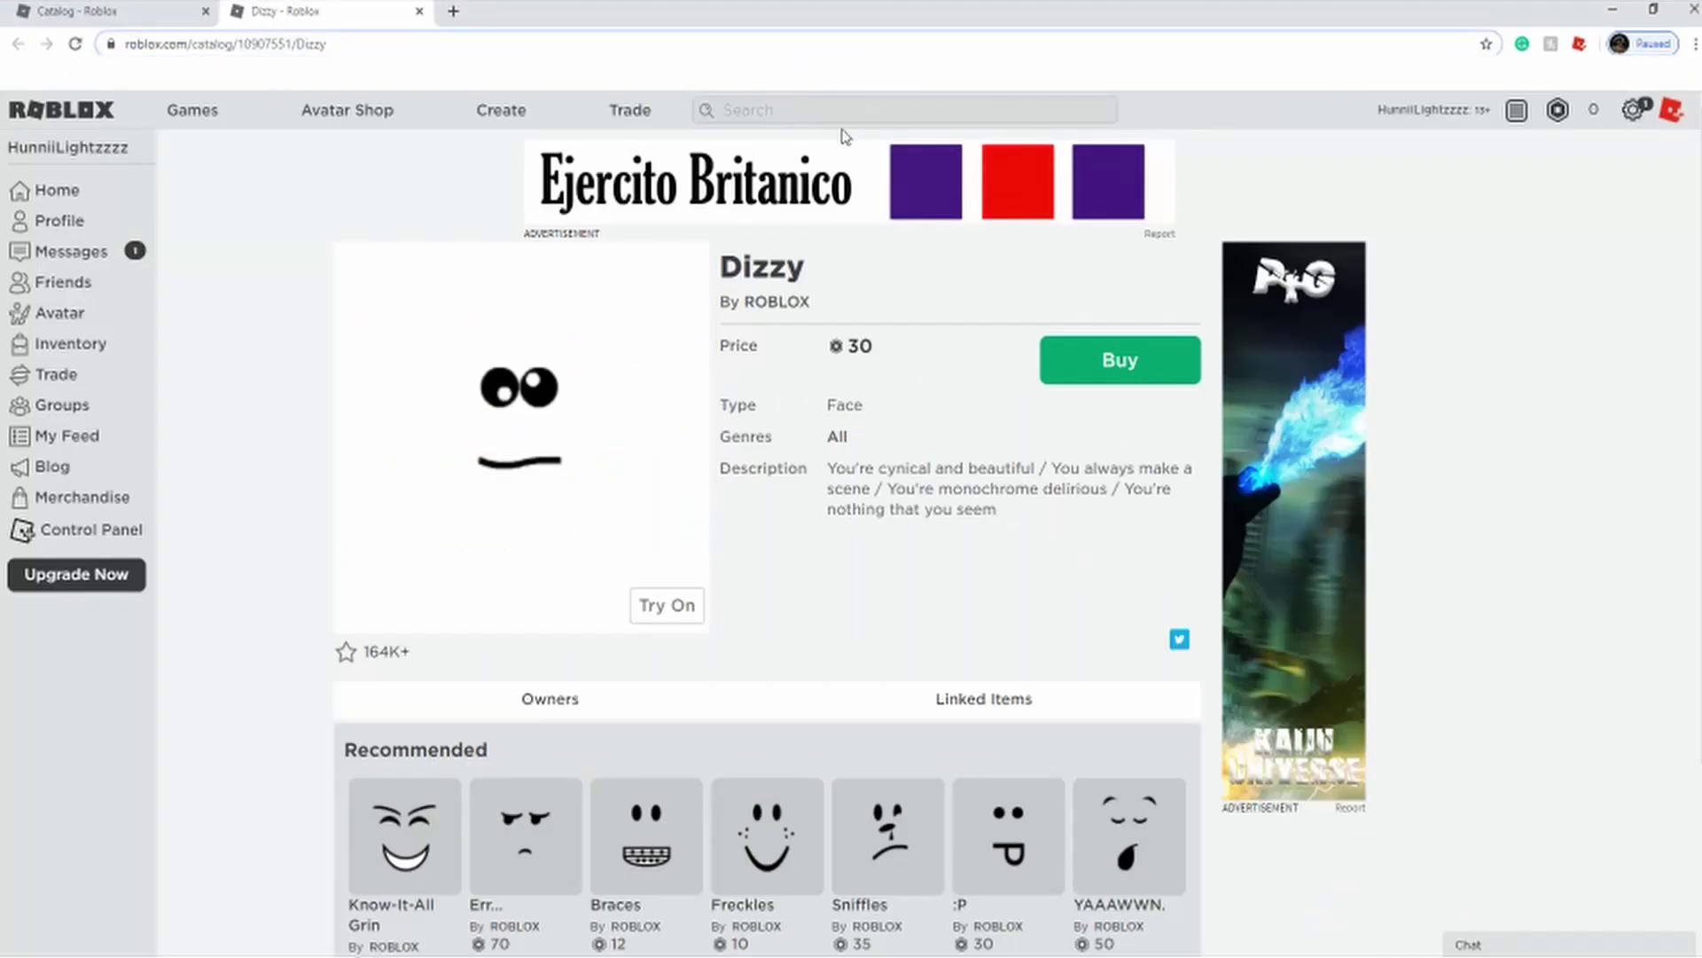
click(847, 108)
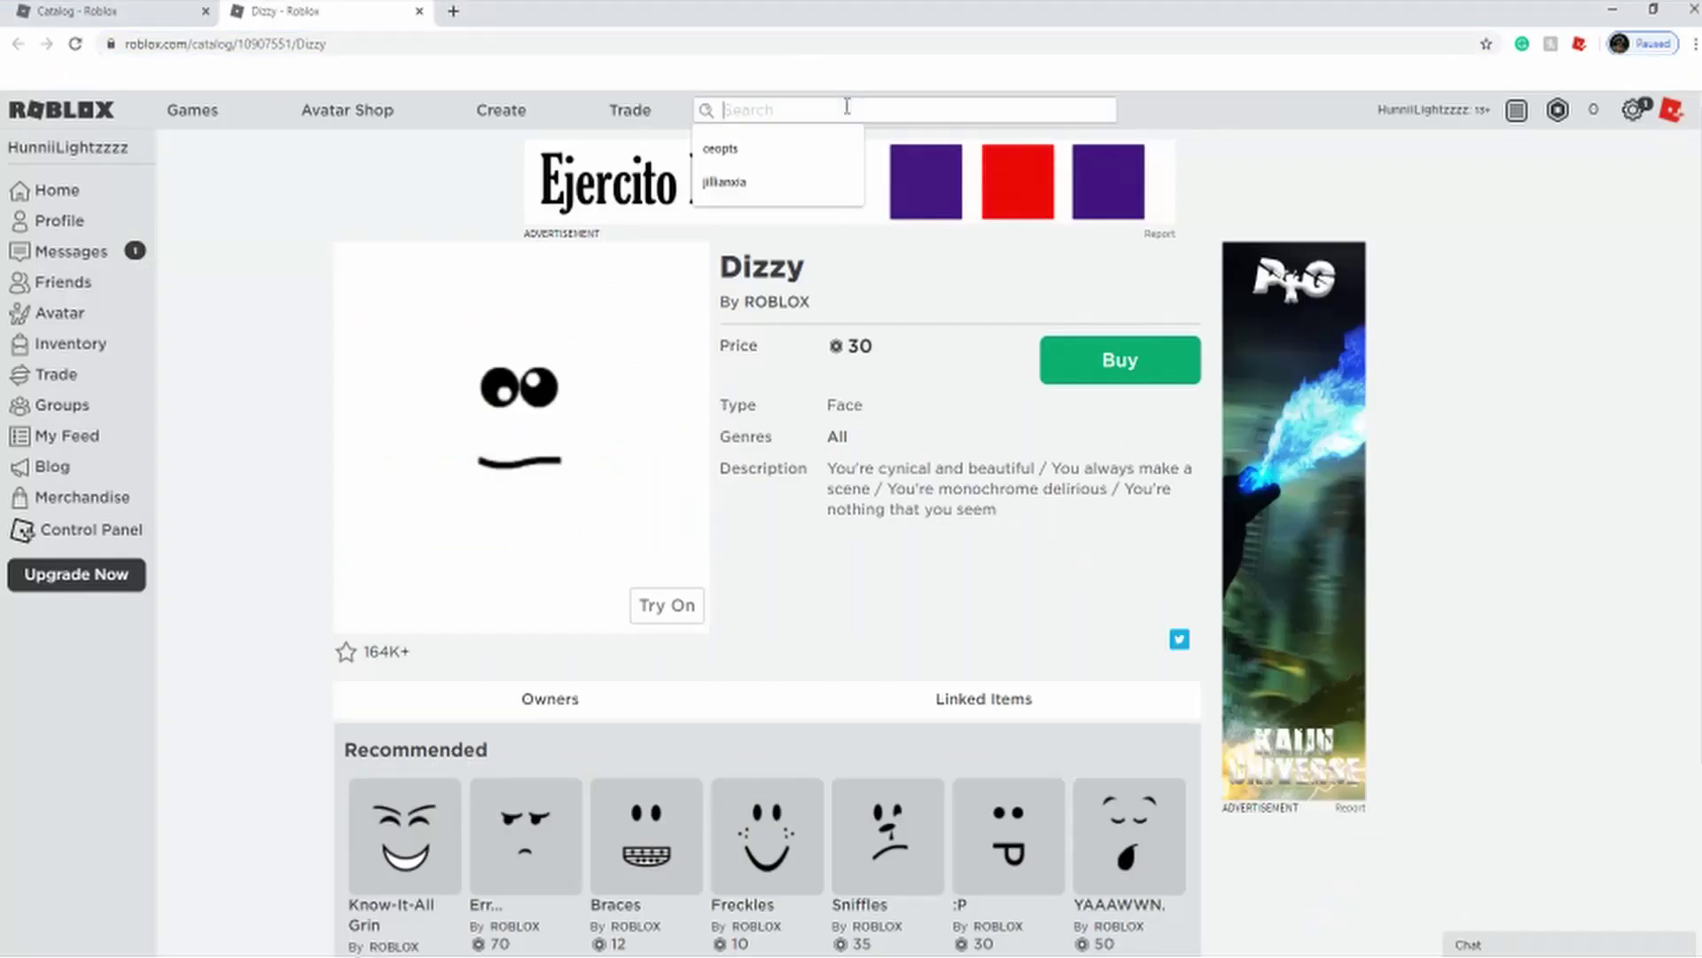
text(mexican_ra)
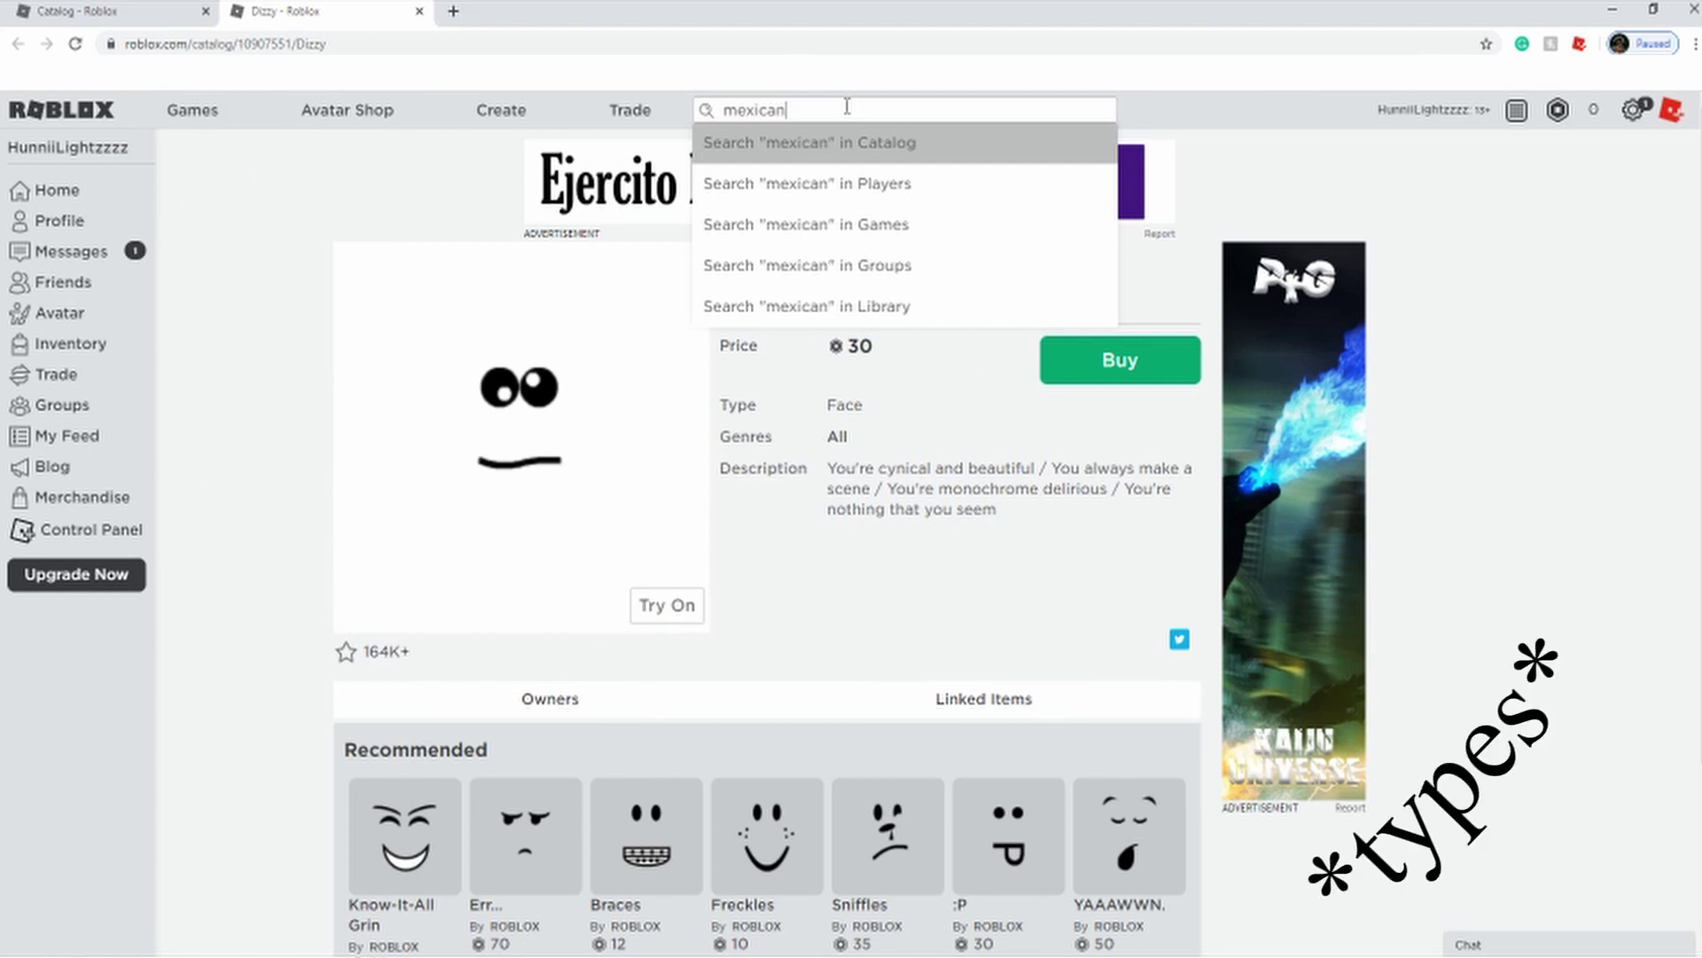
text(dio)
key(Down)
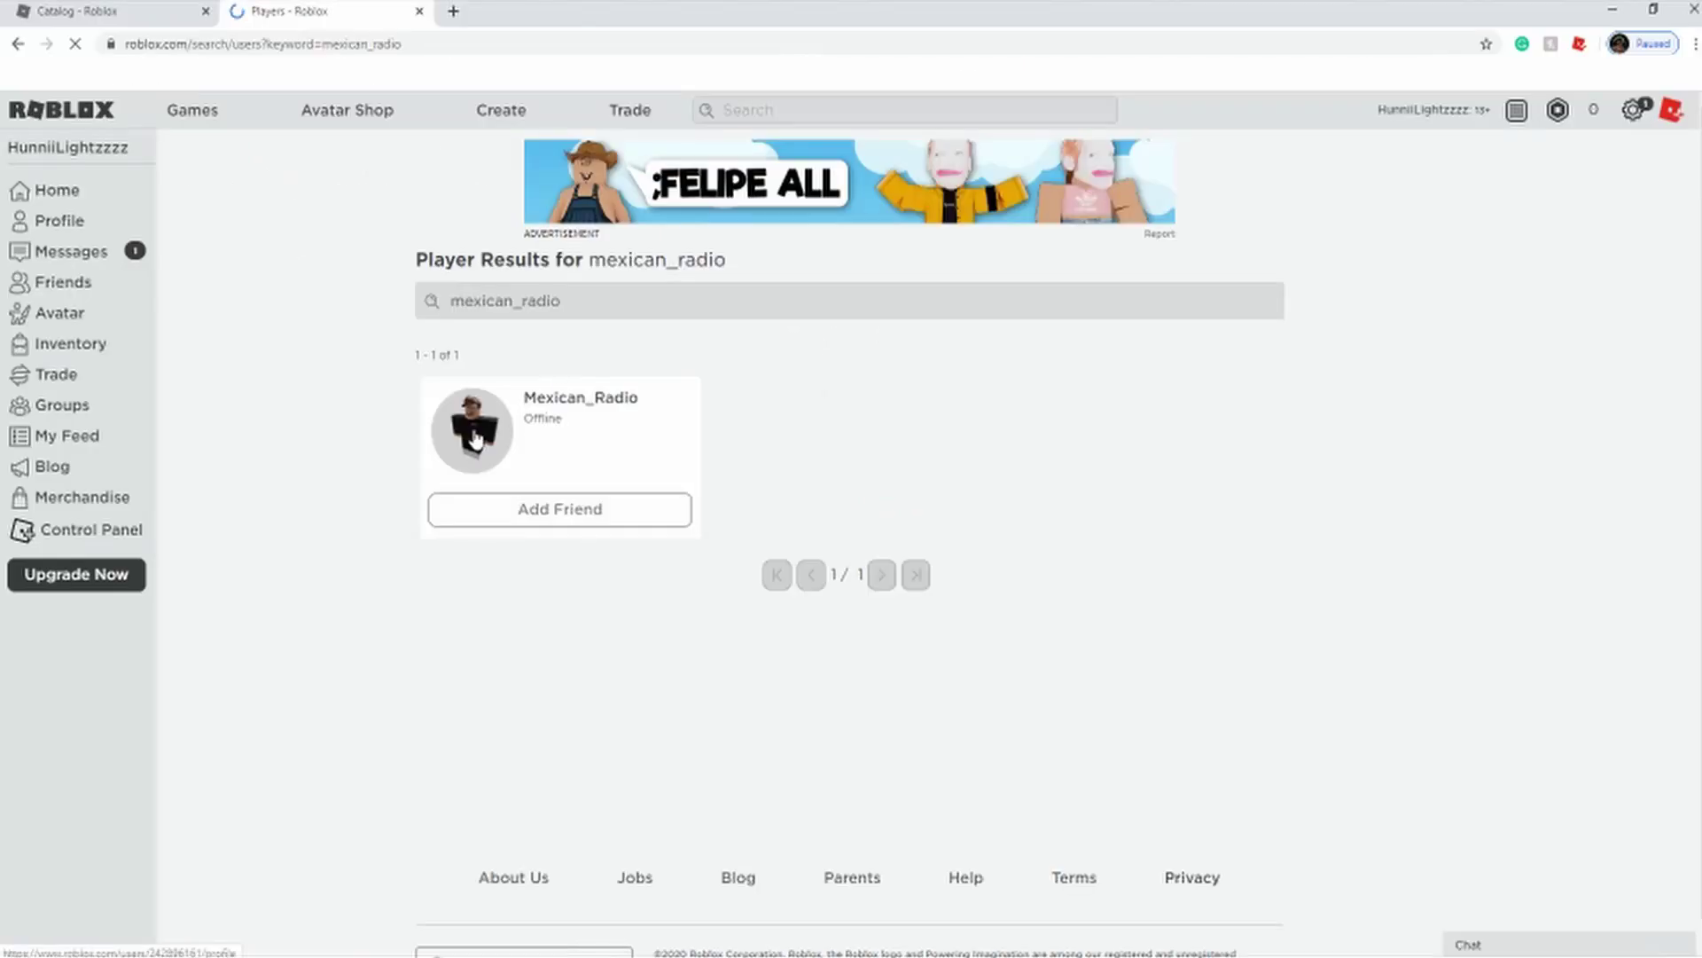
scroll(734, 425, down, 5)
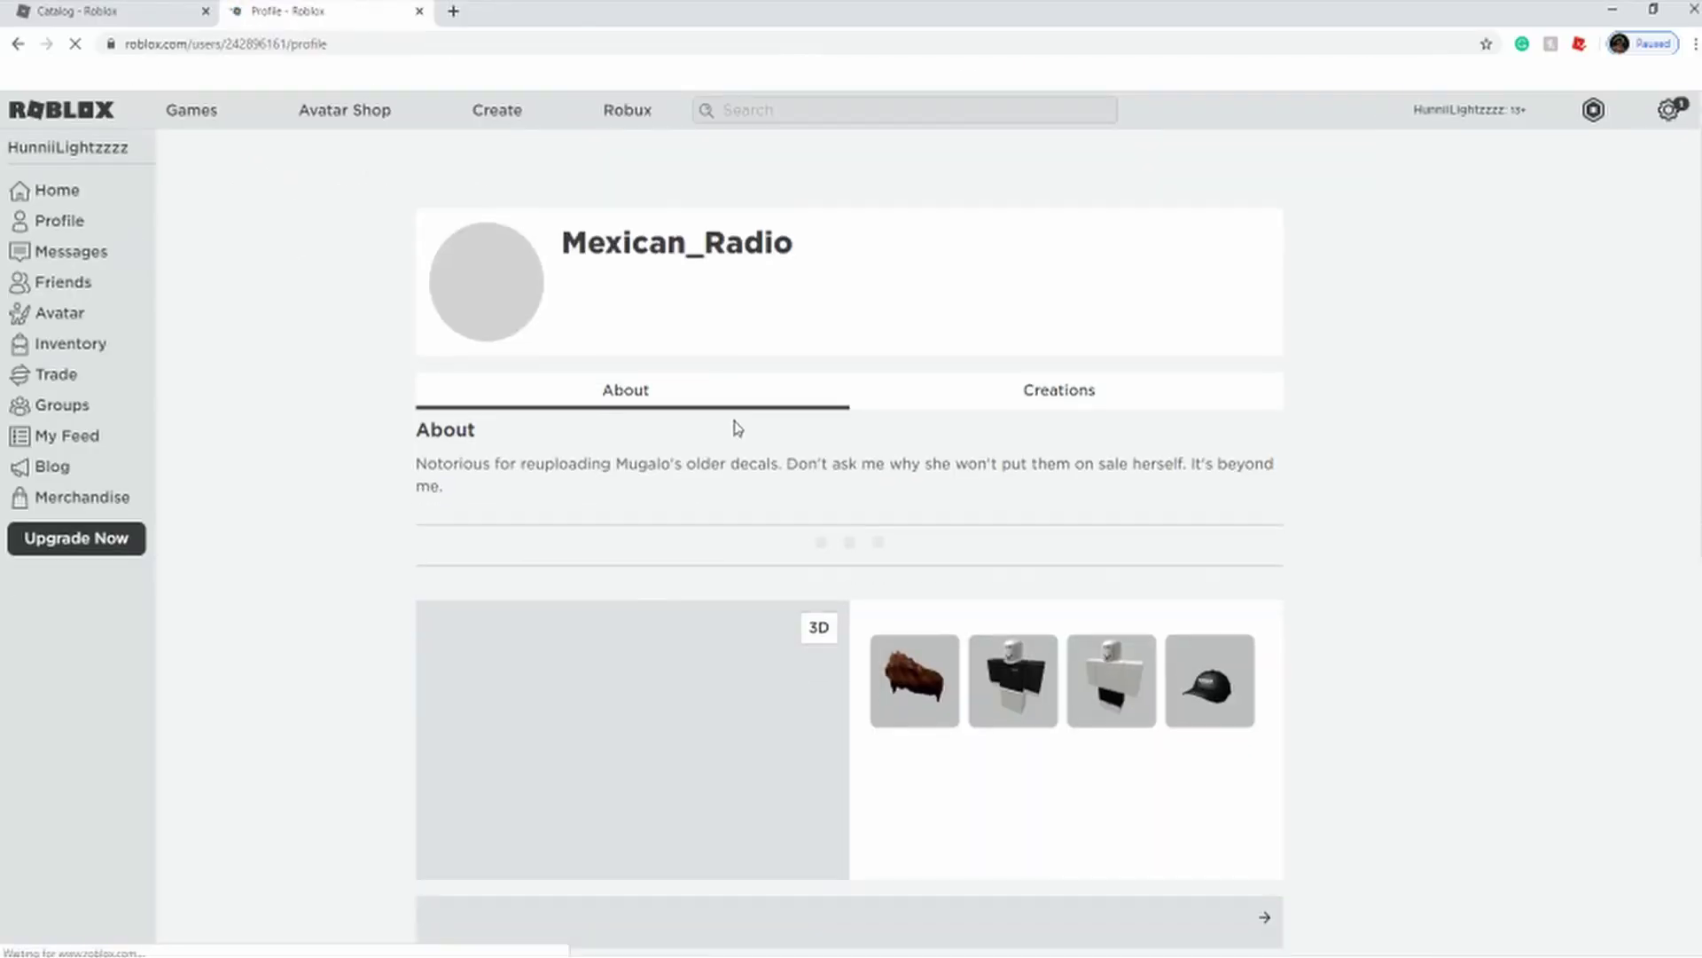
- Open the profile's inventory, list its Decals category and go to page 3
click(1193, 673)
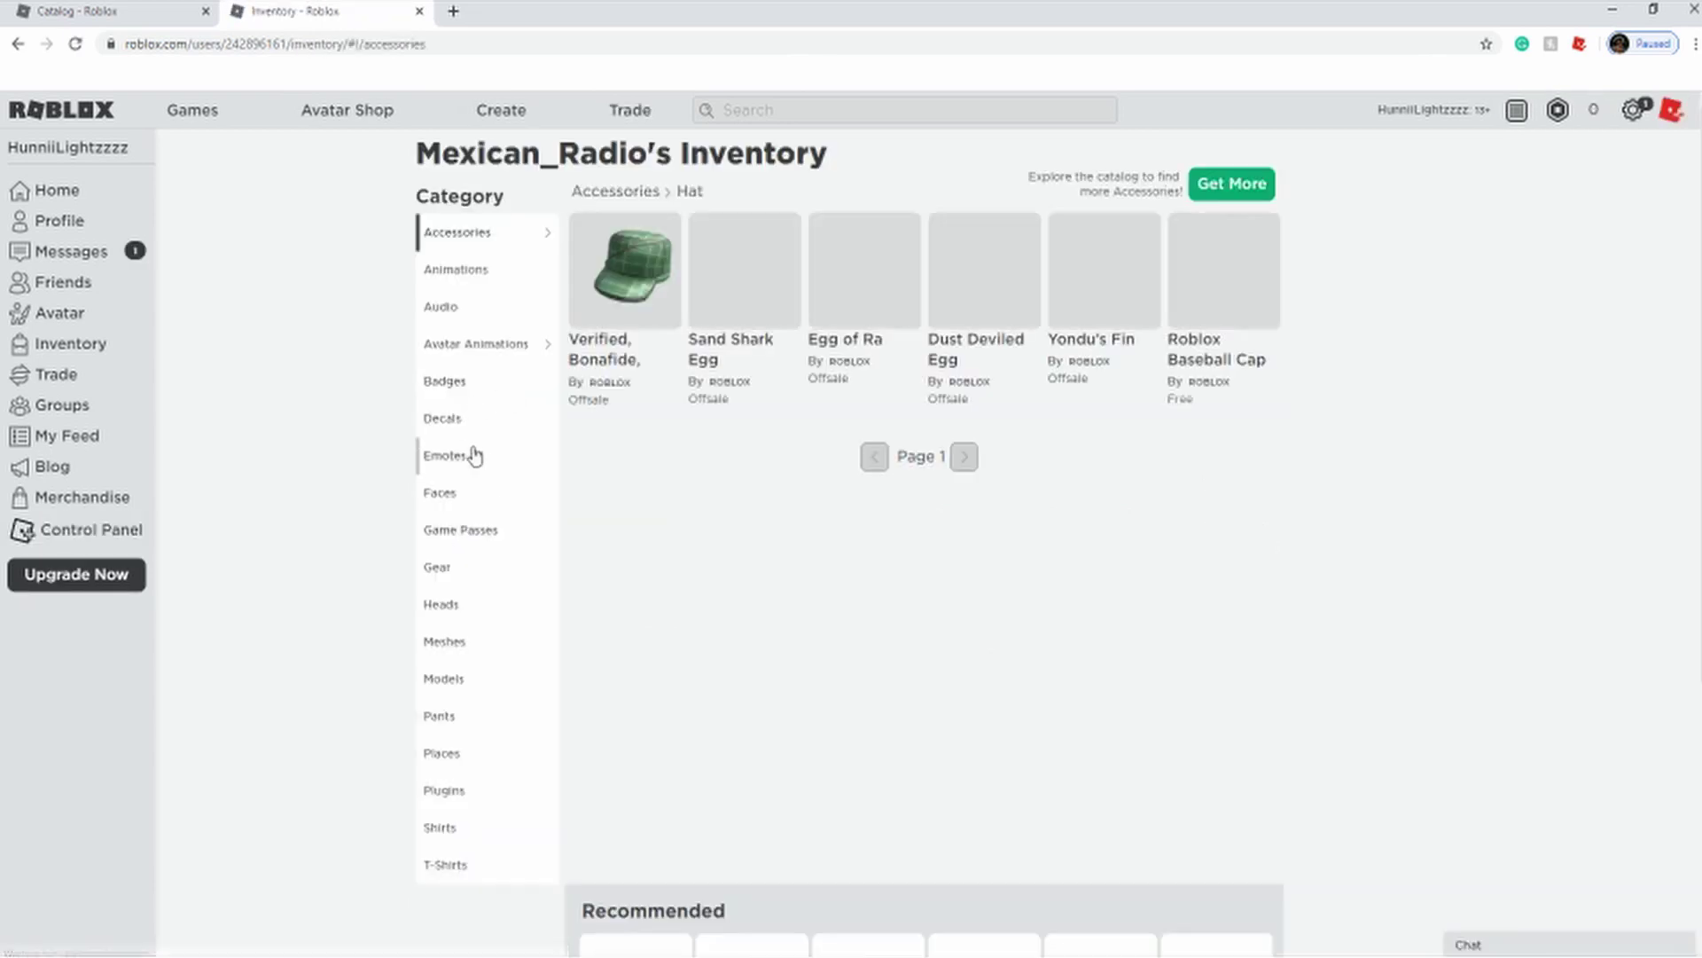
click(471, 420)
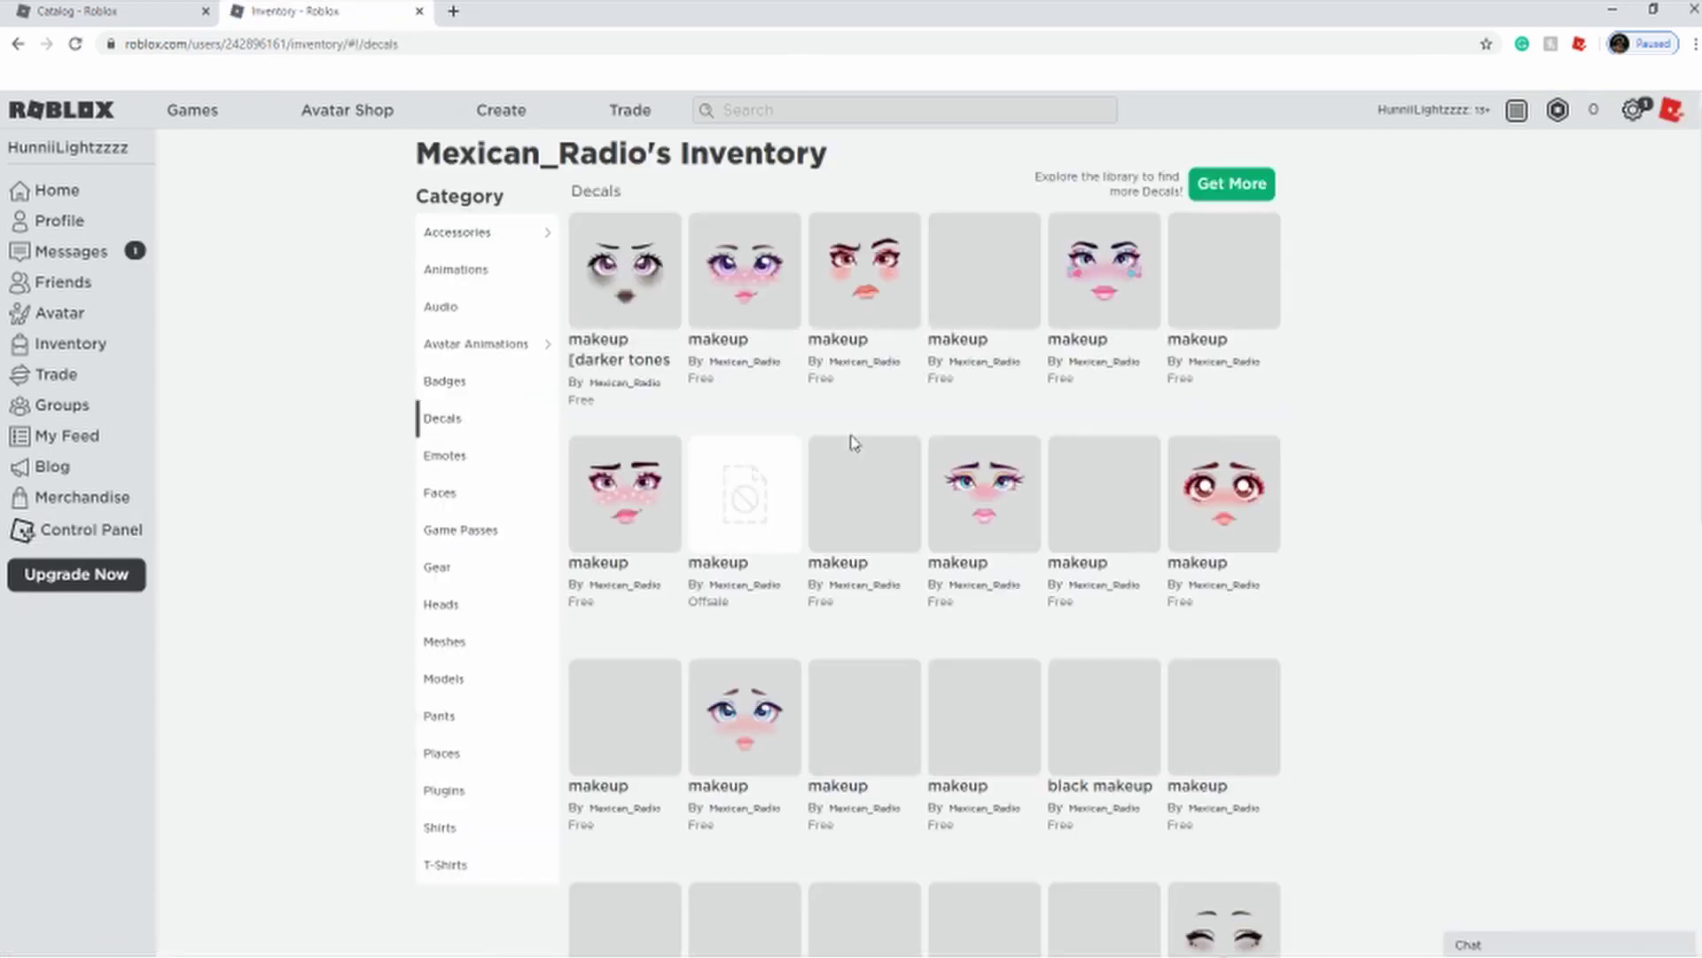
scroll(851, 445, down, 3)
scroll(981, 844, down, 2)
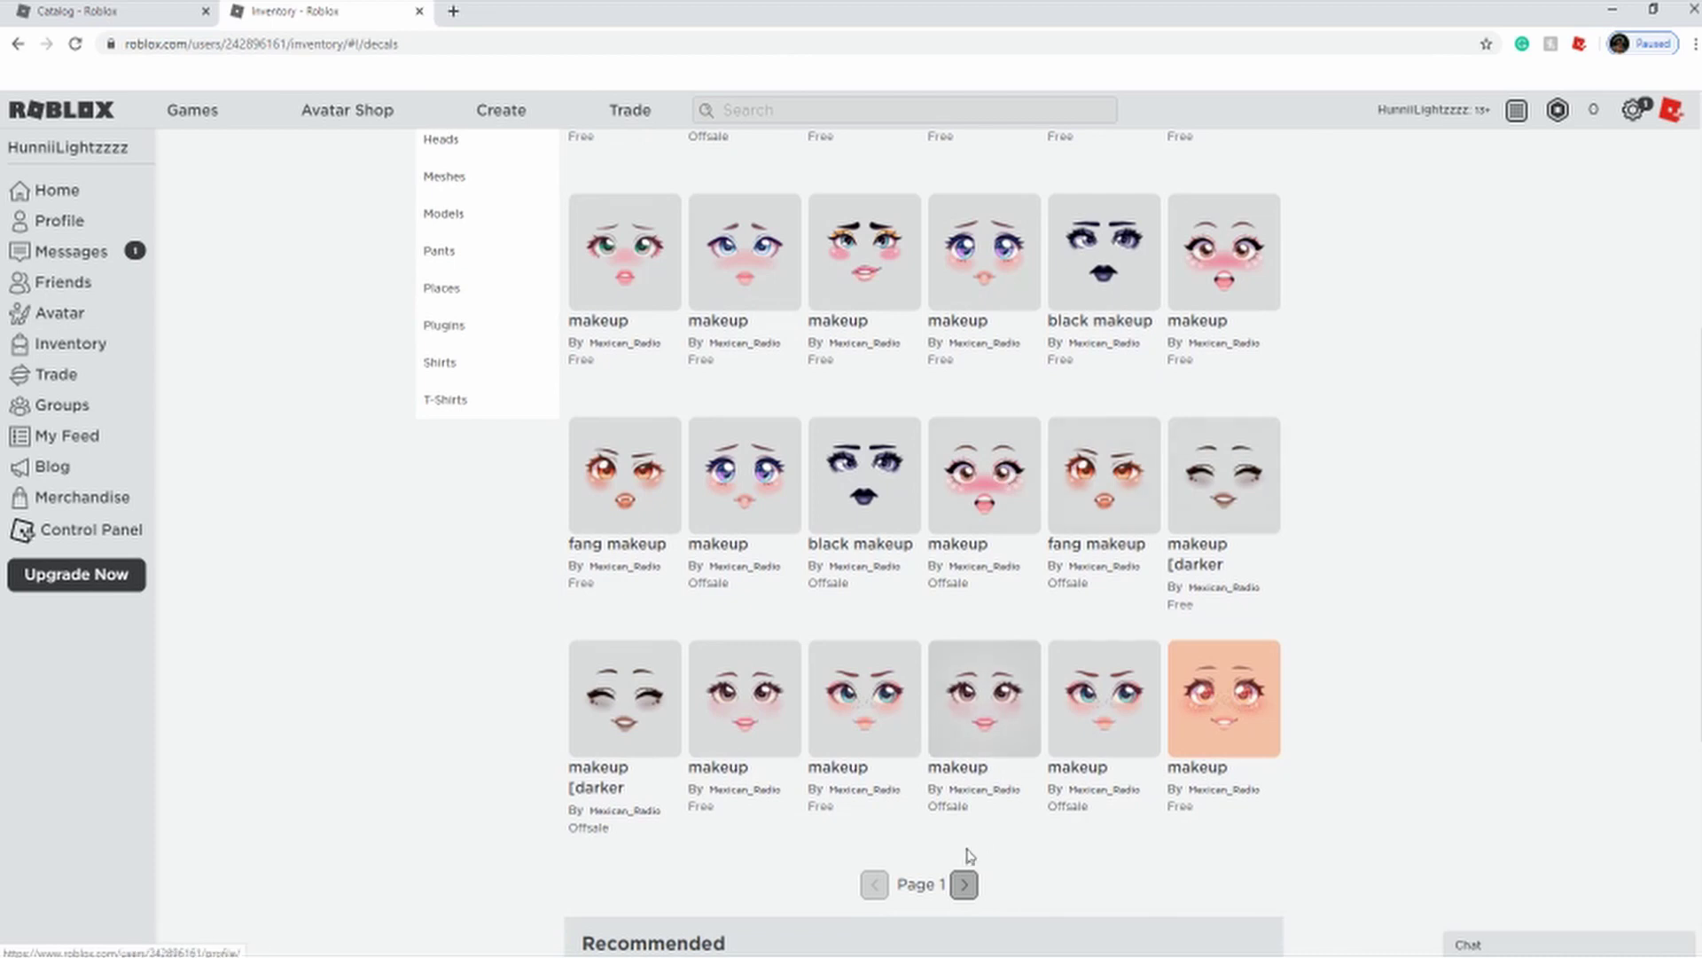
click(965, 884)
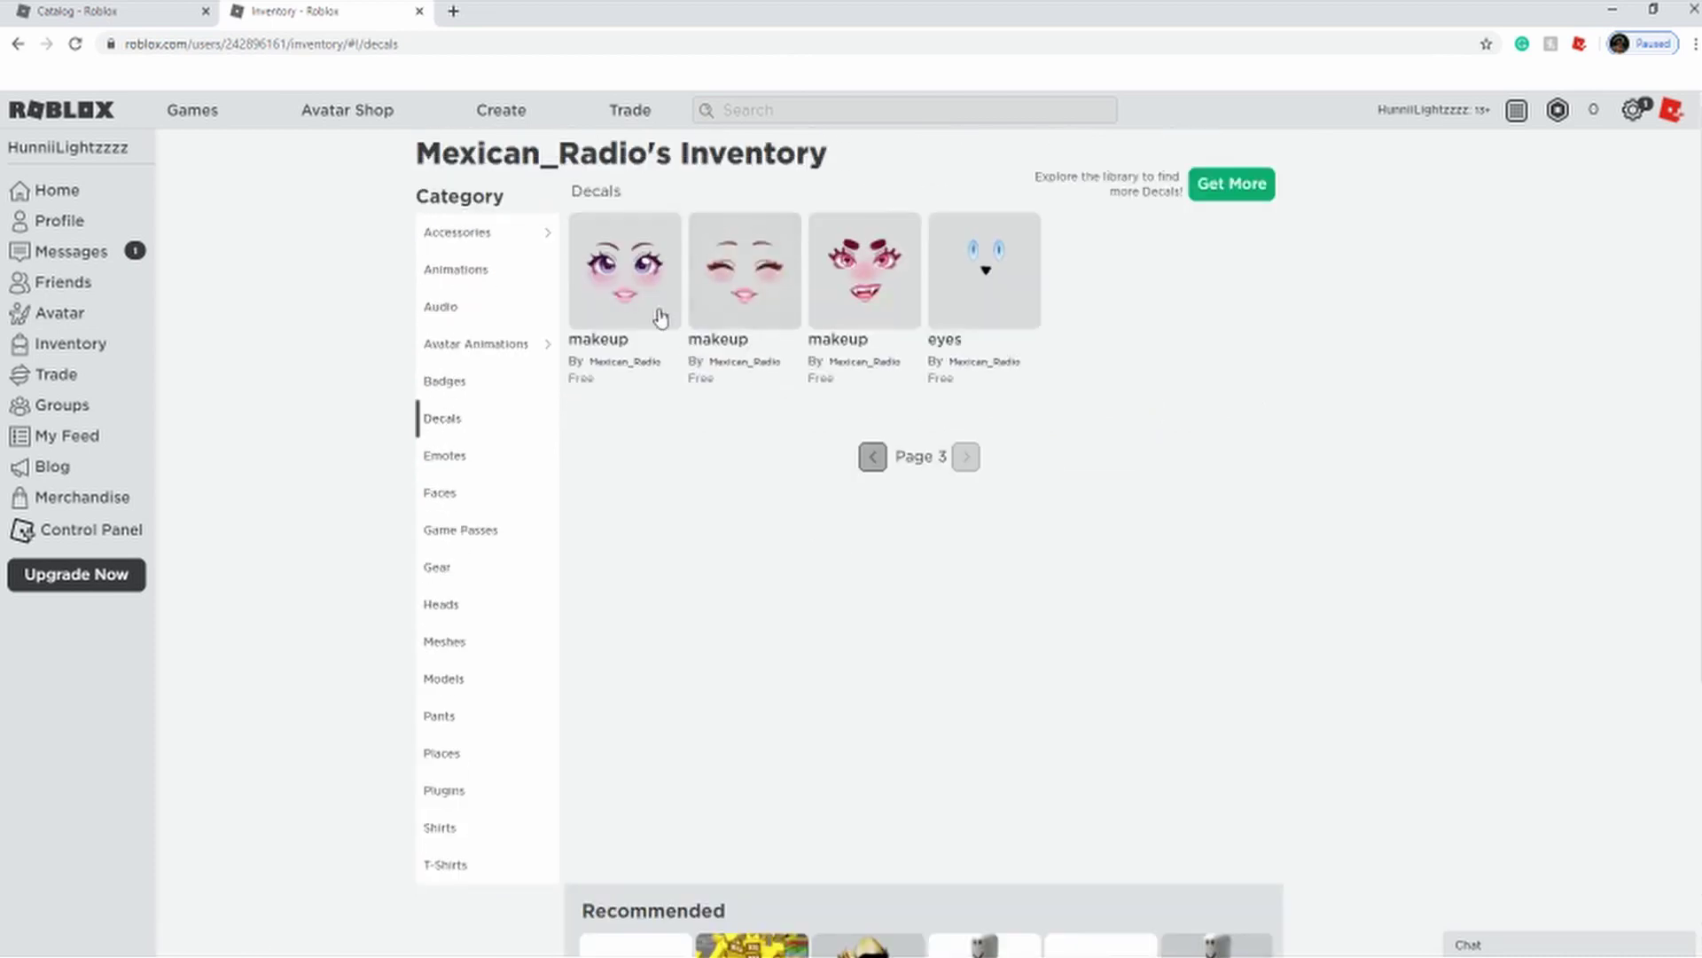
- Open the closed-eyes makeup decal in a new tab and select the asset ID in its web address
right_click(647, 297)
right_click(726, 255)
click(772, 276)
click(514, 12)
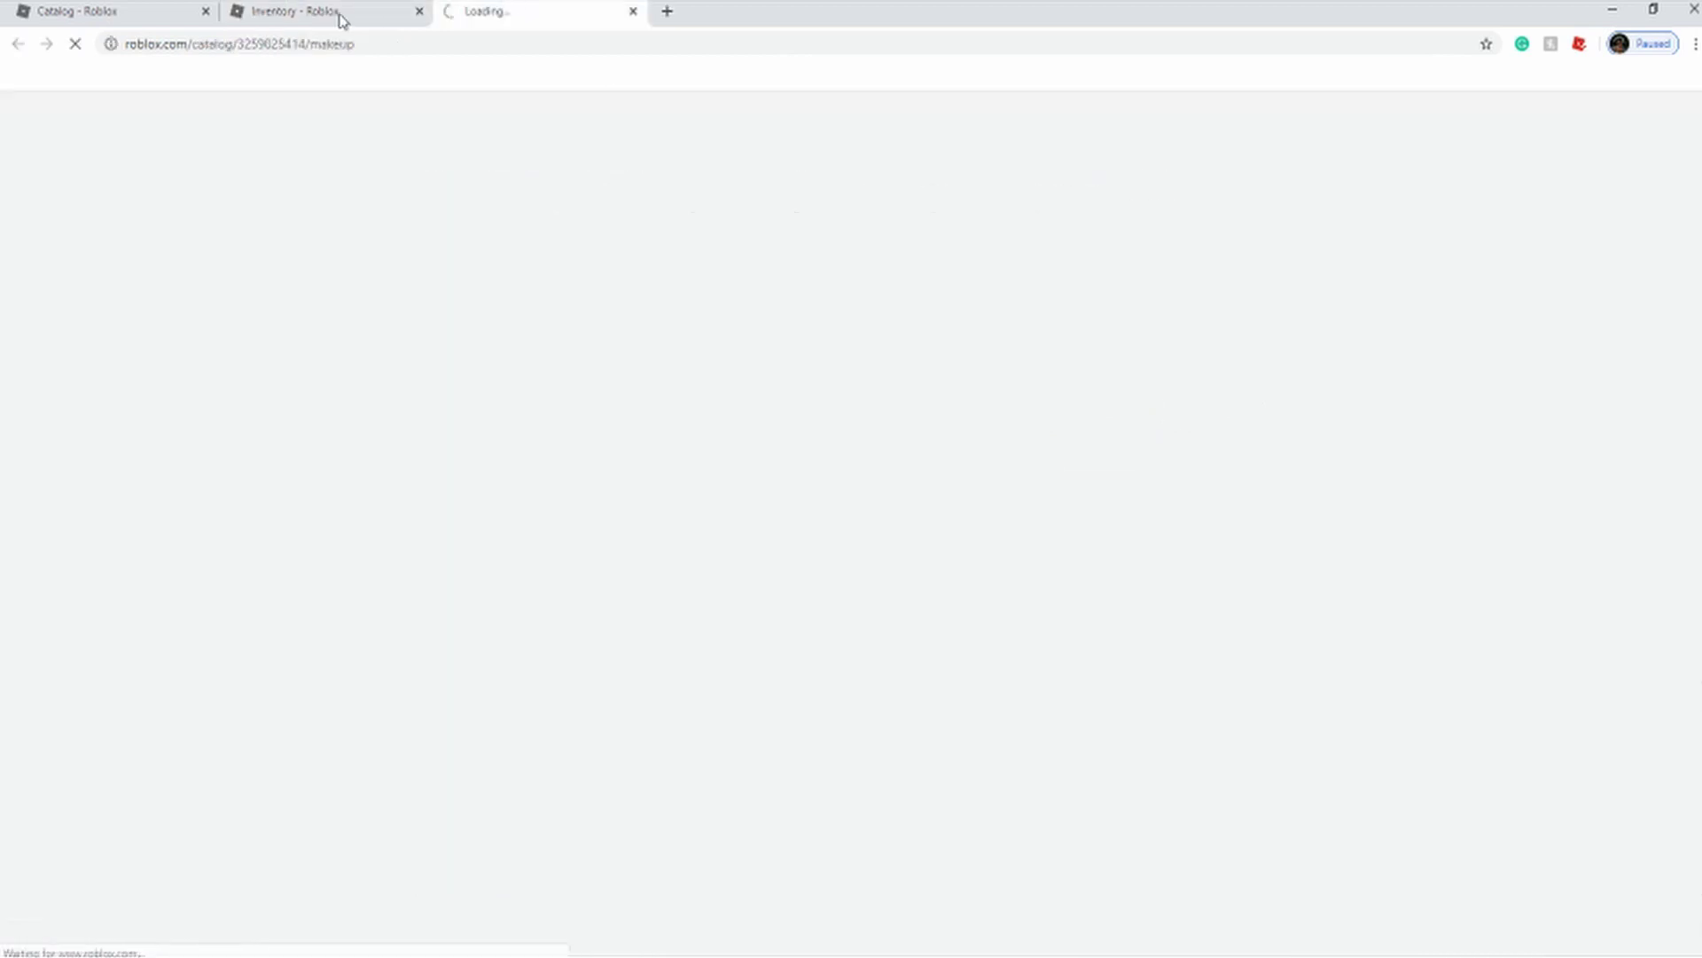
double_click(327, 44)
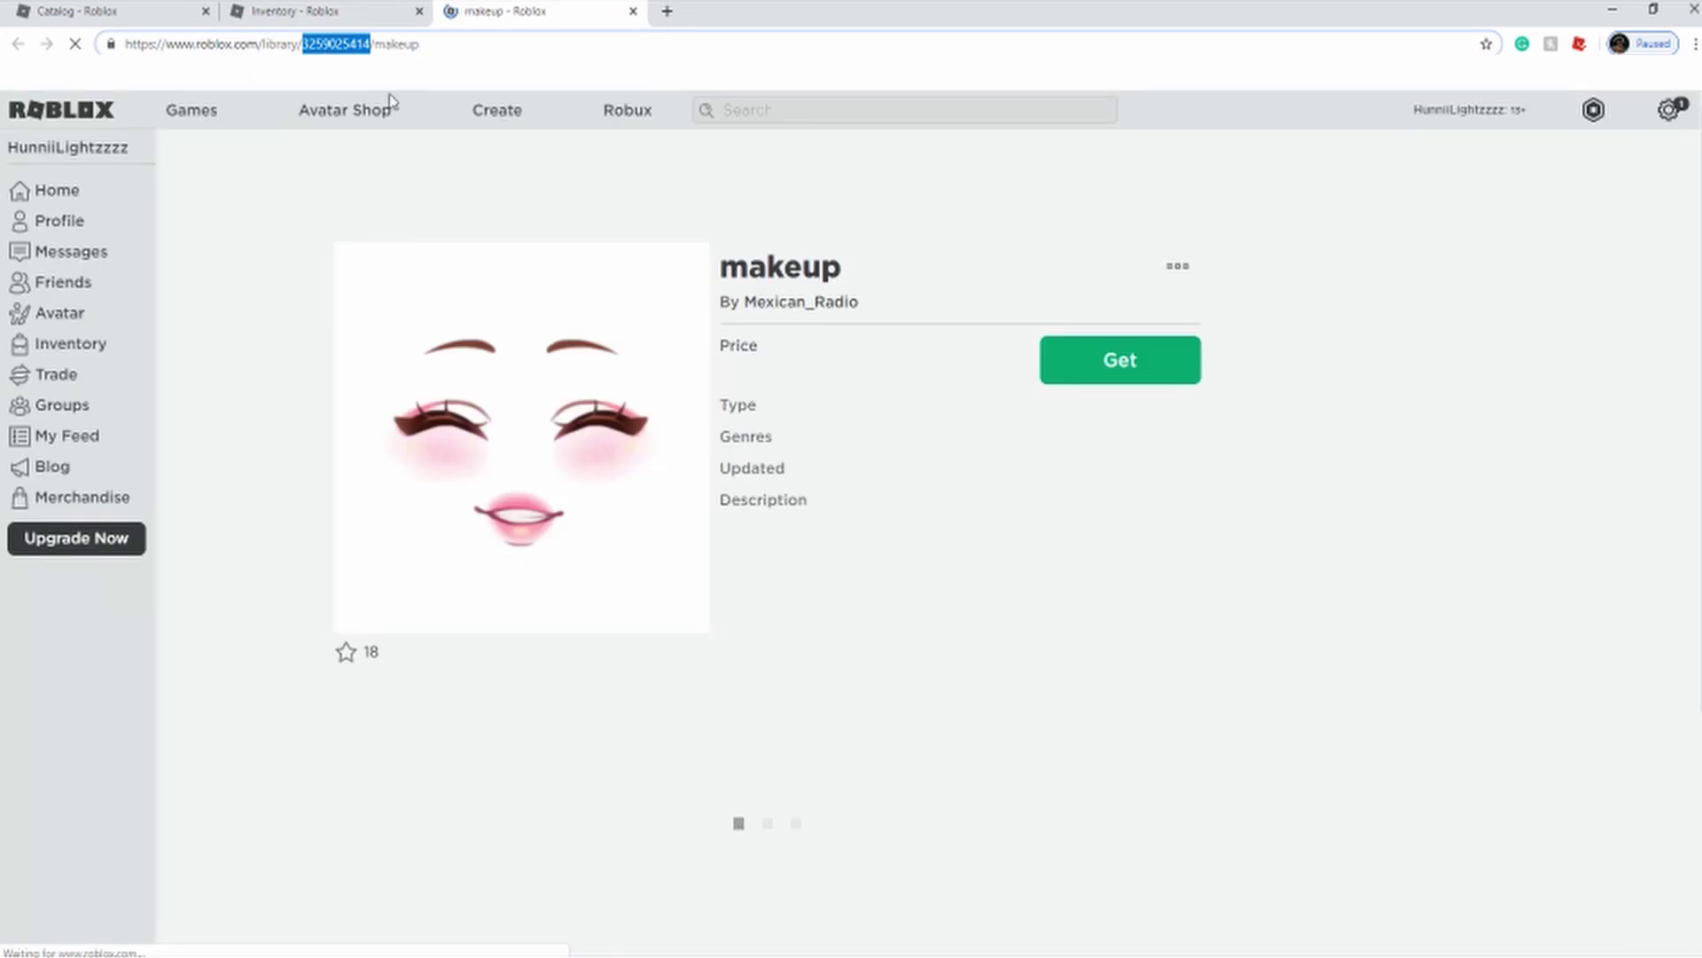
key(alt+Tab)
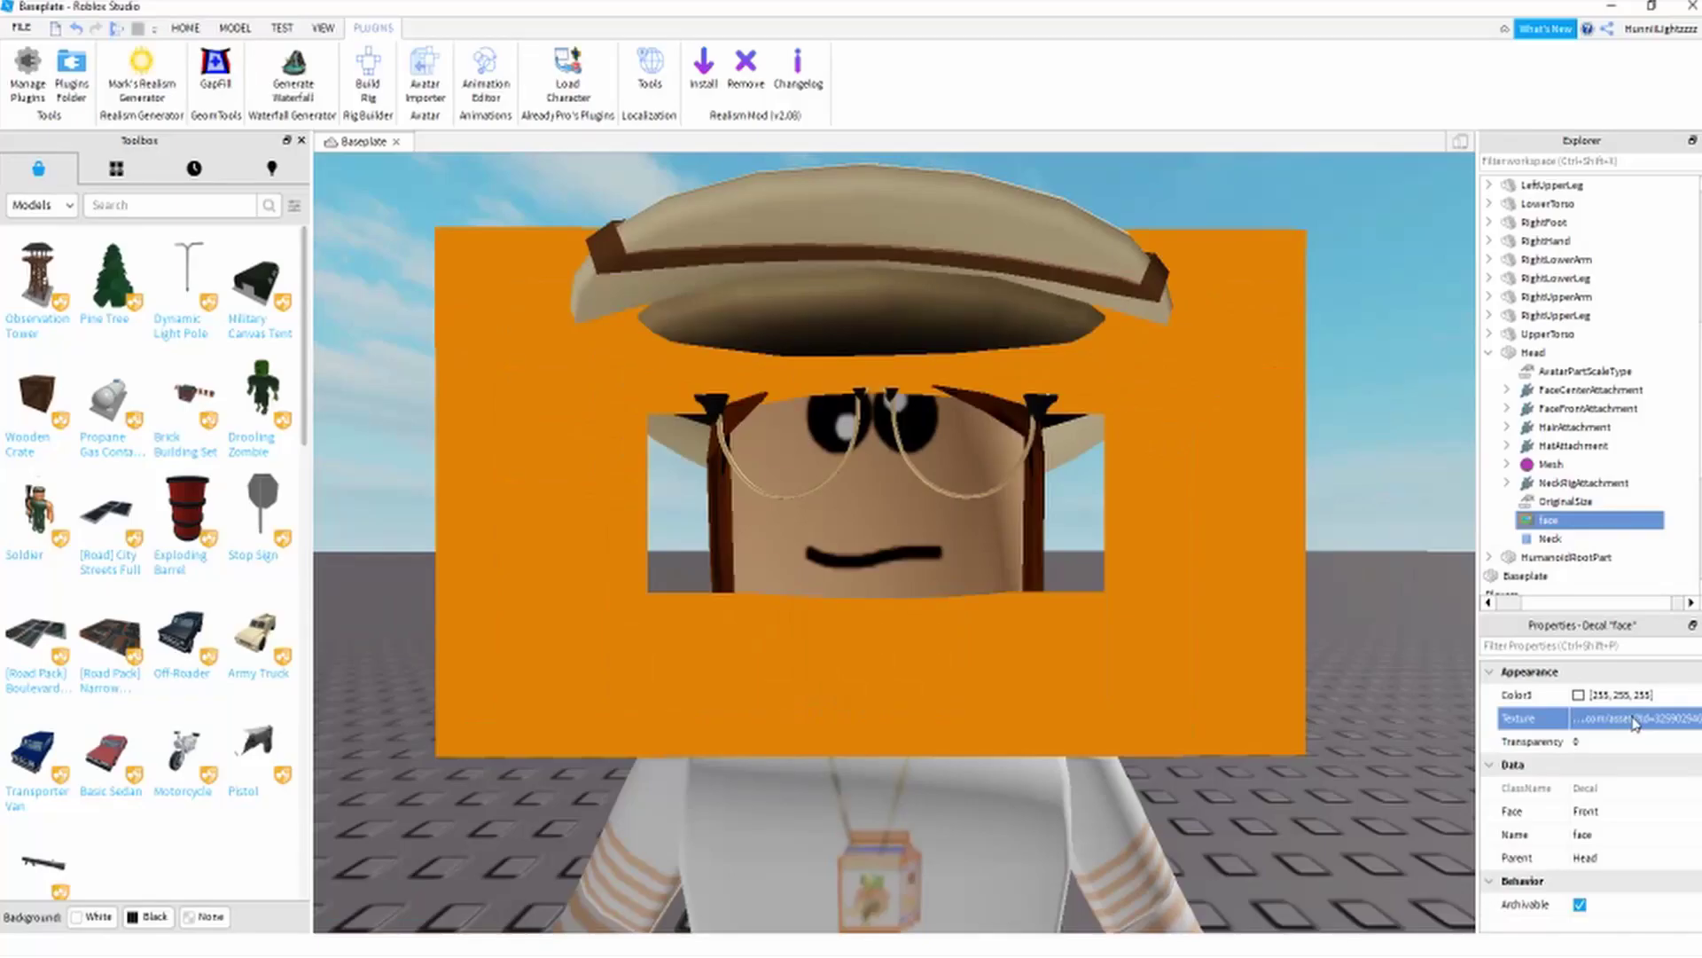
click(1238, 577)
scroll(1236, 576, down, 5)
scroll(1236, 576, up, 4)
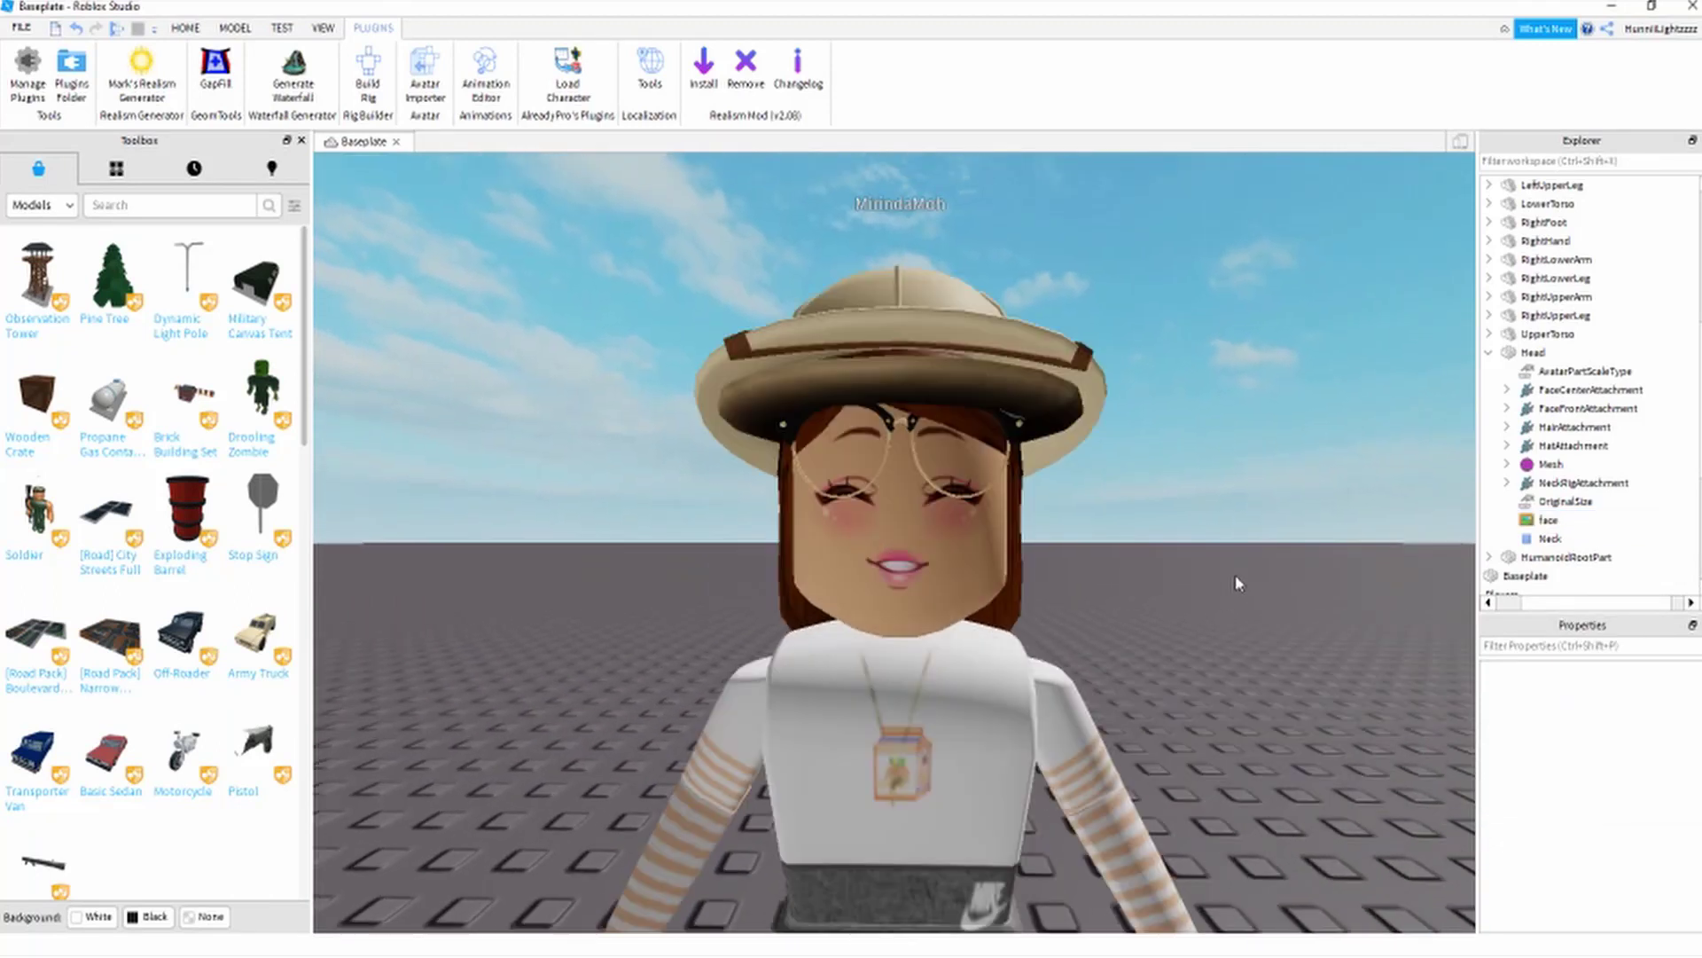
- Delete the avatar's LongHairHeadBandBrown, Pith Helmet, School Girl and VintageGlasses accessories
scroll(1575, 318, up, 4)
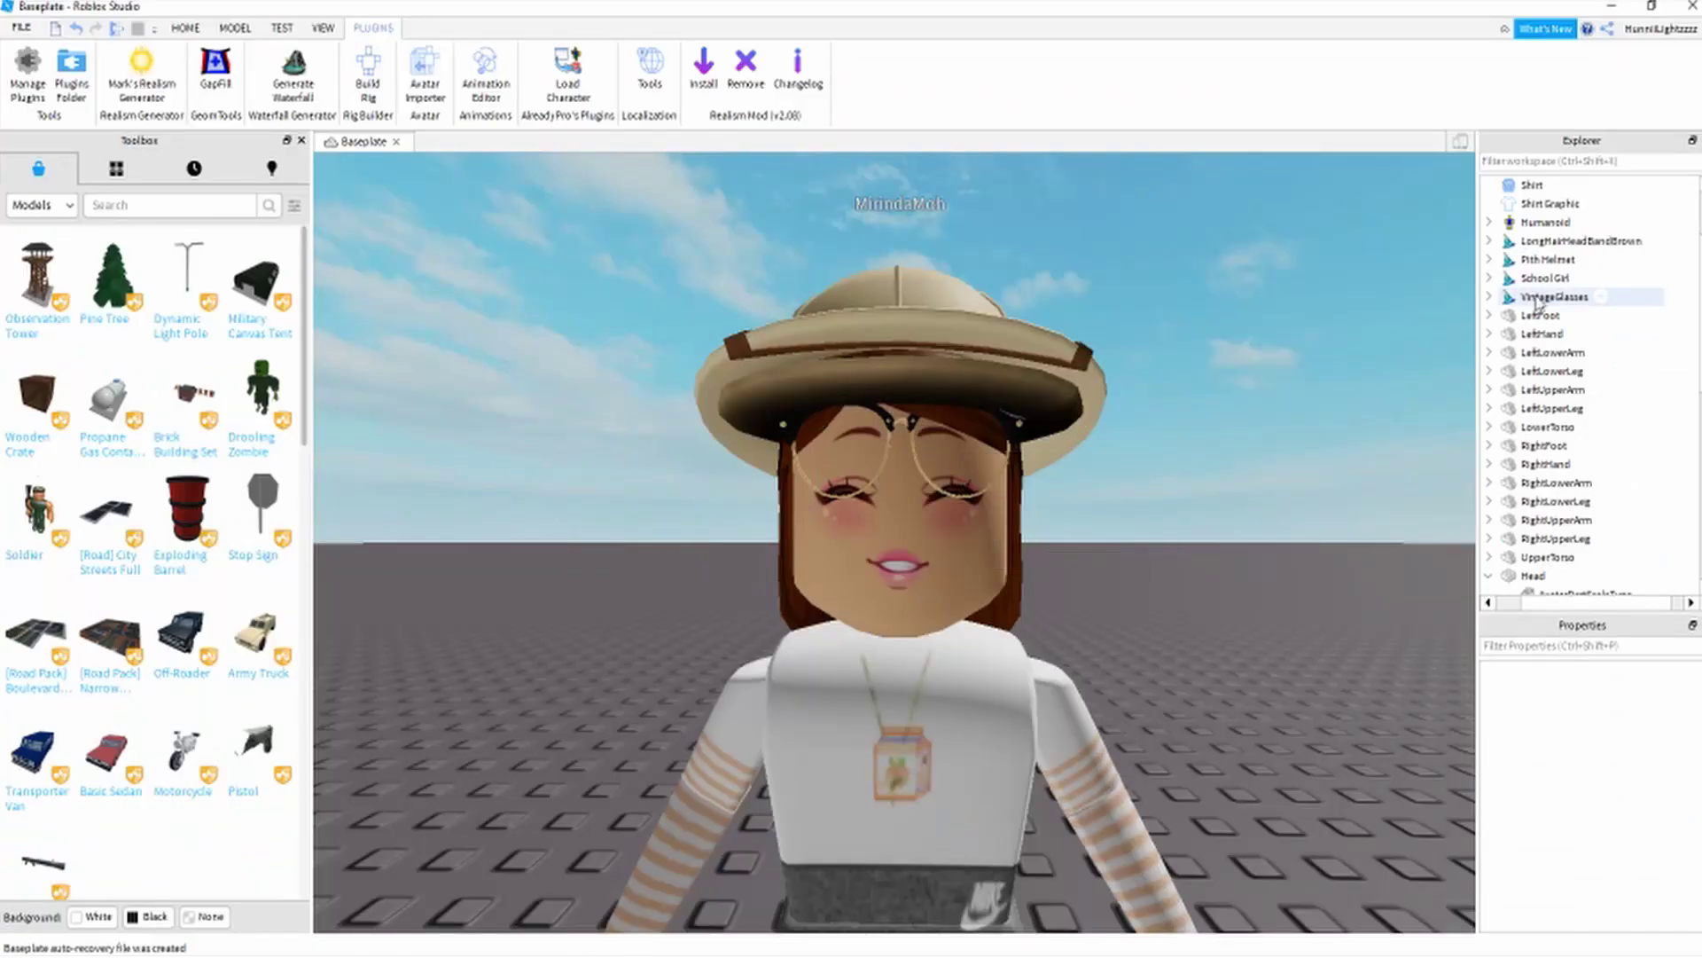
drag(1536, 303, 1558, 253)
key(Delete)
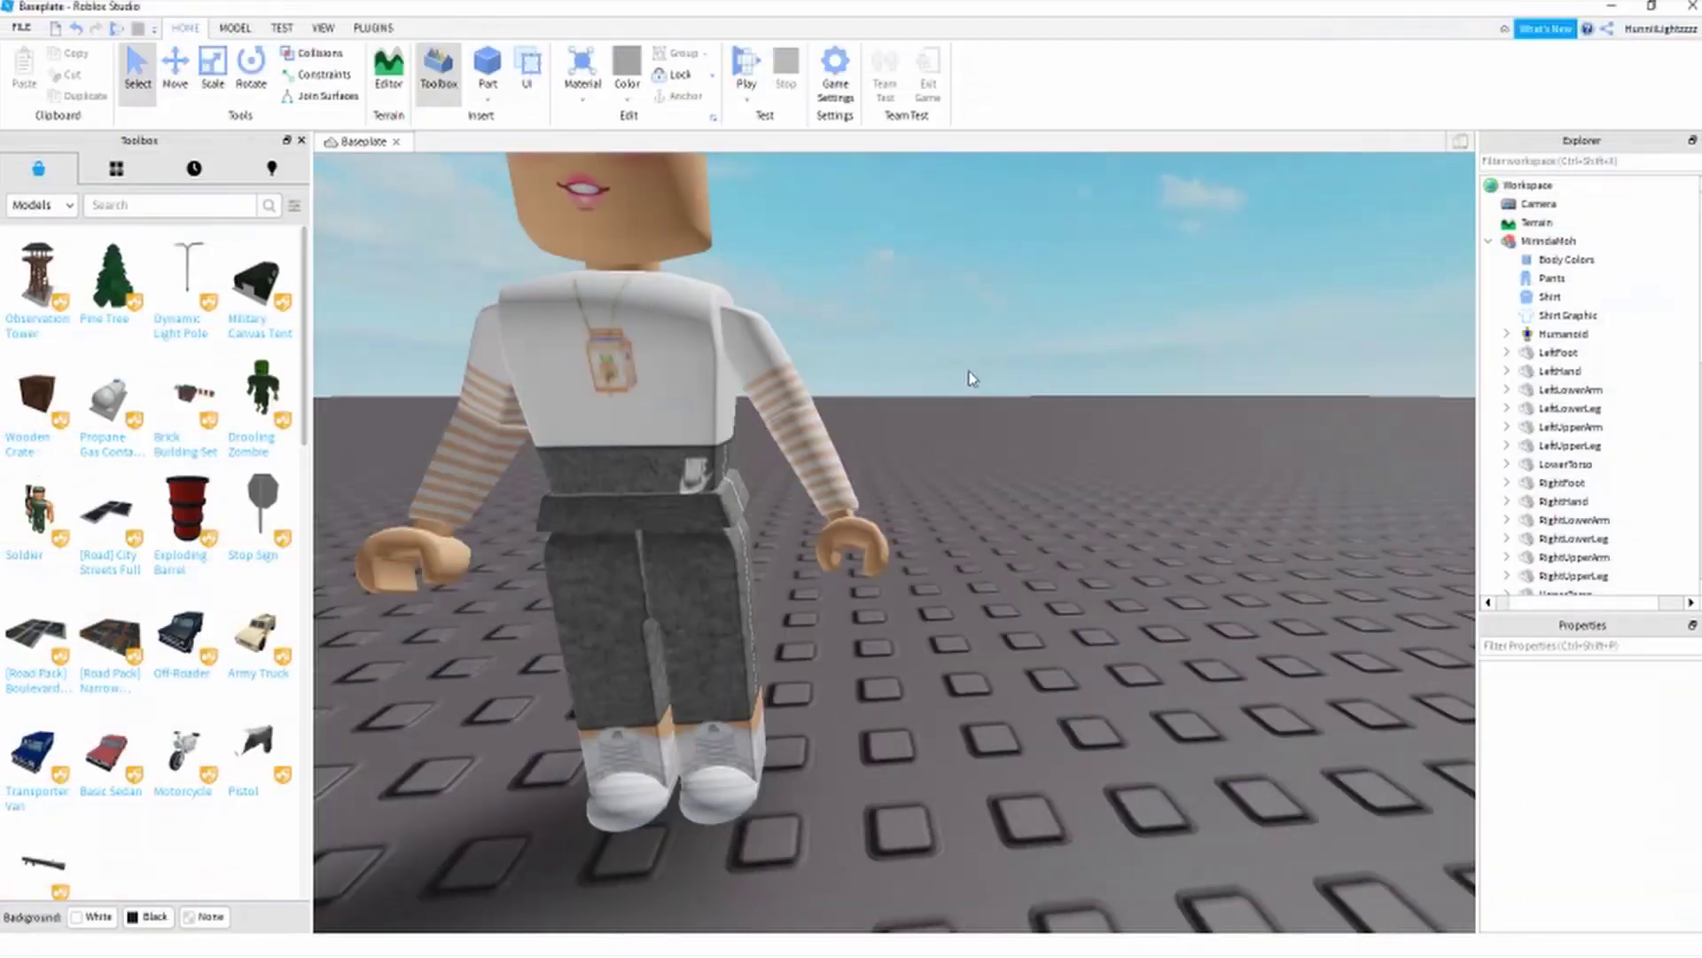
- Delete the avatar's LeftHand and RightHand parts
scroll(969, 369, up, 5)
right_drag(968, 369, 1003, 371)
scroll(968, 369, down, 4)
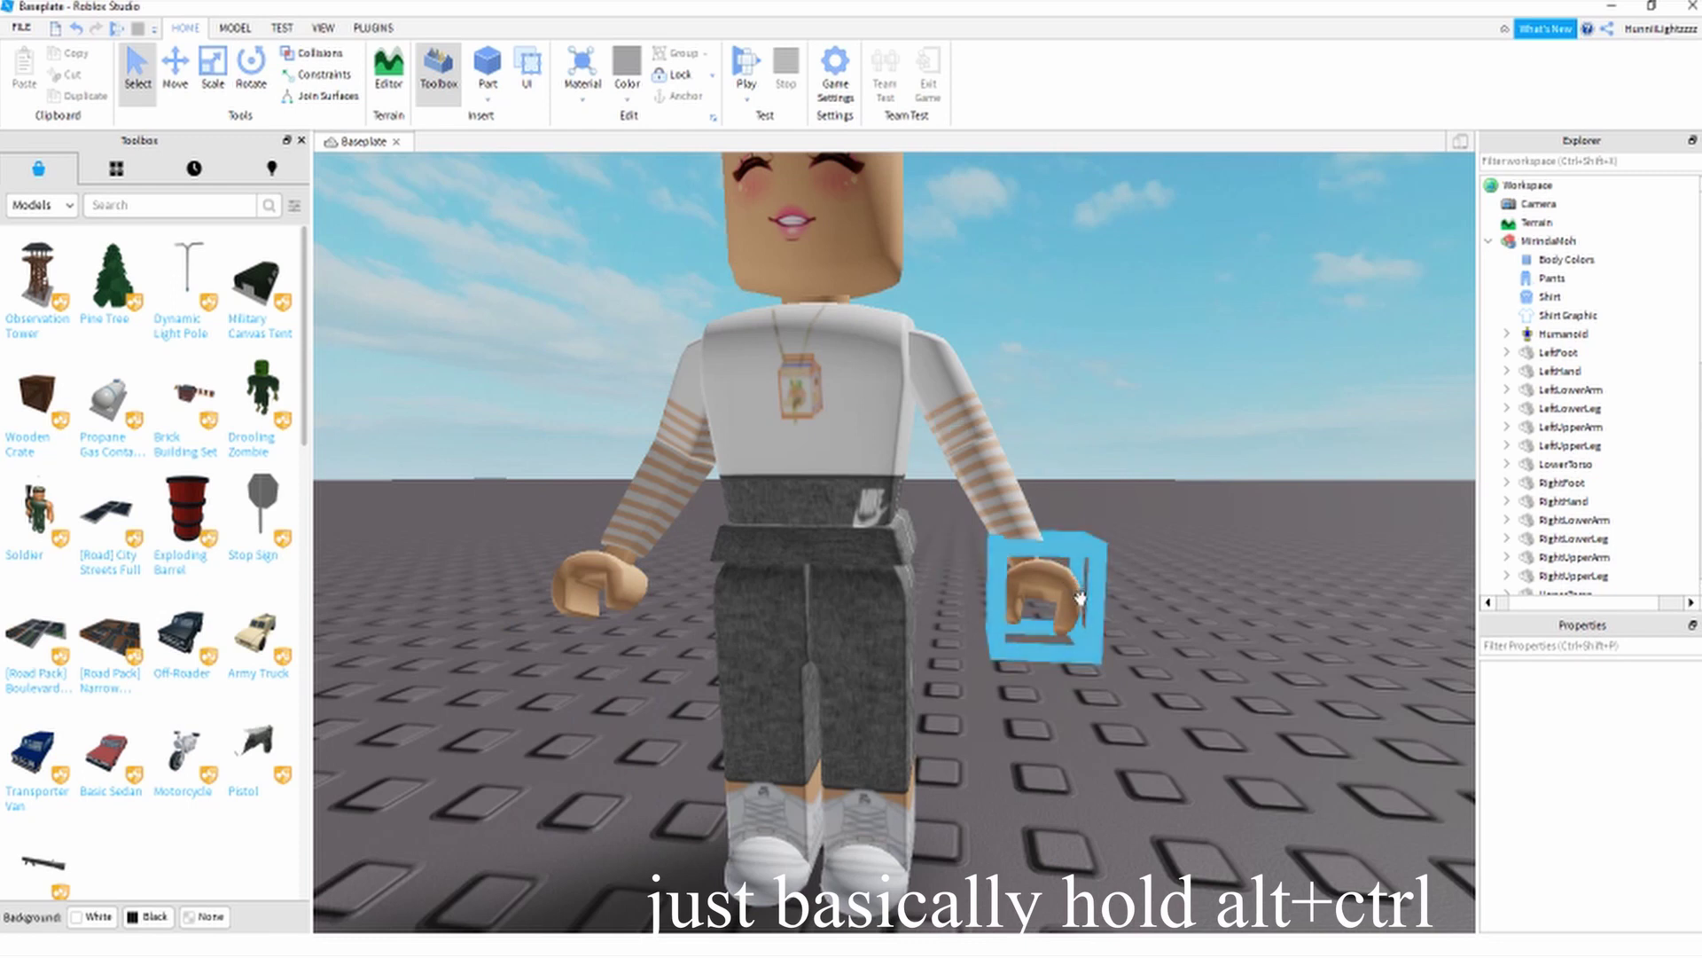
ctrl+alt+click(603, 585)
ctrl+alt+click(1029, 621)
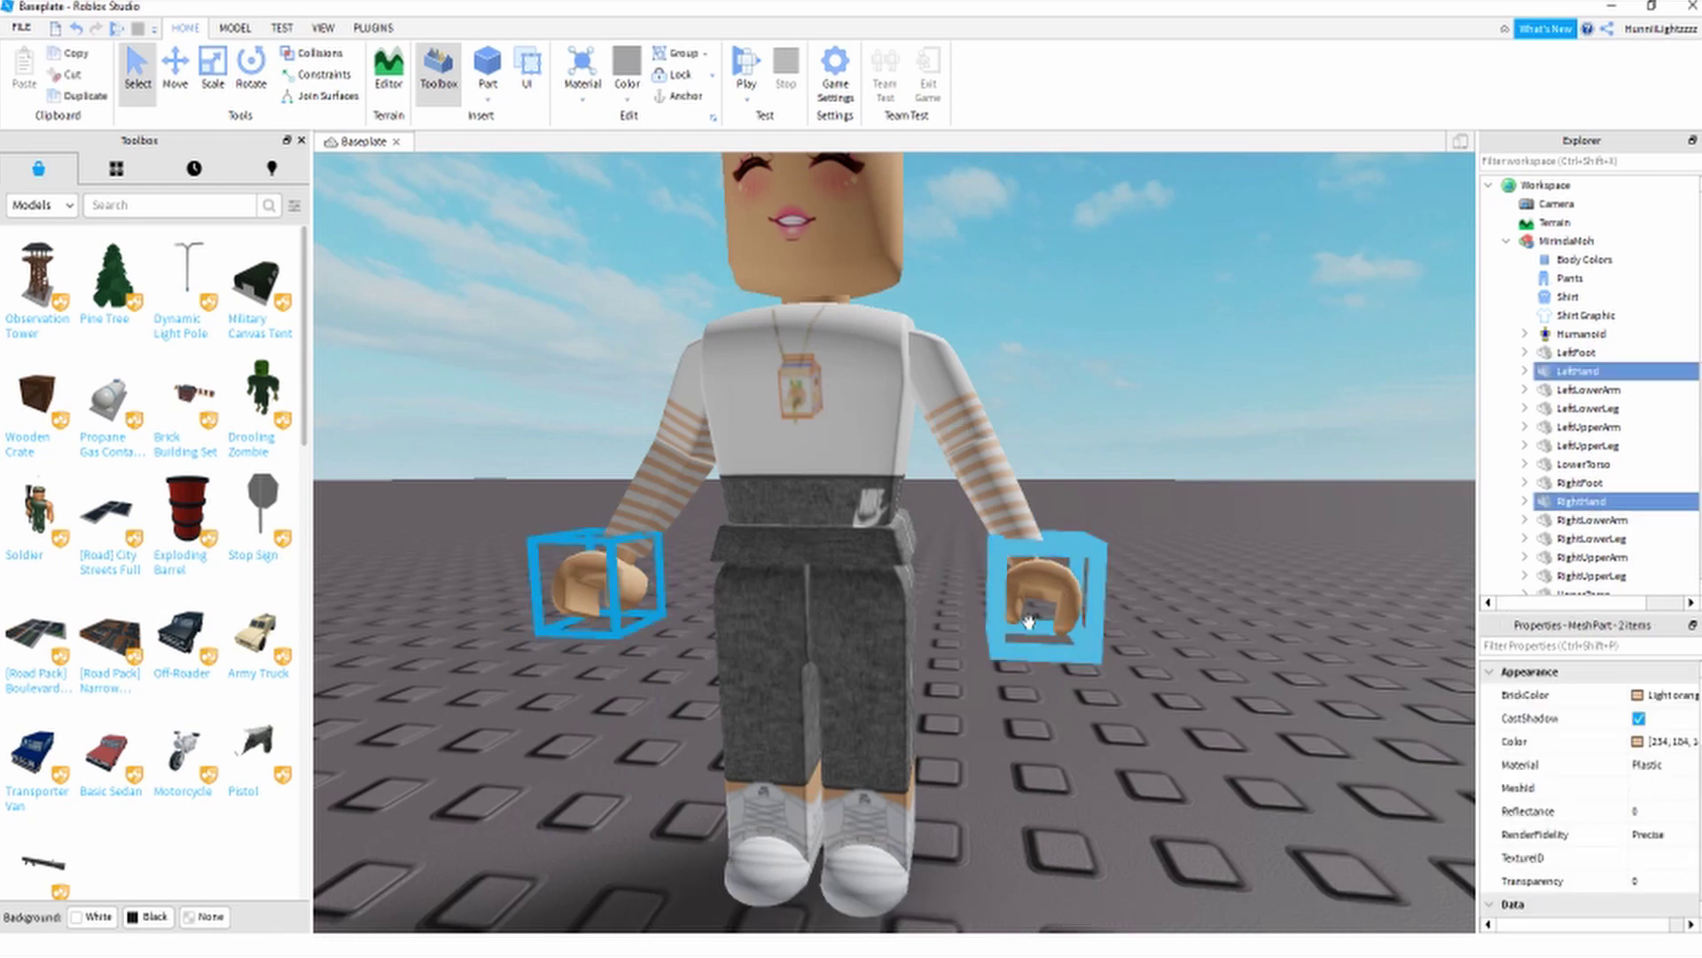
key(Delete)
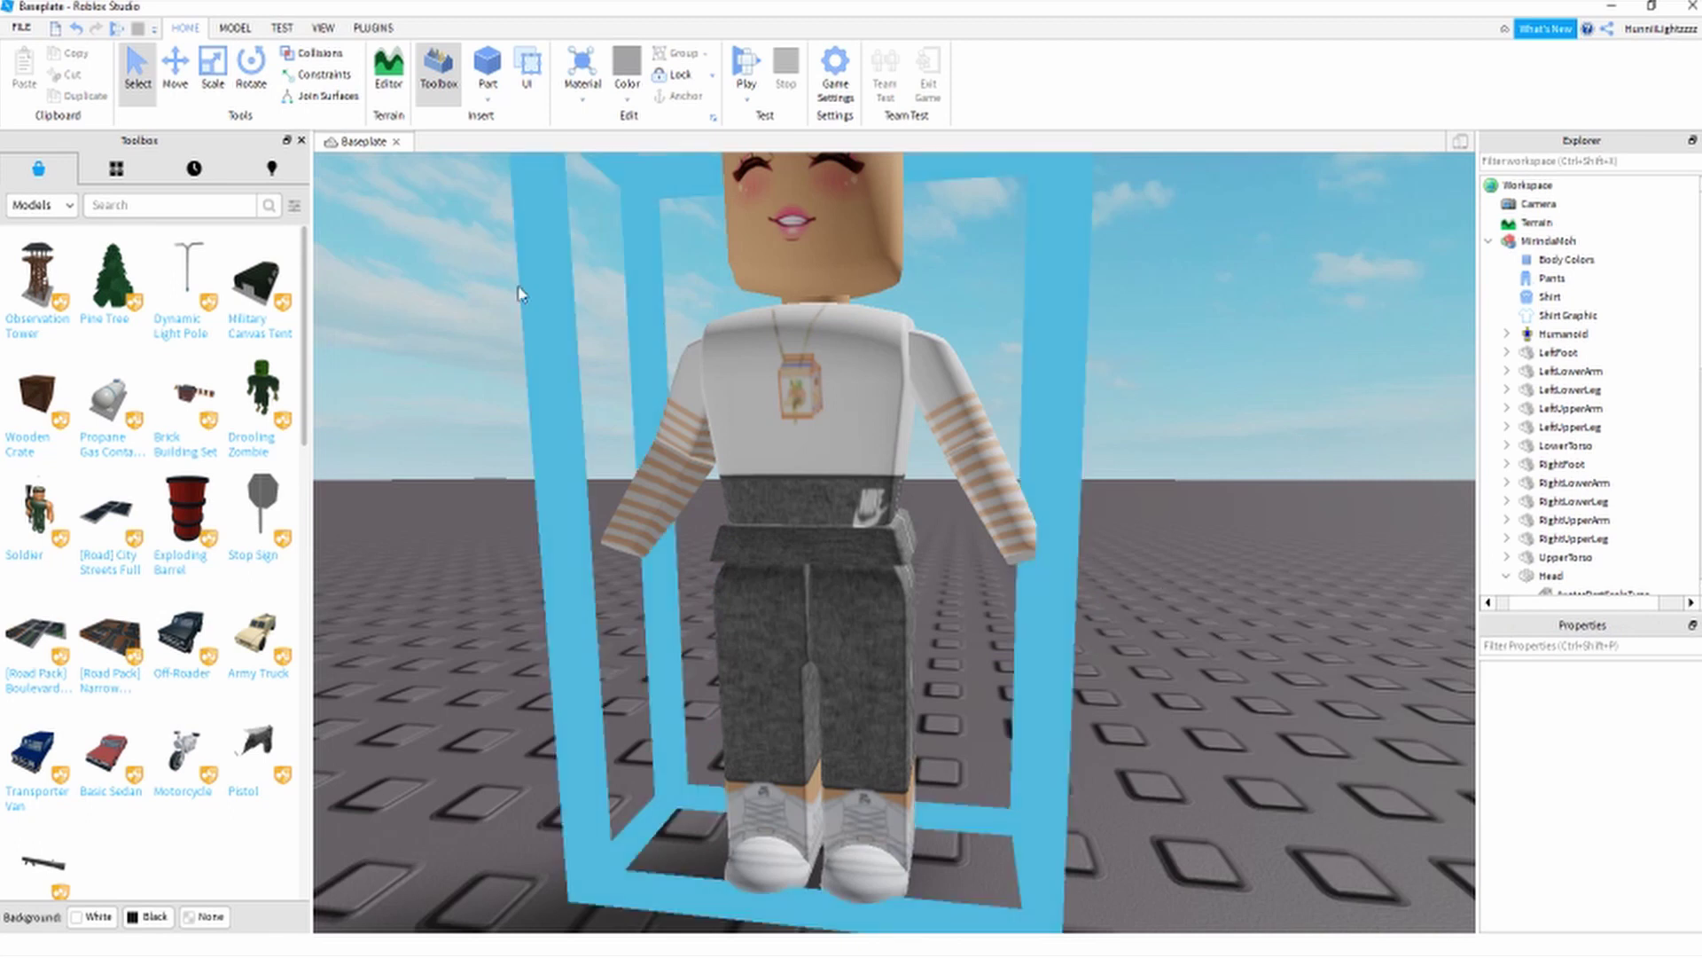
- Search the toolbox models for nails and insert the white DEV.Nails hands model
click(118, 209)
text(nails)
key(Return)
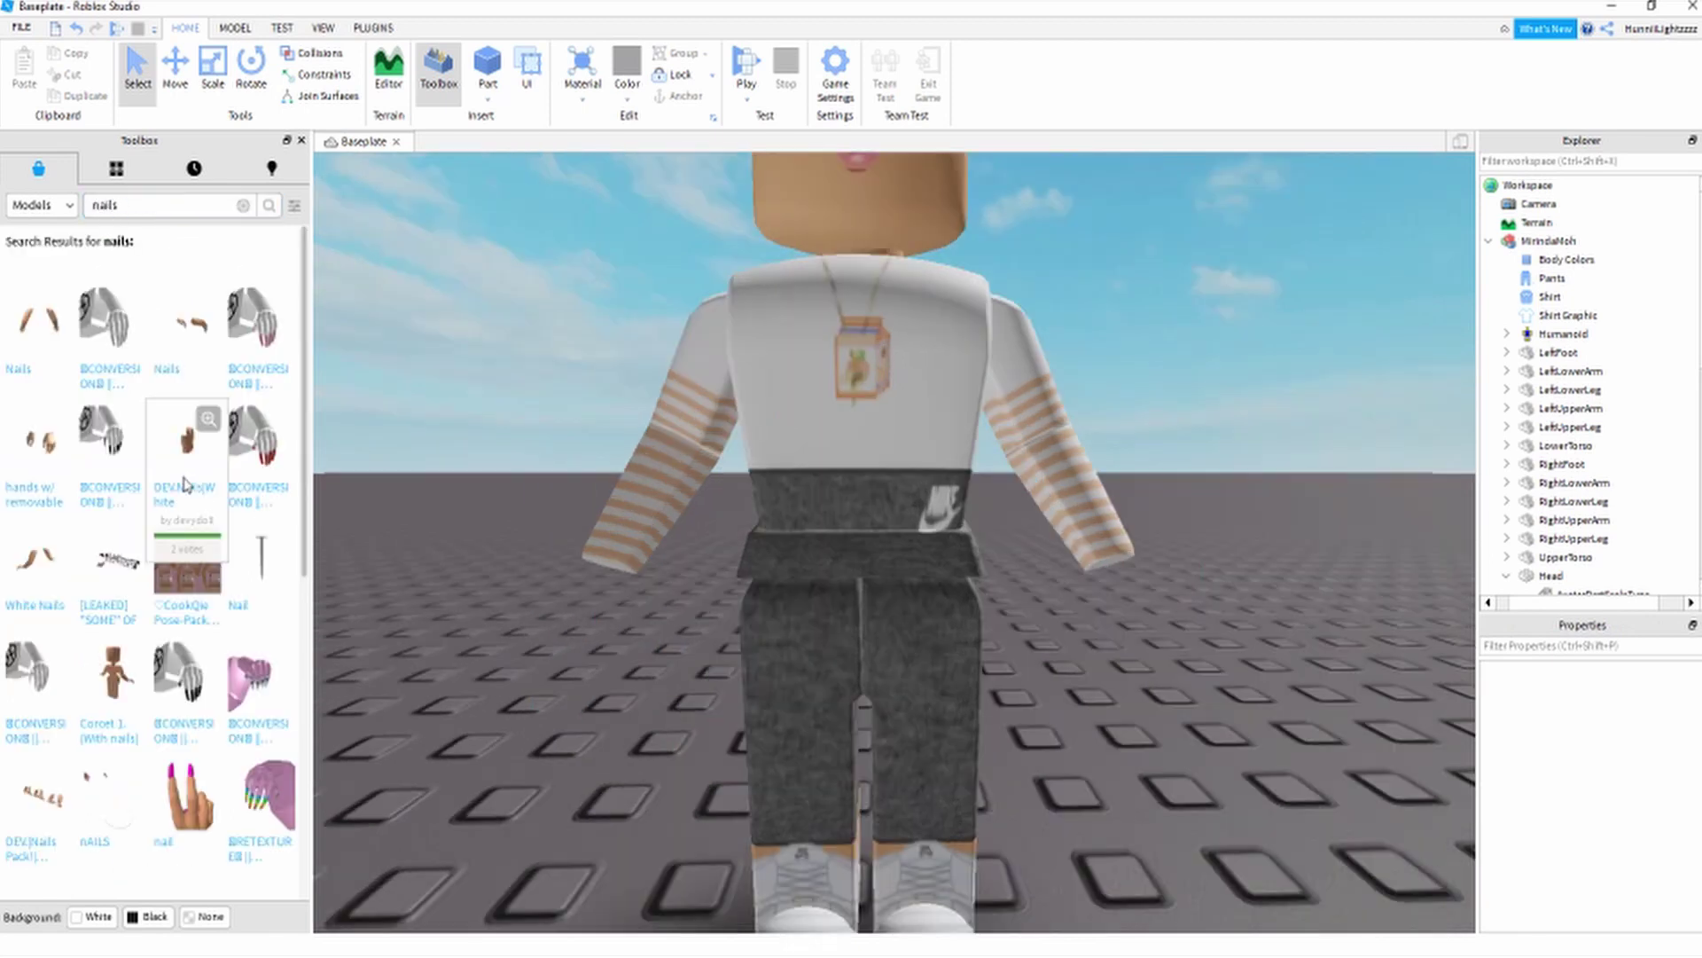
click(188, 444)
key(f)
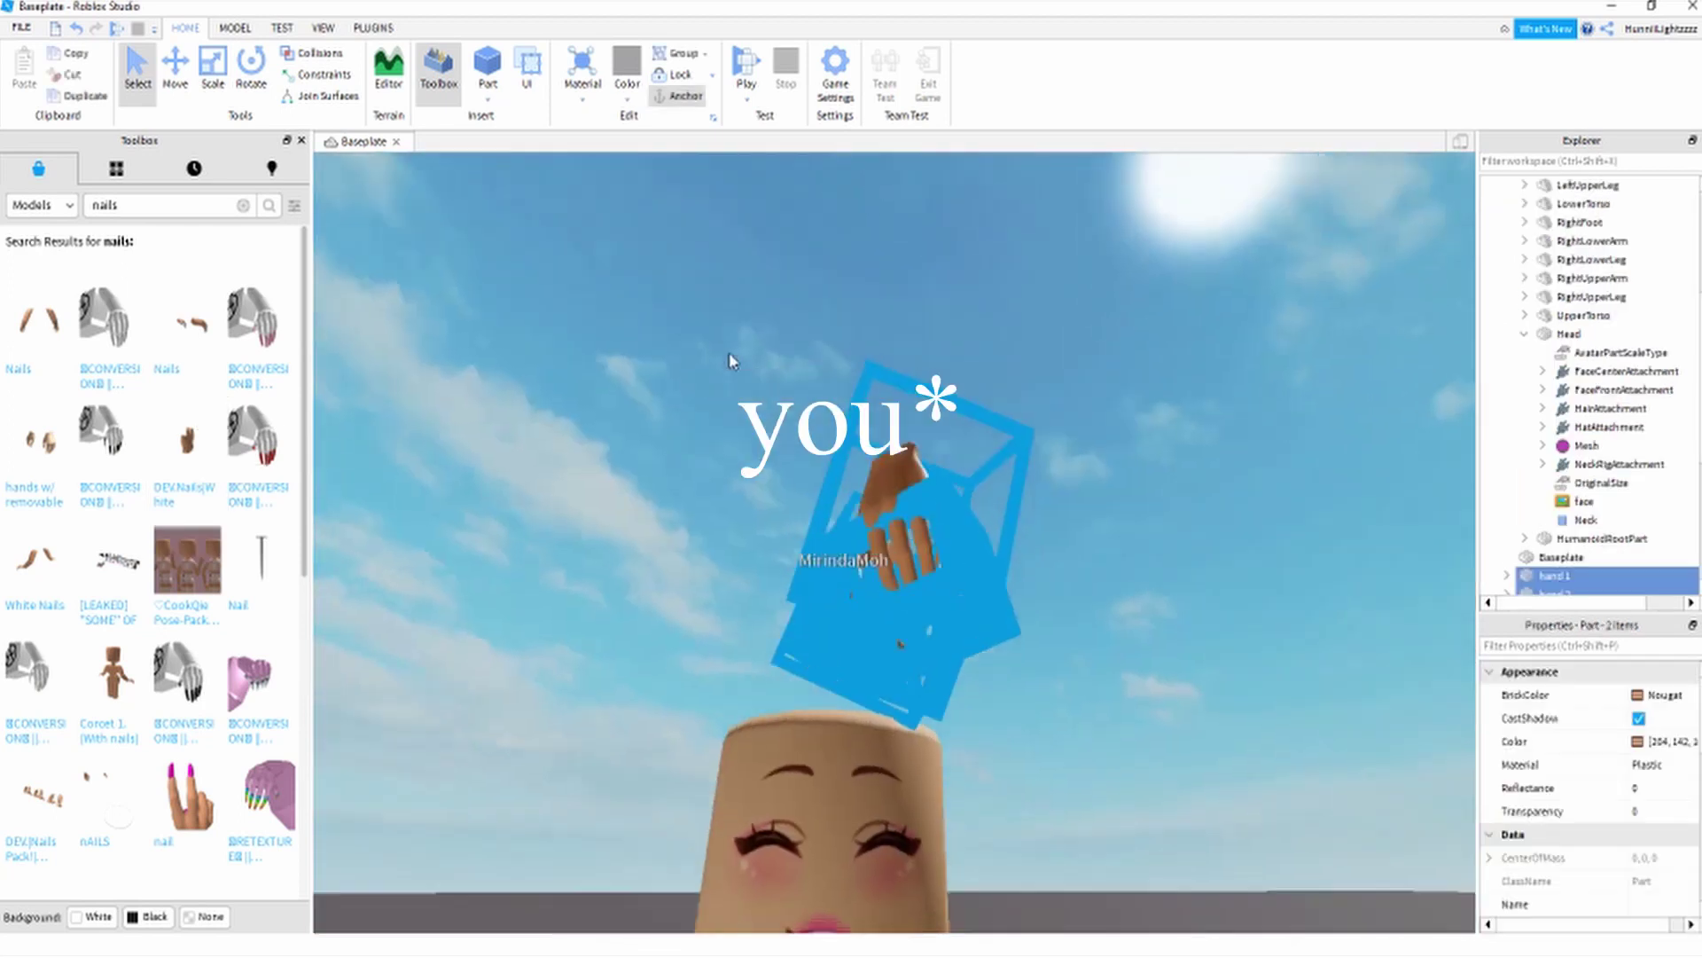
- Place the two inserted hands together on the baseplate near the avatar's feet and rotate them
drag(860, 536, 1009, 577)
right_drag(1009, 577, 1005, 579)
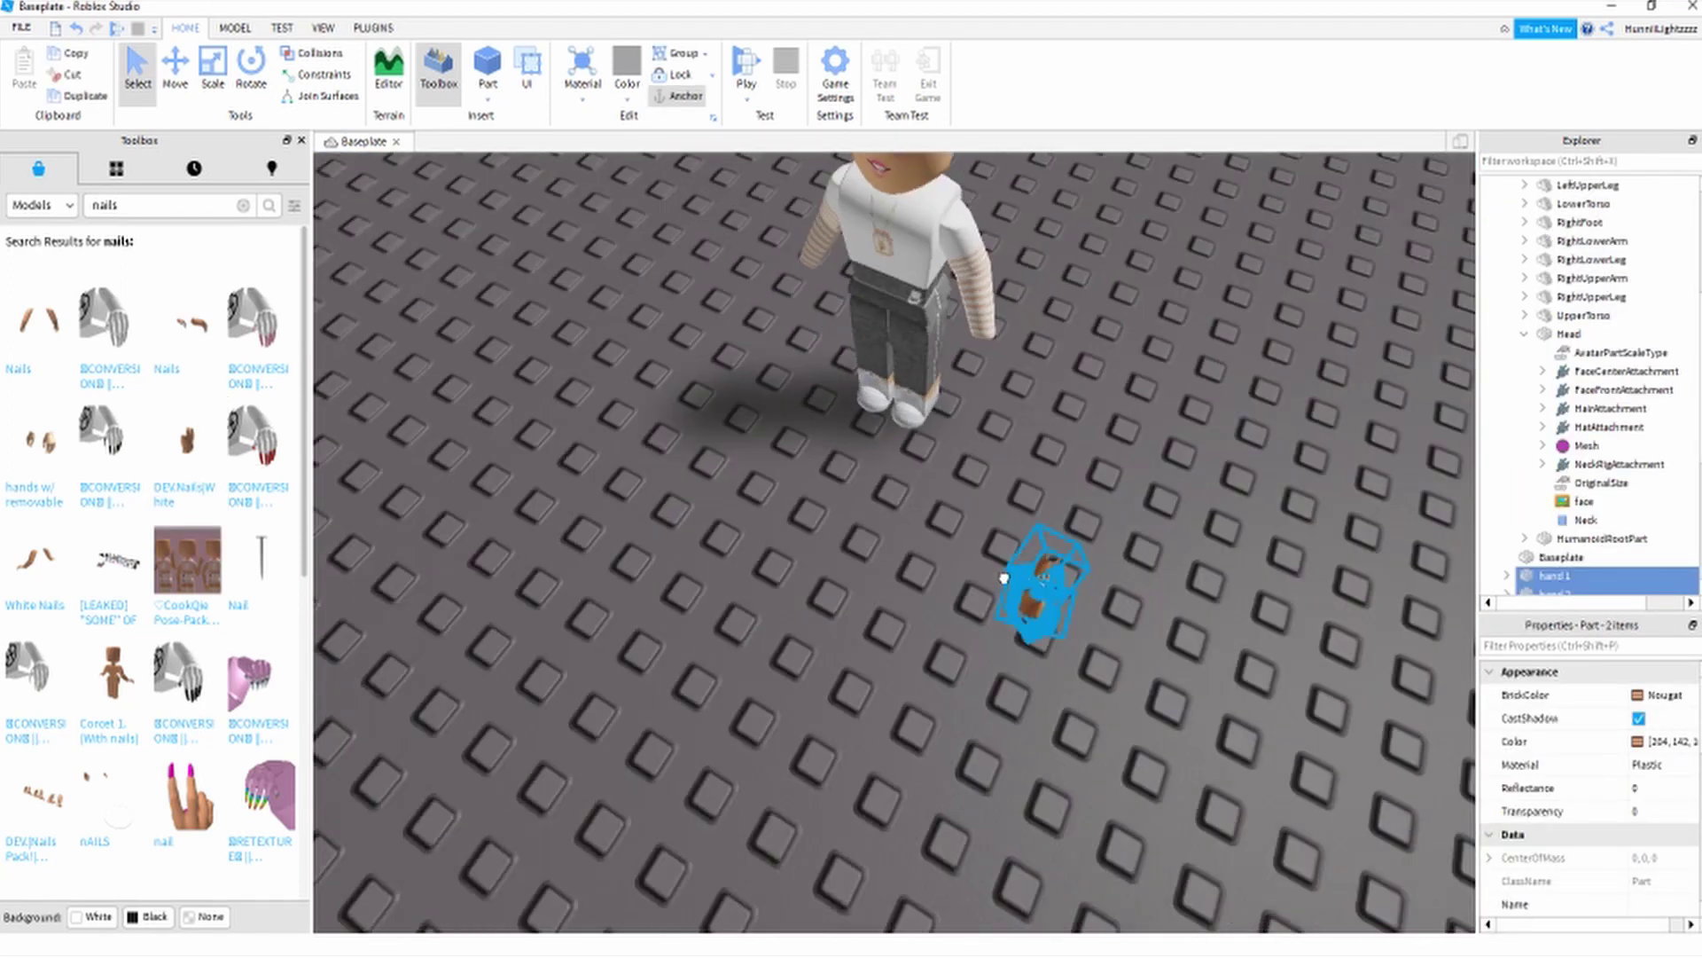
drag(1006, 579, 856, 511)
click(252, 69)
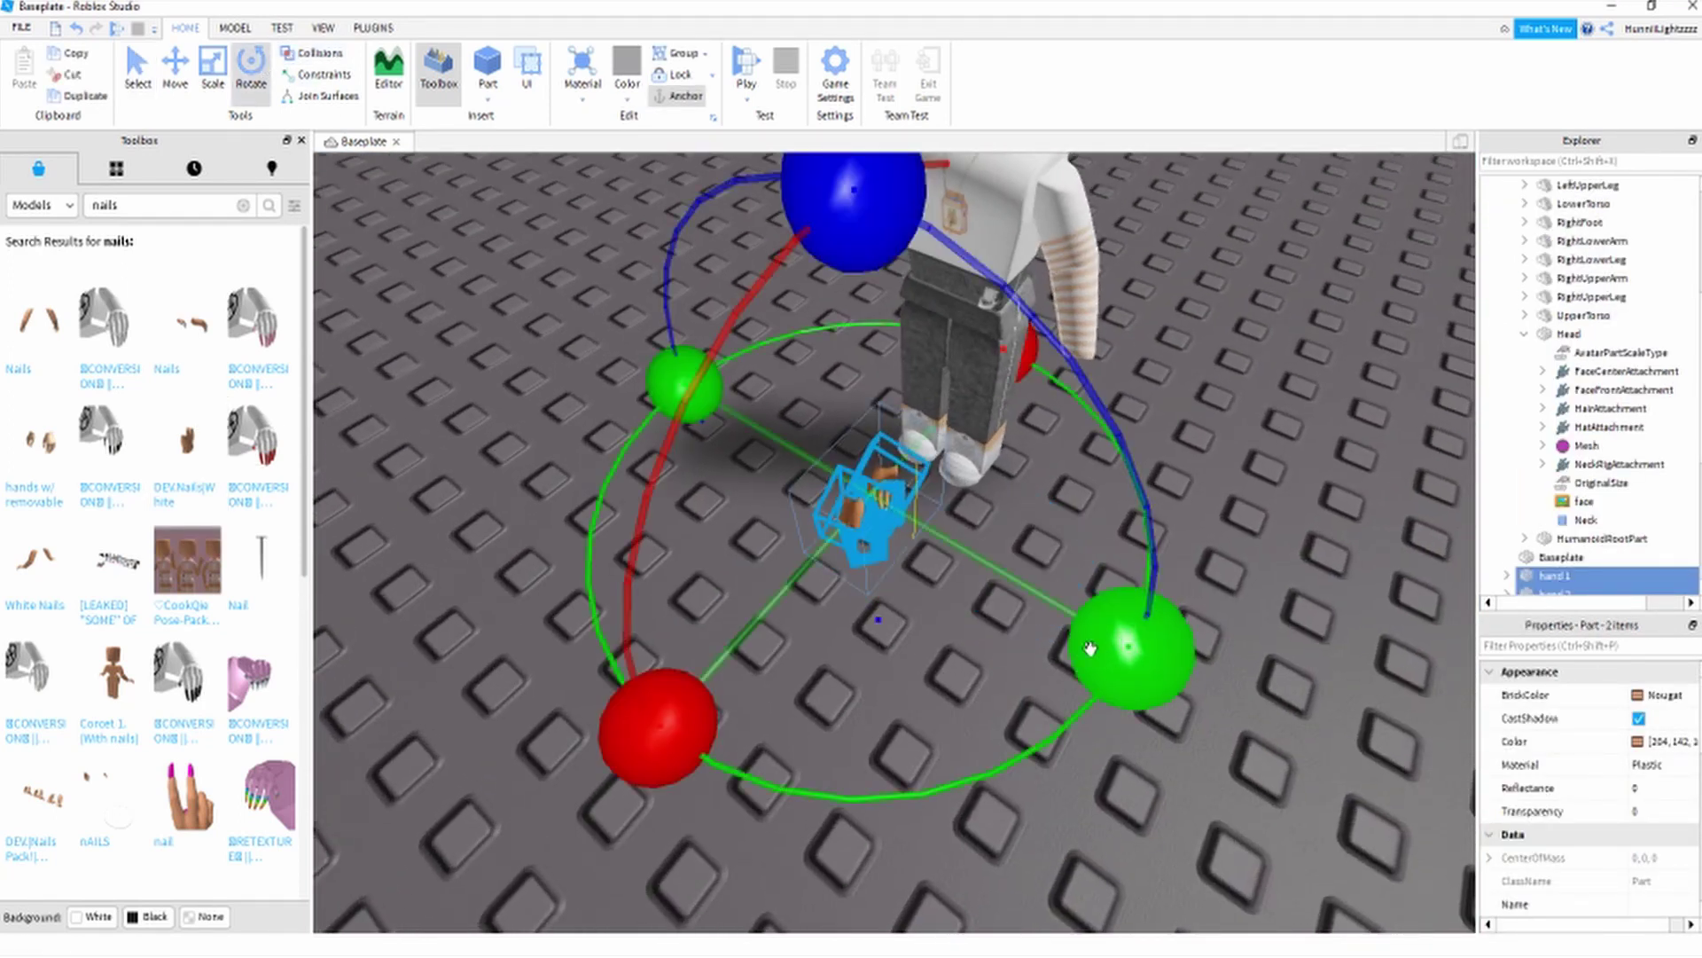
drag(1151, 638, 1098, 307)
click(1174, 422)
- Separate hand 1 from hand 2 and raise it to the height of the avatar's left forearm
scroll(1174, 422, up, 3)
right_drag(1174, 422, 897, 585)
drag(730, 637, 1055, 549)
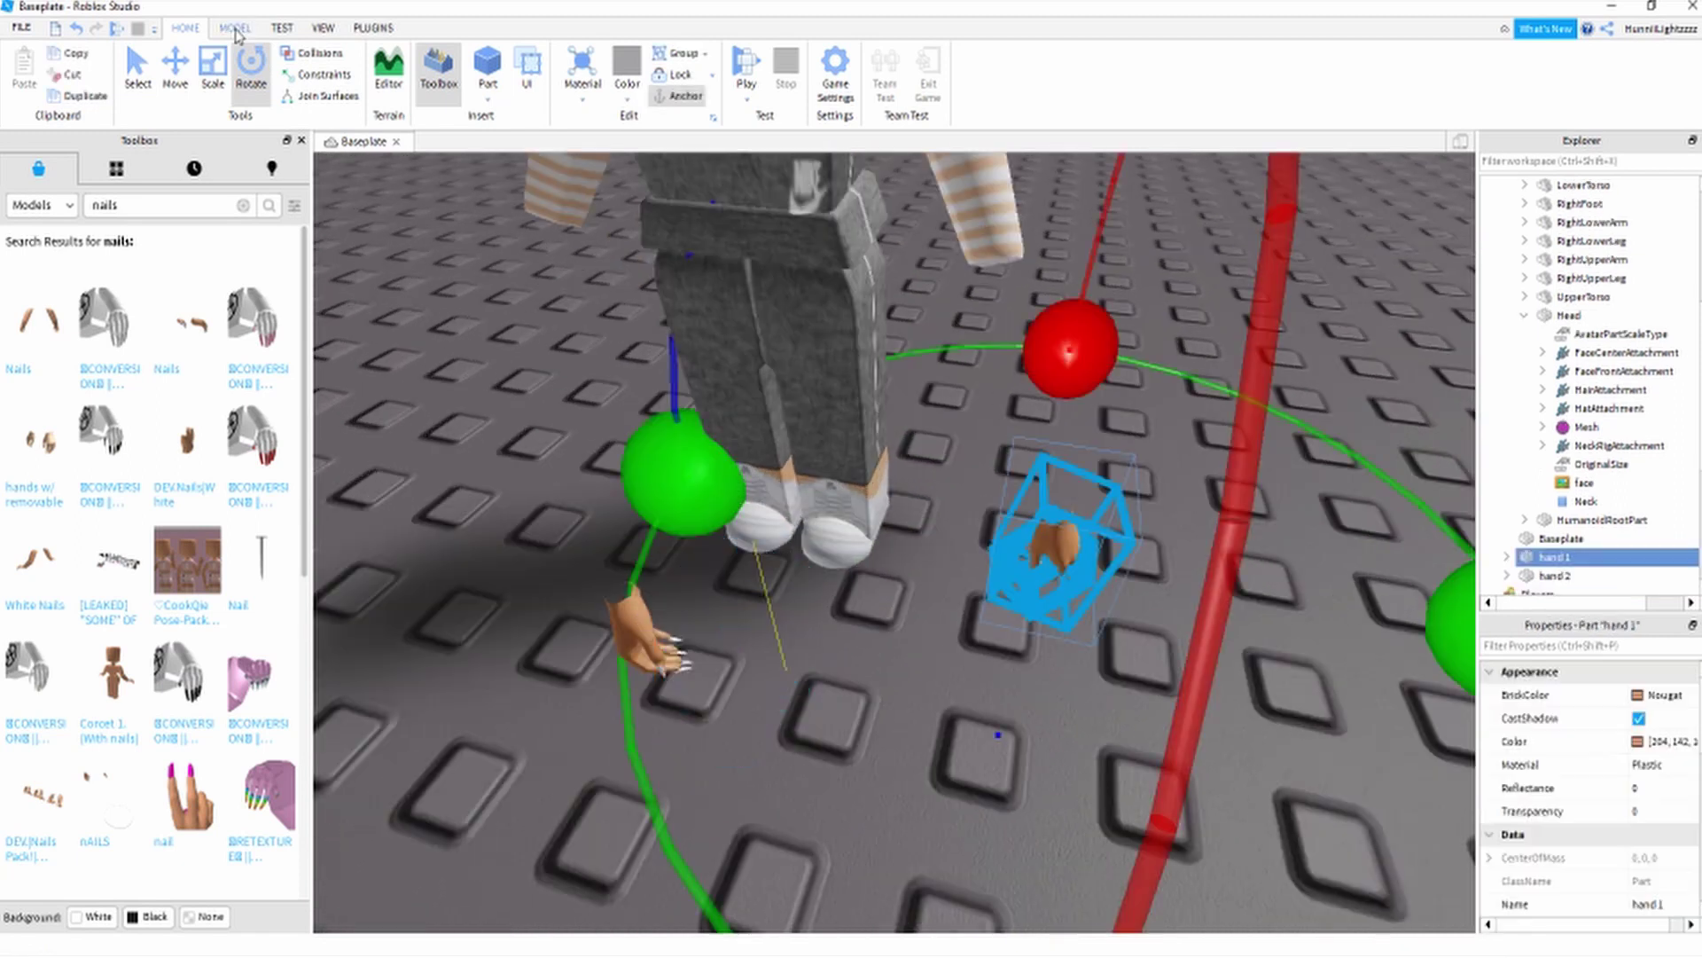
click(235, 29)
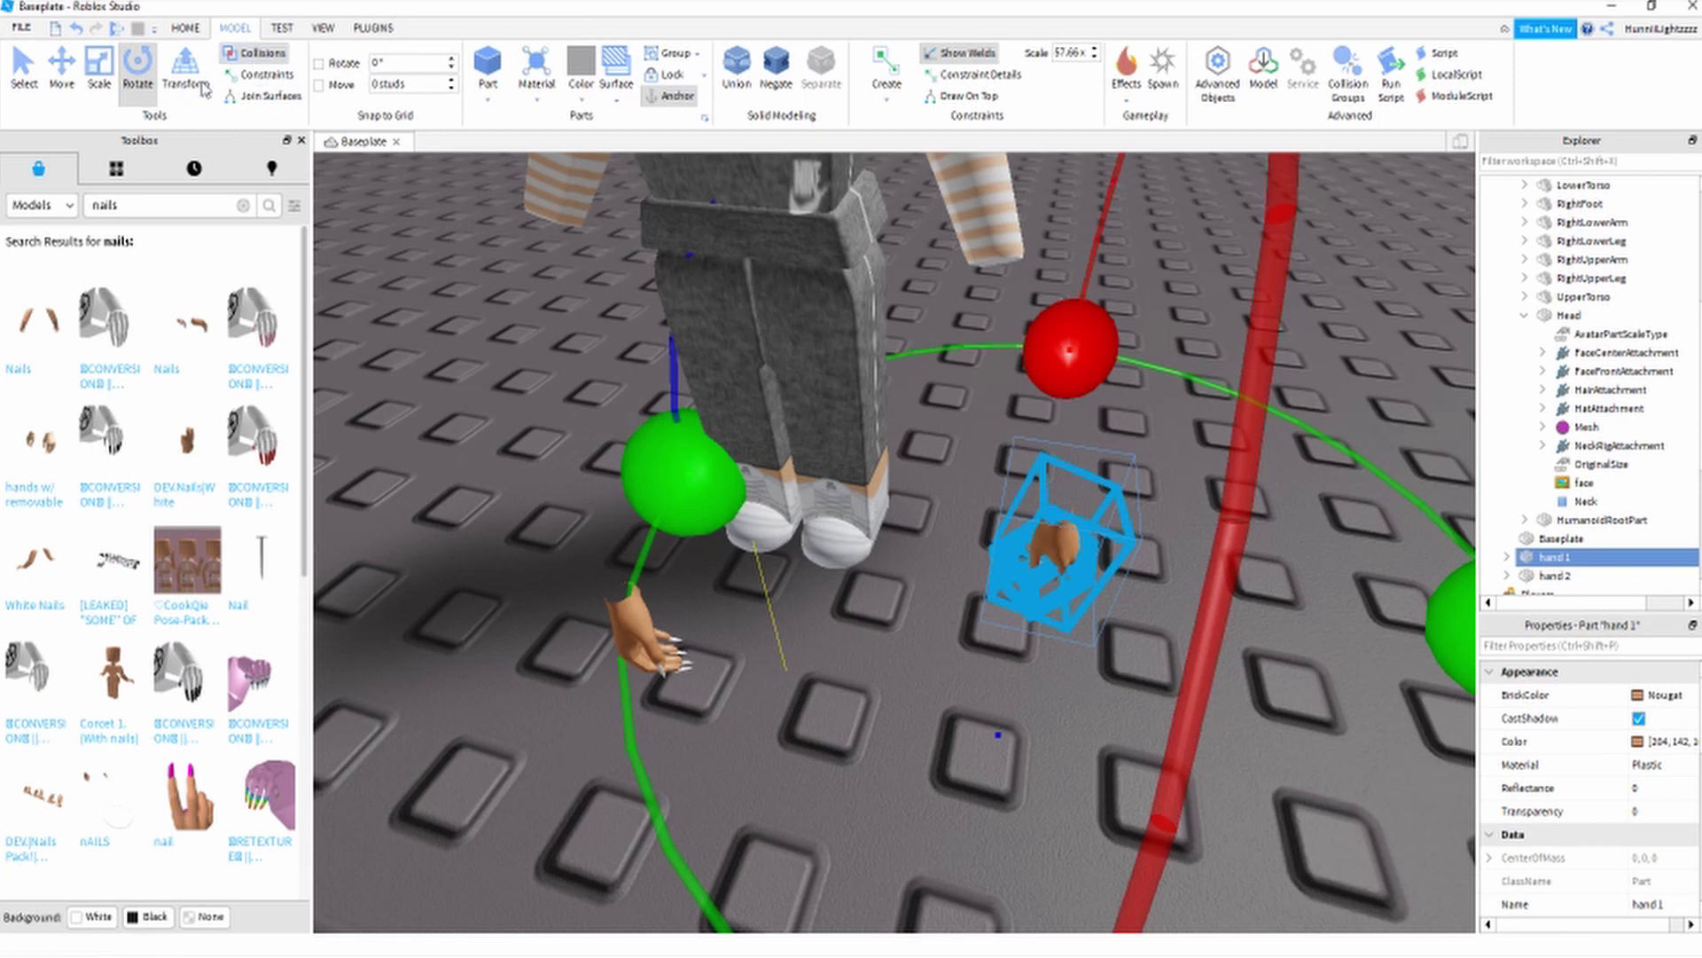
click(80, 77)
right_drag(930, 567, 923, 494)
drag(1044, 377, 1136, 171)
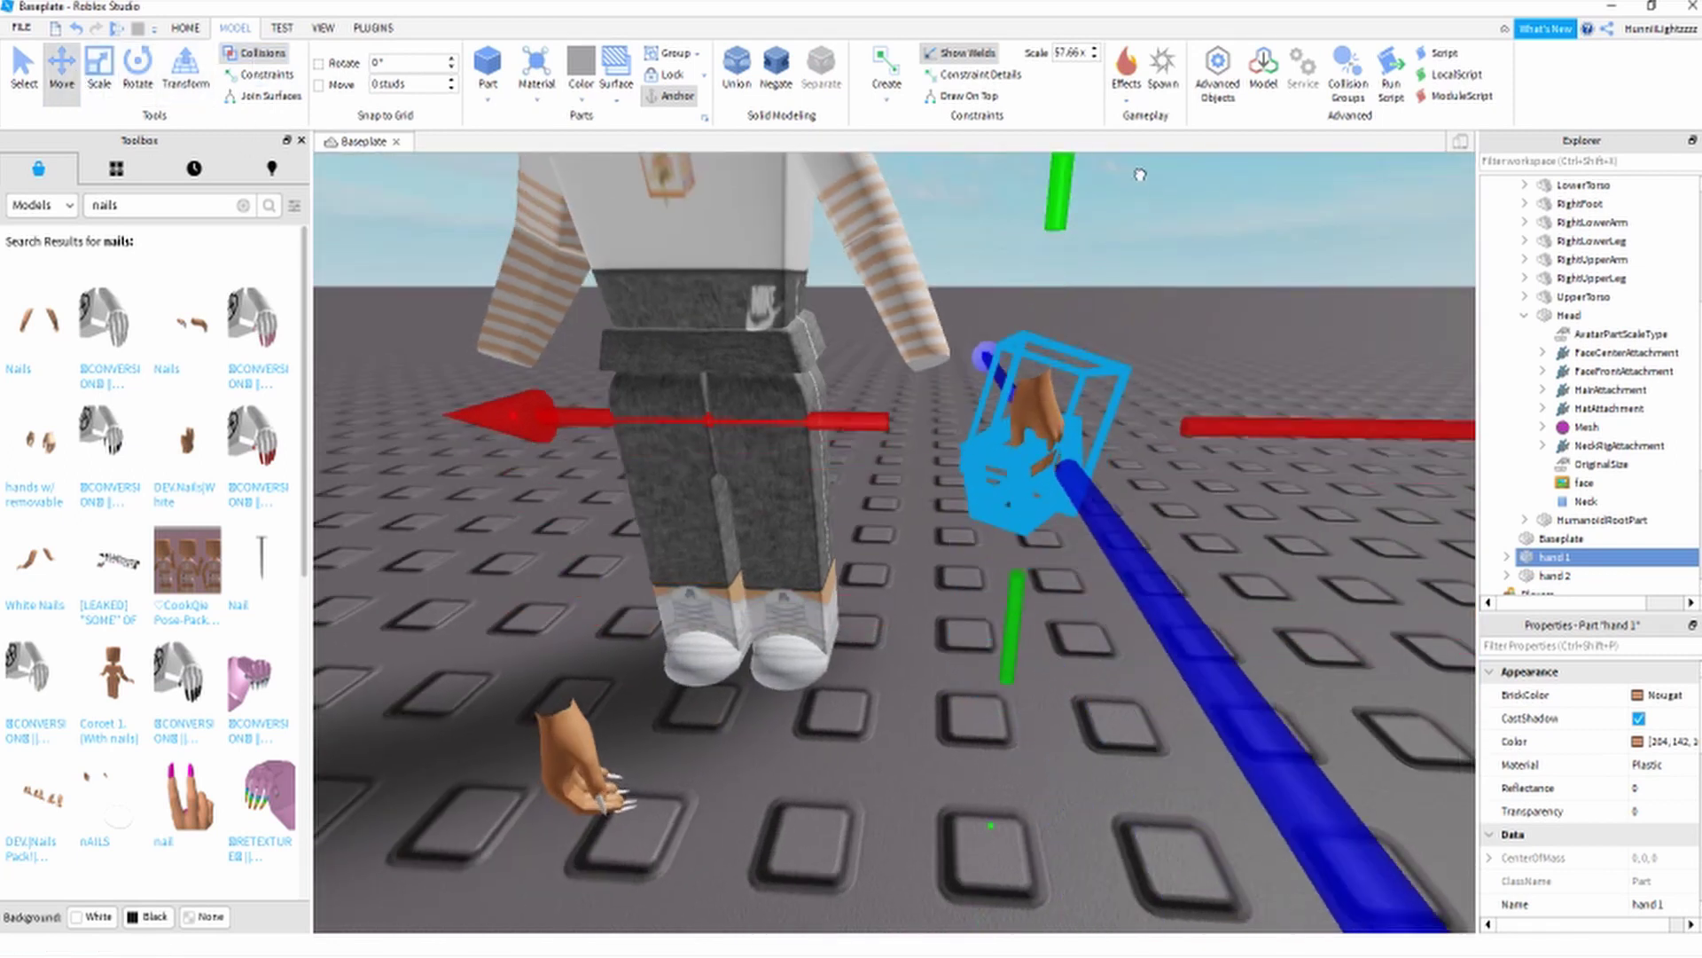
drag(836, 410, 788, 391)
- Turn off Collisions and slide hand 1 sideways beneath the end of the left forearm
right_drag(1055, 406, 967, 417)
drag(1314, 470, 1099, 397)
click(259, 87)
right_drag(1077, 354, 1141, 372)
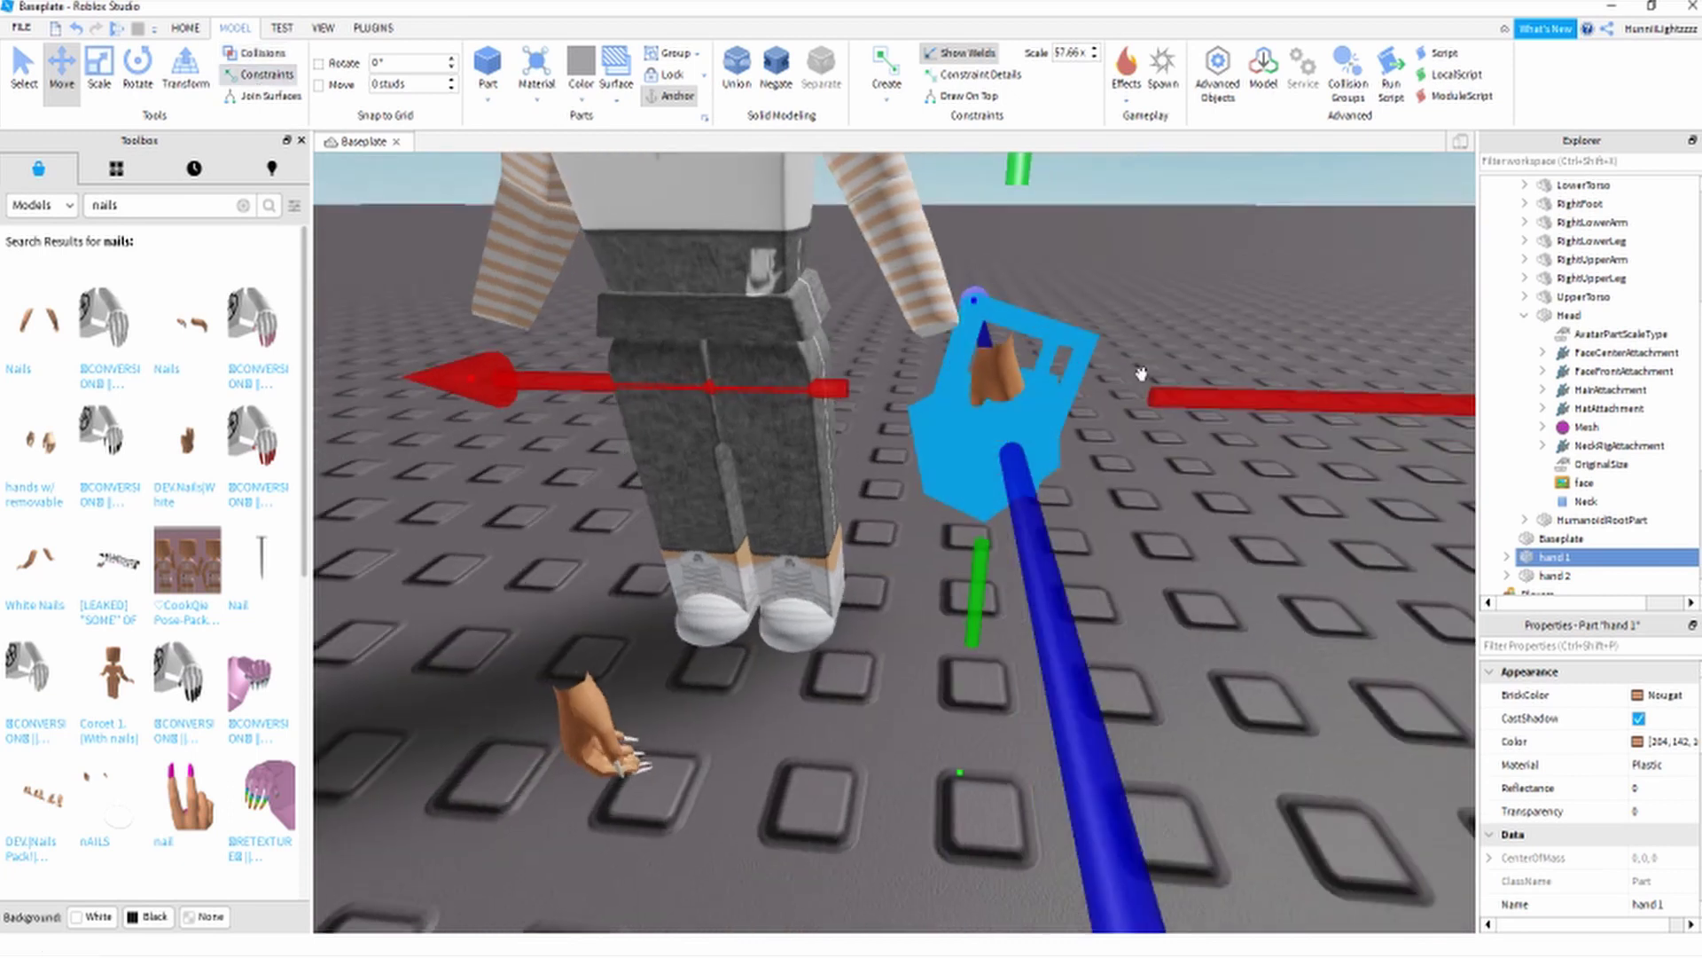
drag(1201, 397, 1467, 380)
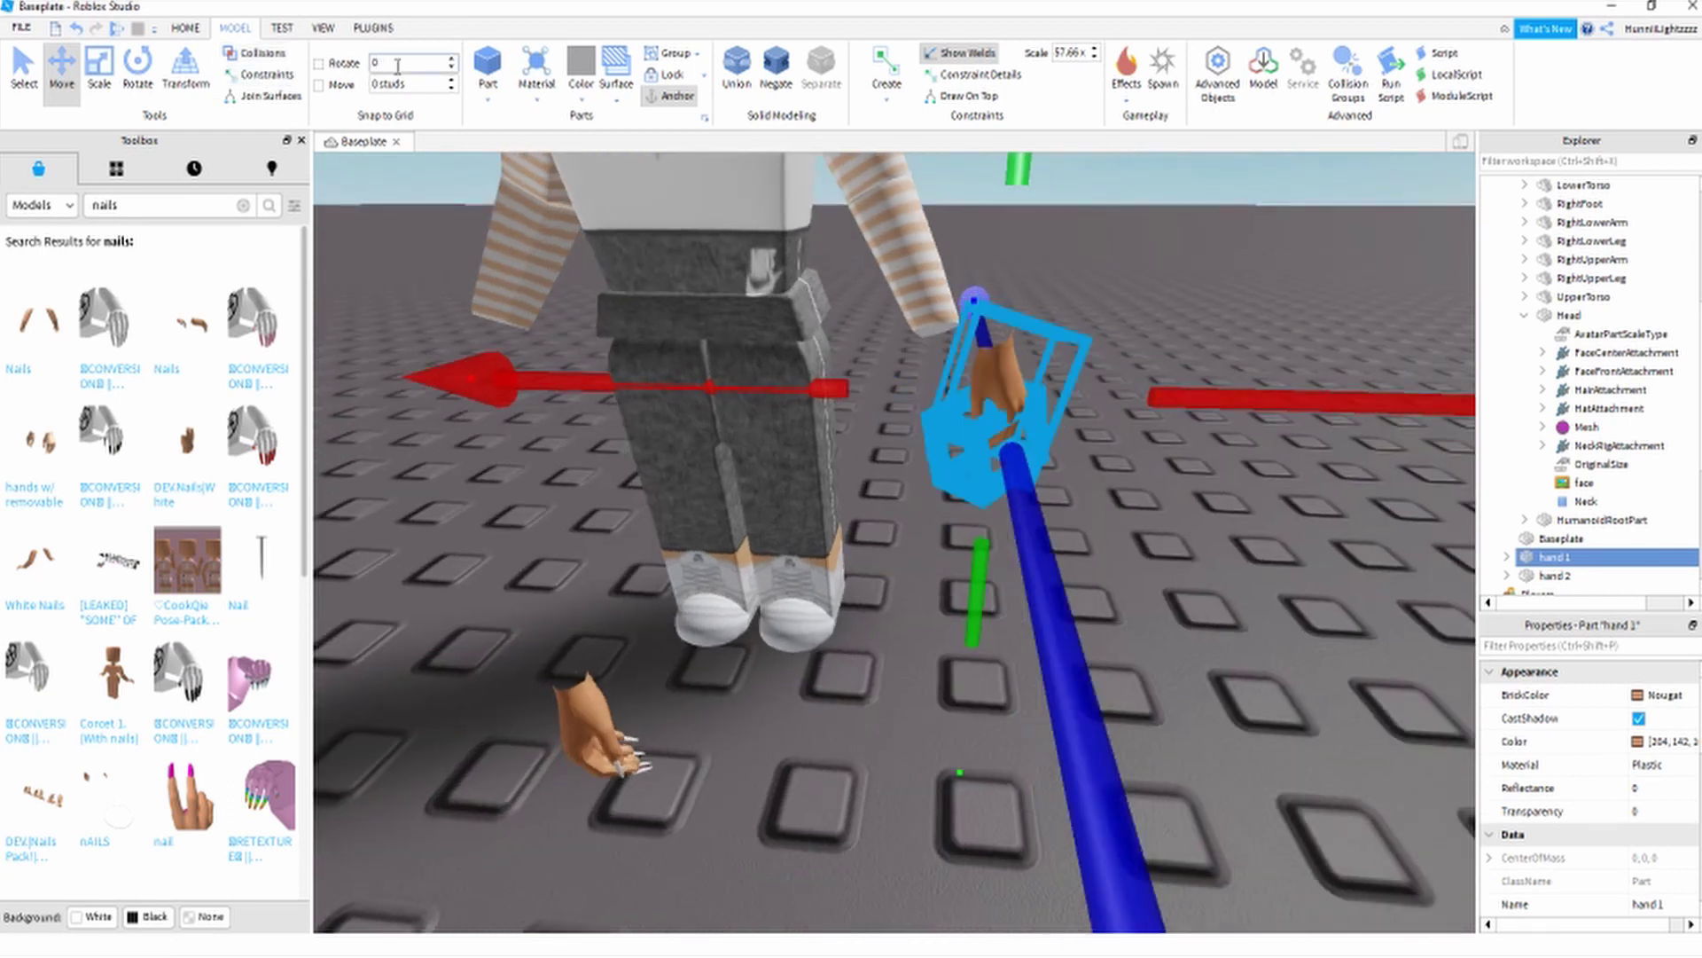
right_drag(892, 355, 1108, 383)
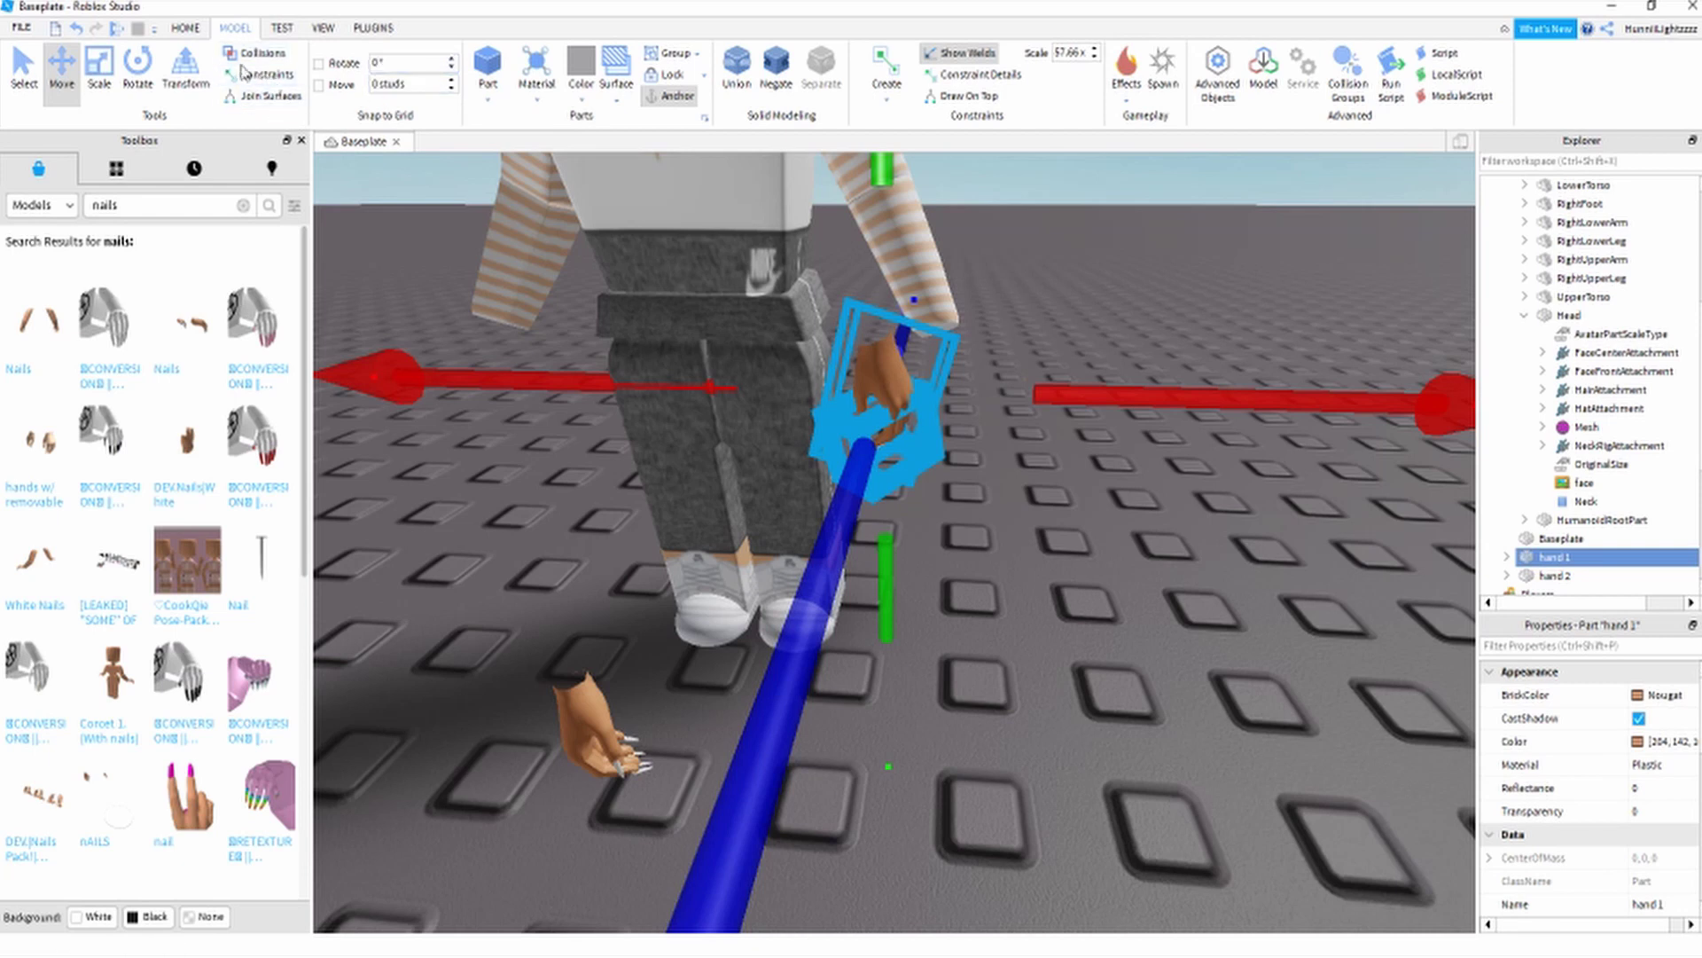
- Fine-tune the position of hand 1 so that its wrist meets the end of the left forearm
click(182, 33)
right_drag(957, 302, 940, 314)
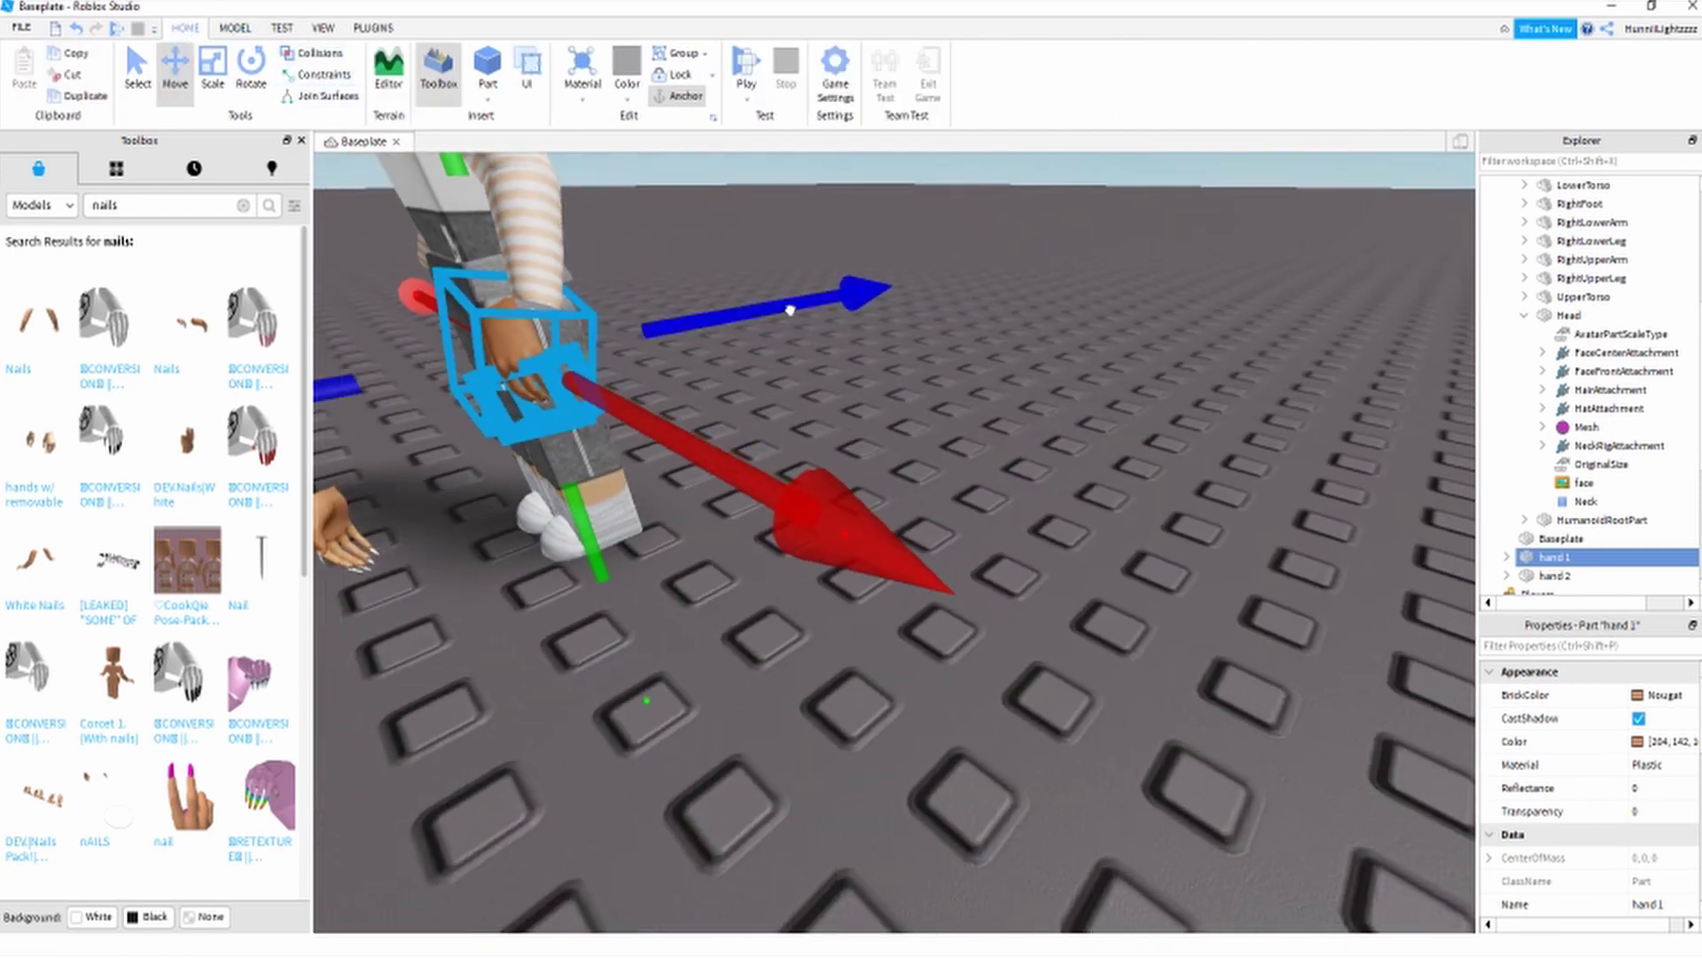
drag(790, 308, 772, 324)
drag(725, 405, 734, 398)
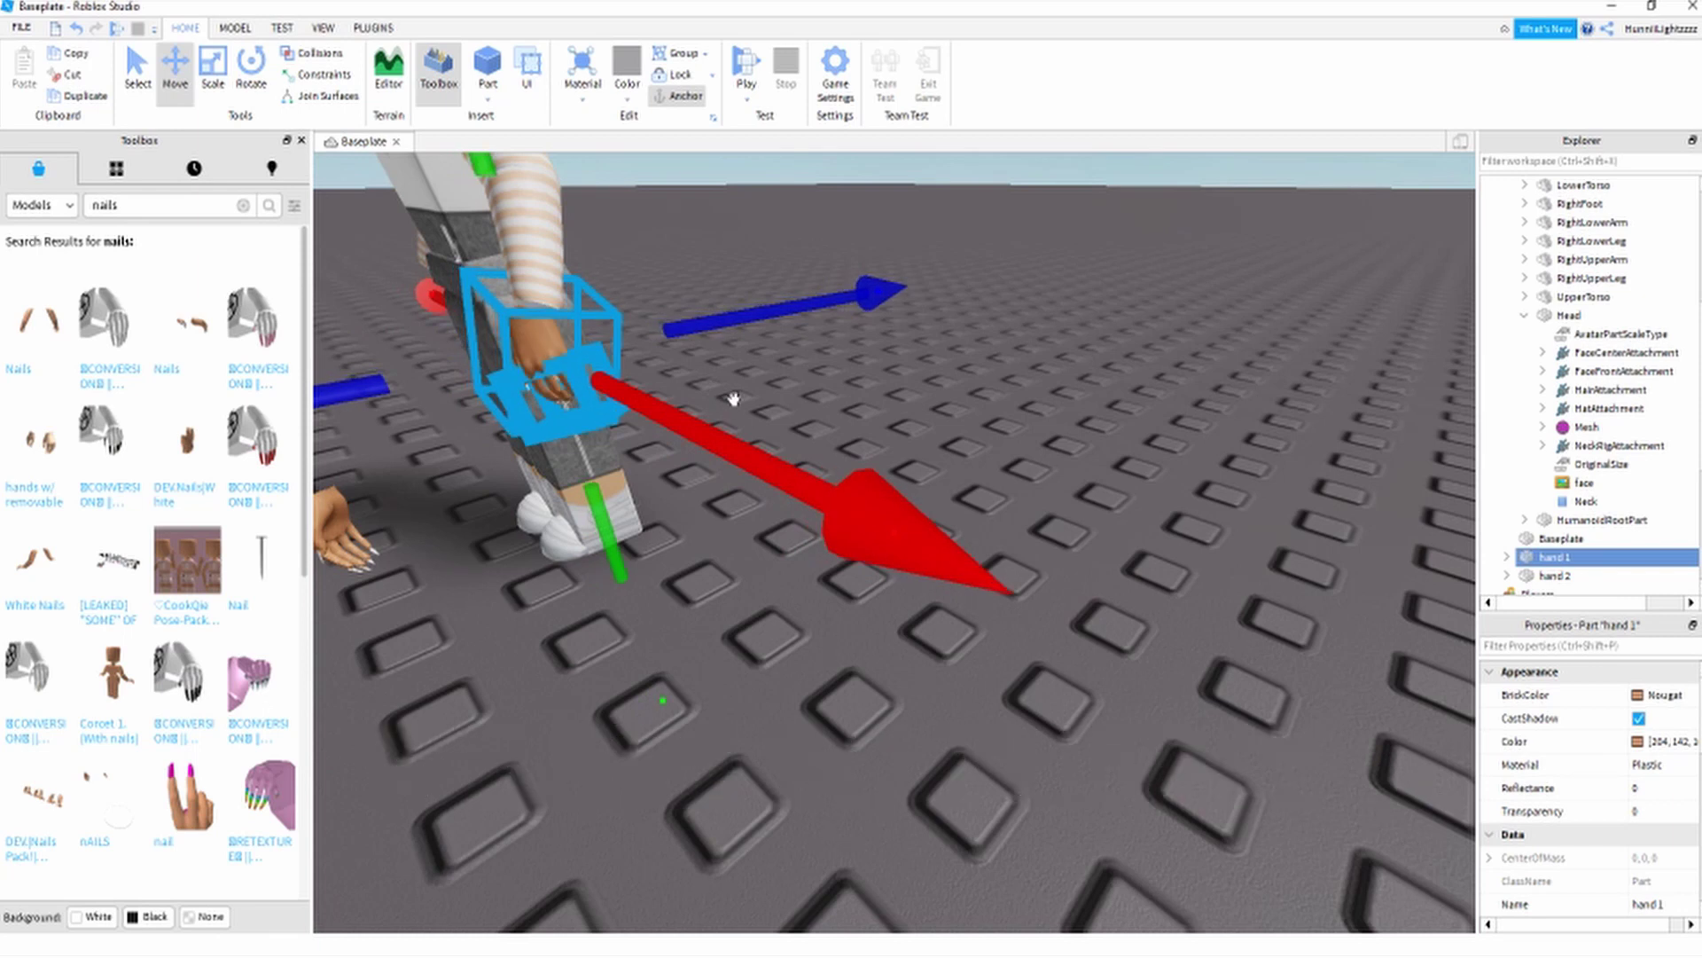
right_drag(816, 338, 687, 390)
click(251, 71)
right_drag(503, 206, 620, 266)
right_drag(1262, 574, 1268, 399)
click(175, 71)
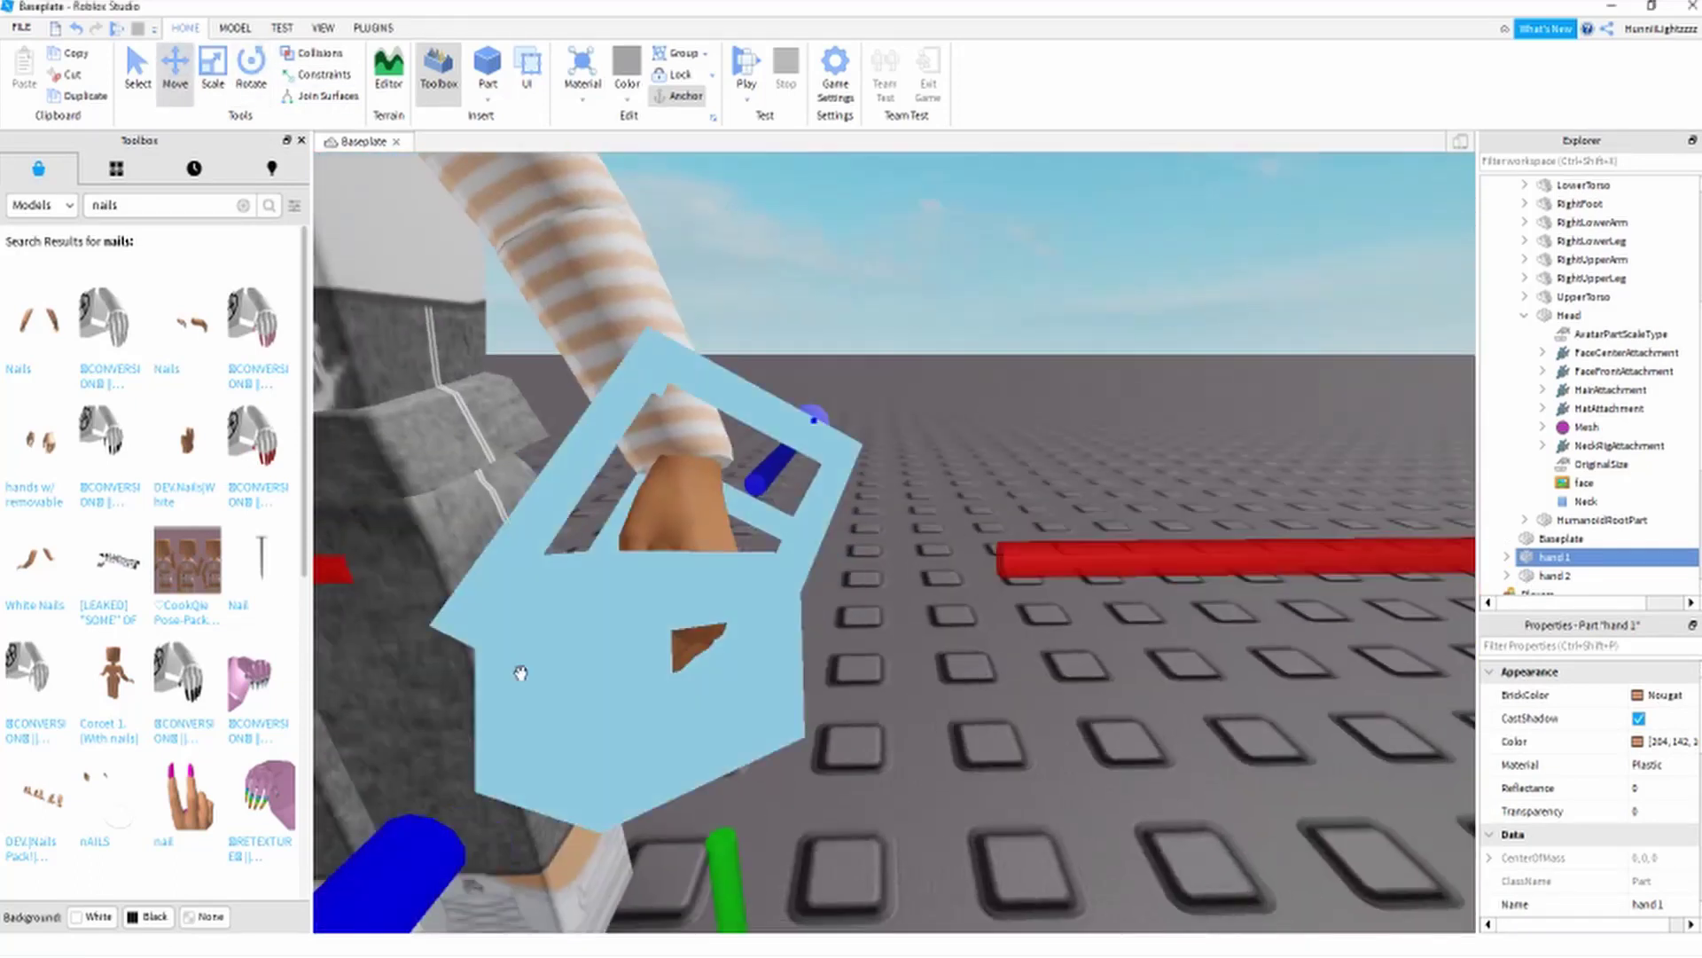
click(770, 480)
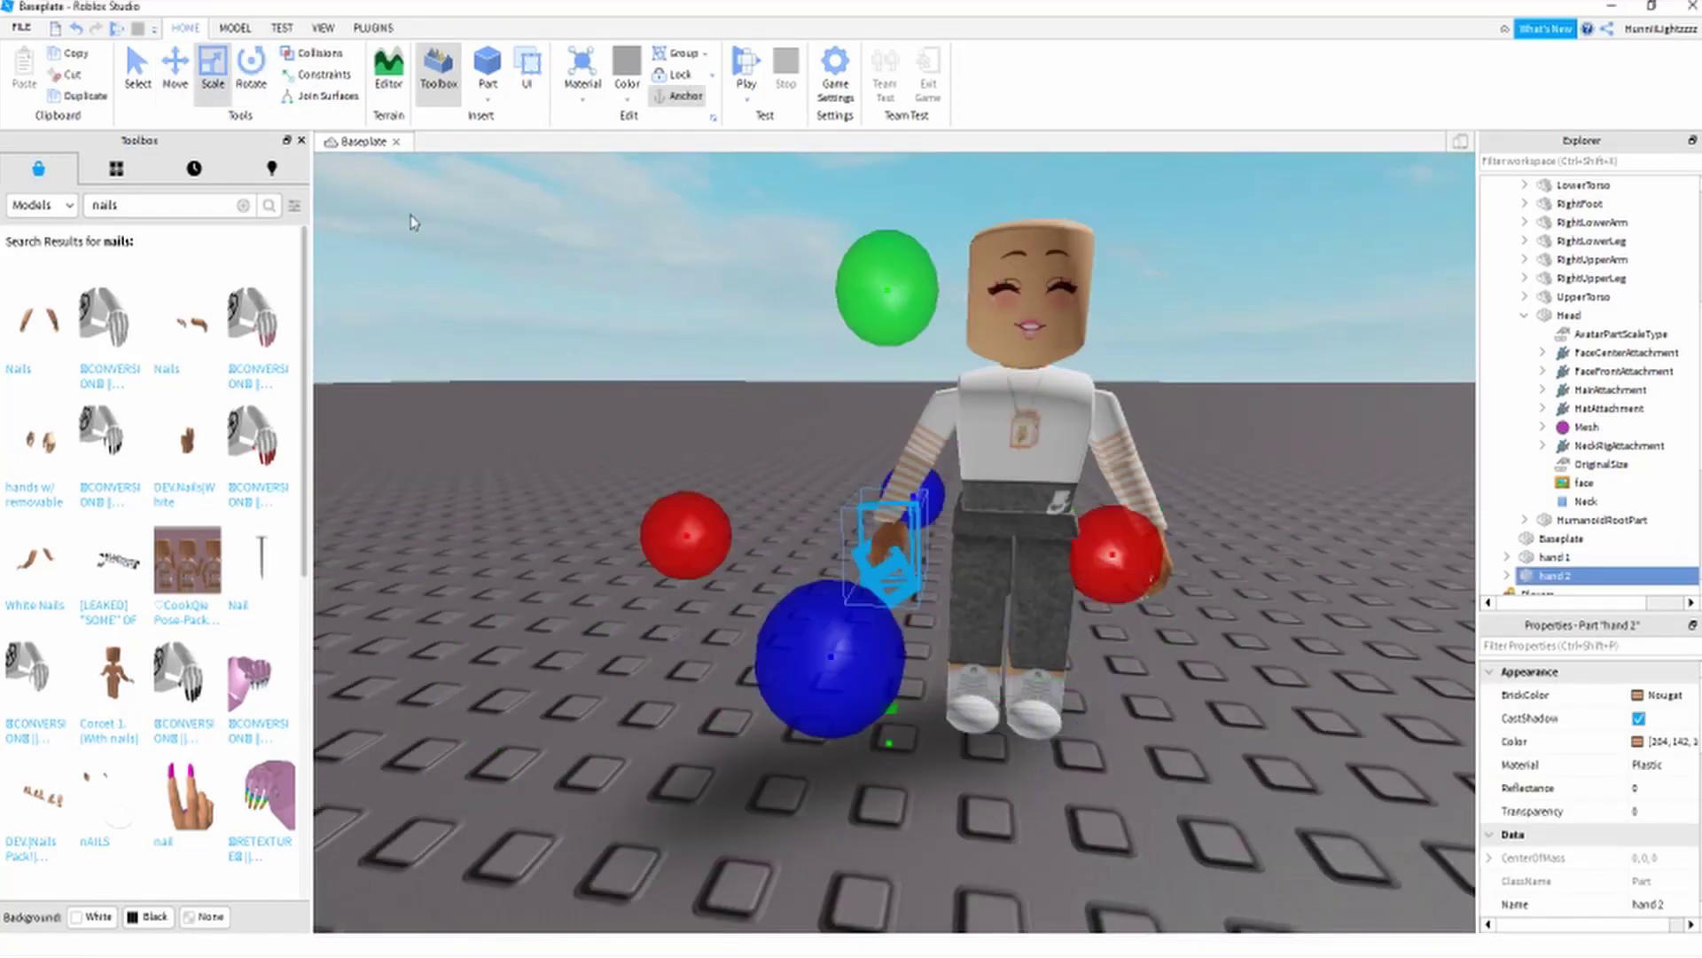
- Examine from near and far how both hands fit the ends of the avatar's arms
click(1334, 543)
scroll(1335, 543, up, 2)
right_drag(1335, 542, 1334, 534)
scroll(1330, 534, down, 5)
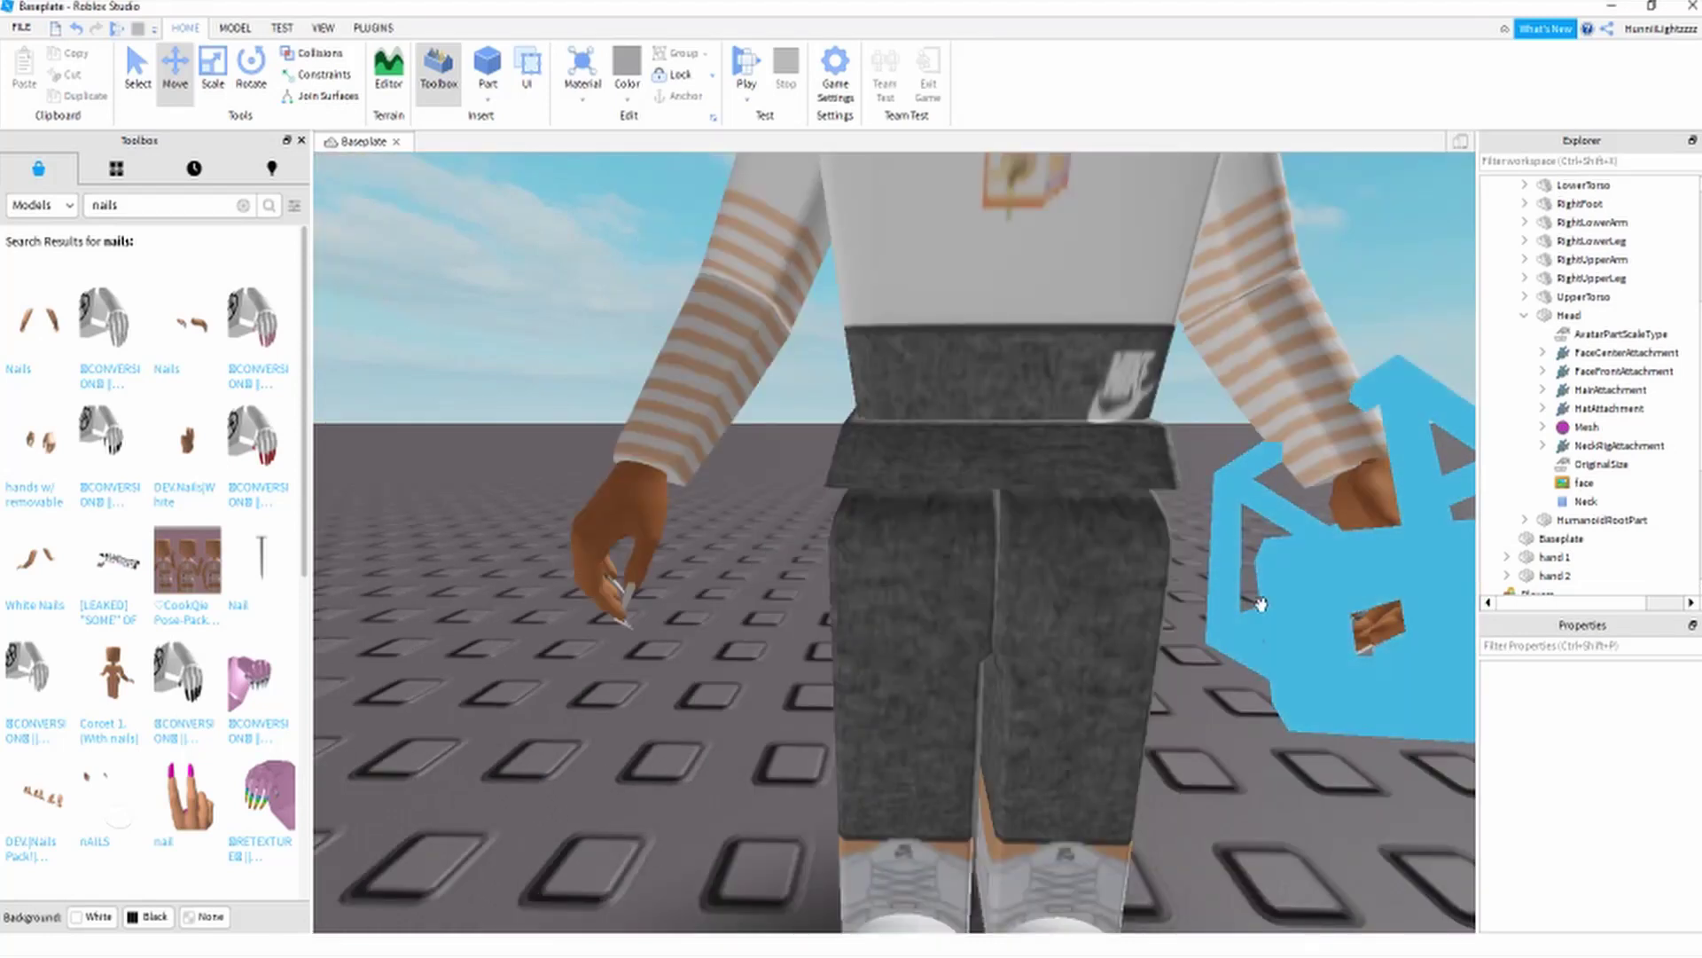
scroll(1174, 593, down, 5)
scroll(1258, 579, up, 5)
scroll(1258, 579, down, 5)
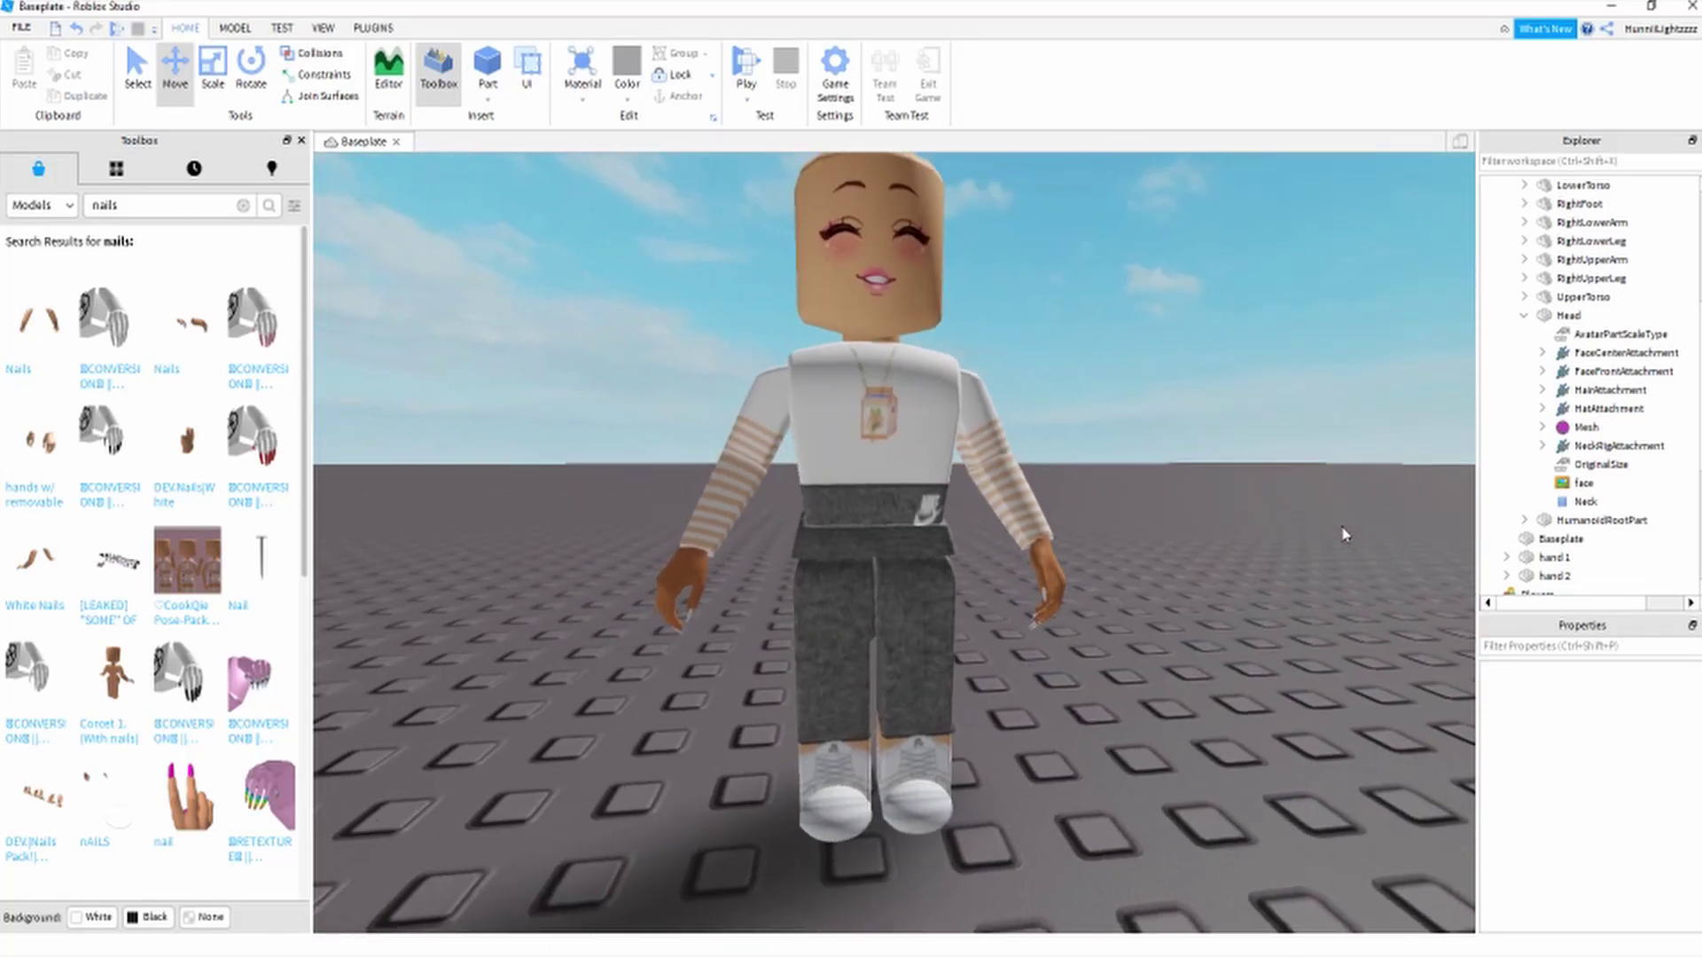
scroll(1258, 576, up, 5)
scroll(1285, 558, down, 5)
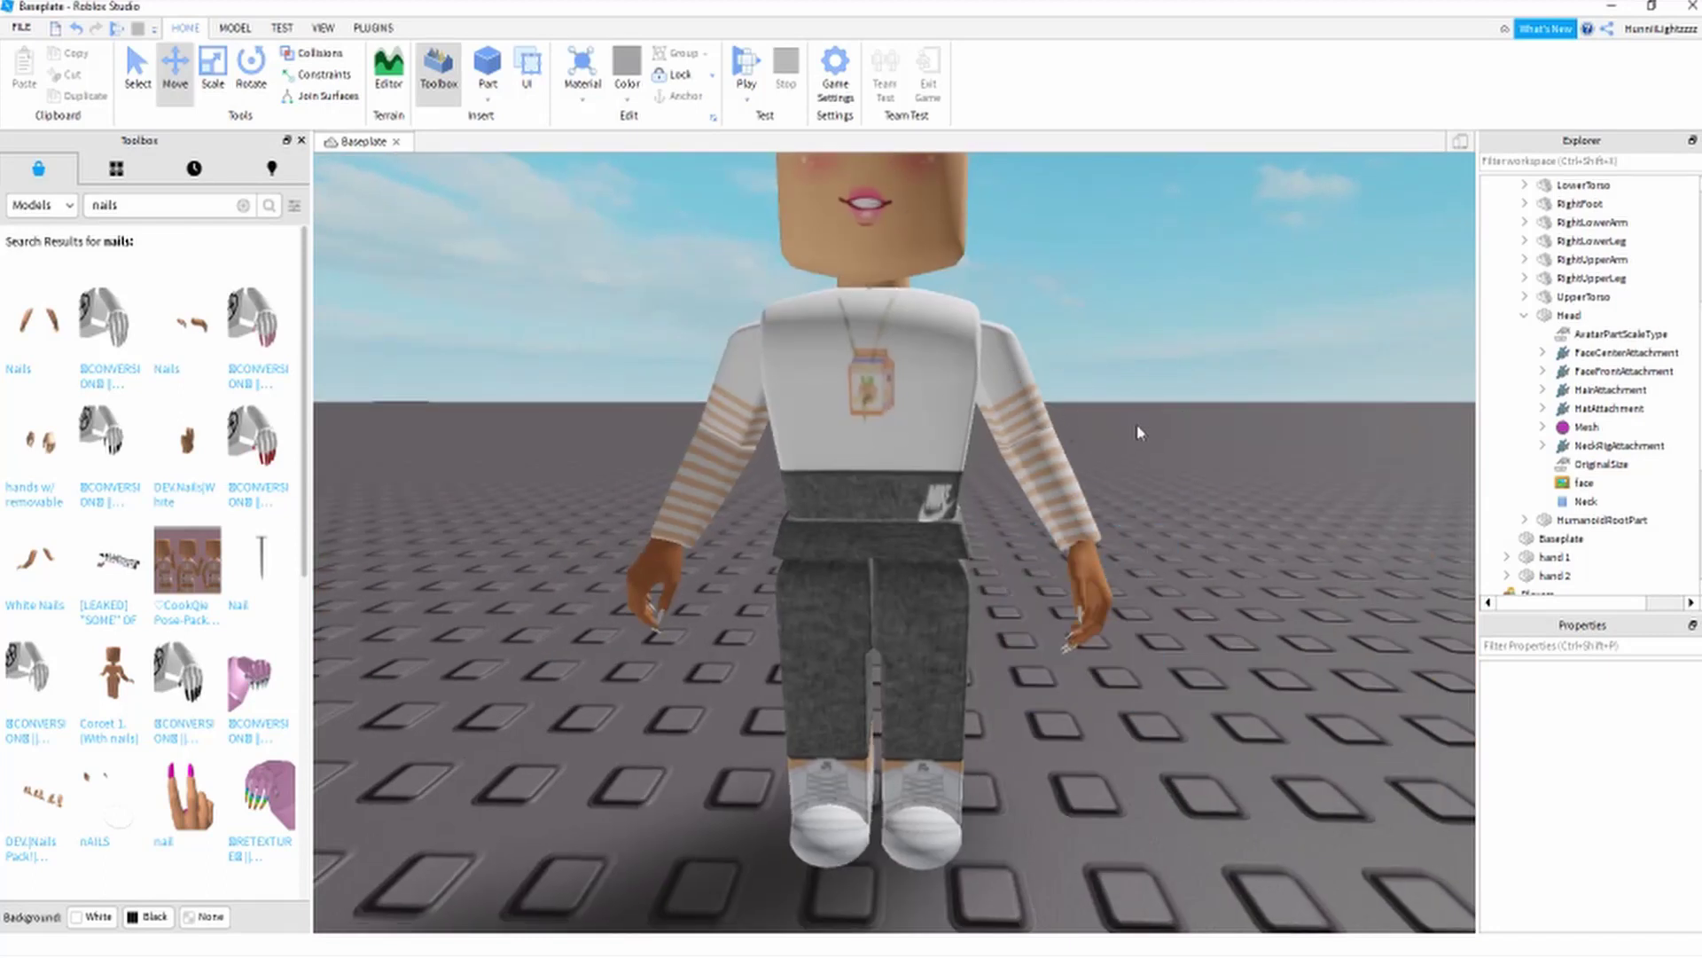
scroll(1153, 444, up, 5)
- Set the BrickColor of hand 1 and hand 2 to Light orange and compare it with the left lower arm
click(1136, 549)
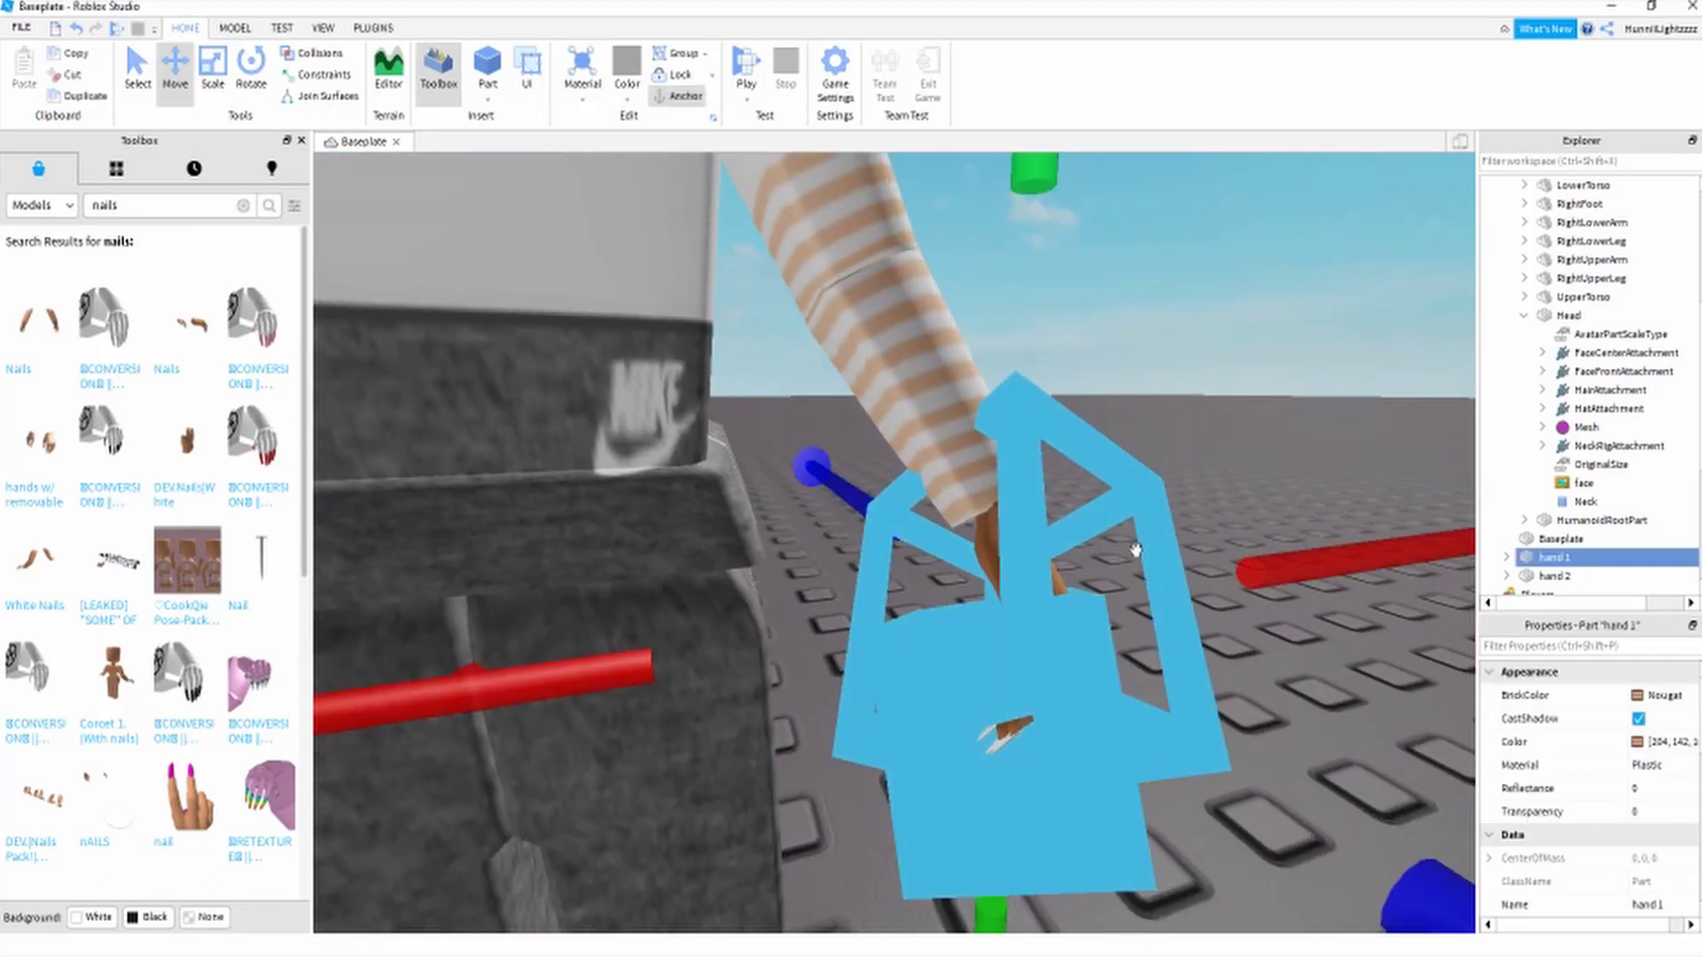
scroll(1135, 550, down, 5)
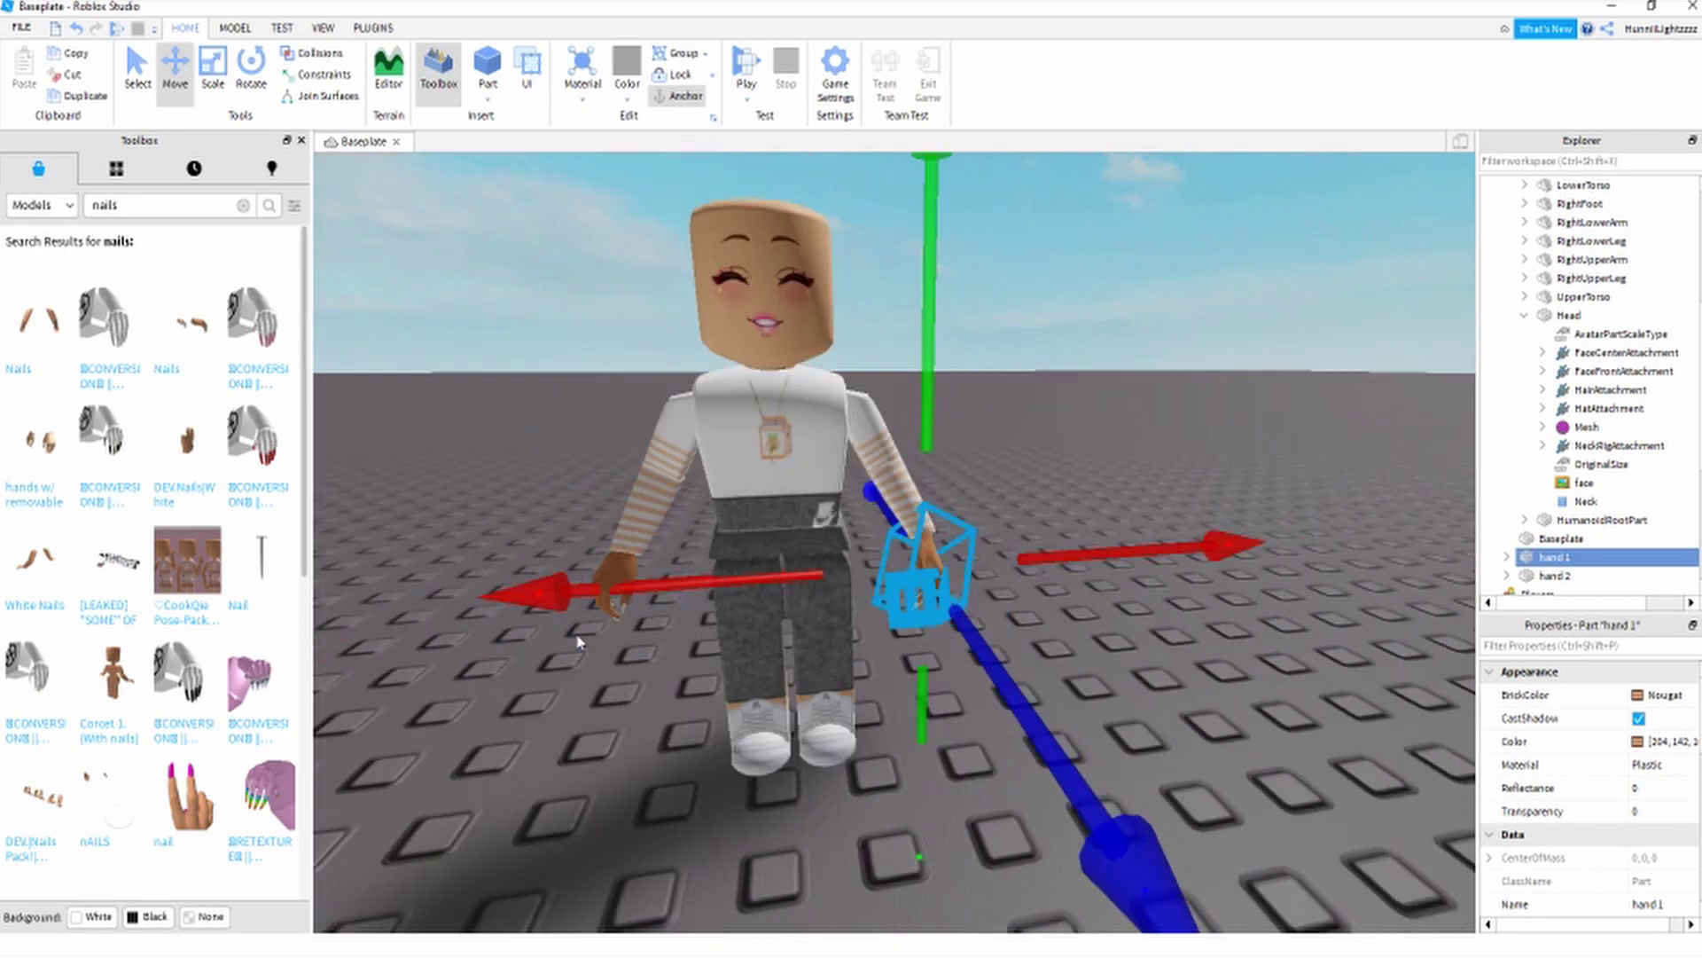
shift+click(589, 632)
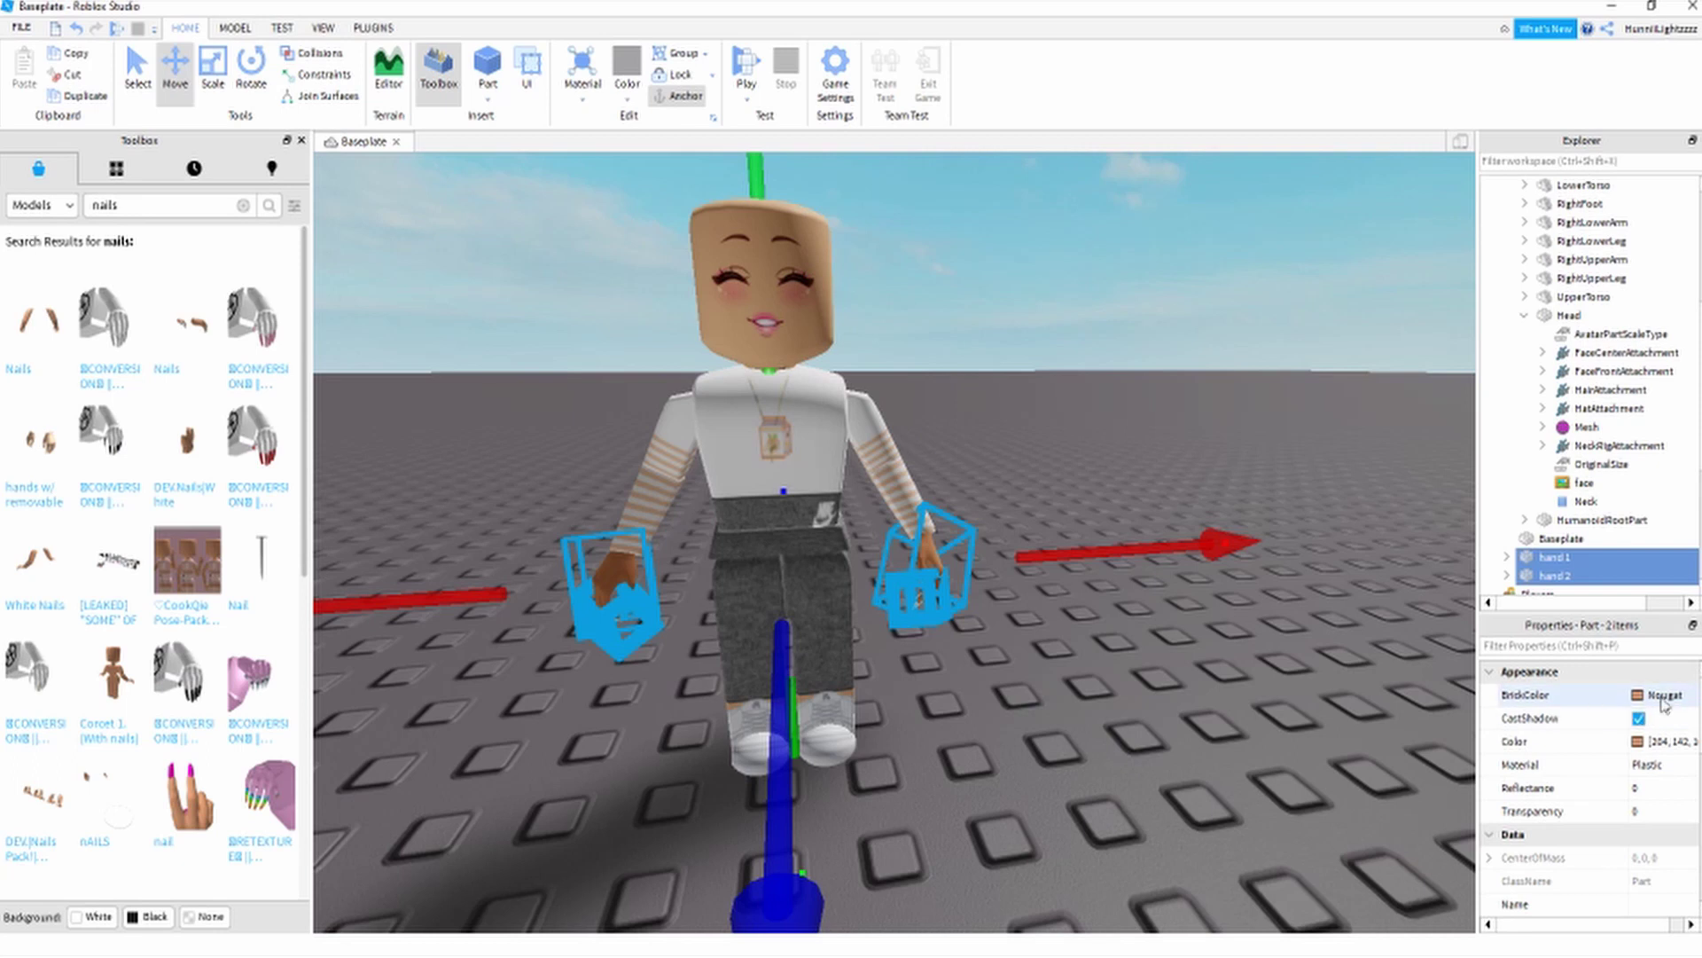
click(1658, 695)
click(1596, 572)
click(1082, 386)
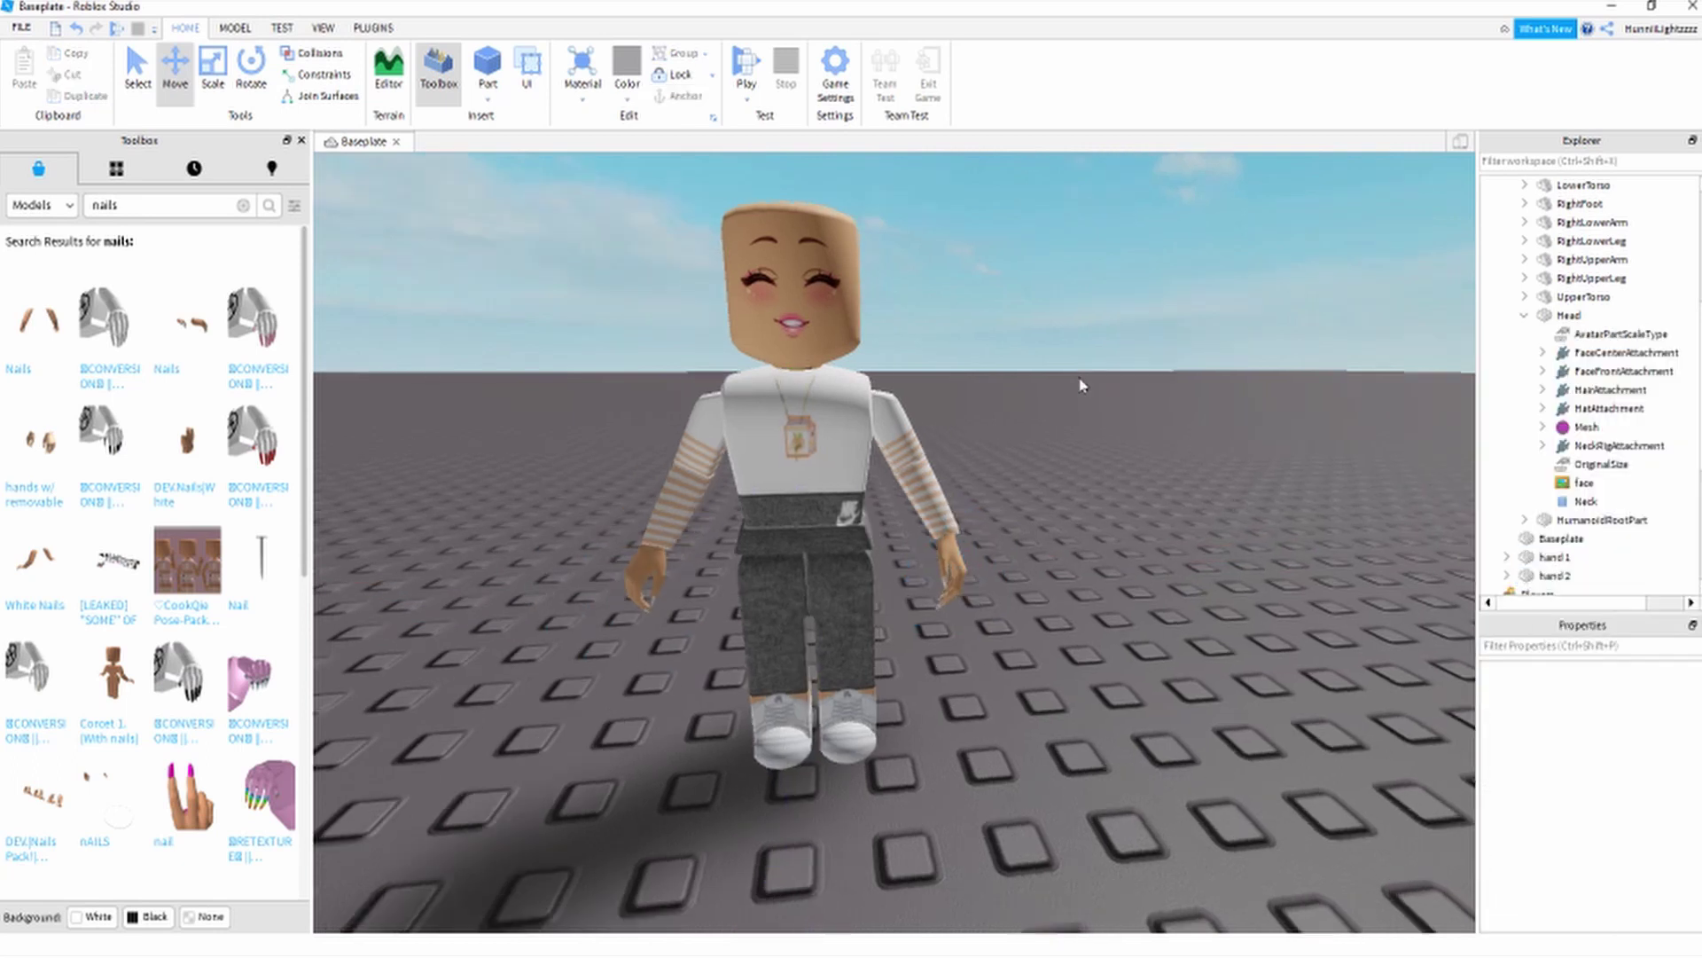
scroll(1080, 386, up, 5)
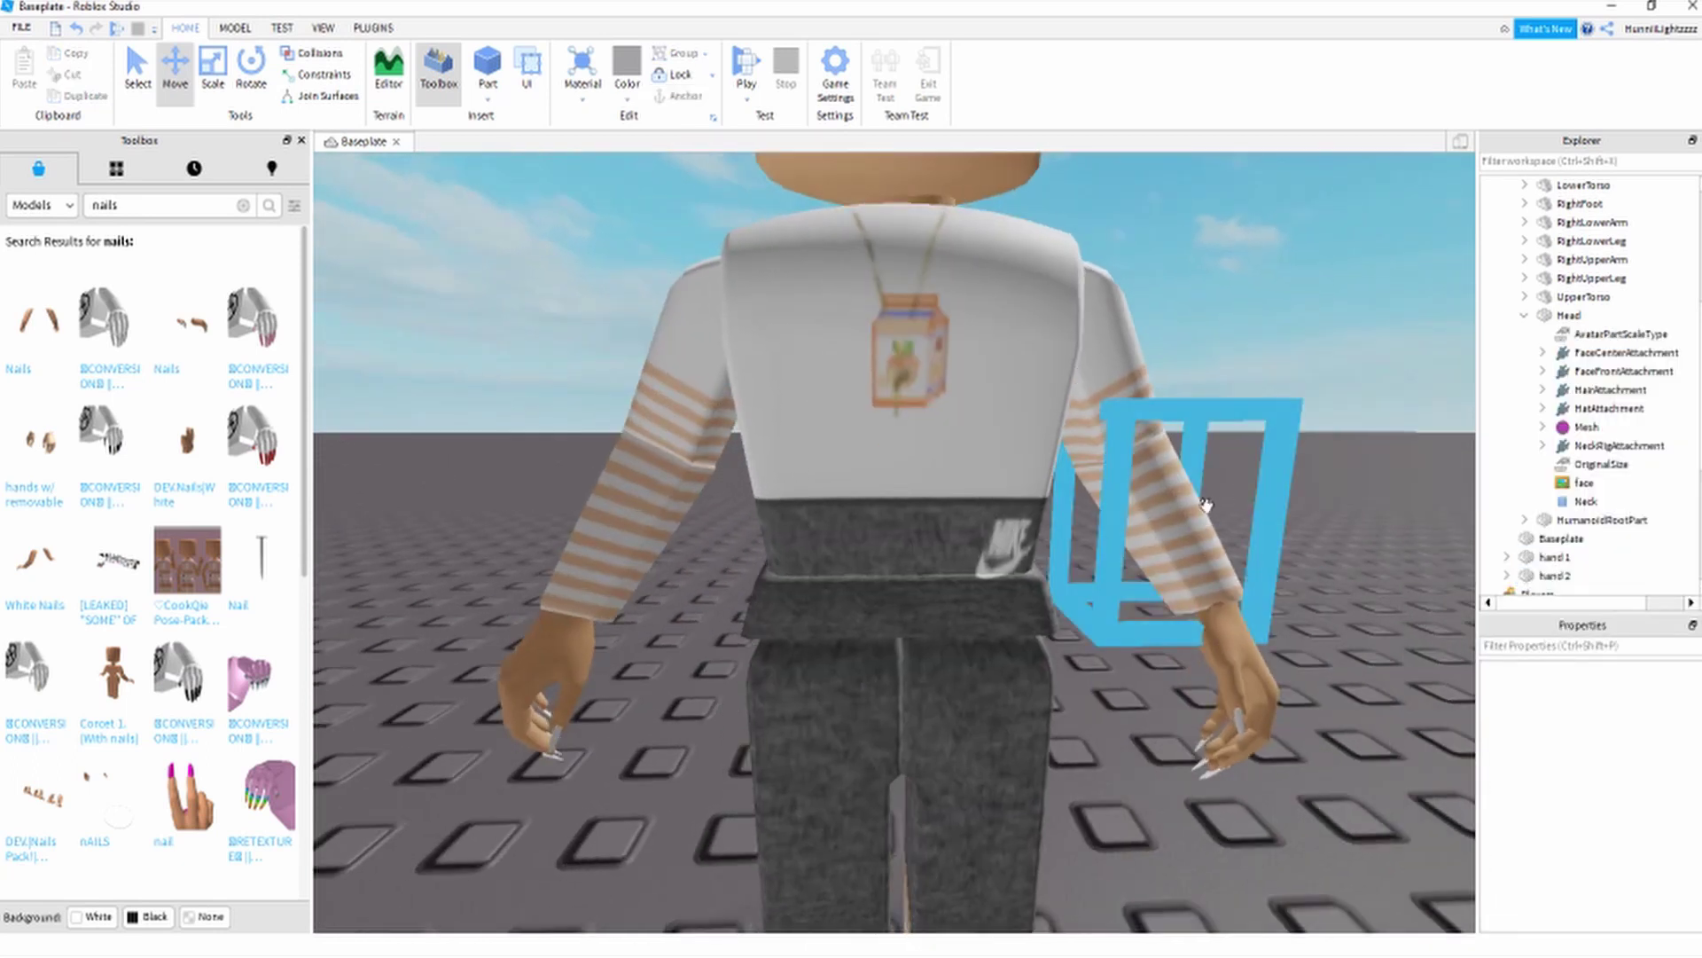
click(1210, 505)
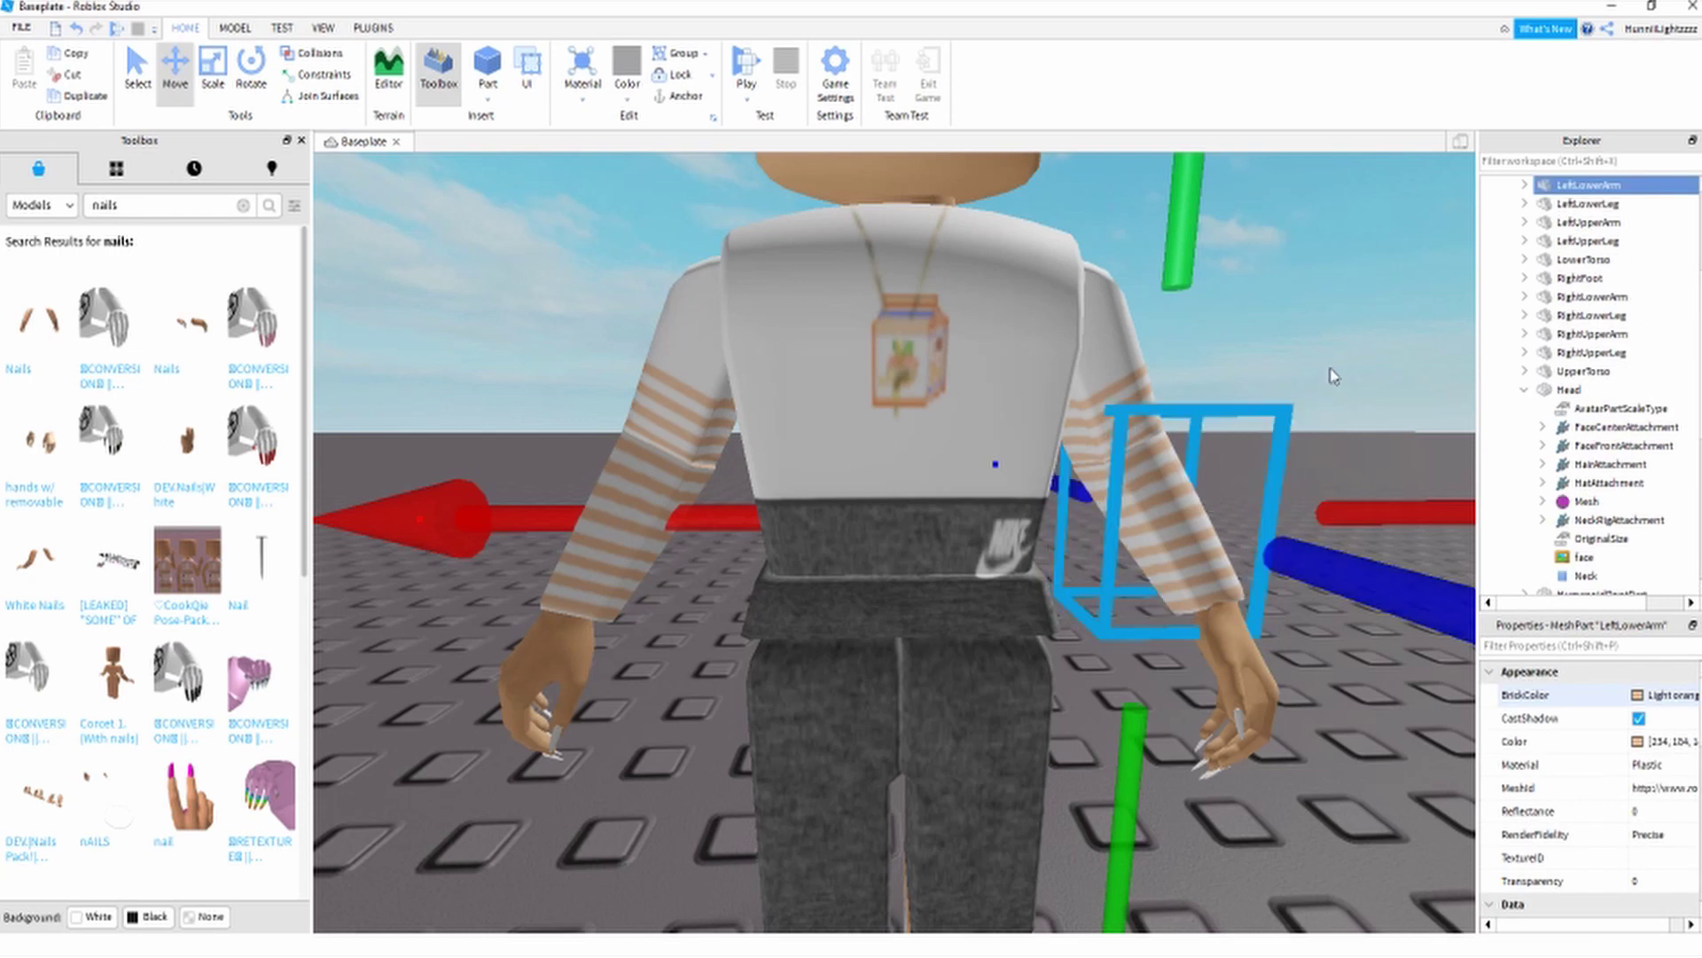
click(1351, 441)
- Delete the NAILS models from hand 1 and hand 2
scroll(1277, 369, down, 5)
scroll(1143, 727, up, 4)
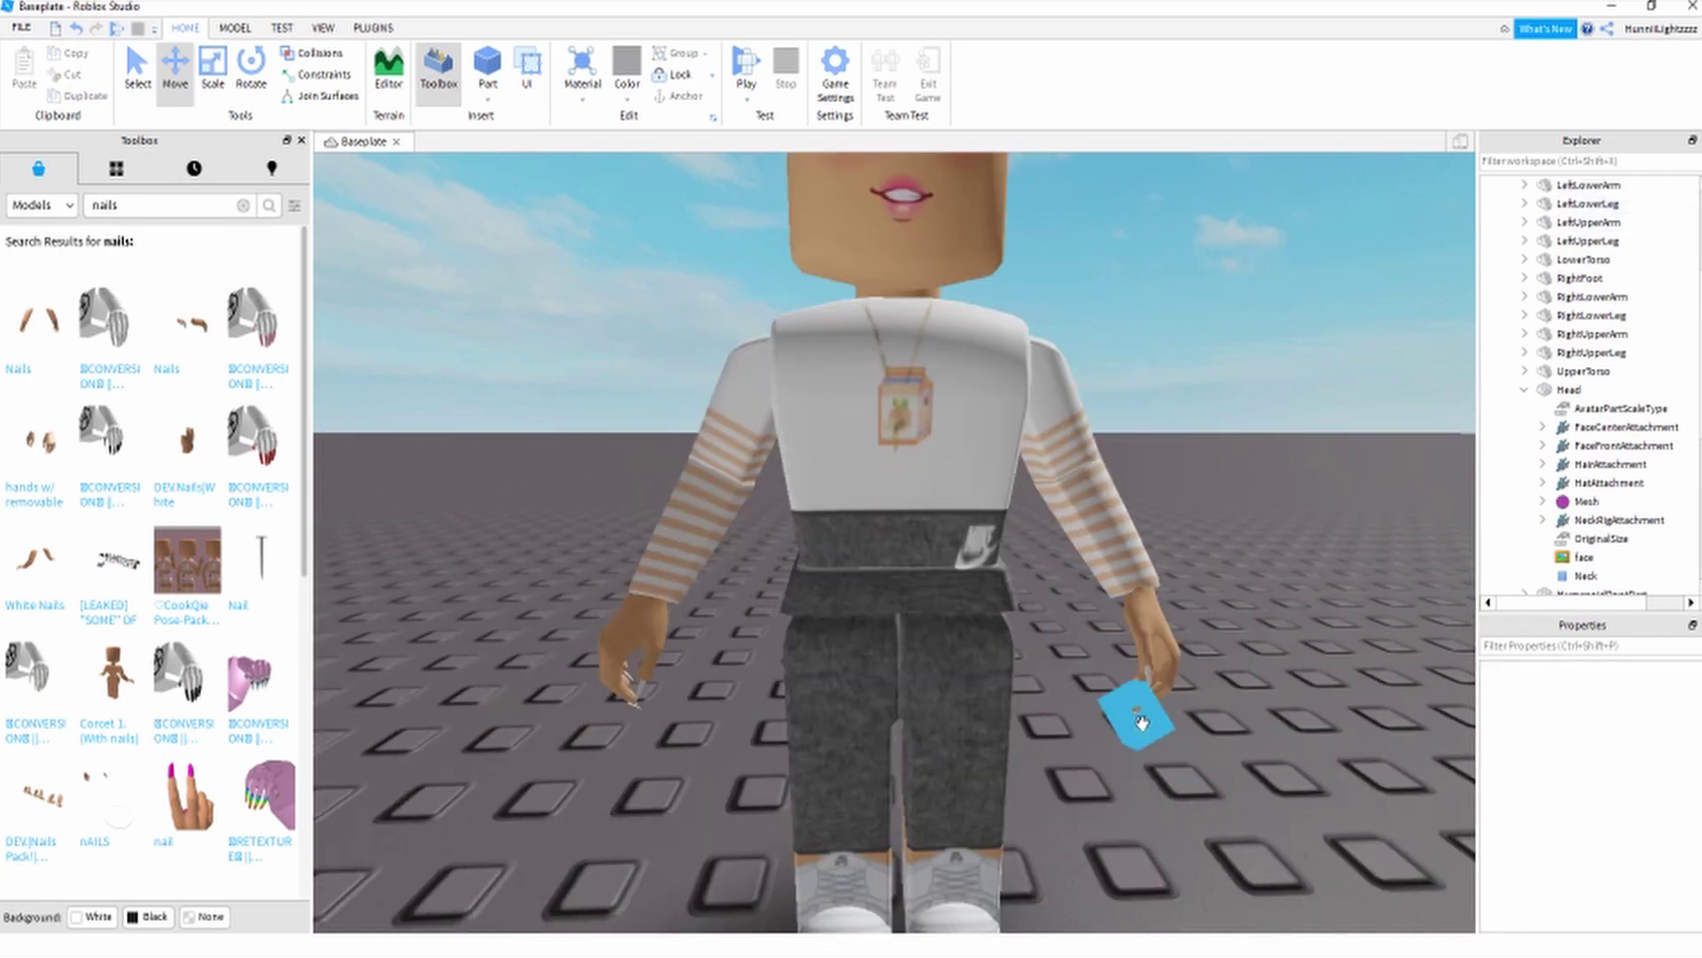
click(1141, 722)
click(1575, 558)
key(Delete)
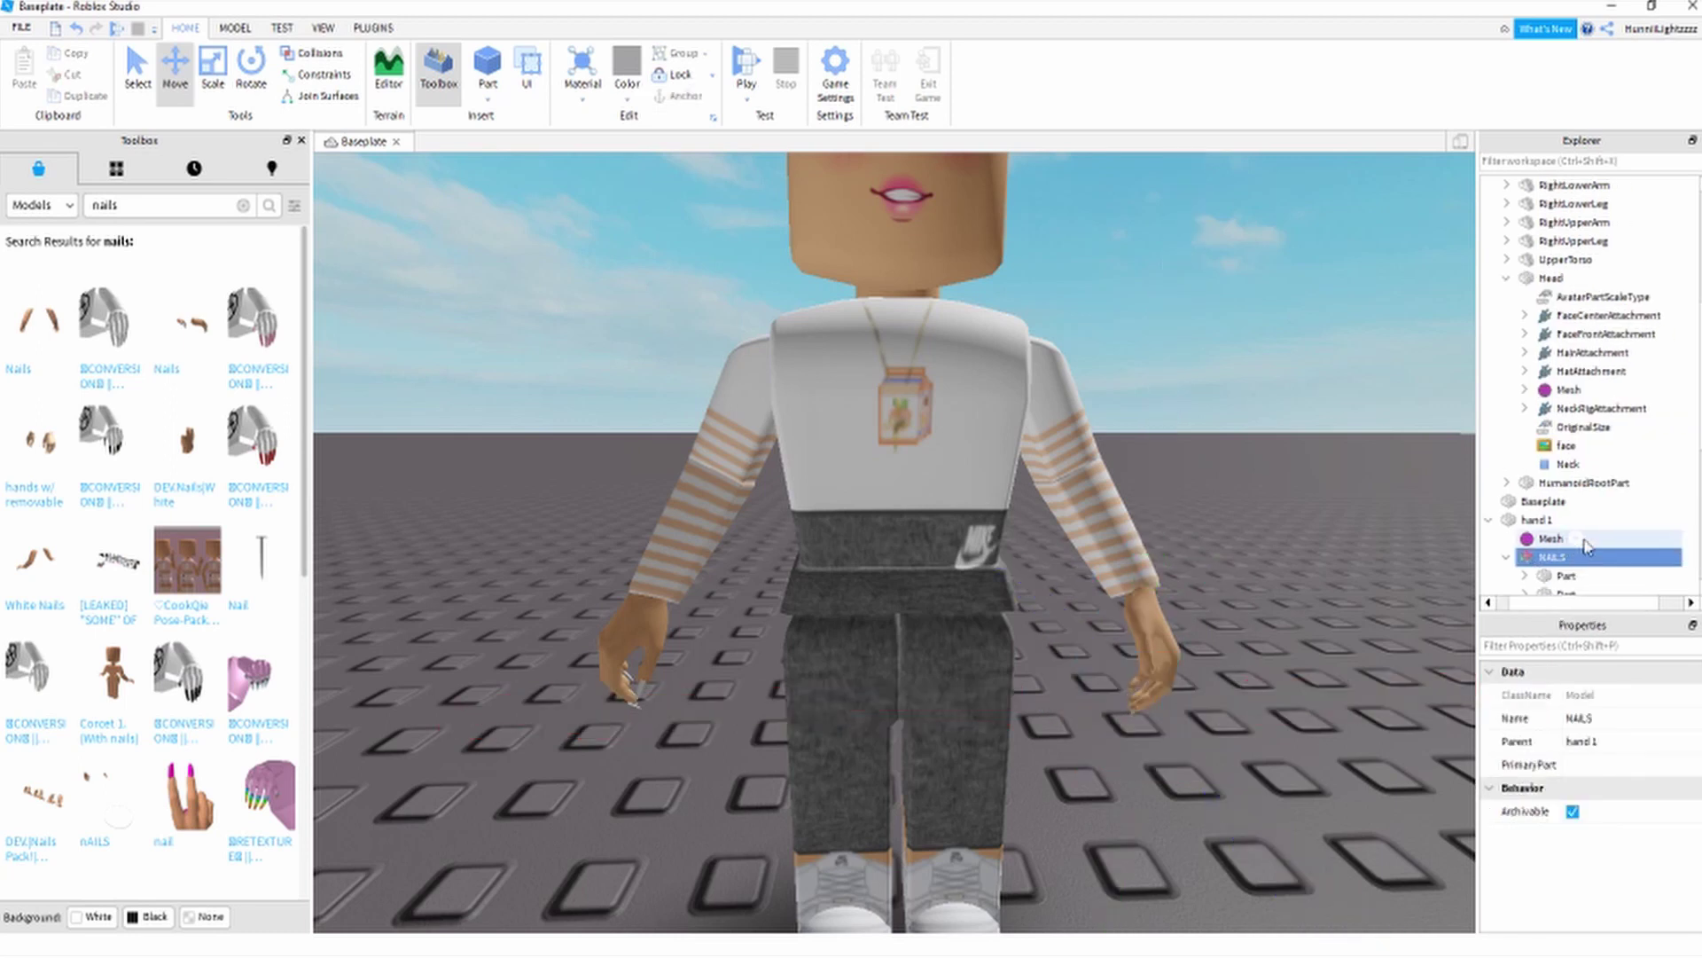
scroll(1578, 534, down, 2)
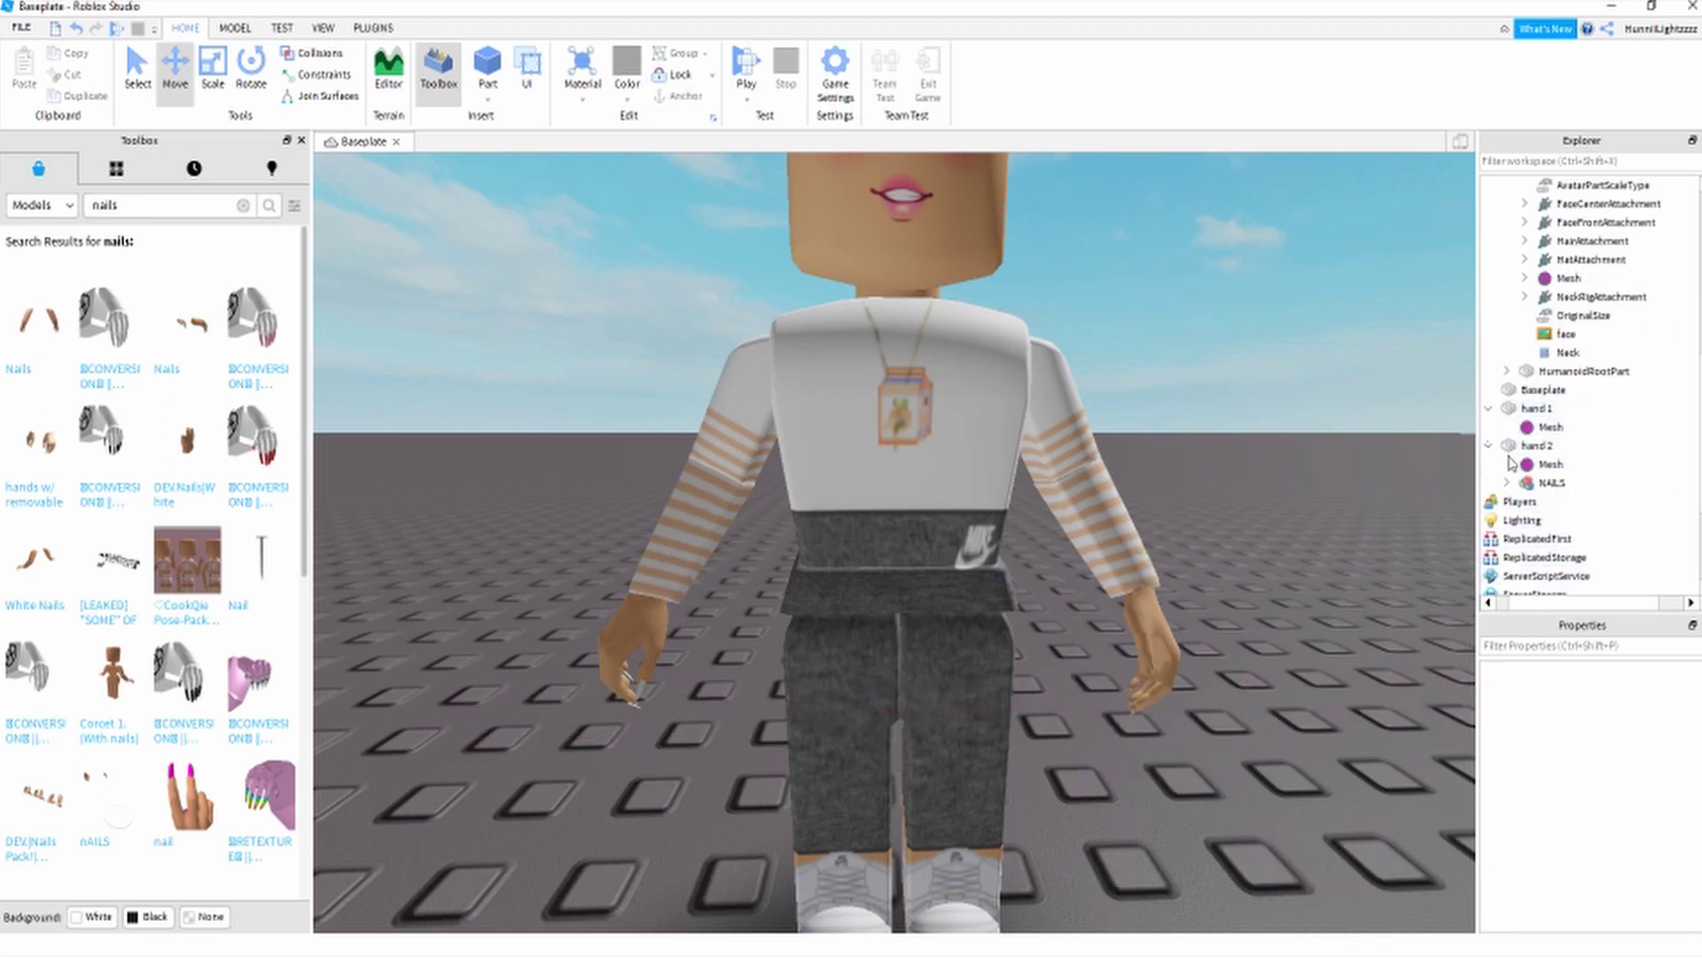
click(1538, 445)
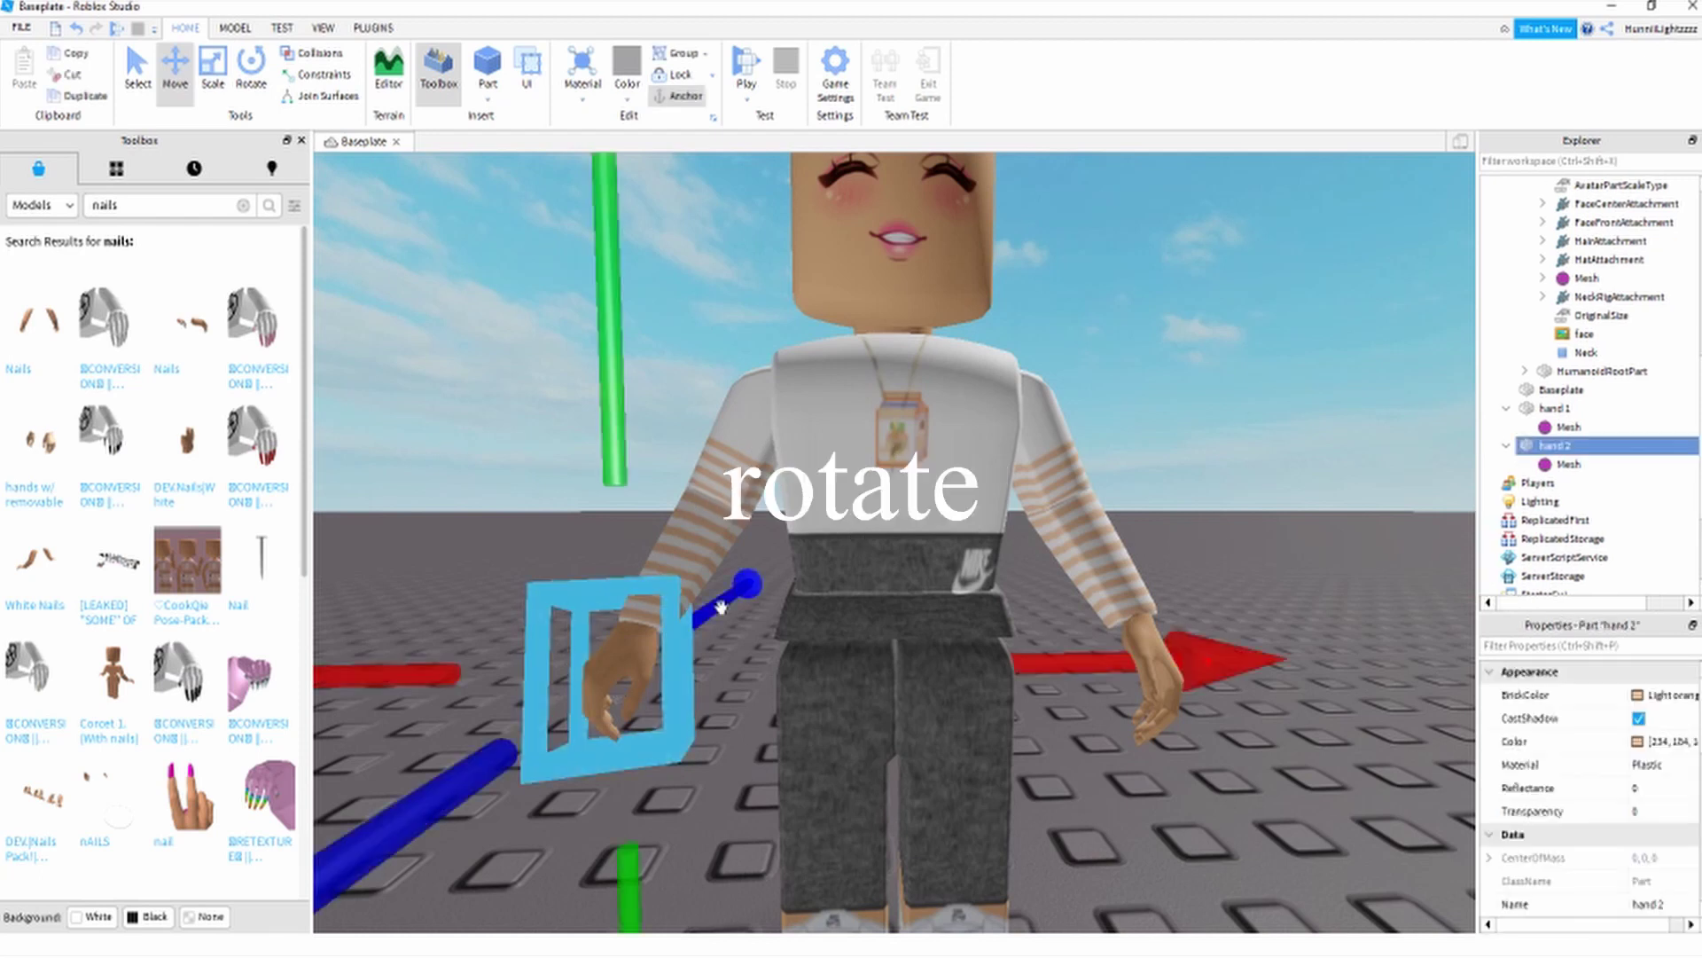
- Rotate hand 2 about two axes so that it lines up with the avatar's forearm
right_drag(721, 606, 721, 656)
click(251, 73)
right_drag(961, 402, 961, 479)
drag(1064, 612, 1150, 543)
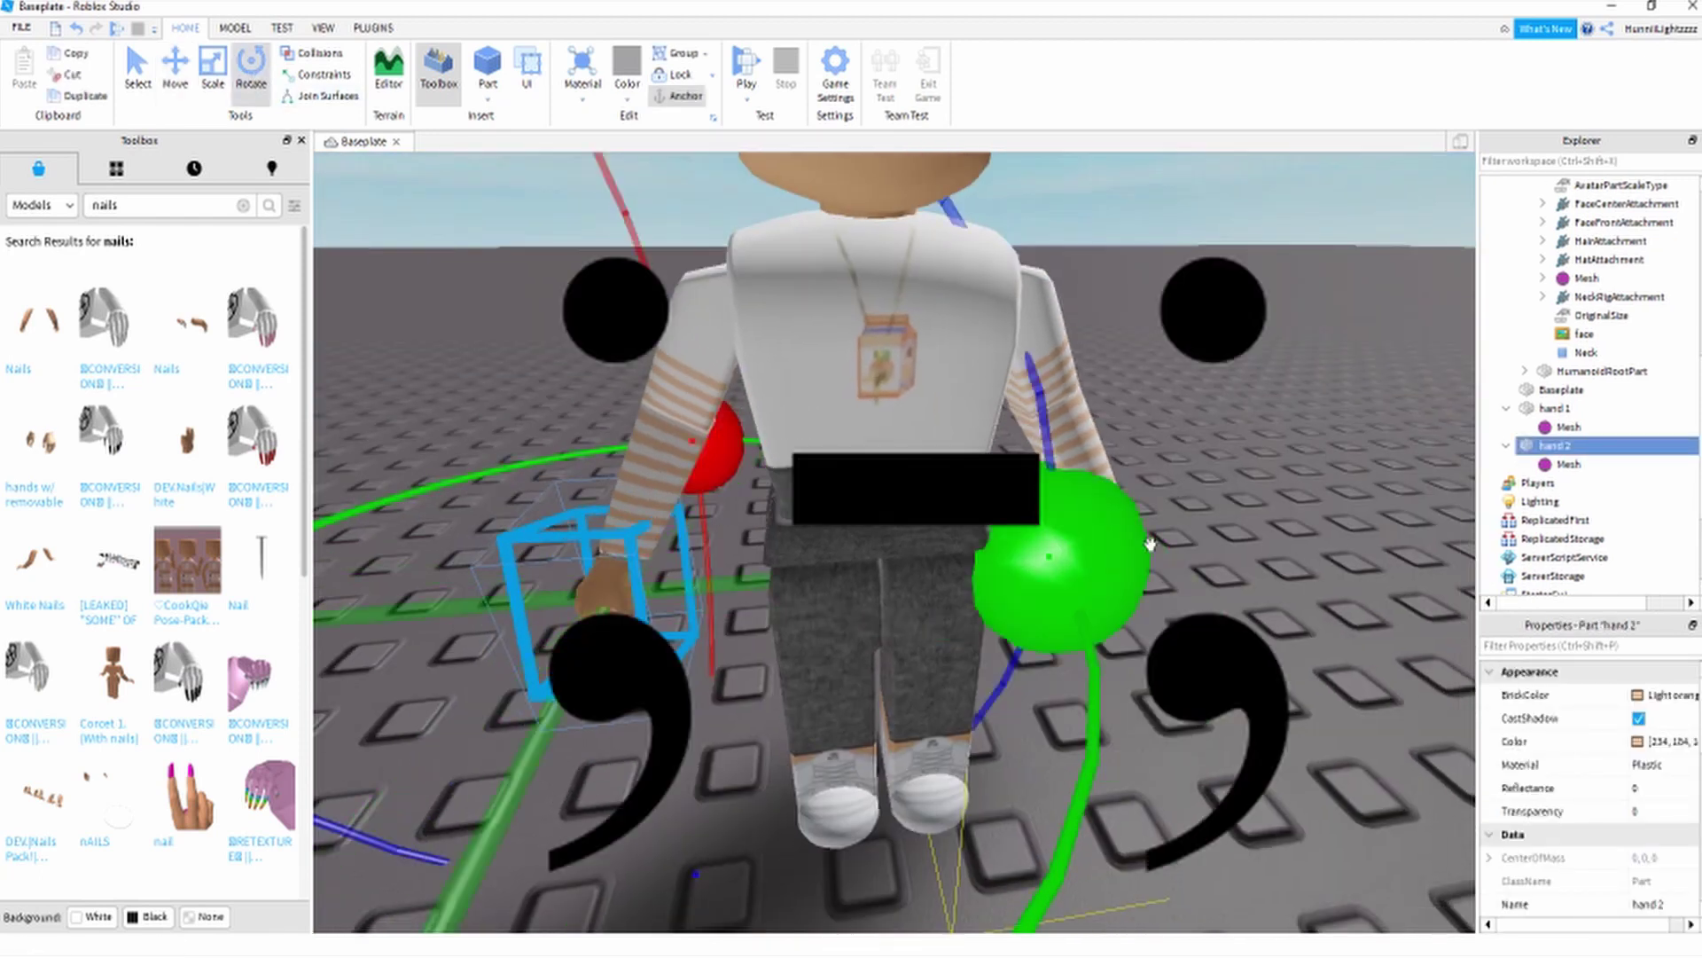
click(1149, 544)
right_drag(1150, 543, 1149, 487)
scroll(766, 598, down, 3)
click(766, 599)
scroll(766, 598, up, 3)
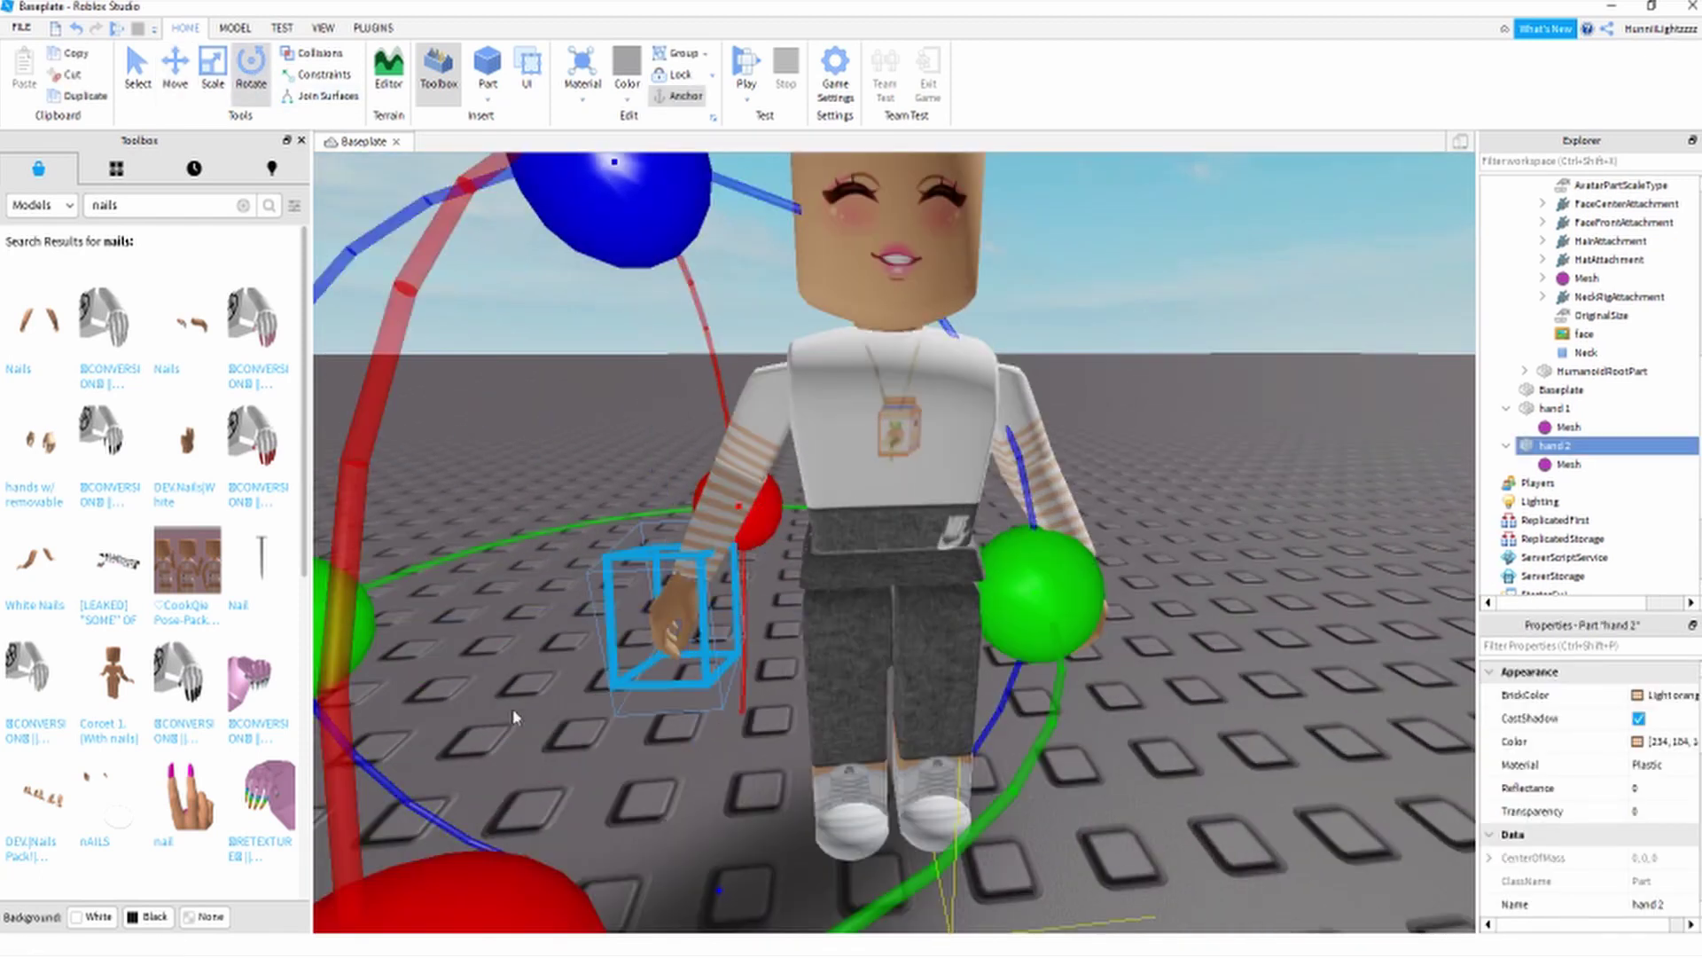
drag(483, 886, 497, 611)
click(1258, 440)
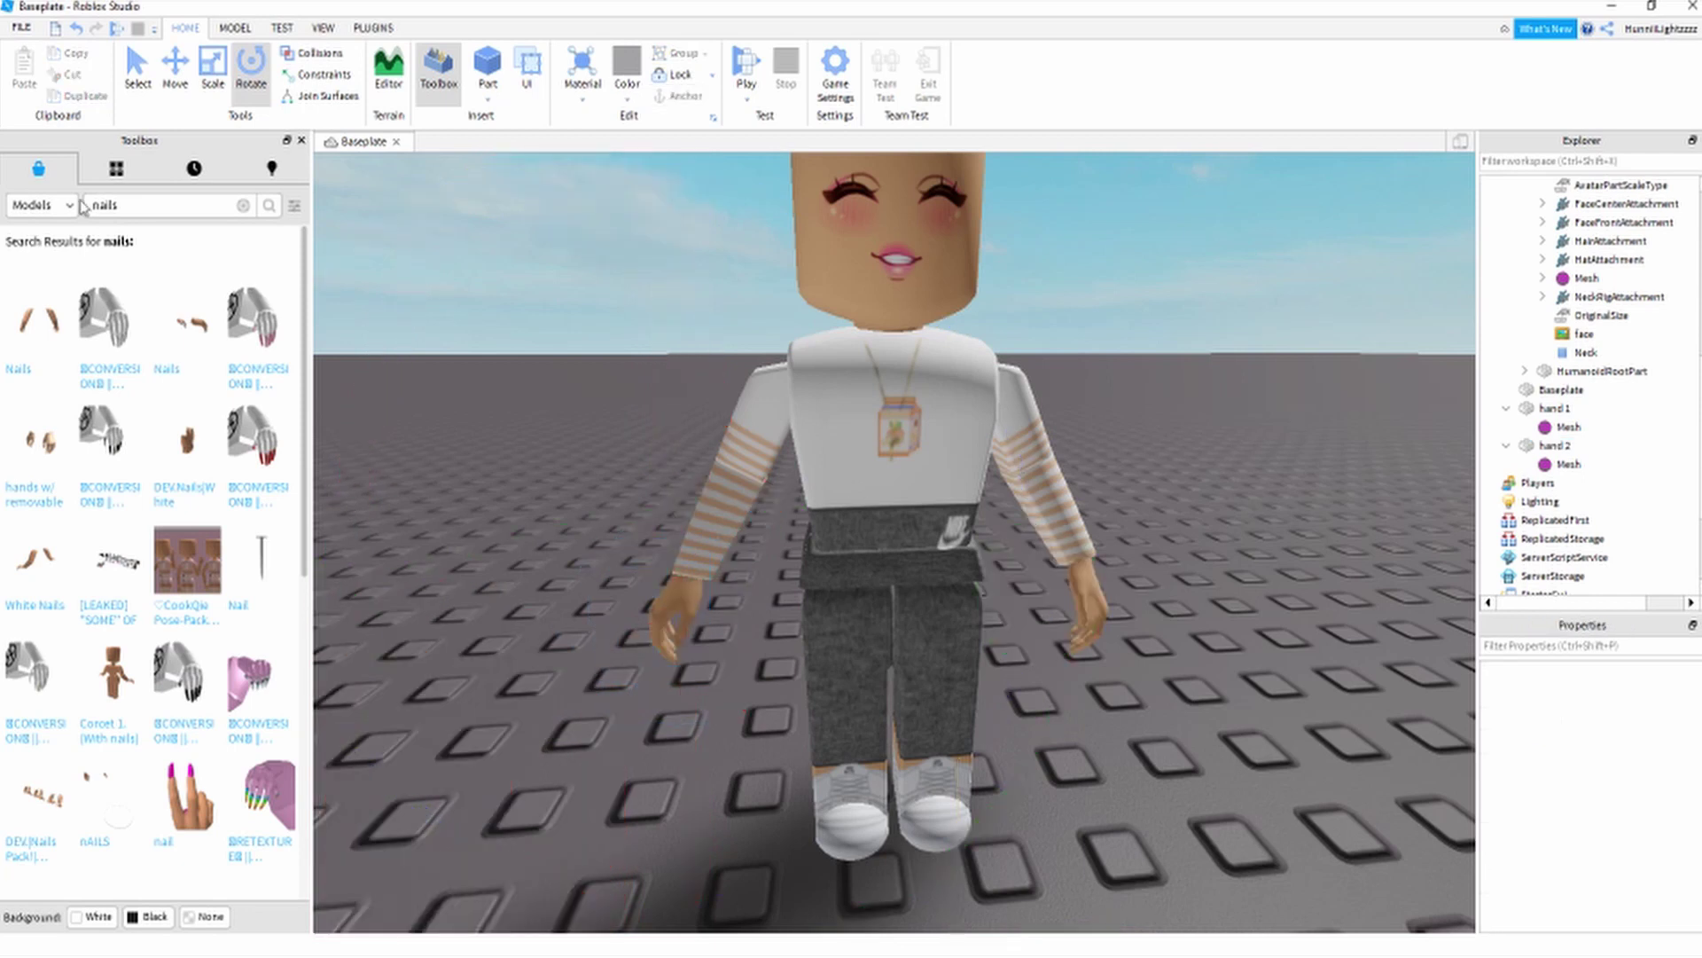
- Search the toolbox models for "hand poses"
click(89, 204)
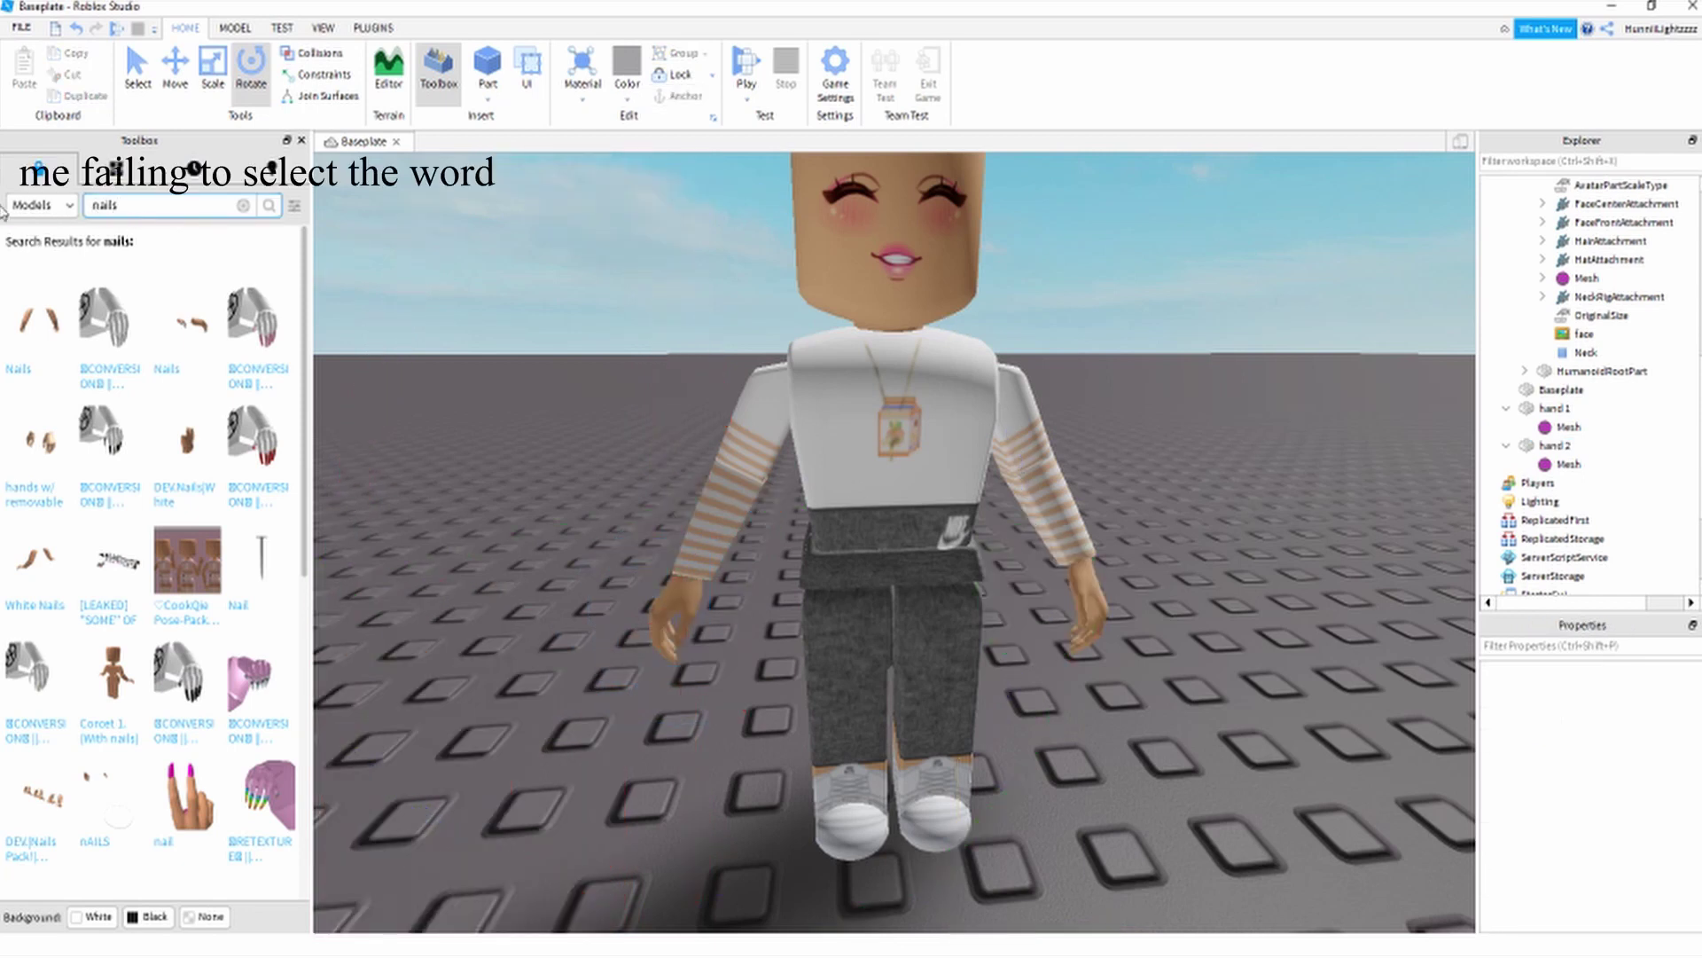
key(ctrl+a)
text(ha)
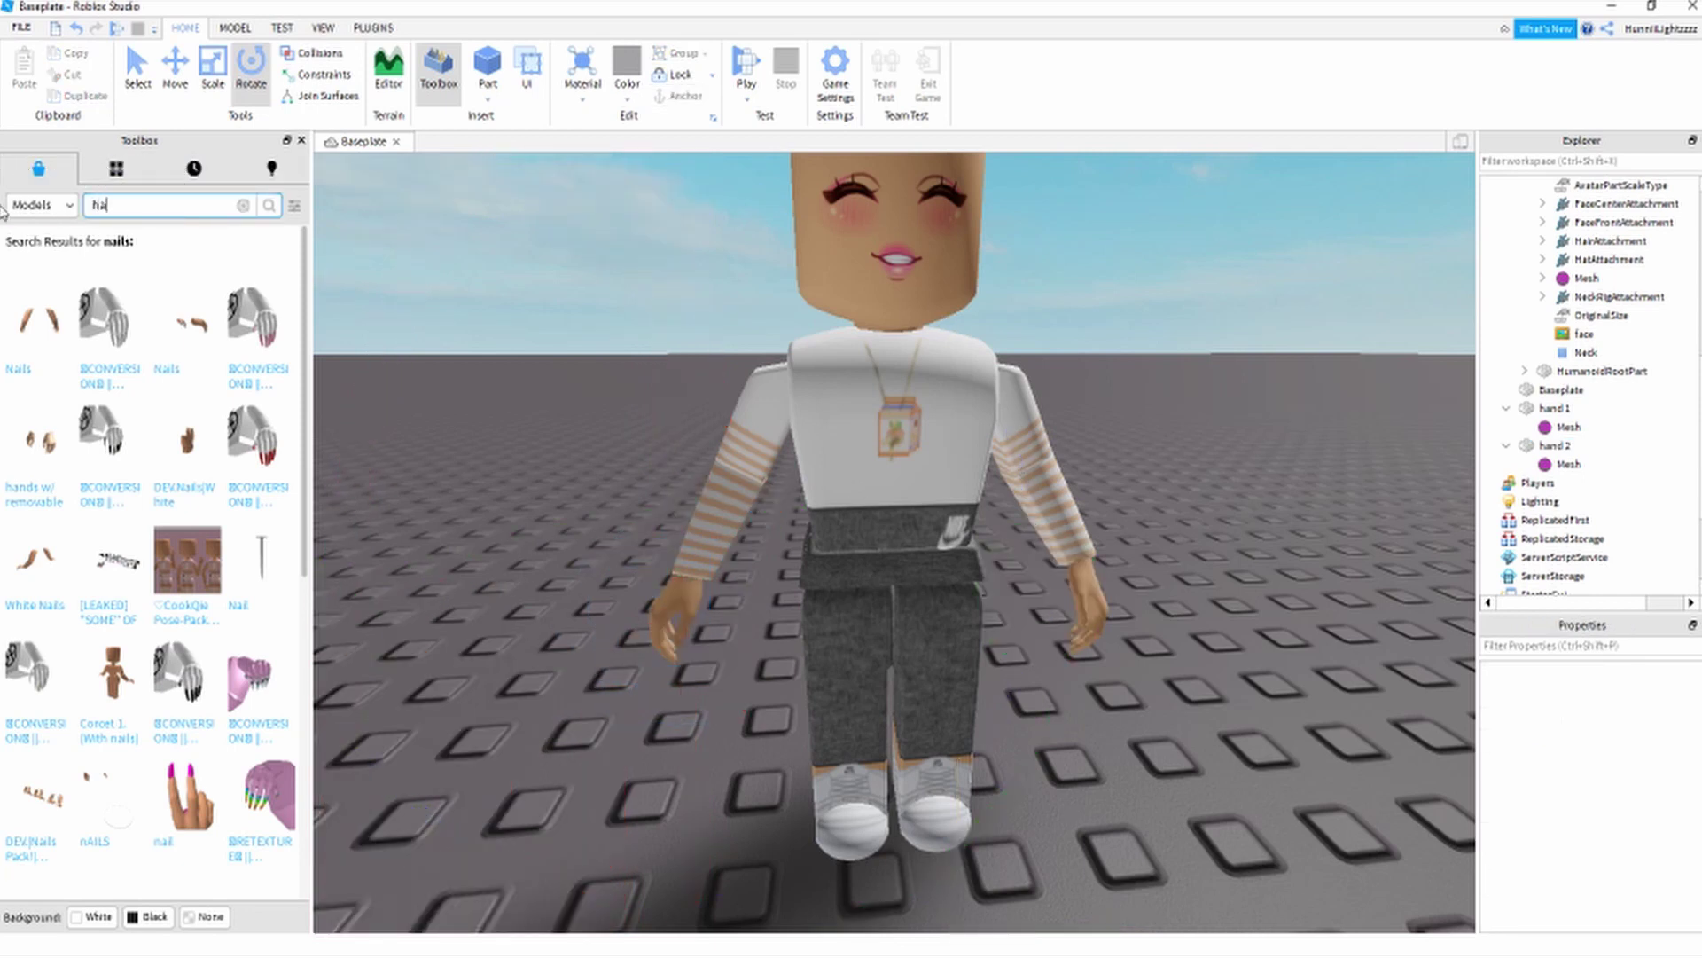
text(nd poses)
key(Return)
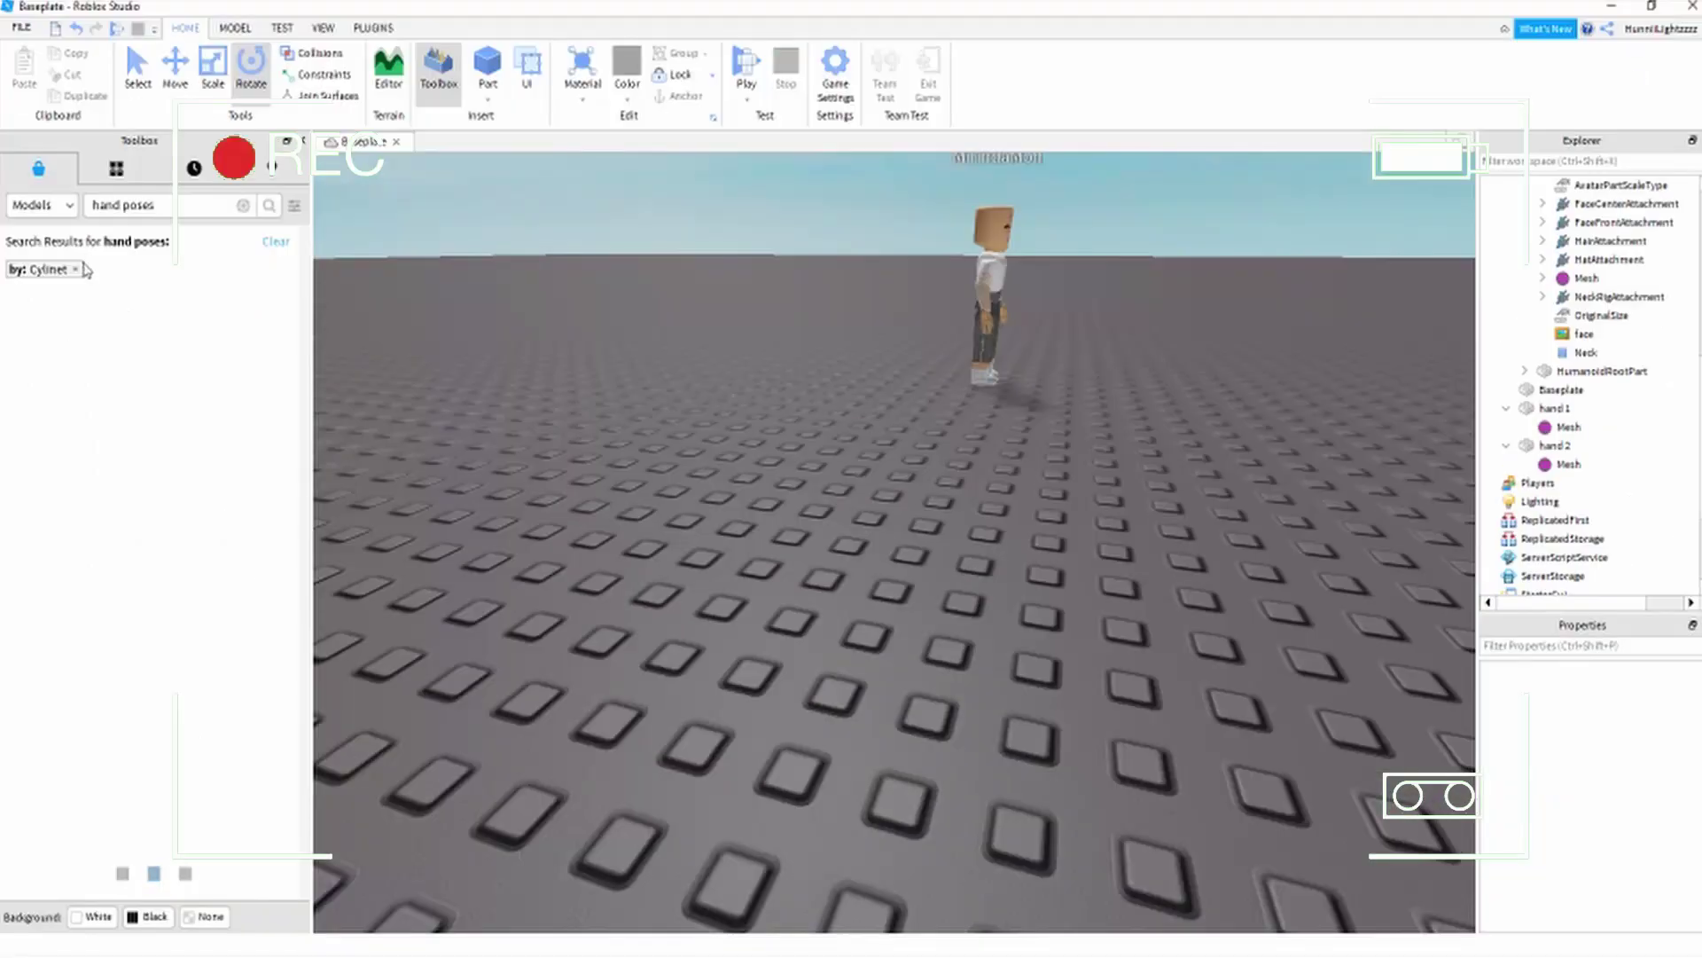
- Insert the hand pose model with pink nails into the scene near the avatar
click(103, 337)
right_drag(839, 413, 841, 412)
scroll(841, 415, down, 3)
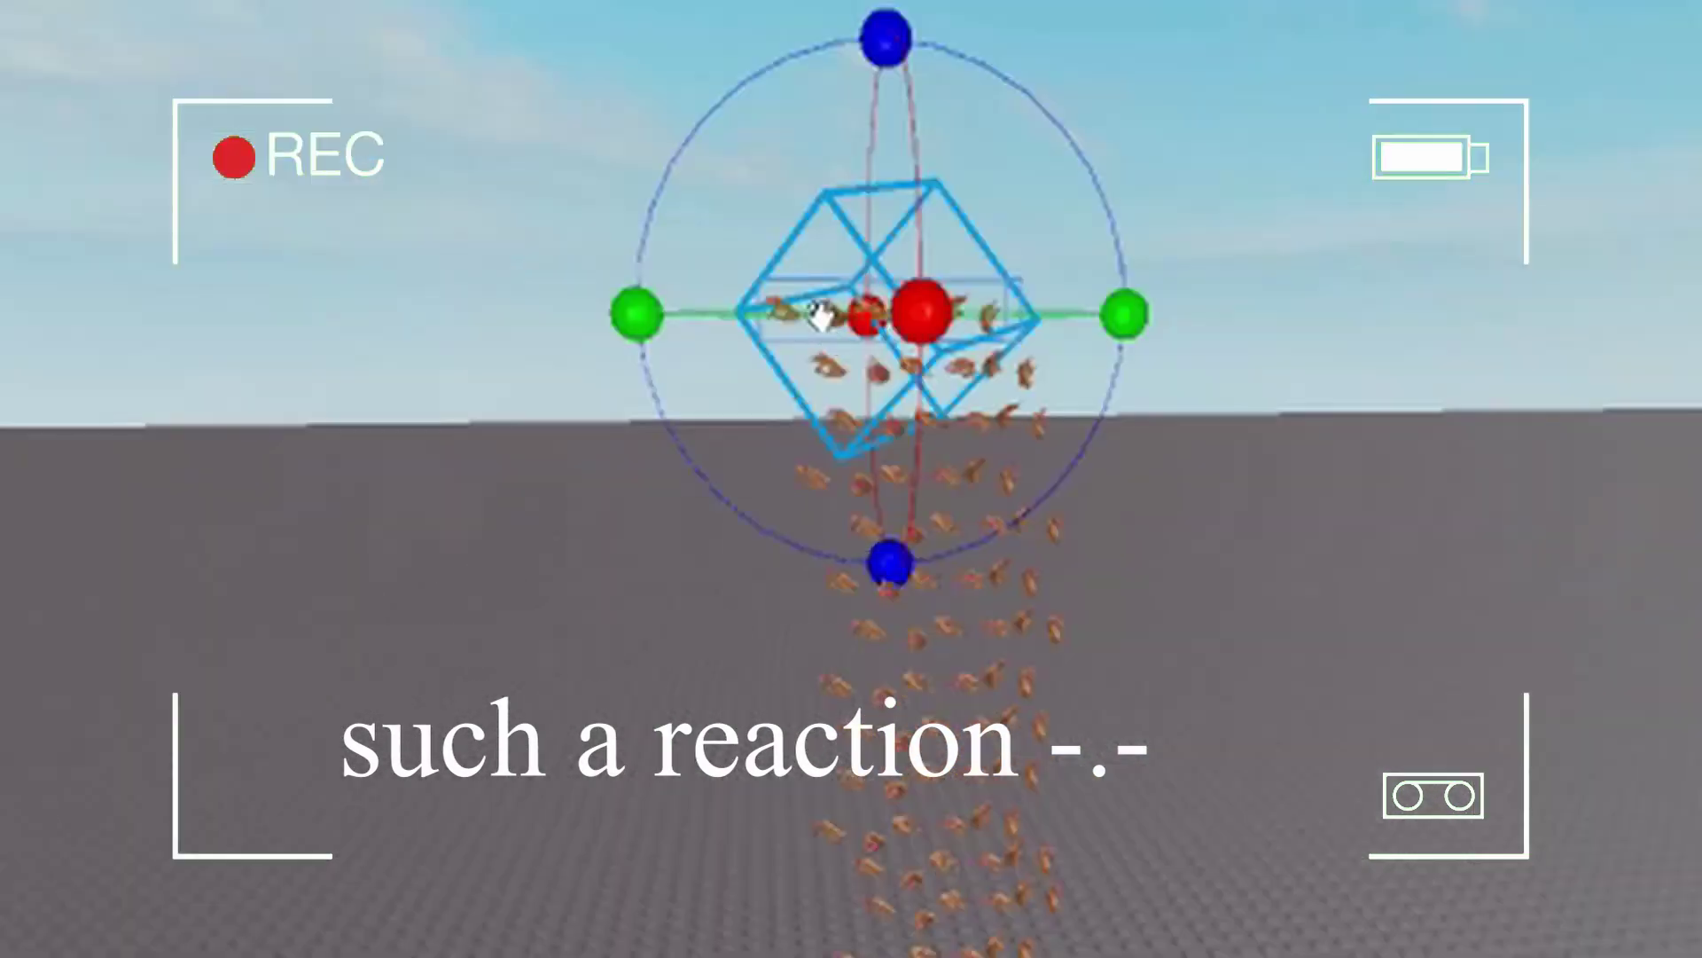
- Select the surplus stacked copies of the hand pose model above the avatar and delete them
drag(683, 343, 1049, 652)
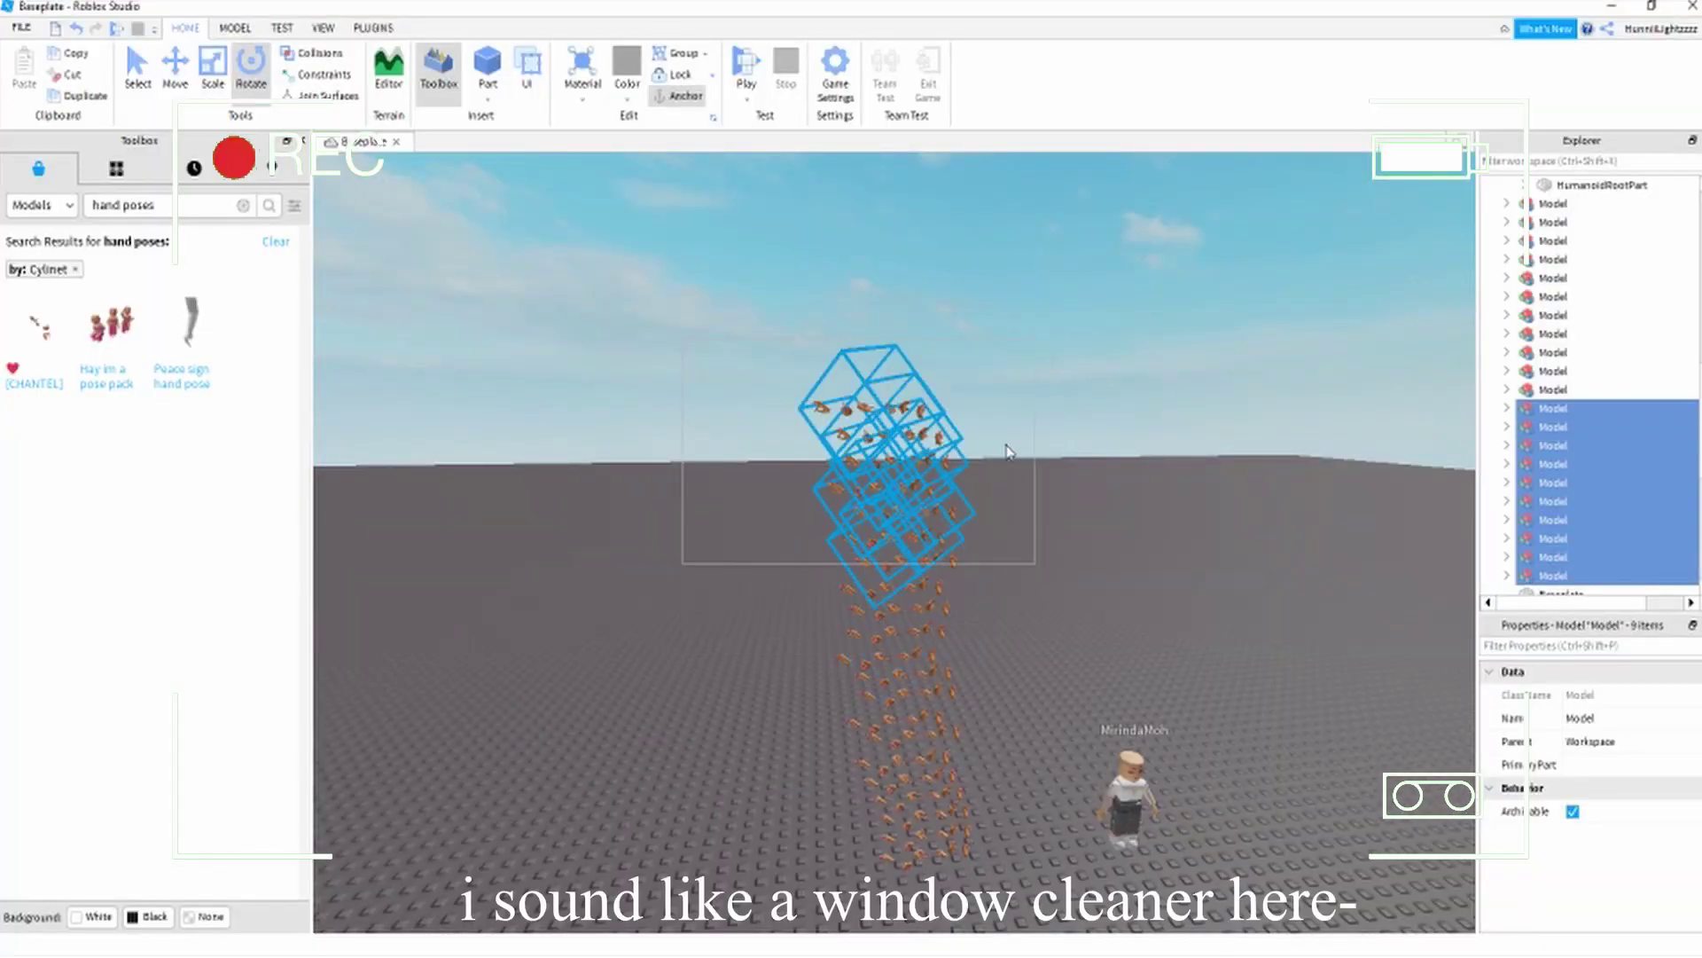
drag(1007, 452, 973, 334)
scroll(1051, 407, up, 3)
right_drag(1048, 399, 1052, 414)
scroll(1053, 414, down, 2)
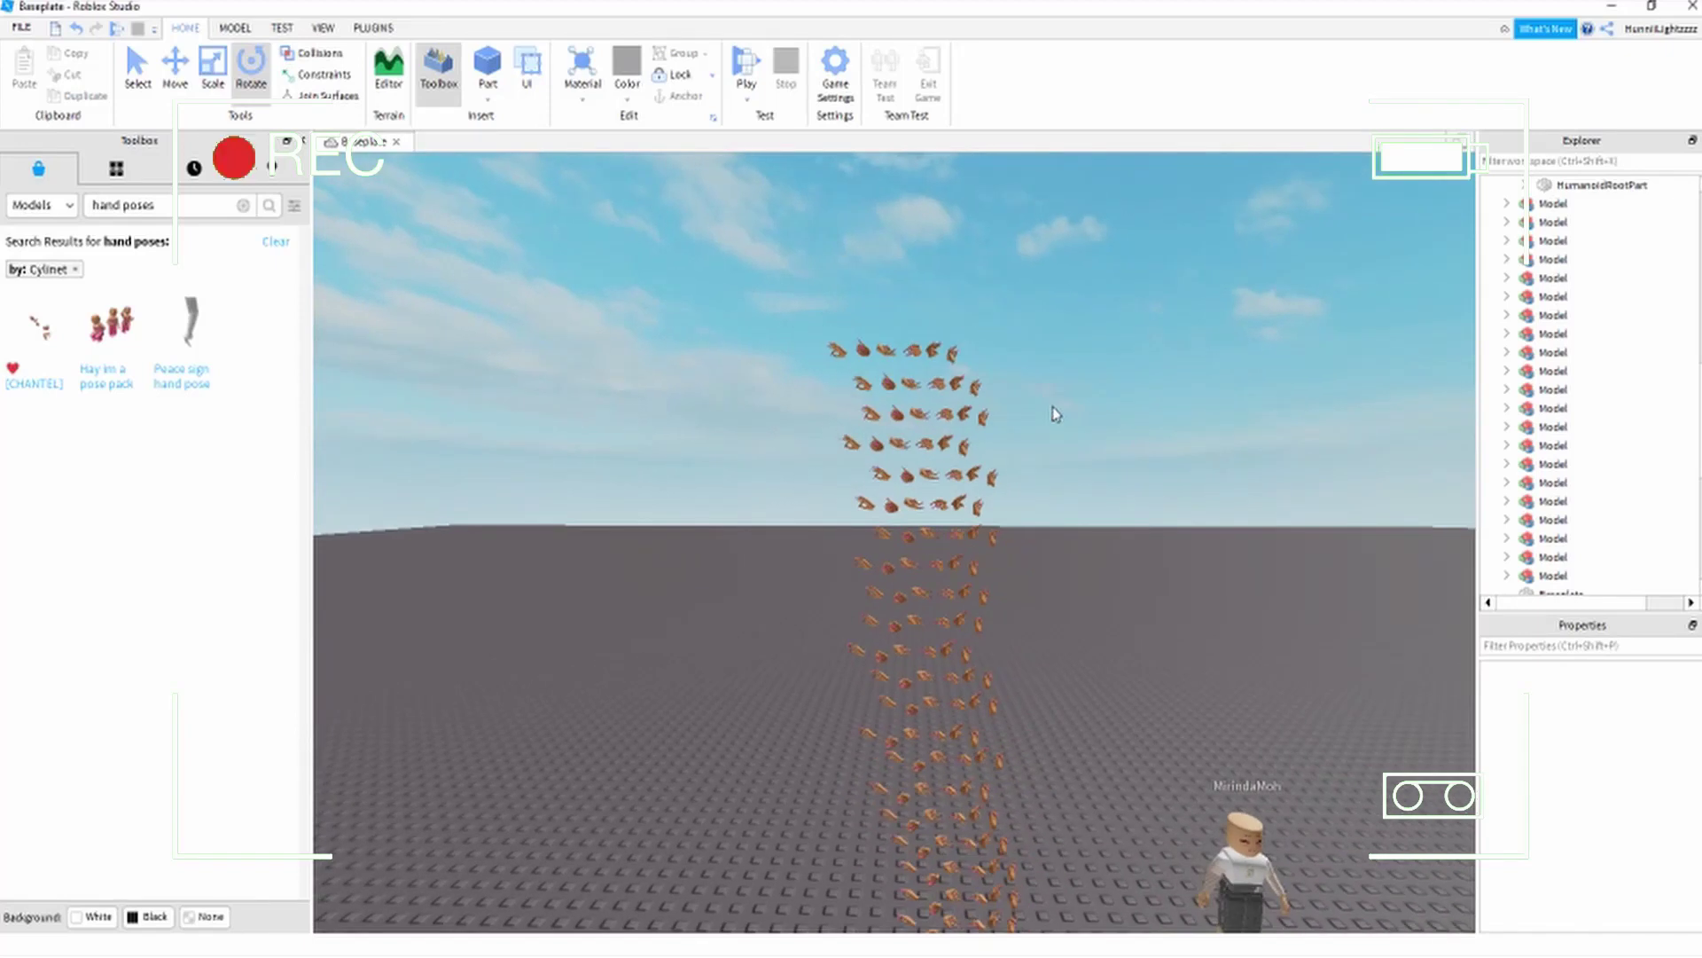
right_drag(810, 294, 806, 285)
drag(731, 235, 1123, 809)
key(Delete)
right_drag(1071, 665, 1050, 671)
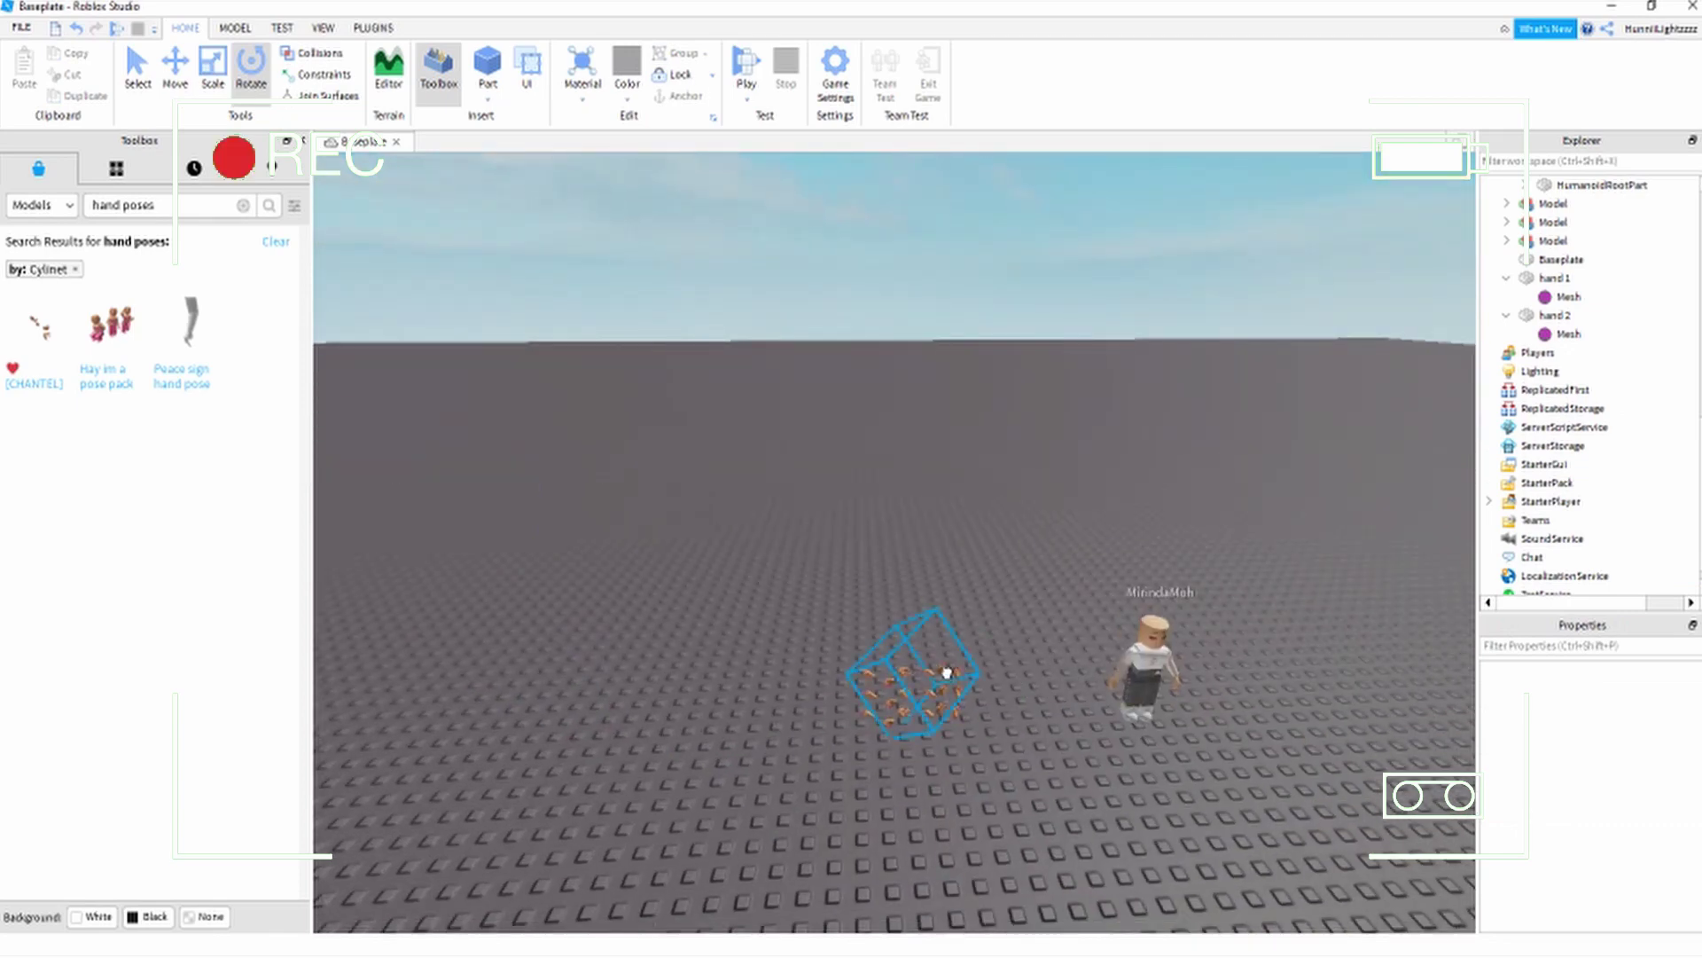
- Examine the remaining set of hand poses up close, select its model, and clear the creator filter from the model search
scroll(958, 630, up, 10)
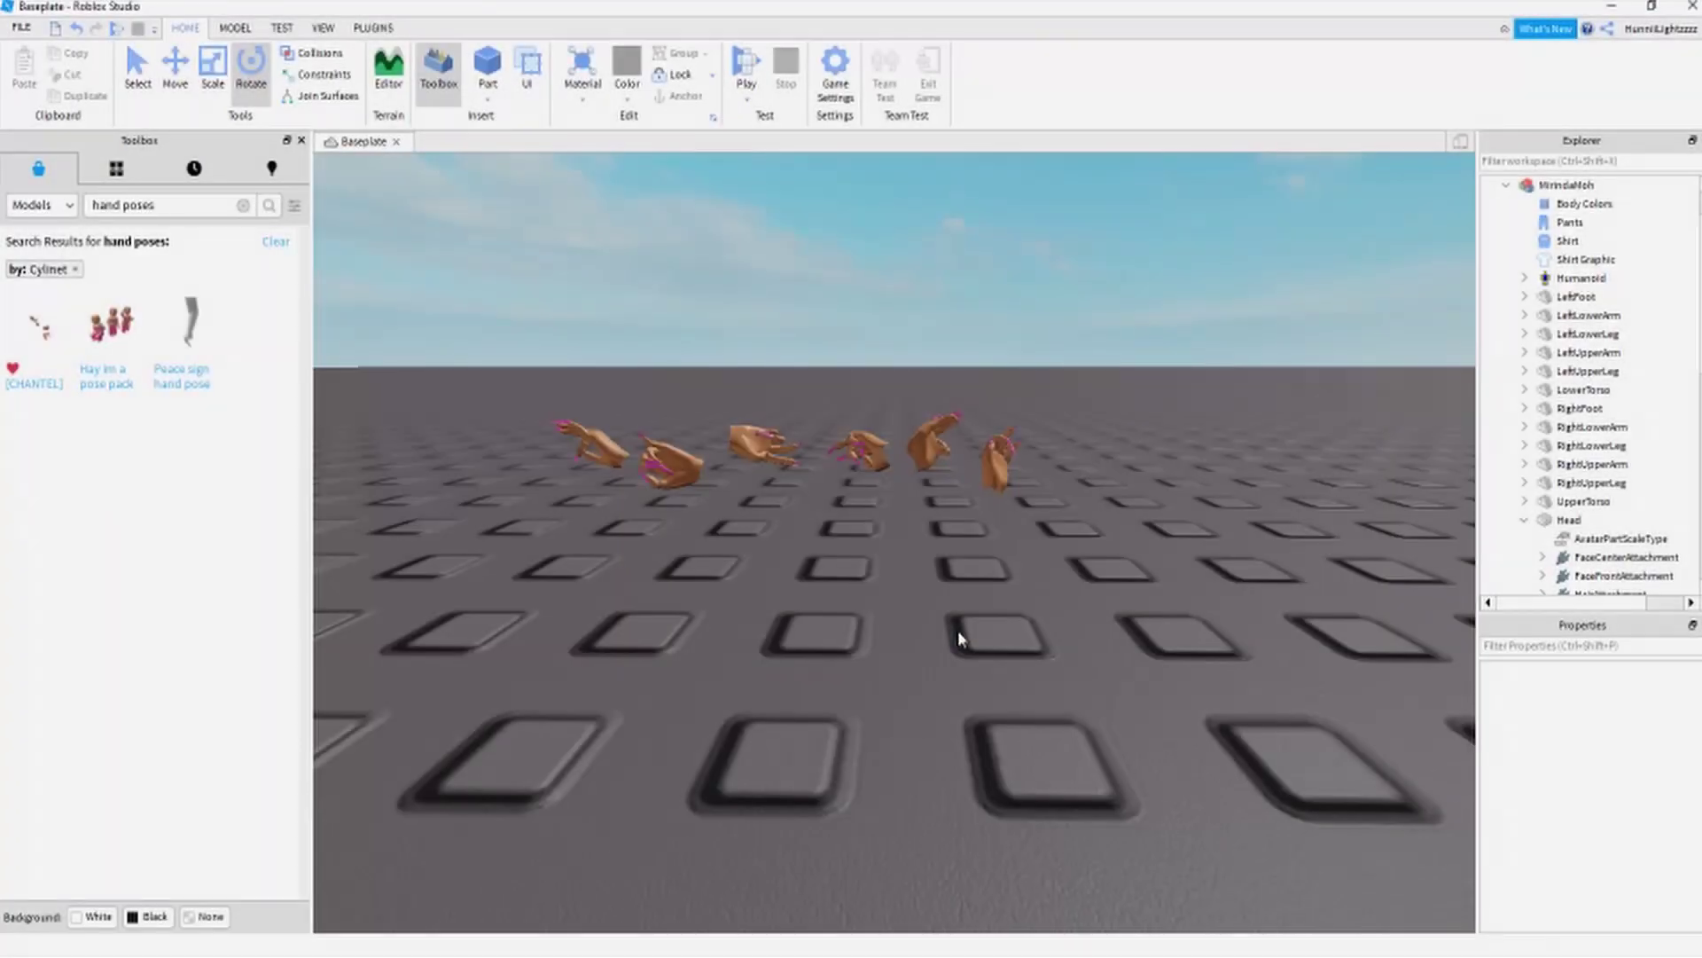
scroll(953, 638, up, 10)
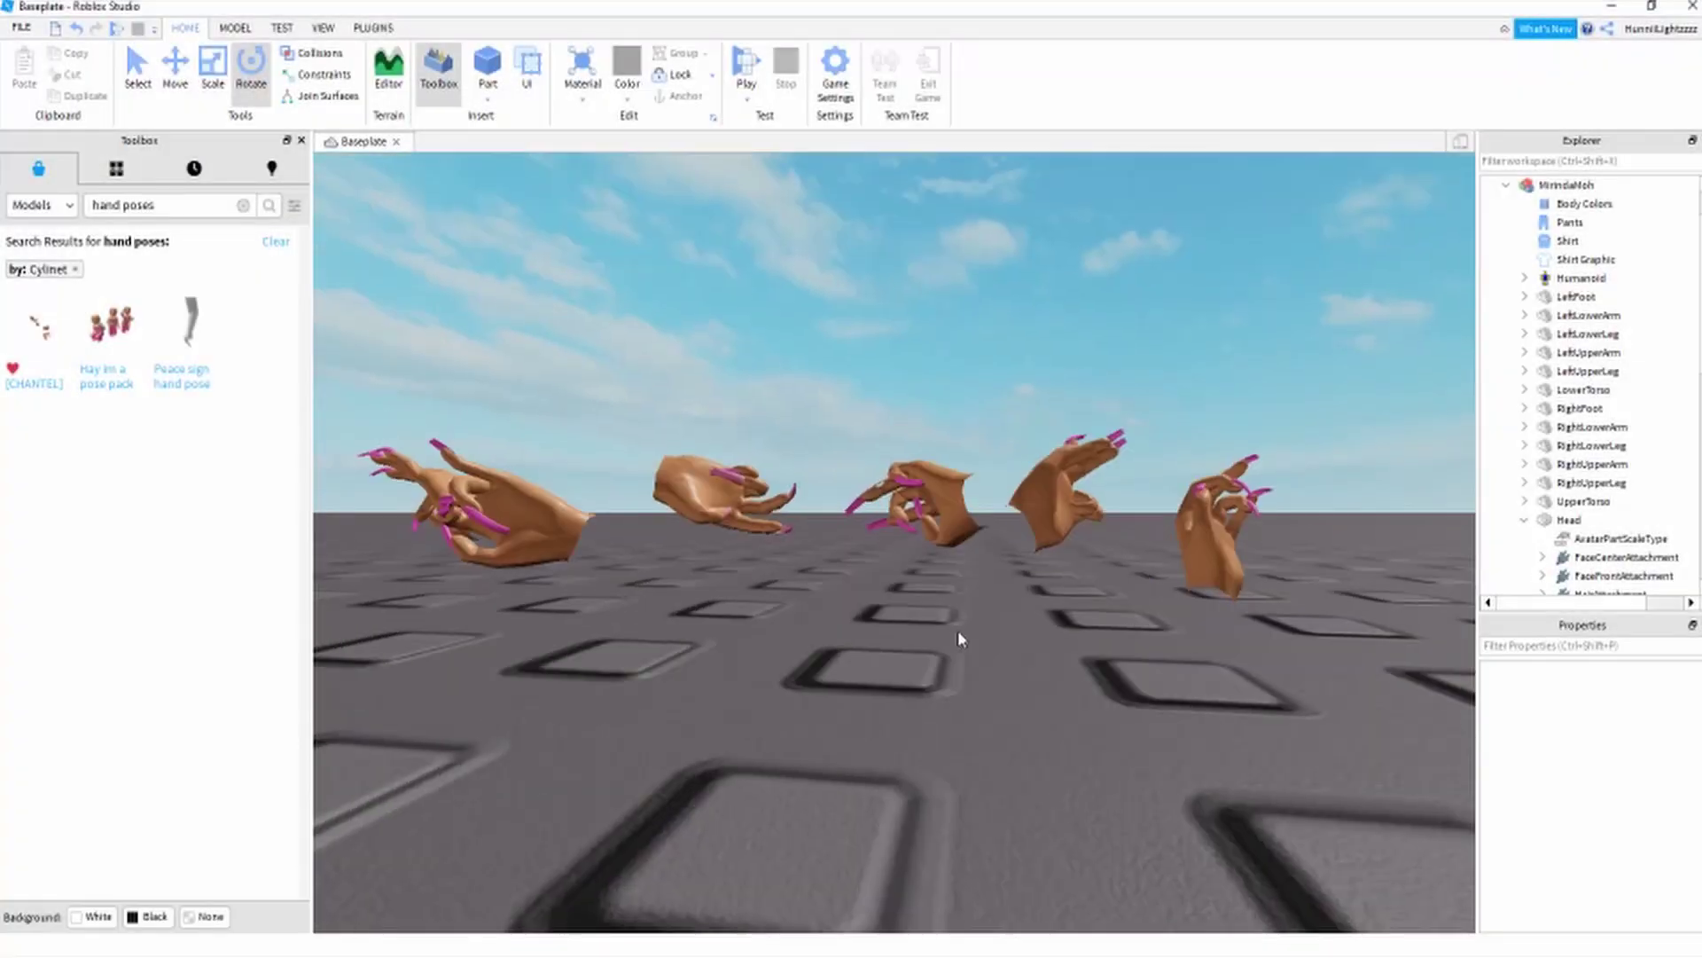
key(s)
key(d)
key(w)
key(a)
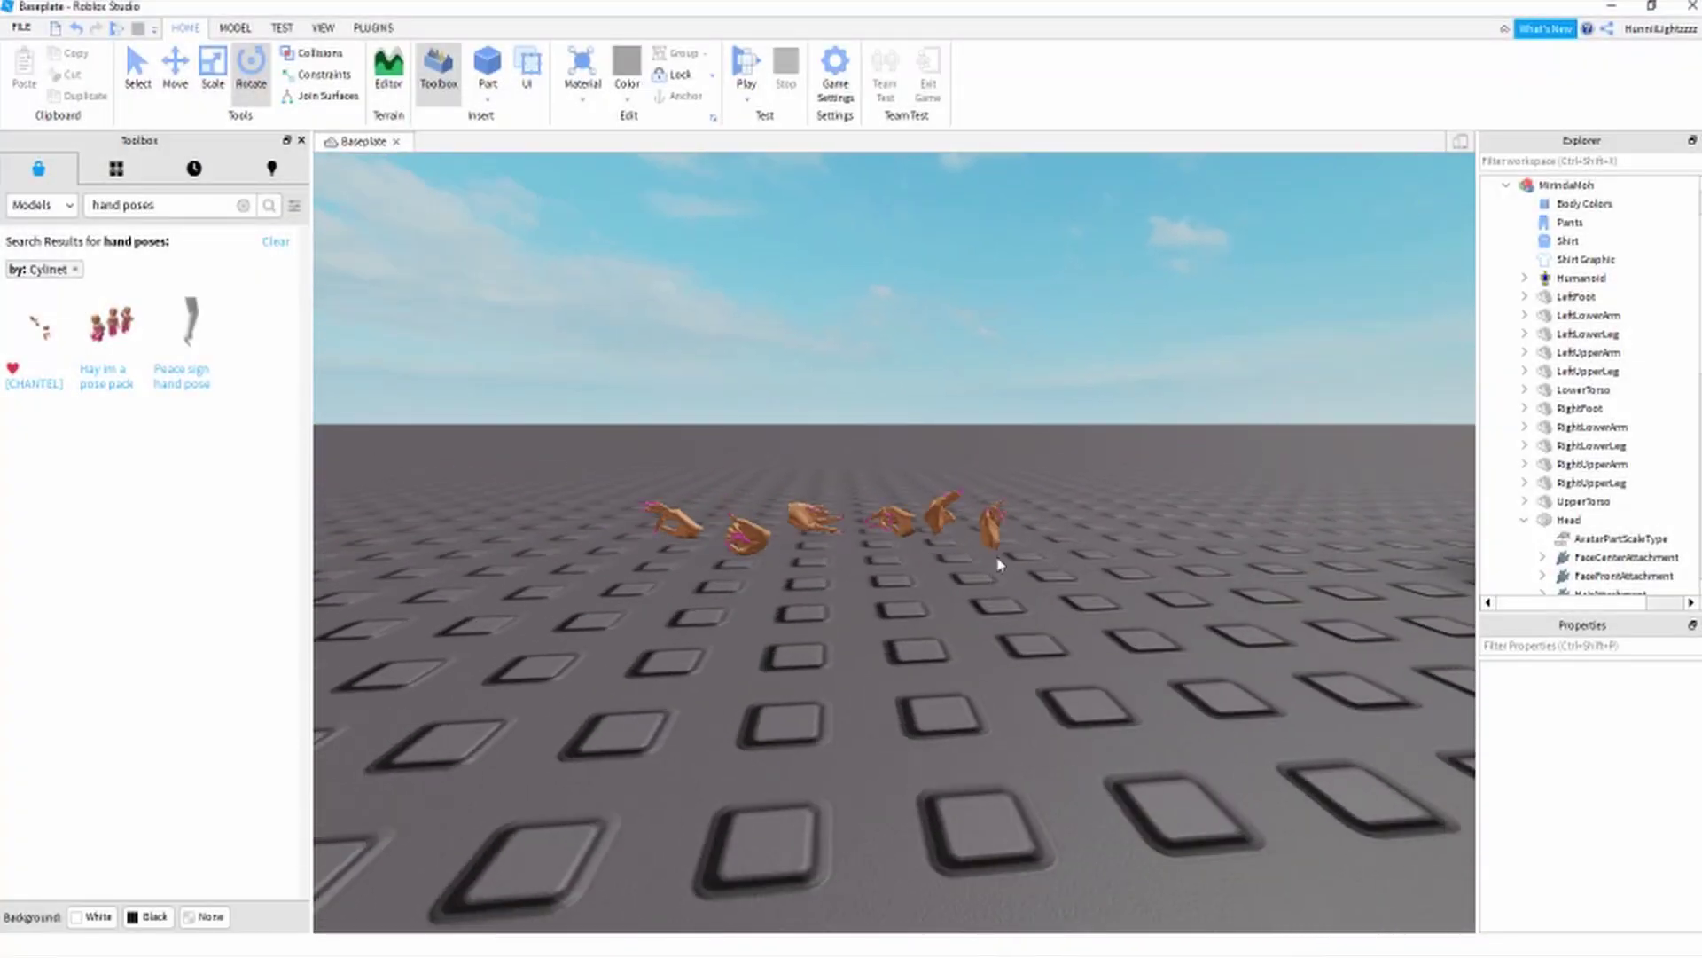
click(990, 545)
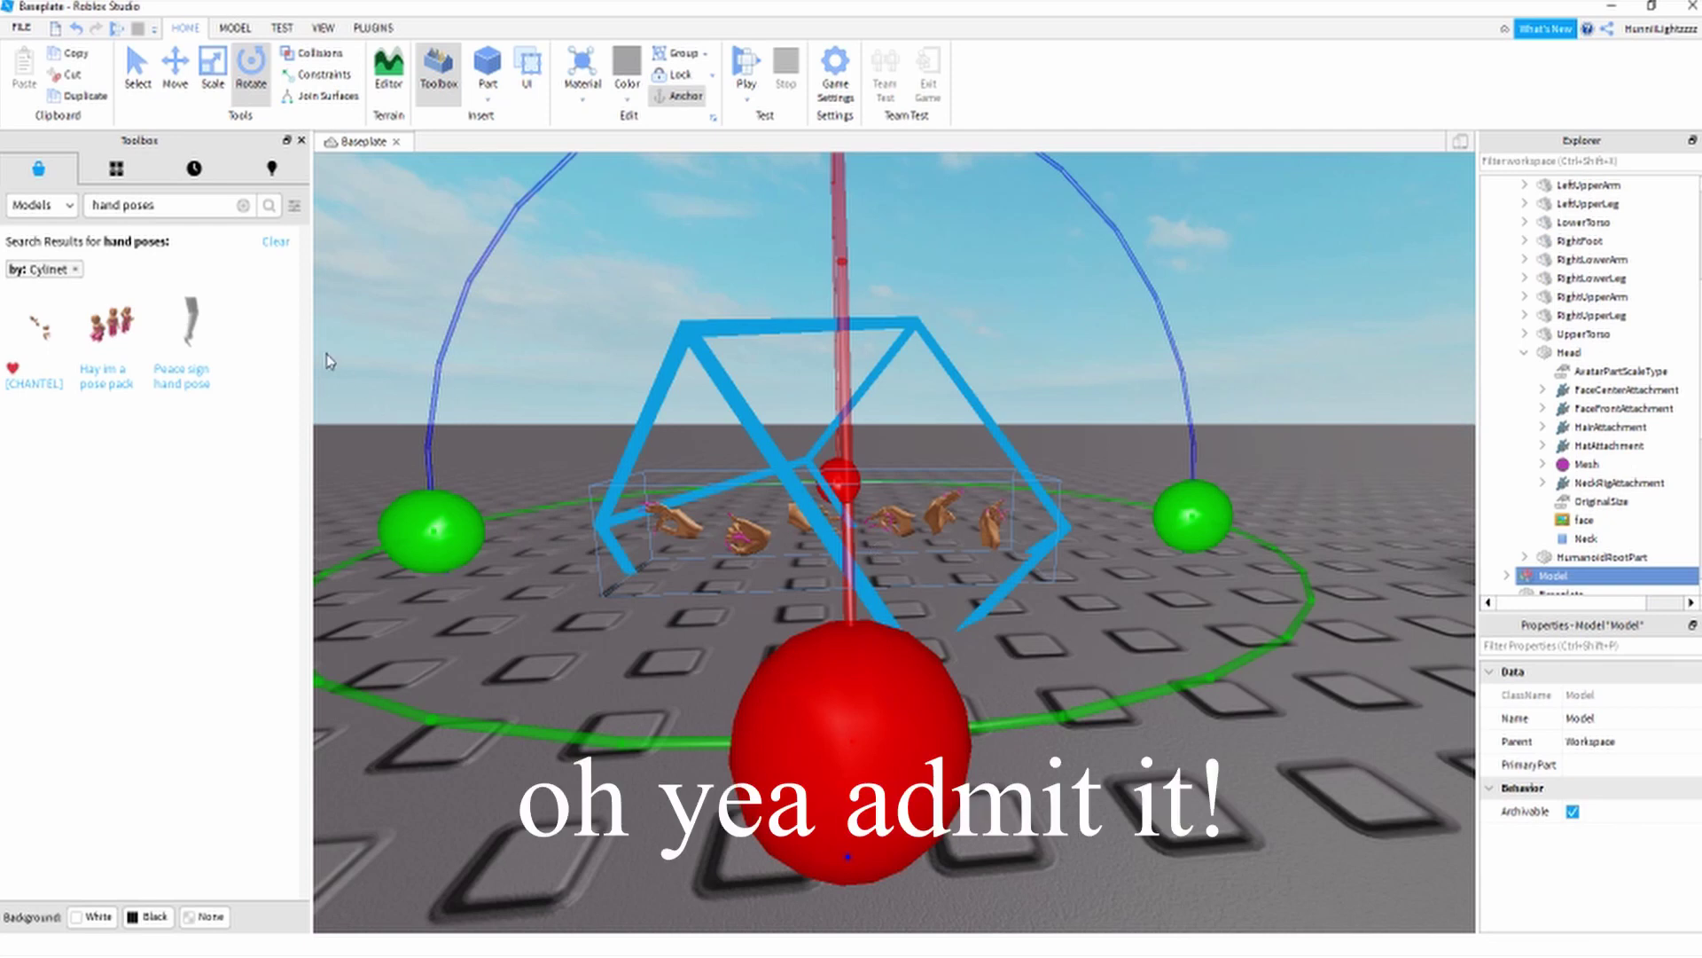
click(79, 275)
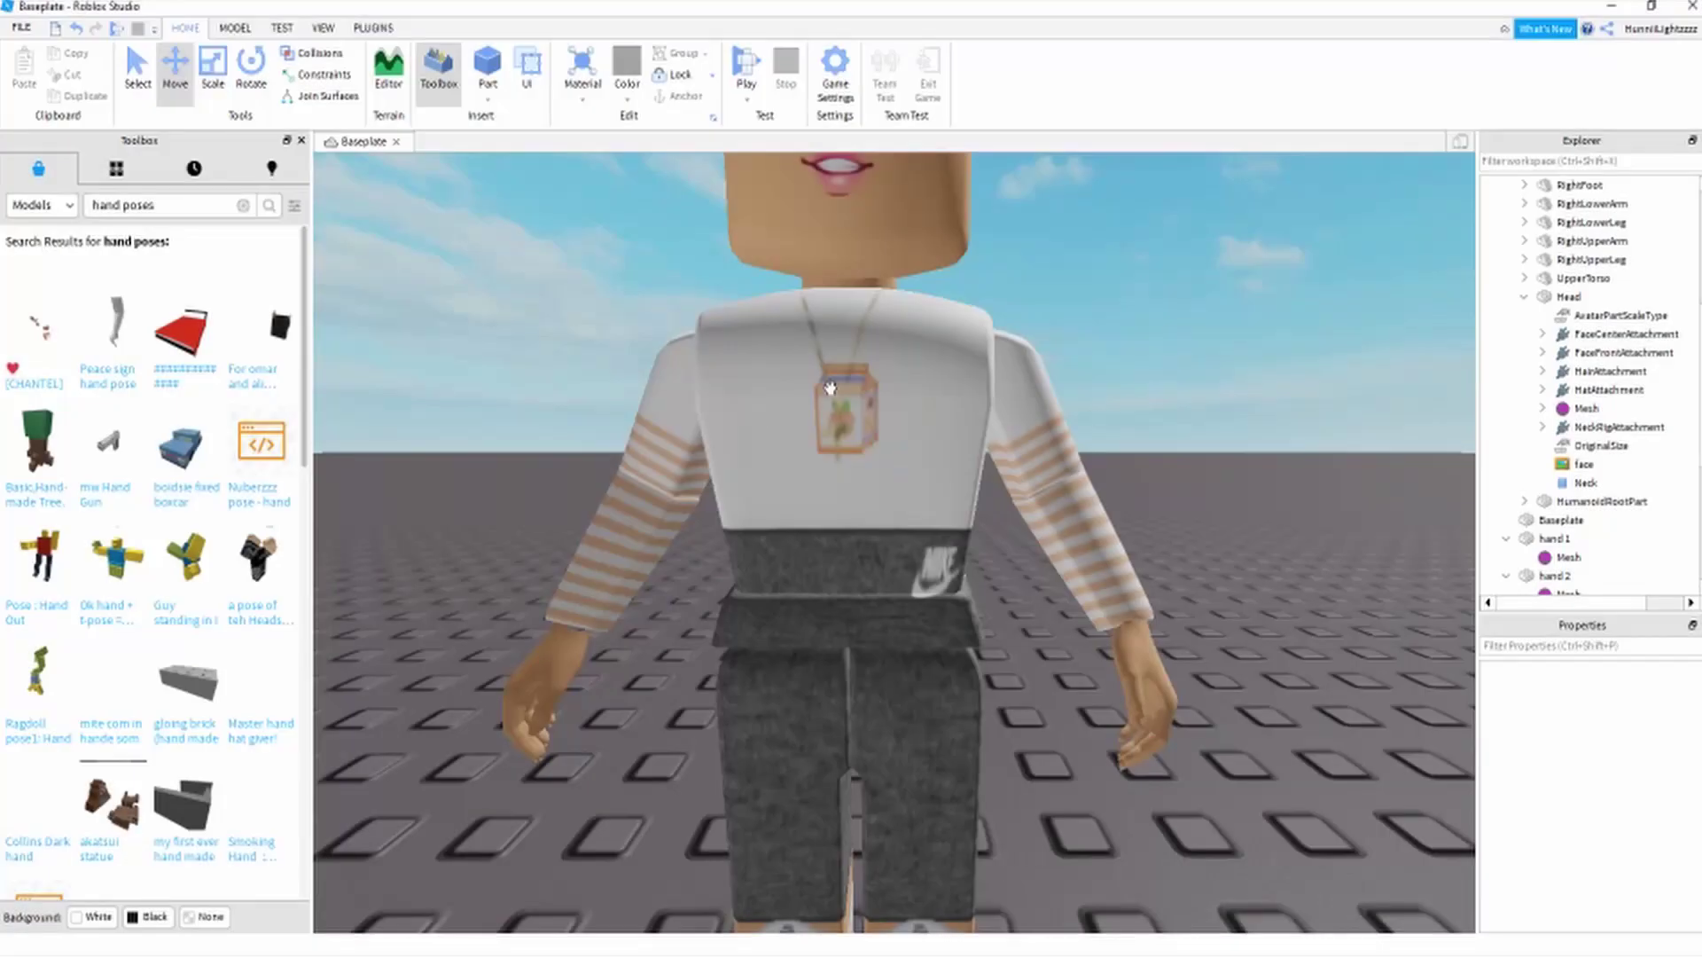
- Insert the "wig 5" model from the wig search results and ungroup it into separate parts
scroll(817, 399, down, 5)
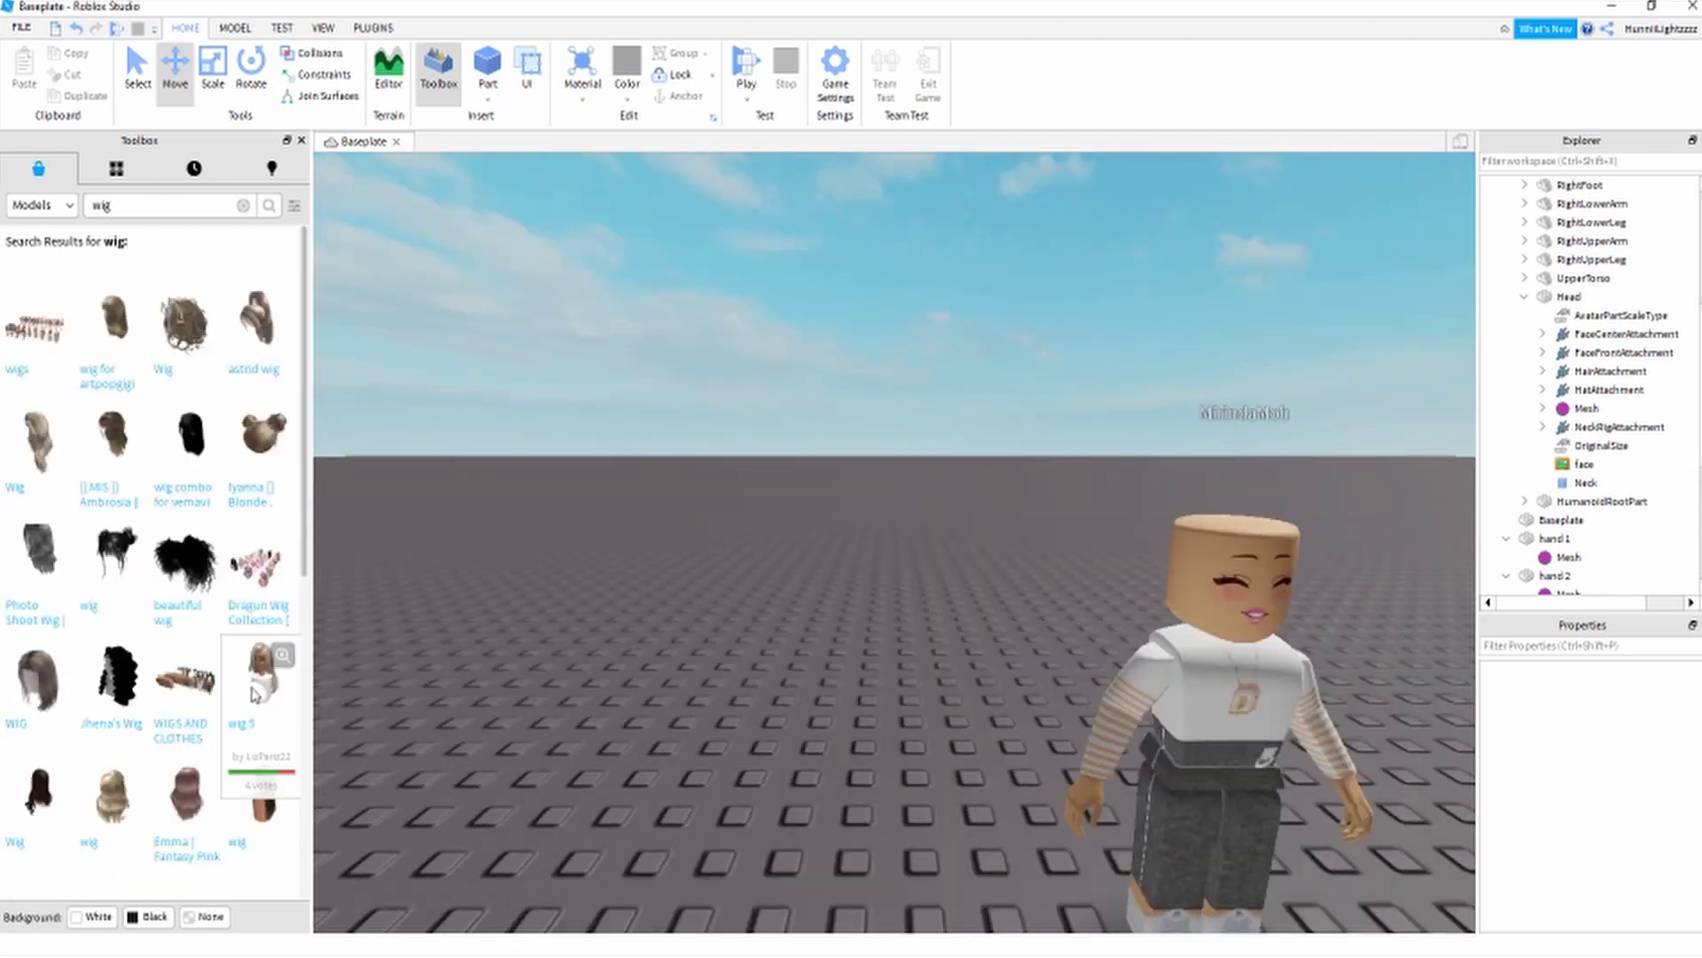
click(257, 683)
scroll(838, 667, down, 5)
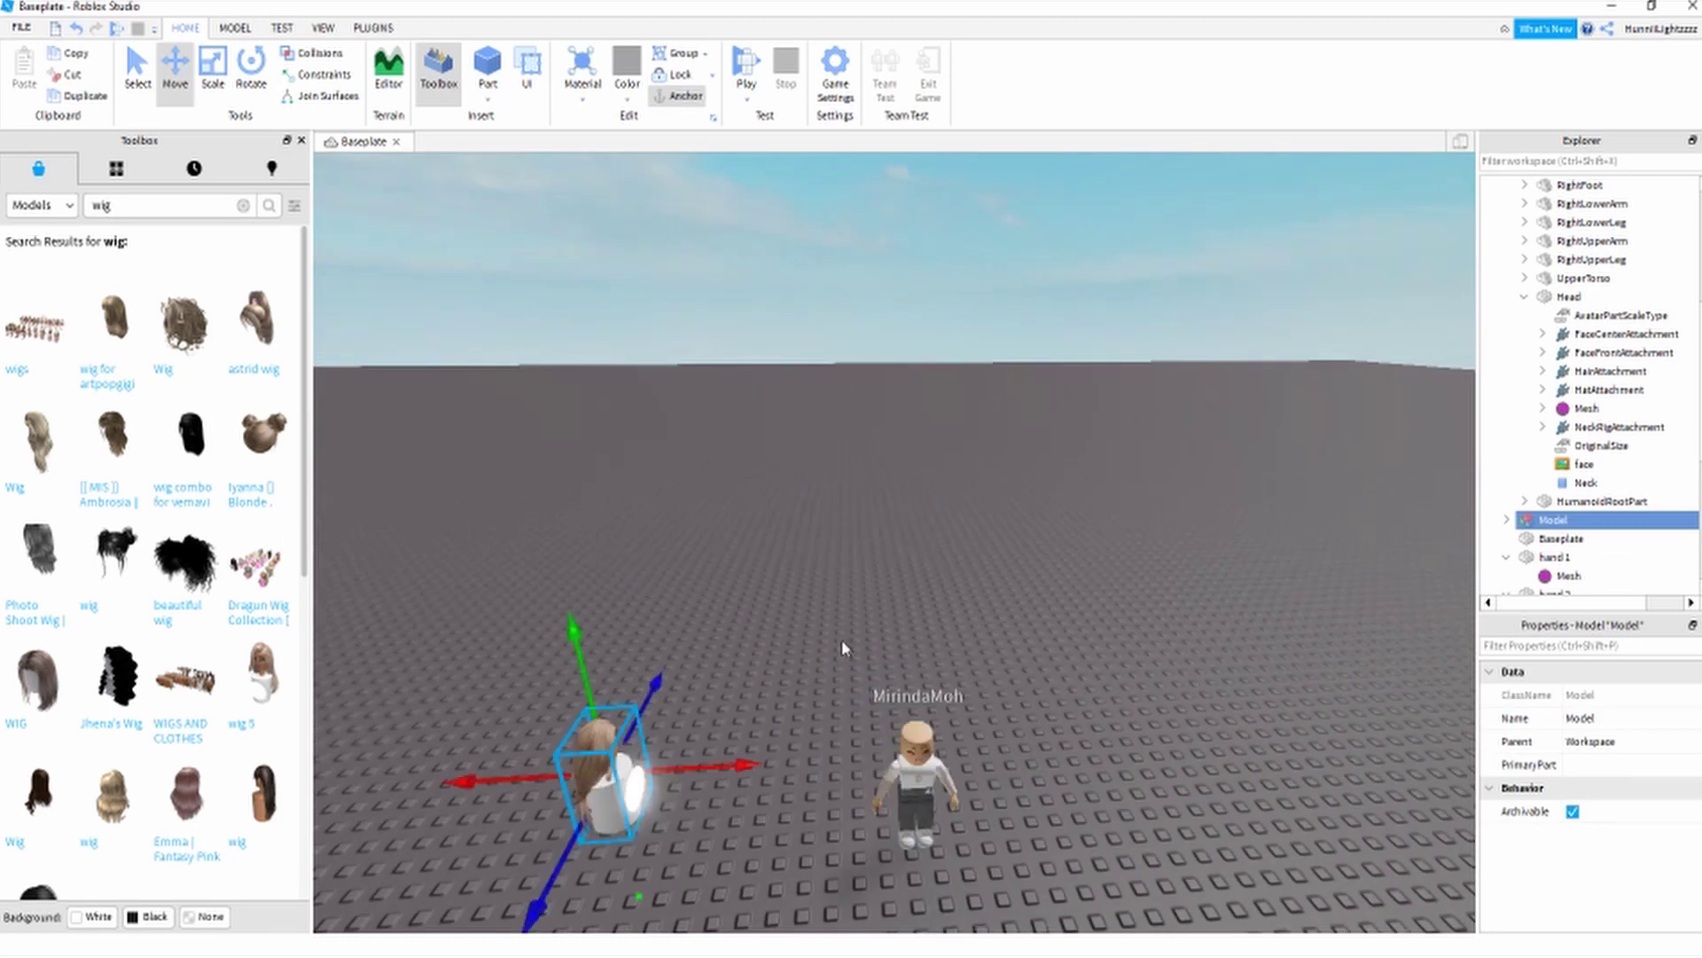
key(ctrl+u)
key(ctrl+u)
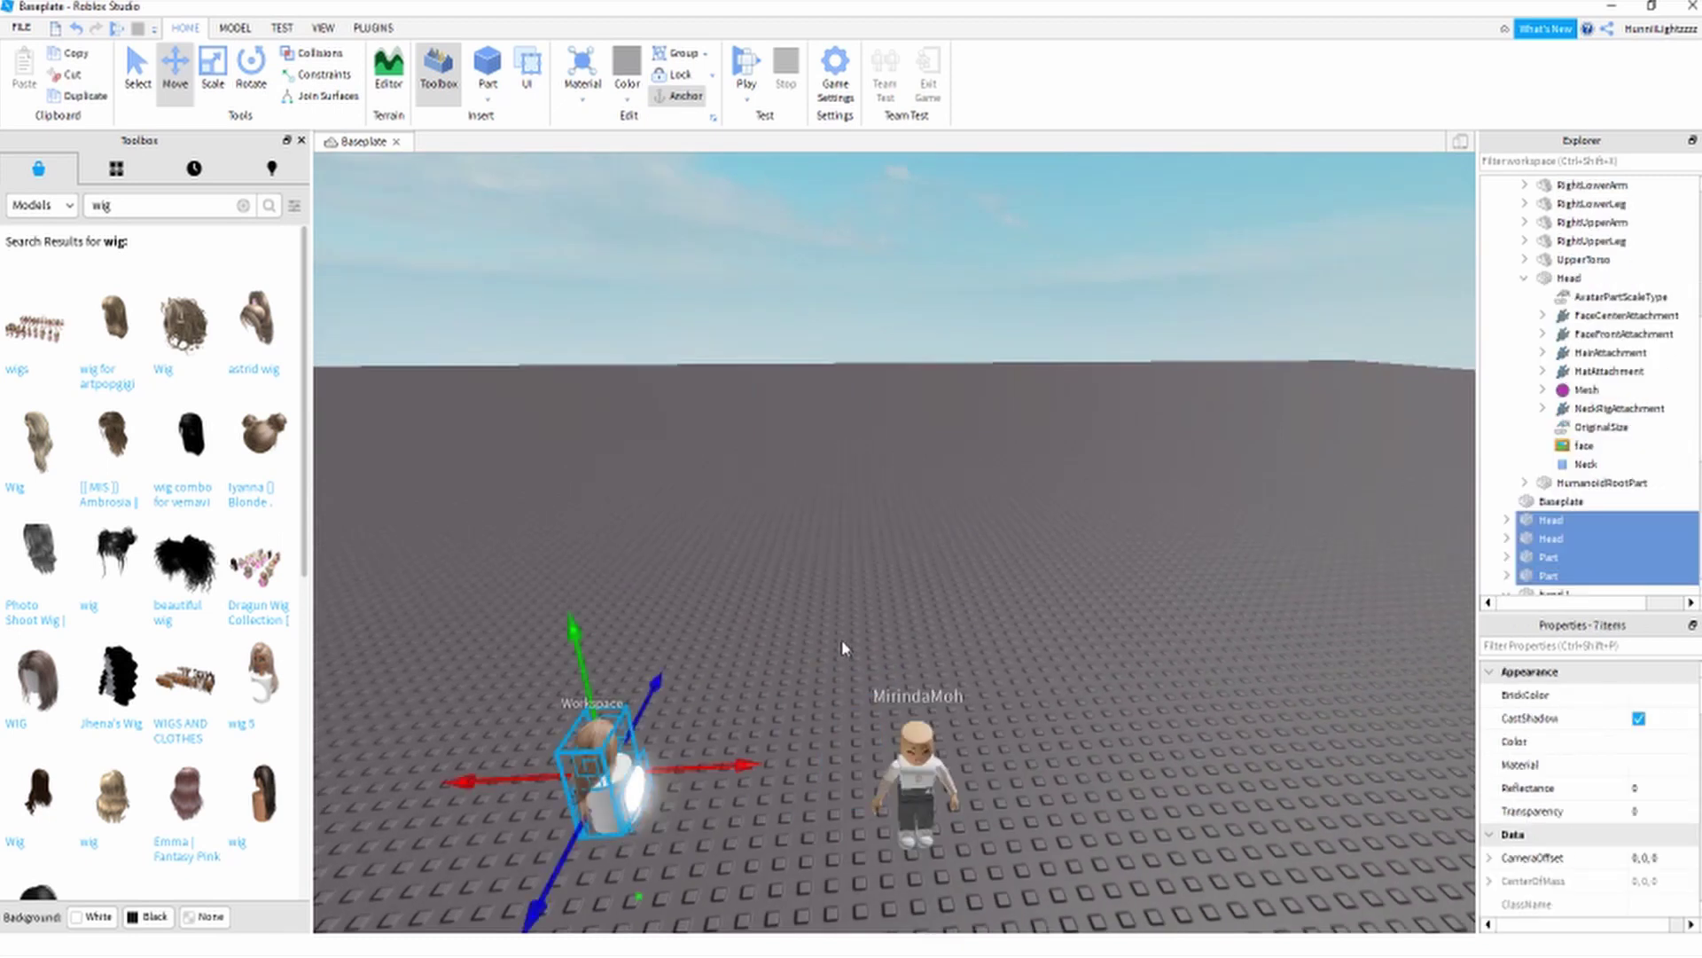
click(842, 642)
- Pull the hair out of the wig model, ungroup it once more, and place the hair part over the avatar
drag(599, 758, 772, 814)
right_drag(953, 619, 935, 603)
scroll(935, 603, up, 5)
key(ctrl+u)
drag(750, 567, 922, 620)
right_drag(922, 621, 863, 733)
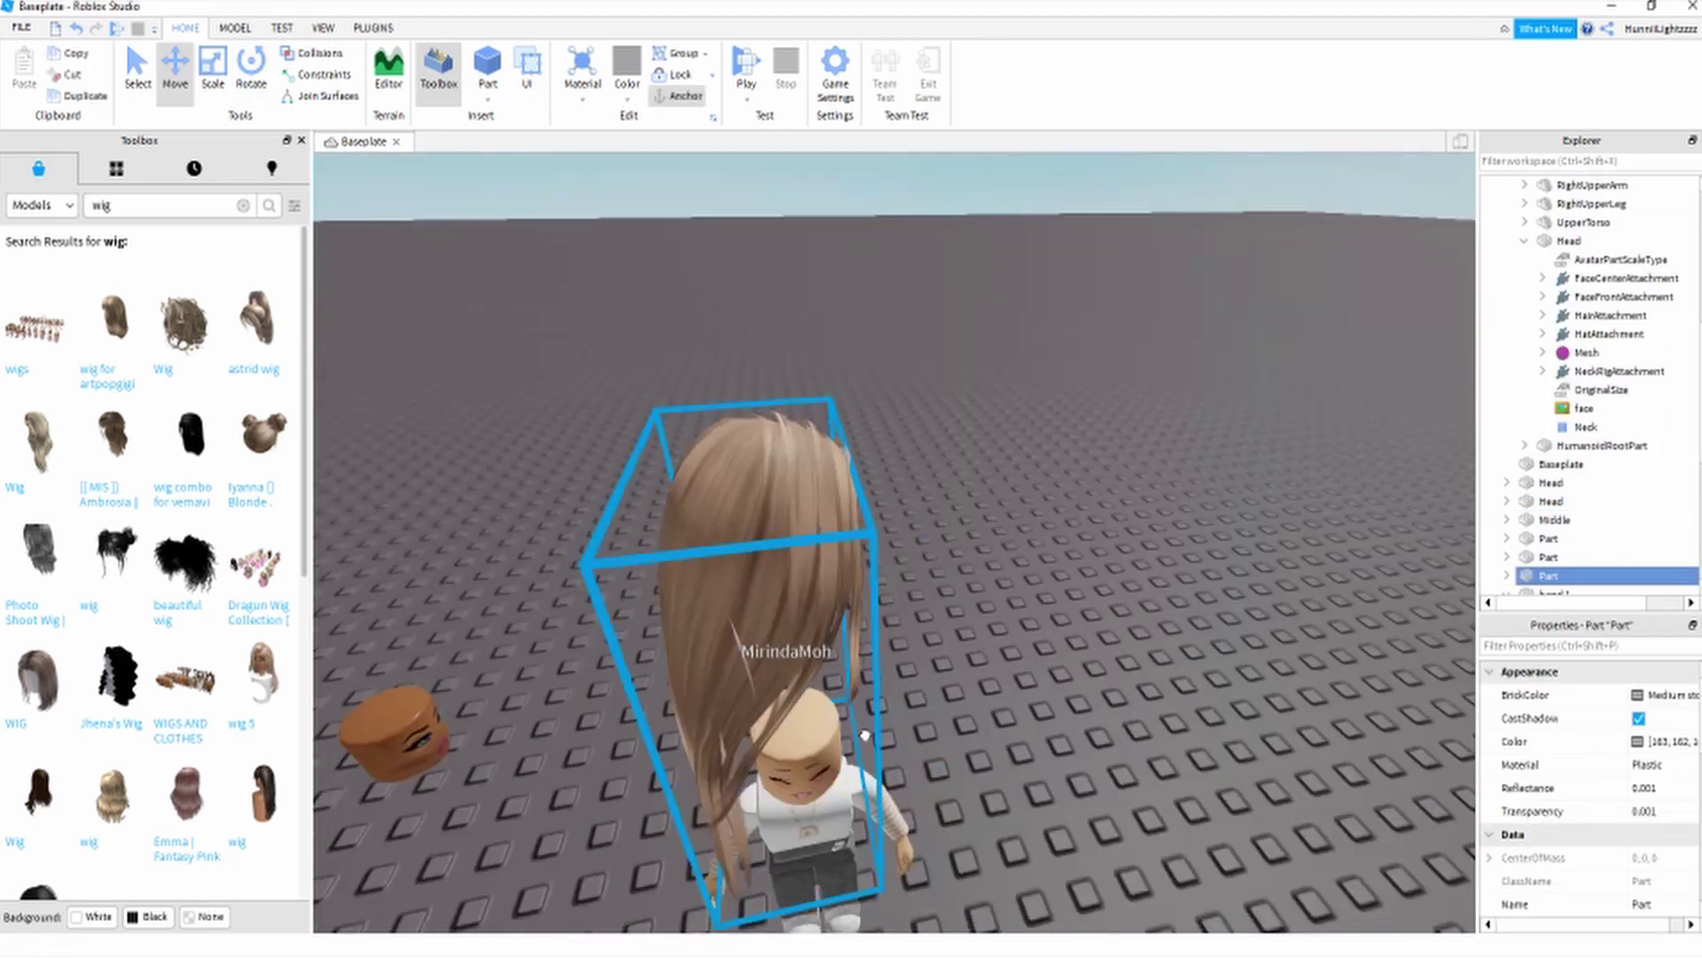
- Rotate the hair part about its vertical axis to face the avatar's way and shift it above the head
click(251, 71)
right_drag(810, 334, 820, 417)
drag(1135, 461, 792, 827)
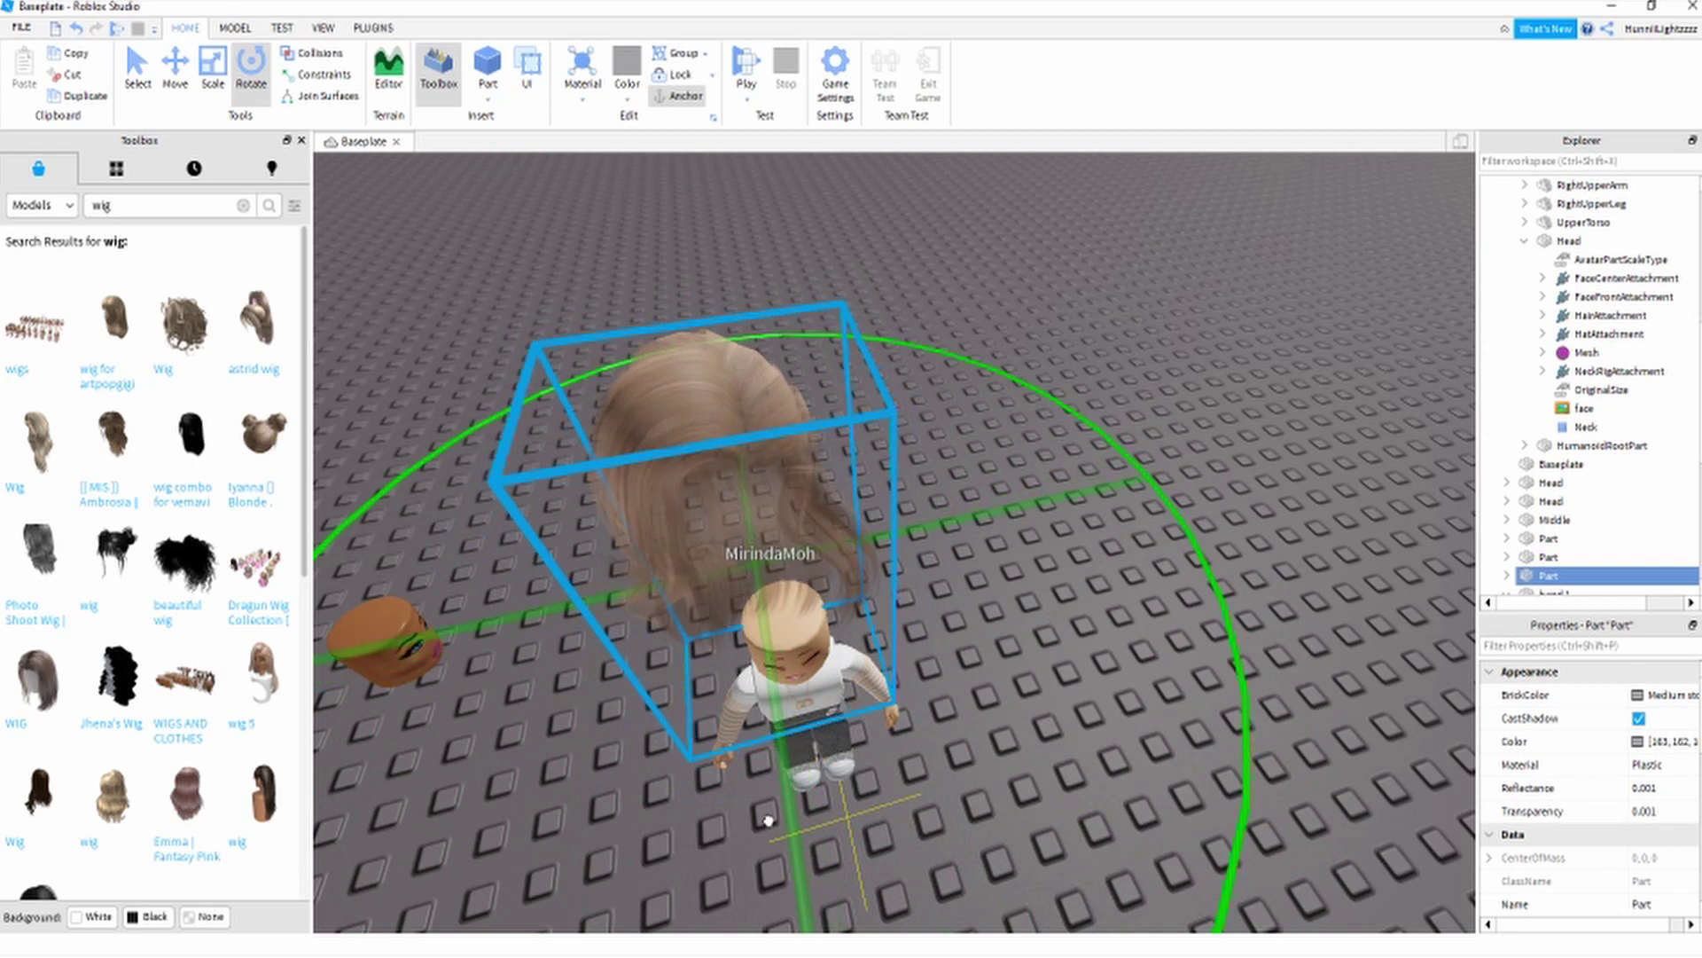
key(ctrl+2)
right_drag(761, 435, 793, 478)
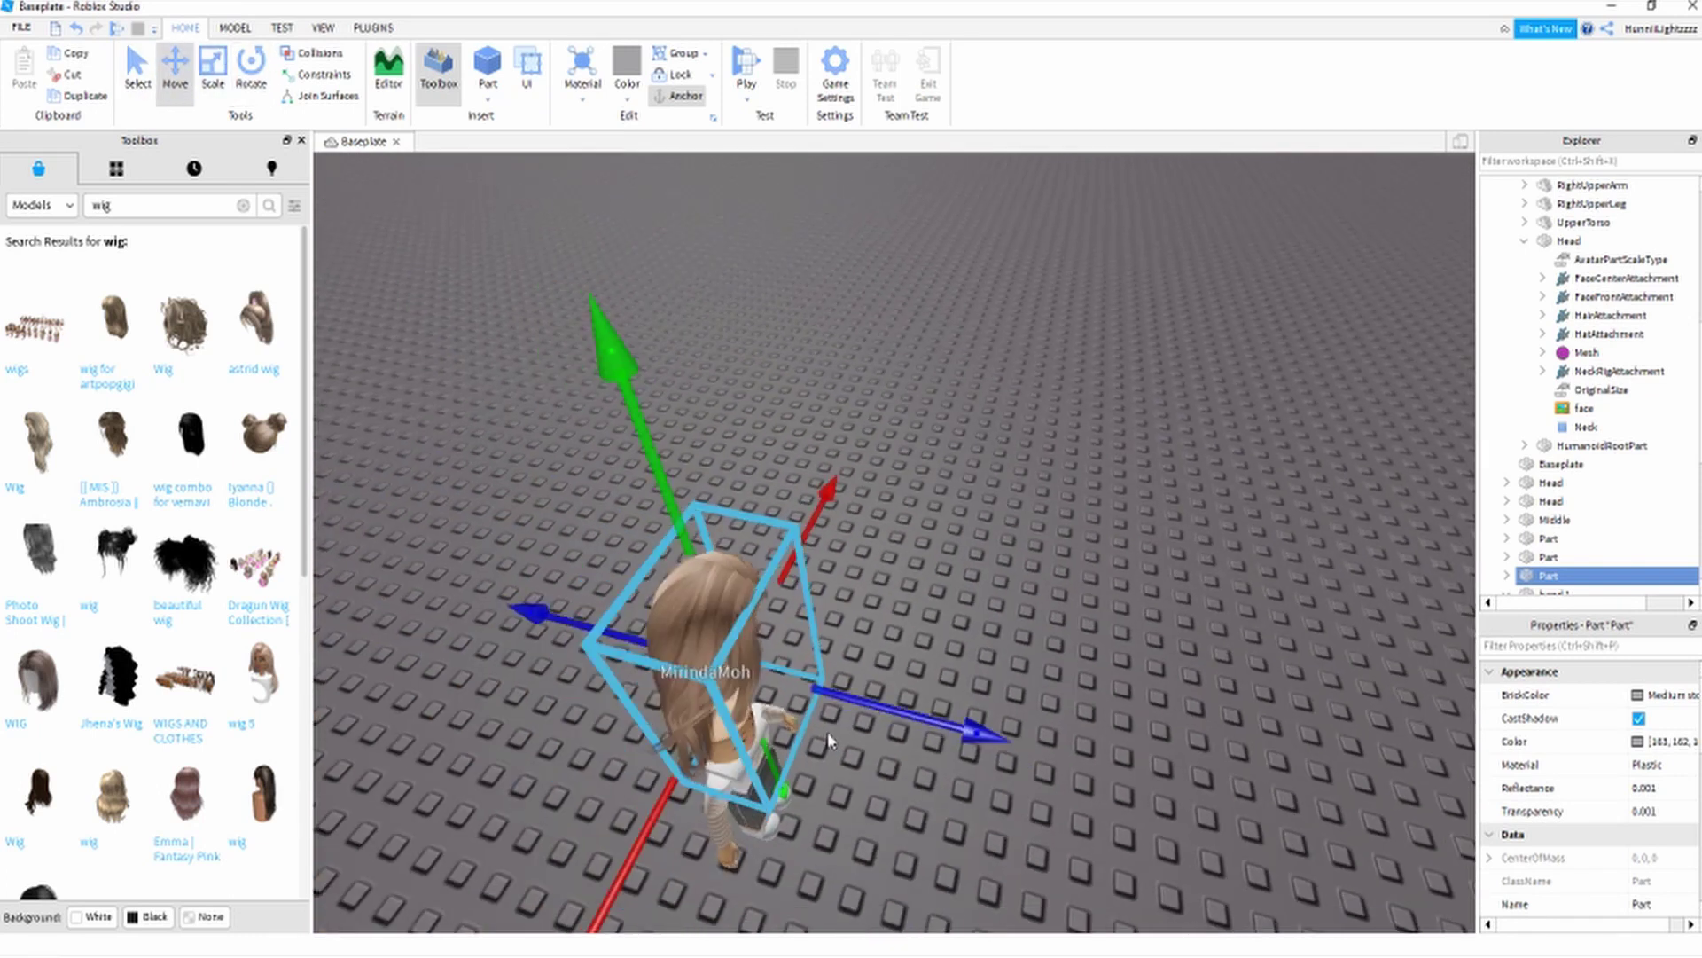
drag(897, 724, 834, 652)
right_drag(869, 630, 900, 652)
scroll(855, 602, up, 3)
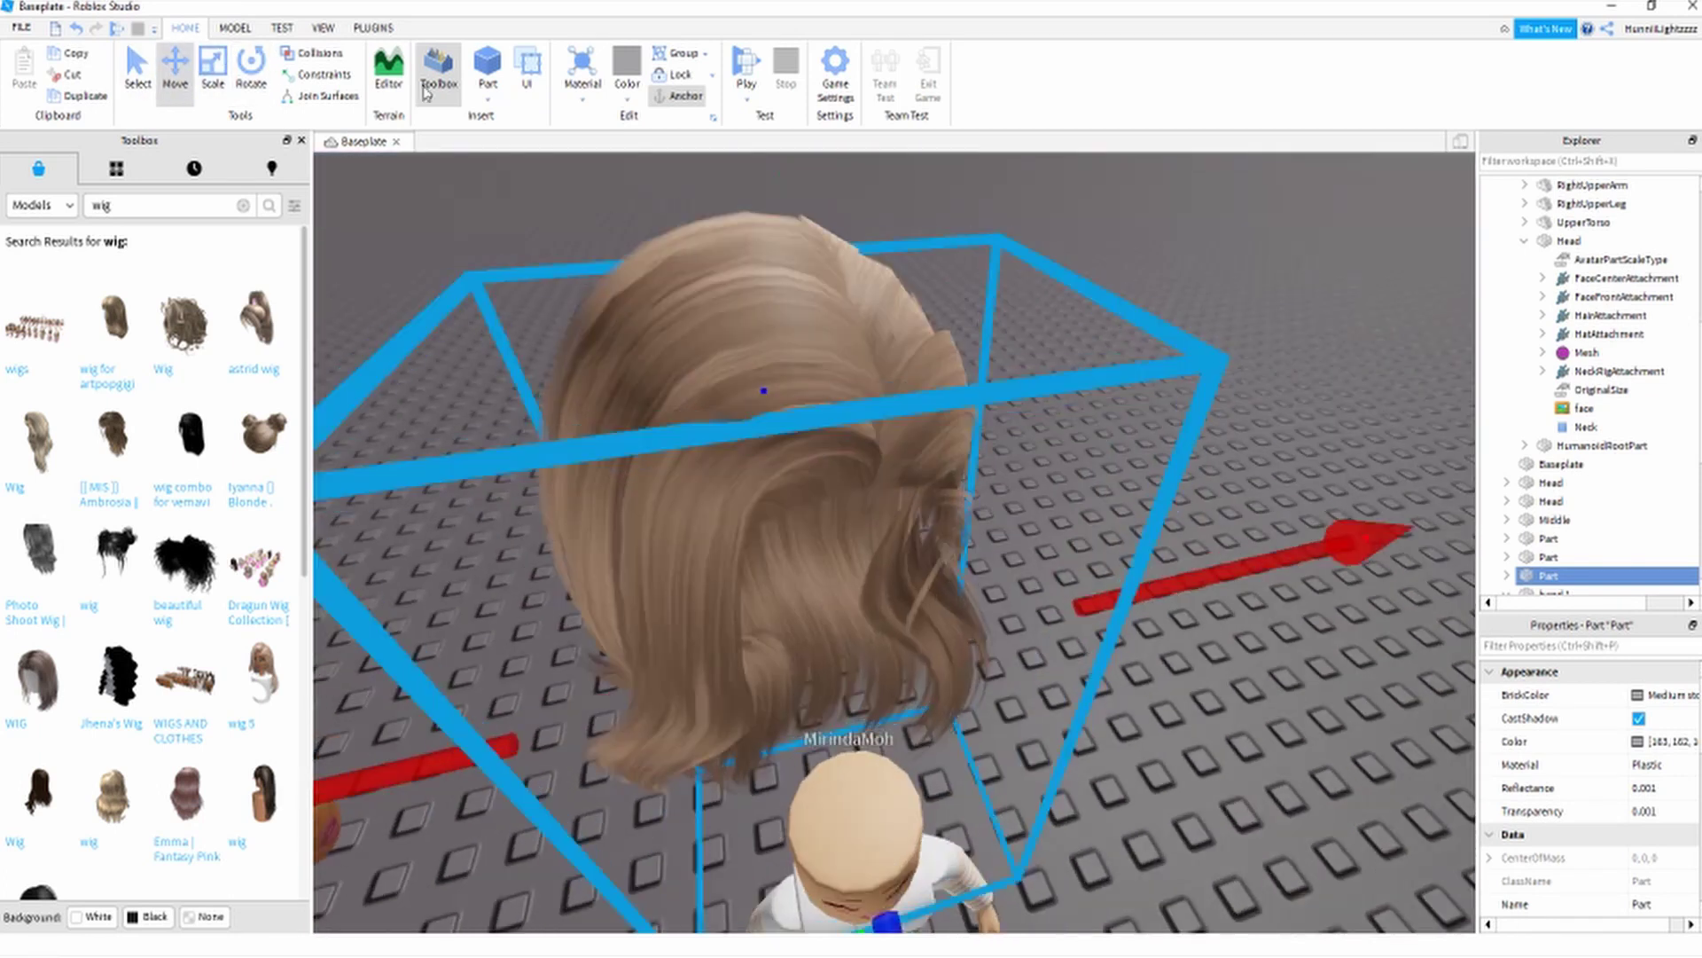
- Switch off Collisions, Constraints and Join Surfaces so that the hair can overlap the avatar's head
click(241, 33)
right_drag(895, 426, 851, 292)
scroll(851, 293, down, 4)
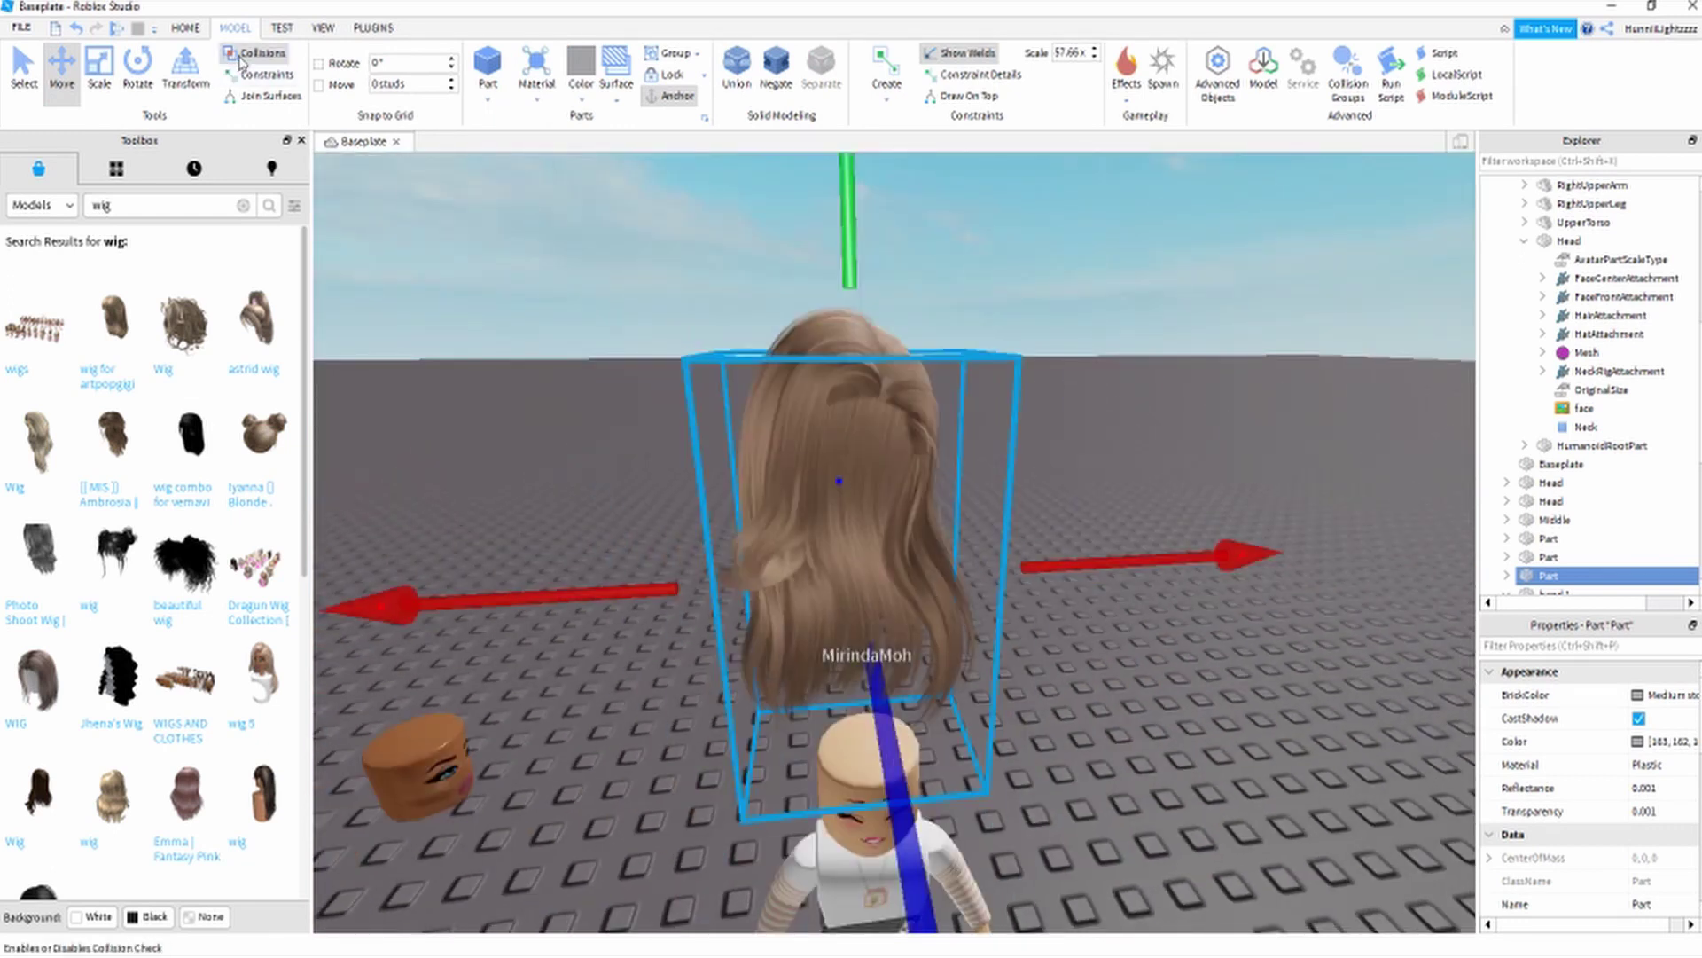
click(257, 104)
right_drag(676, 282, 692, 241)
drag(821, 340, 826, 359)
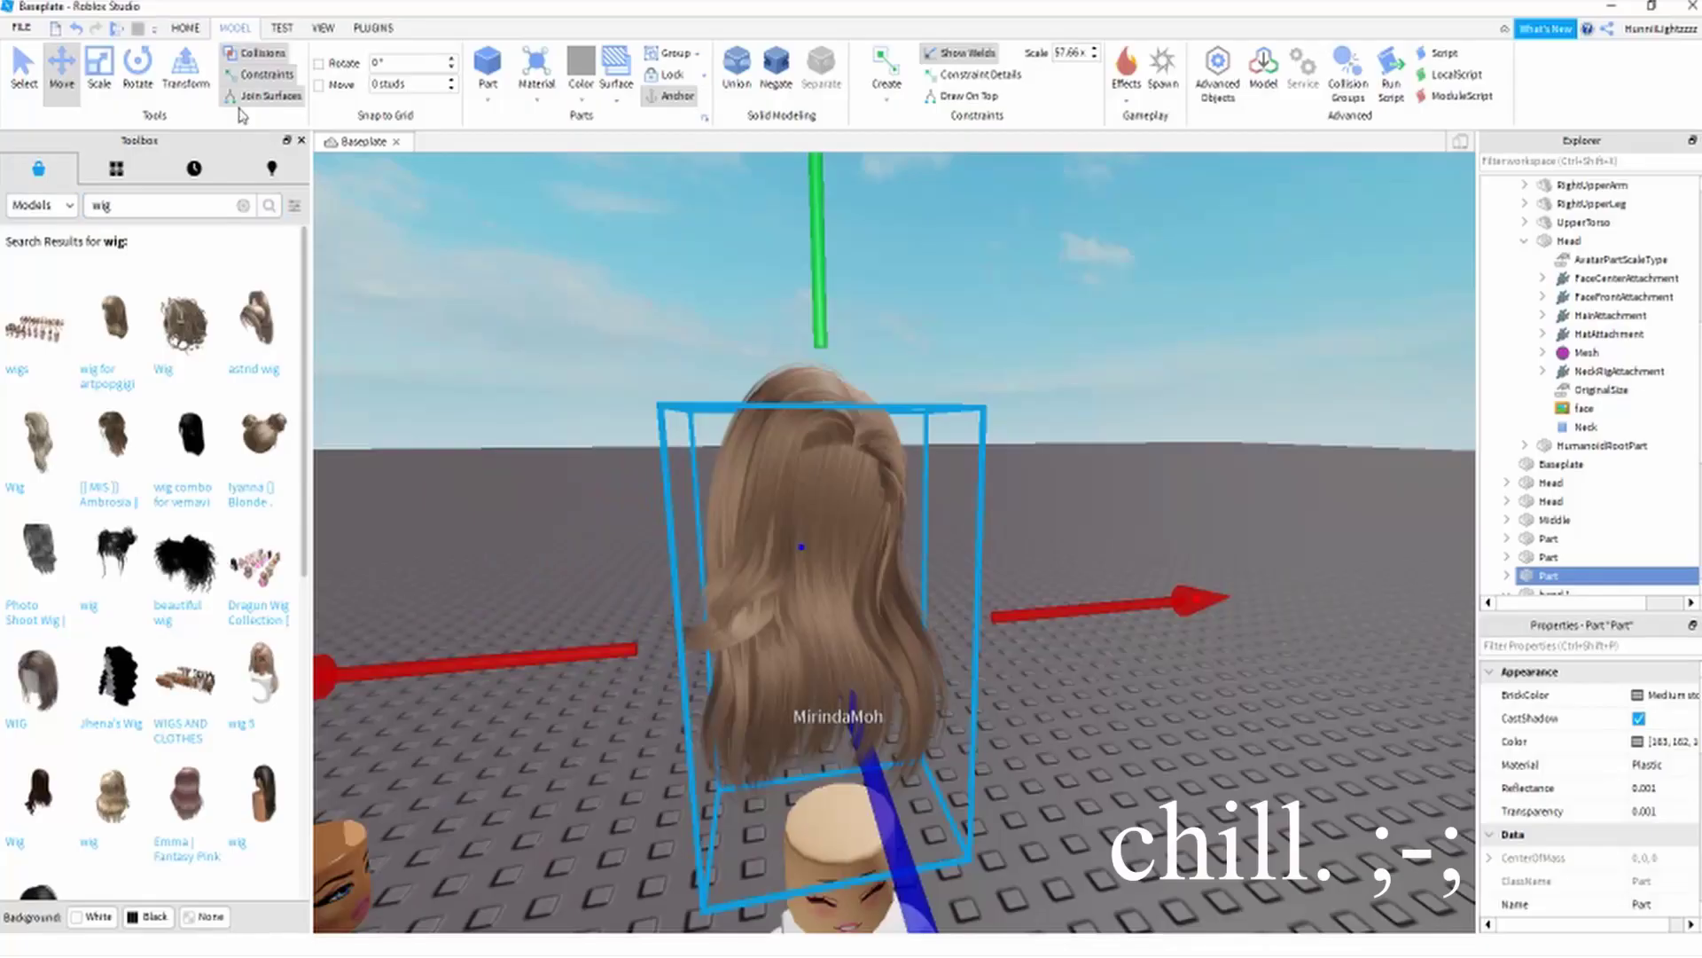
- Lower the hair onto the avatar's head and fine-tune its height around the face
drag(824, 254, 838, 611)
scroll(976, 635, down, 4)
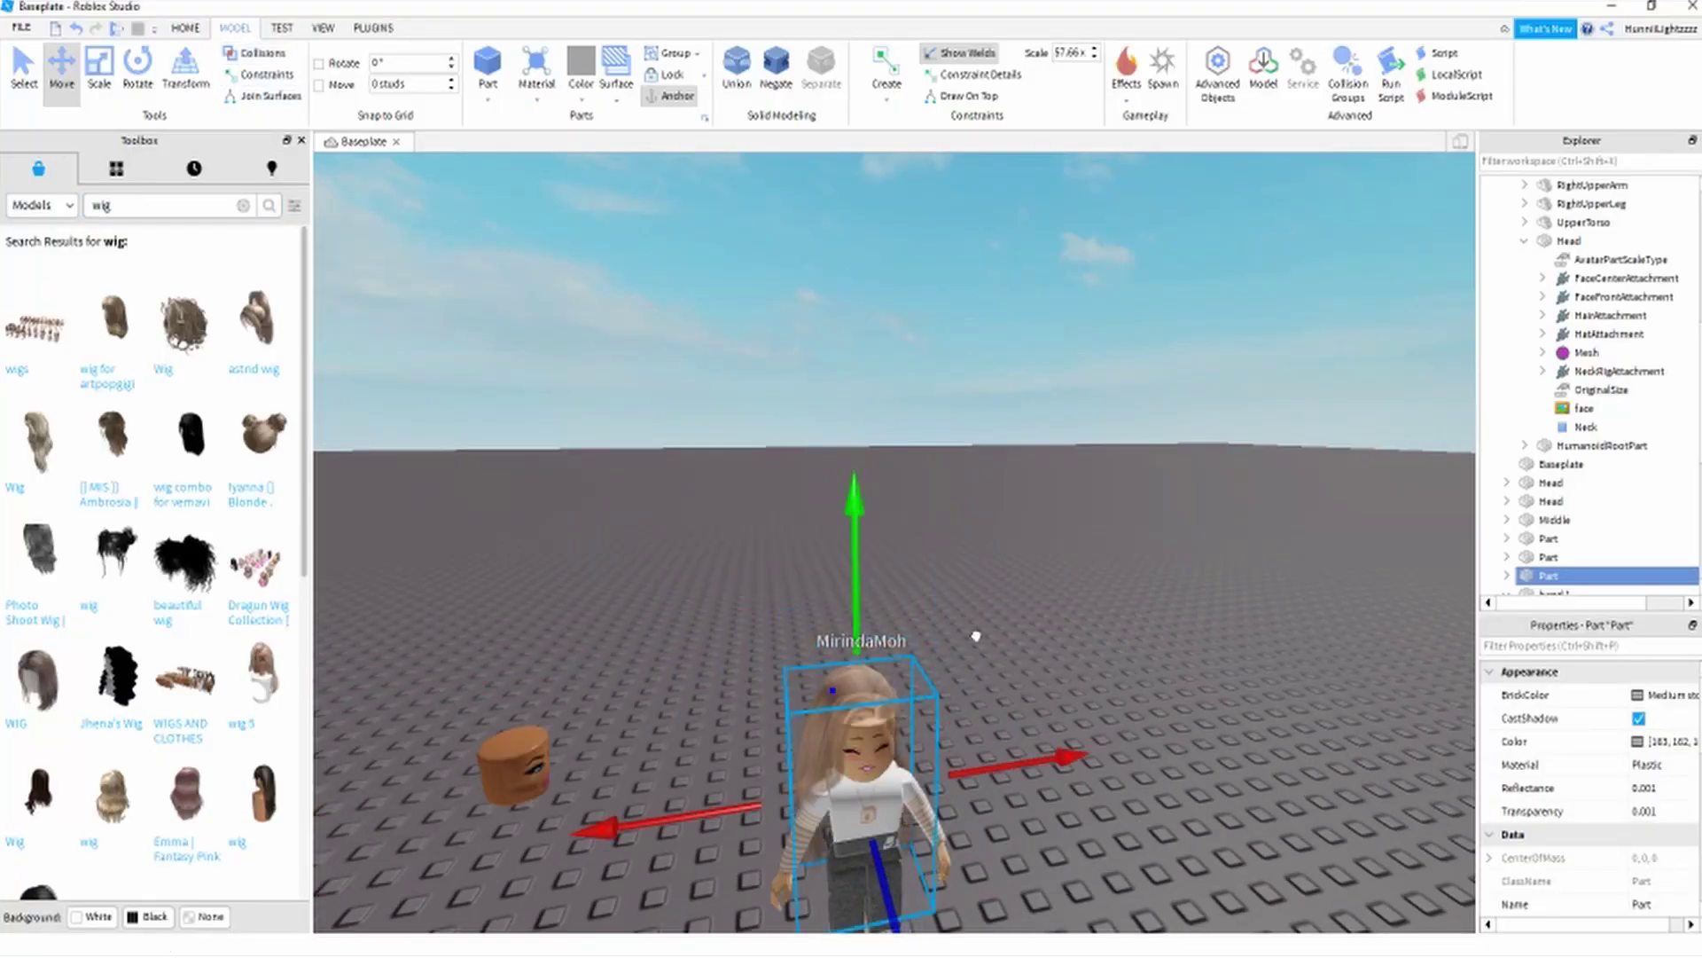
right_drag(977, 635, 1045, 718)
scroll(1045, 718, up, 3)
drag(873, 504, 870, 520)
click(1089, 517)
scroll(1090, 517, down, 3)
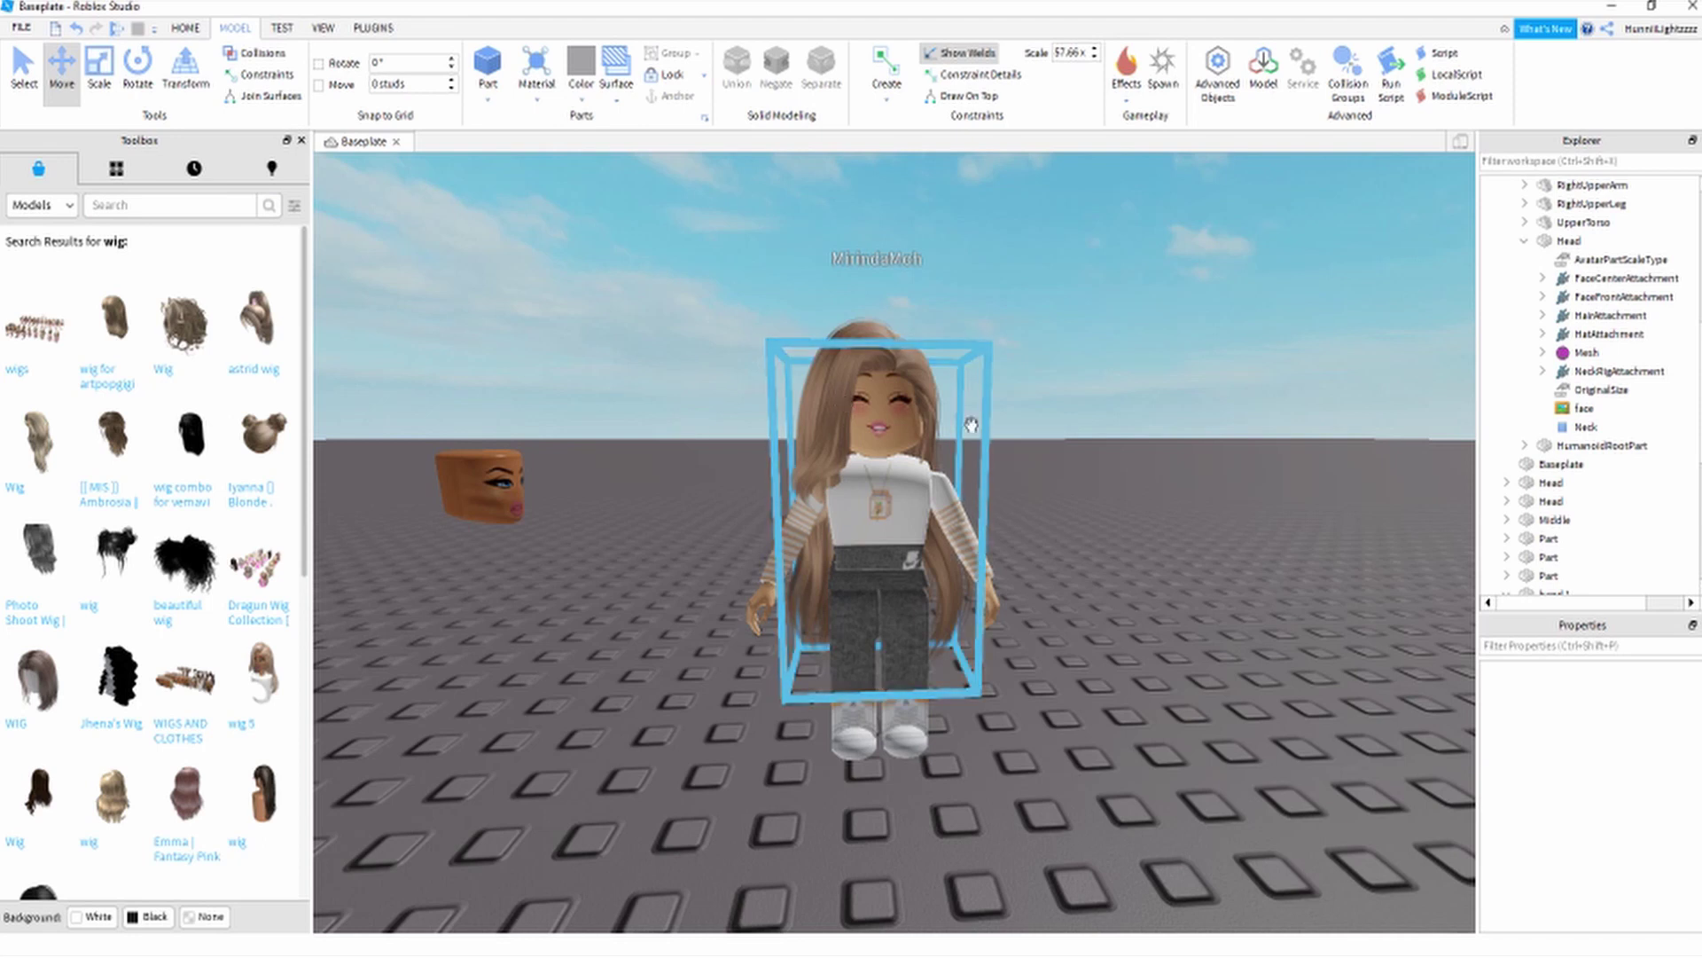
- Switch the toolbox category to Images and search for "freckles"
click(54, 210)
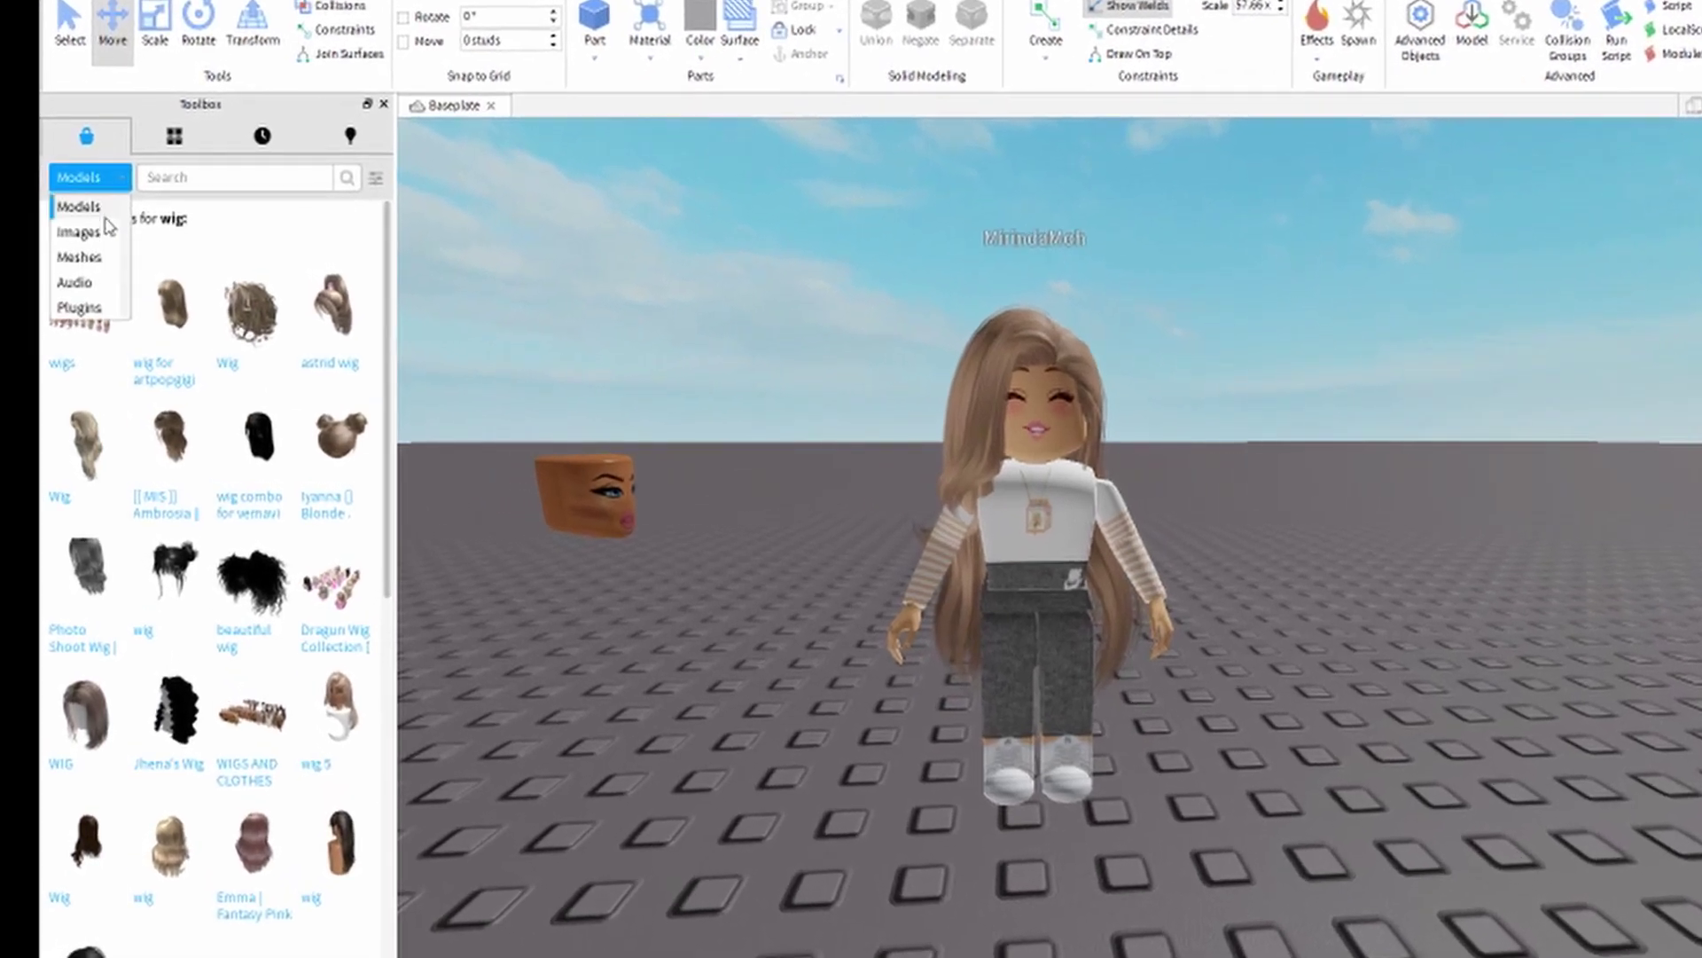
click(49, 245)
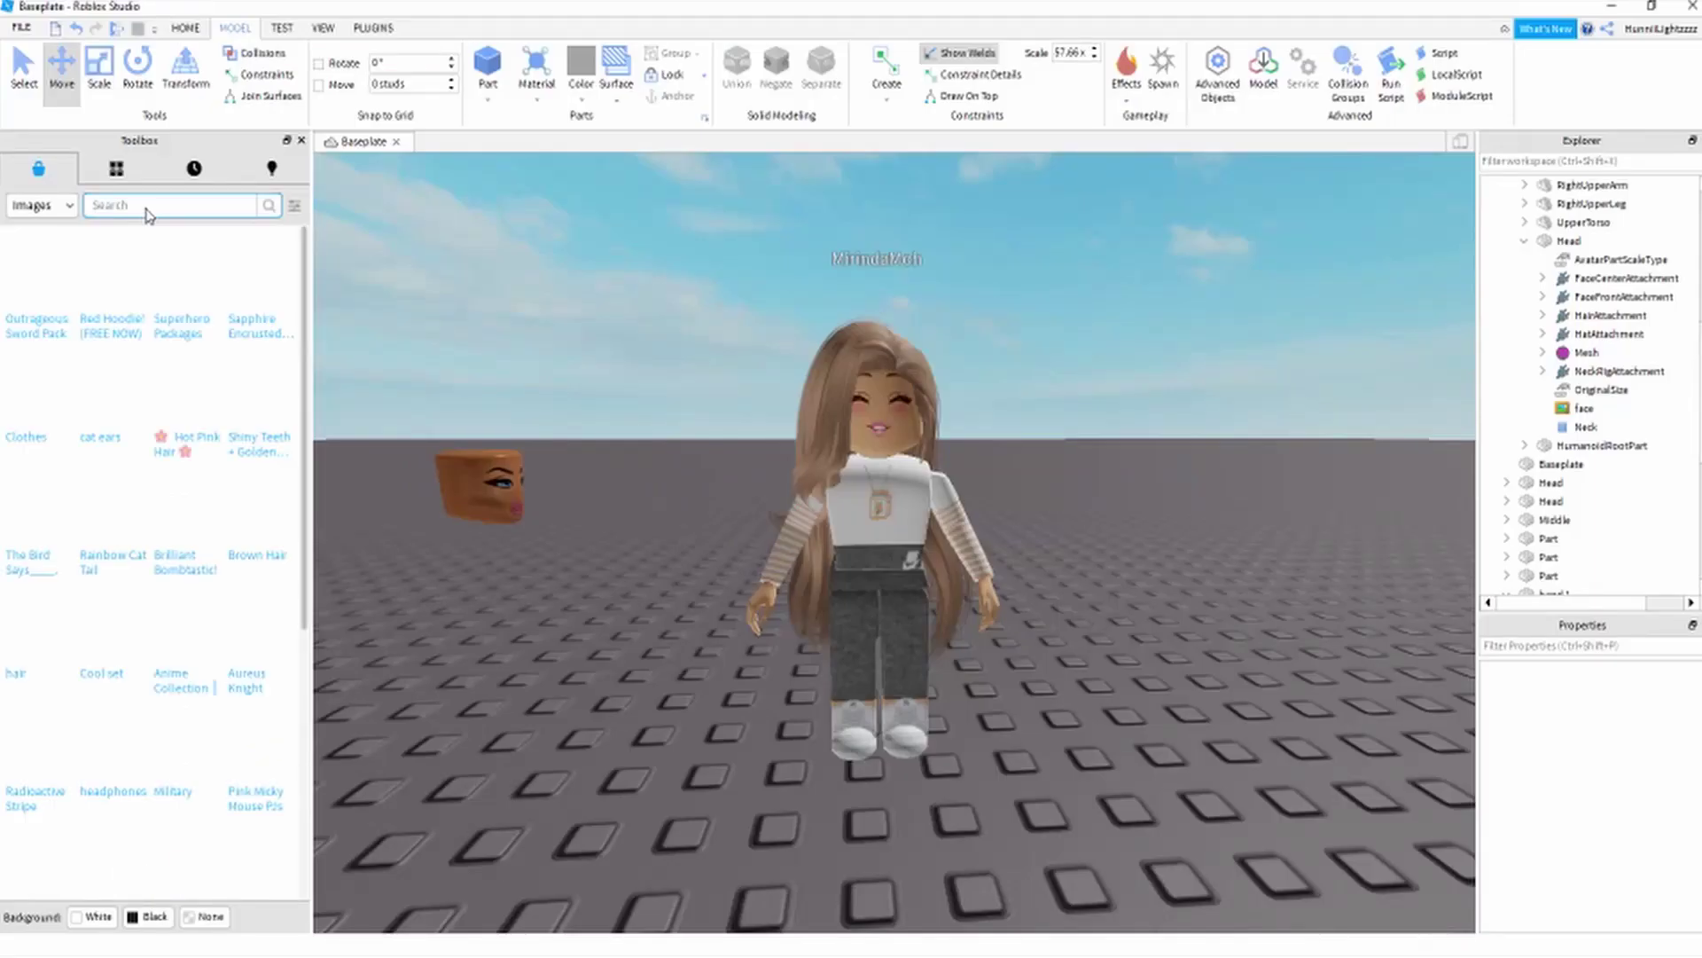
text(freckles)
key(Return)
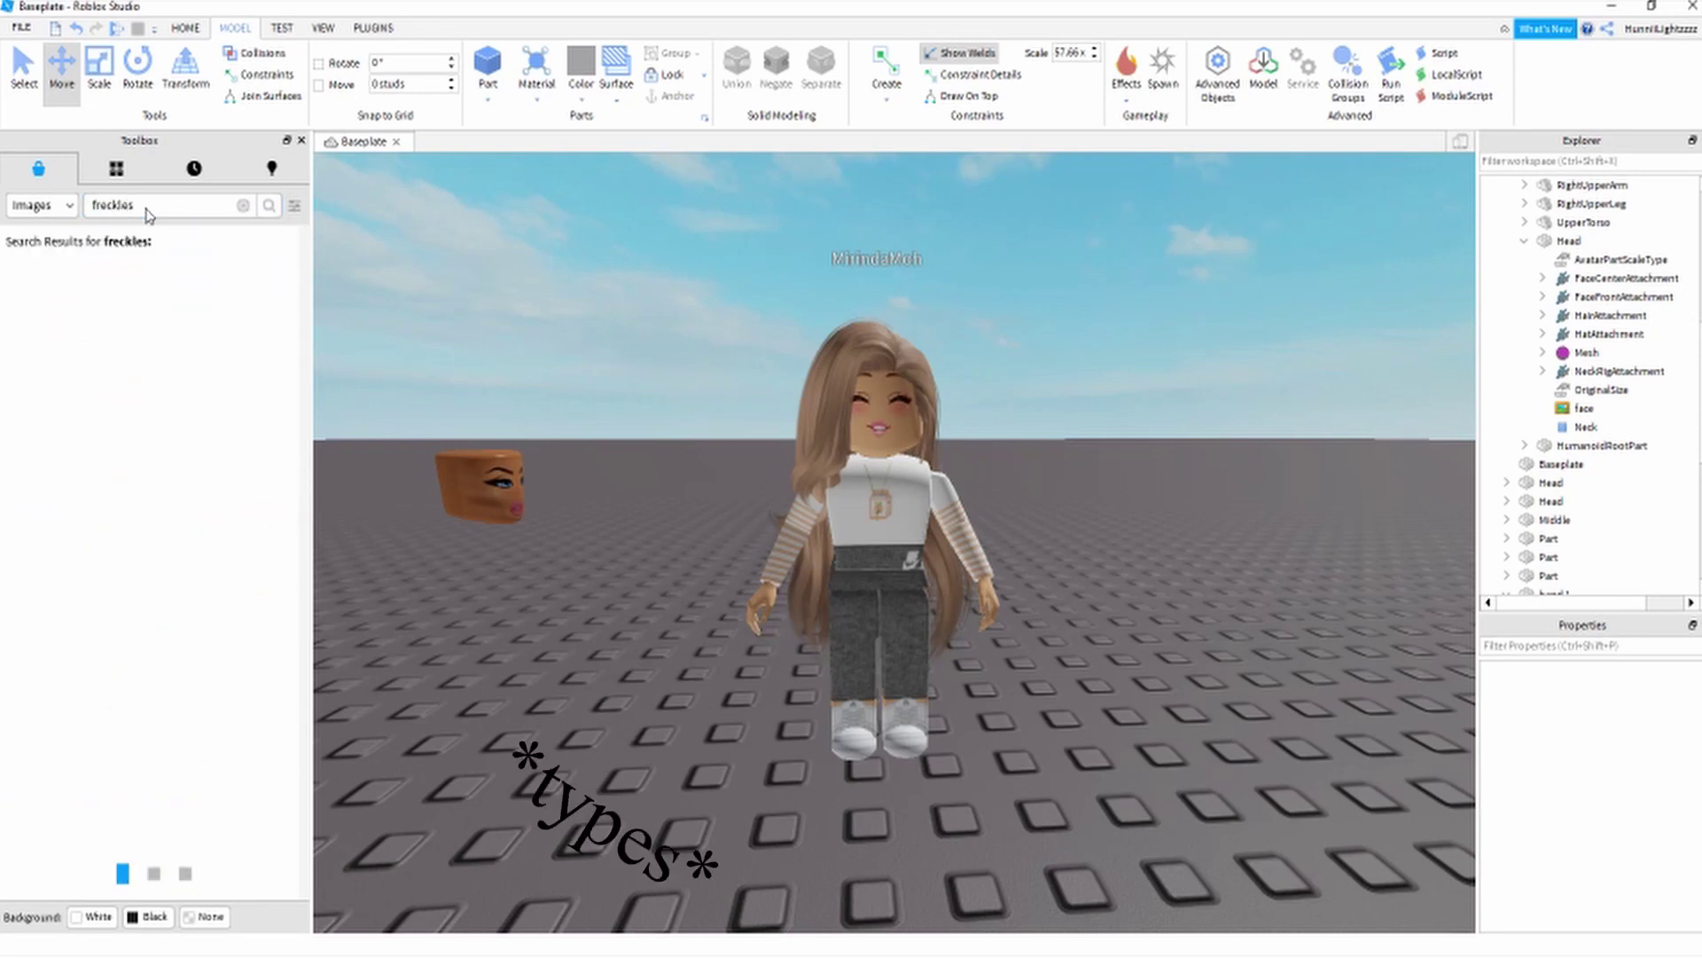
- Move the hair back behind the avatar's head so that the face is uncovered
click(913, 470)
right_drag(1041, 499, 1063, 535)
drag(1063, 535, 964, 499)
click(965, 499)
scroll(965, 498, up, 4)
right_drag(965, 479, 1039, 431)
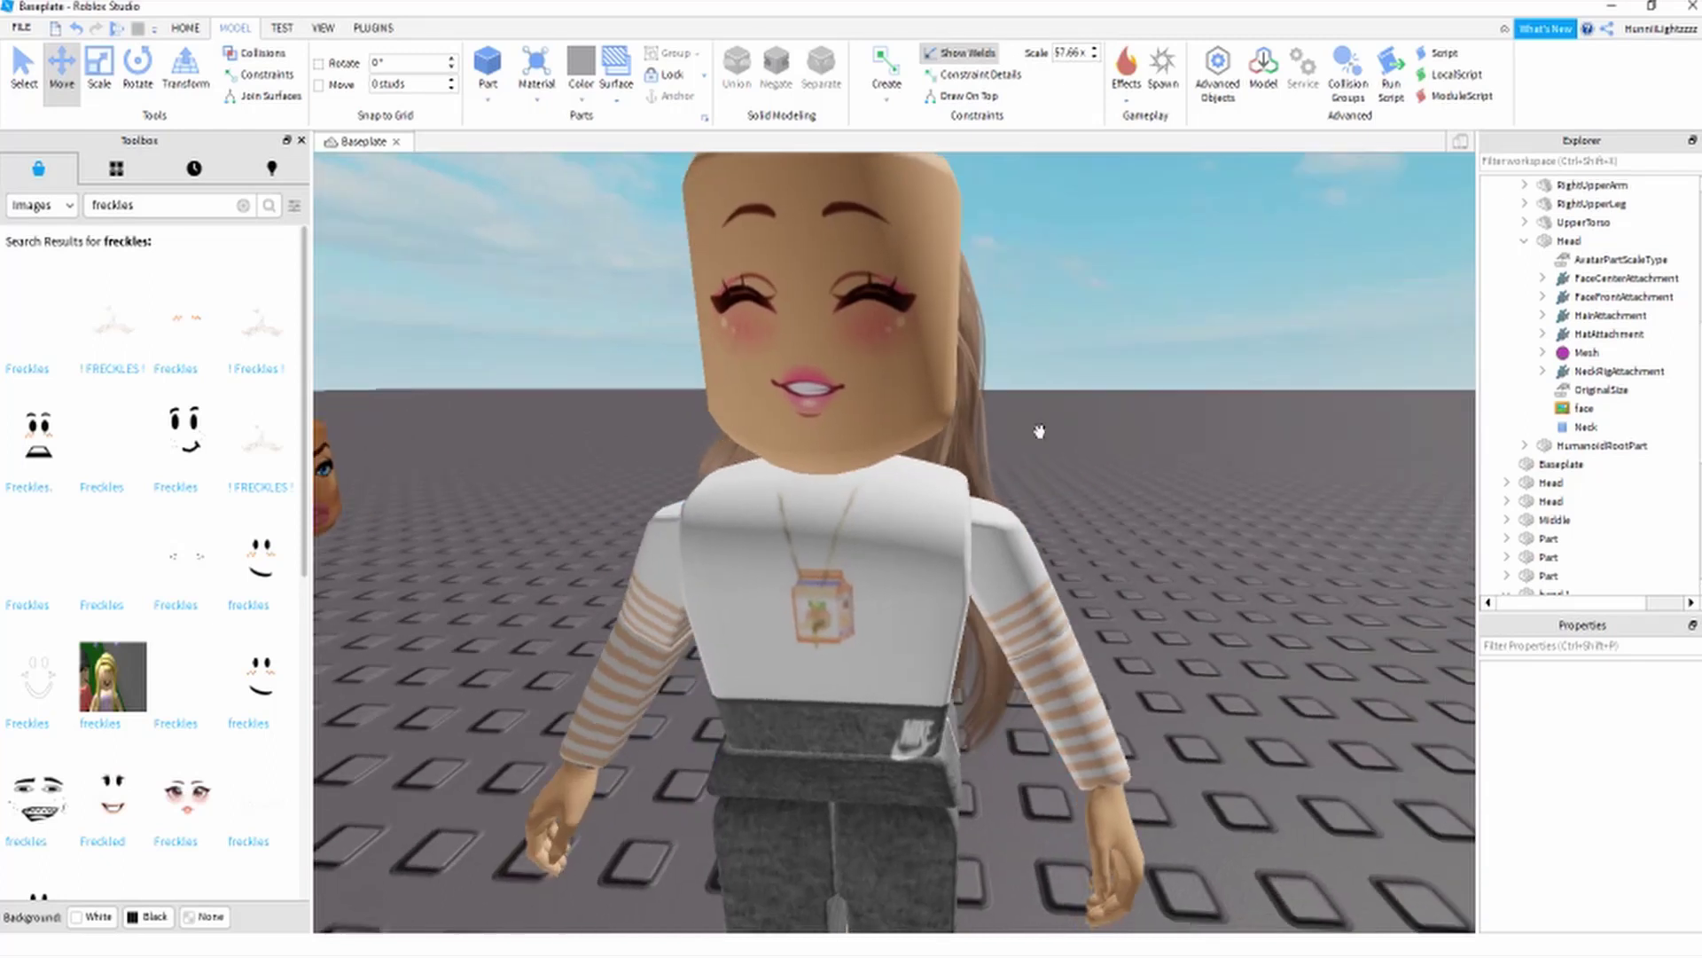
- Apply the "! Freckles !" image to the front of the avatar's head and view the face from near and far
drag(251, 334, 720, 337)
scroll(720, 337, down, 5)
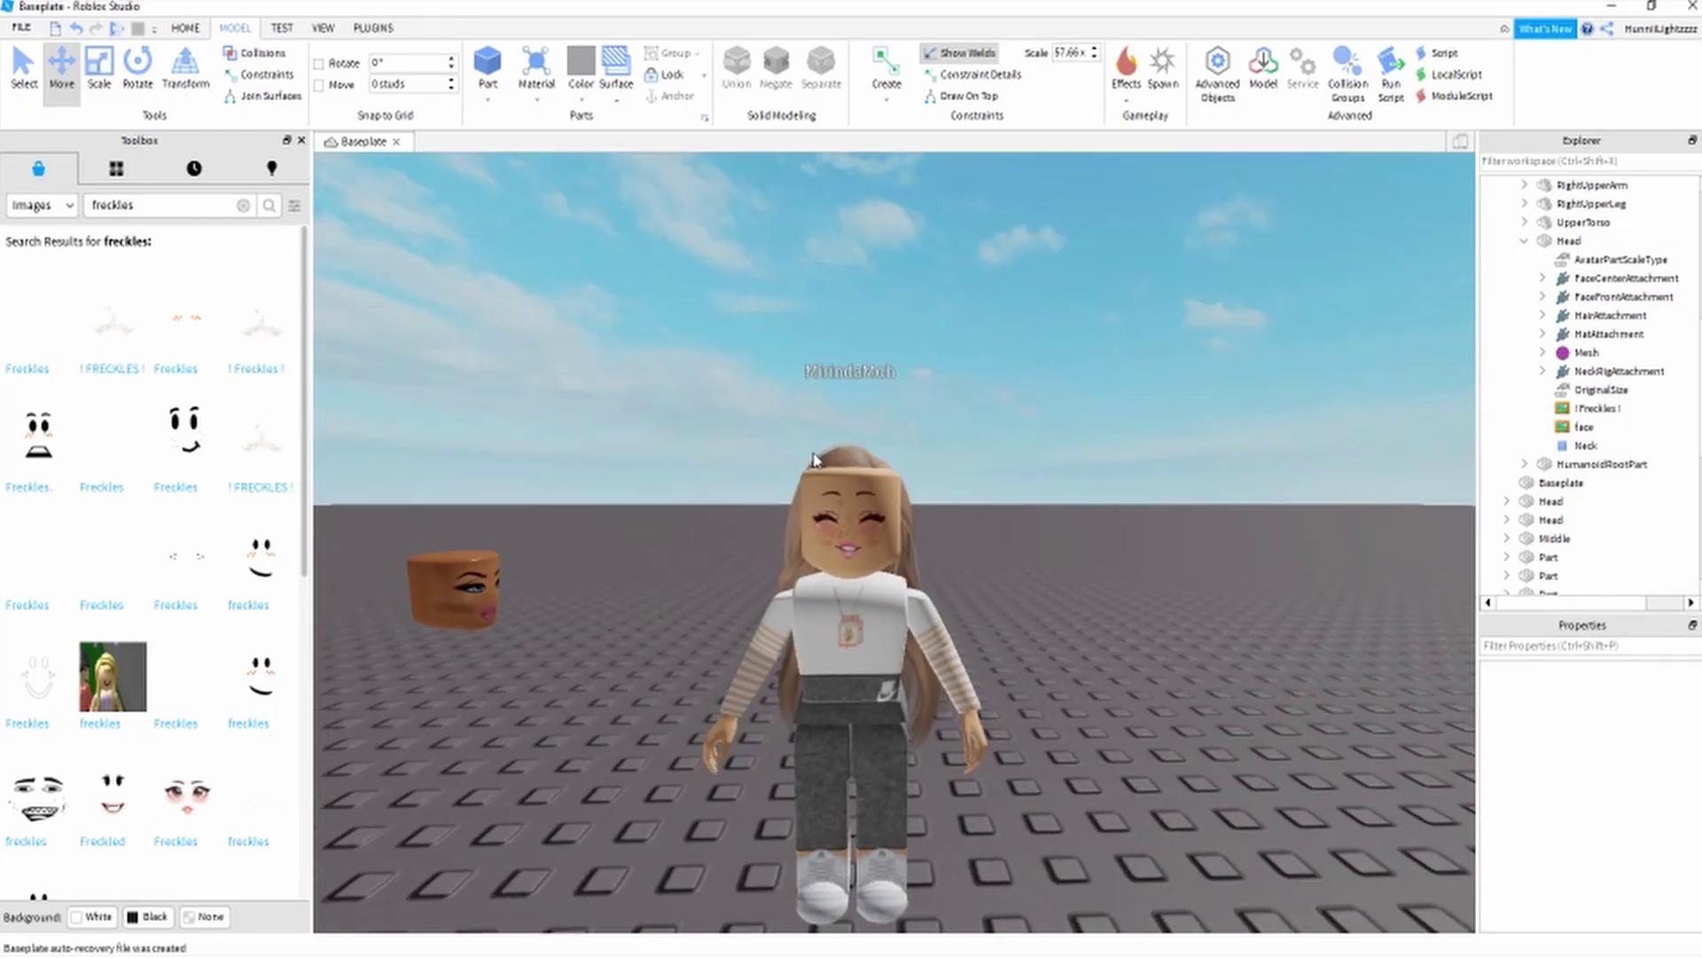
scroll(593, 429, up, 5)
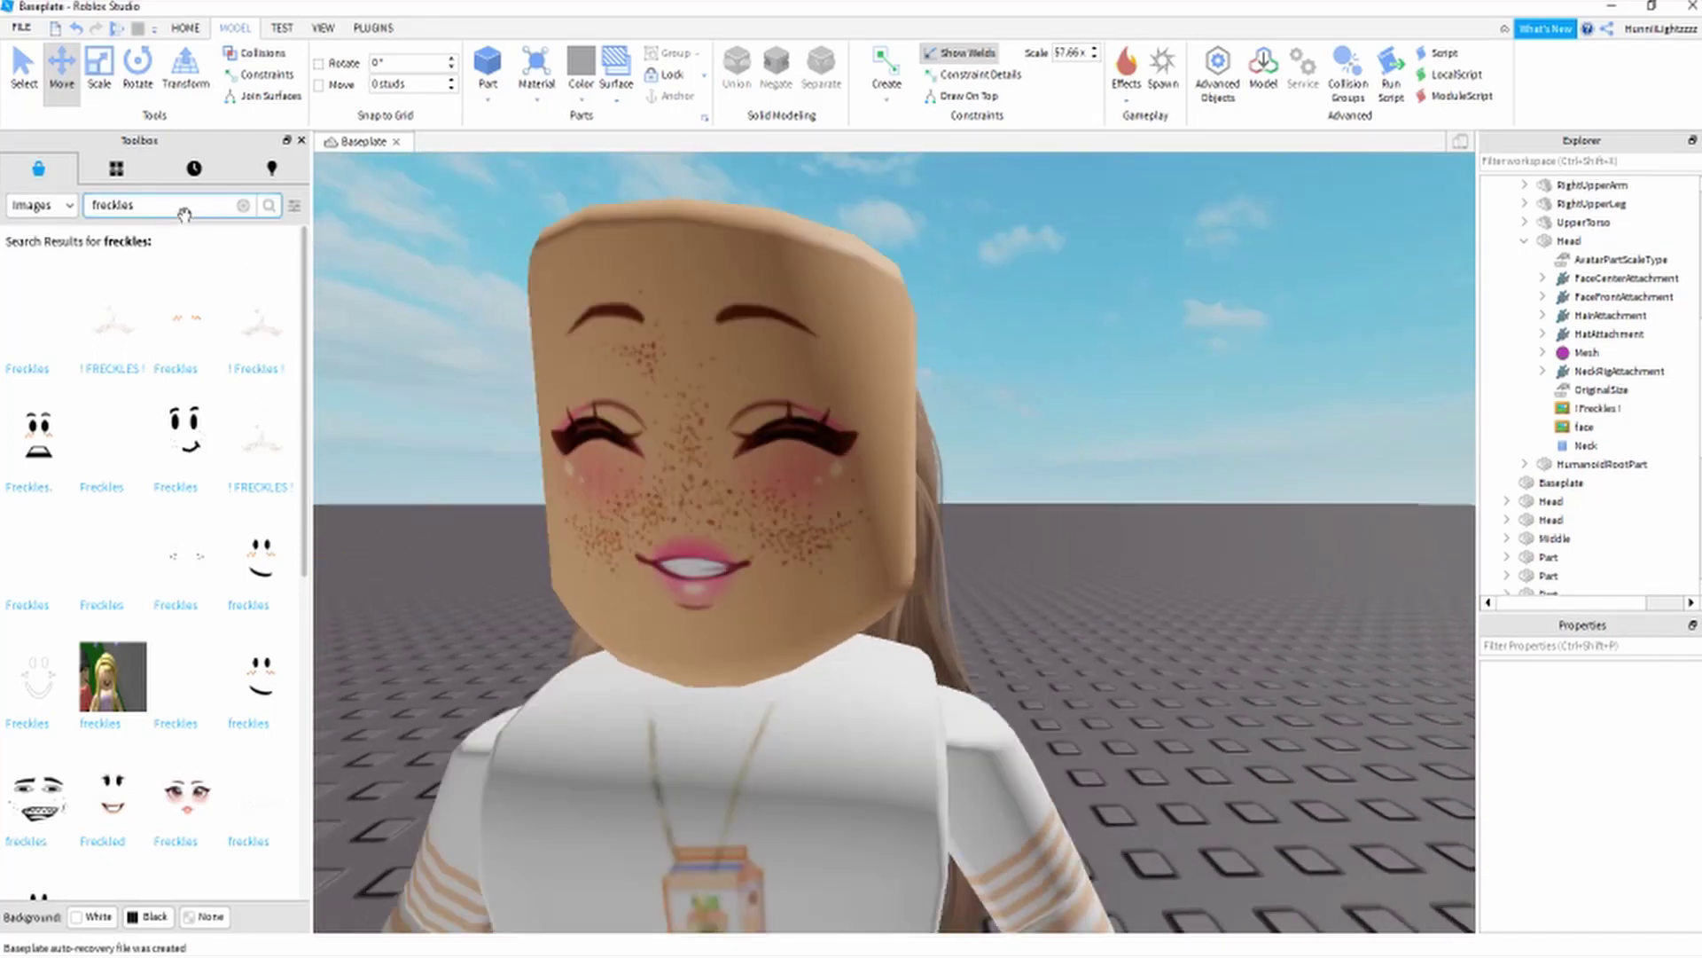
- Search the toolbox images for "blush" and apply a pink blush image to the front of the avatar's head
key(Return)
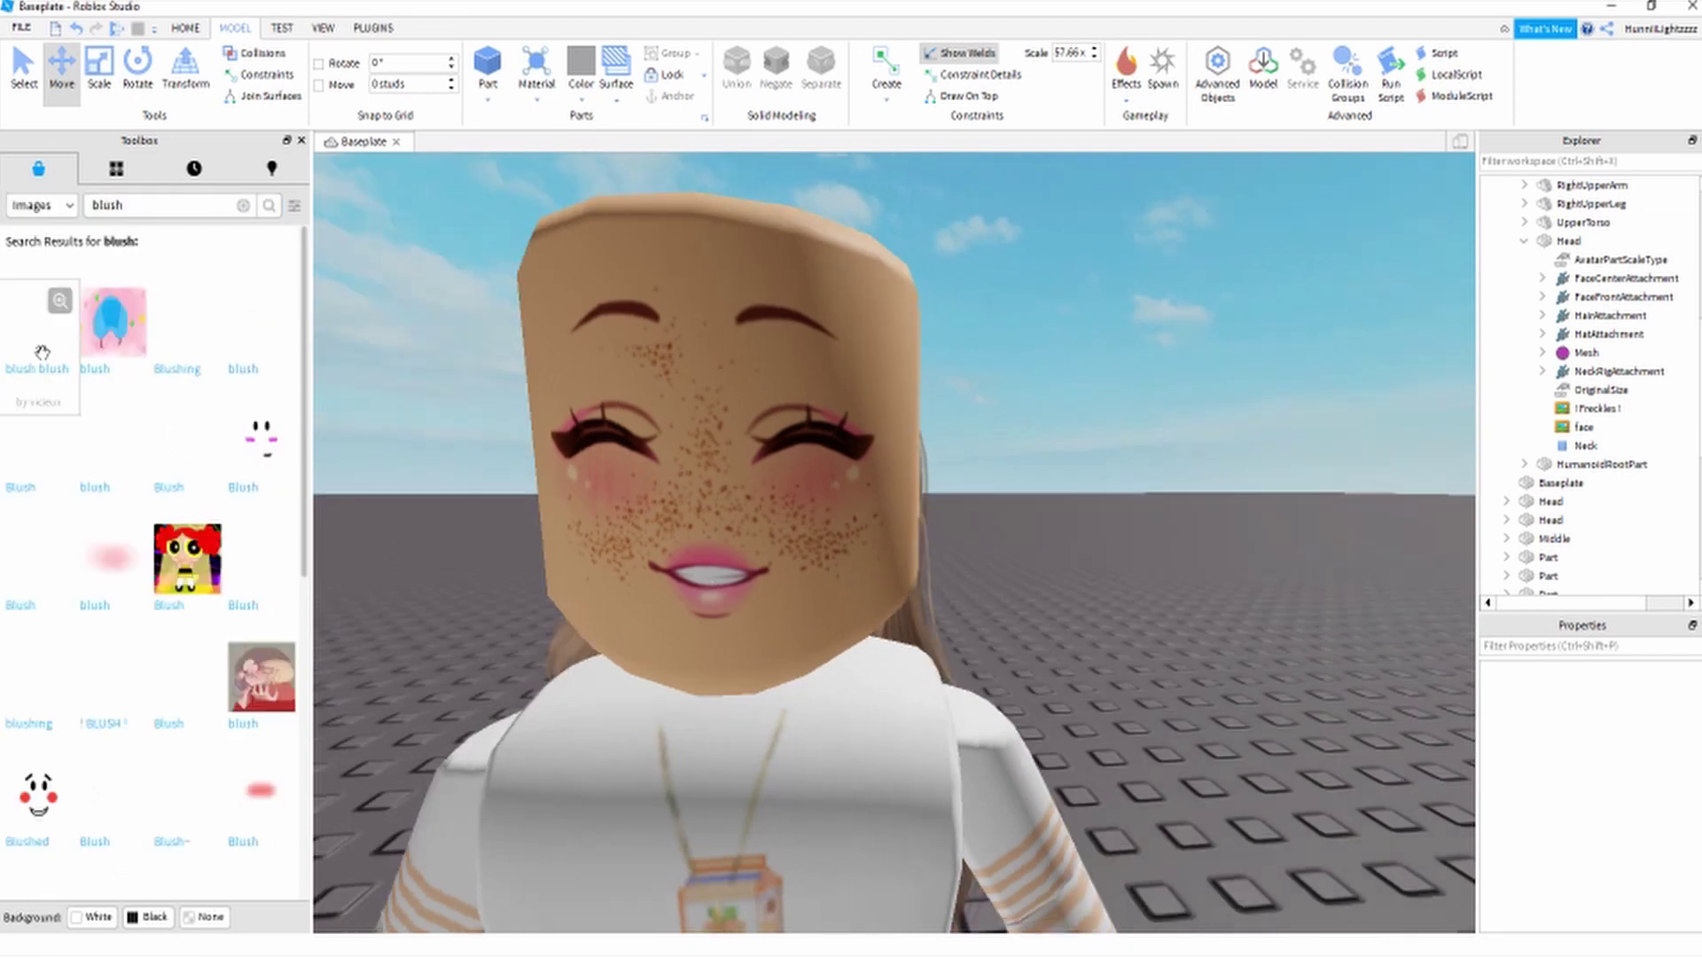
drag(137, 561, 750, 508)
click(752, 509)
- Move the hair forward onto the avatar's head and adjust its position so that it frames the face
right_drag(911, 509, 980, 518)
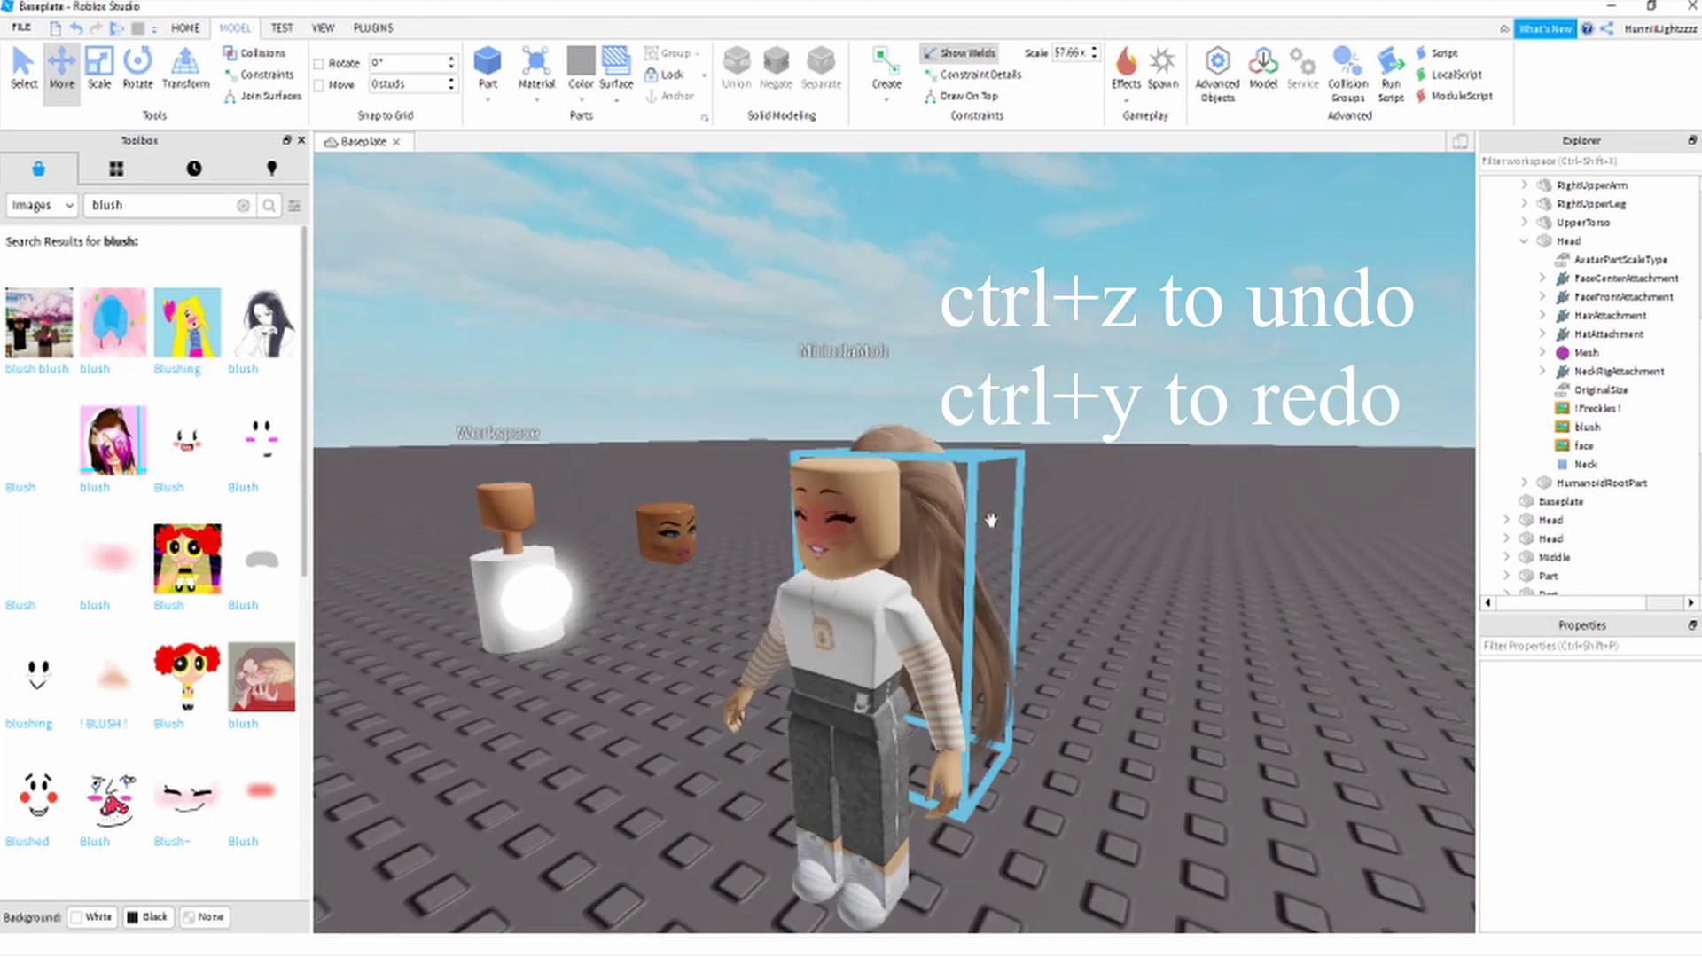
click(996, 520)
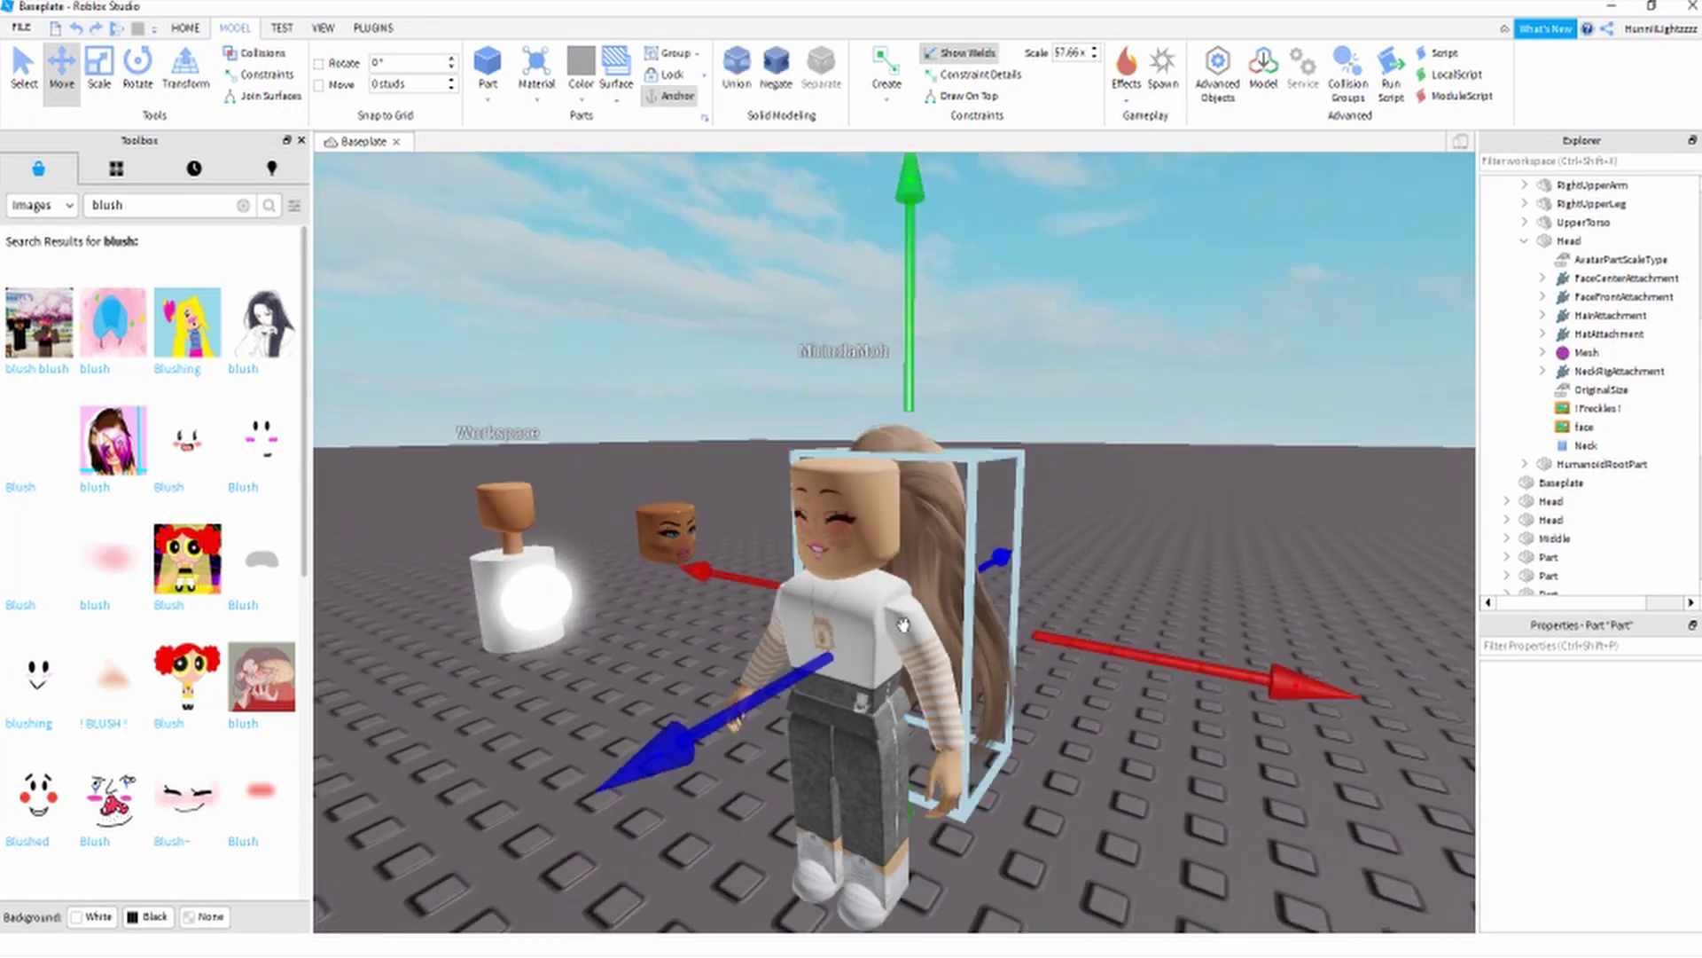
drag(772, 681, 633, 710)
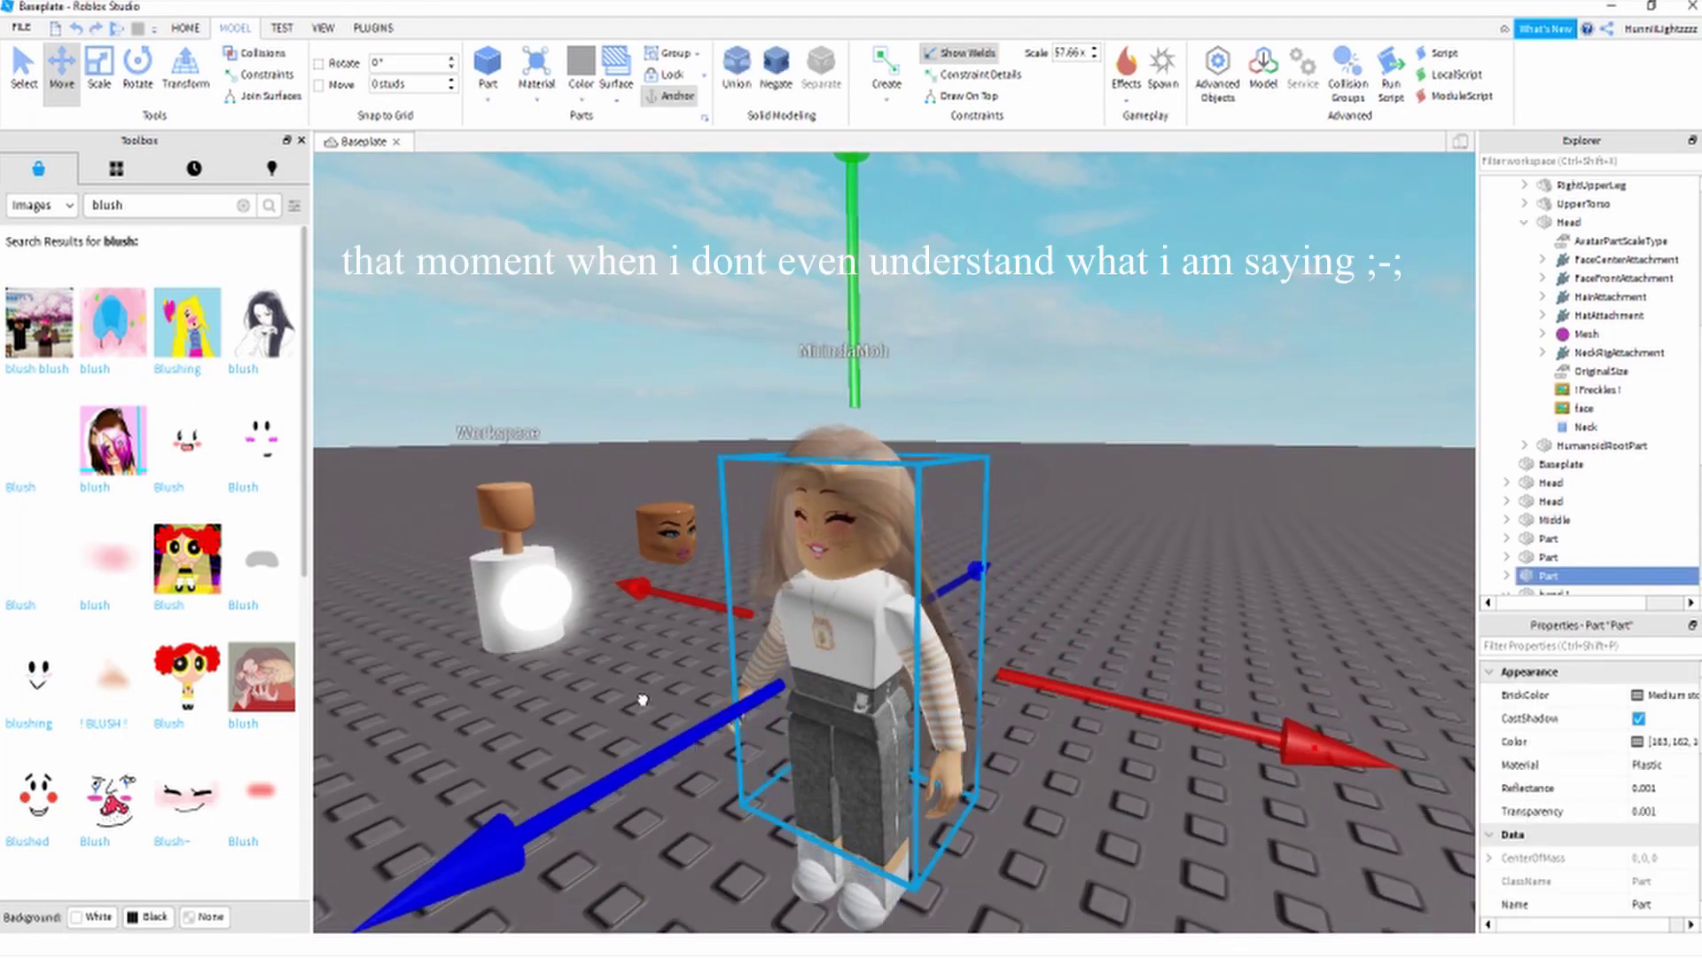
scroll(989, 533, up, 5)
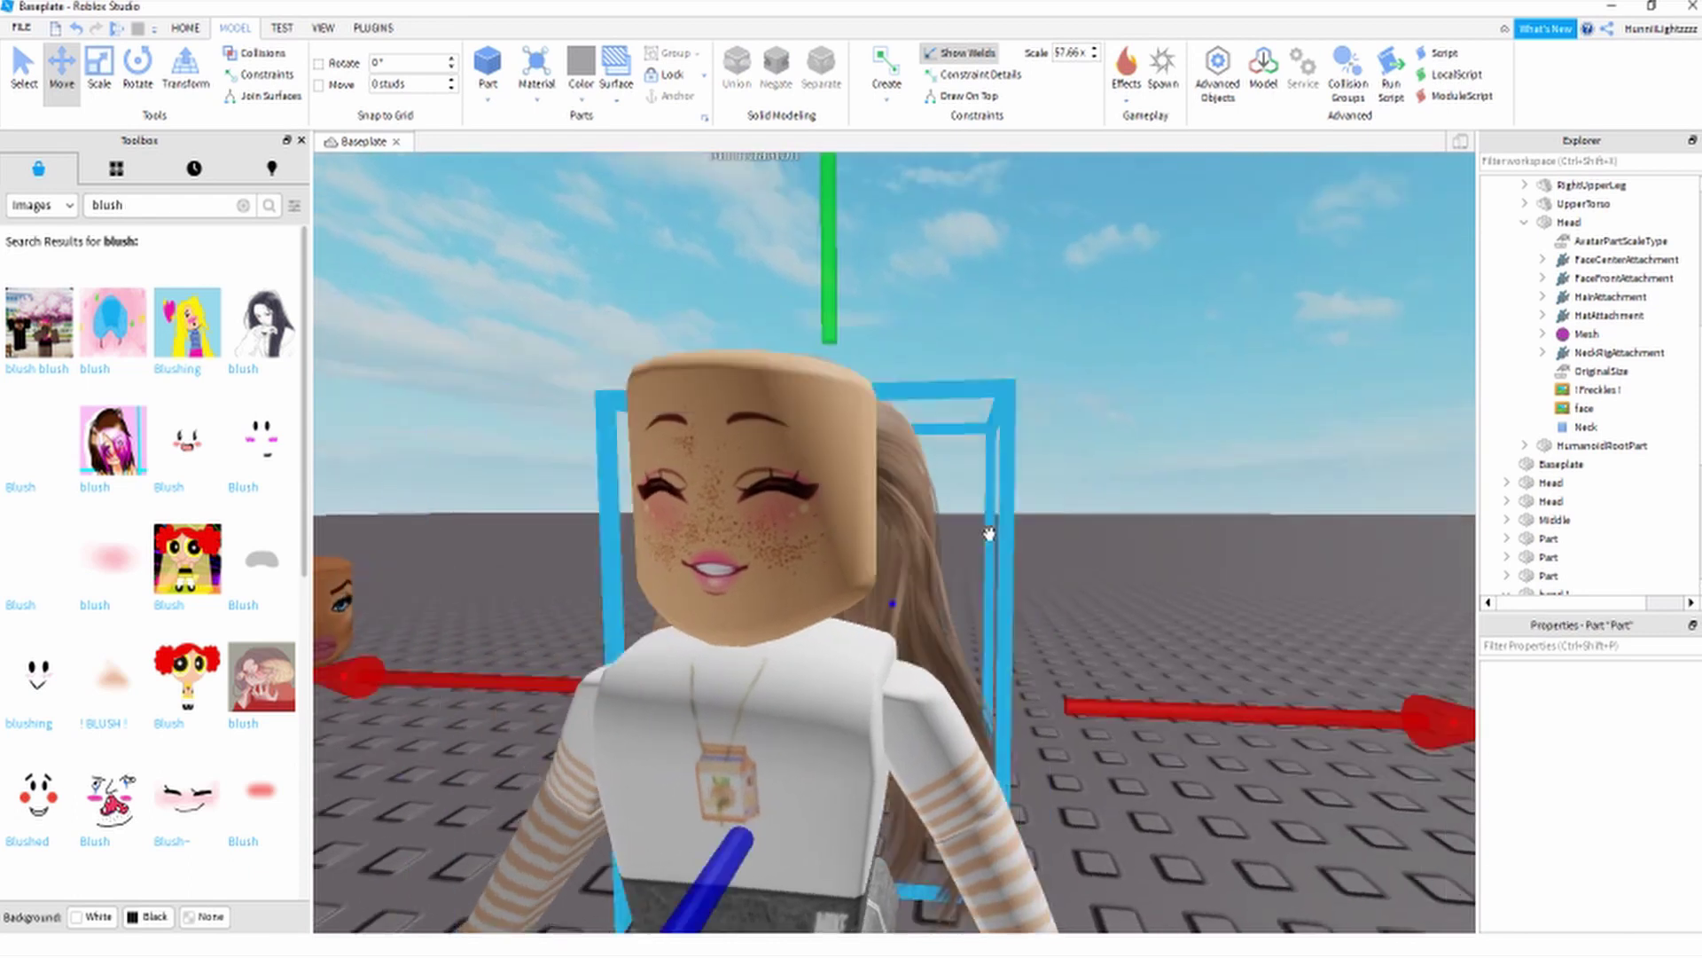
click(1027, 481)
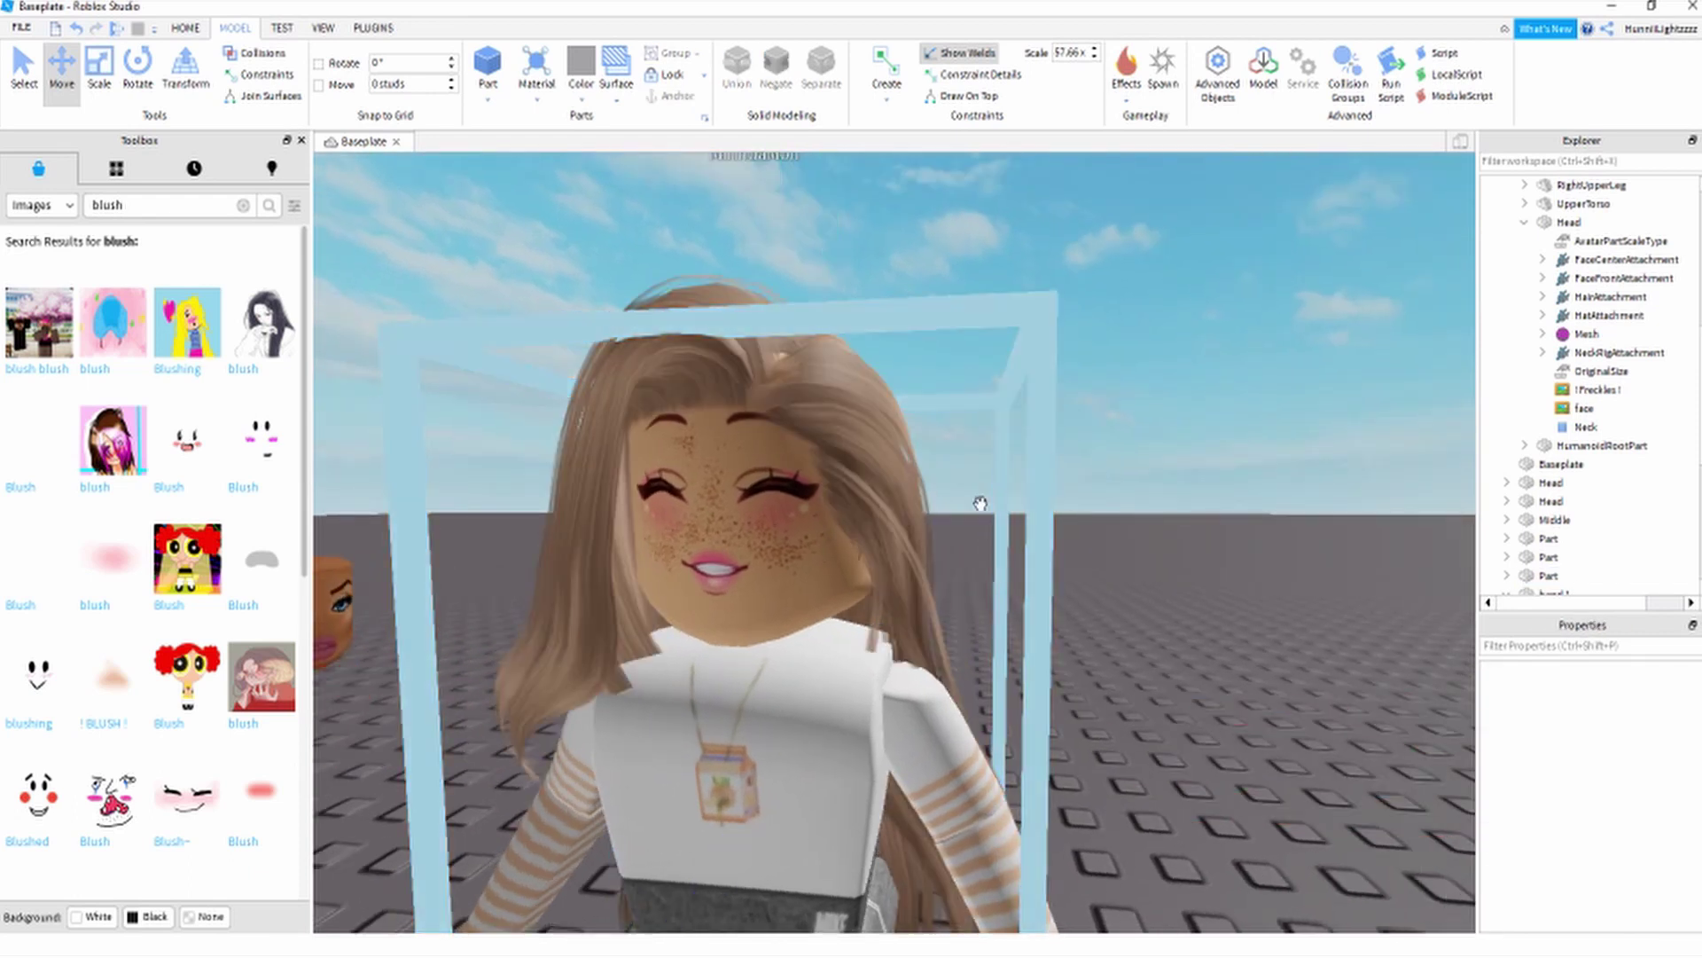
scroll(989, 516, down, 5)
click(889, 532)
drag(819, 389, 820, 382)
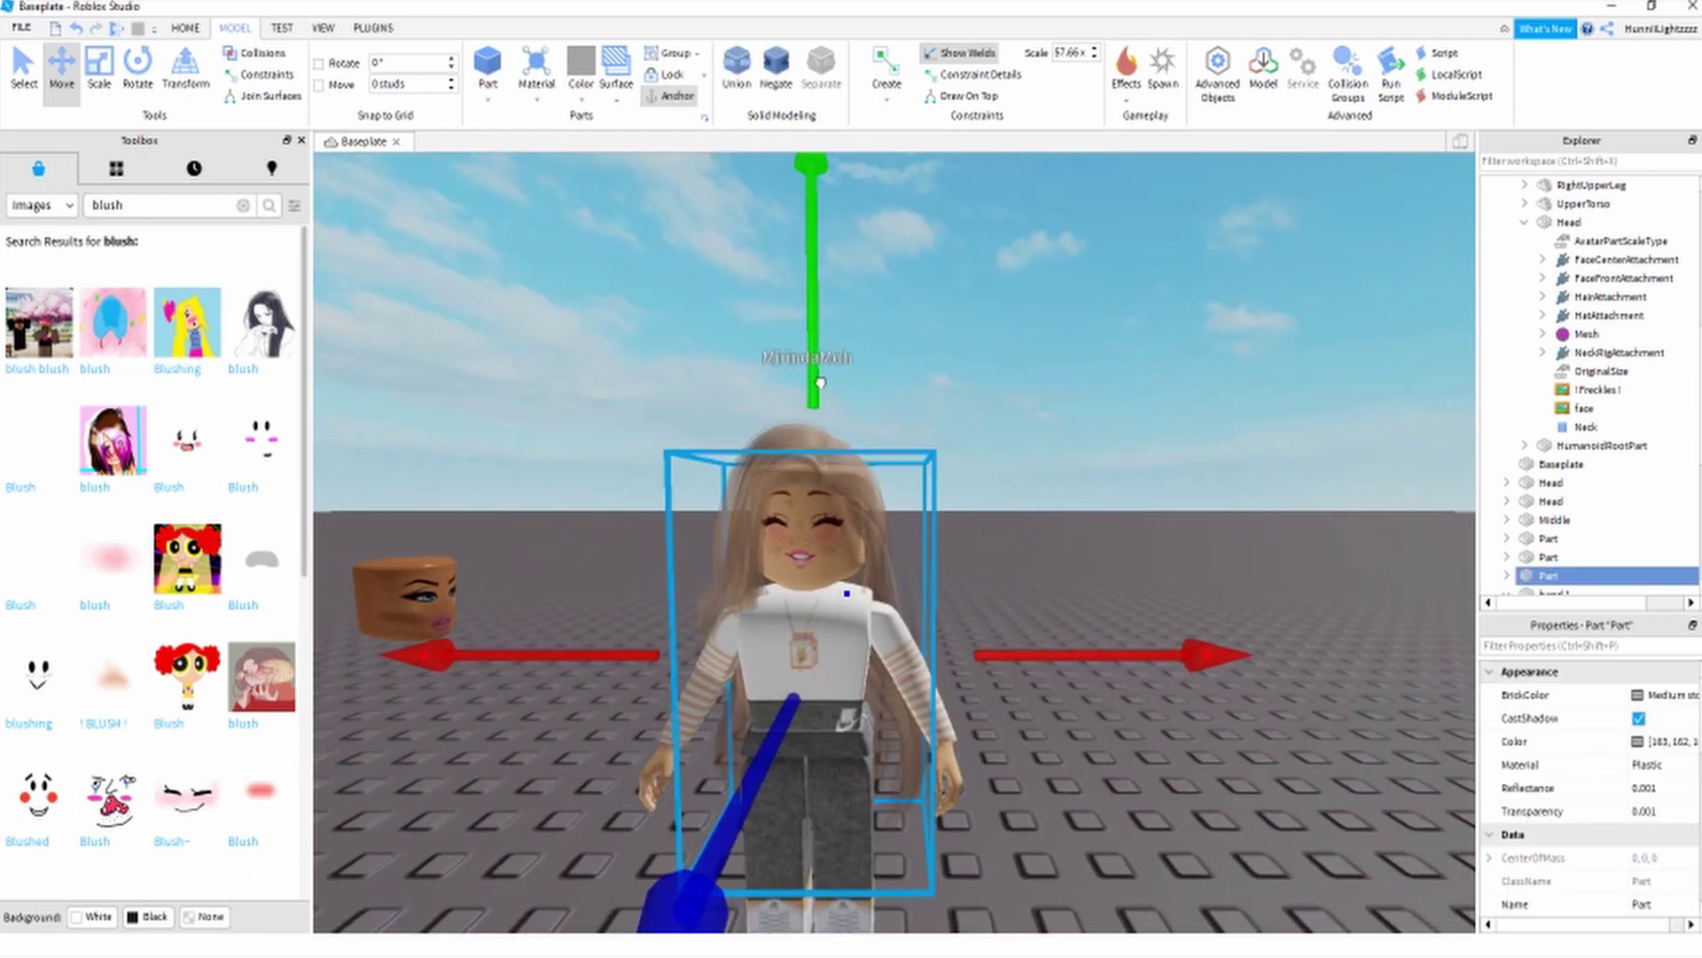
click(912, 422)
scroll(926, 427, down, 5)
right_drag(927, 427, 928, 423)
scroll(927, 423, up, 4)
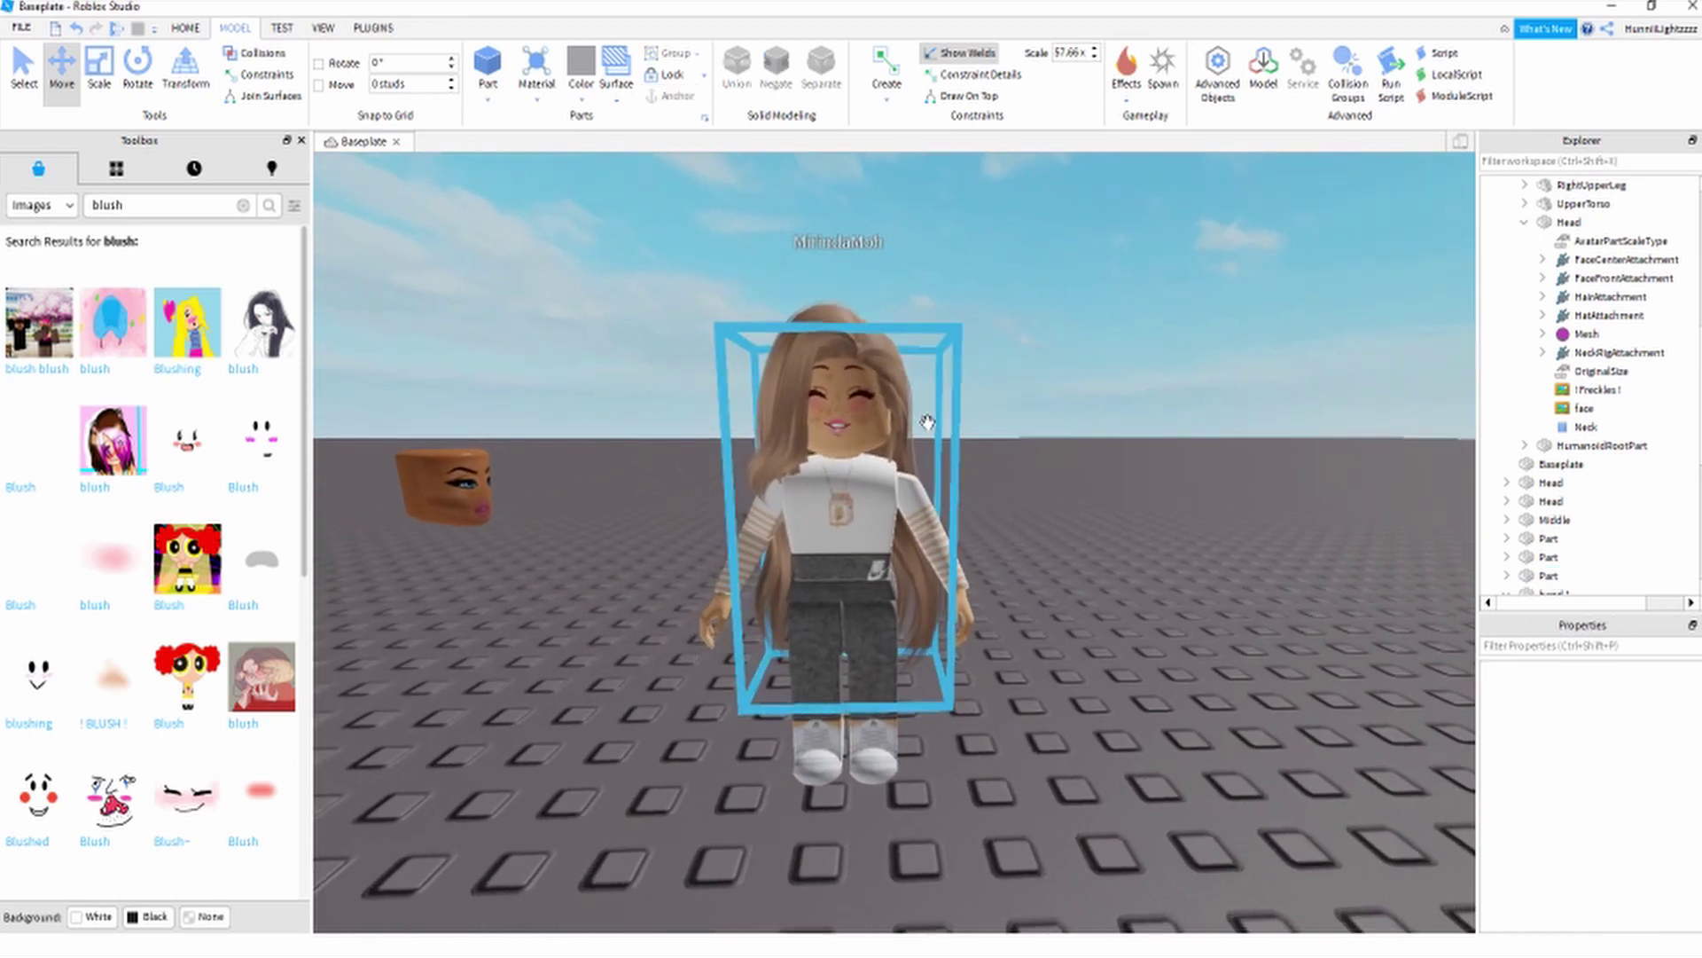
- Select the avatar together with its hair and both hands and group them into one model
scroll(982, 650, down, 5)
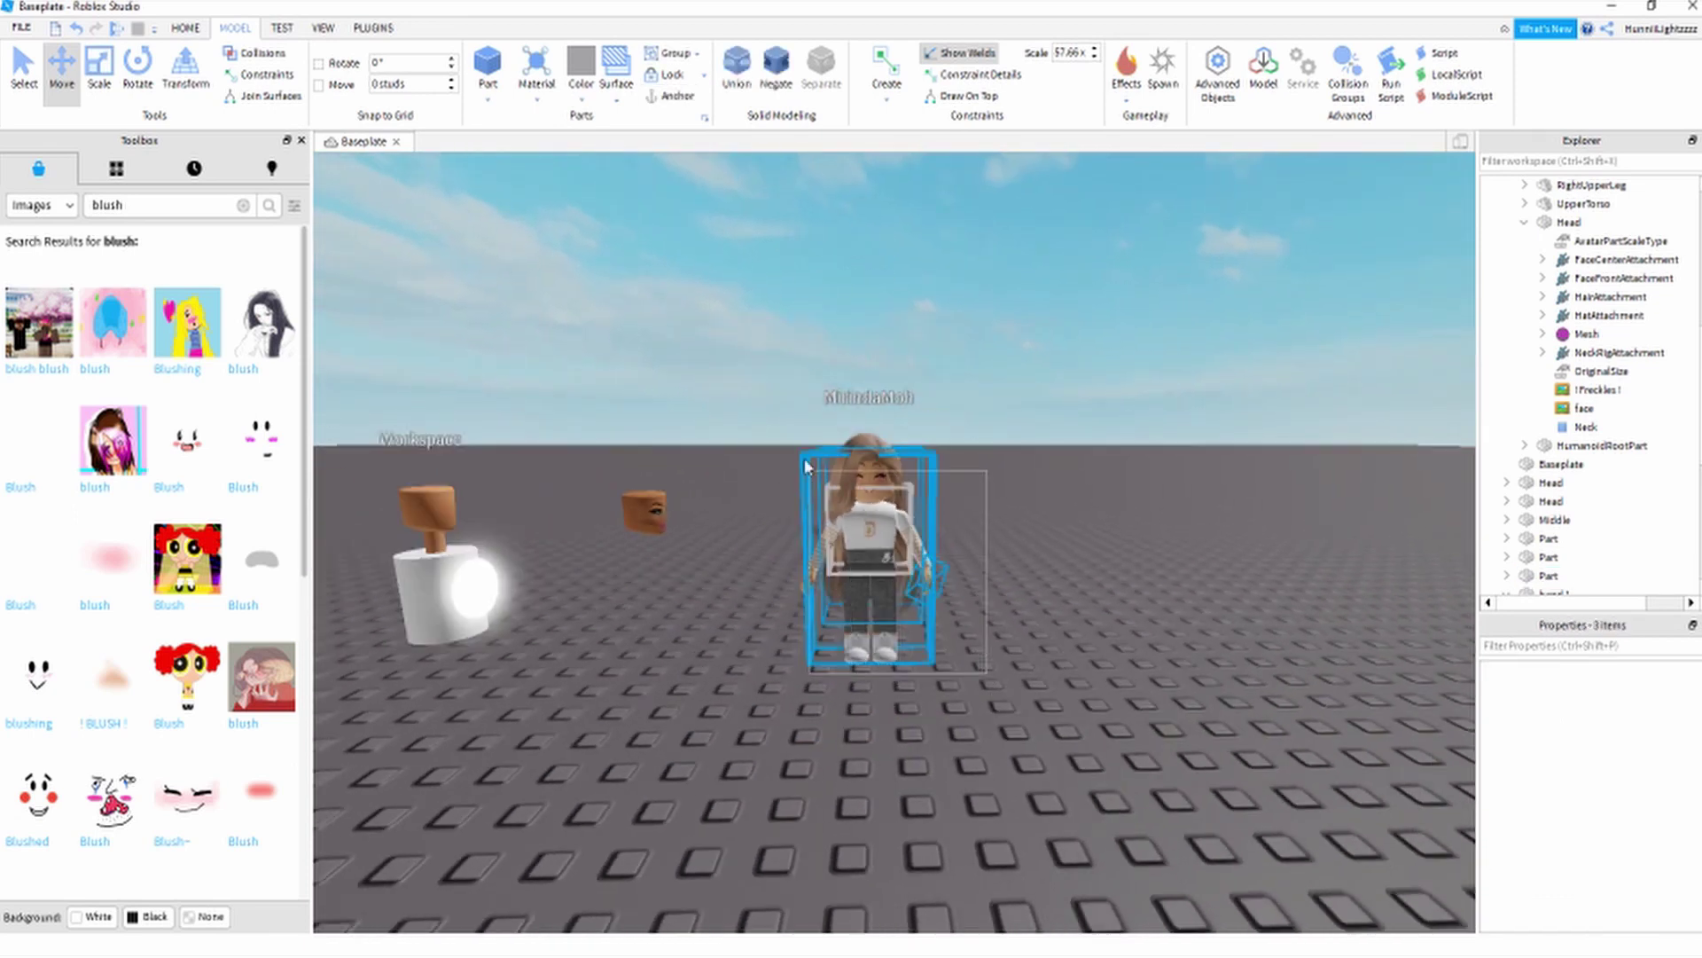
drag(805, 459, 769, 387)
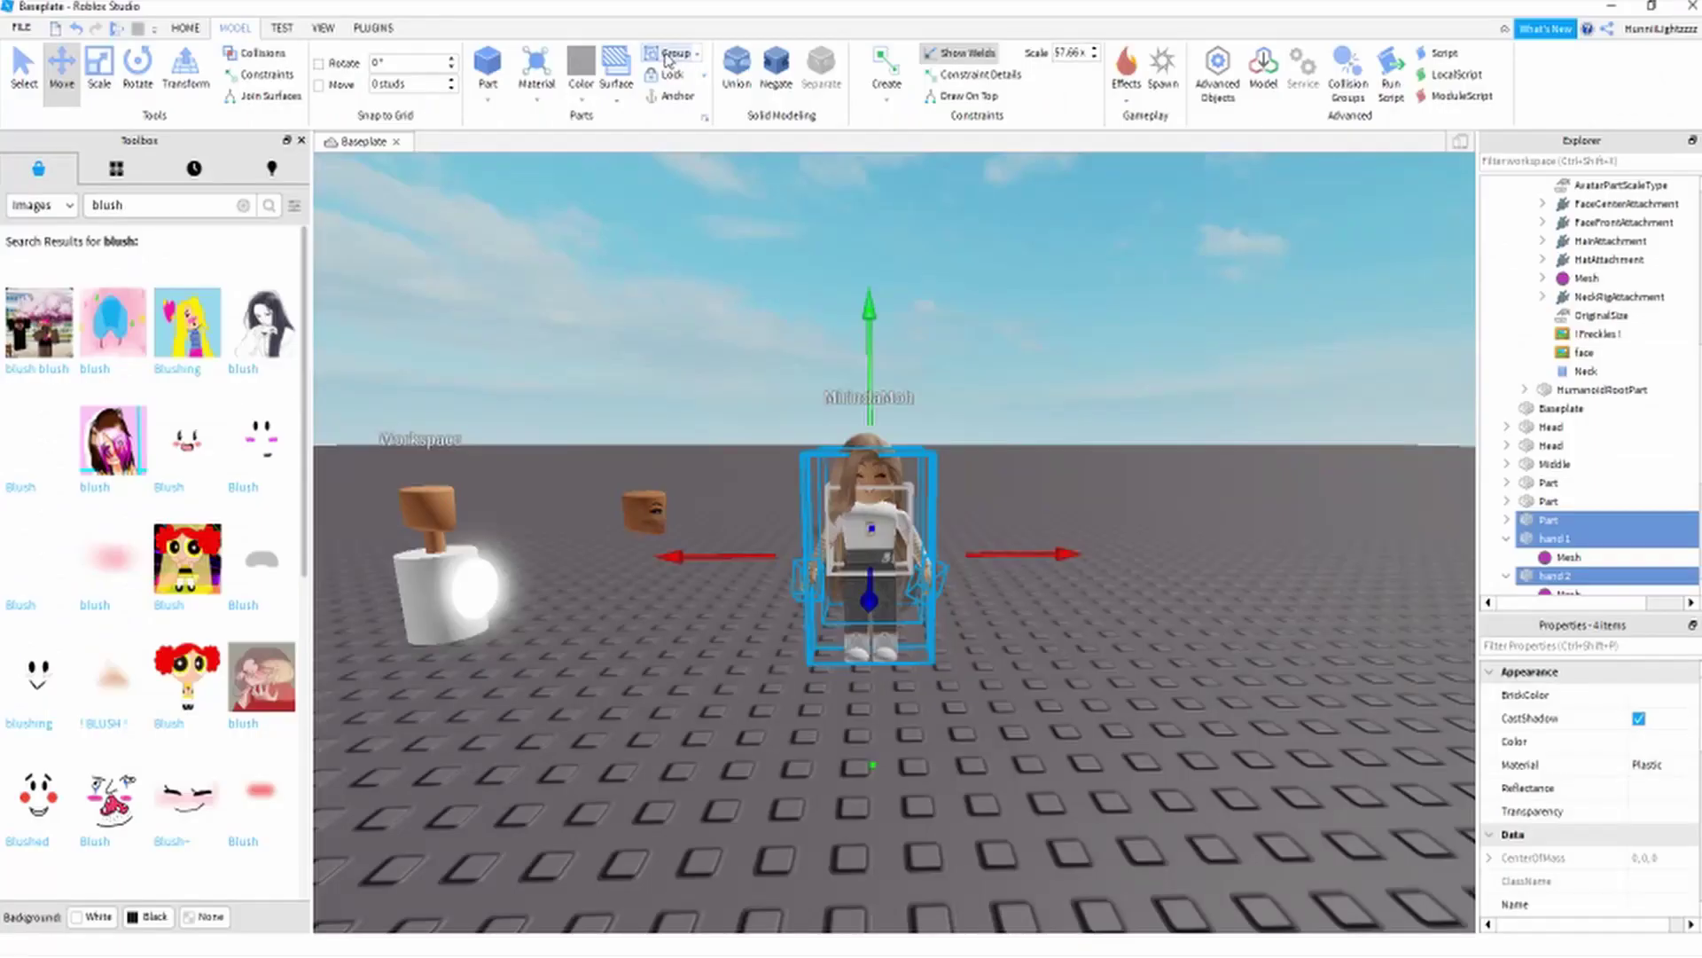
click(672, 54)
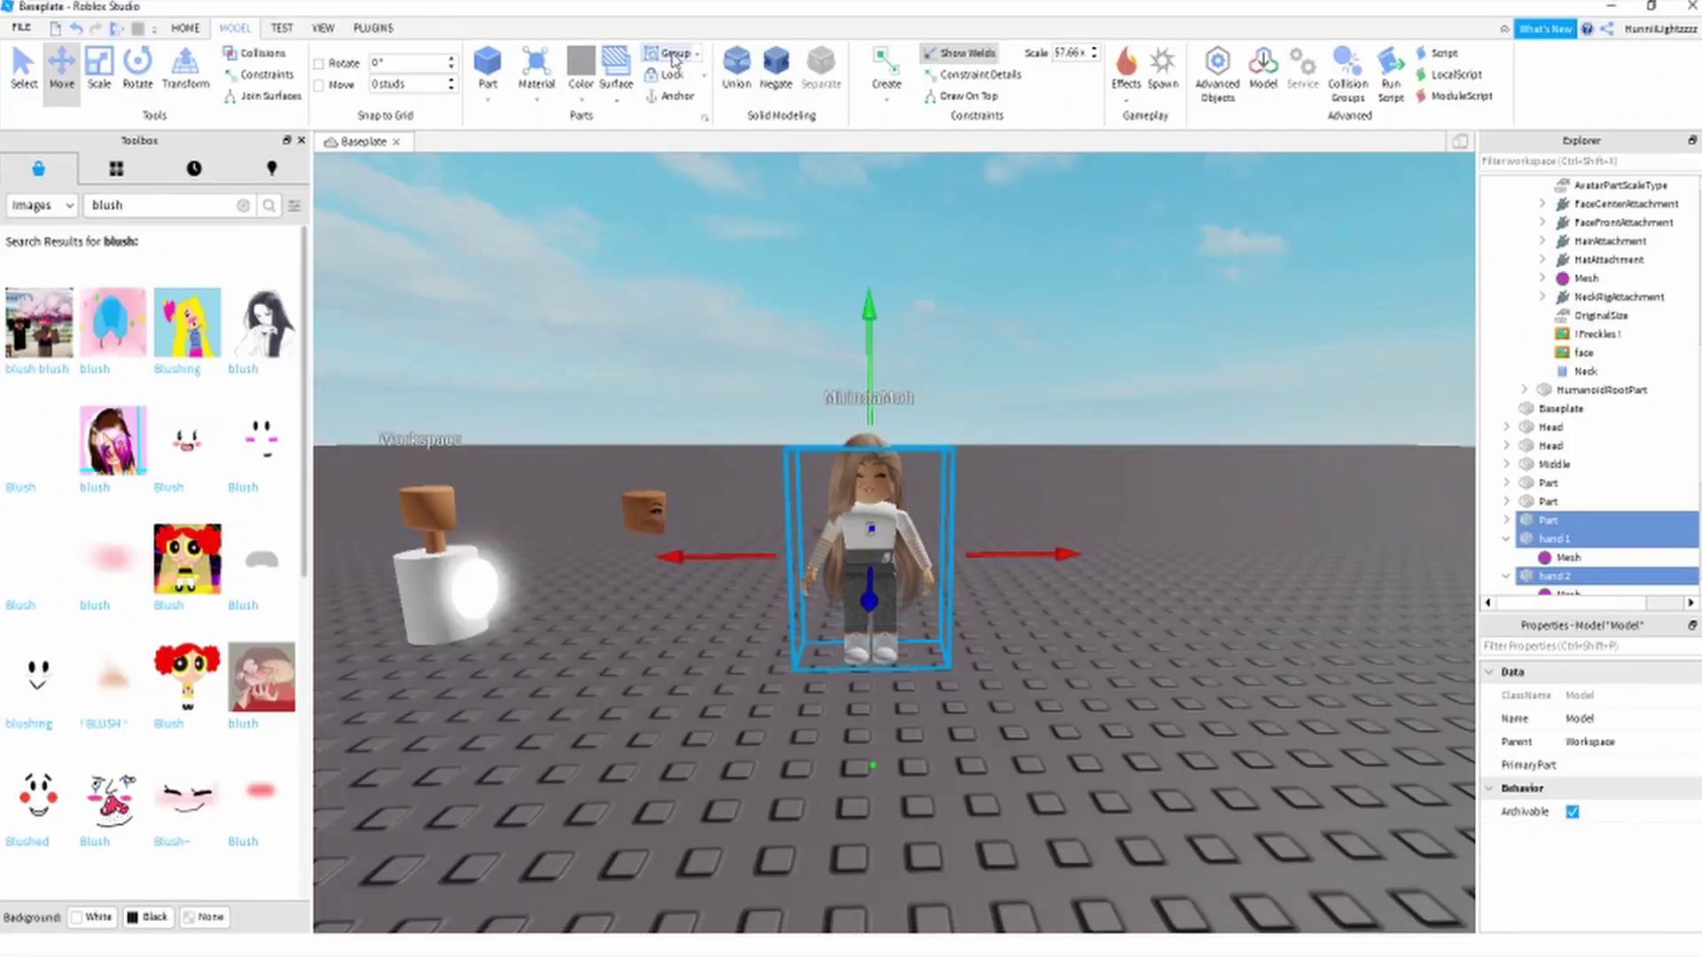
- Delete the leftover dummy and the spare head beside the avatar, leaving only the grouped avatar on the baseplate
click(185, 27)
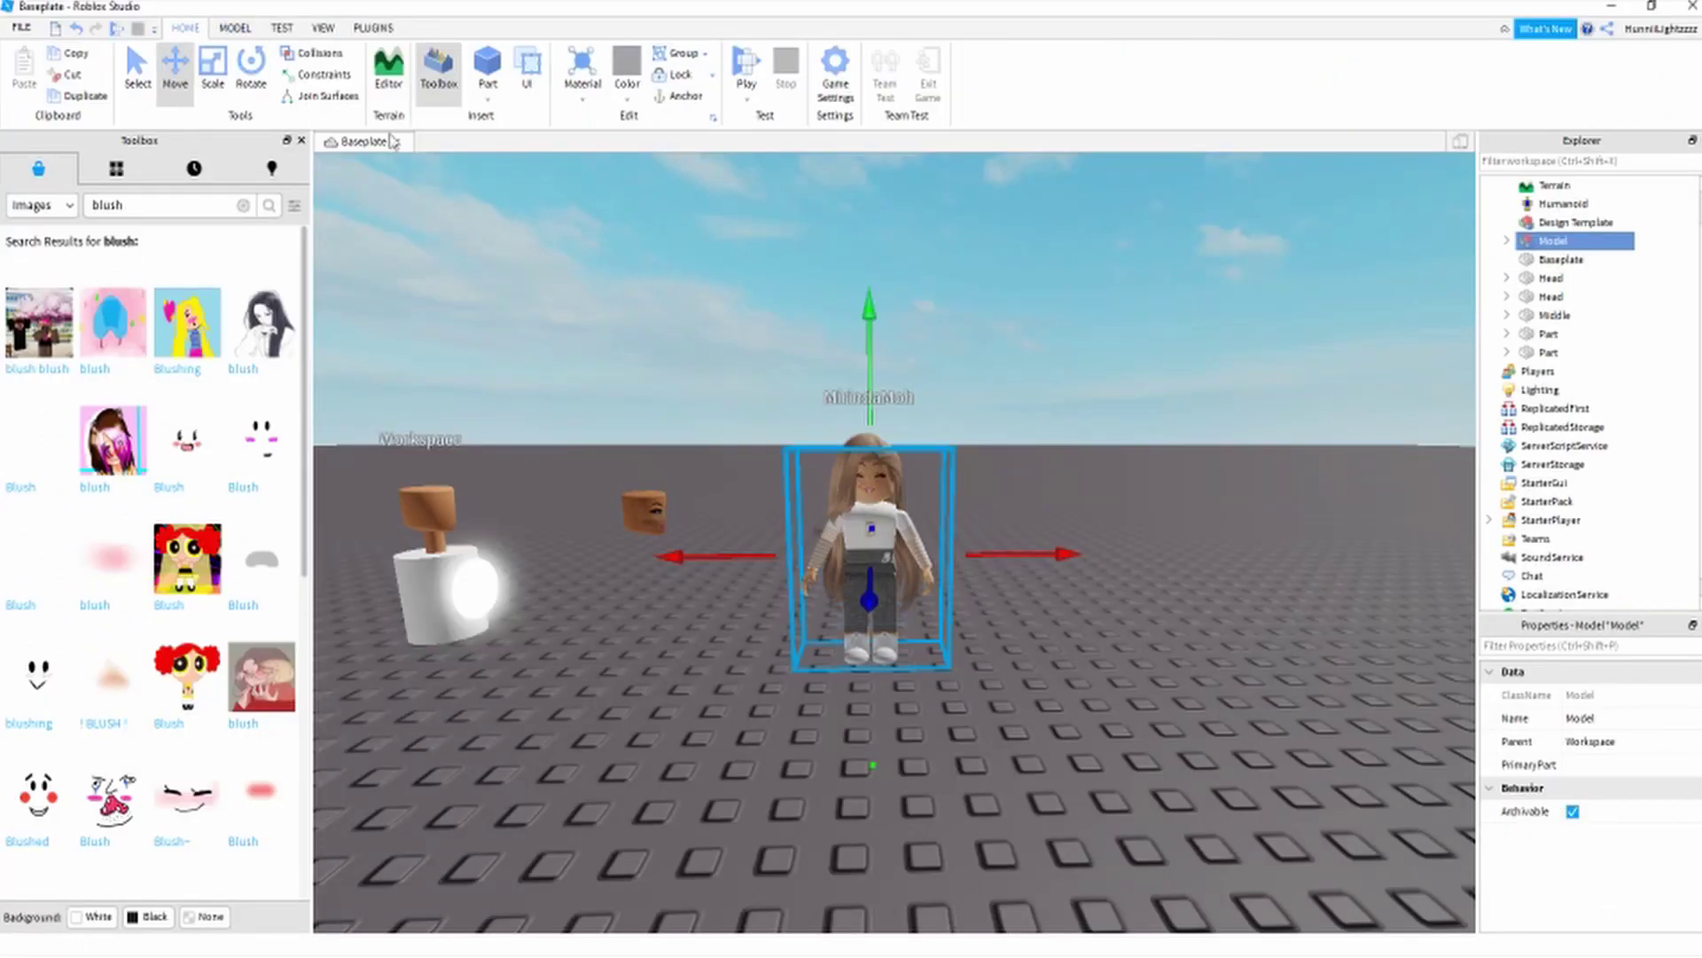
click(1072, 460)
right_drag(1072, 460, 1044, 480)
scroll(1043, 480, down, 3)
drag(1056, 566, 782, 434)
key(Delete)
- Examine the finished avatar from several angles, both close up and from a distance
scroll(1018, 482, up, 6)
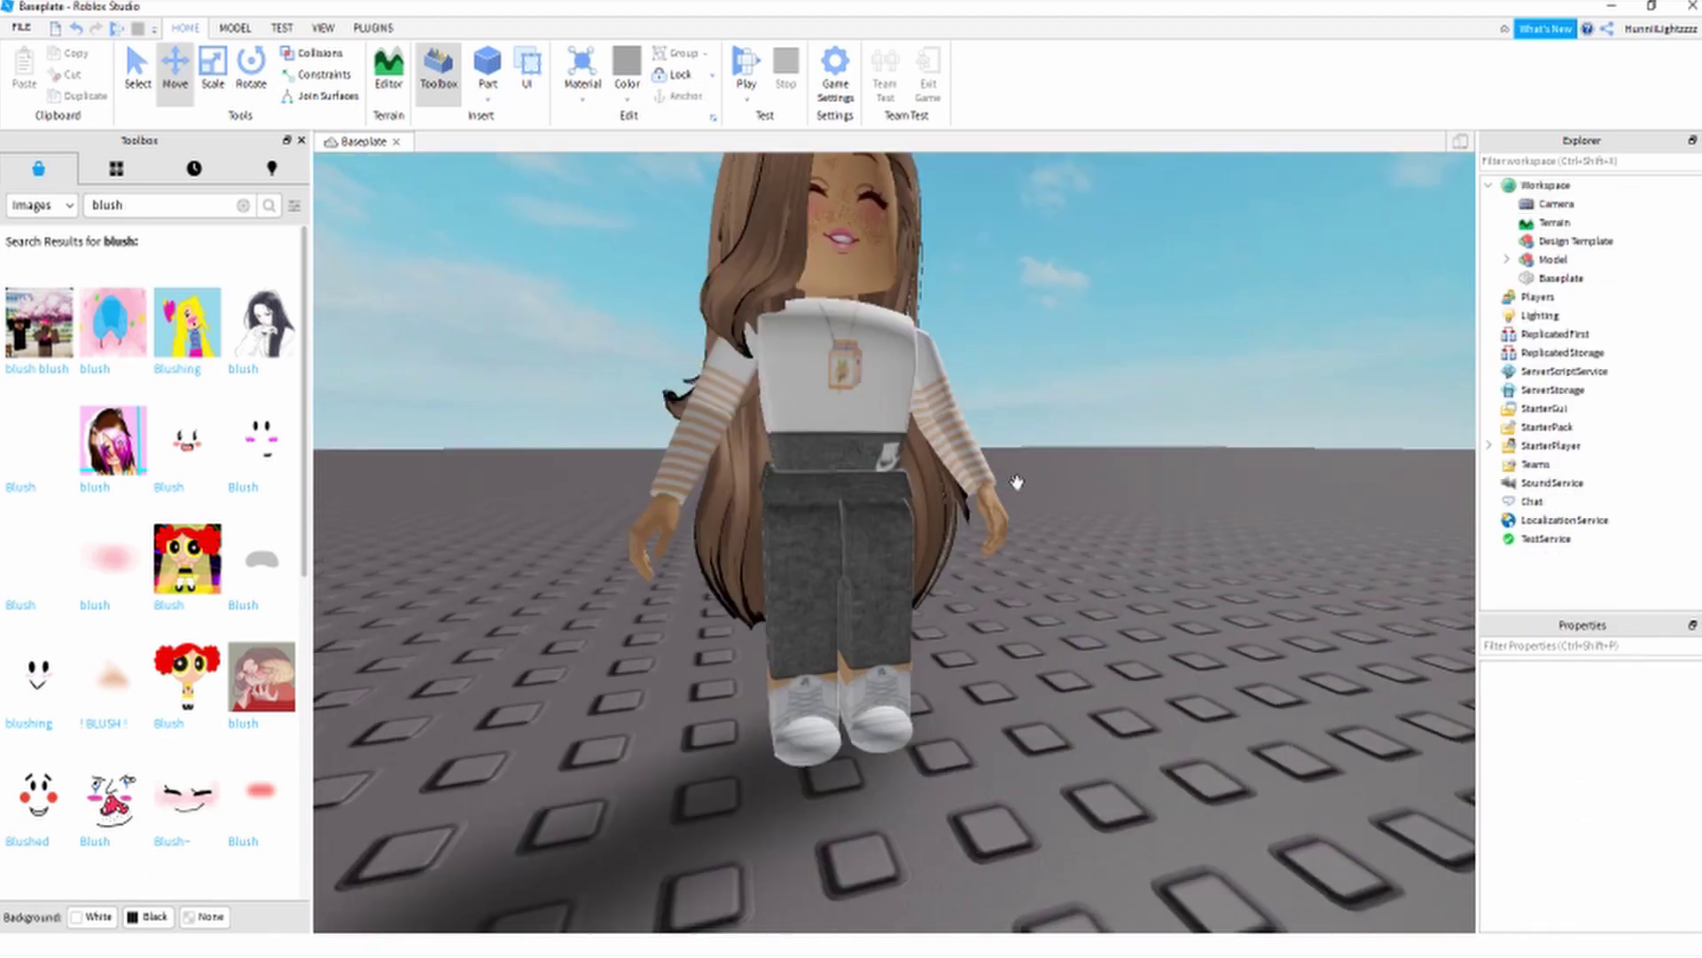
scroll(1016, 488, up, 5)
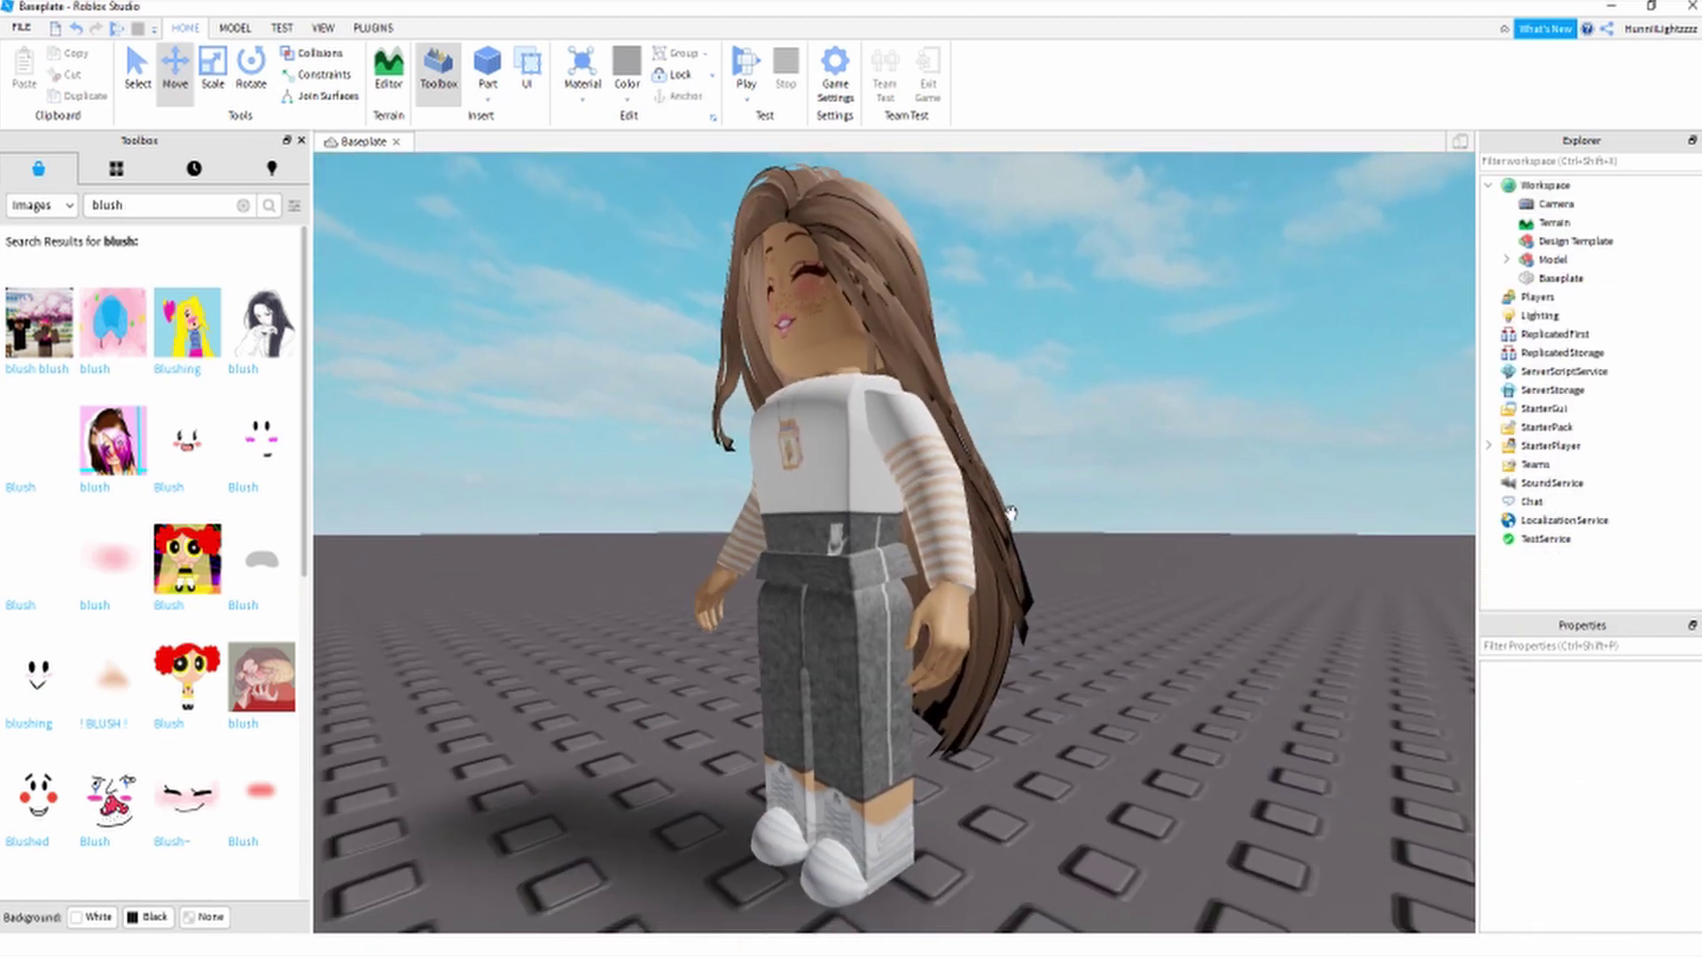
scroll(1008, 513, up, 5)
scroll(1008, 512, down, 10)
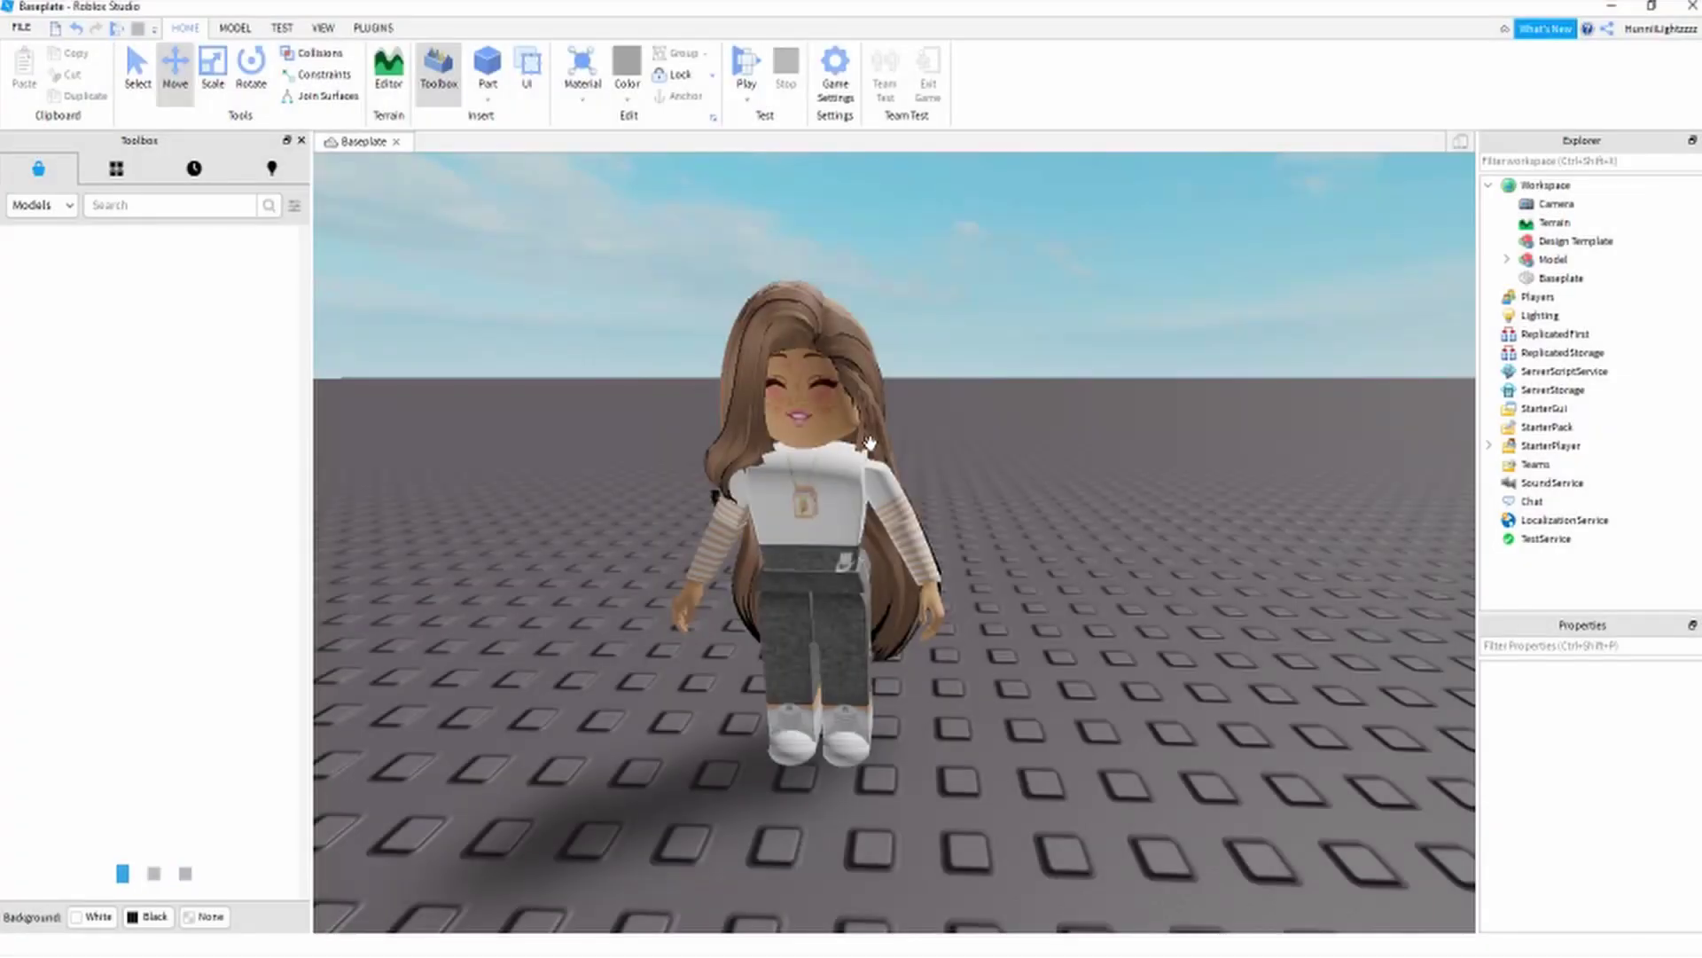
scroll(866, 445, down, 2)
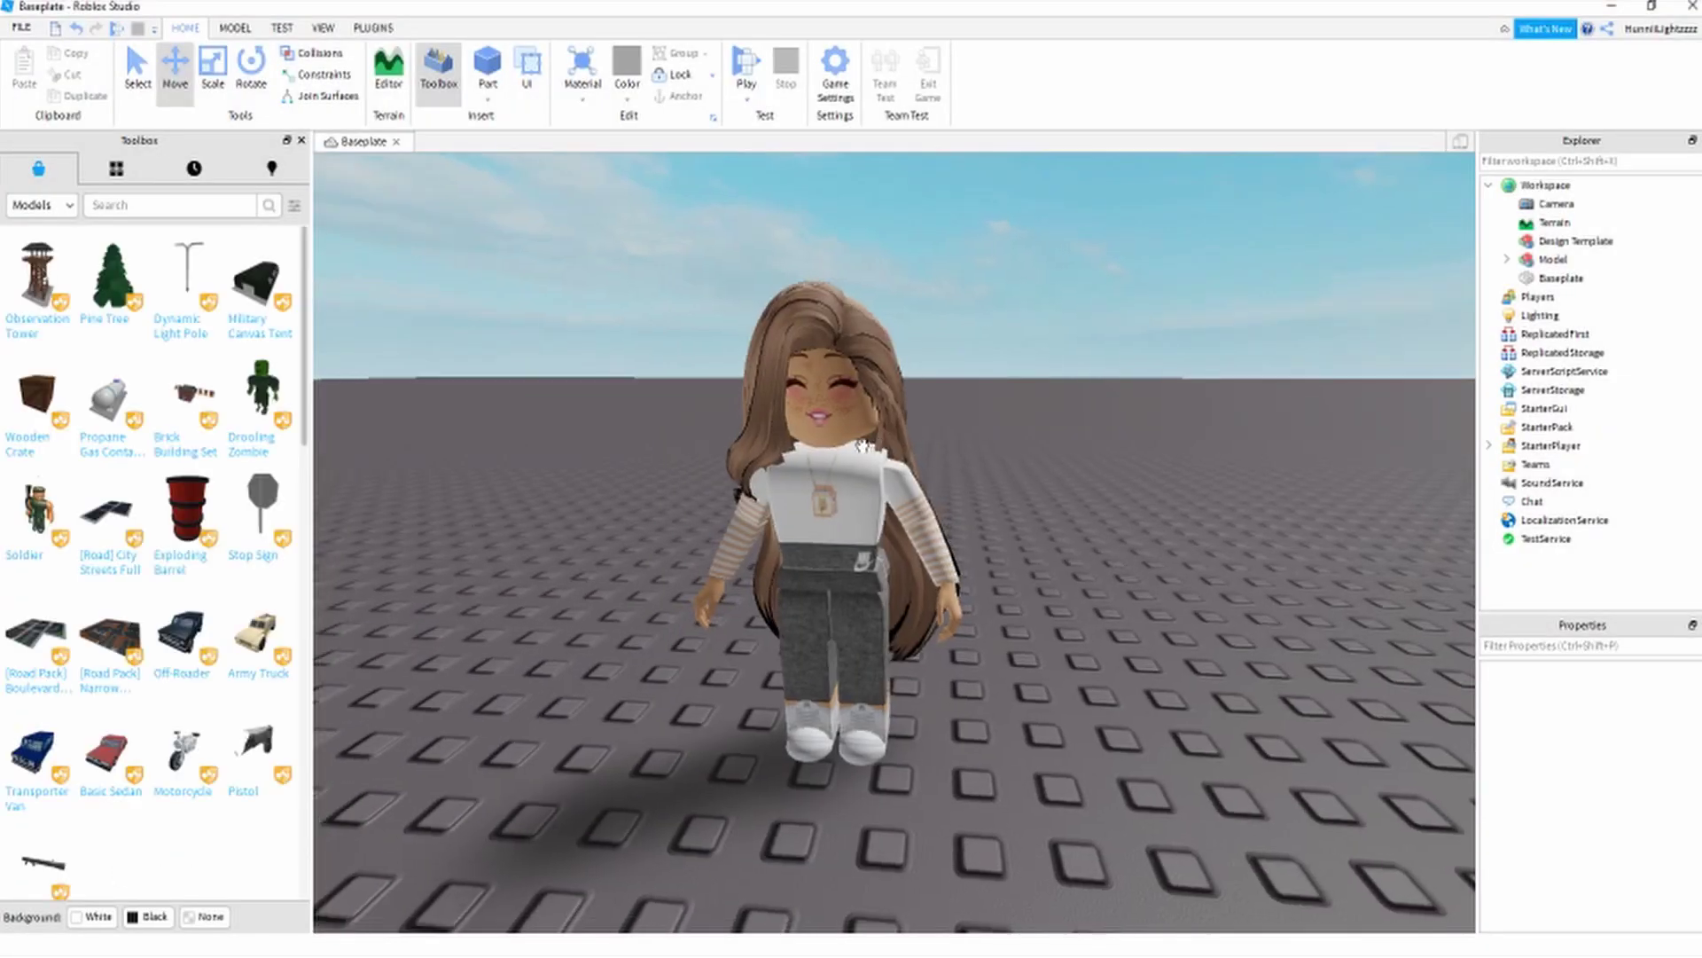
scroll(860, 448, up, 5)
scroll(929, 465, down, 5)
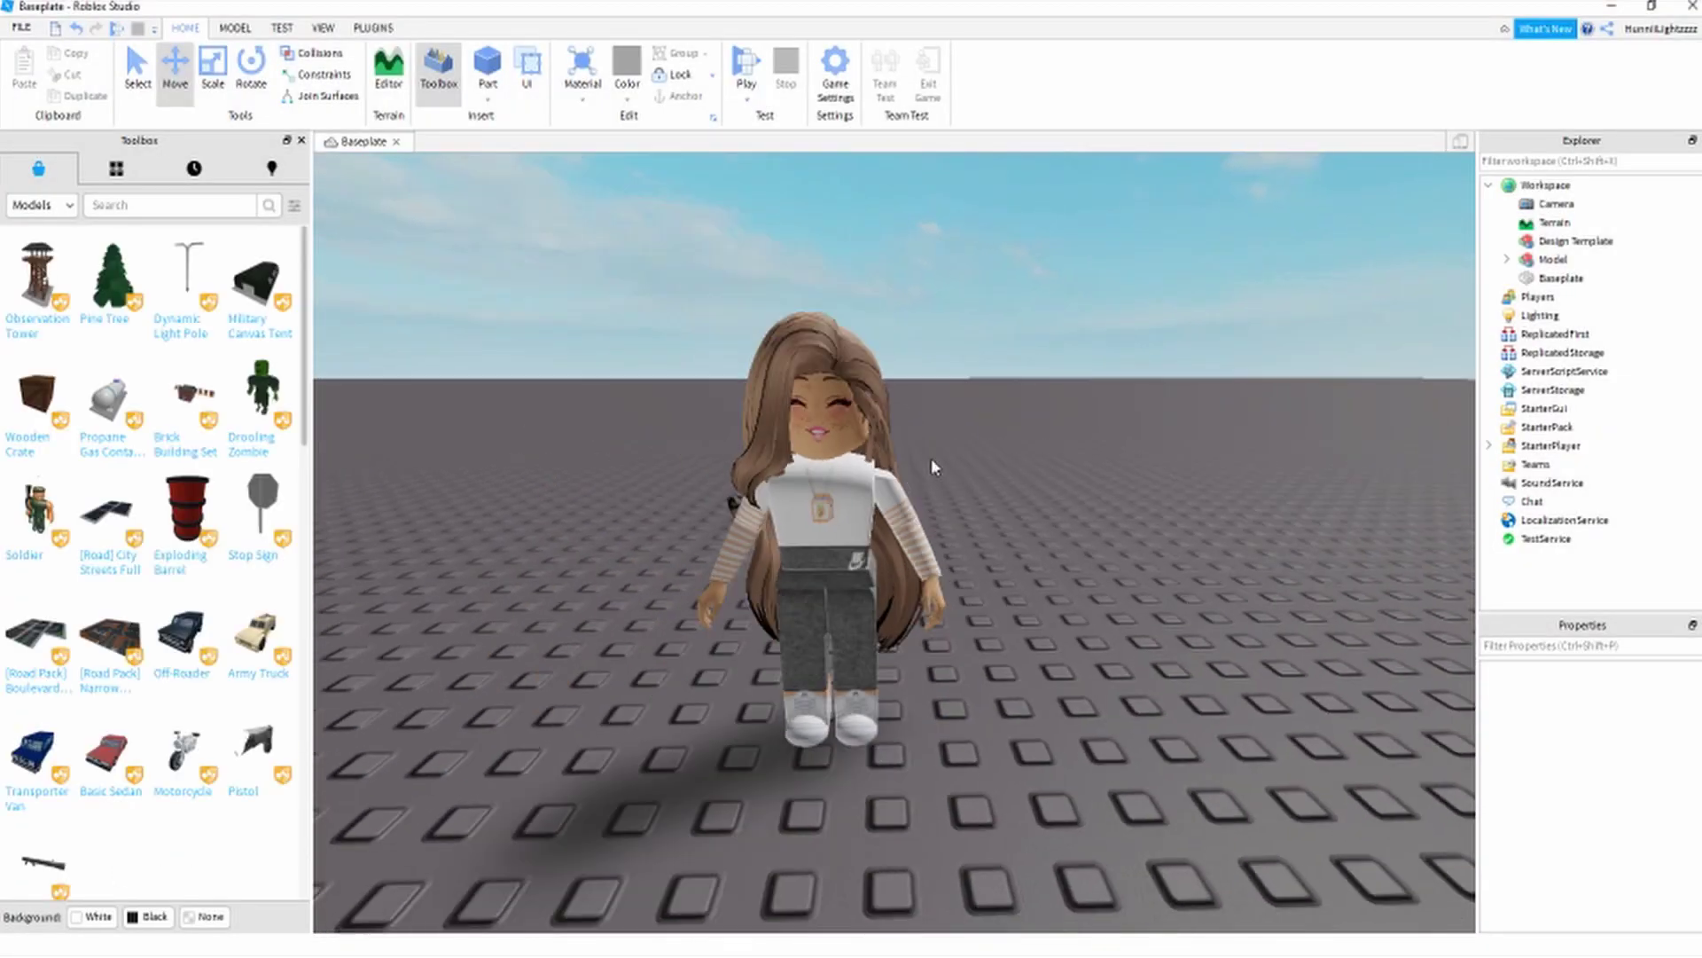
scroll(866, 401, up, 2)
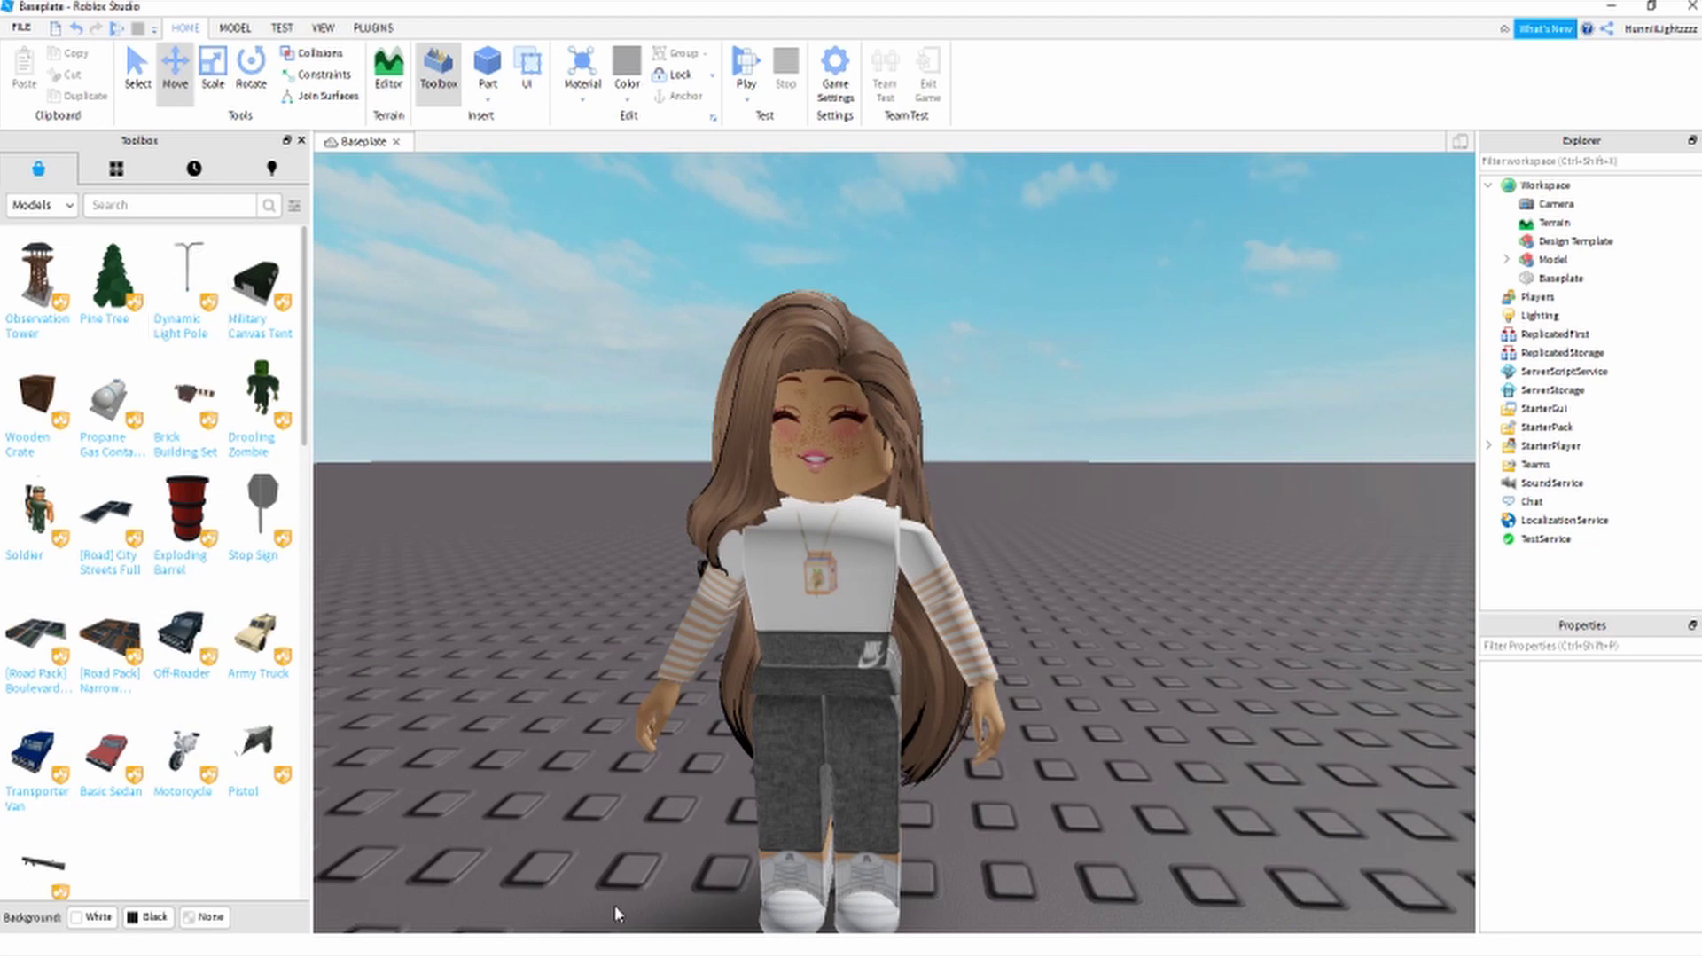
- Search the toolbox models for "bedroom"
click(167, 205)
text(beidroo)
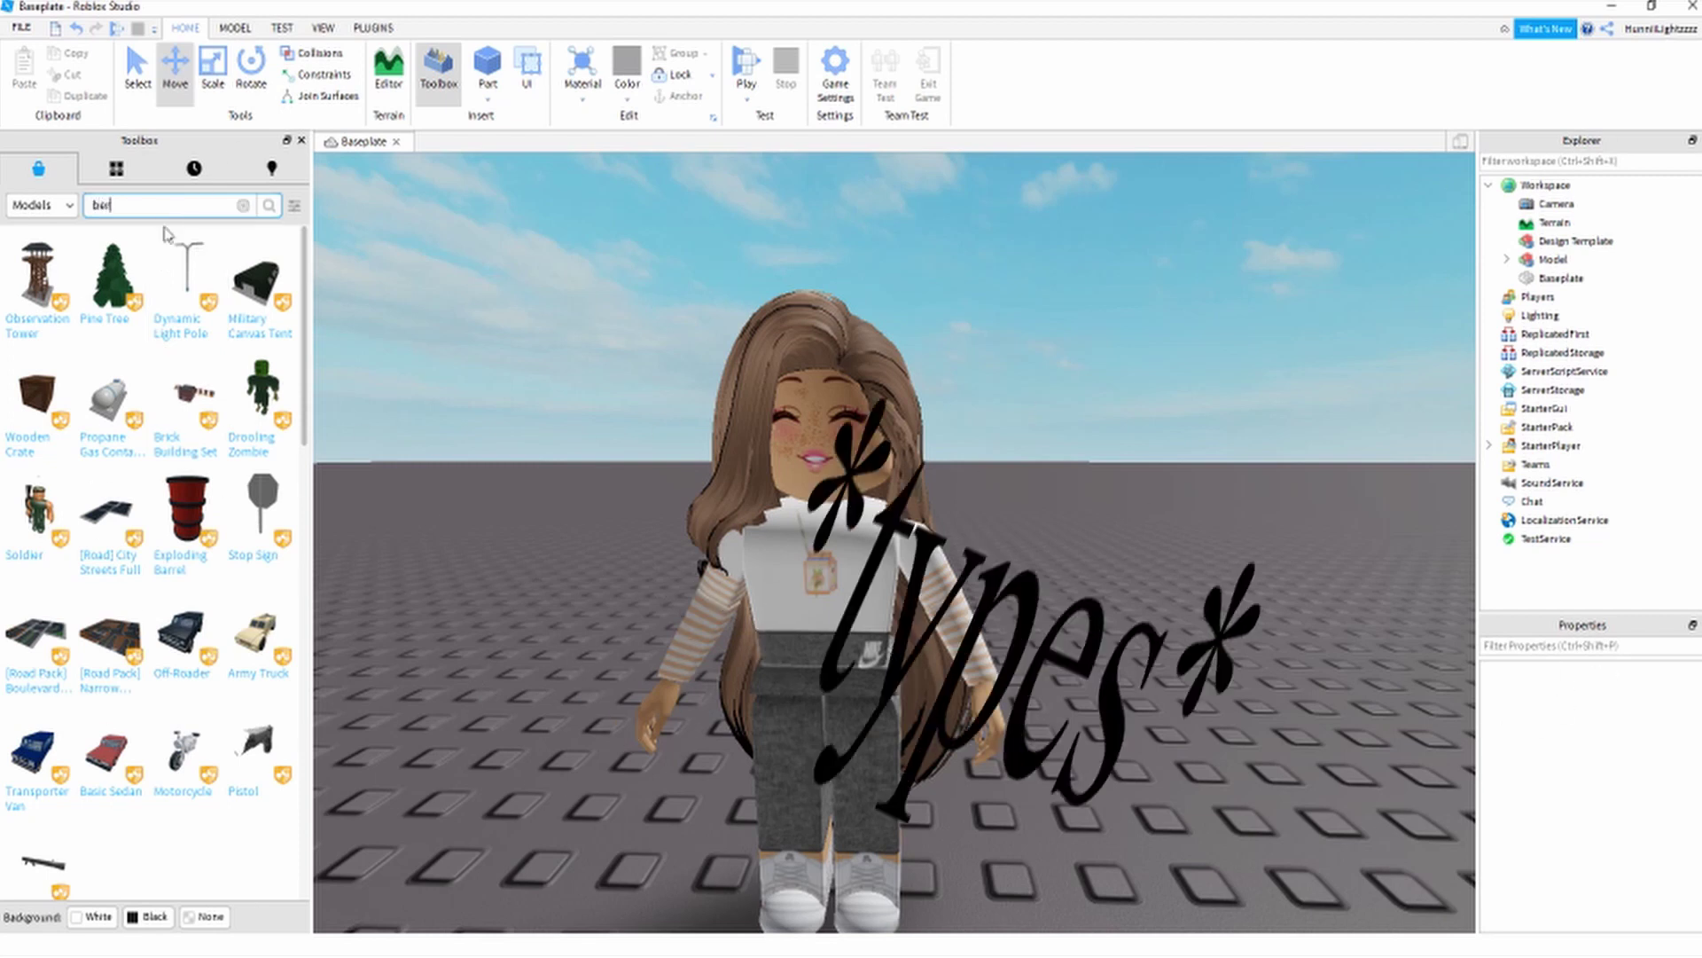
text(m)
key(Return)
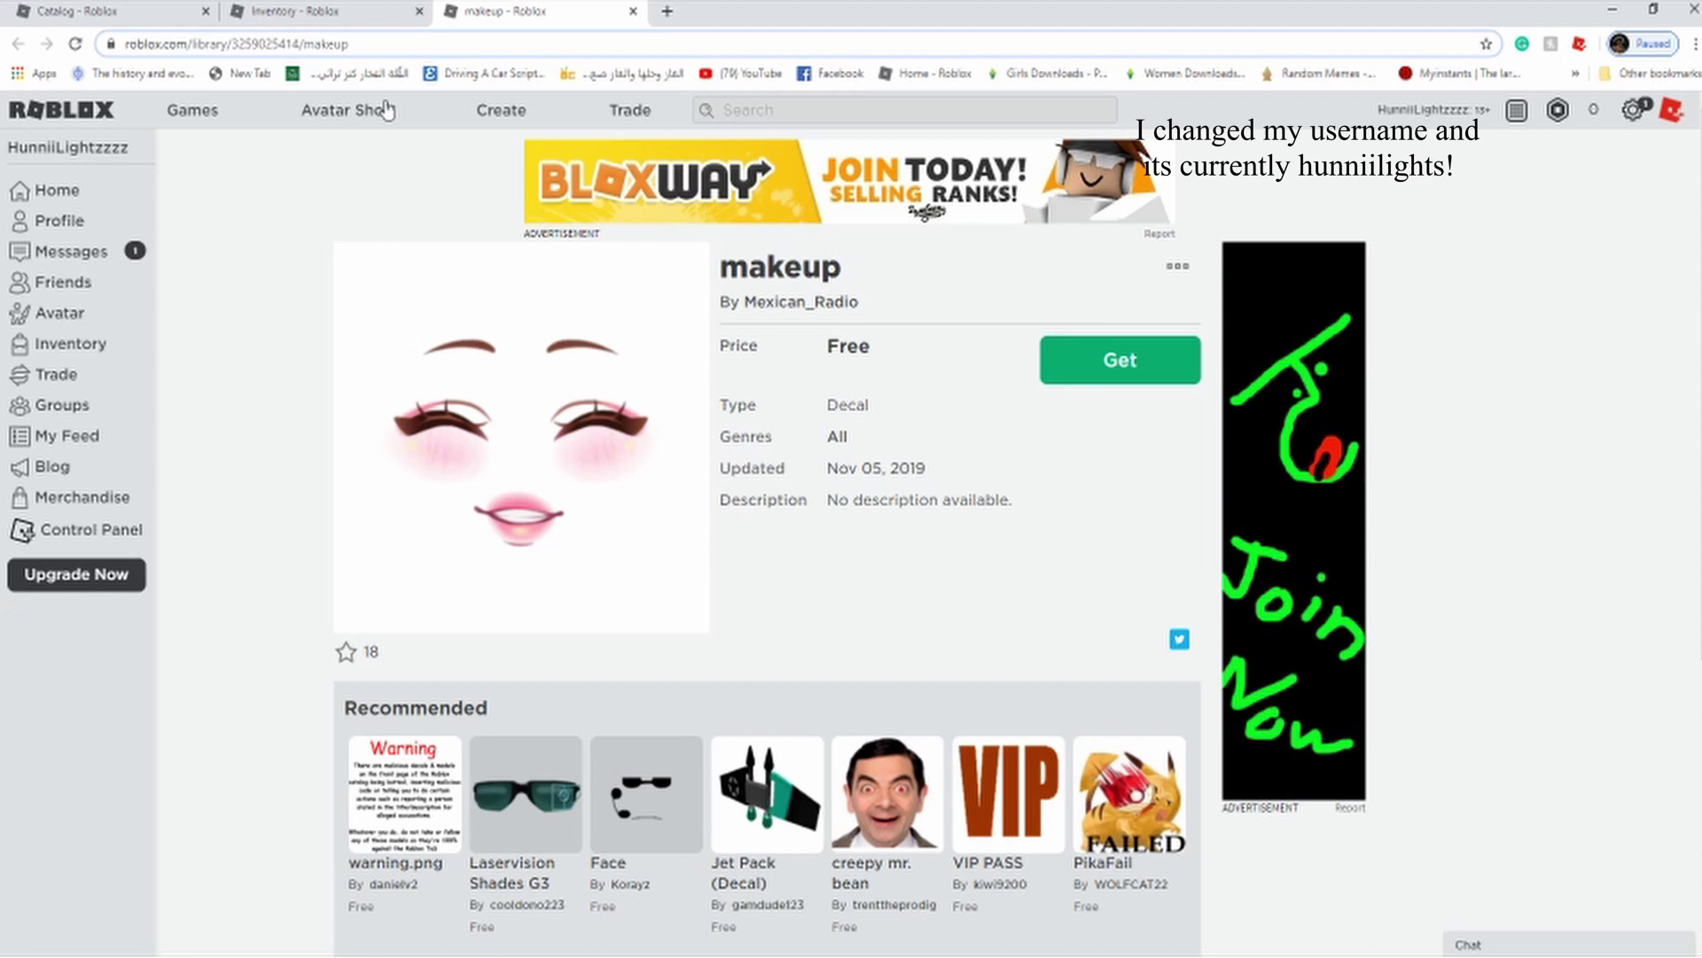
- Switch to the Roblox catalog page in the browser and search the players for the model creator's username
key(ctrl+Tab)
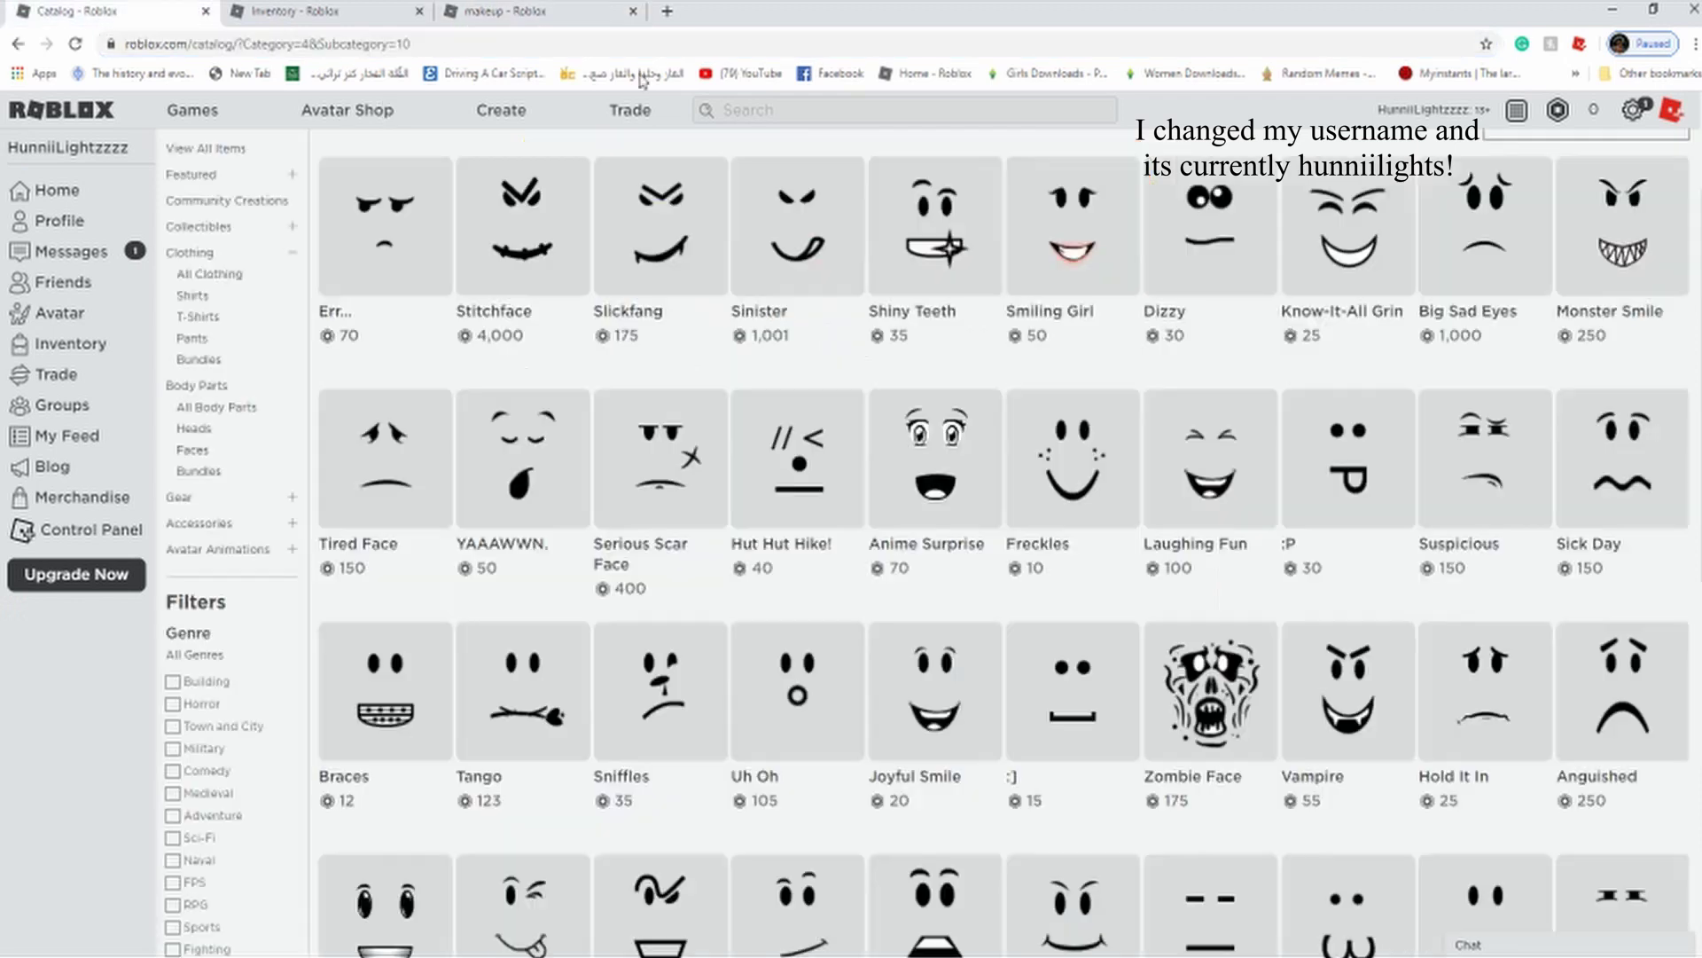
click(774, 111)
text(mirinmdamo)
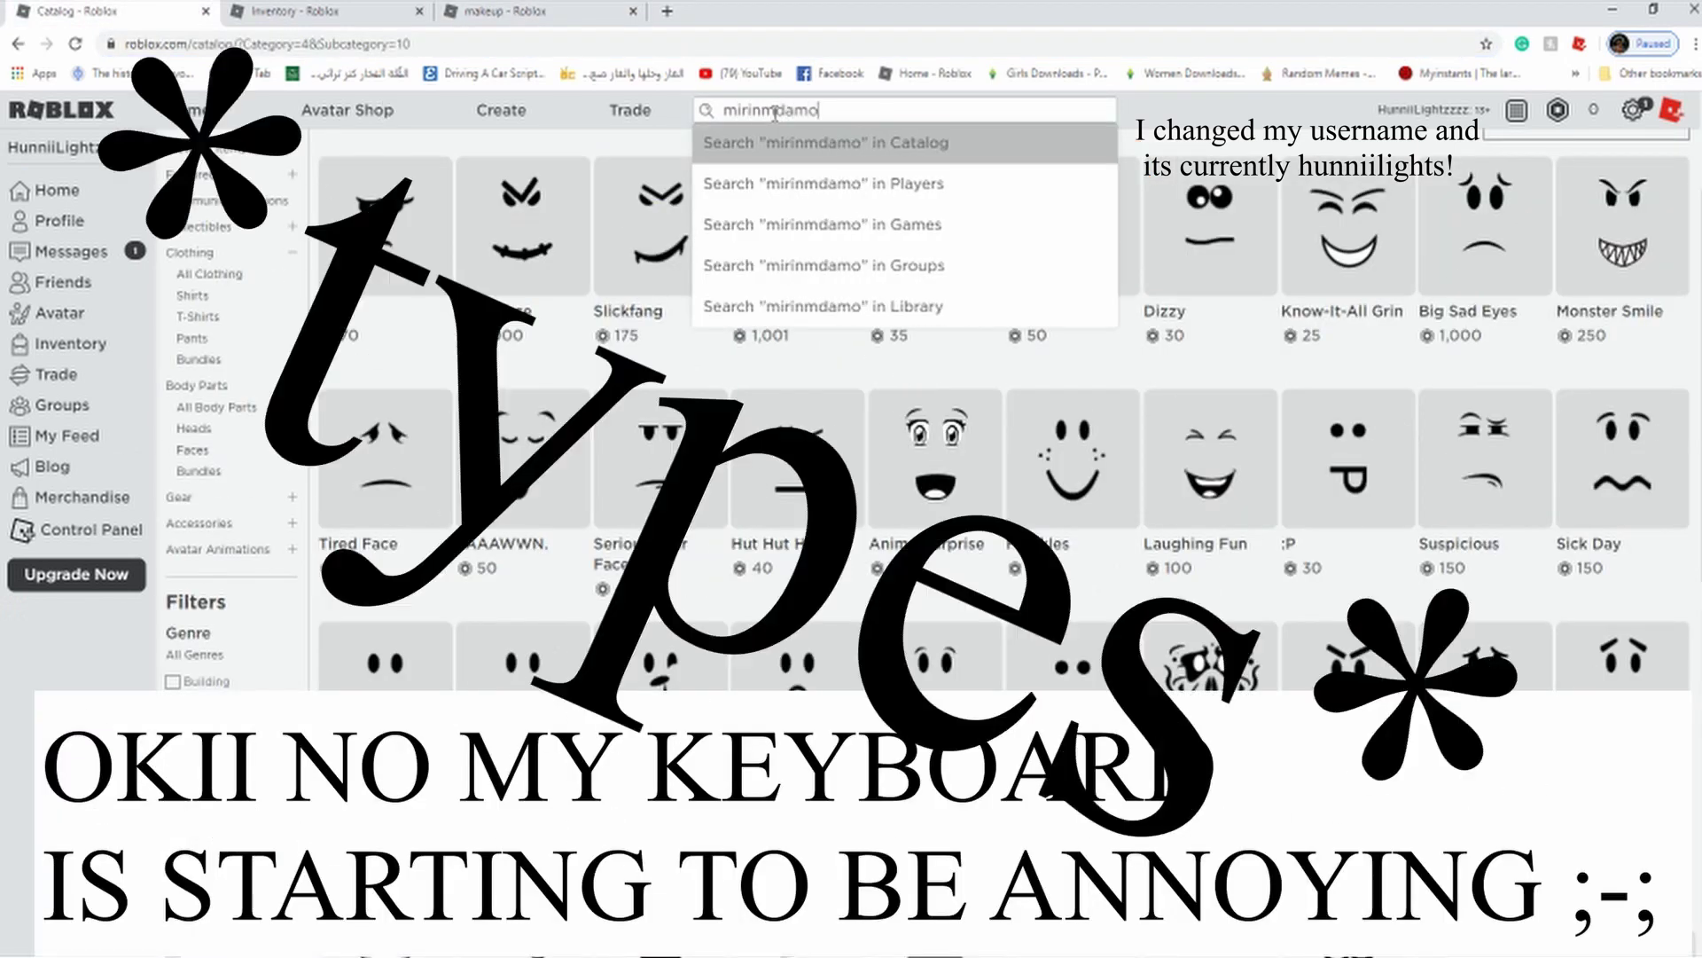
key(BackSpace)
key(BackSpace)
key(BackSpace)
key(BackSpace)
key(BackSpace)
text(damoh)
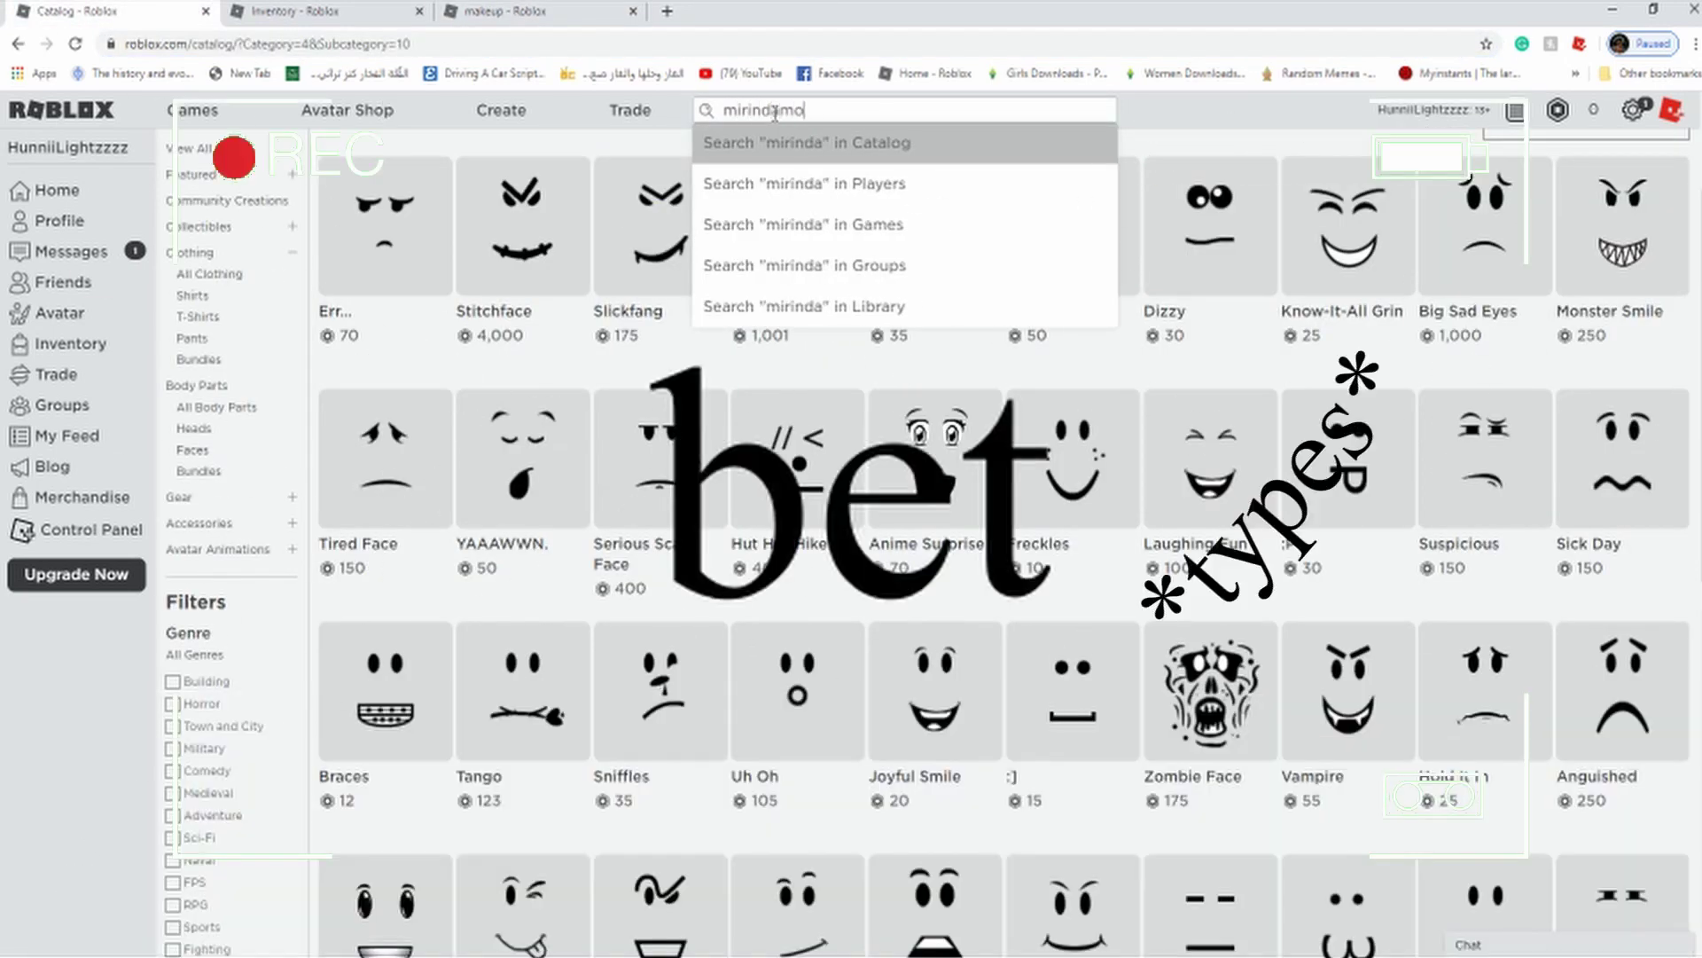
key(Down)
key(Return)
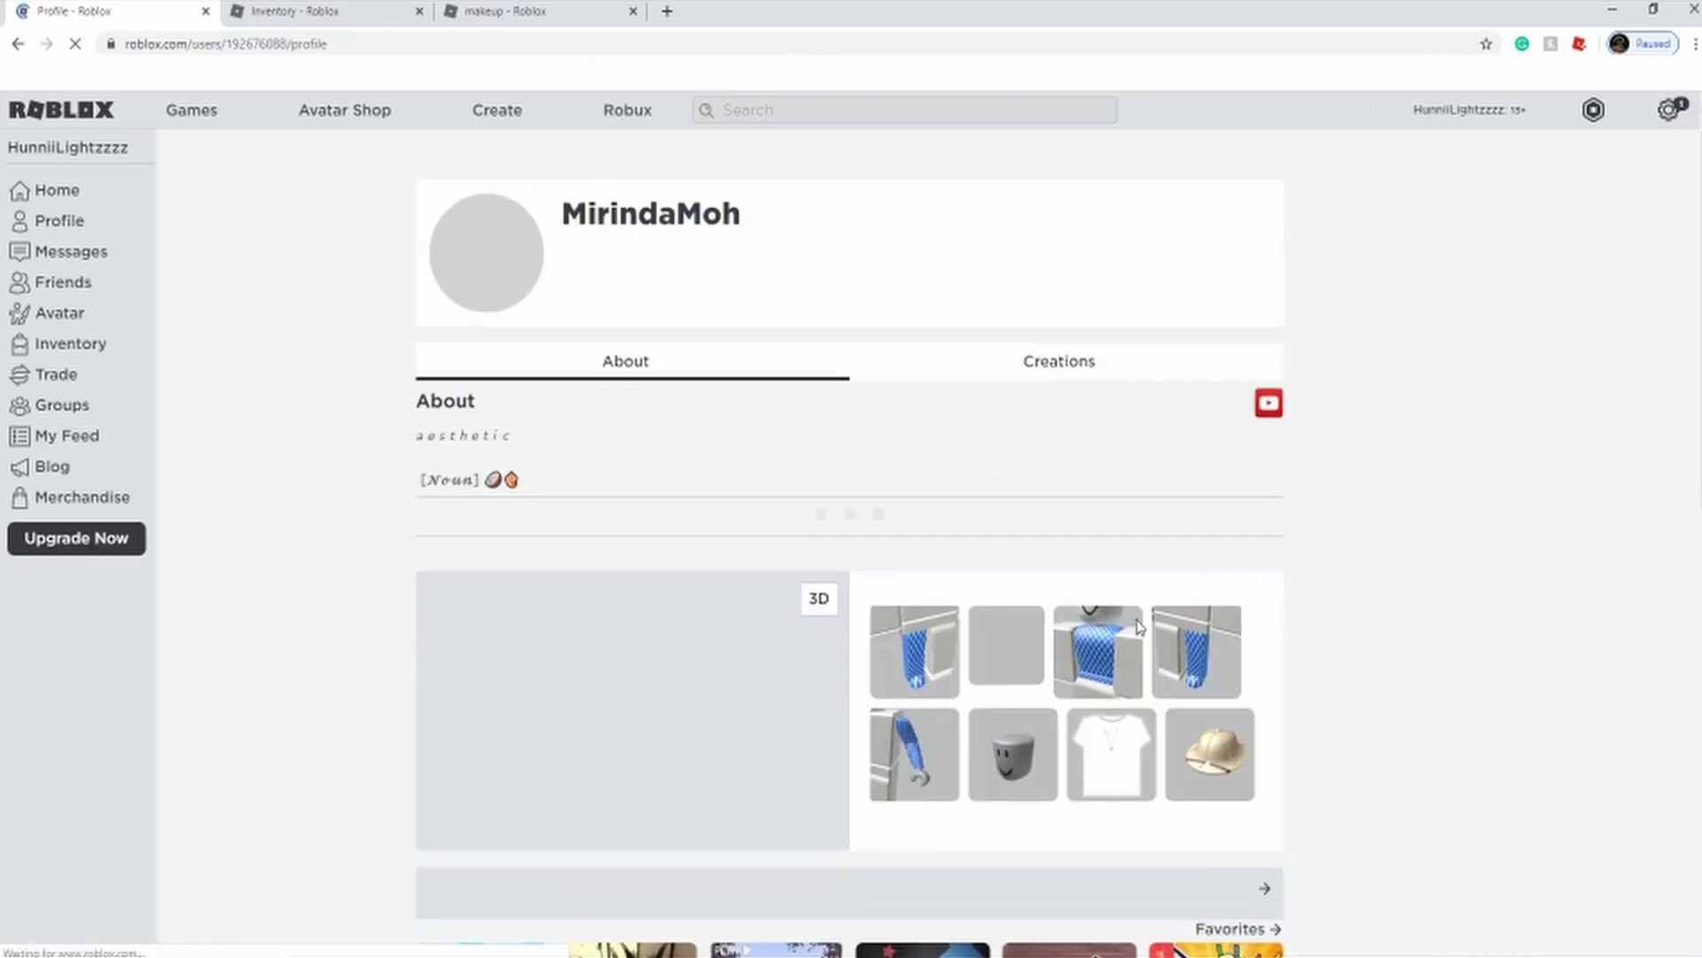
- Open the creator's inventory from their profile, show its Models category and close the other browser tabs
scroll(1152, 634, down, 3)
scroll(1203, 886, down, 2)
scroll(1202, 898, down, 1)
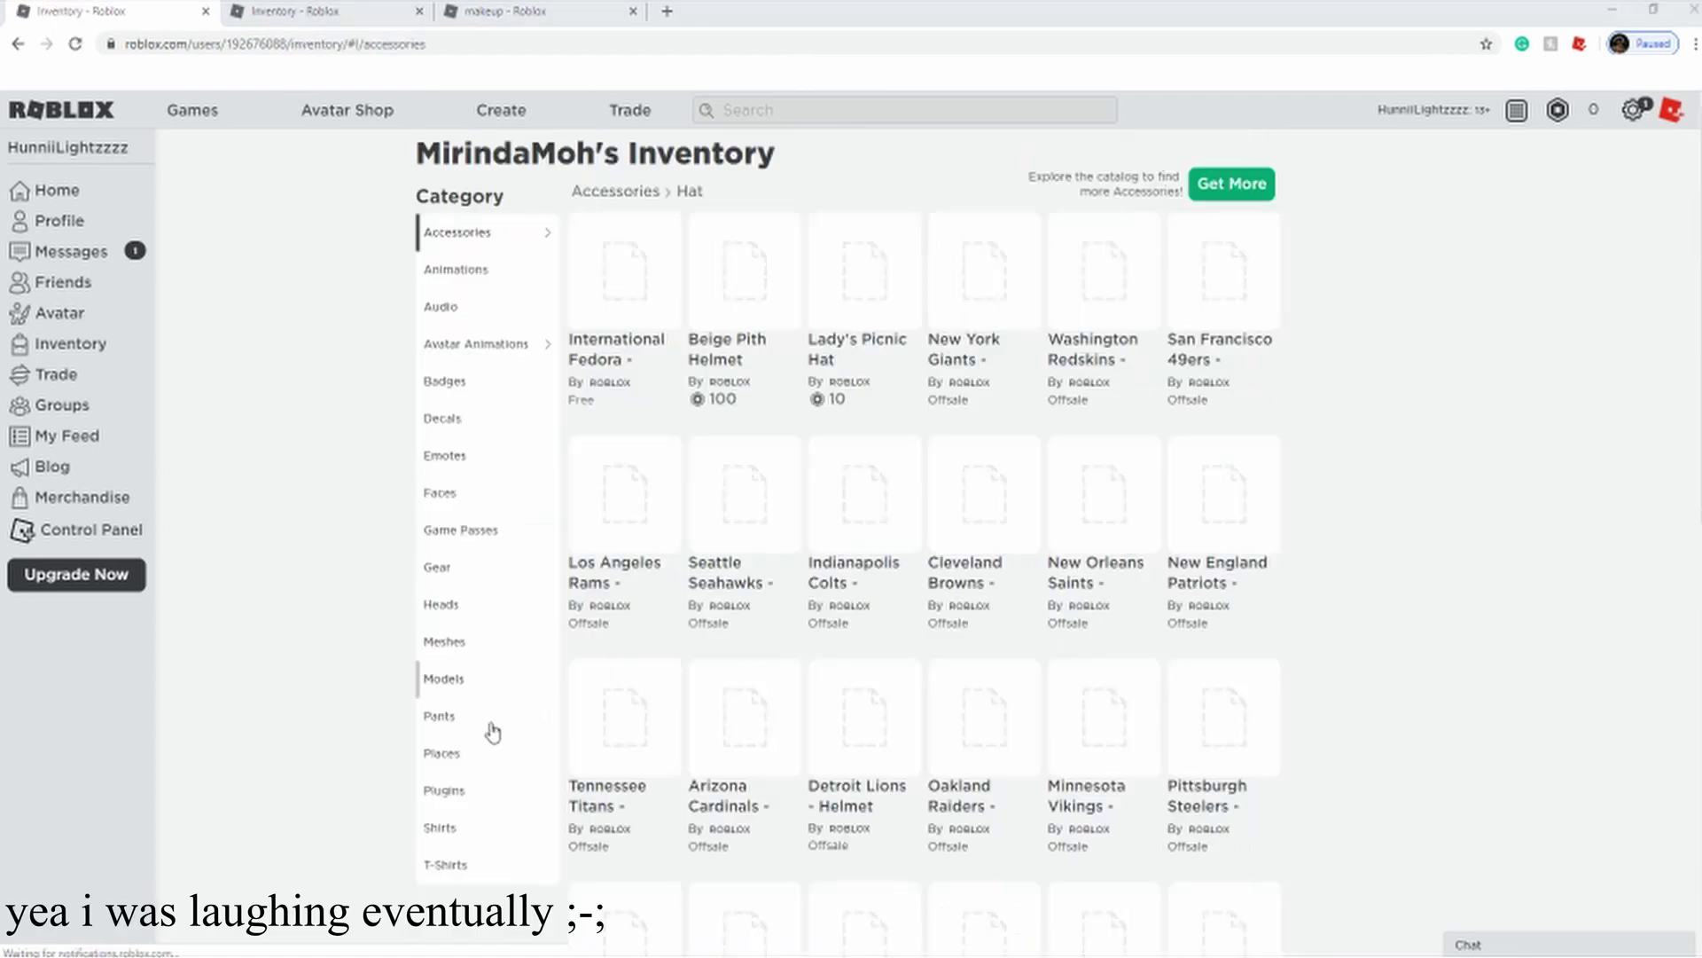
click(495, 682)
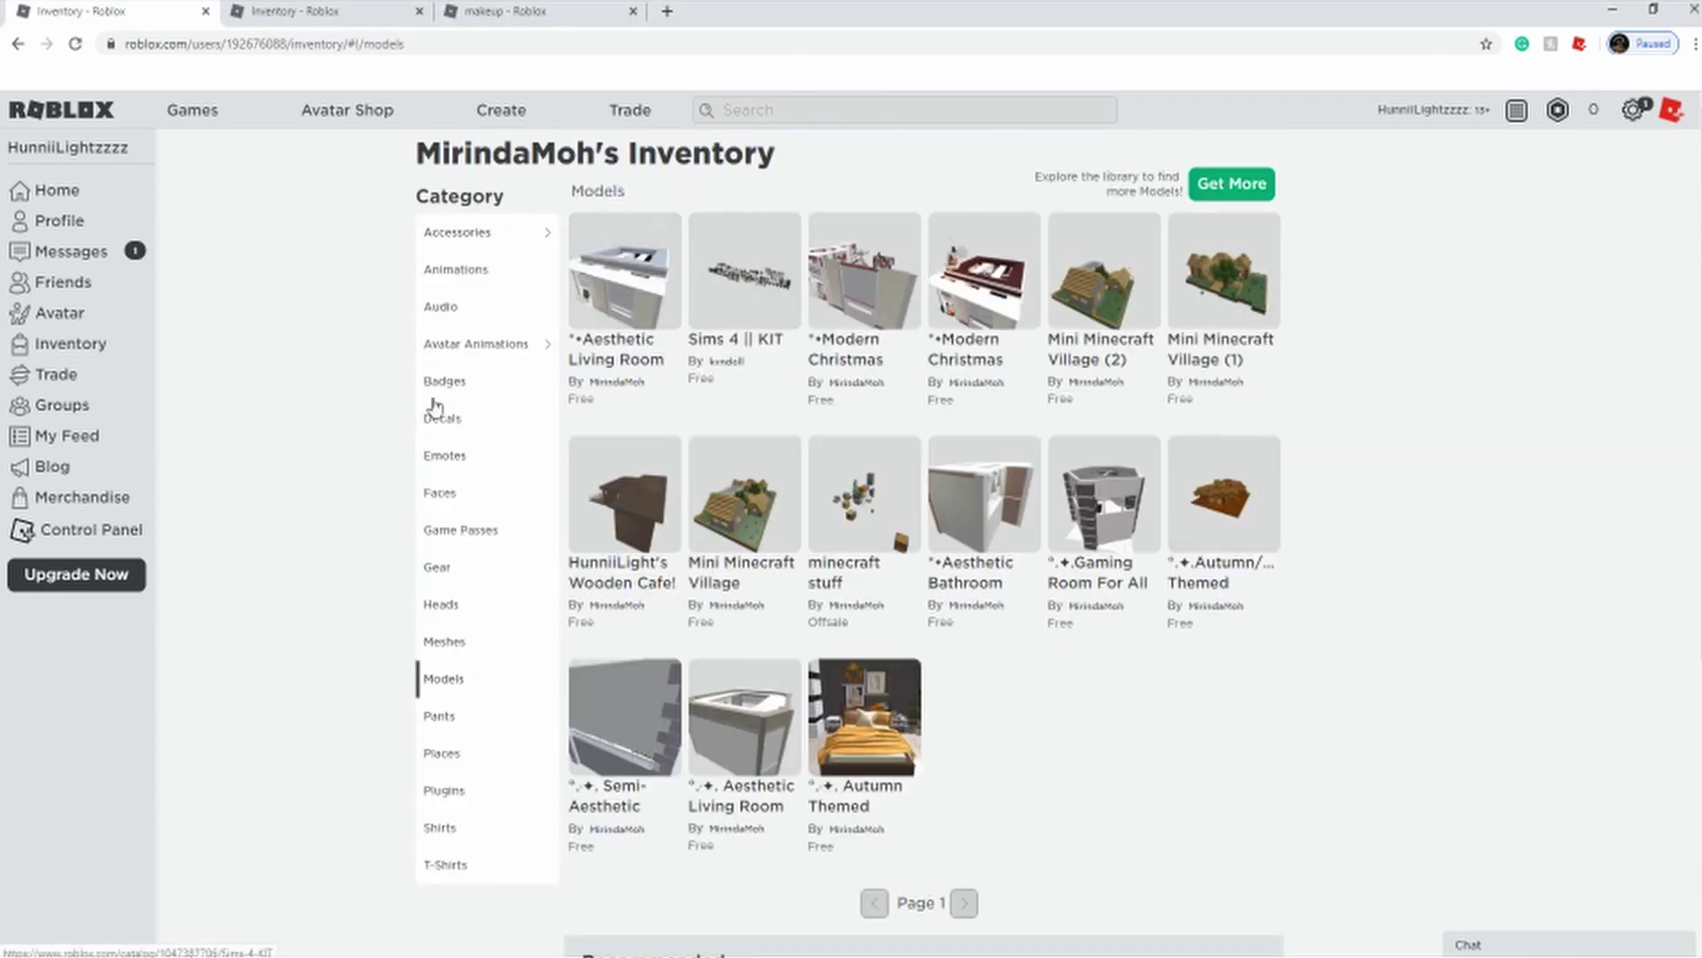
click(420, 12)
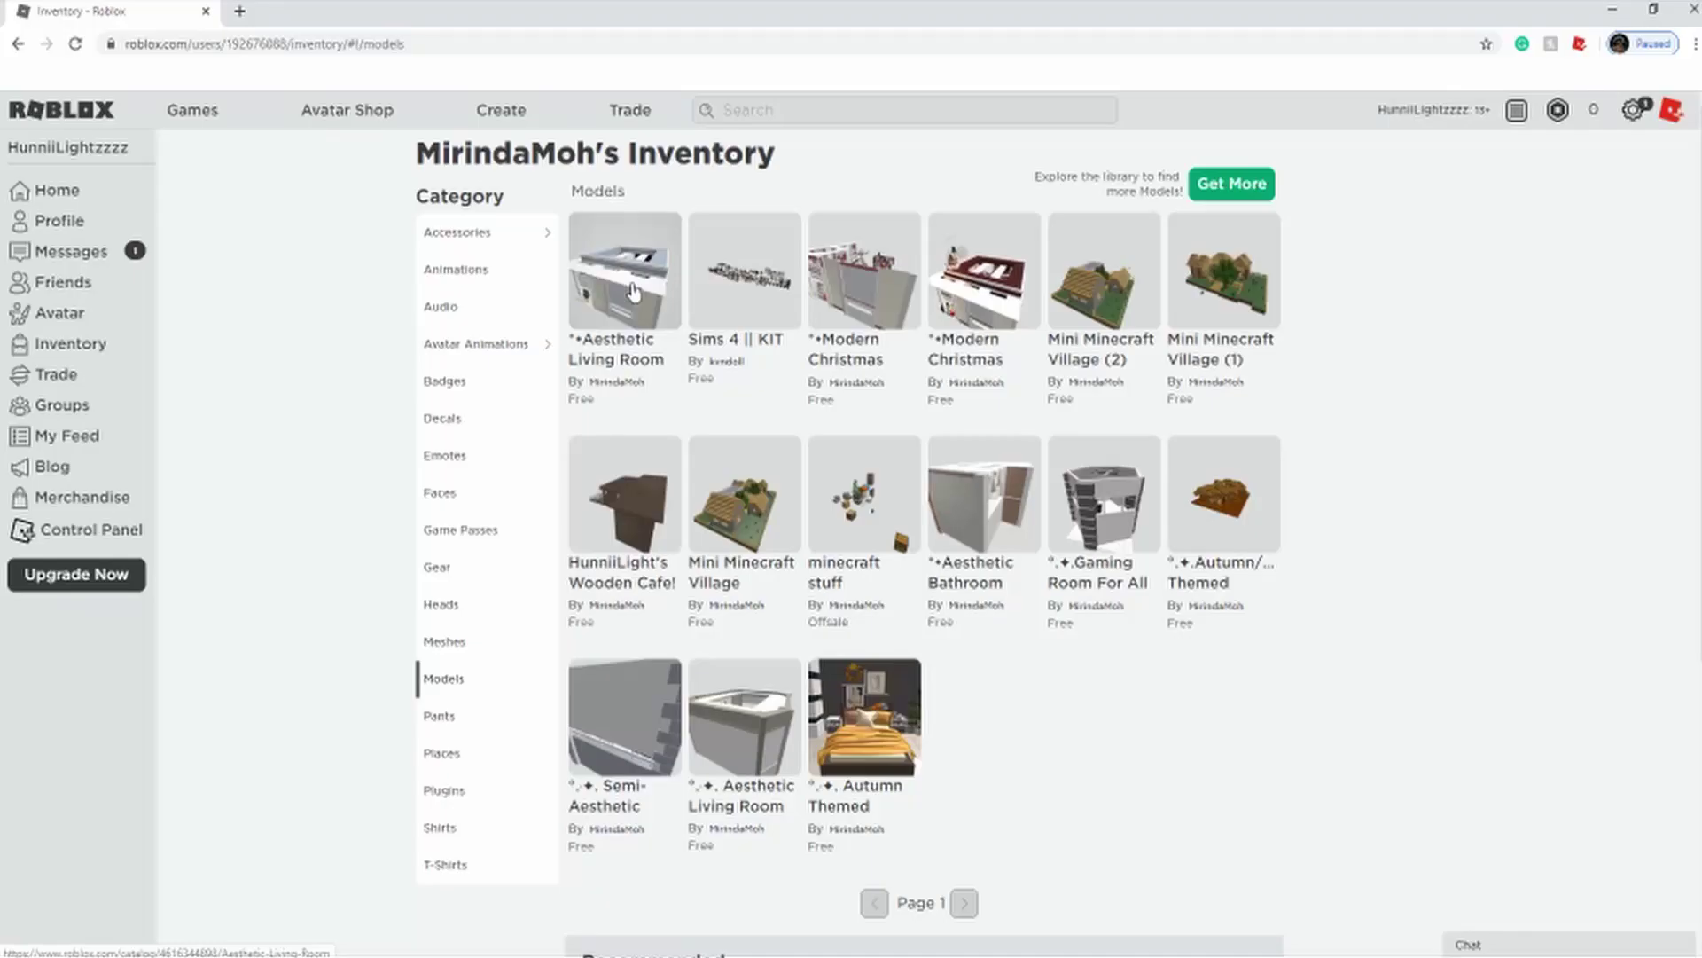
- Open the free "*•Aesthetic Living Room" model in a new browser tab and get it for the account
right_click(616, 274)
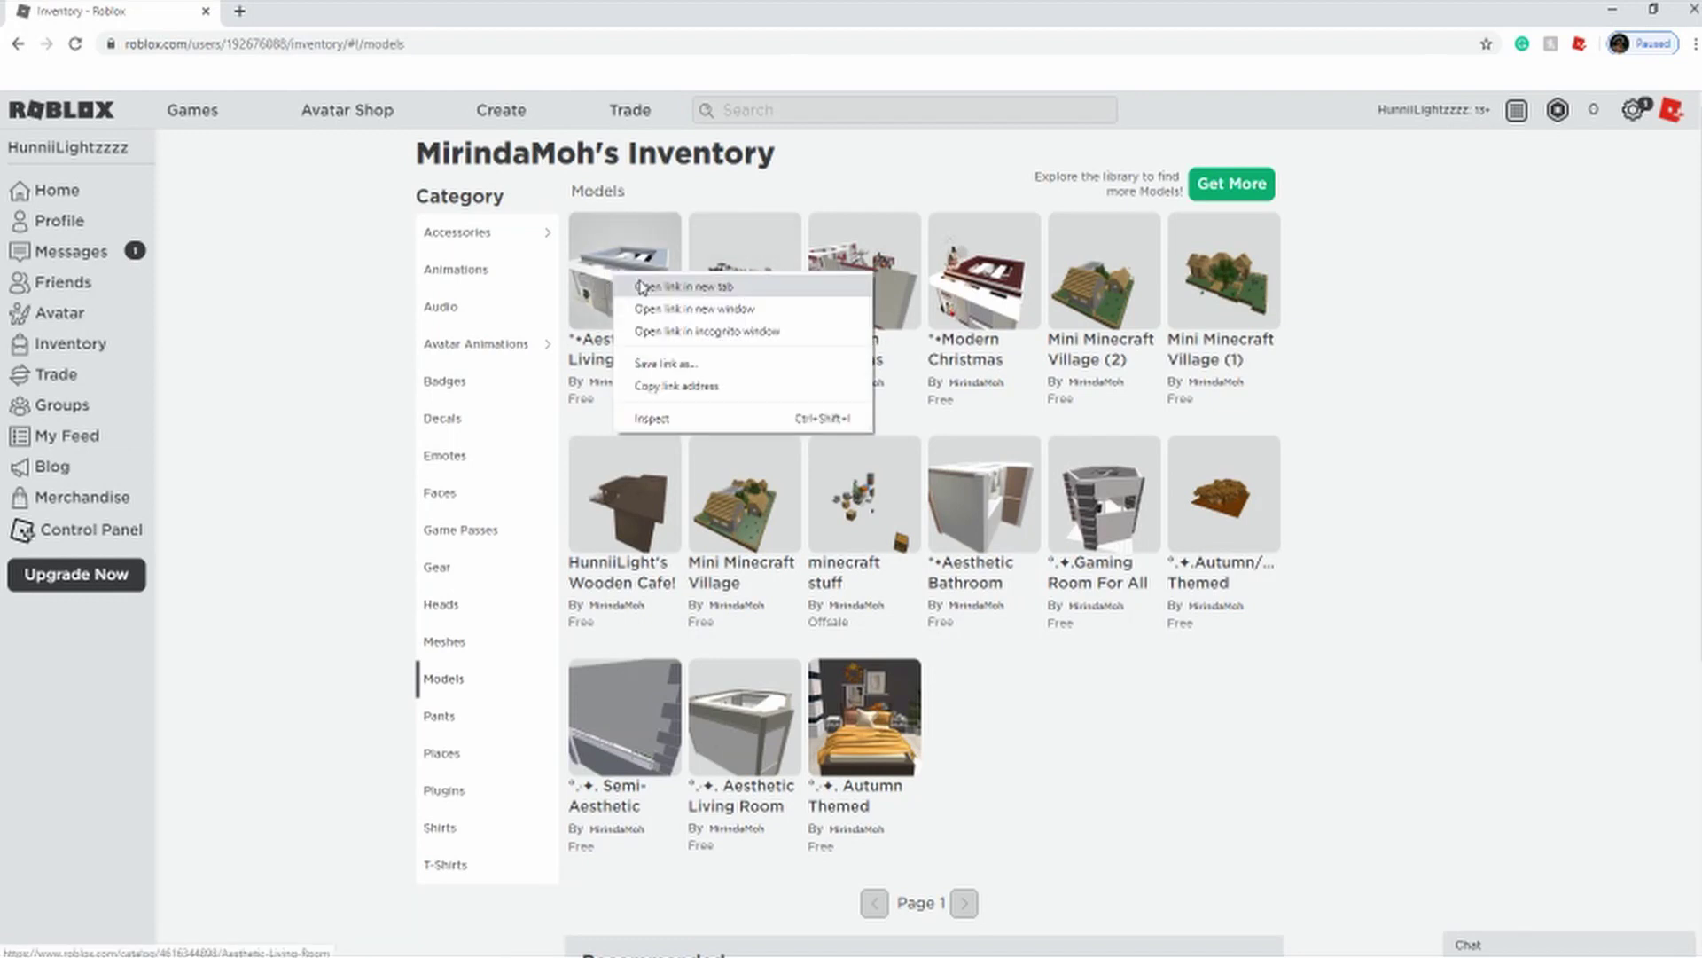
click(641, 282)
click(273, 7)
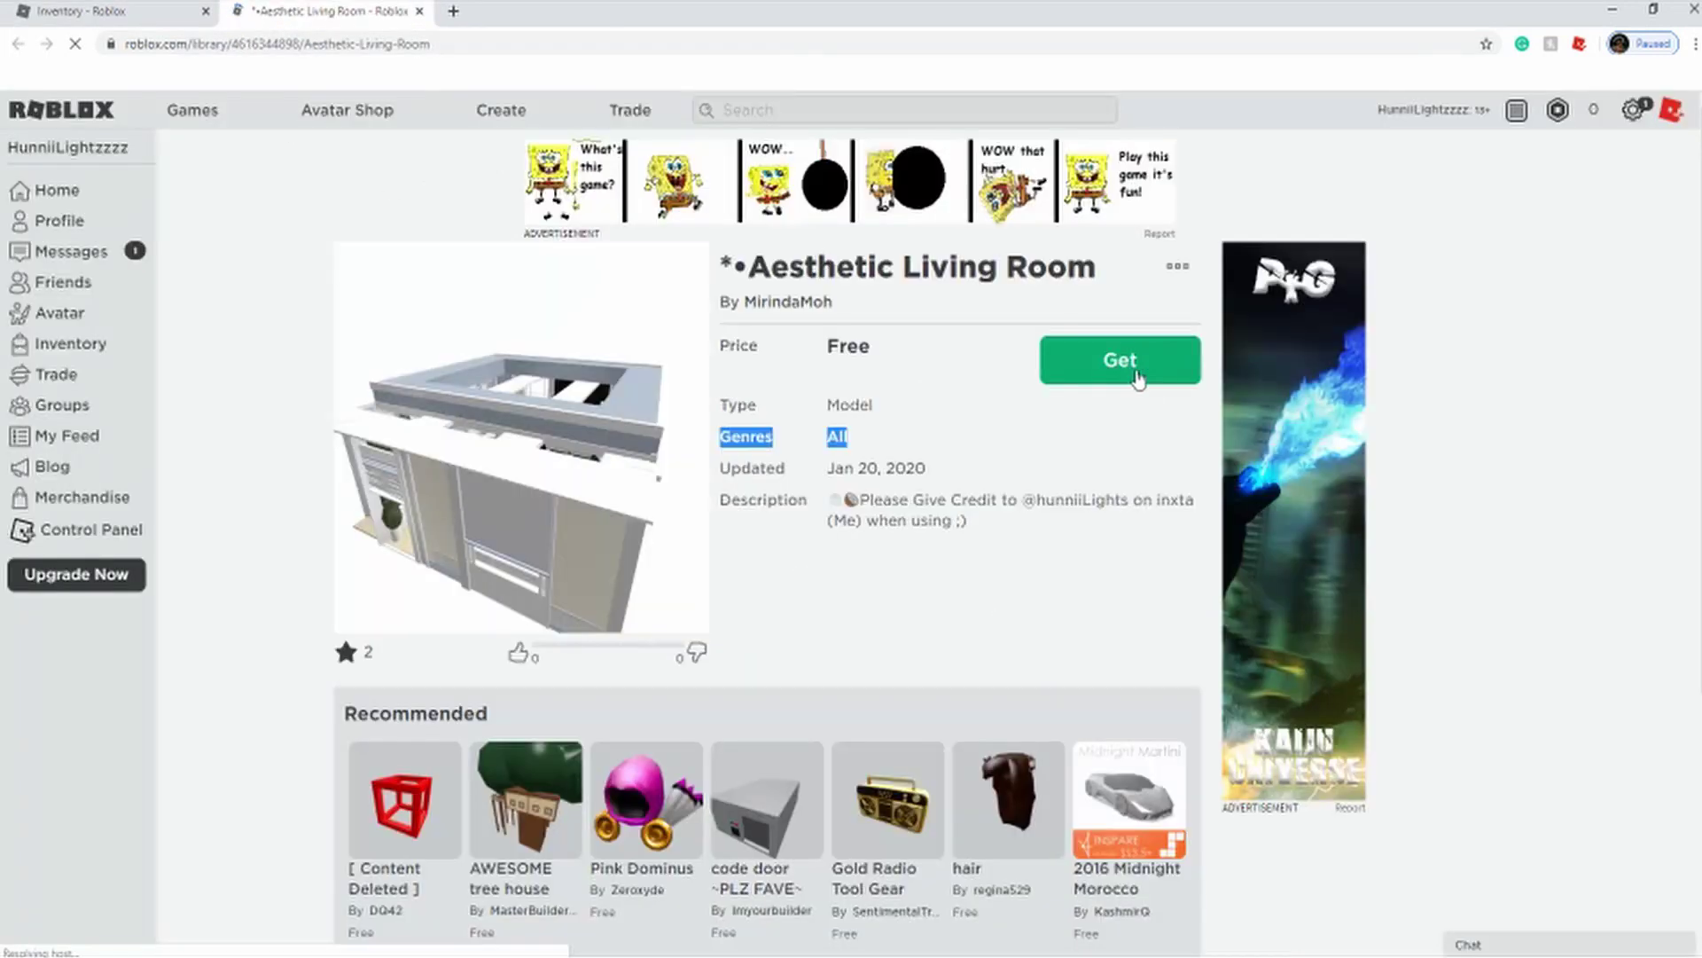
click(1135, 372)
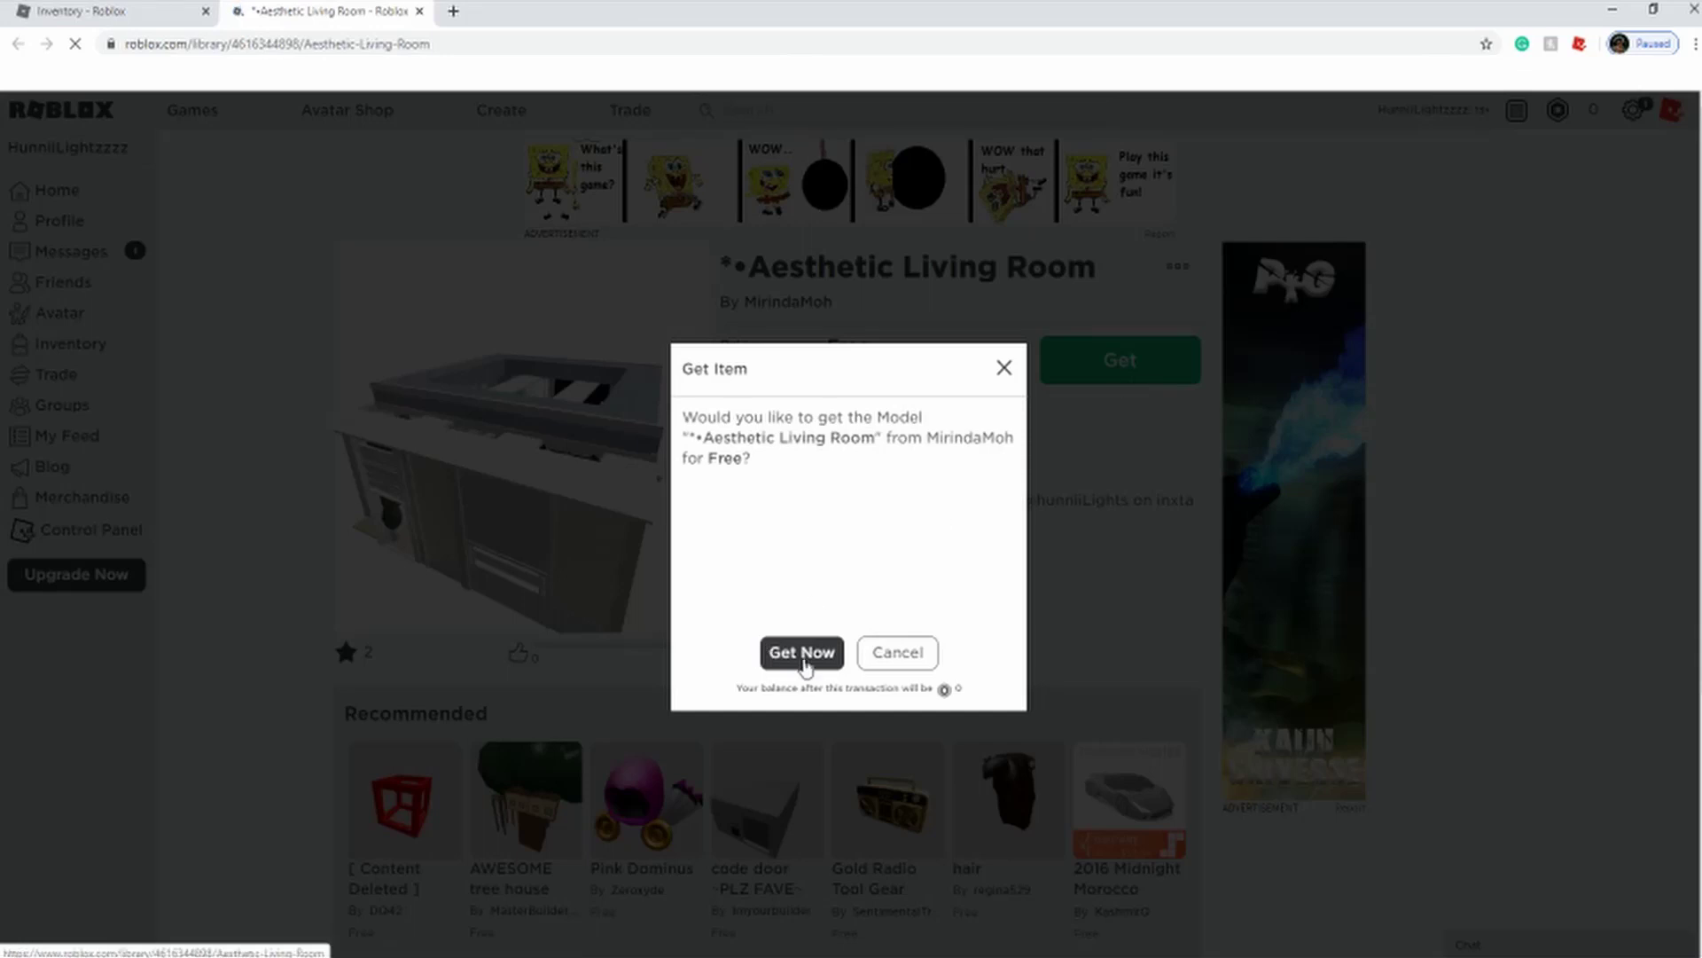
click(802, 652)
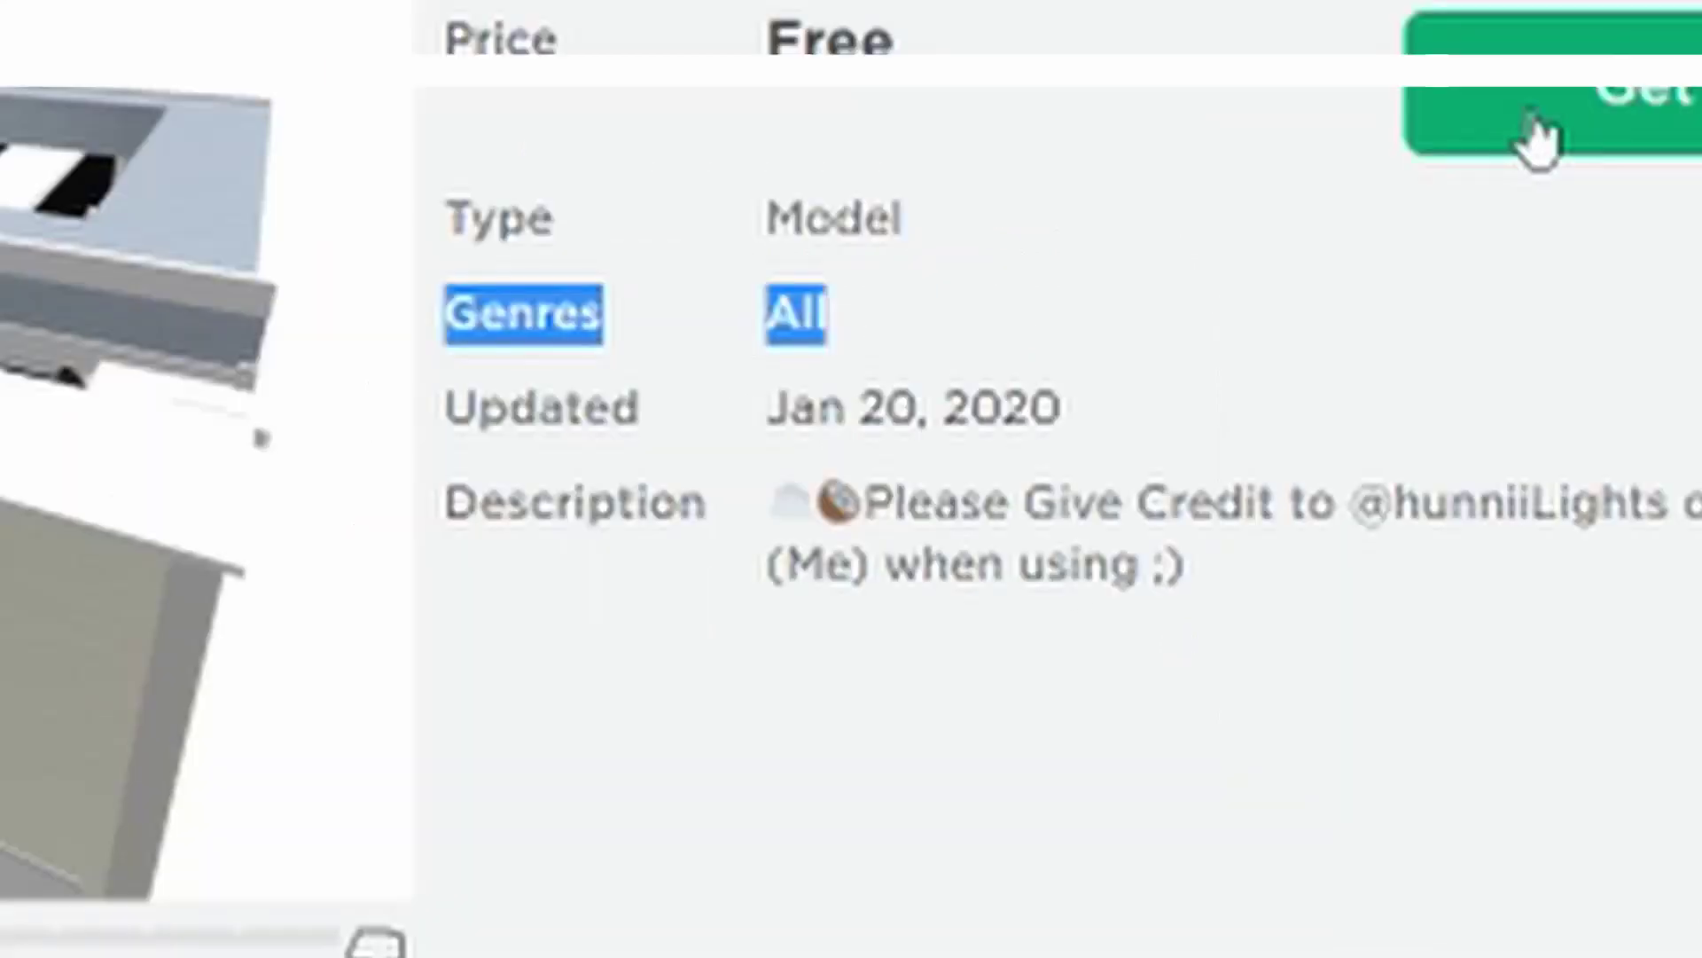
click(1087, 378)
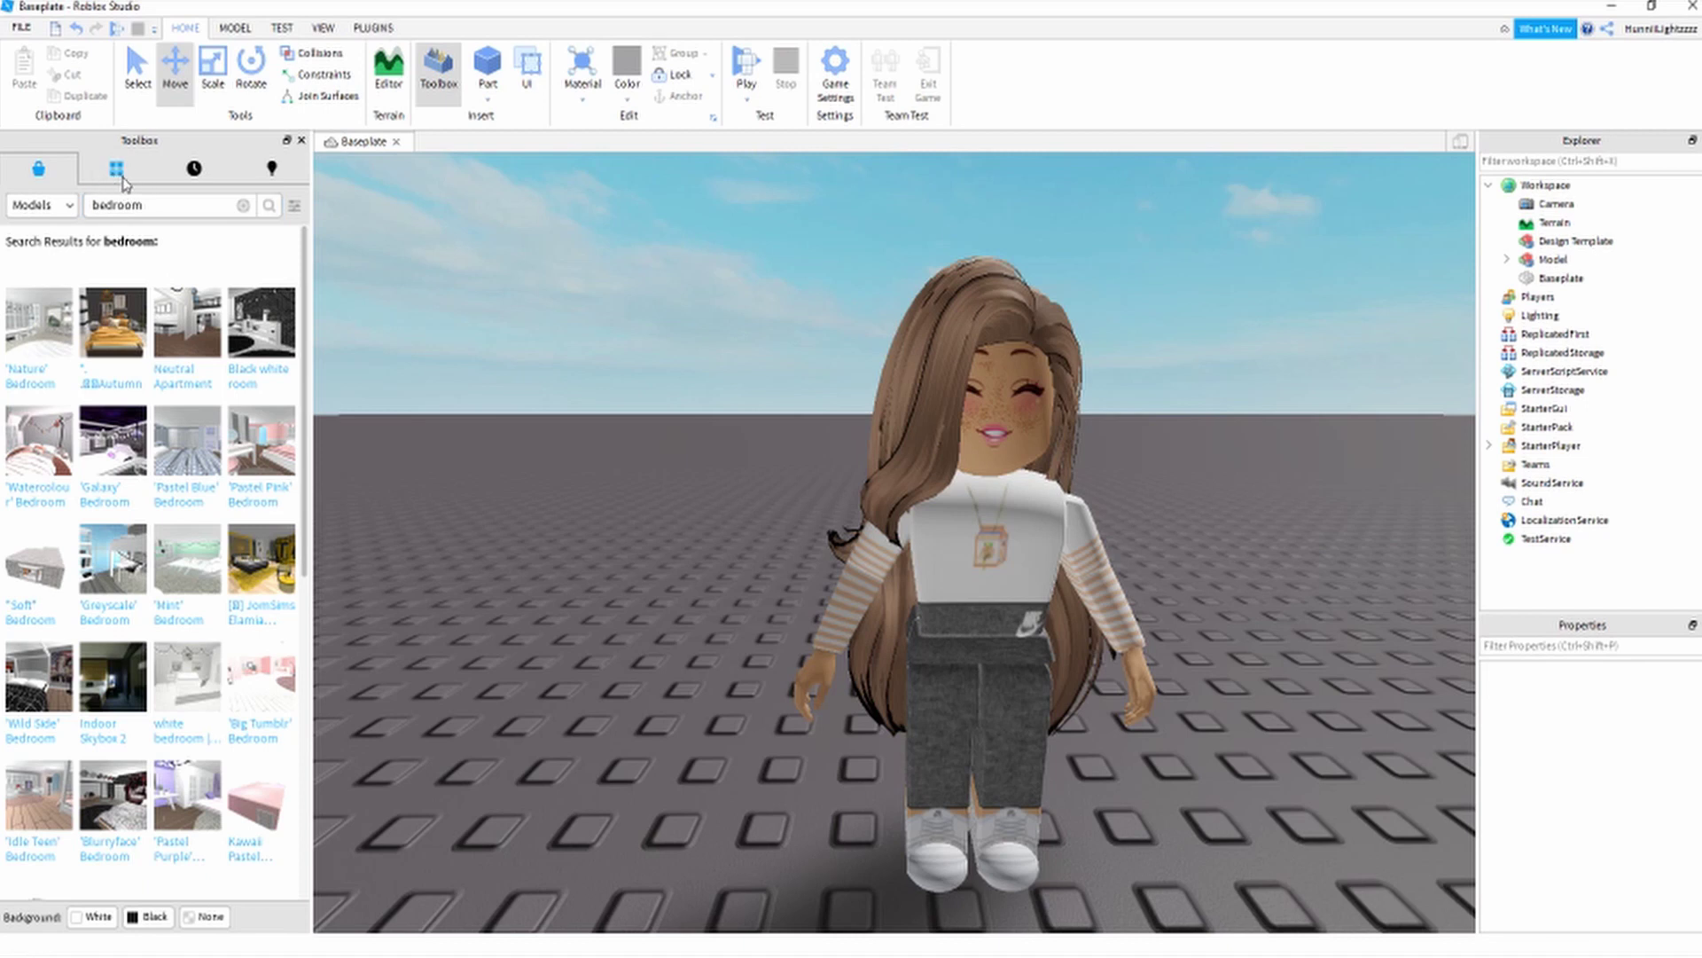
- Switch back to Roblox Studio, insert the "*•Aesthetic Living Room" from My Models and move it away from the avatar
mouse_move(110, 344)
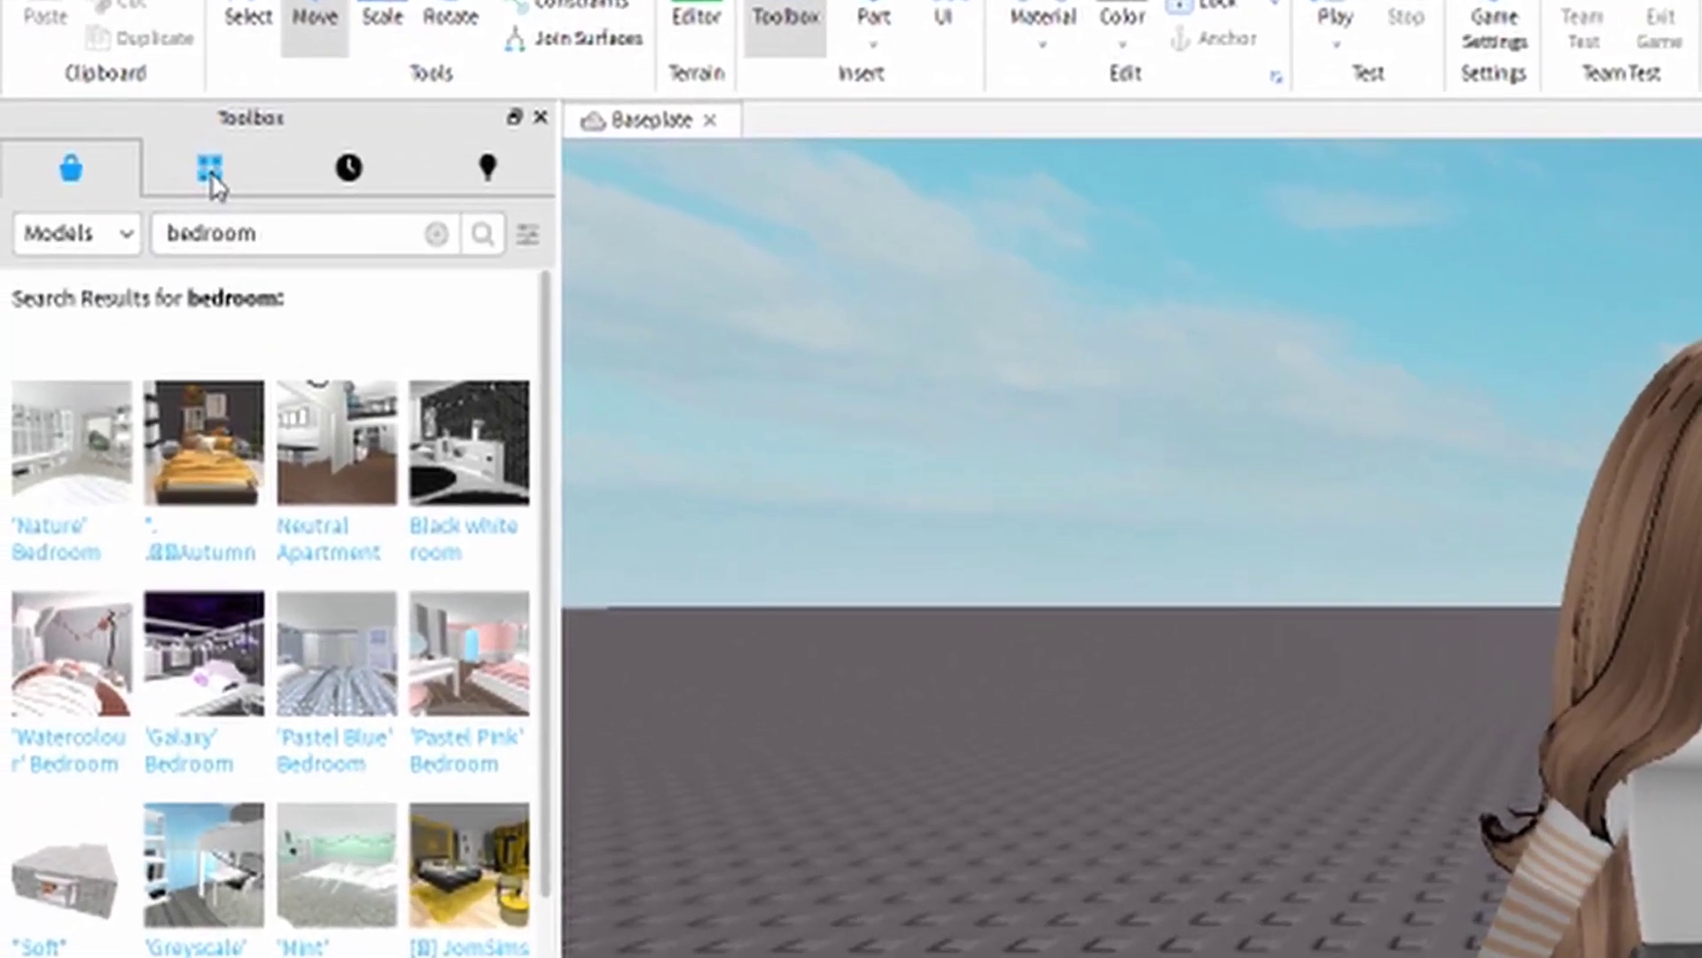
click(211, 173)
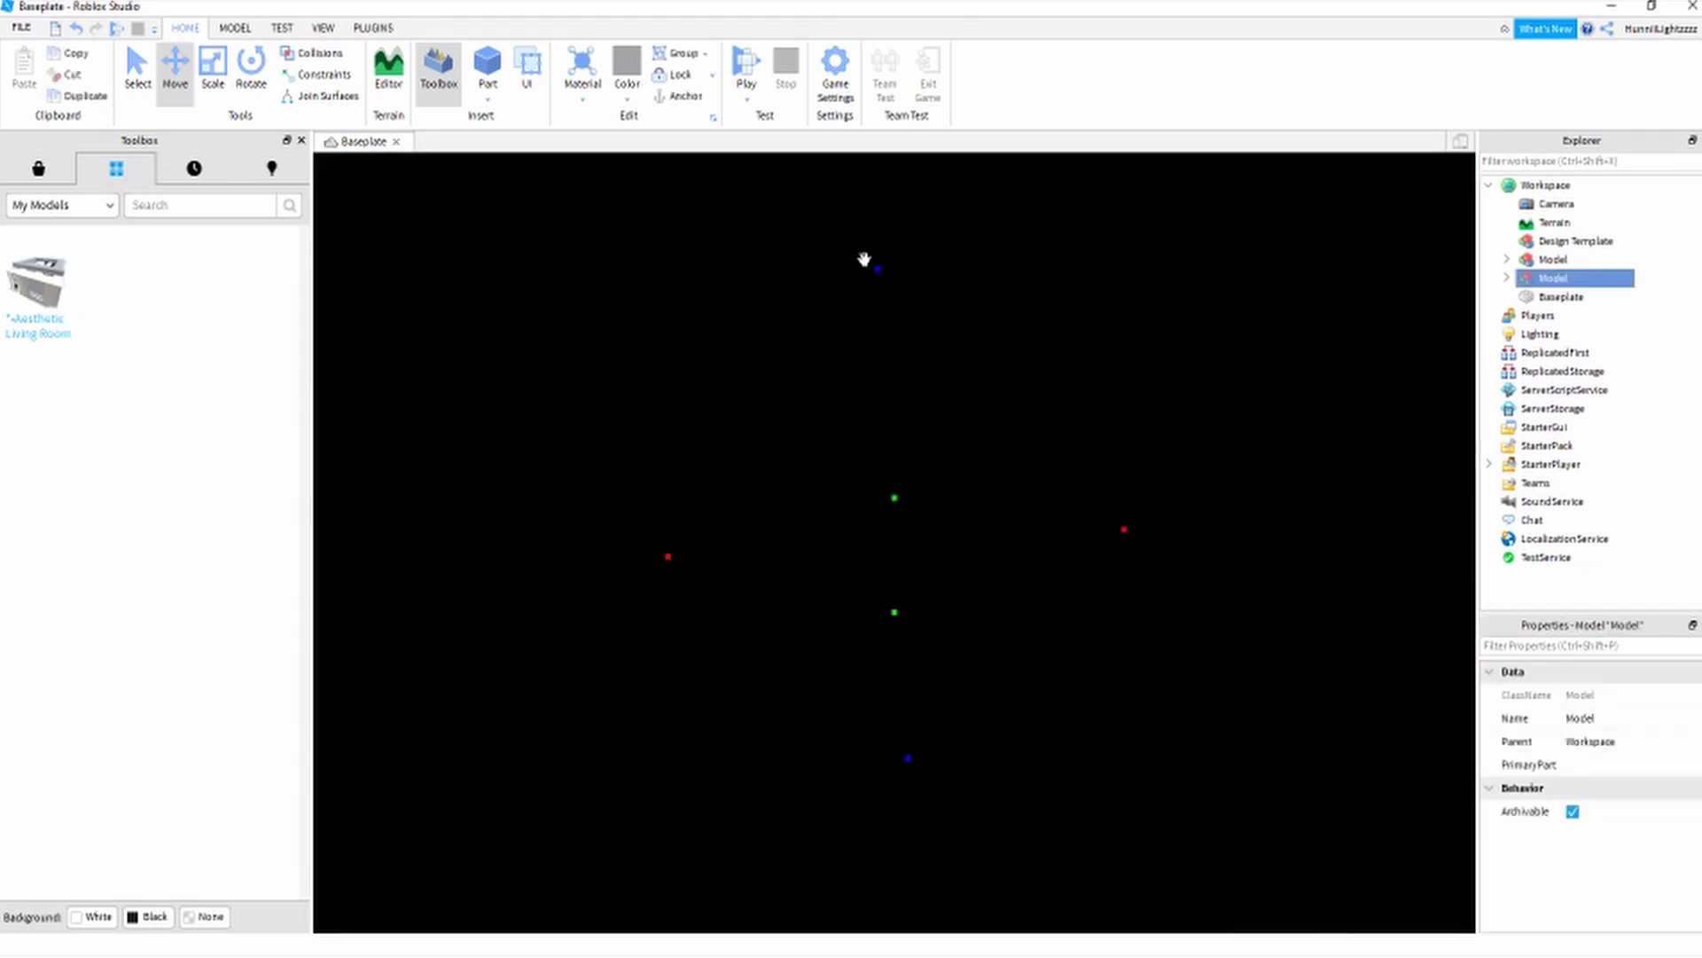
right_drag(864, 257, 864, 261)
scroll(867, 265, up, 3)
drag(918, 363, 740, 368)
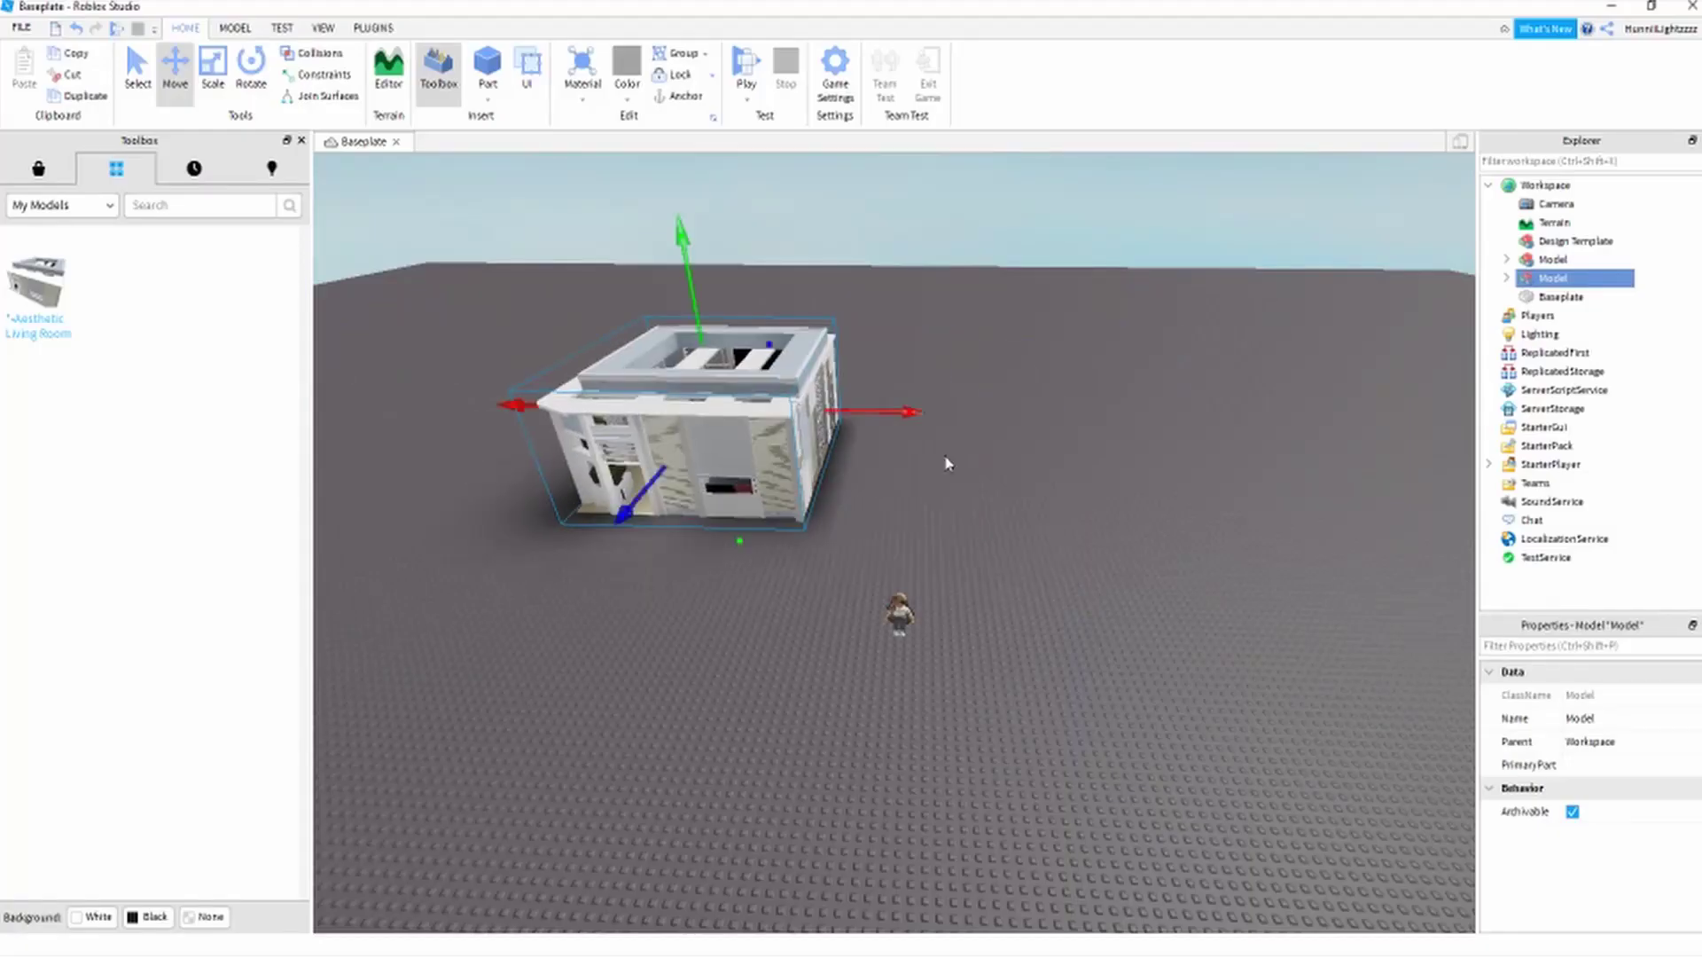
- Move the grouped avatar into the living room model and place it in front of the sofa
click(950, 463)
drag(909, 625, 972, 562)
right_drag(973, 544, 973, 563)
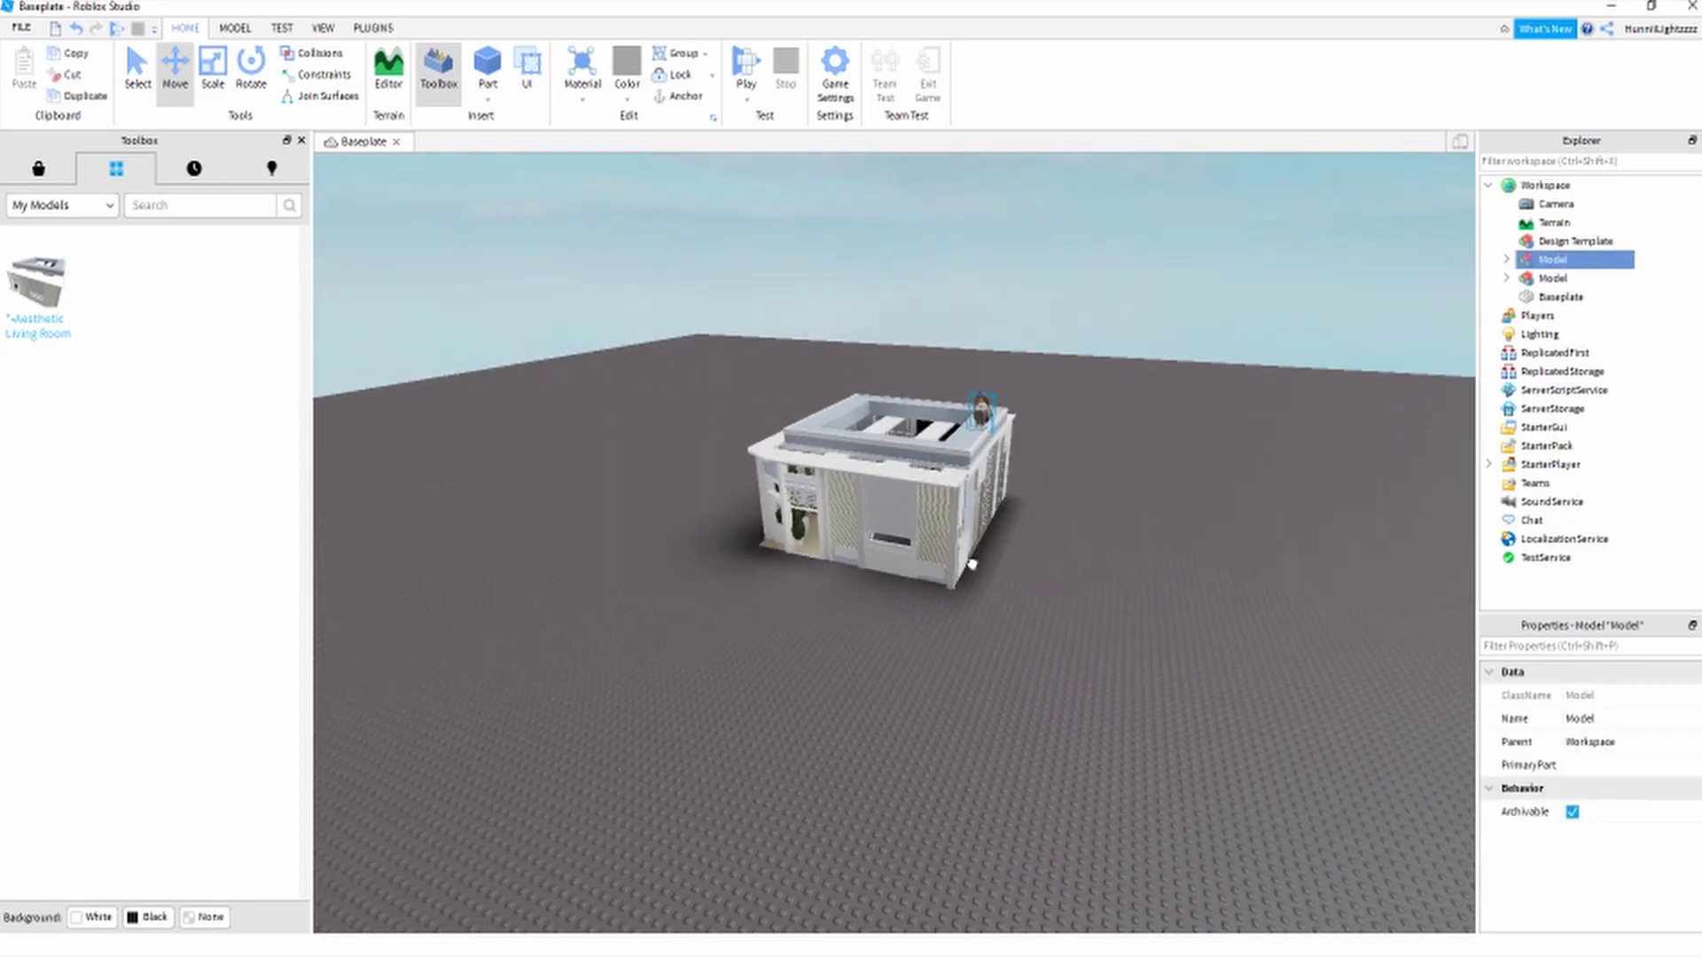
drag(972, 562, 988, 523)
right_drag(973, 562, 987, 523)
drag(987, 523, 988, 525)
right_drag(988, 523, 988, 524)
key(f)
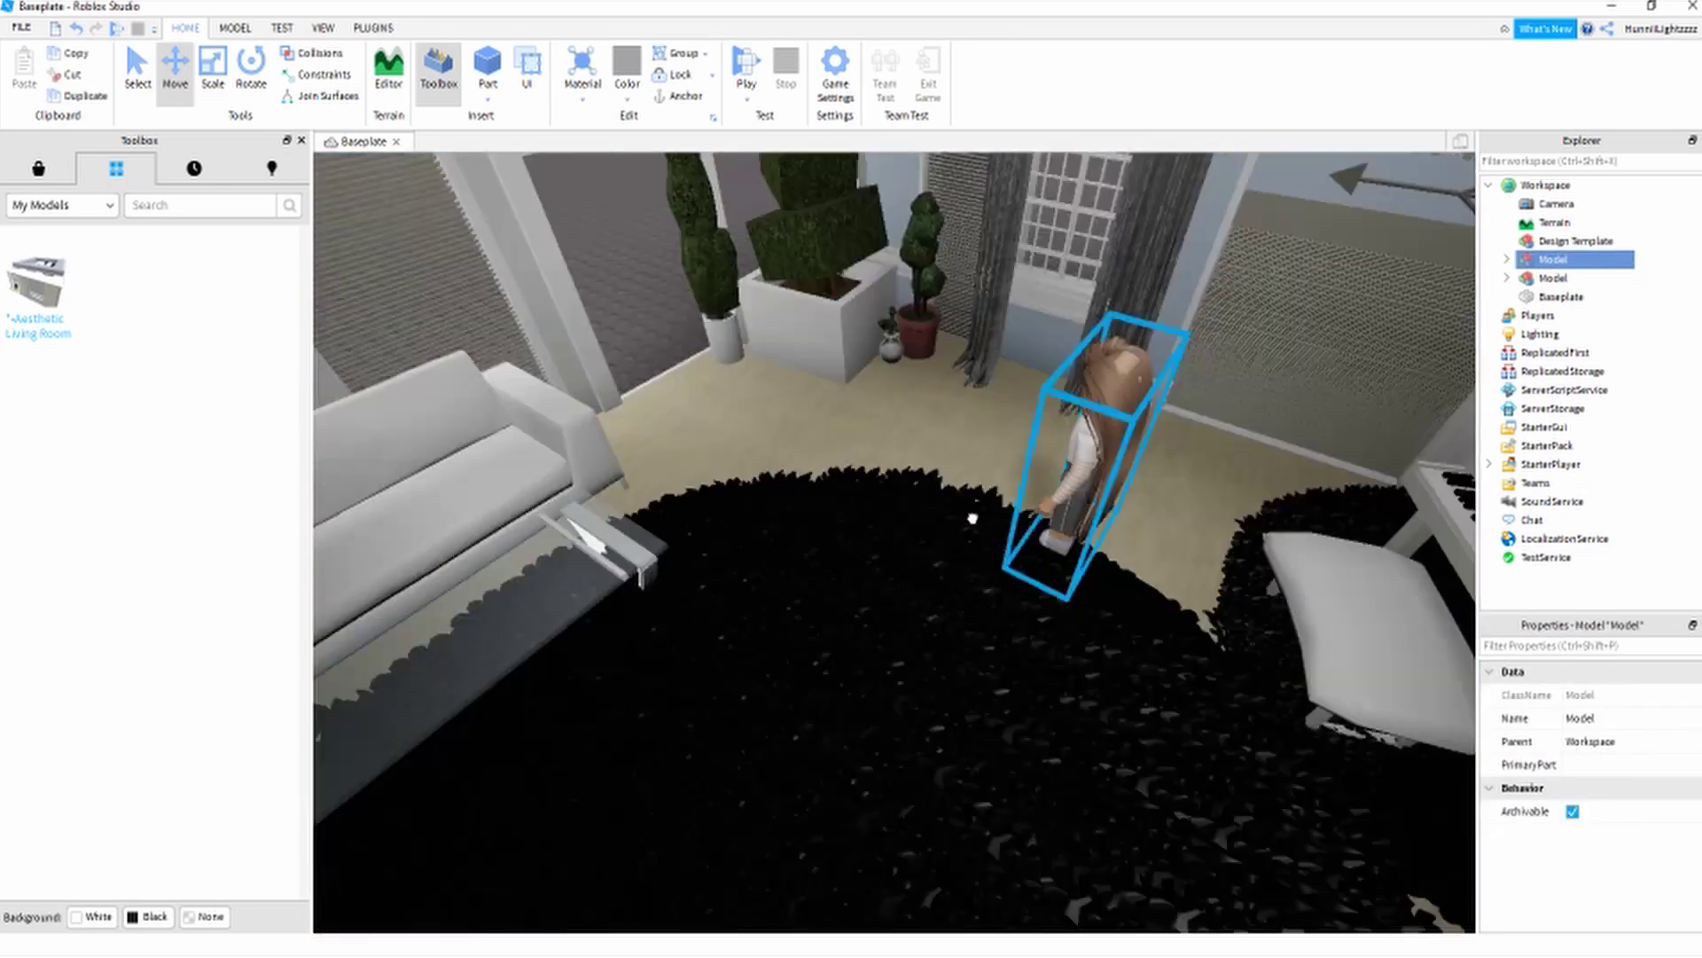
drag(972, 517, 980, 511)
right_drag(972, 518, 979, 510)
drag(979, 511, 1008, 553)
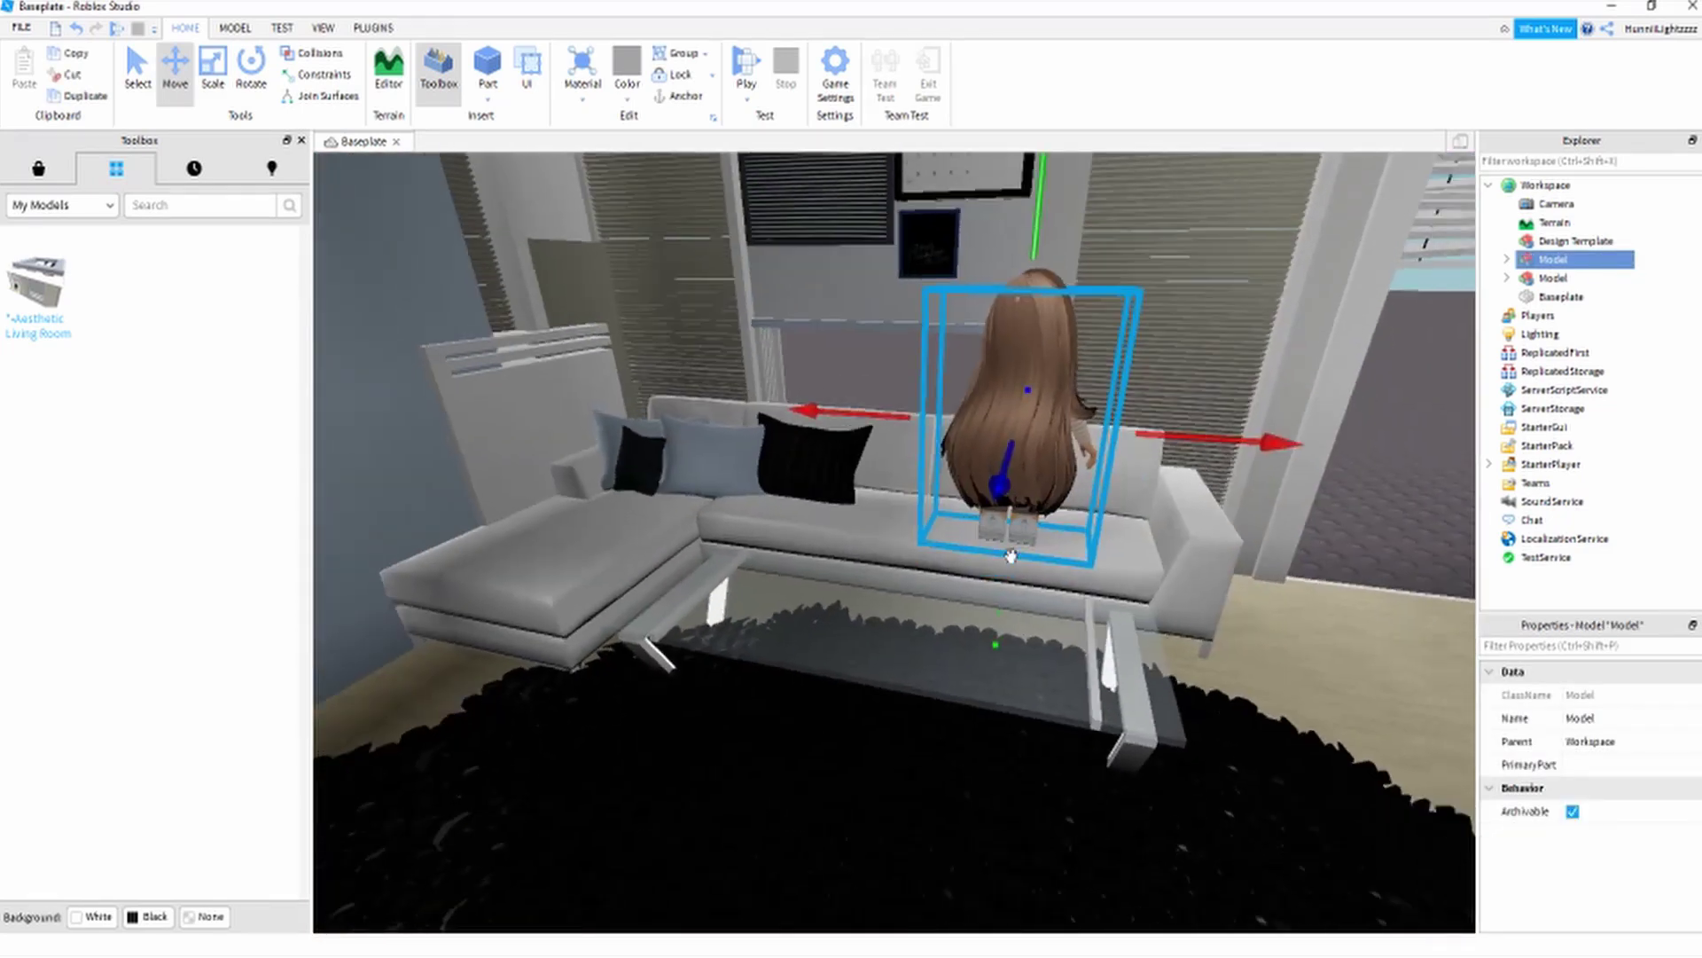
mouse_move(1008, 553)
right_down()
mouse_move(1062, 577)
mouse_move(1028, 558)
right_up()
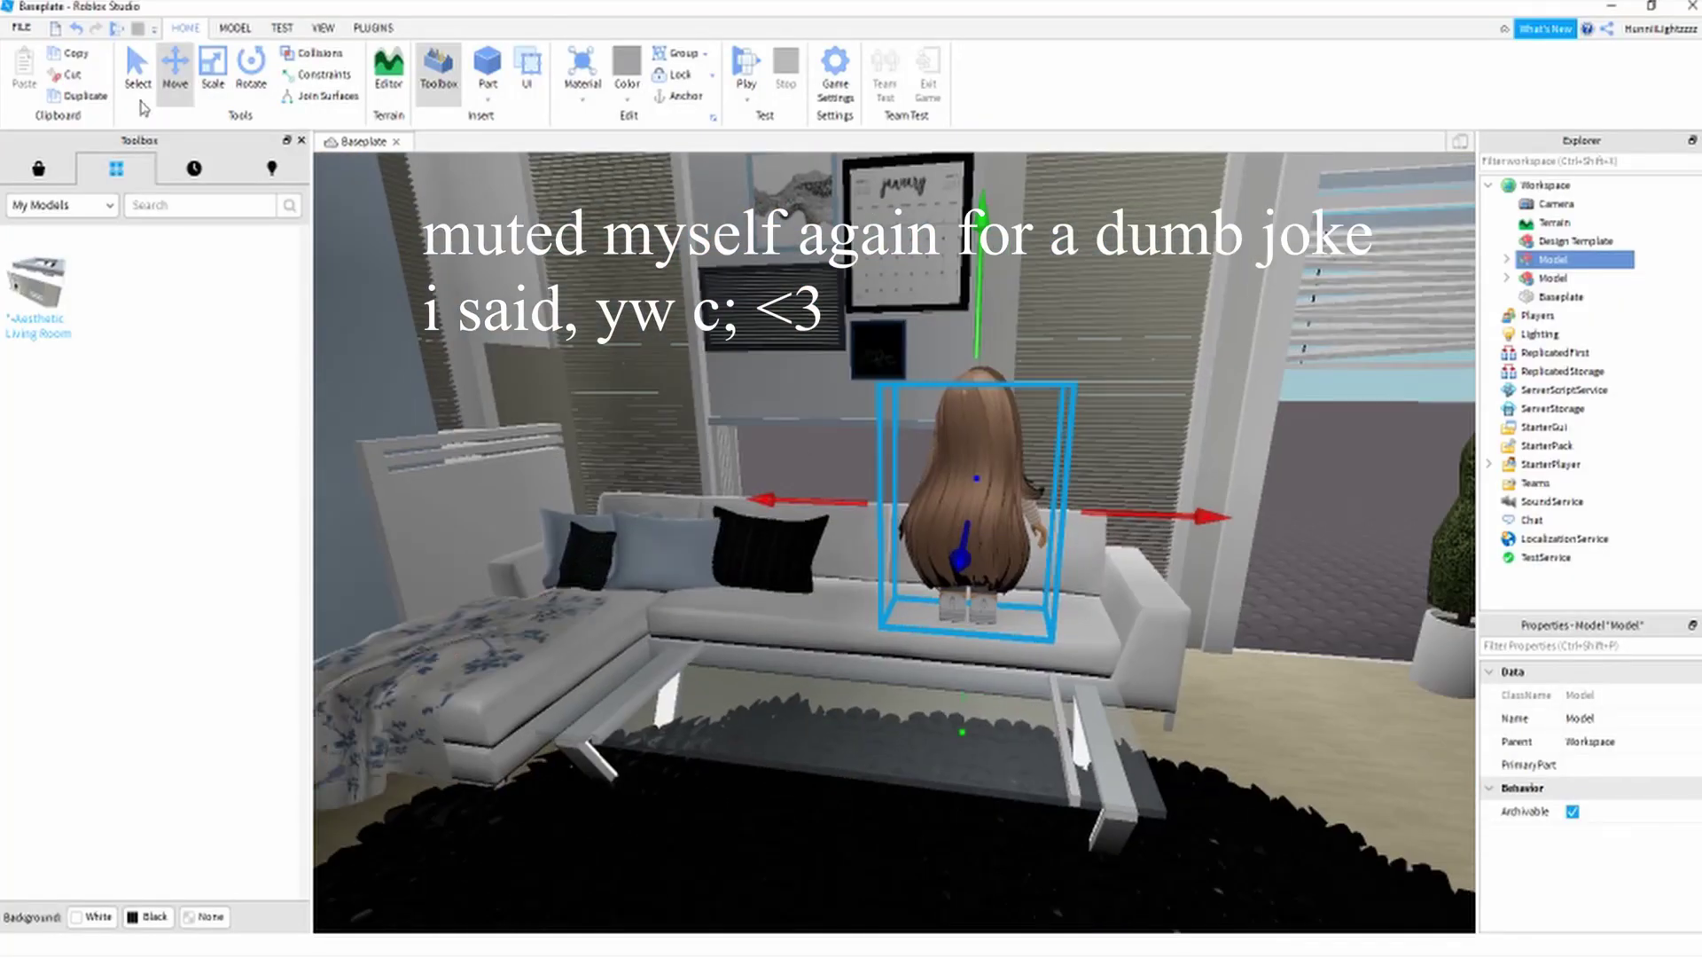
- Rotate the avatar about its vertical axis so it faces away from the sofa into the room
click(251, 66)
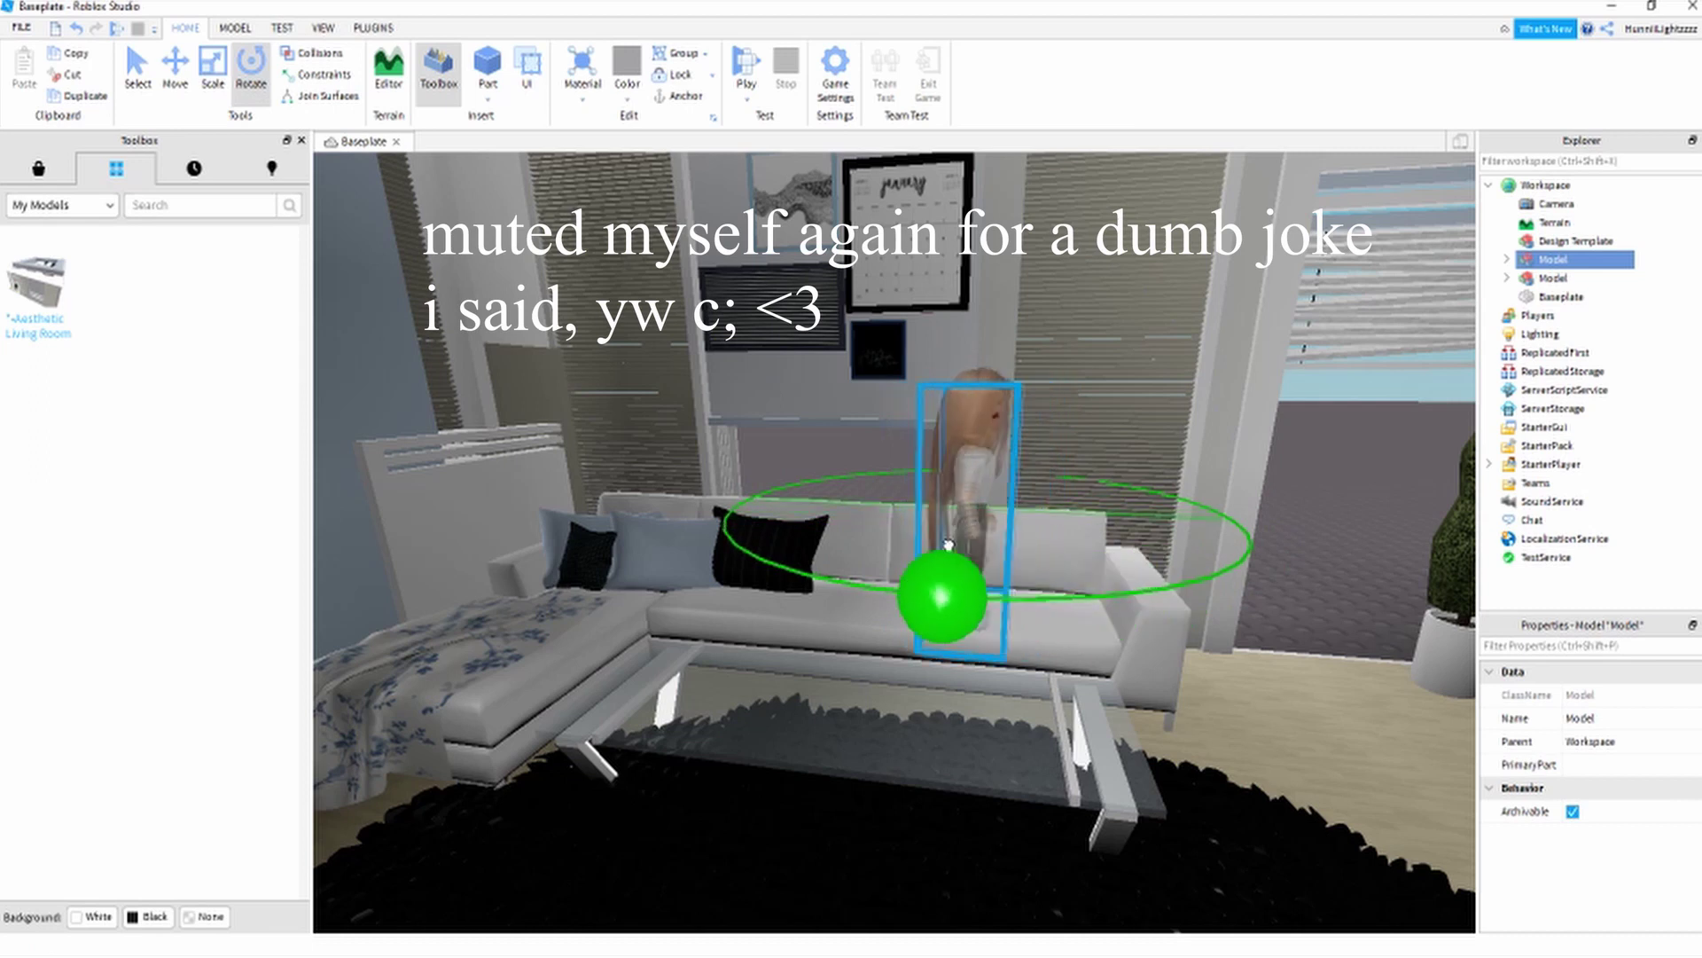
drag(859, 466, 882, 503)
scroll(1033, 544, up, 4)
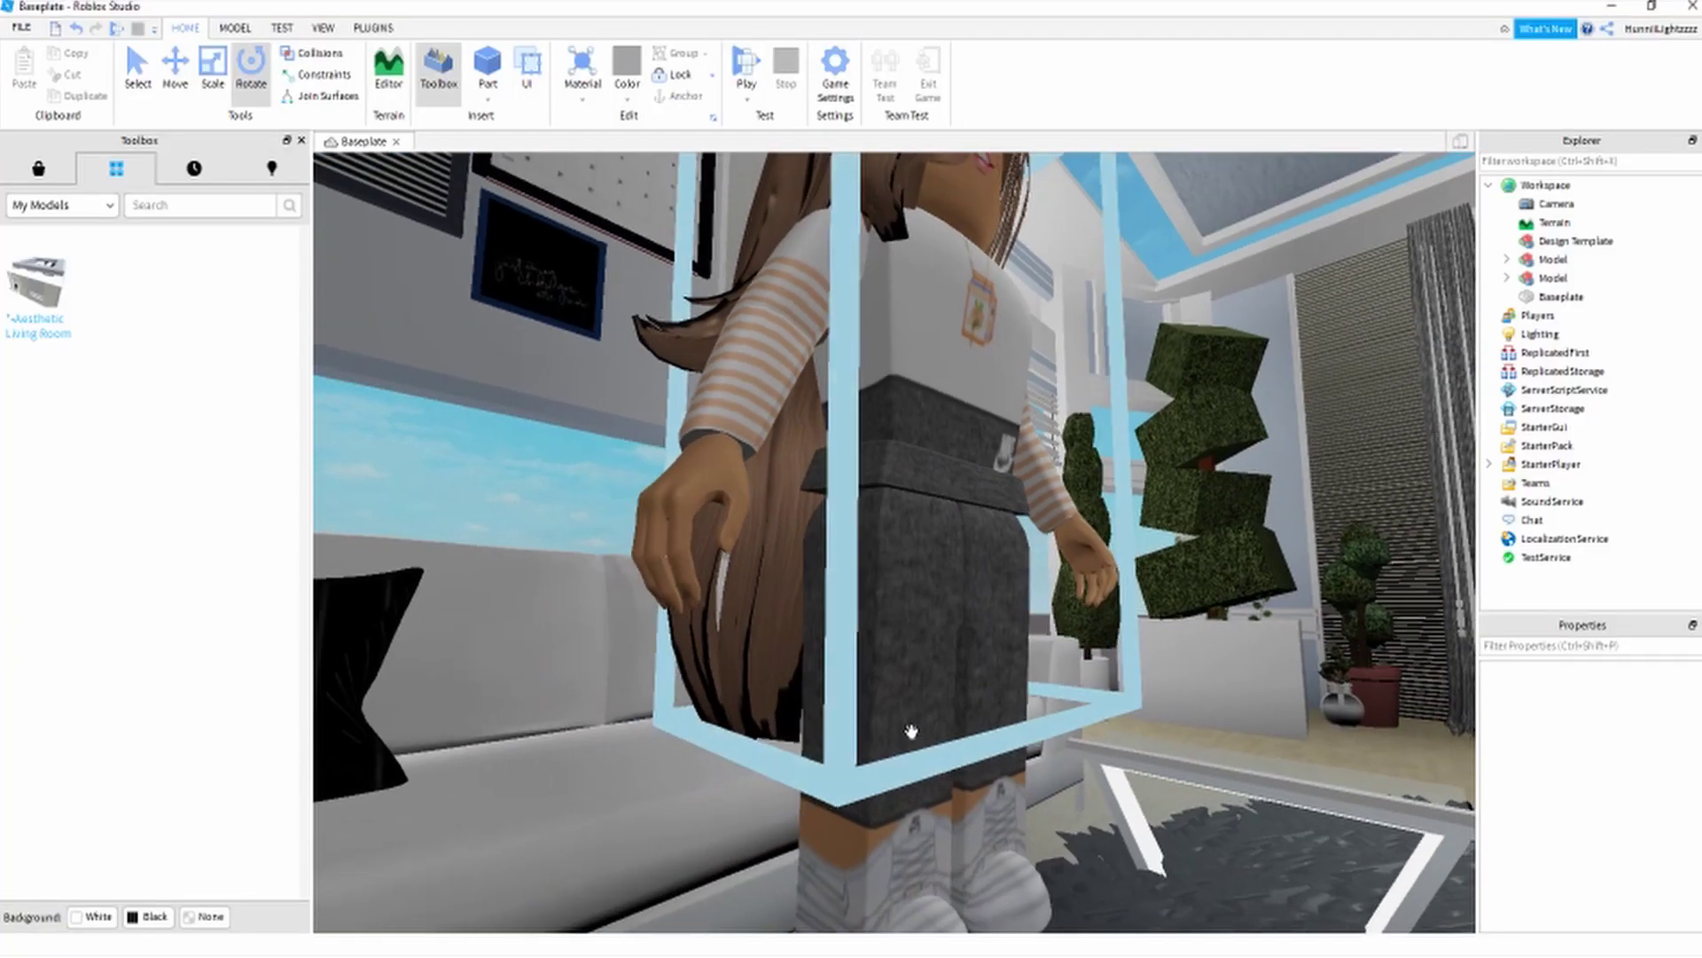
- Select the avatar's RightFoot, RightLowerLeg and RightUpperLeg together and rotate the leg for a sitting pose
click(846, 804)
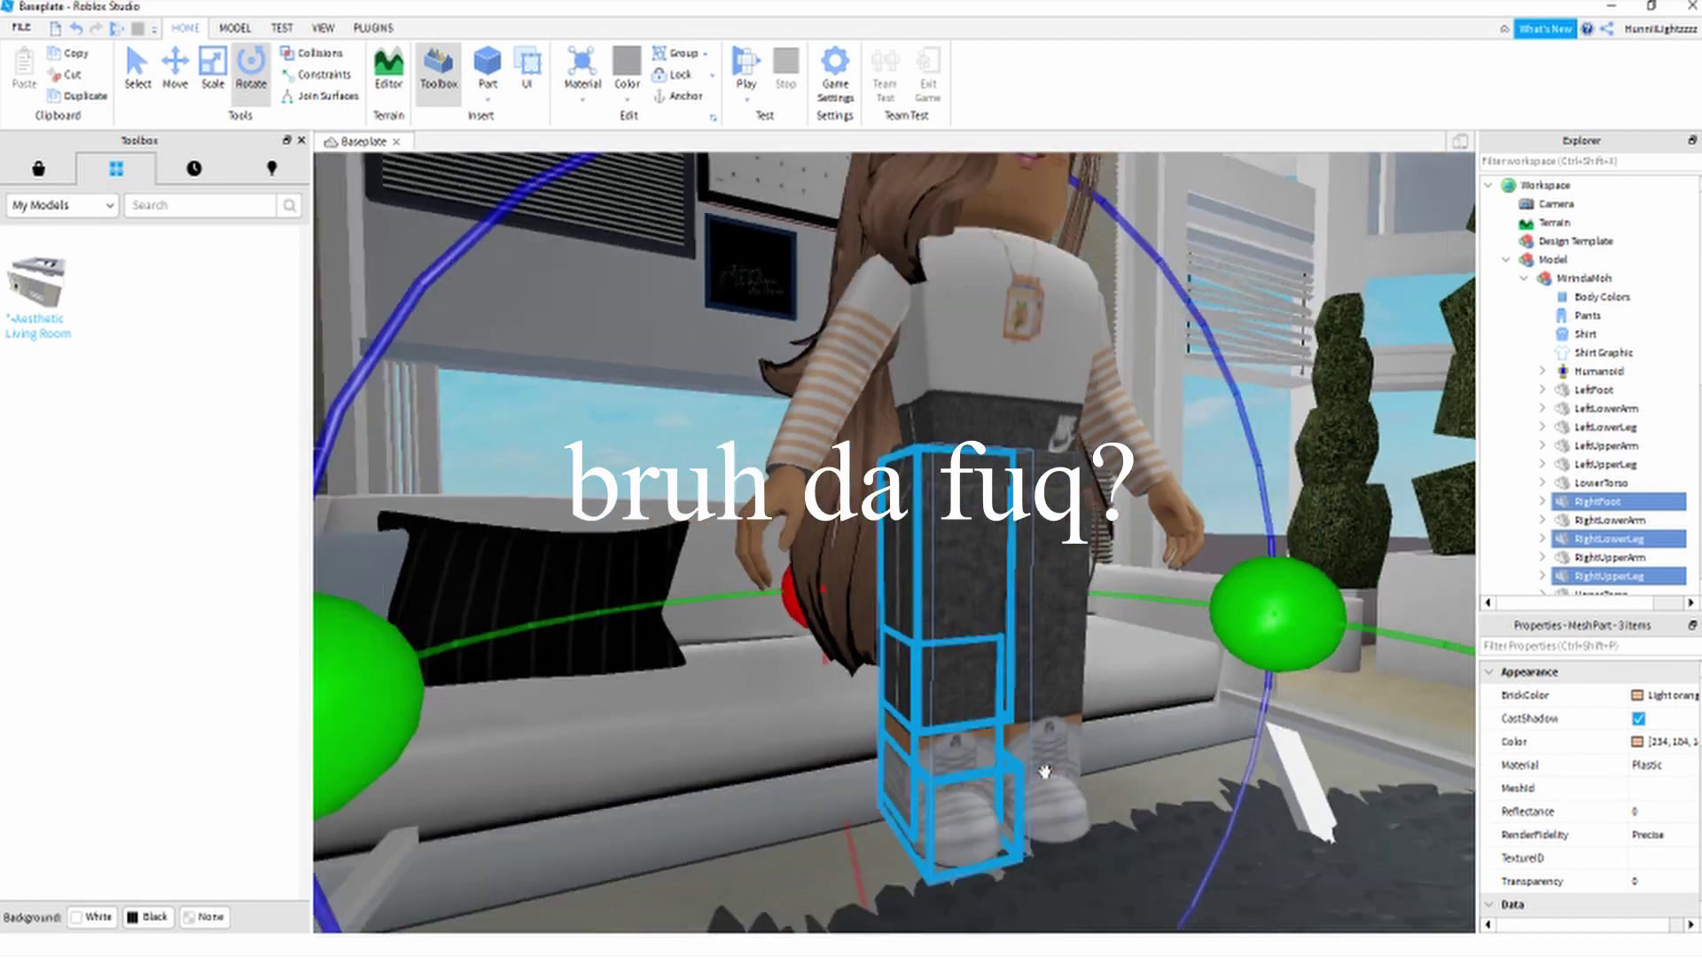
scroll(1046, 771, down, 5)
drag(952, 387, 974, 389)
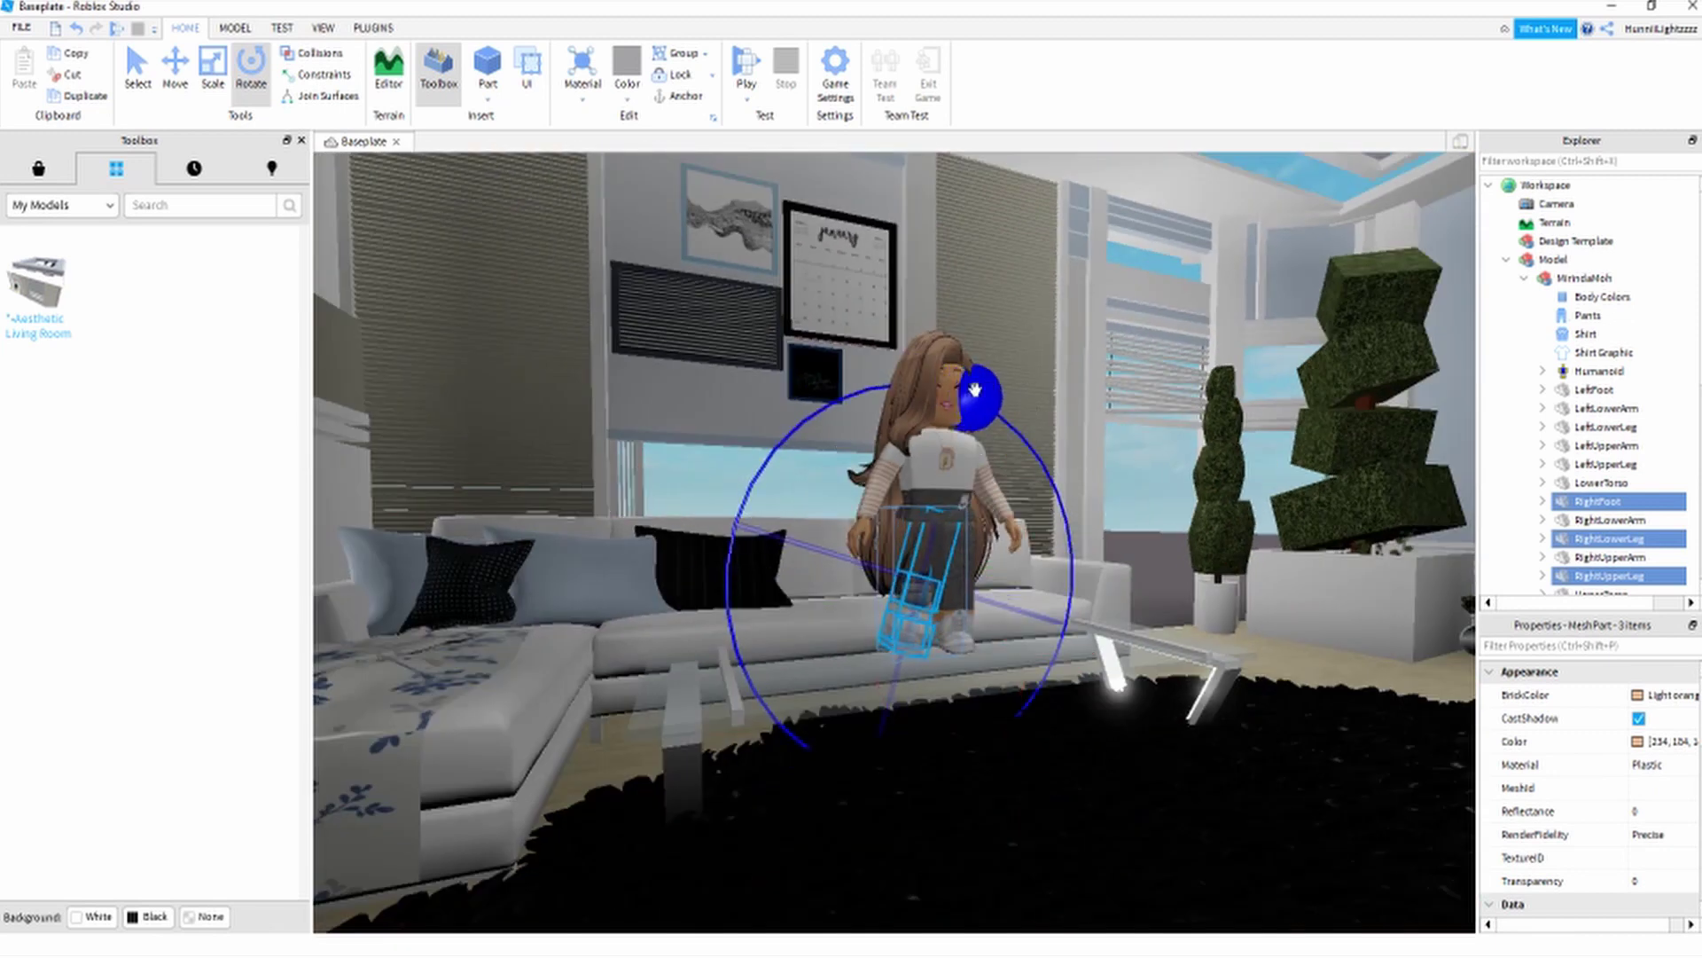
click(176, 71)
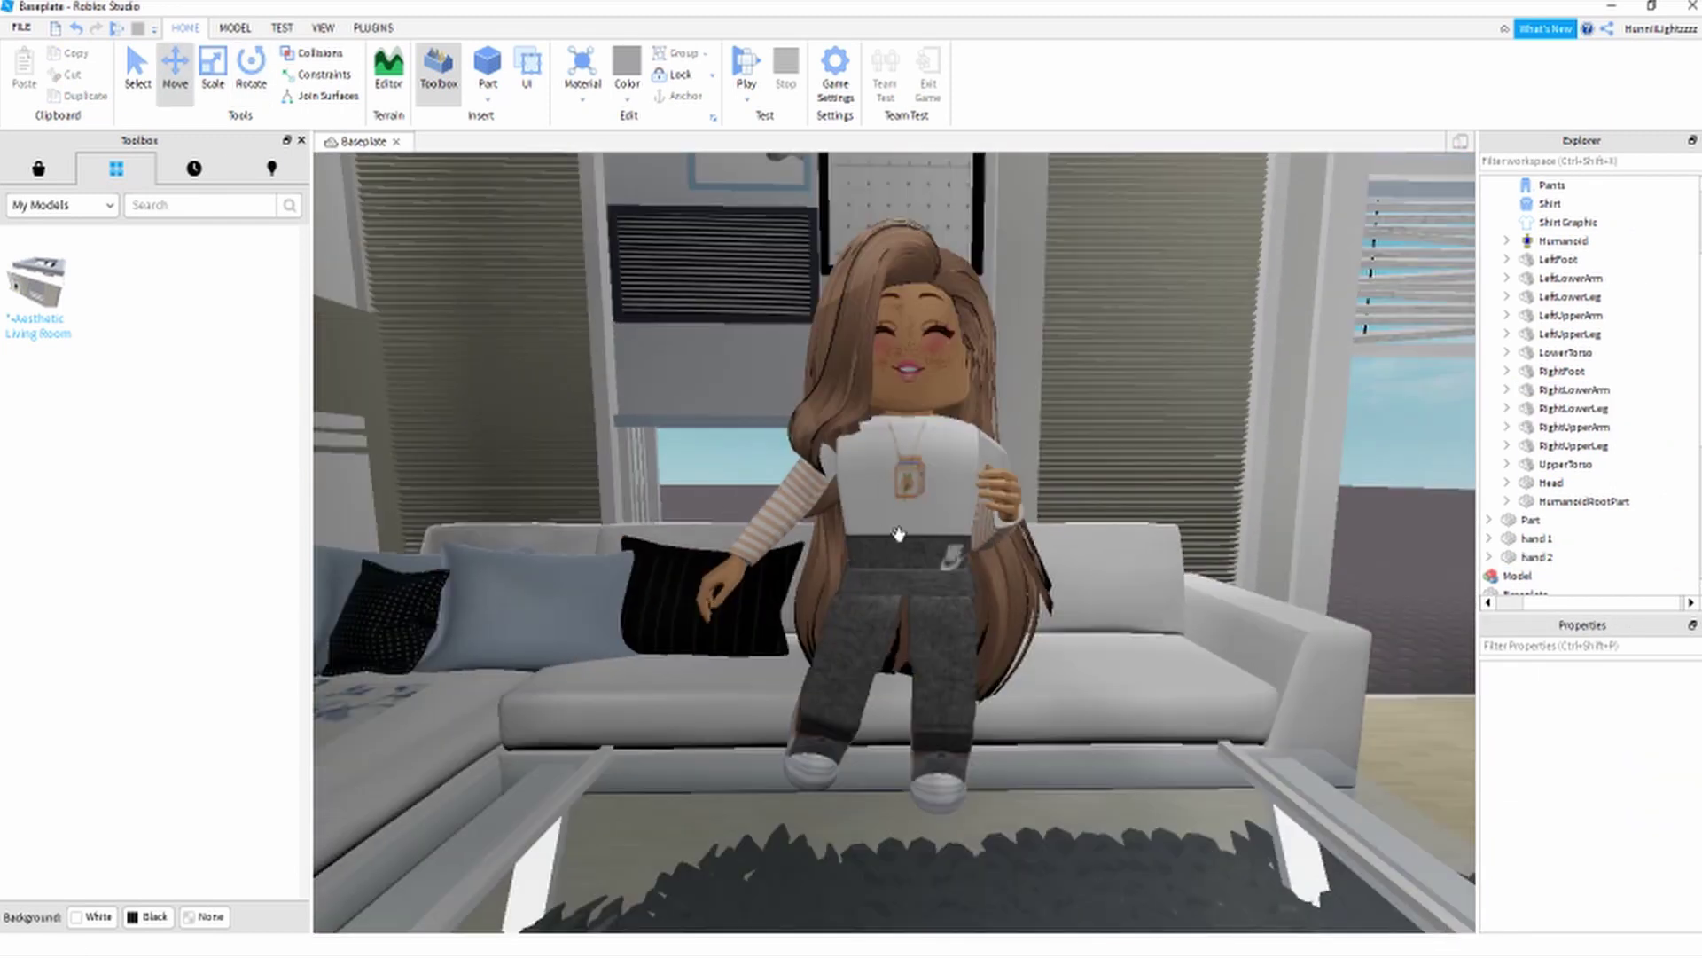
- Select the avatar model together with the living room model and group them into one model
click(898, 533)
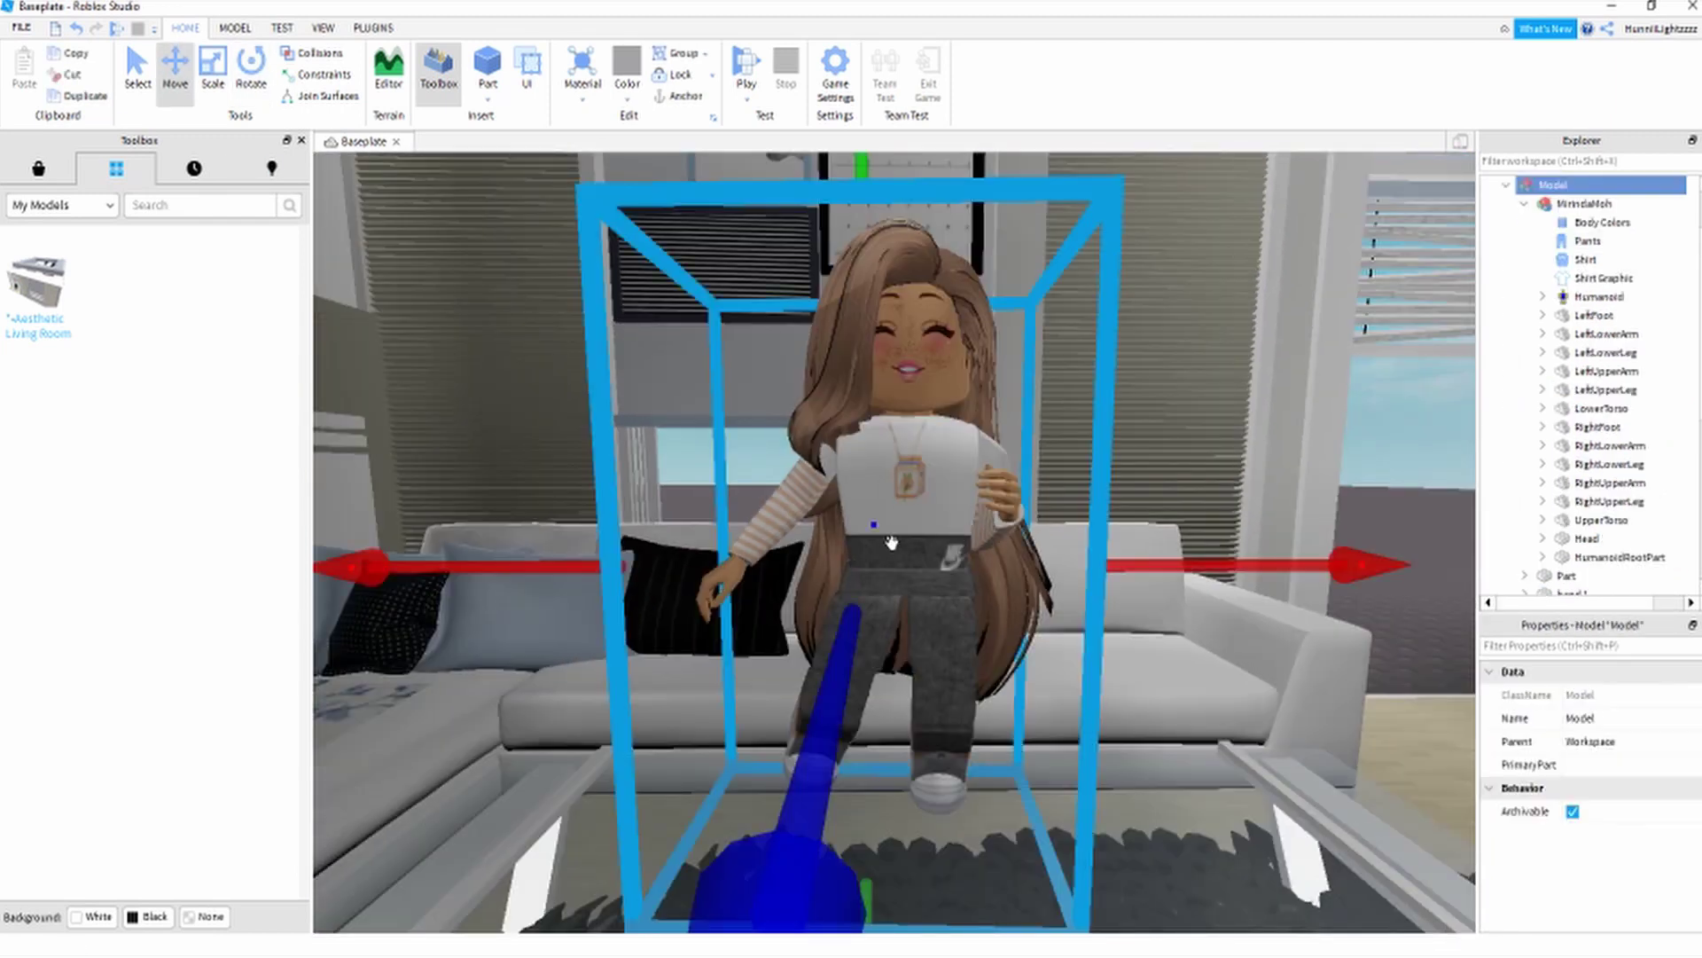
ctrl+click(1193, 413)
scroll(1204, 417, down, 8)
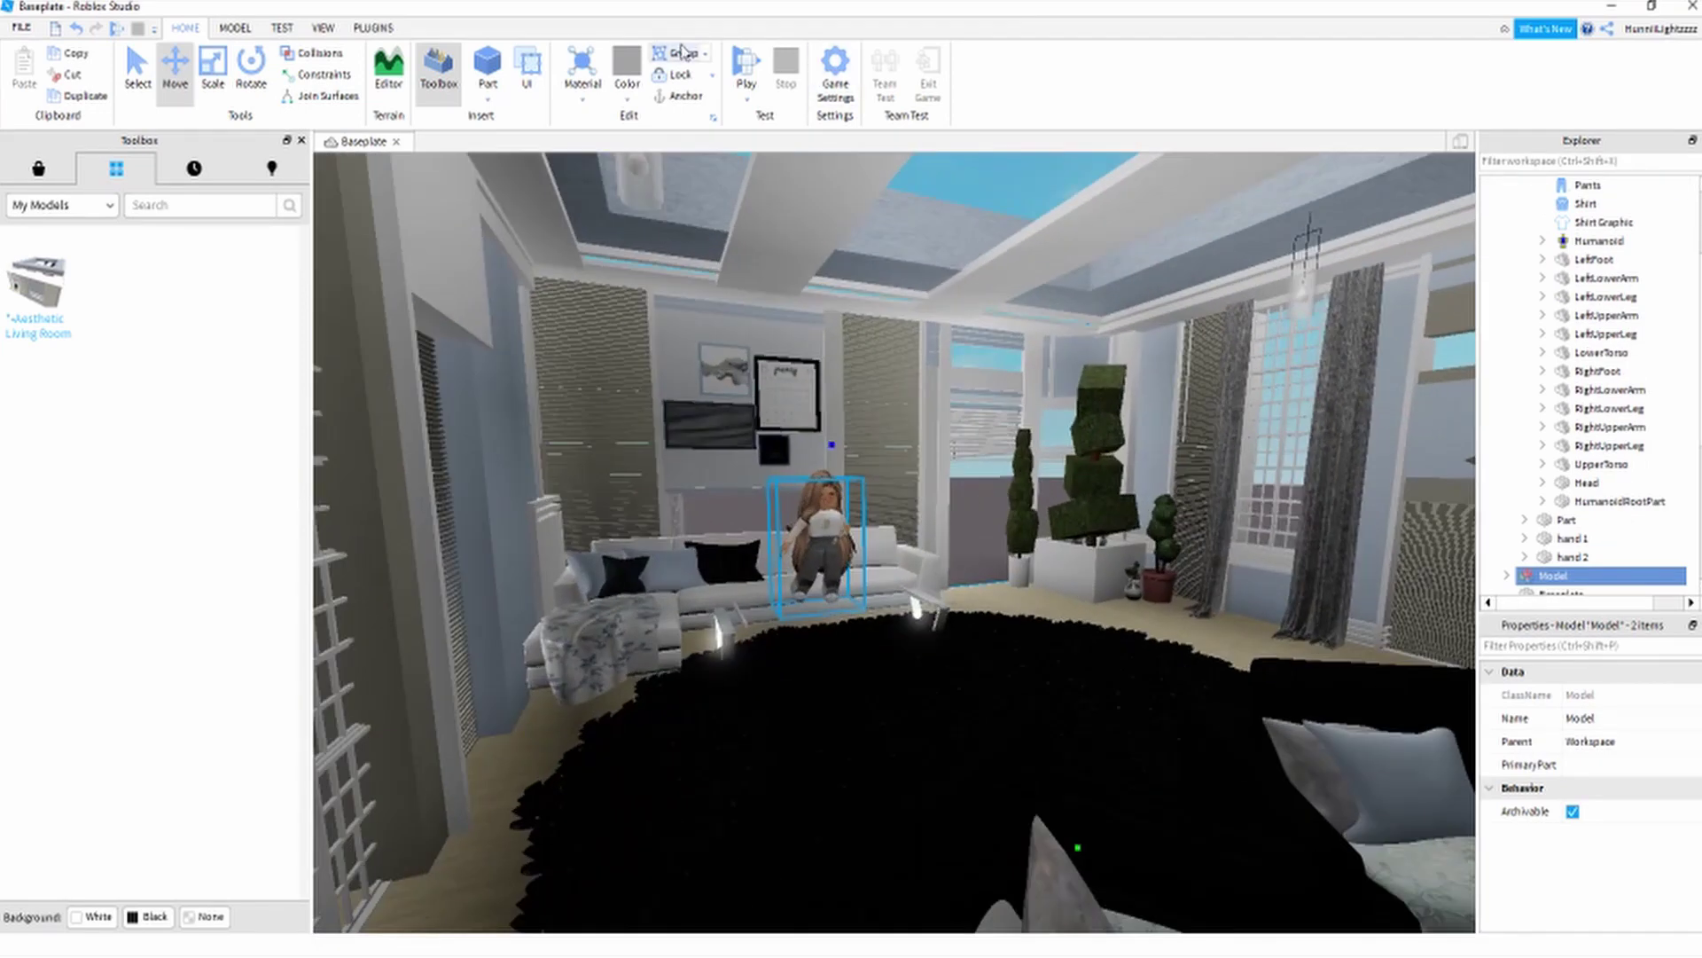
click(681, 53)
scroll(1276, 312, up, 10)
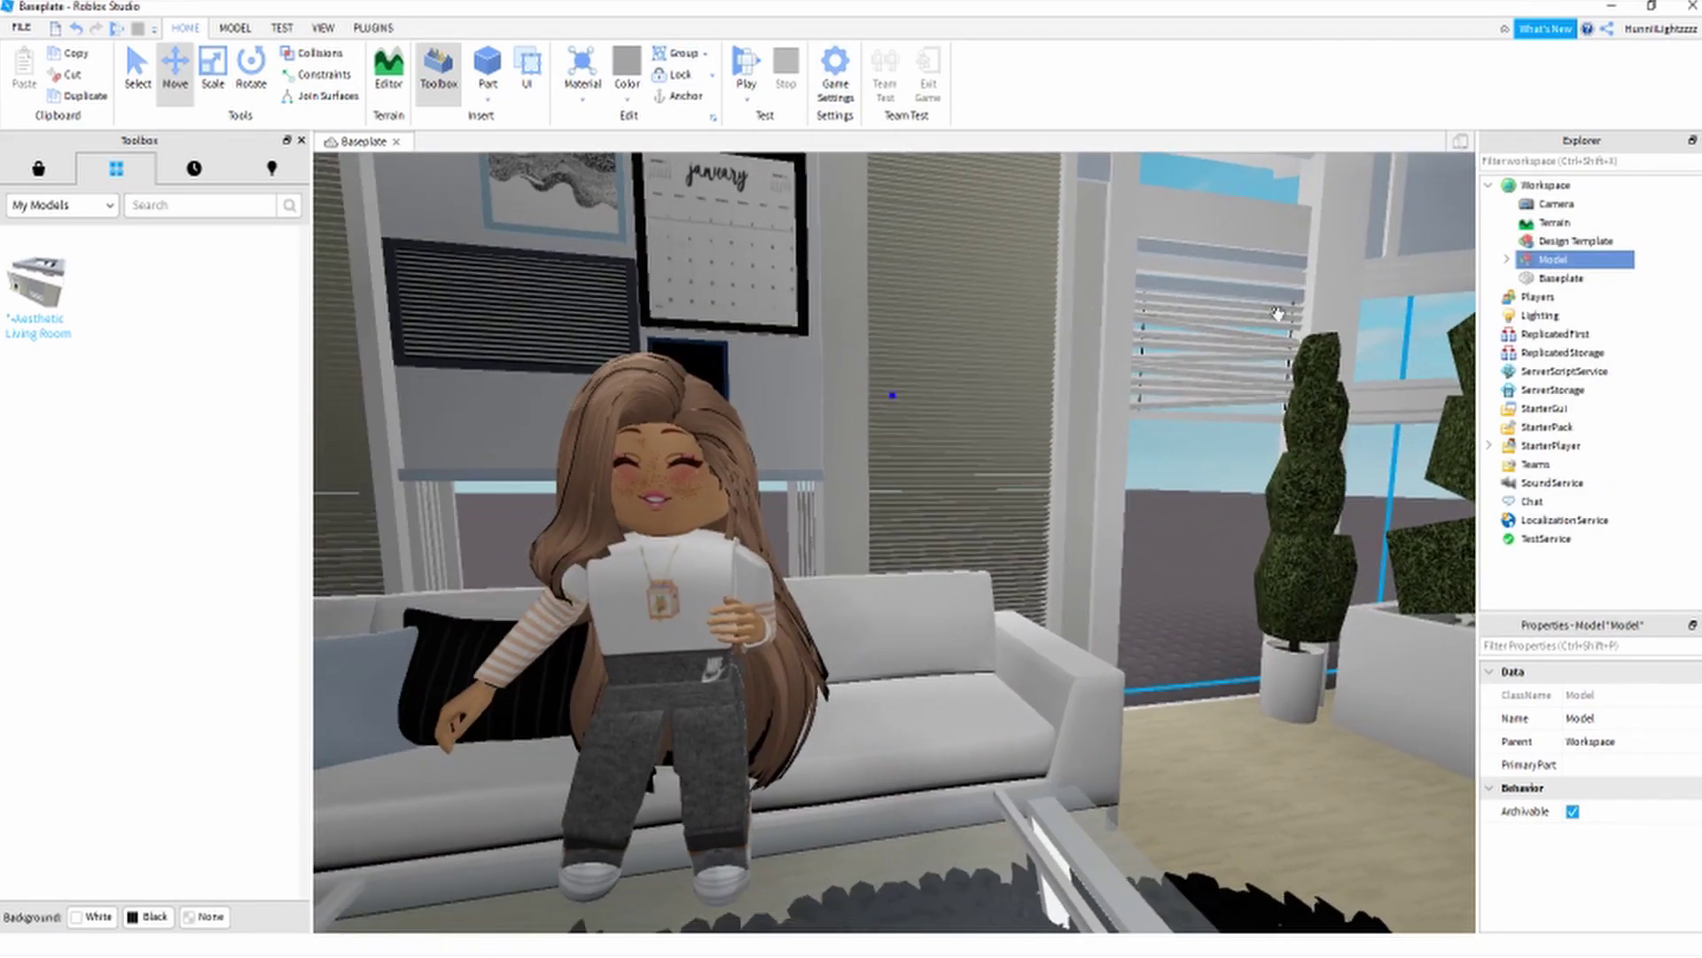
- Export the combined avatar and room model as an Object Model (*.obj) file
right_drag(1277, 312, 1171, 313)
right_click(1551, 263)
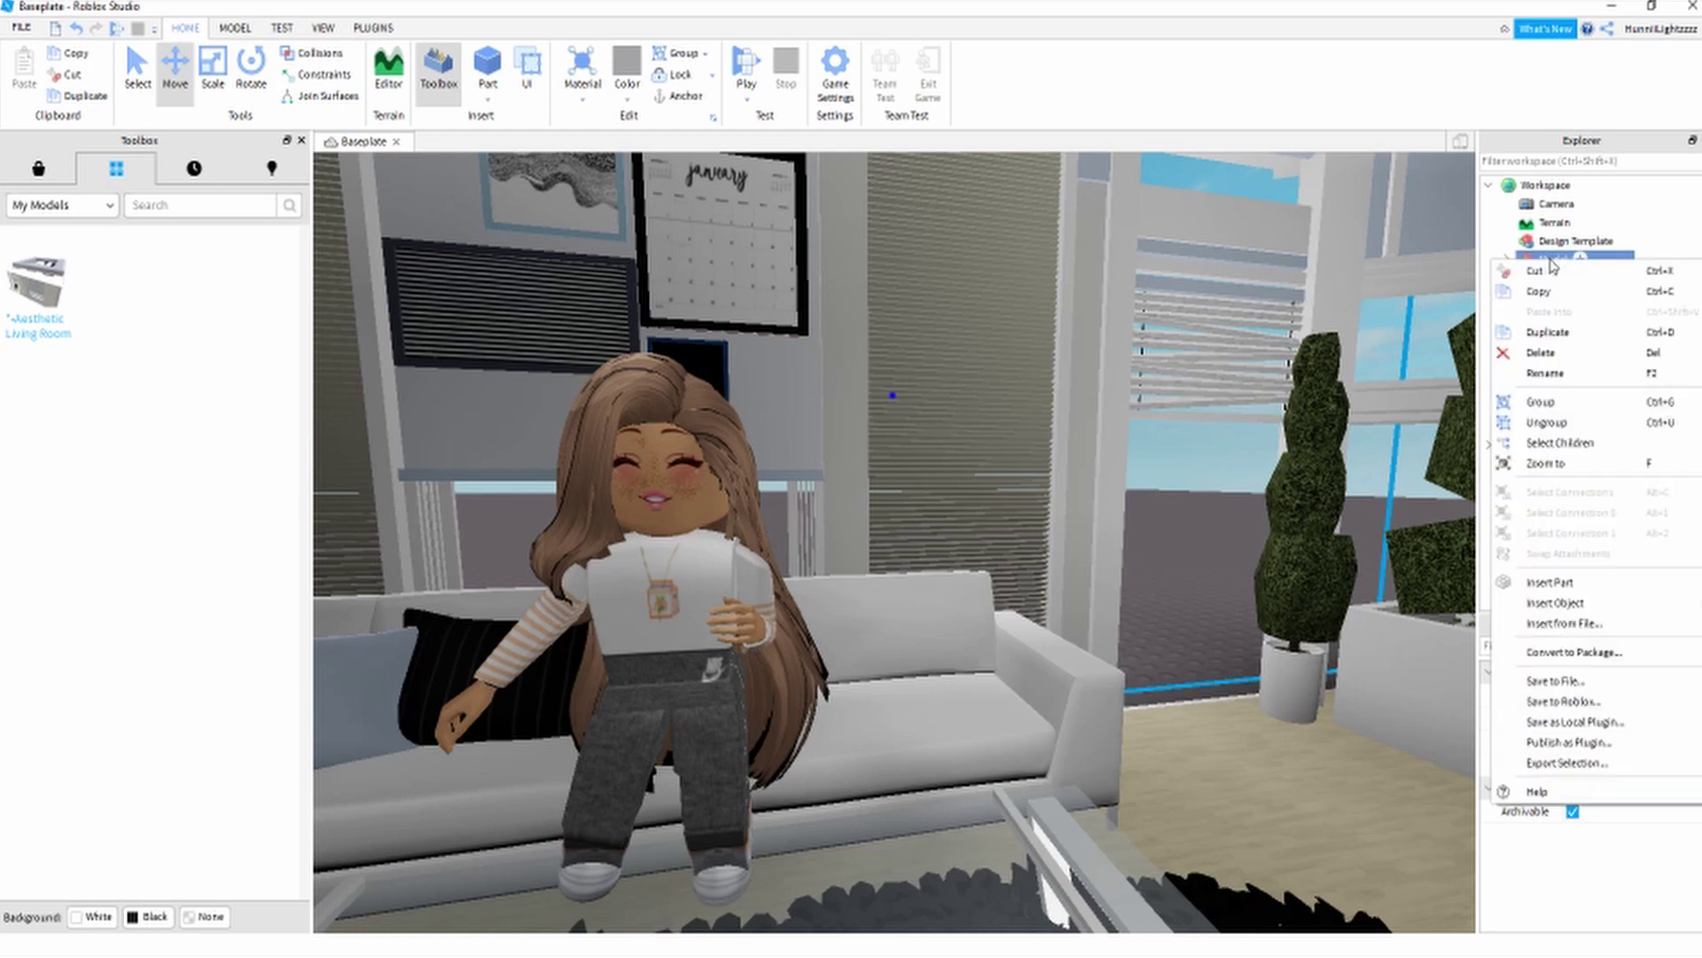
click(1562, 764)
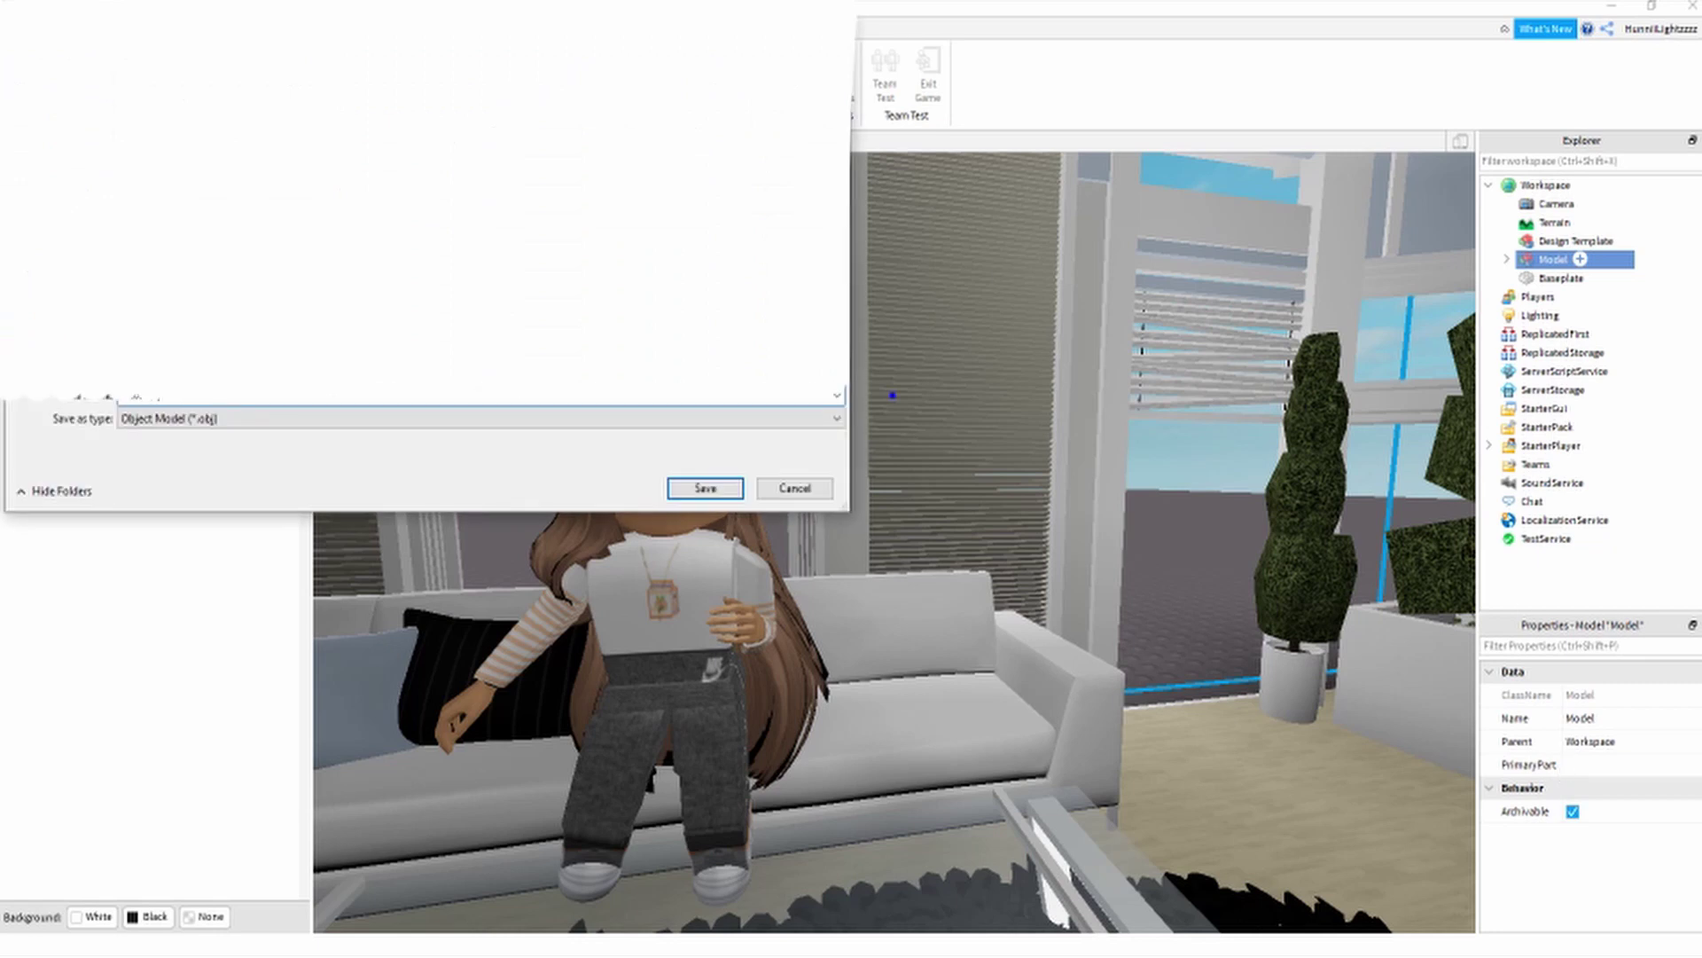
key(Return)
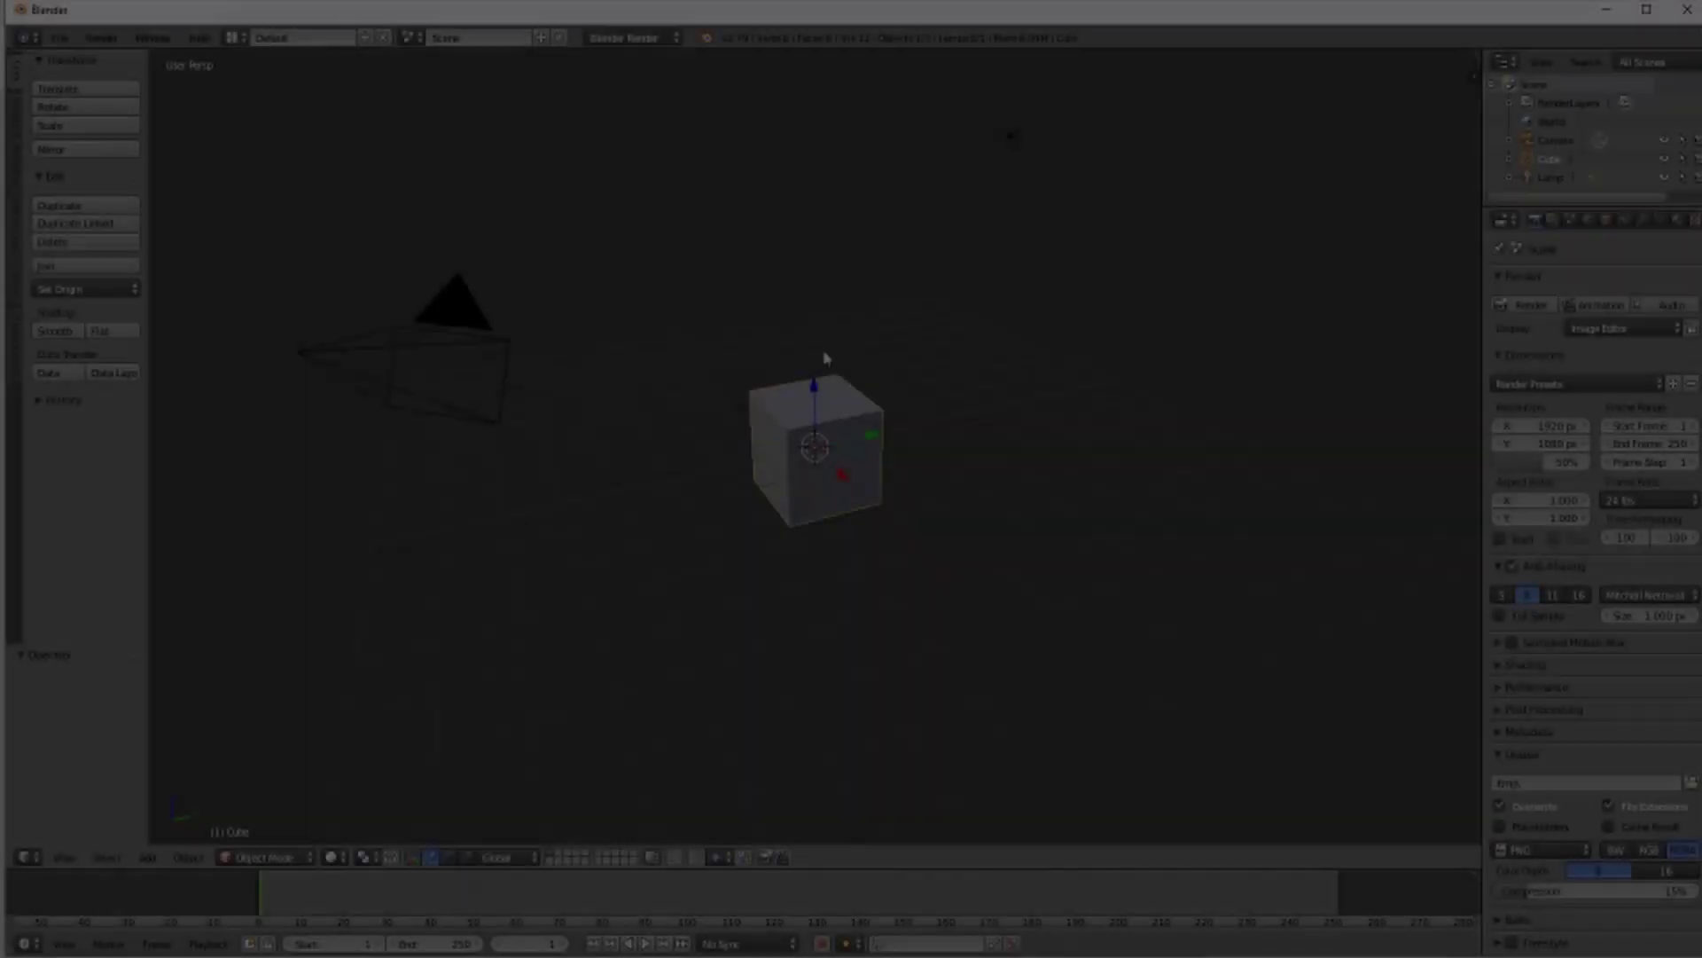
- In Blender, delete the default cube and set the render engine to Cycles Render
key(x)
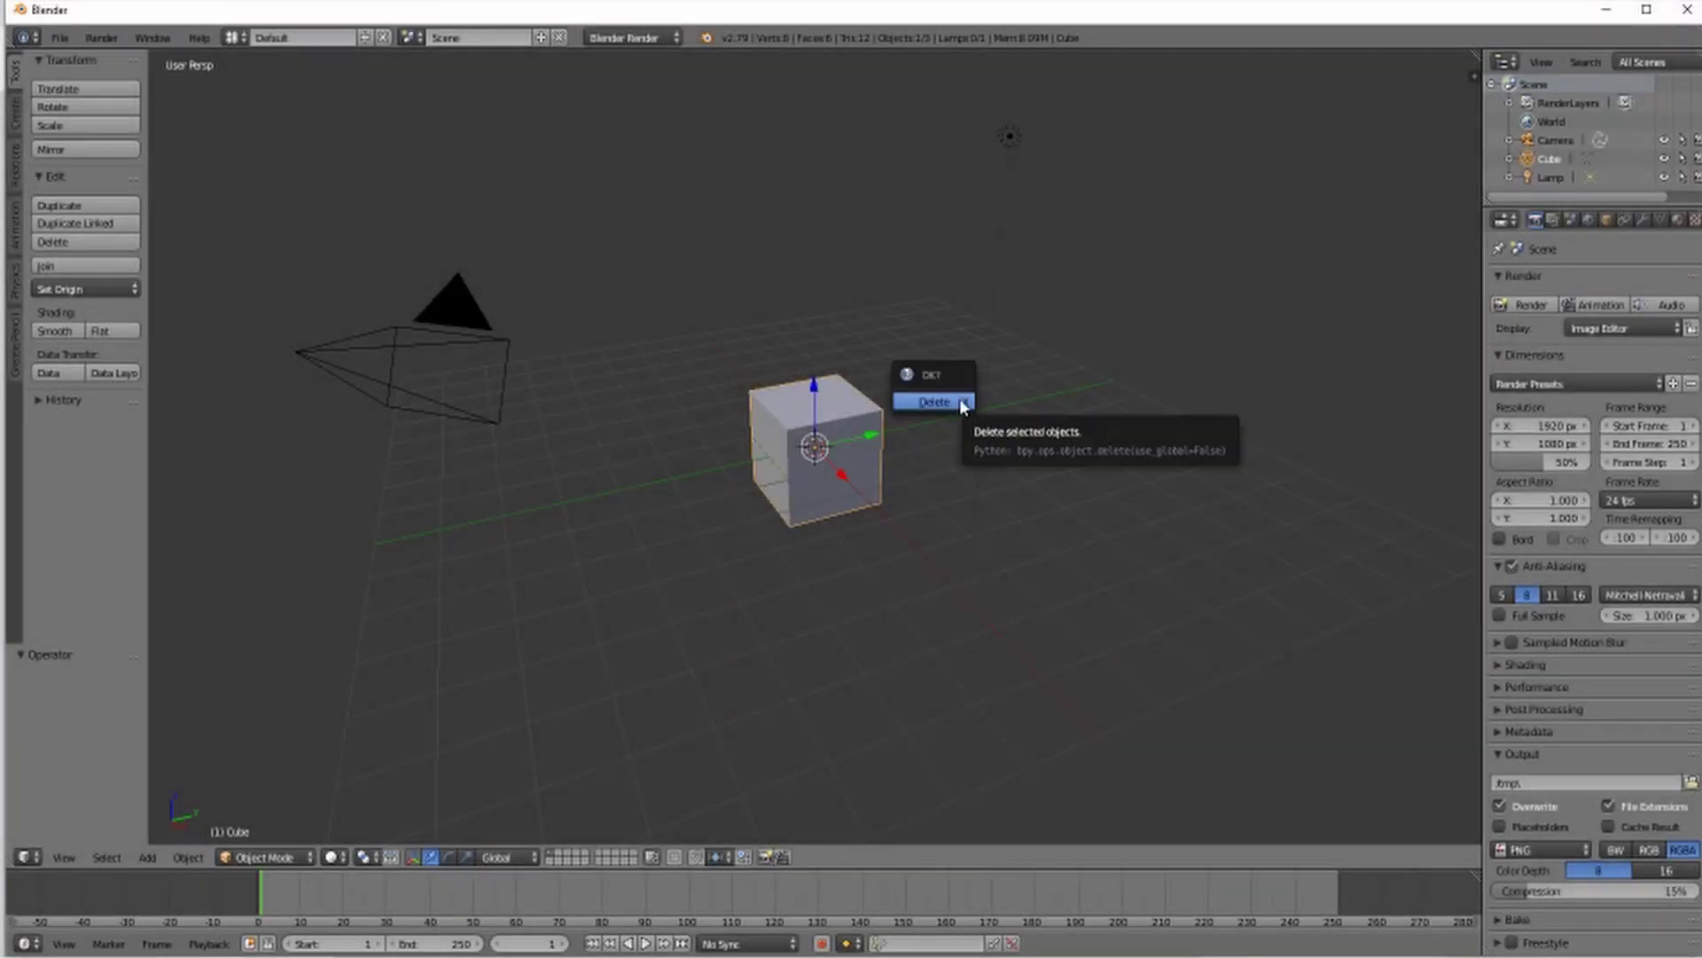
click(647, 40)
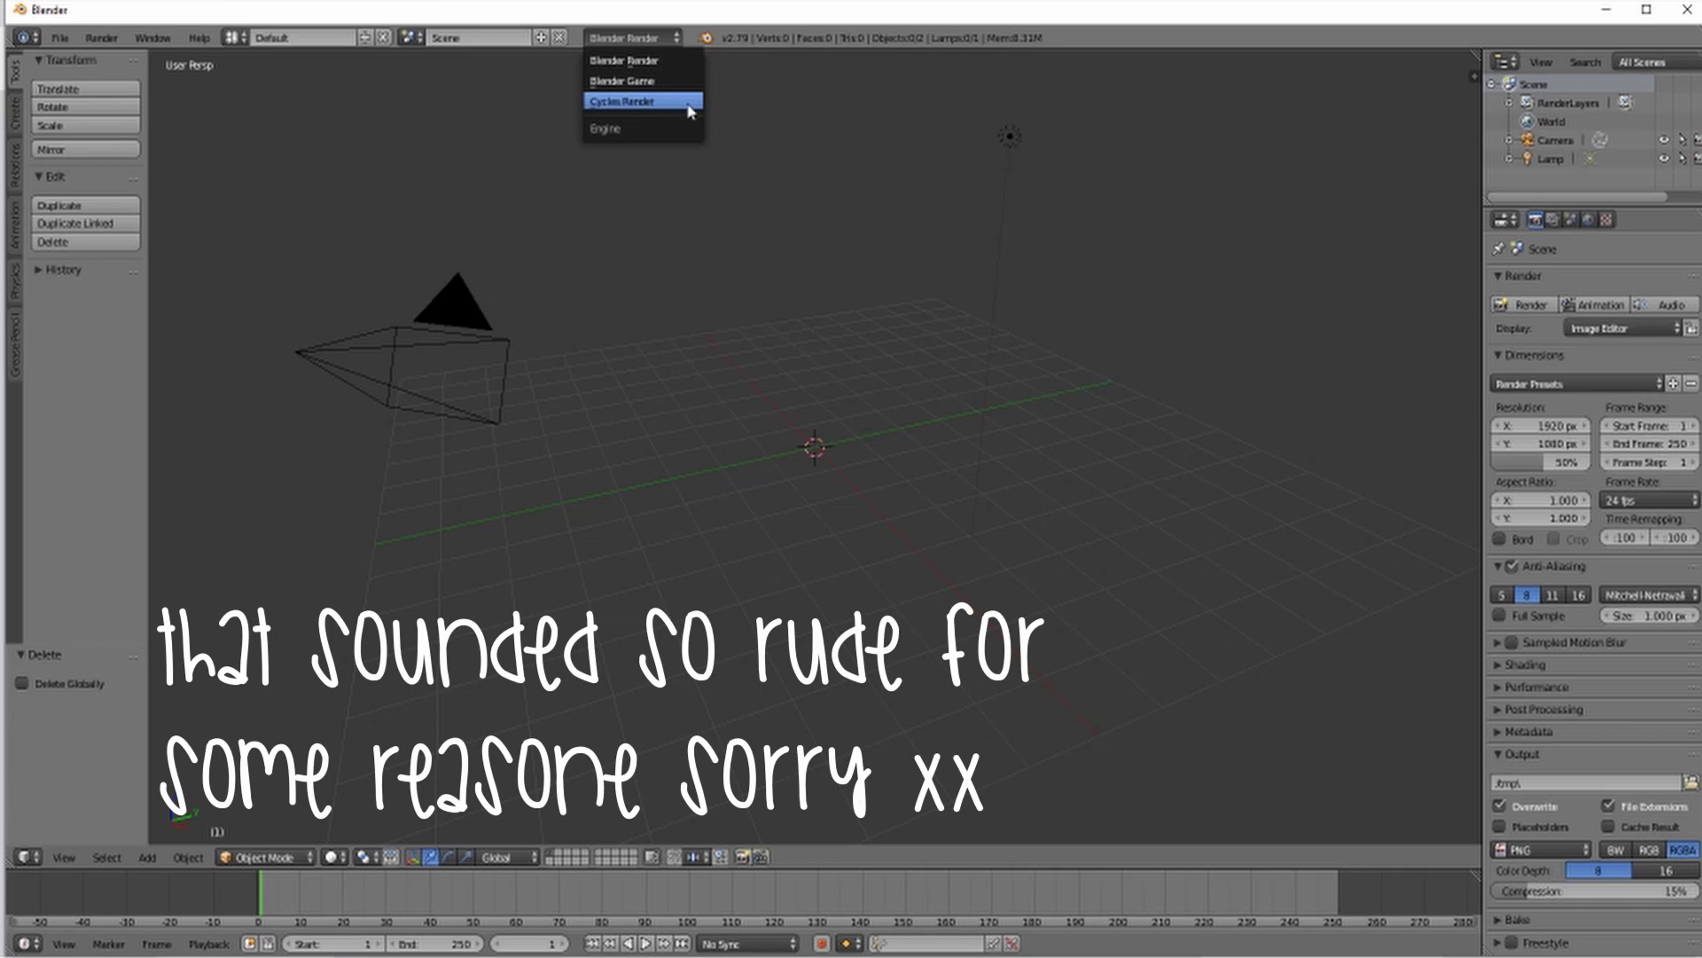
click(638, 102)
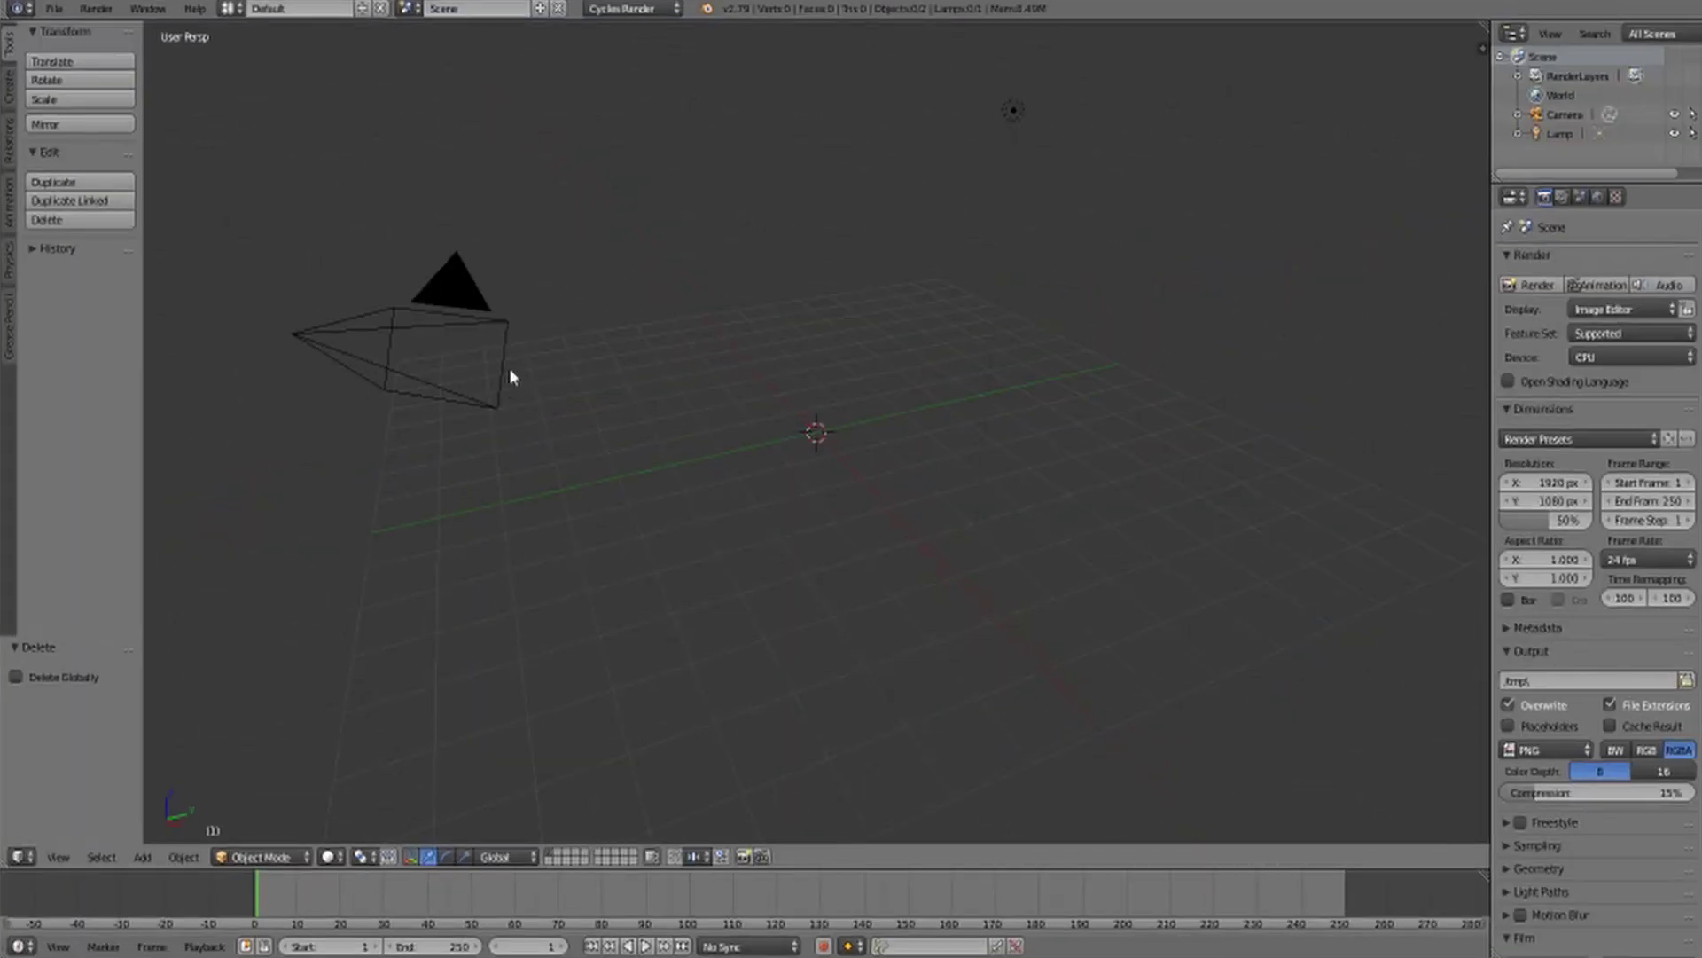
- Import the exported room model into the scene as a Wavefront (.obj) file
key(shift+f)
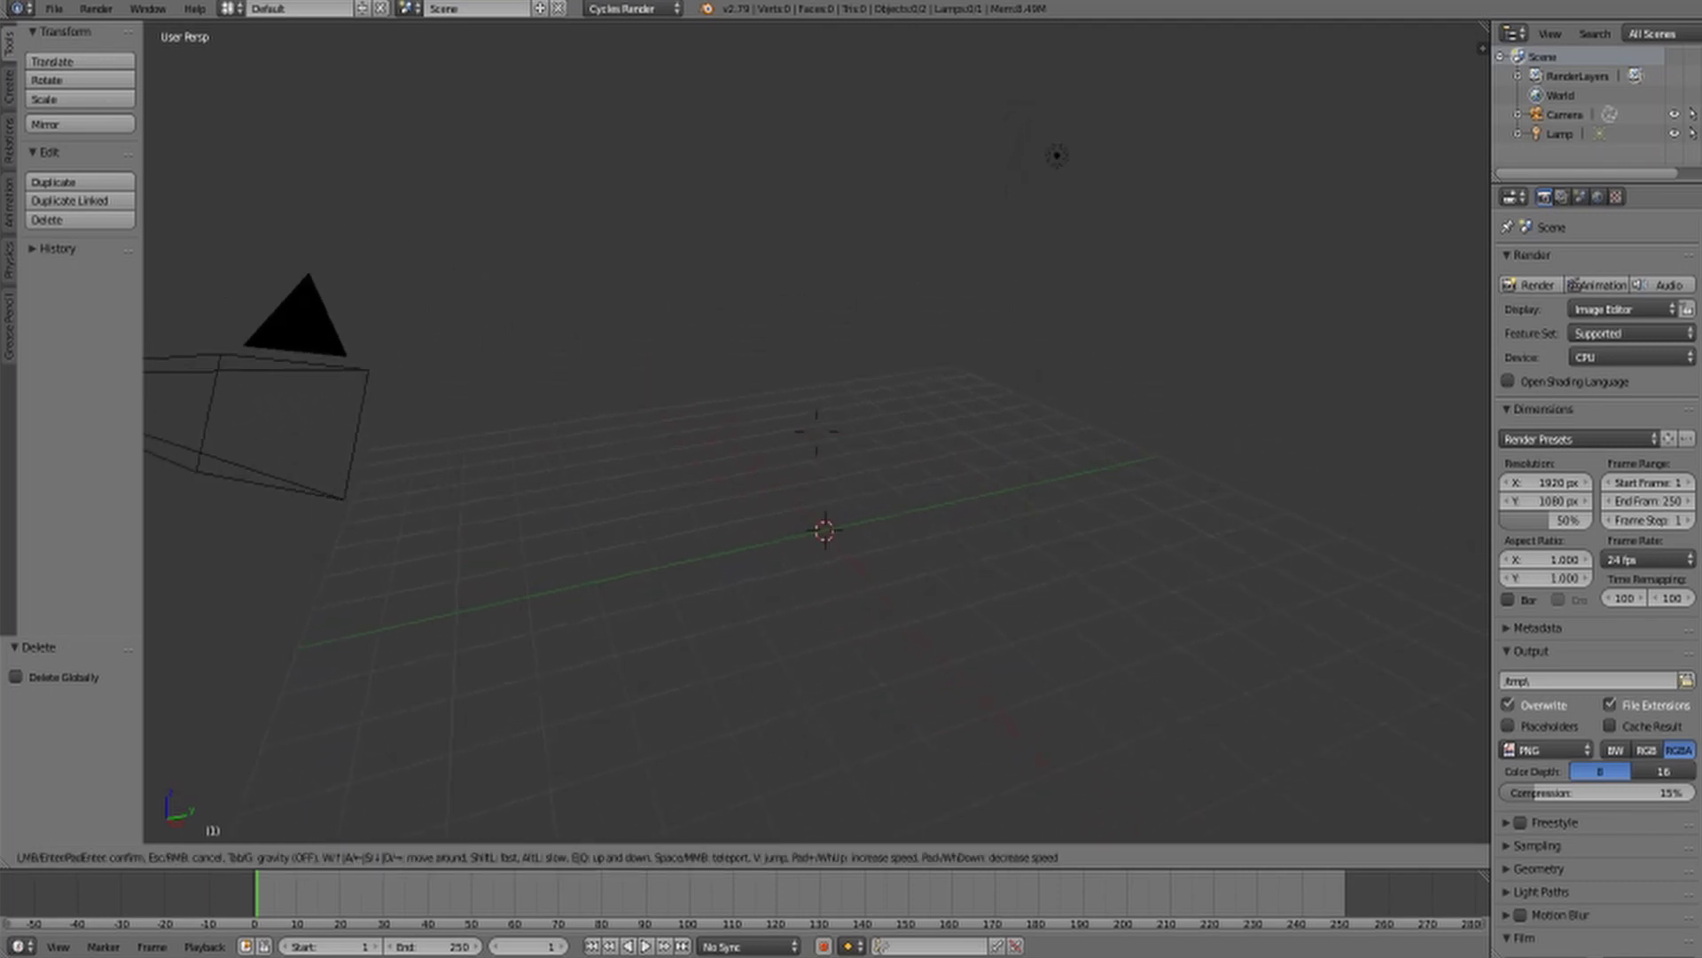
key(s)
click(816, 432)
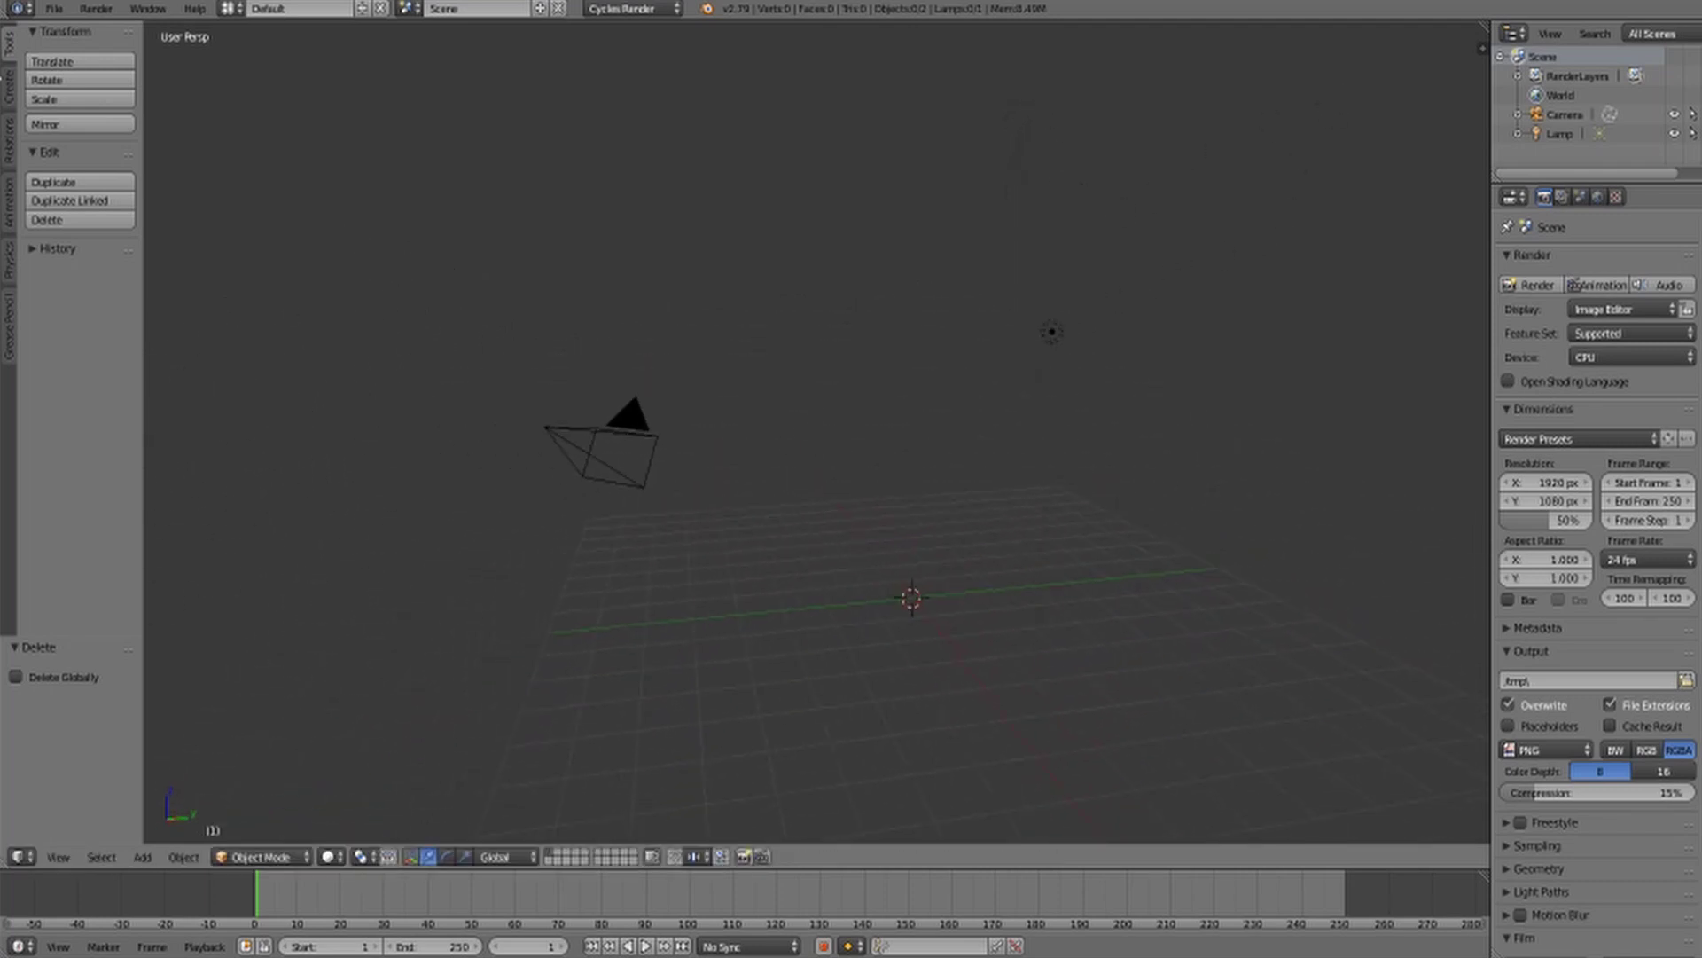
click(53, 9)
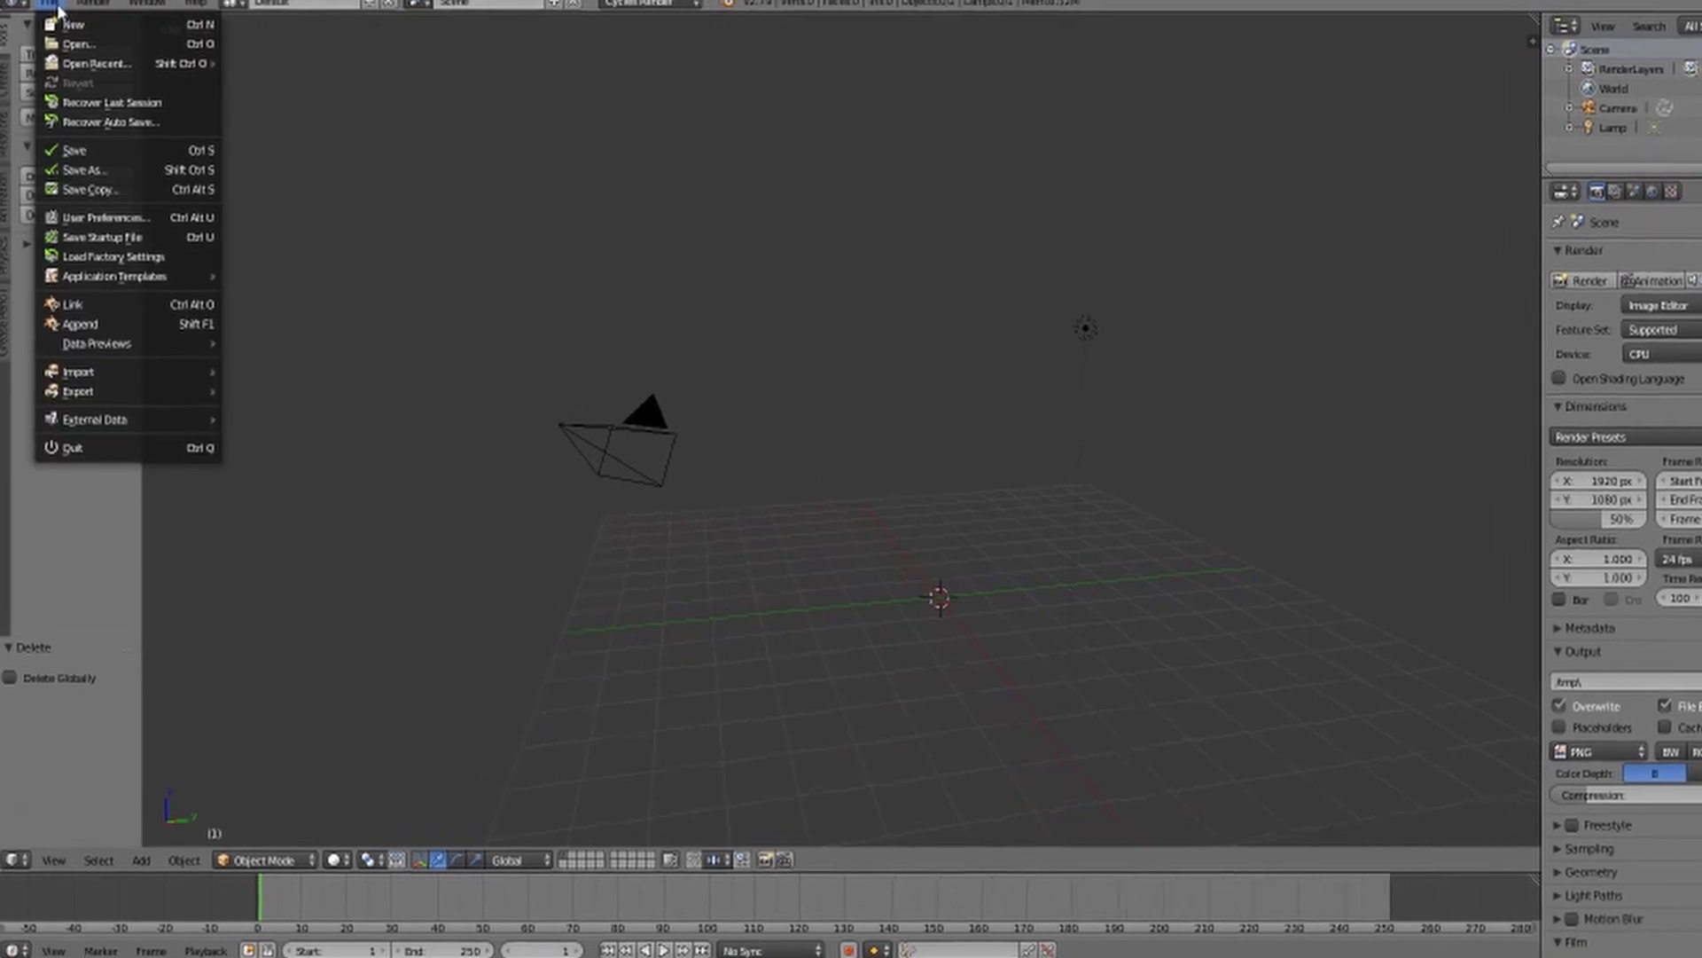
mouse_move(114, 390)
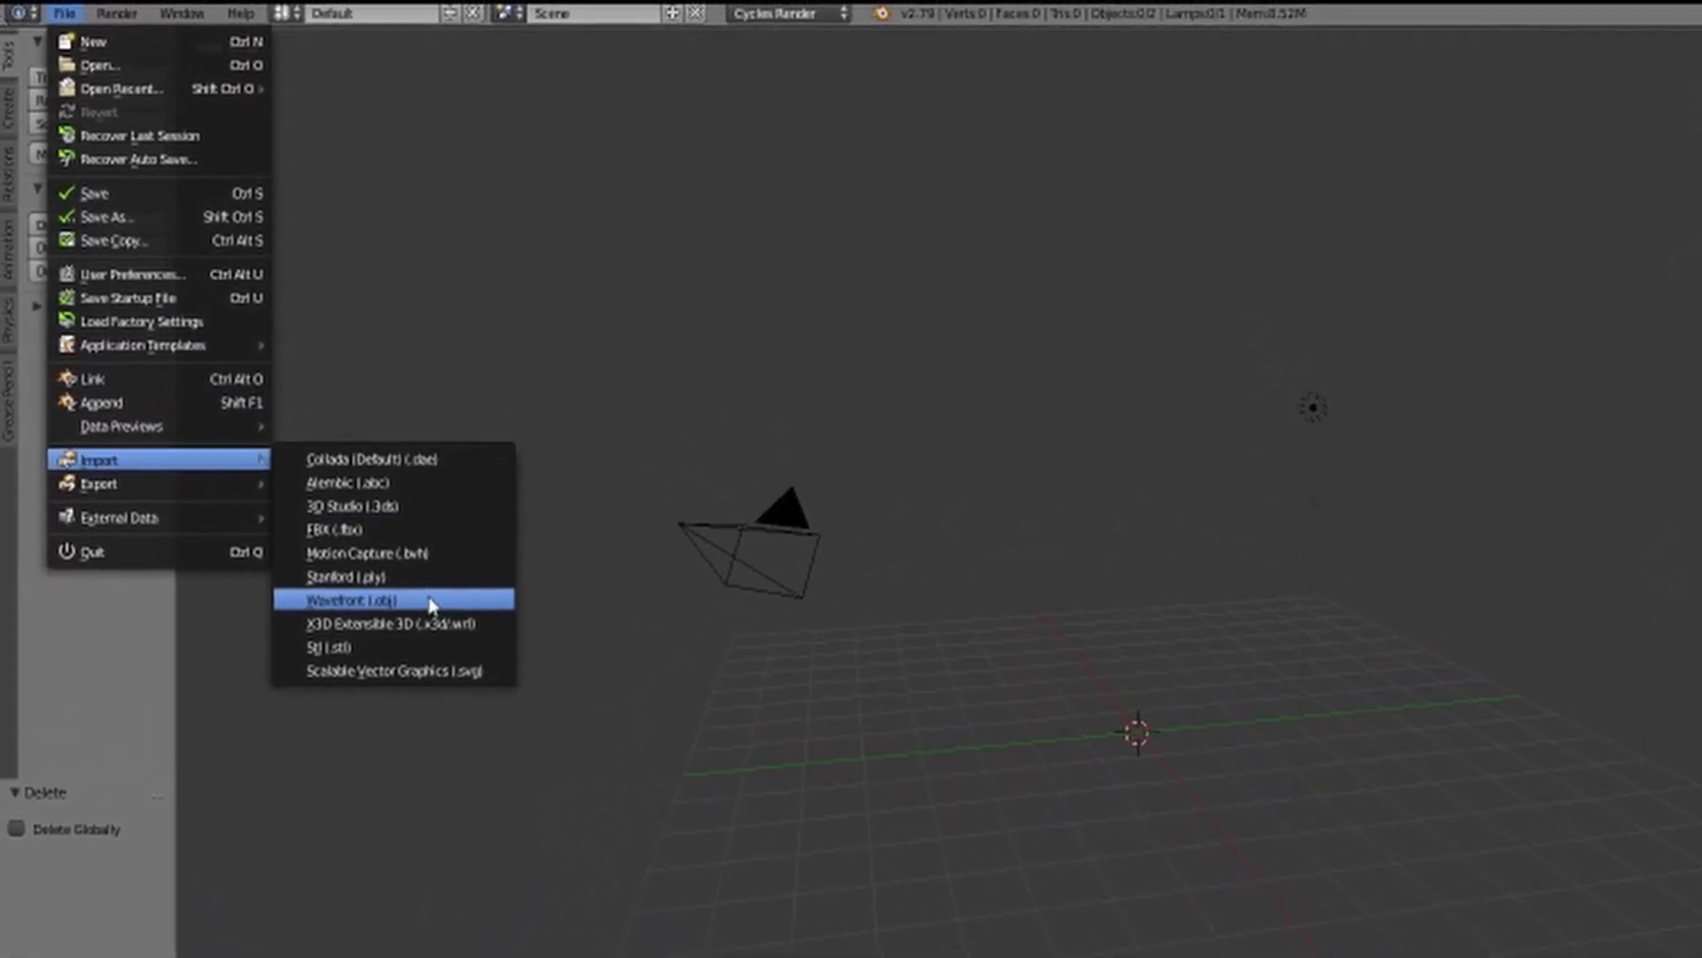
click(444, 634)
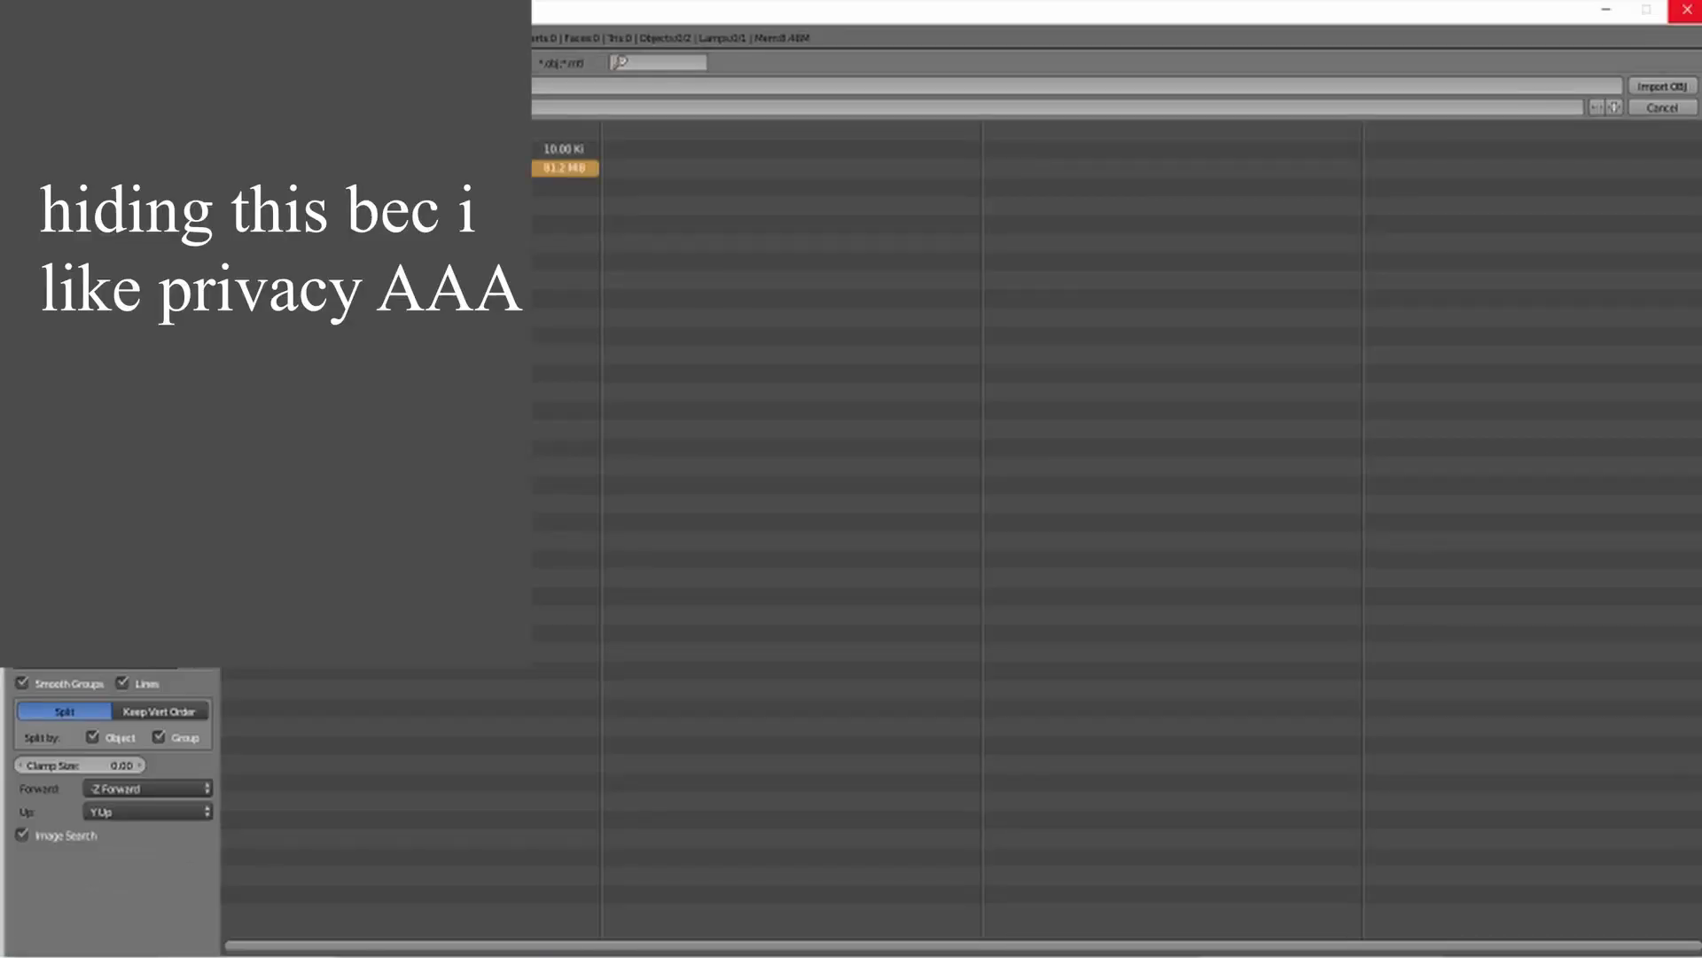
key(Return)
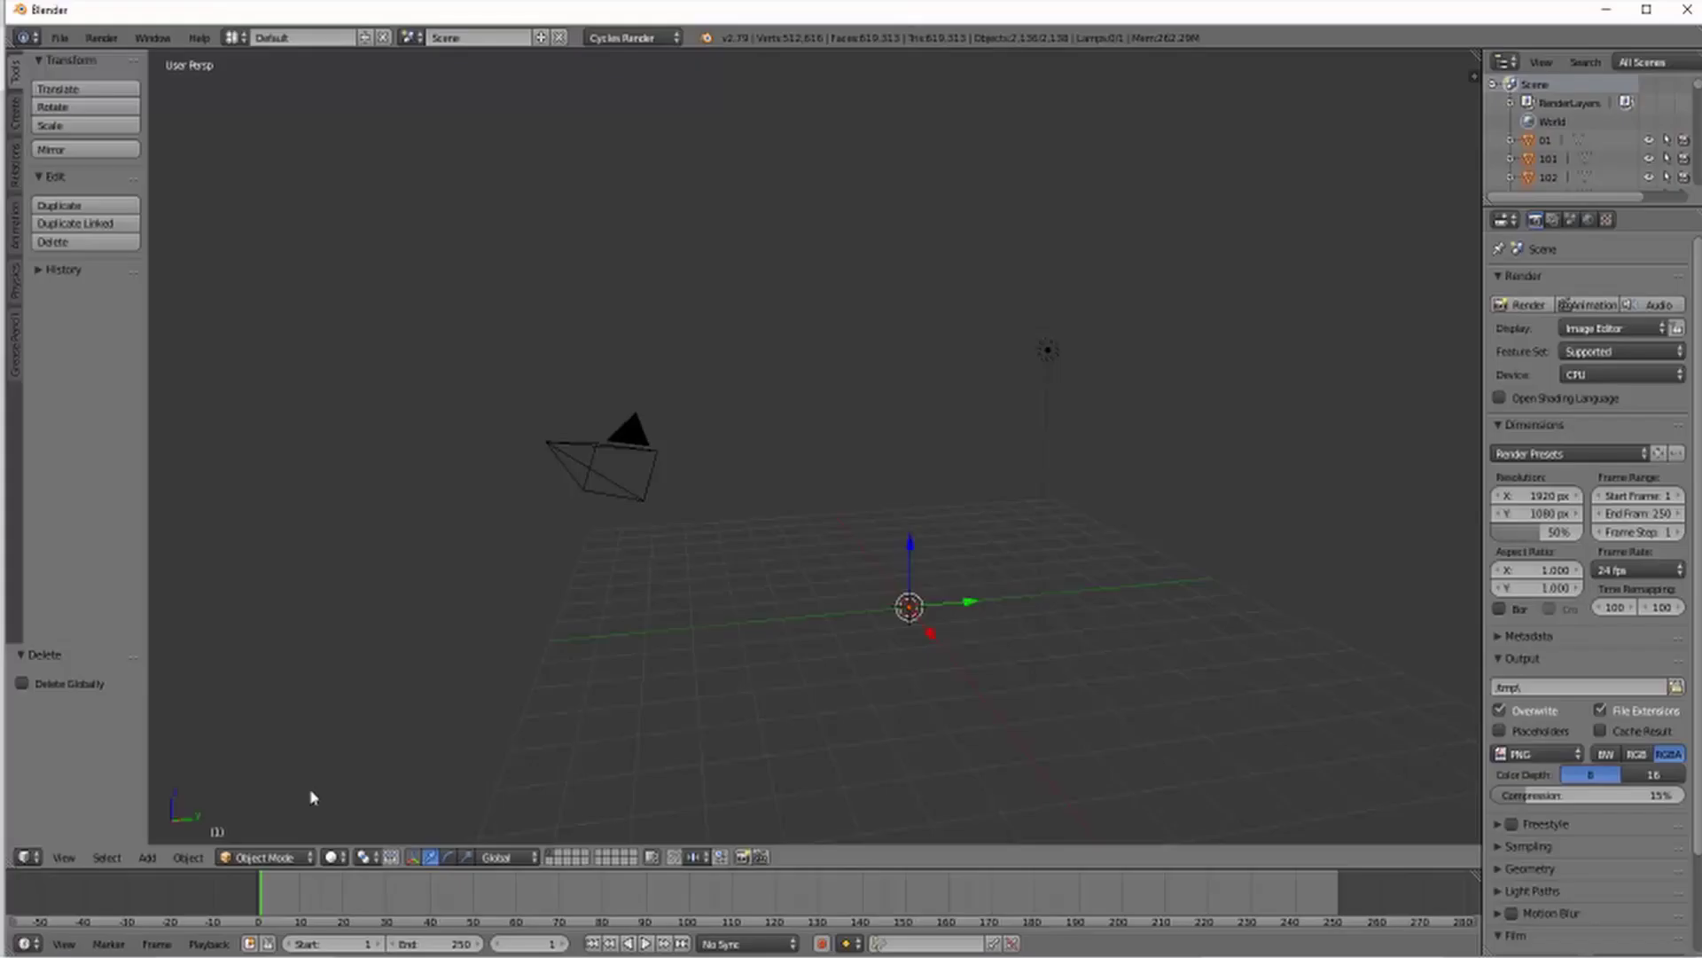
- Set the origin of all imported objects with Origin to Geometry
scroll(1002, 537, down, 4)
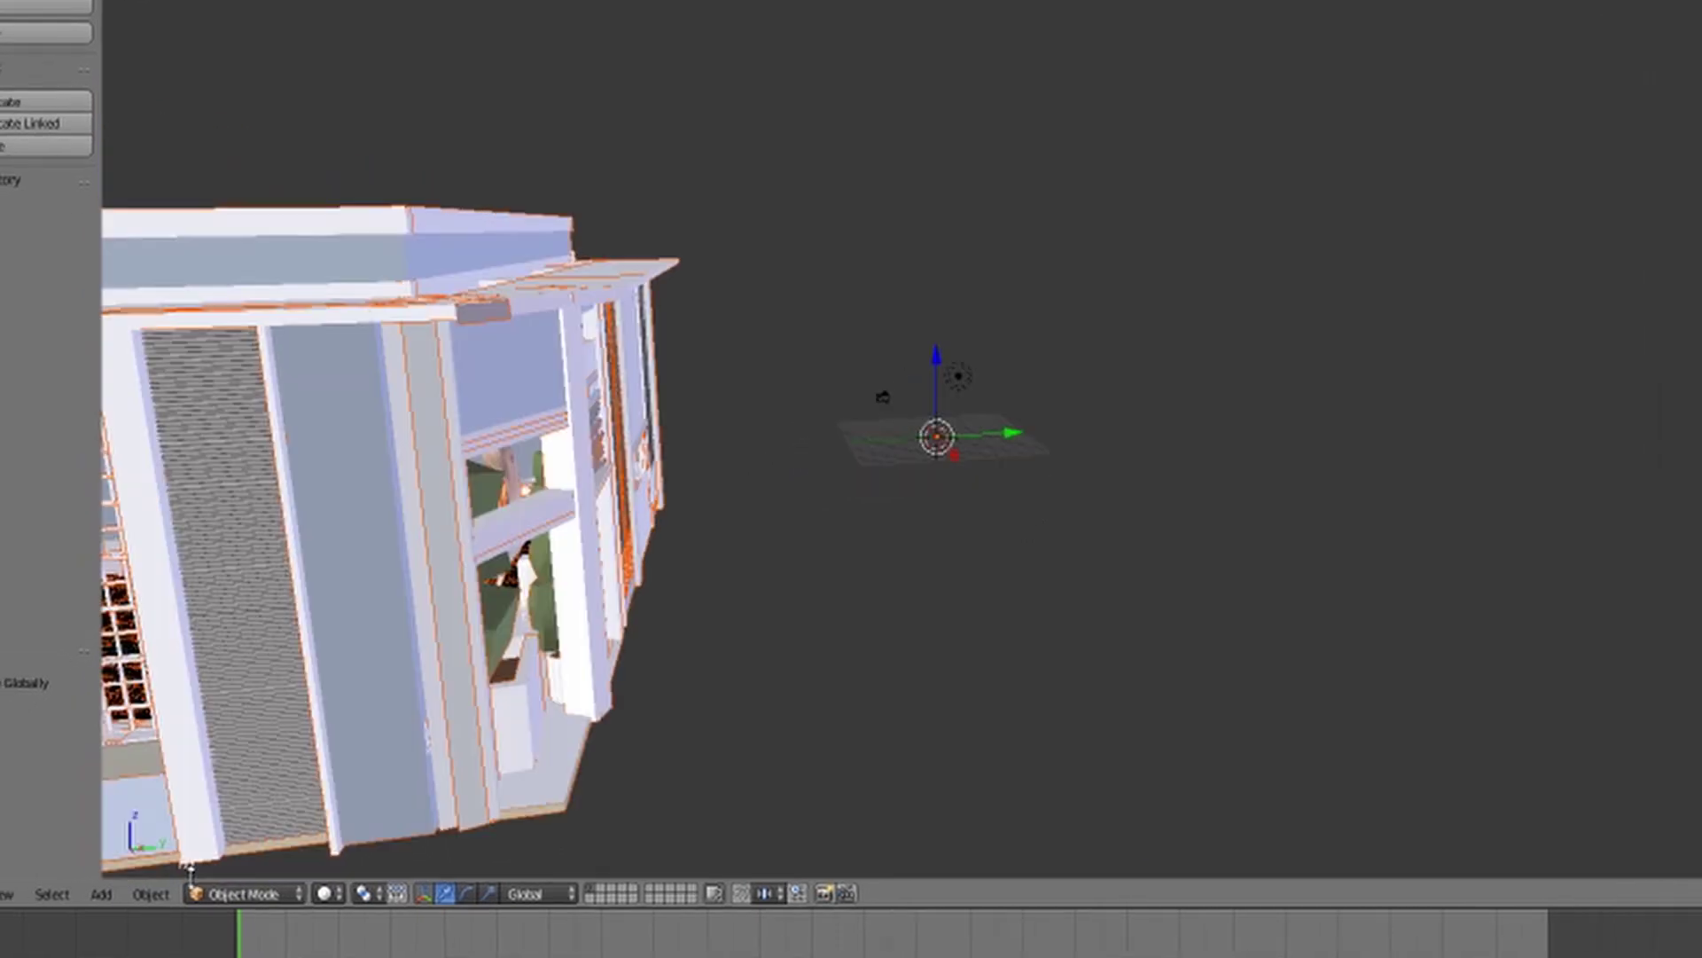
click(180, 892)
mouse_move(259, 783)
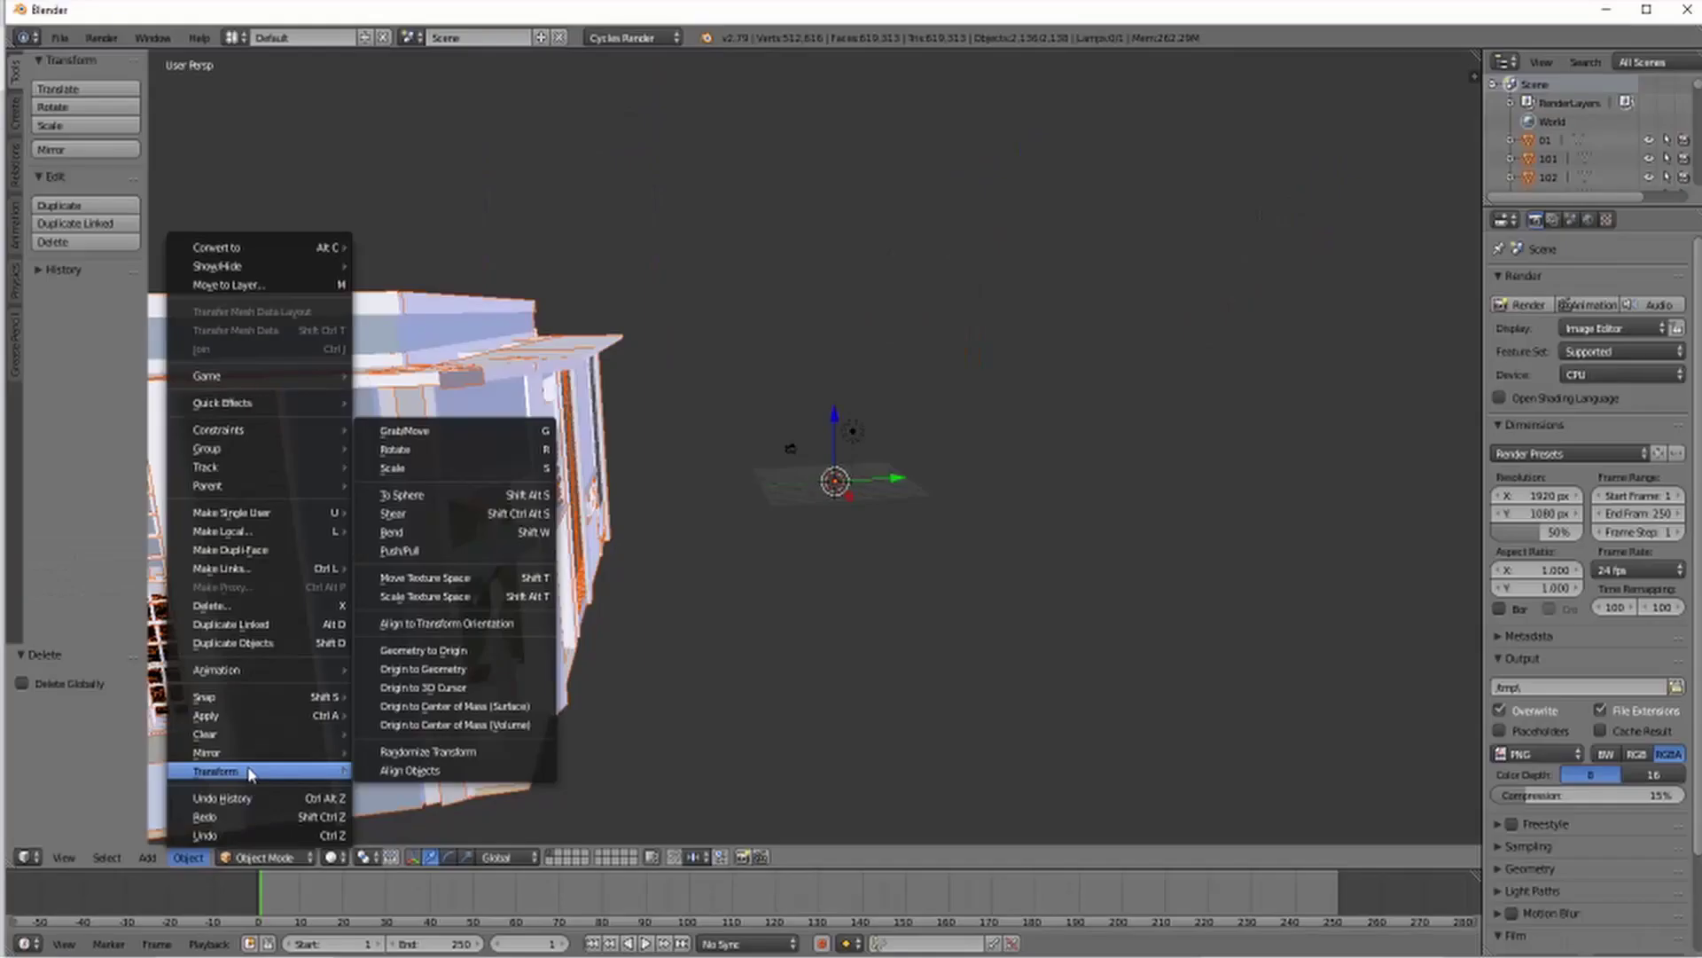
click(502, 672)
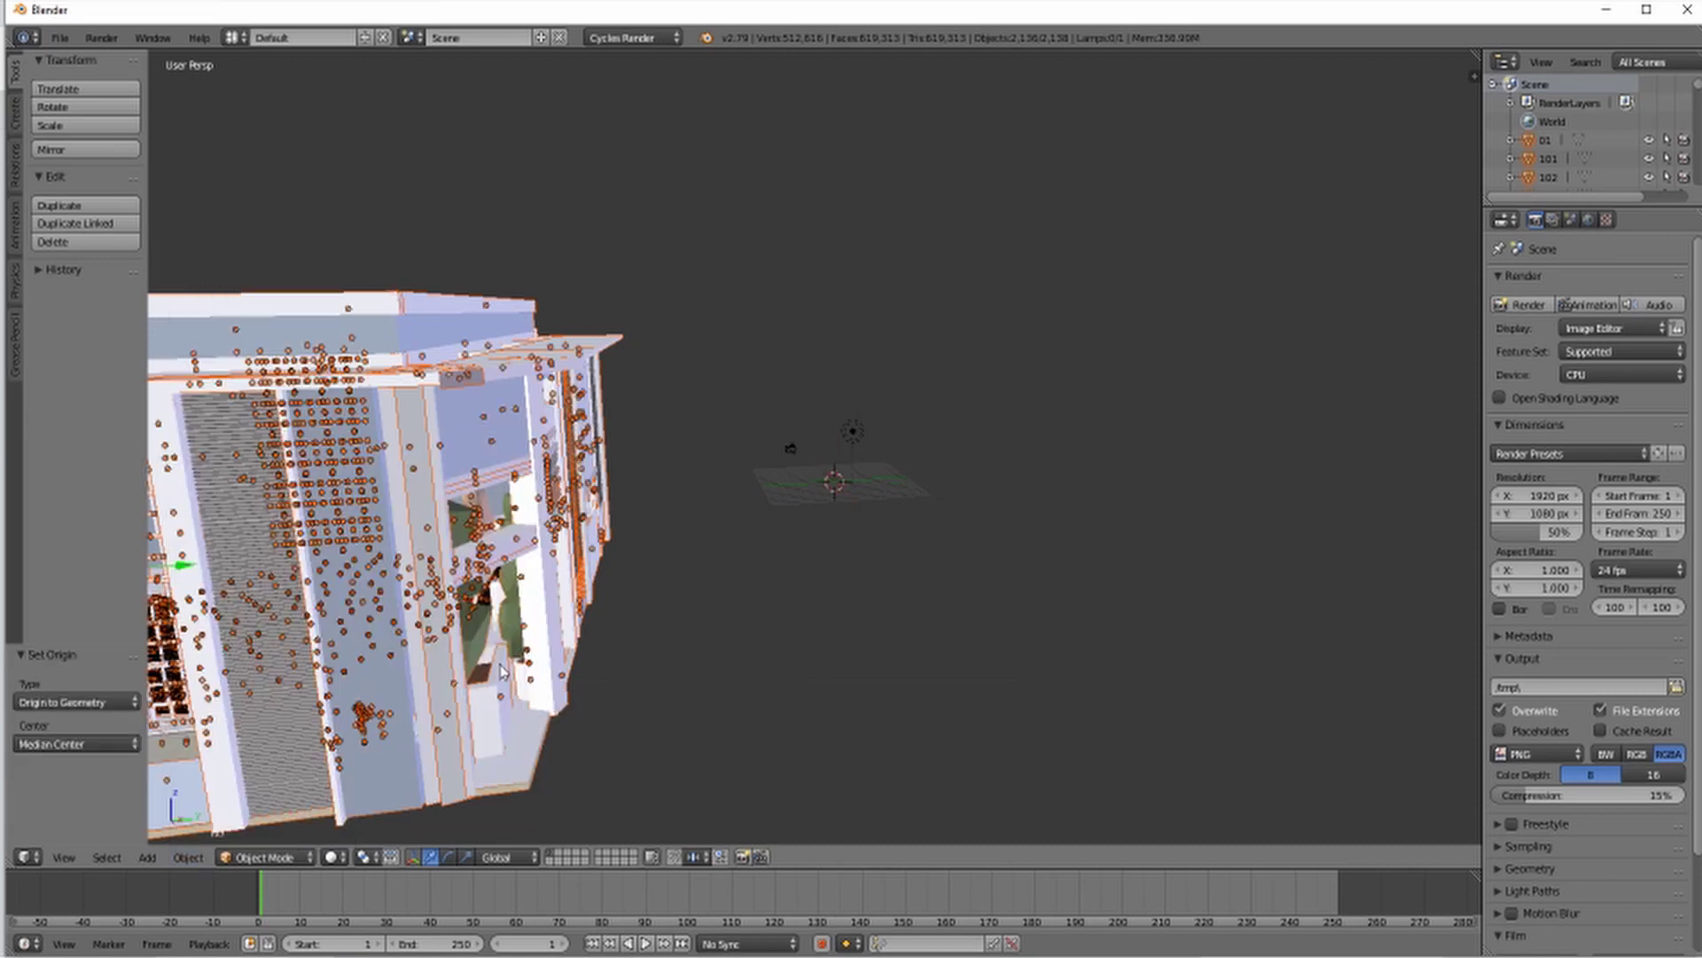
- Move the imported room model over the scene's centre, about 50.08 units along Y and about -25.39 units along X
scroll(508, 549, down, 5)
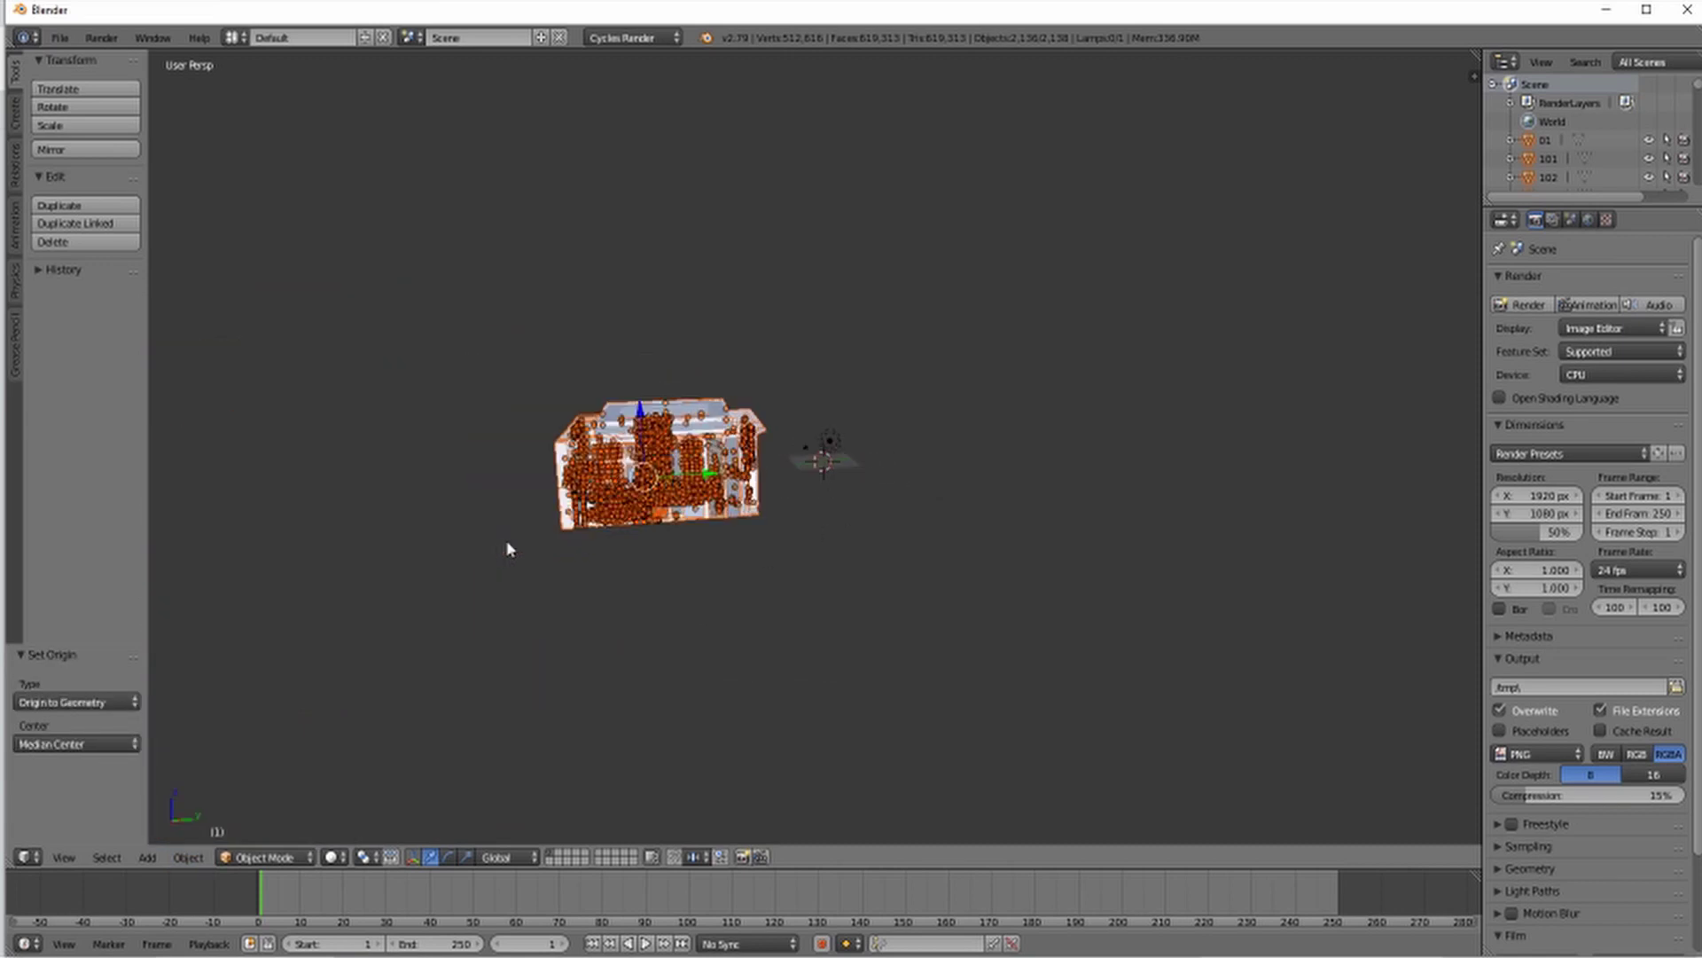
drag(687, 473, 1015, 466)
key(shift+f)
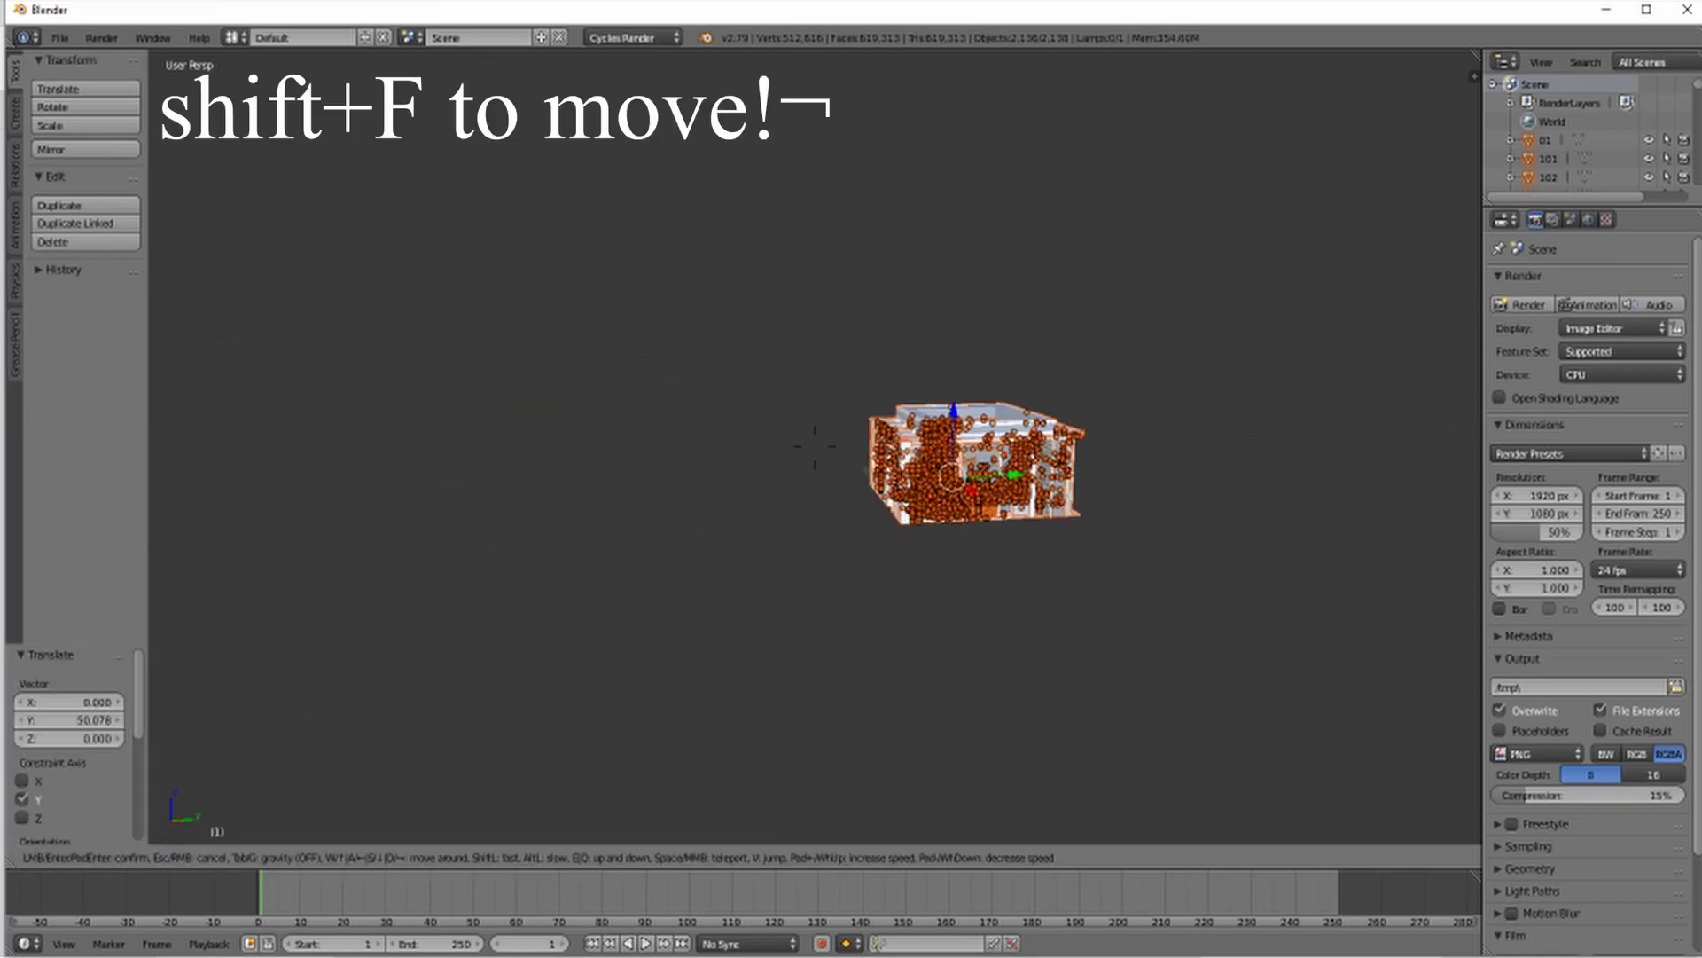
key(shift+w)
click(821, 455)
key(shift+f)
key(w)
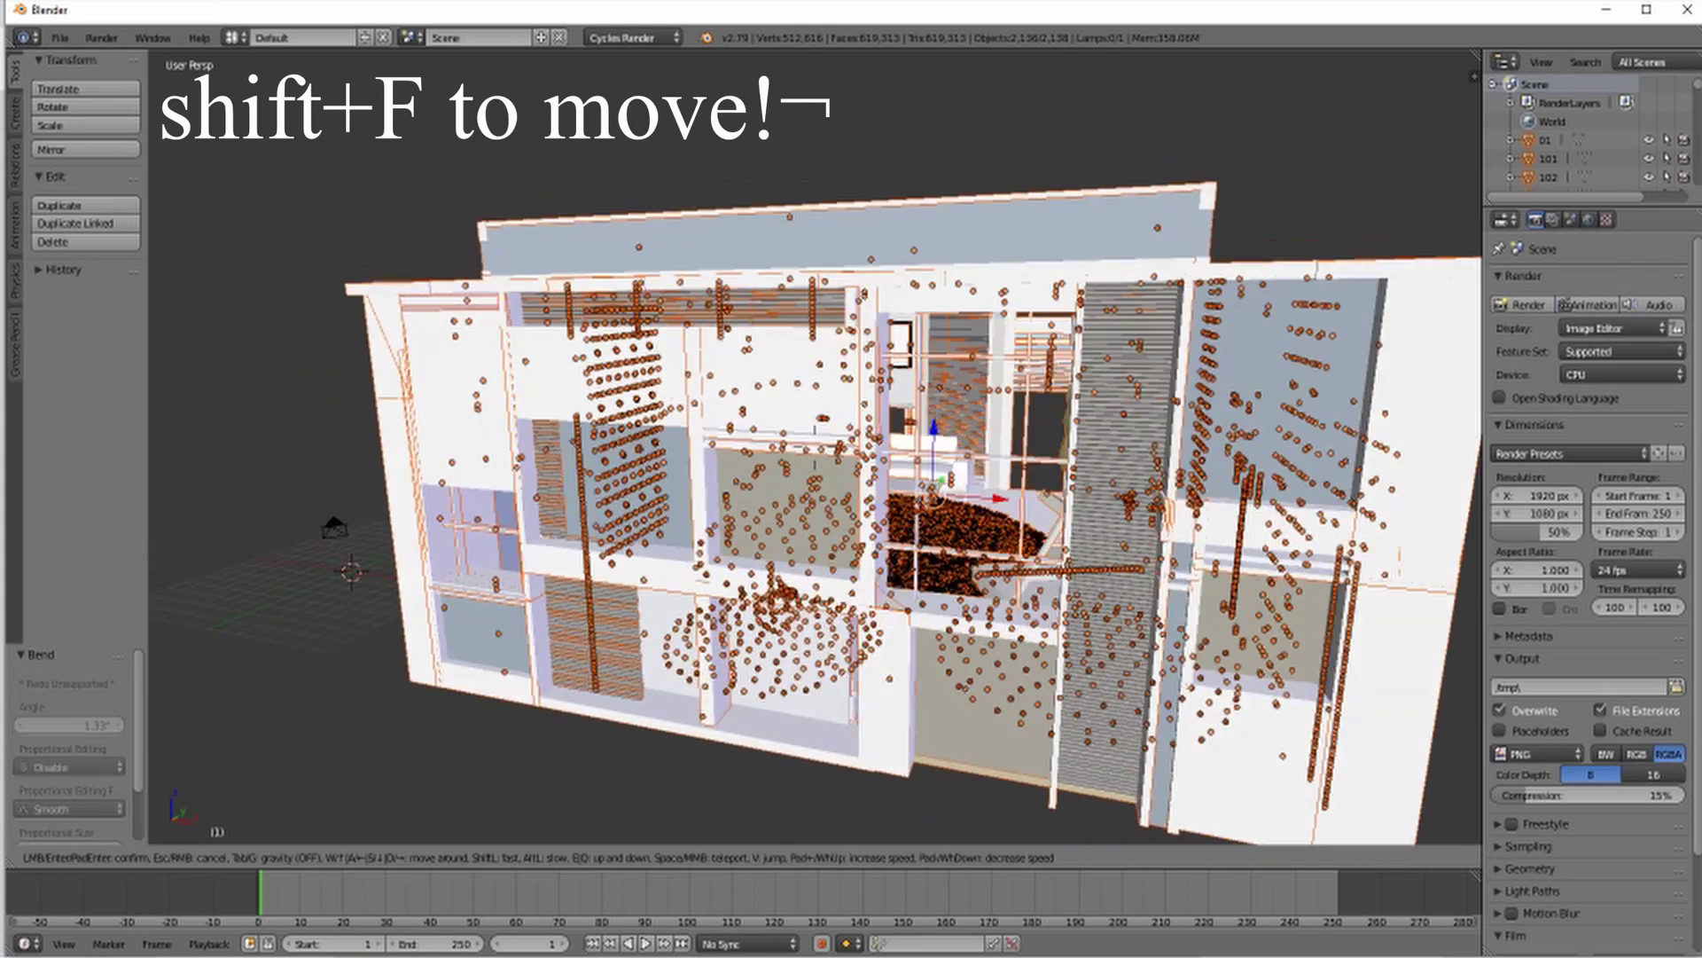
click(920, 456)
drag(926, 456, 504, 456)
key(shift+f)
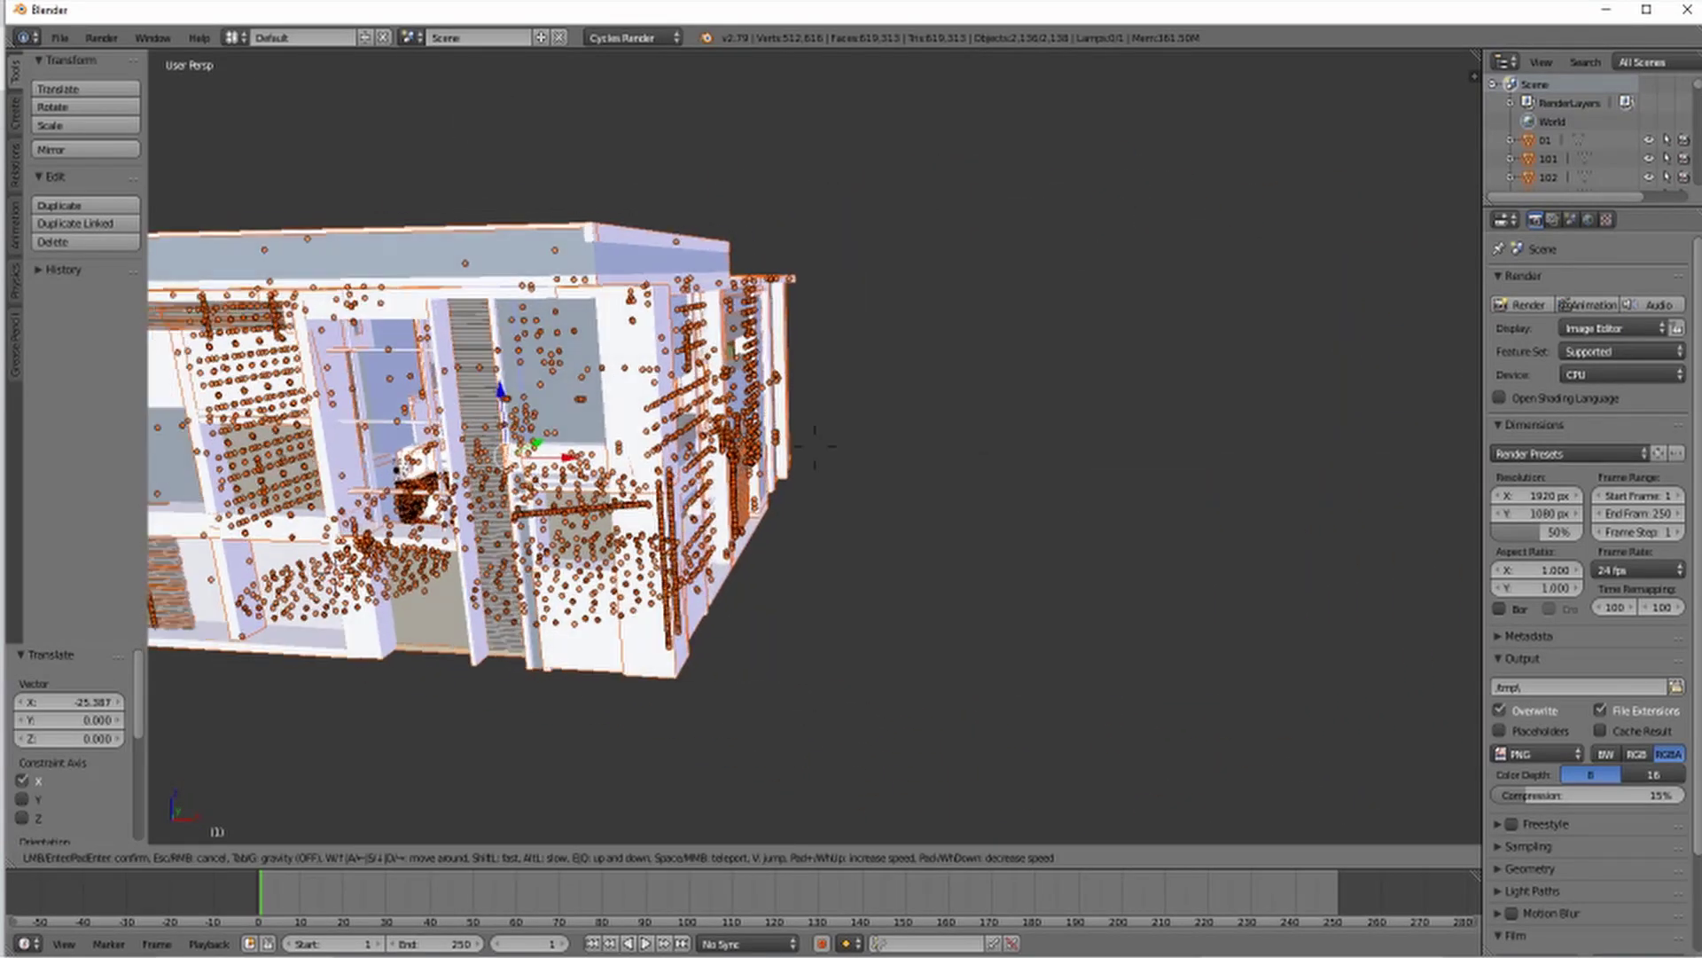
key(w)
click(592, 458)
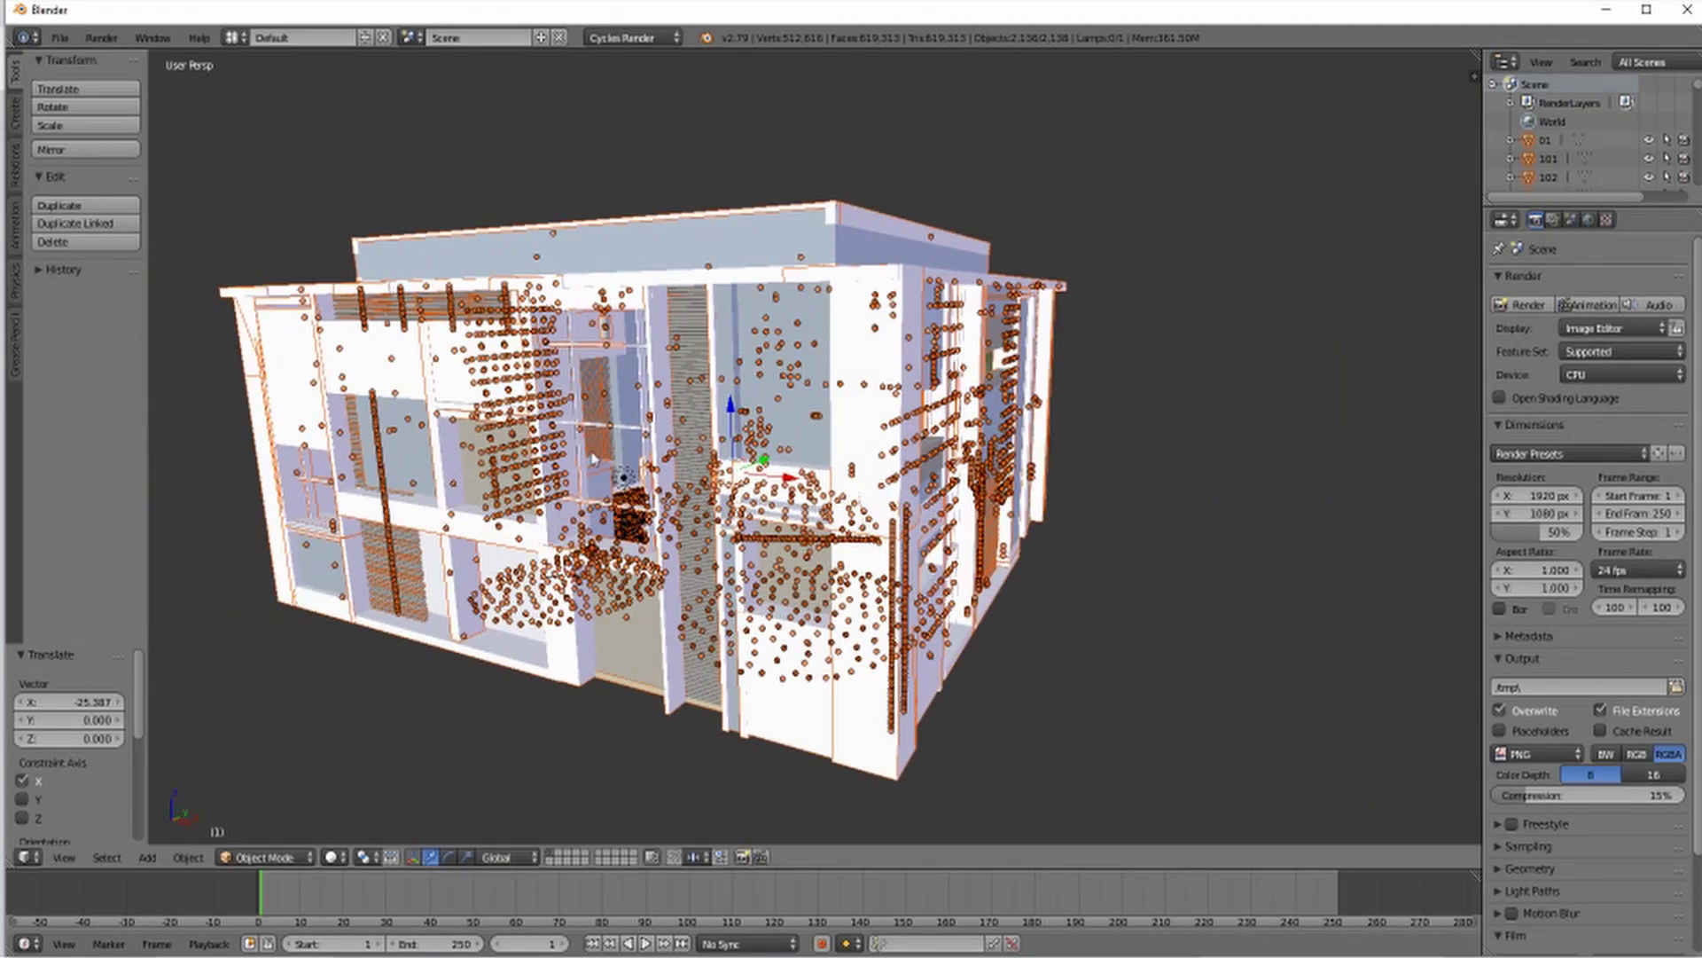
- Fly into the house model and examine the living room interior around the sofa and rug
click(413, 857)
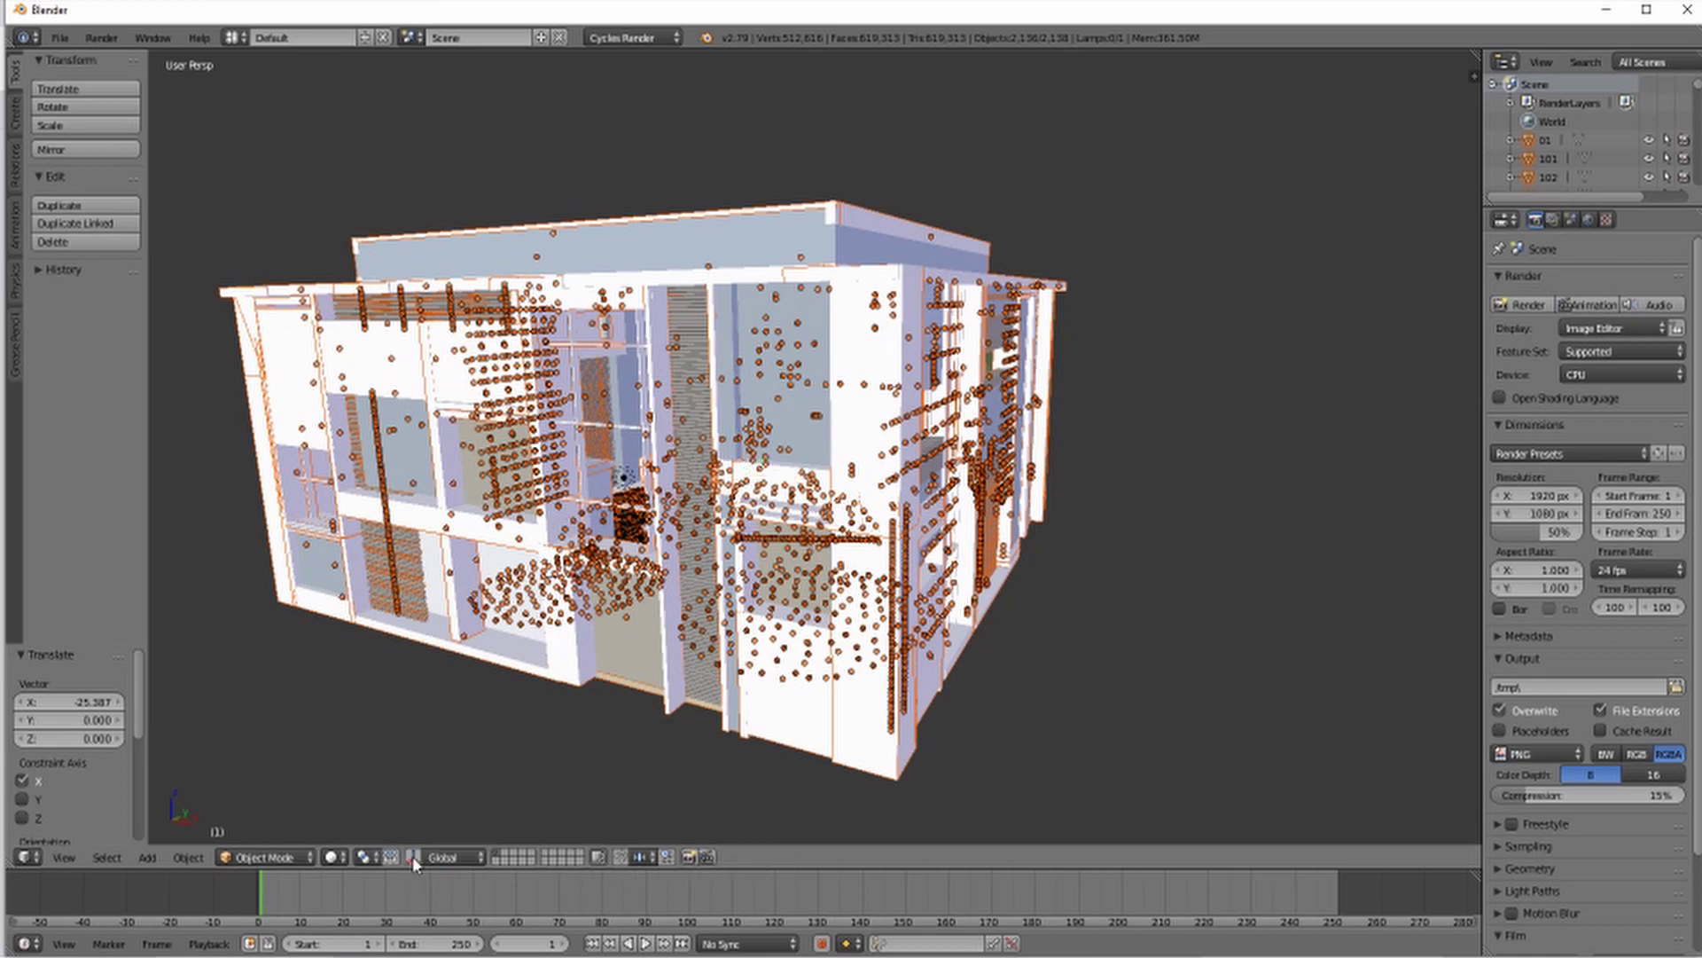
click(413, 858)
key(shift+f)
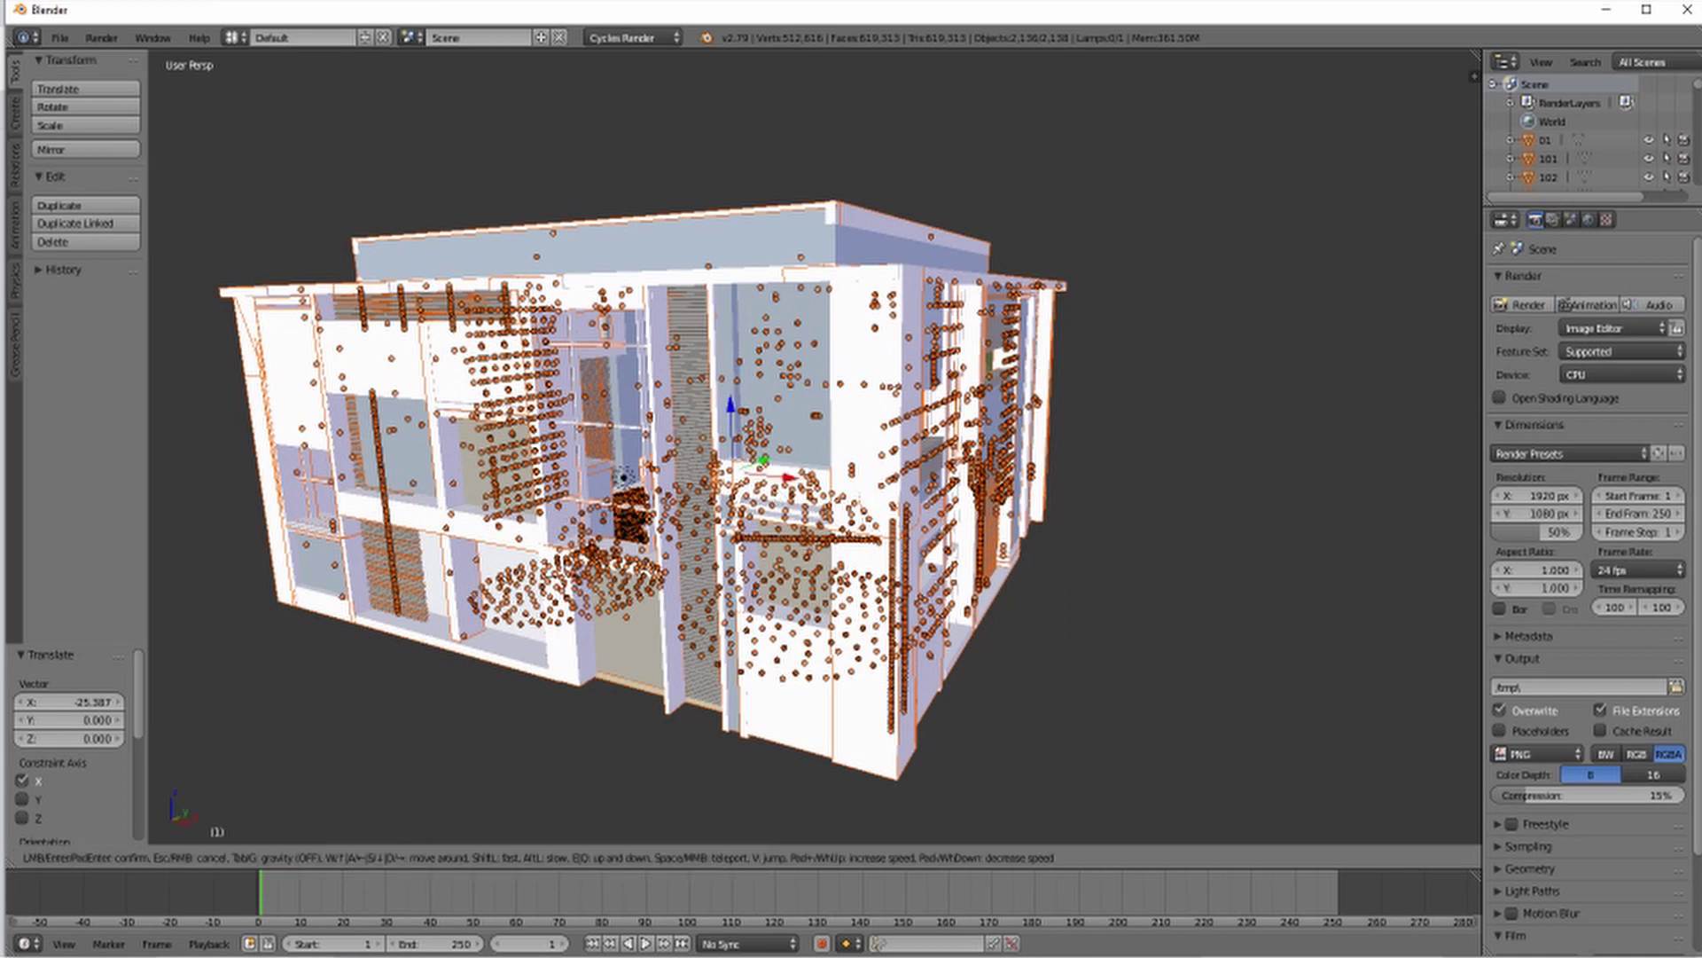
key(w)
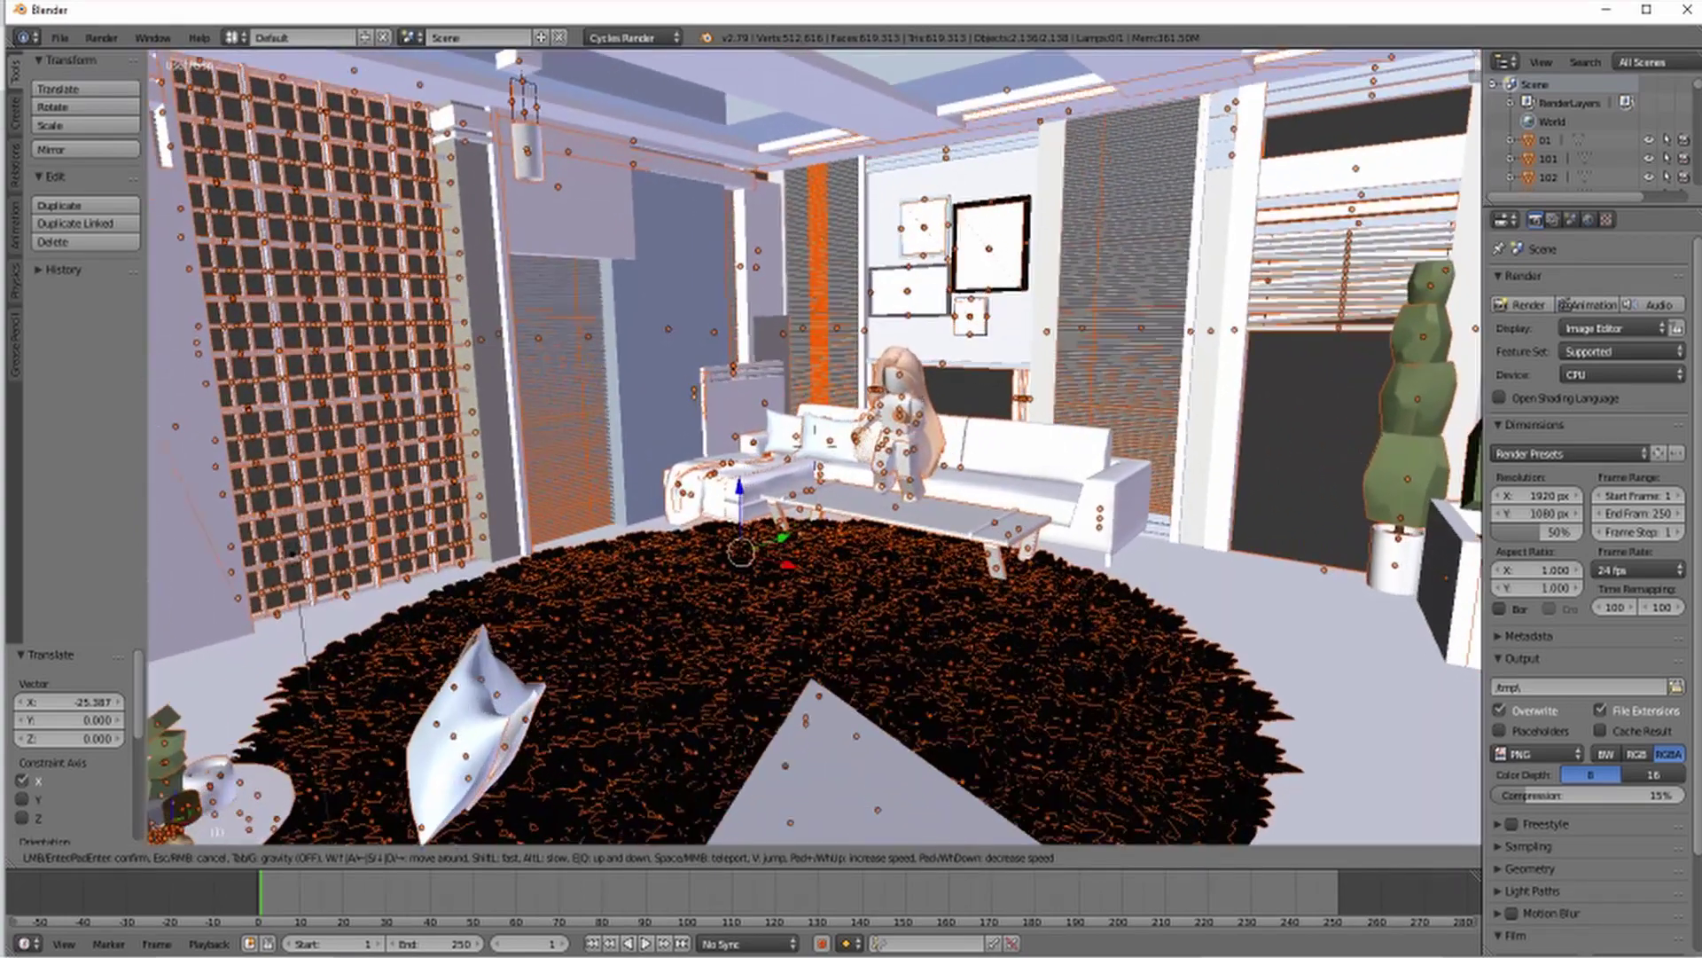
click(814, 446)
right_click(817, 444)
- Box-select the upper walls and roof parts at the end of the house in front of the living room and delete them
key(shift+f)
key(s)
key(s)
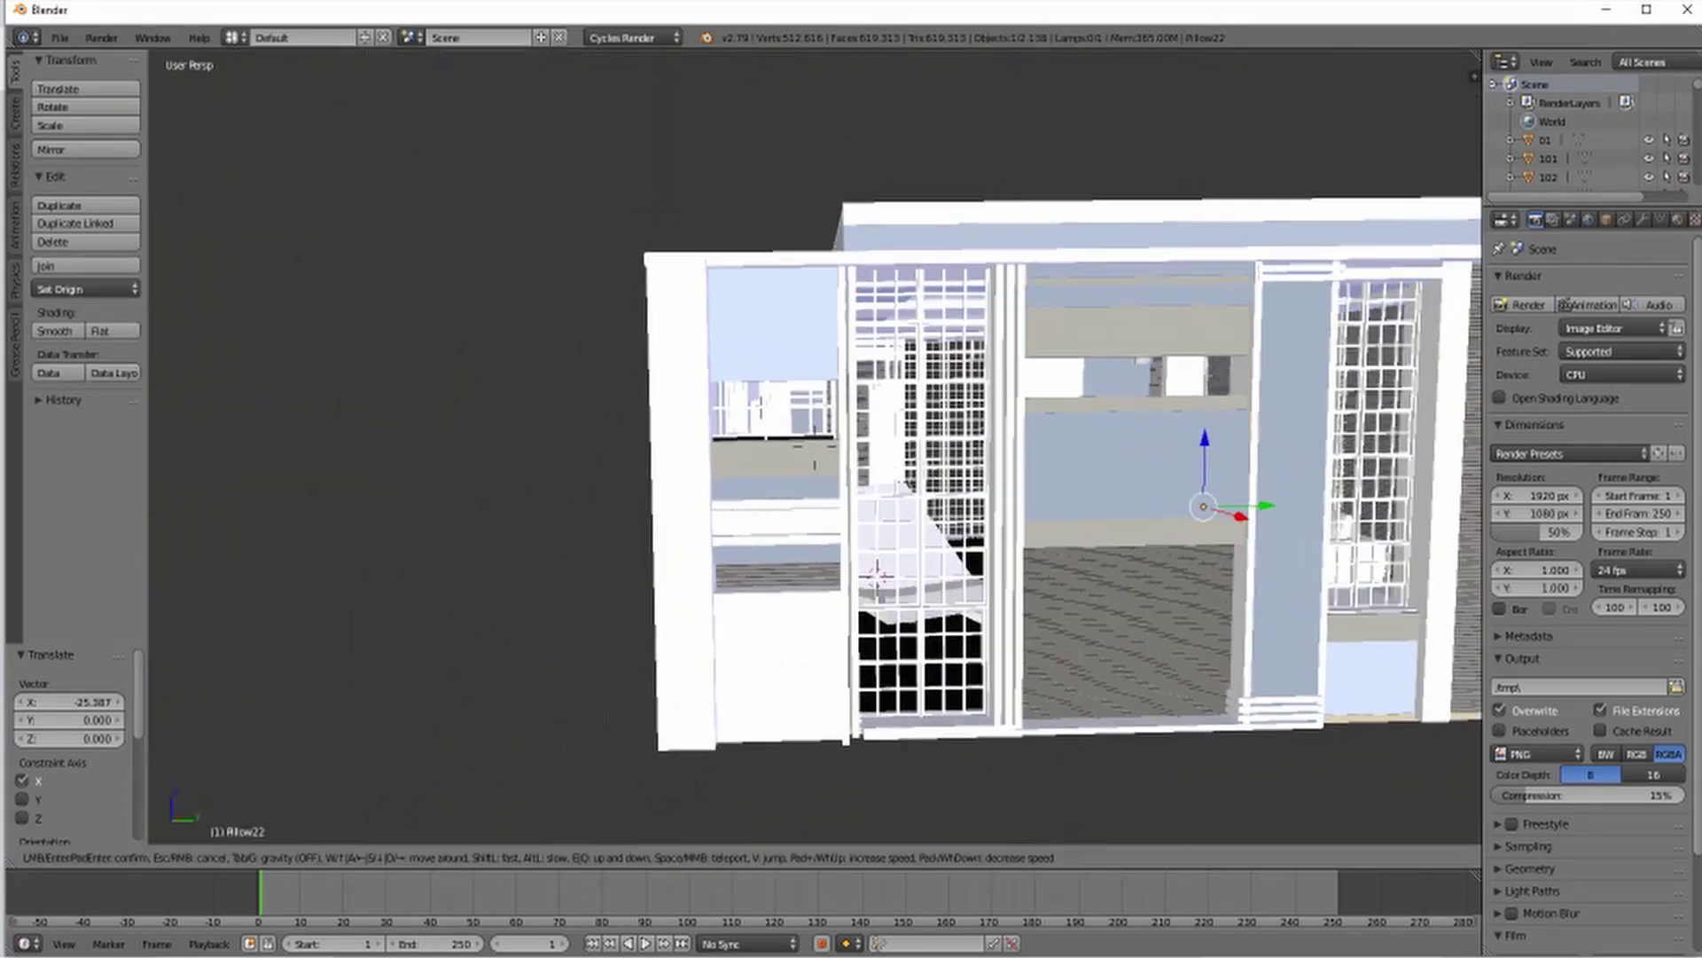
key(Return)
key(b)
drag(536, 183, 1092, 535)
key(x)
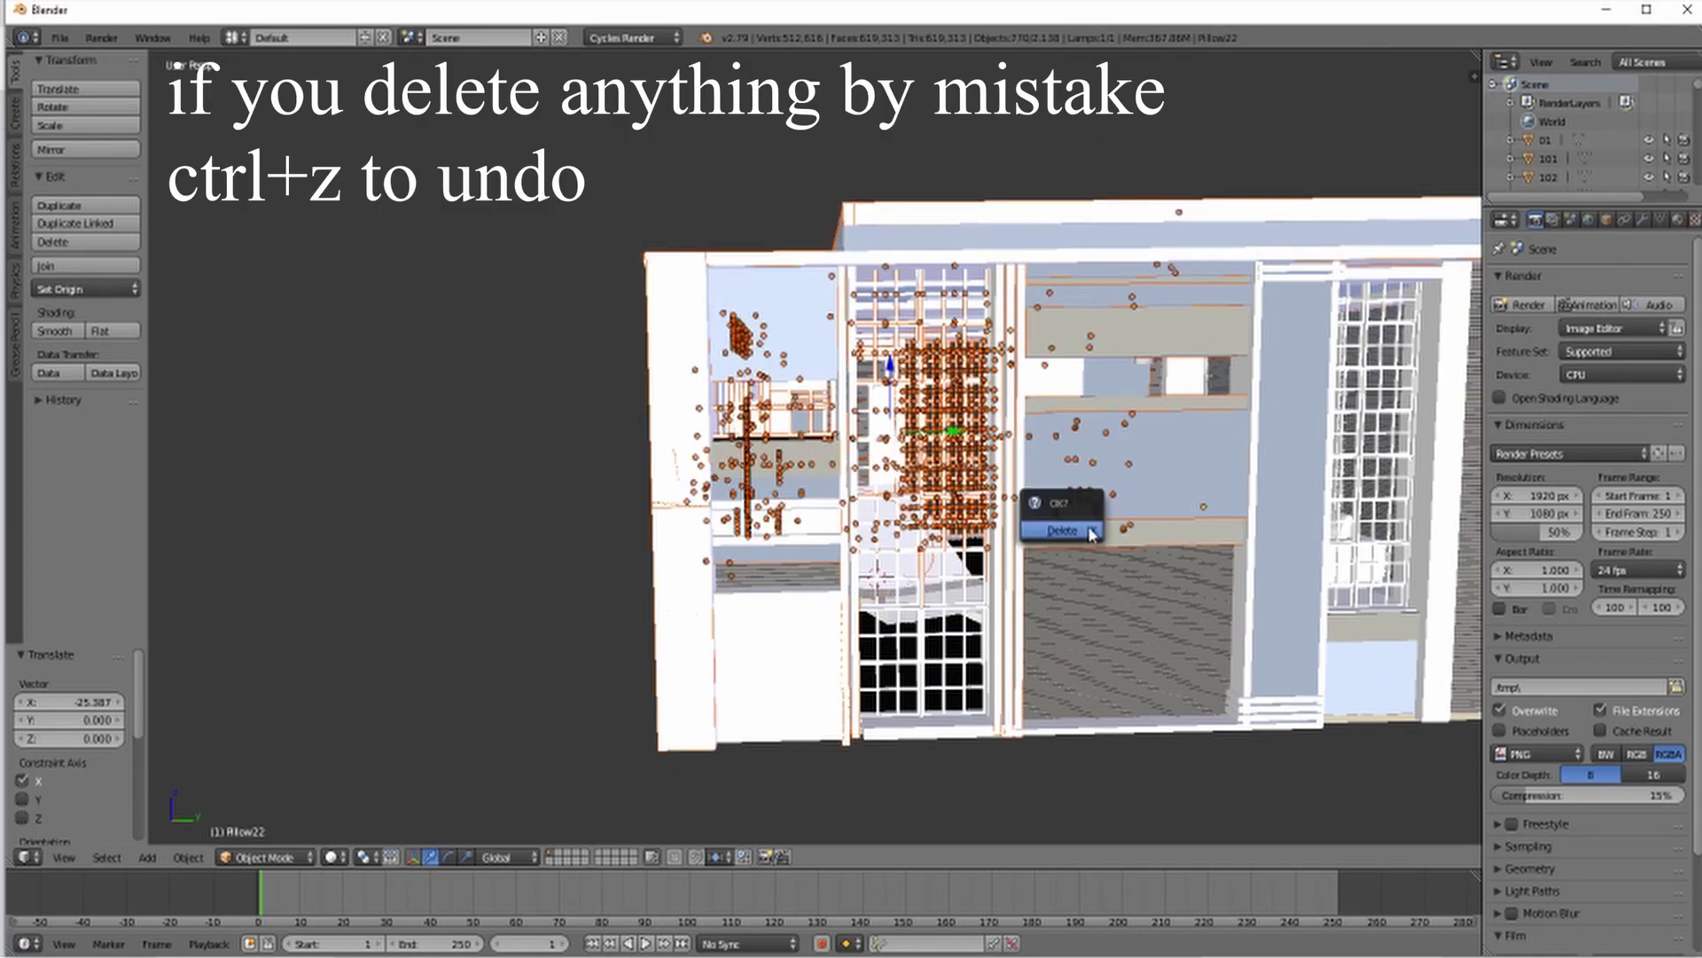
click(1078, 529)
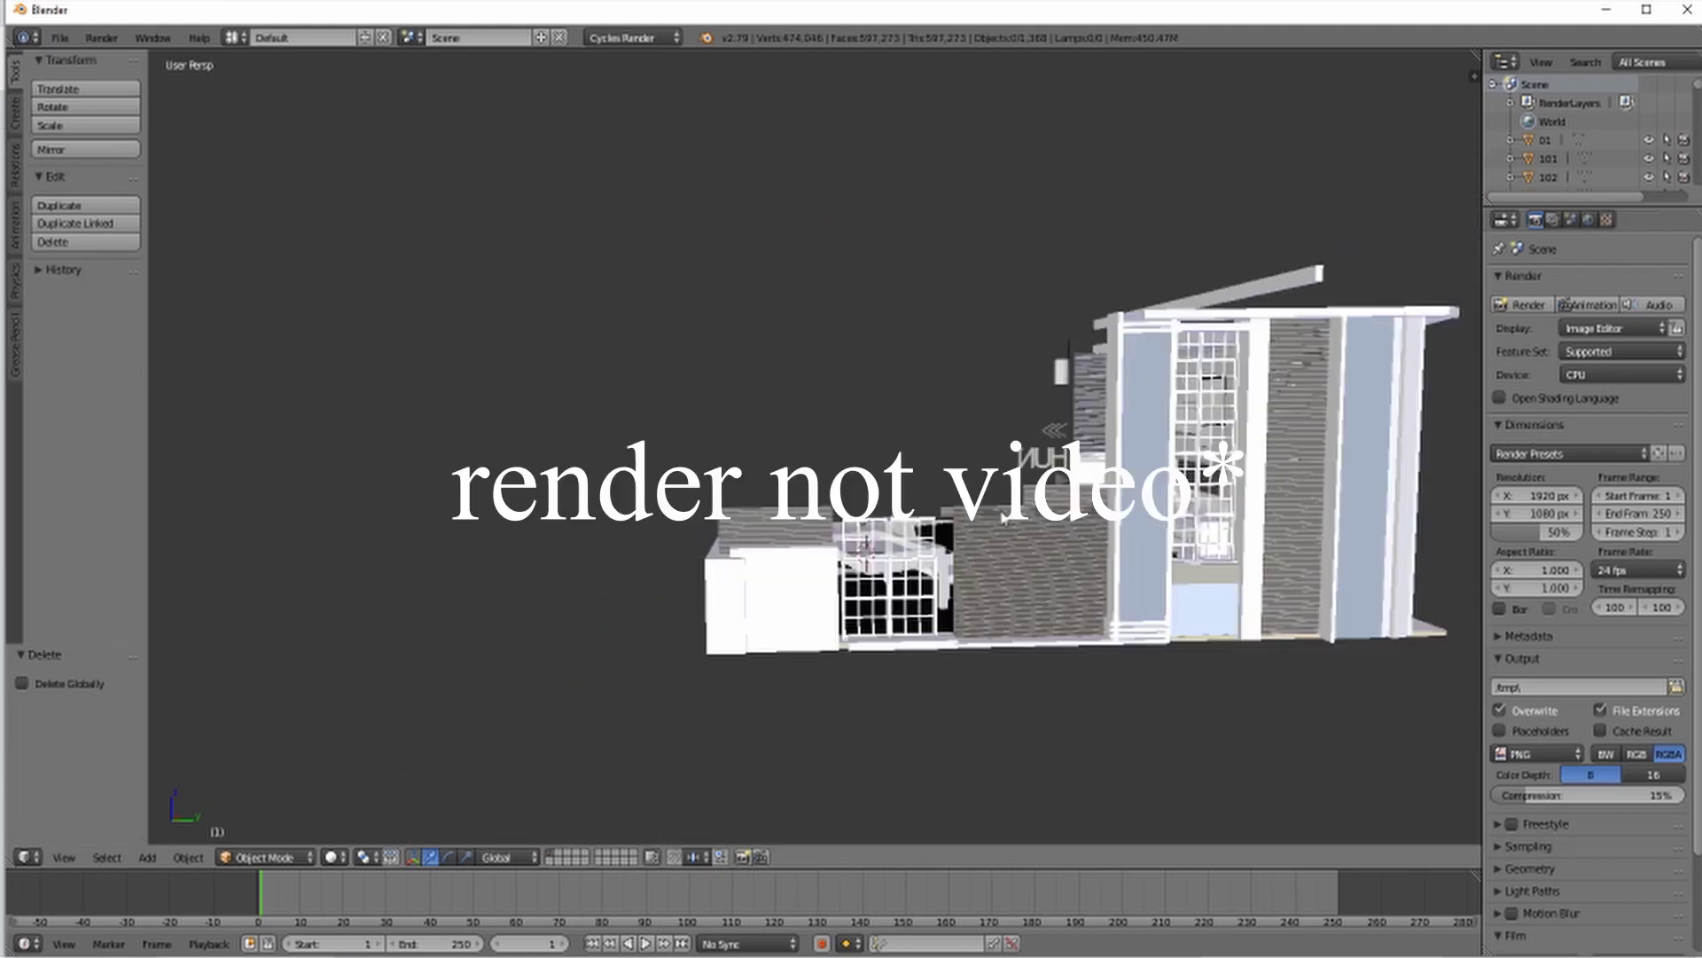
- Box-select the remaining low wall, window grid and slat pieces at the opened end of the house and delete them
key(shift+g)
key(Escape)
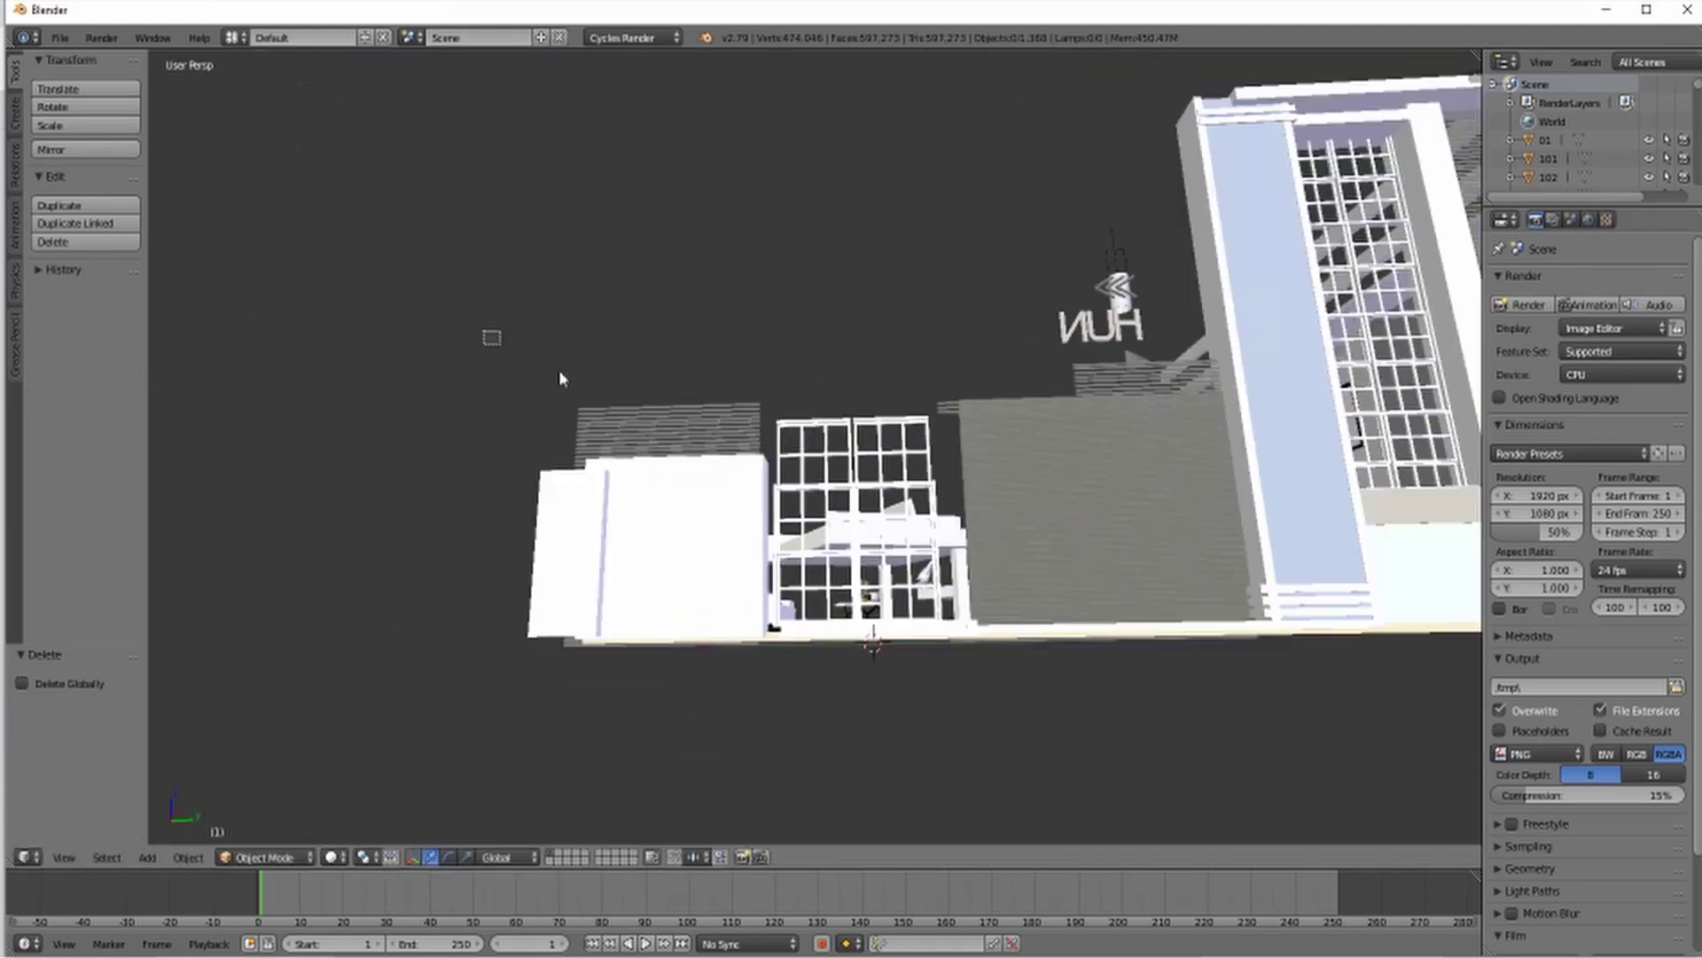
drag(560, 379, 1075, 576)
key(x)
click(1075, 577)
- Examine the opened living room from inside, including the avatar, the sofa and the corner with the plants
key(shift+f)
key(w)
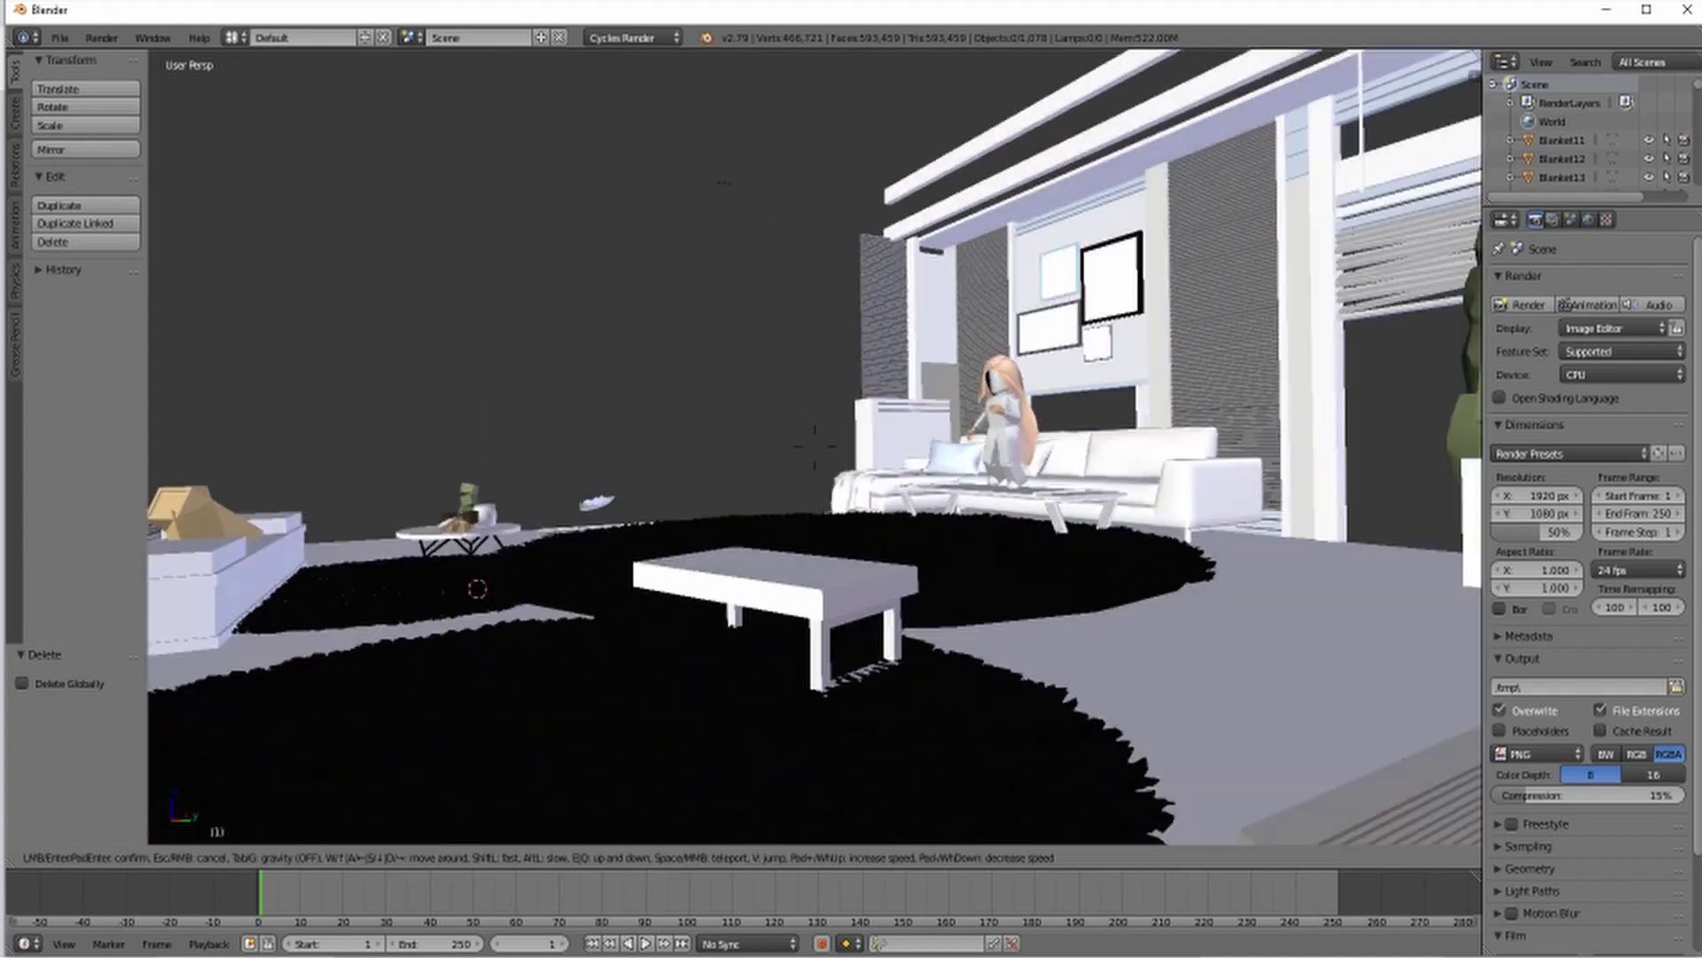
key(w)
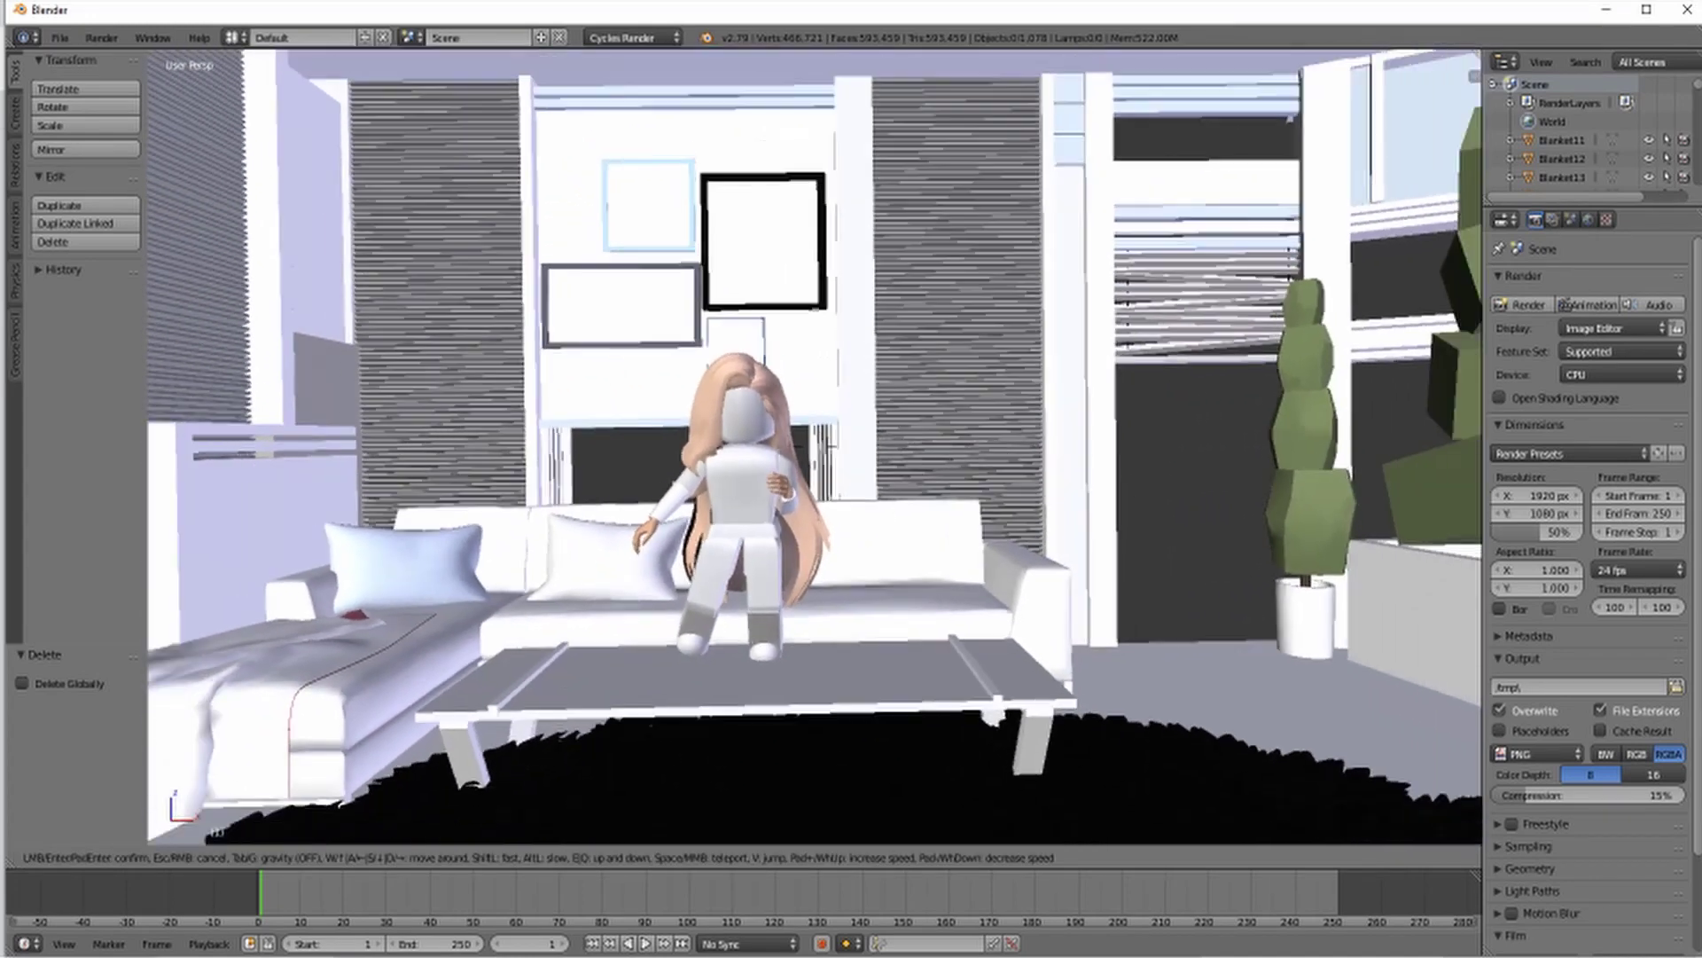
click(817, 454)
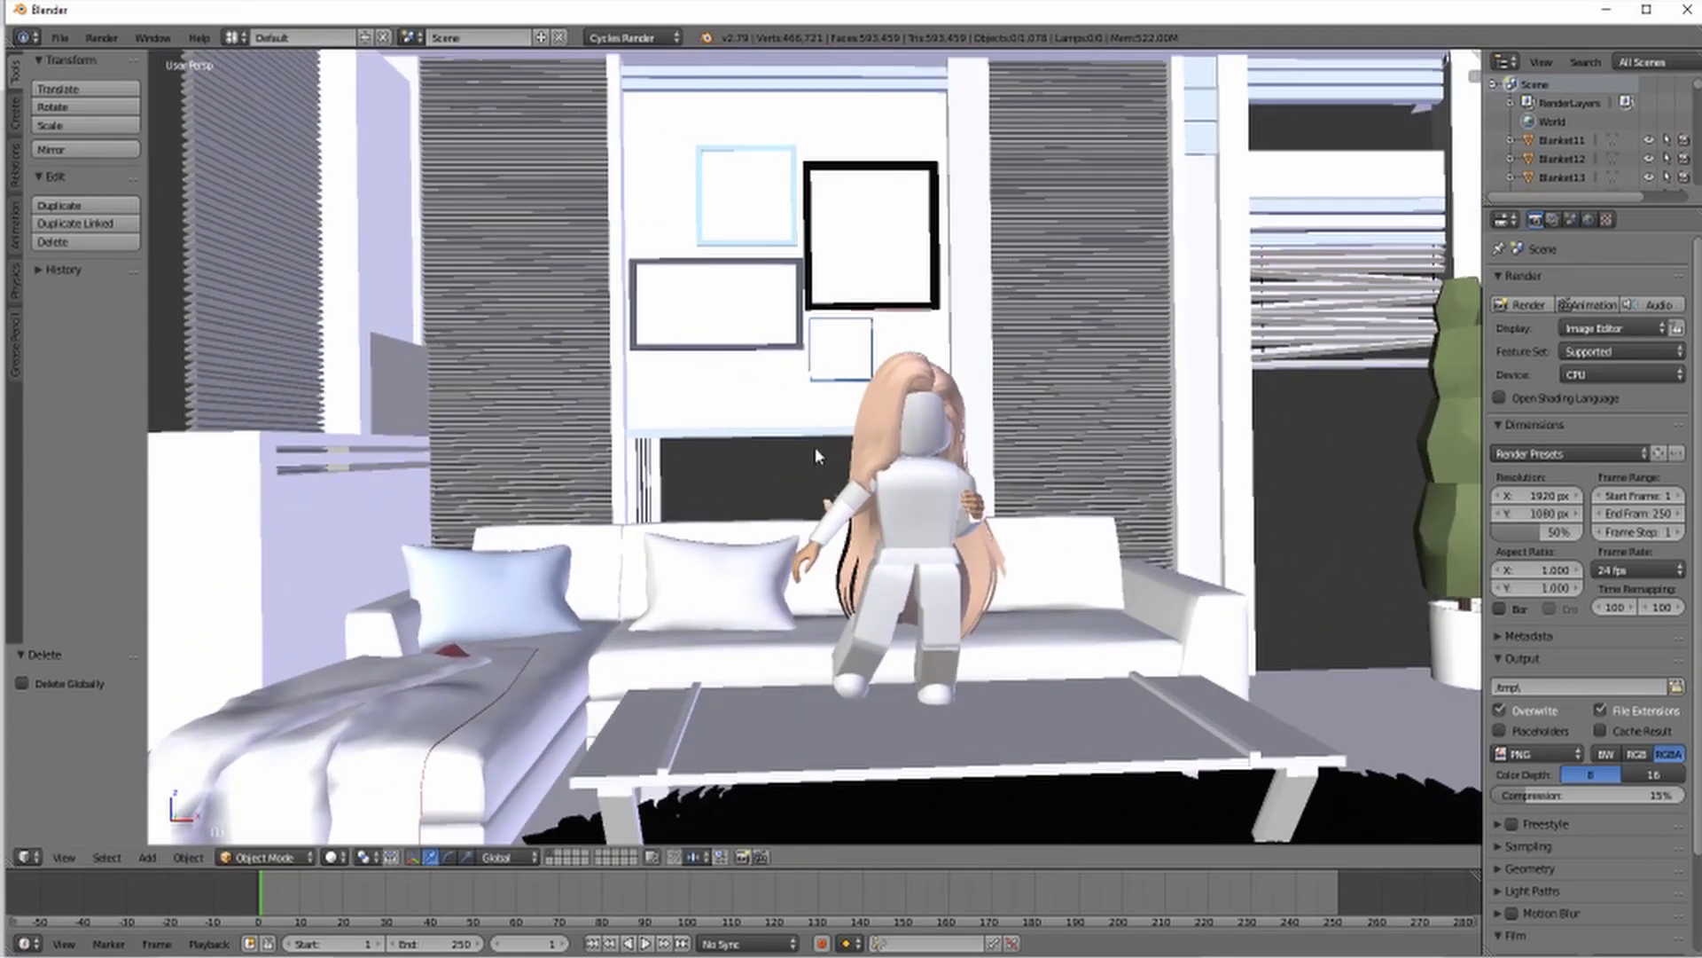
key(shift+f)
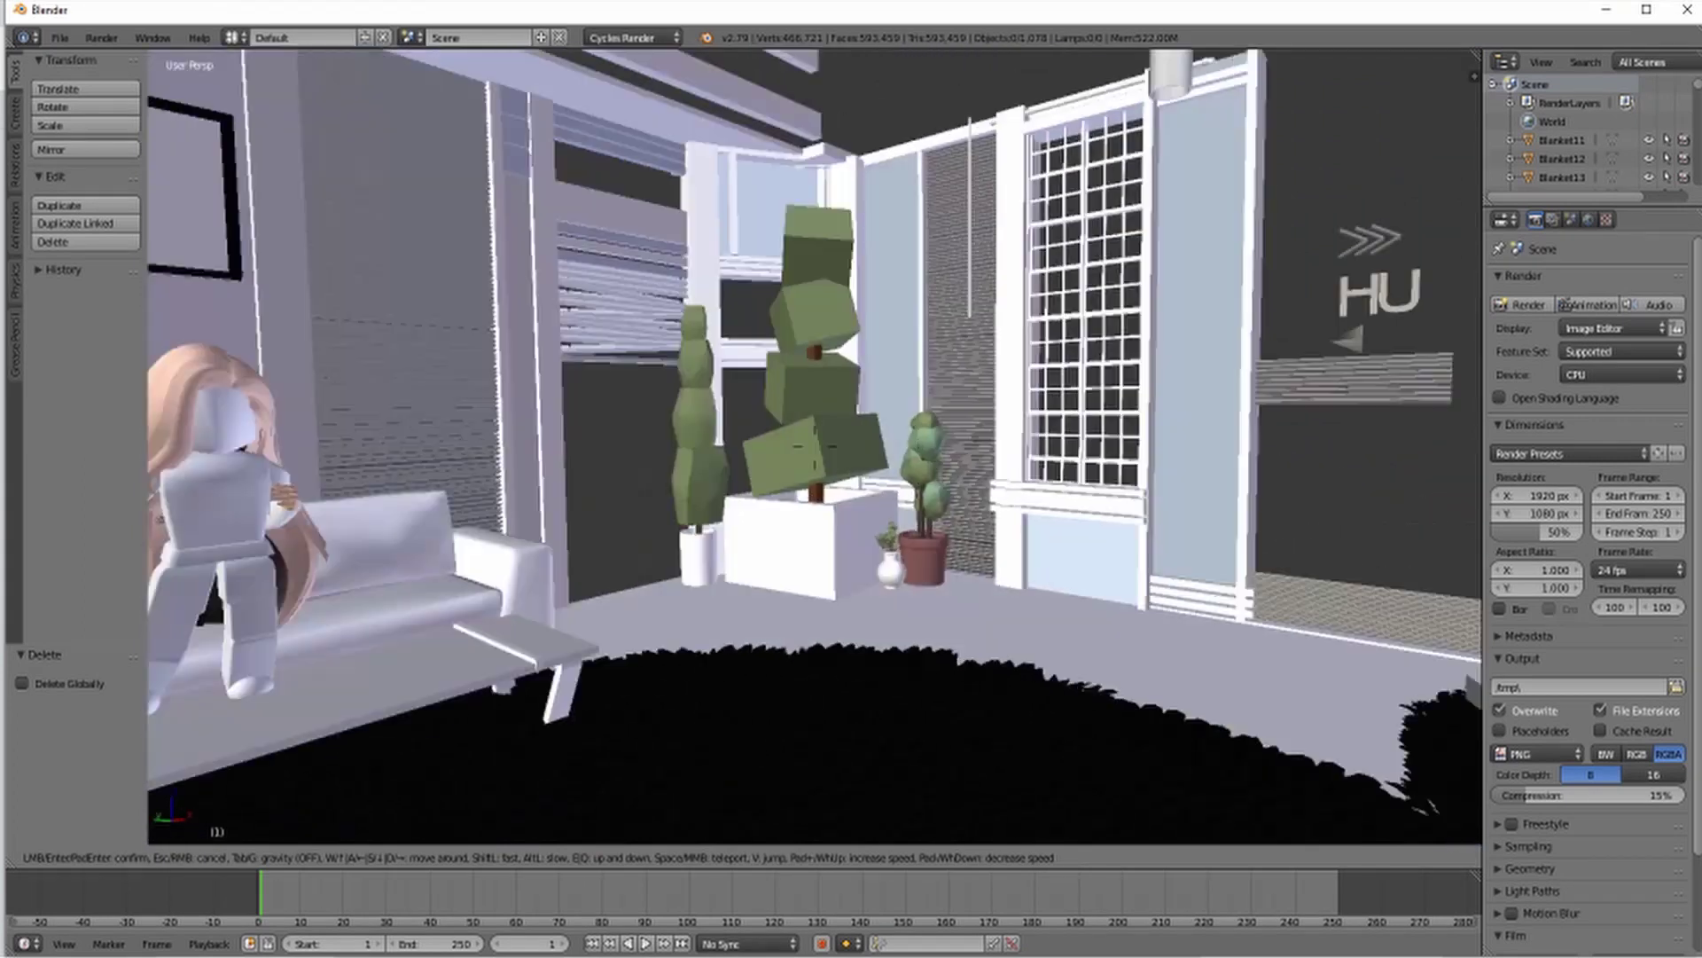
click(771, 474)
click(67, 860)
click(110, 787)
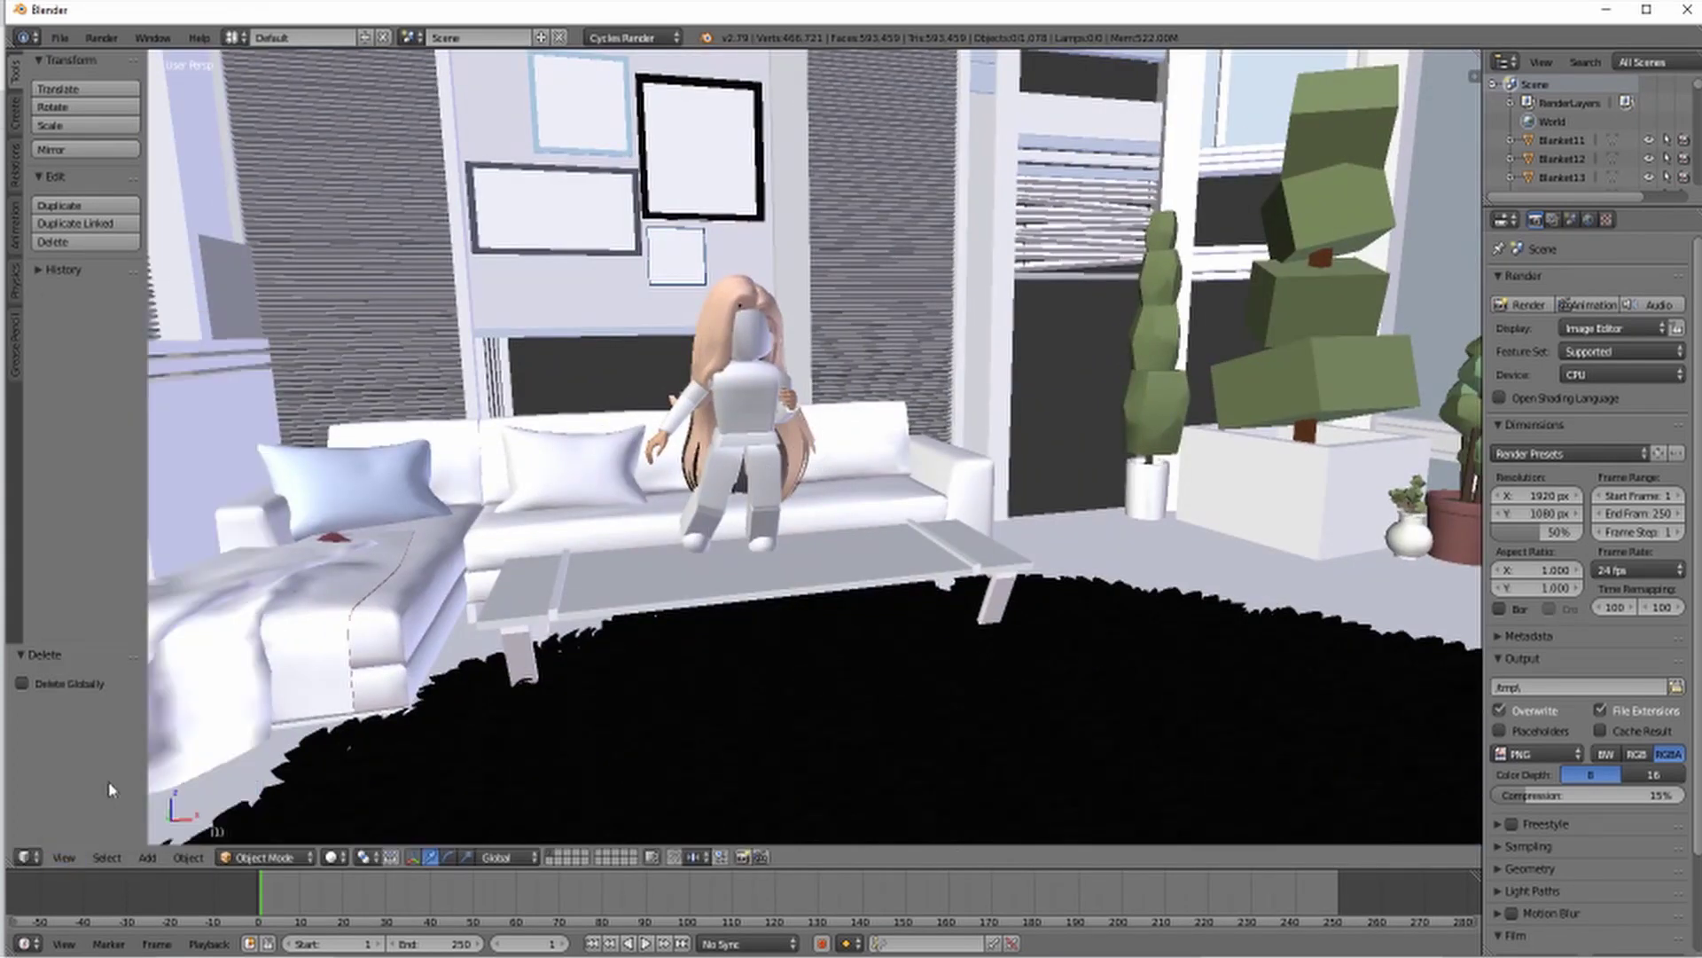
- Face the avatar on the sofa, add a camera to the scene and look through it
key(shift+f)
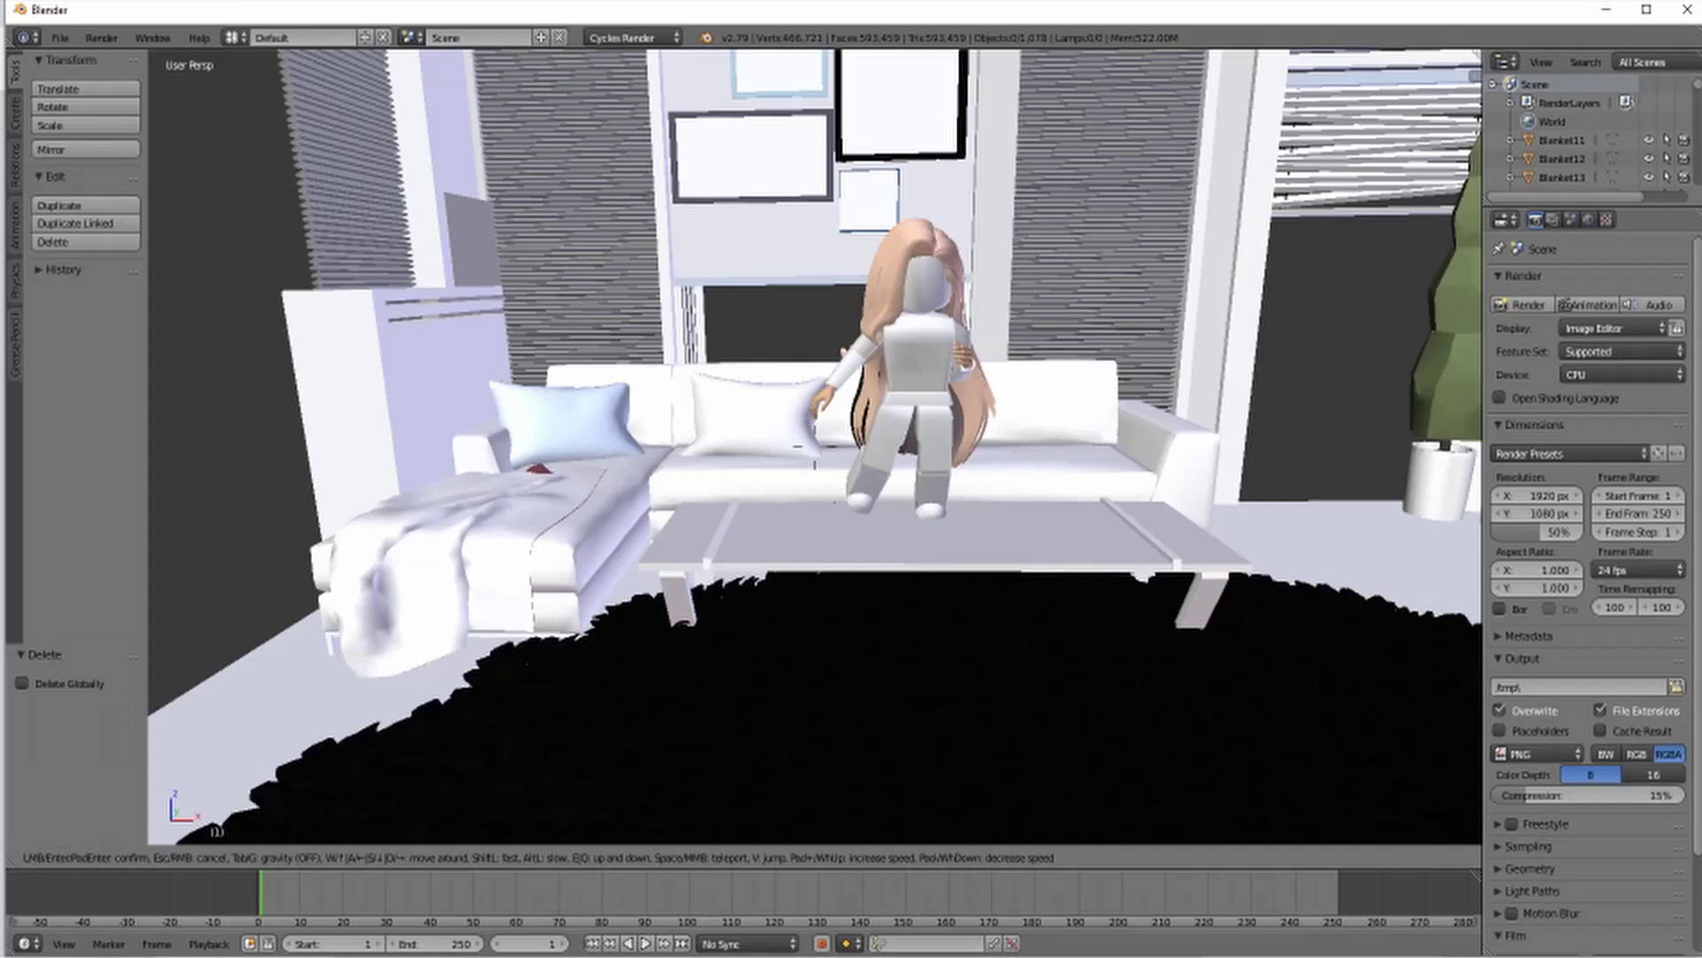
click(816, 447)
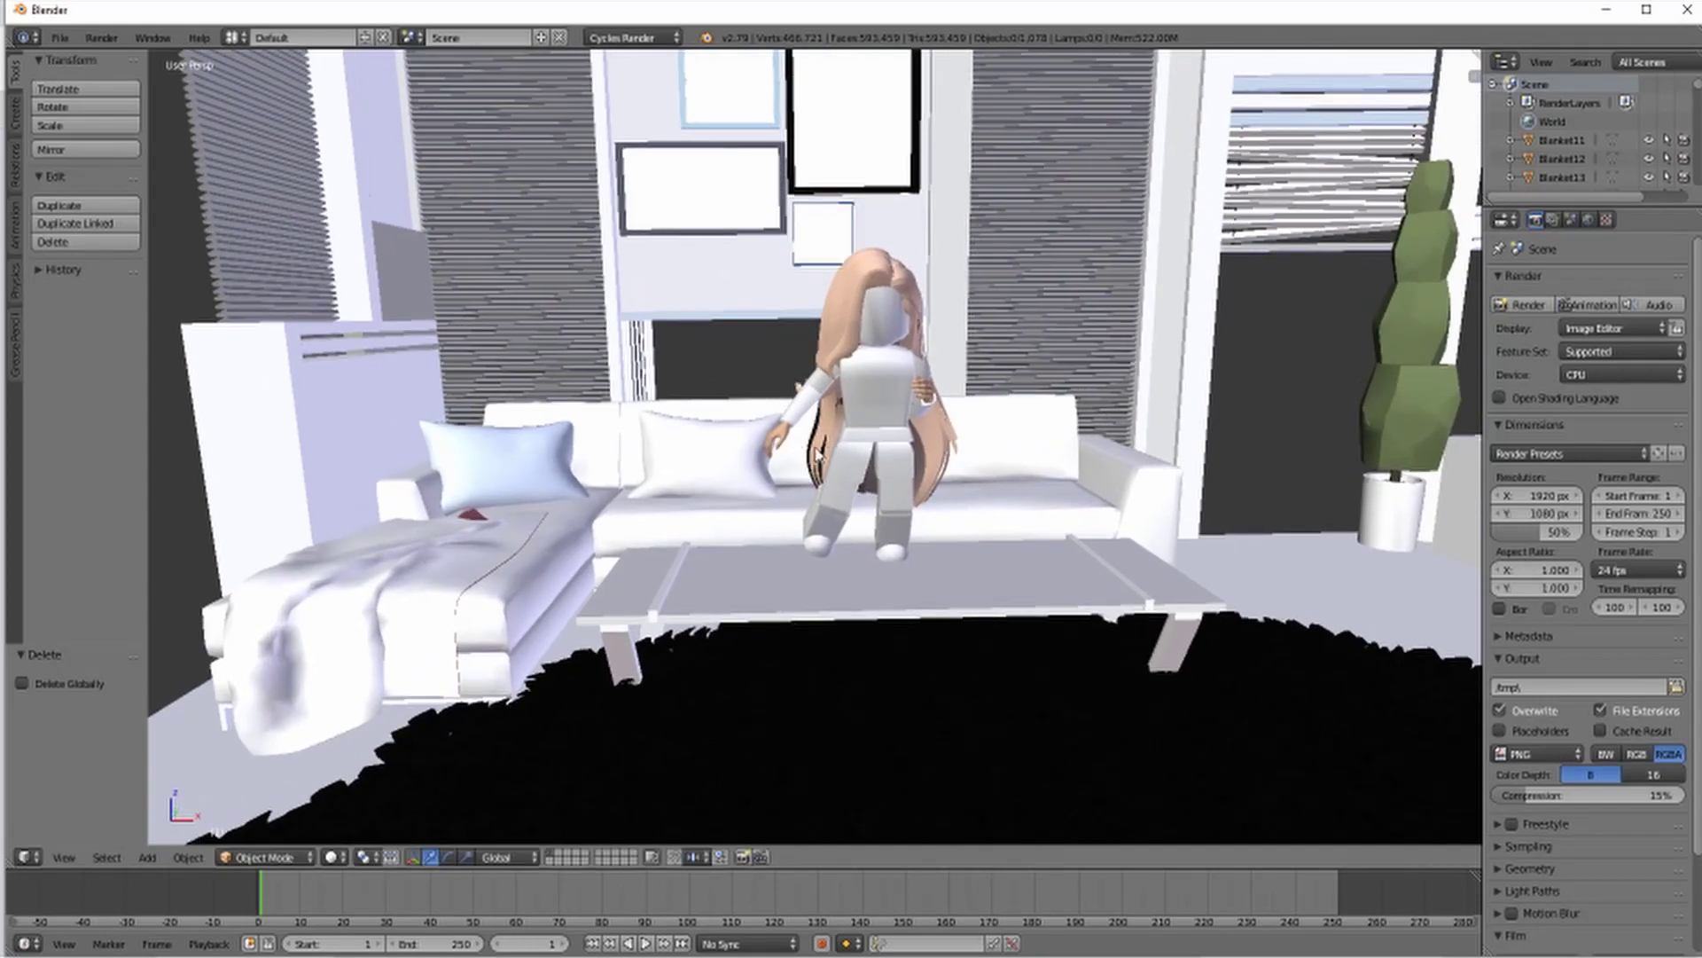
key(shift+a)
click(791, 645)
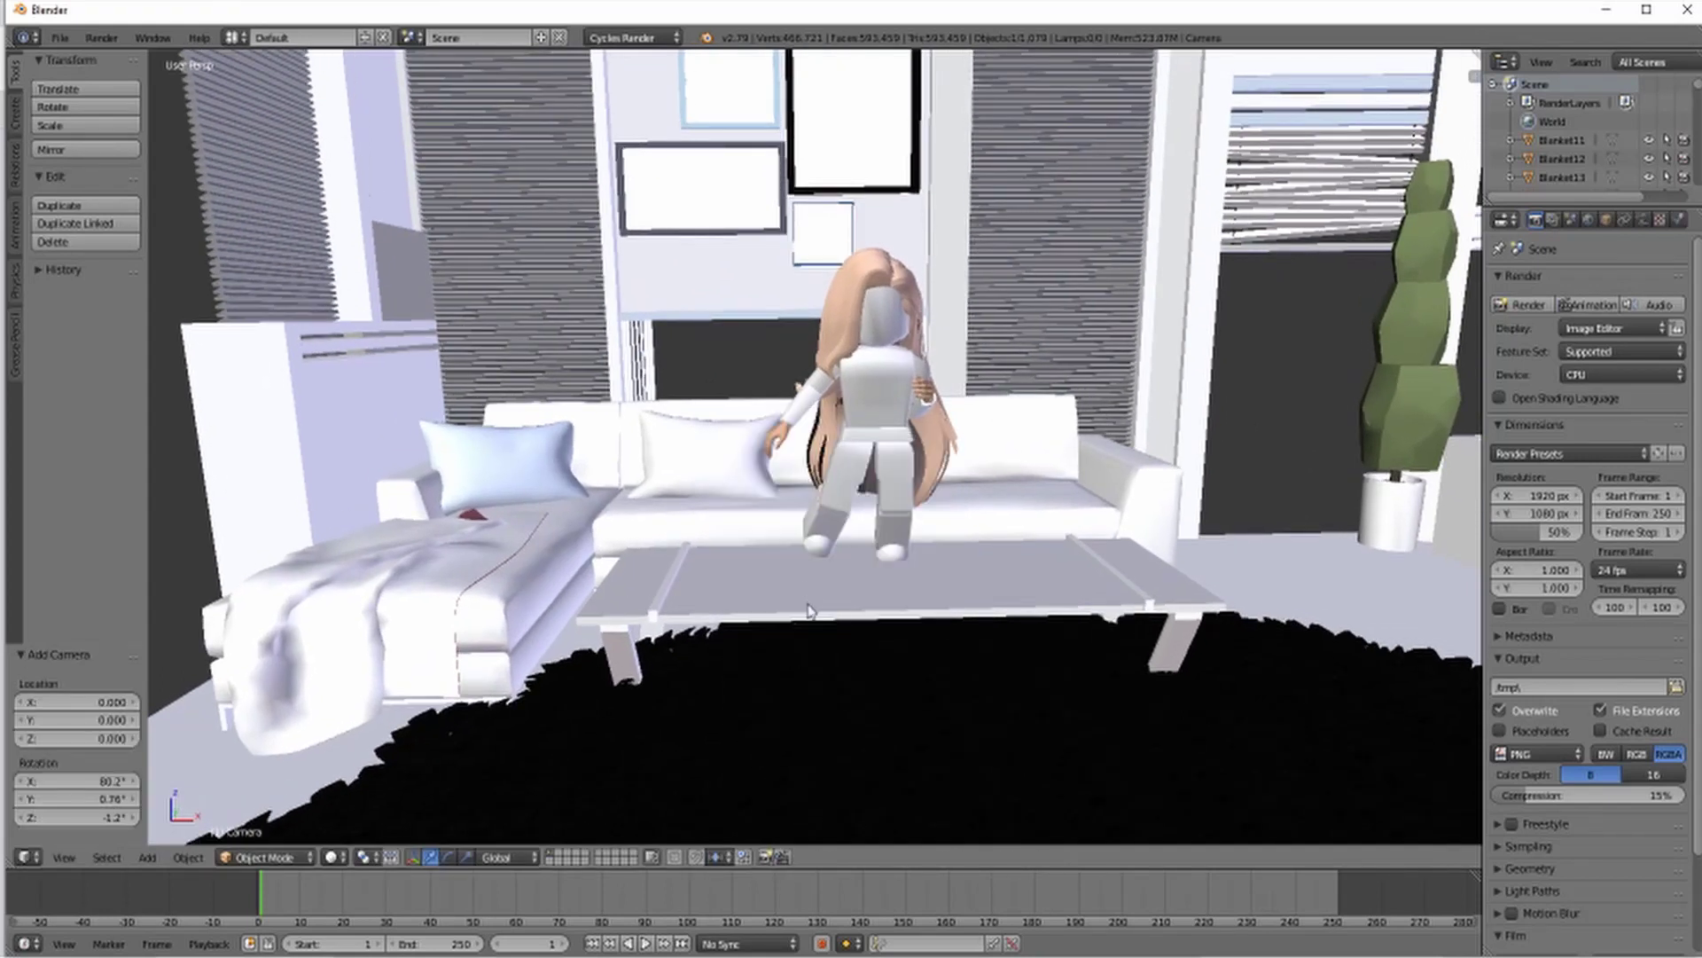
click(64, 857)
click(109, 789)
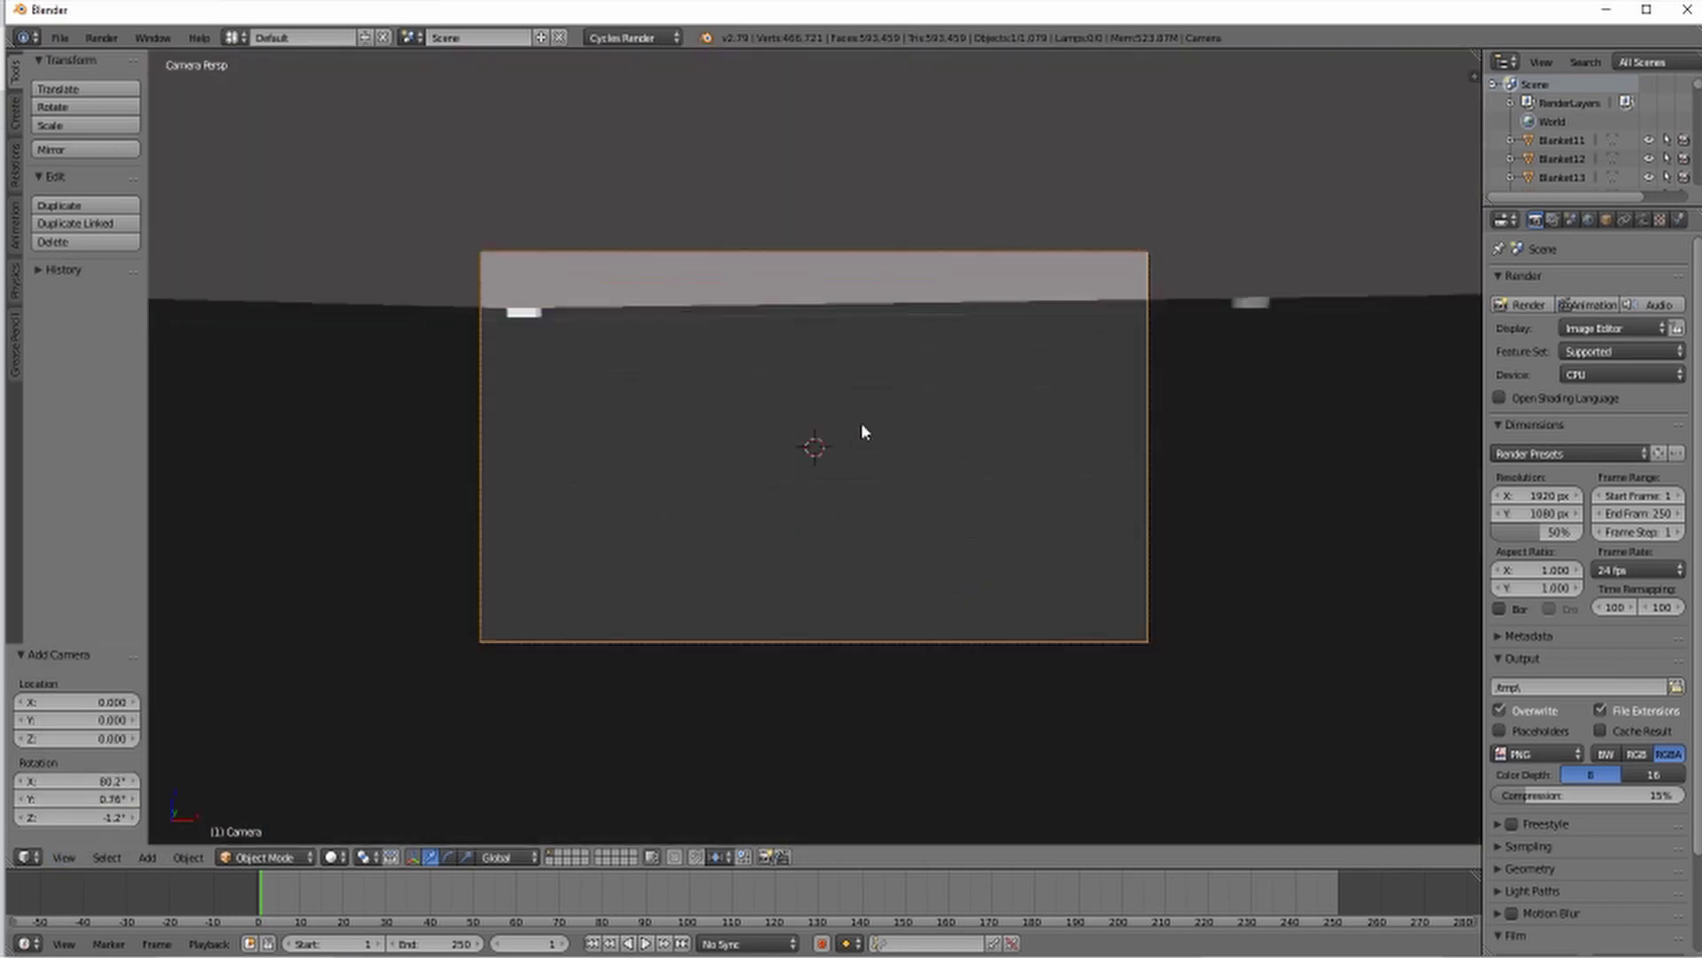
- Fly the camera to the sofa so that the avatar is centred in the camera frame
key(shift+f)
key(w)
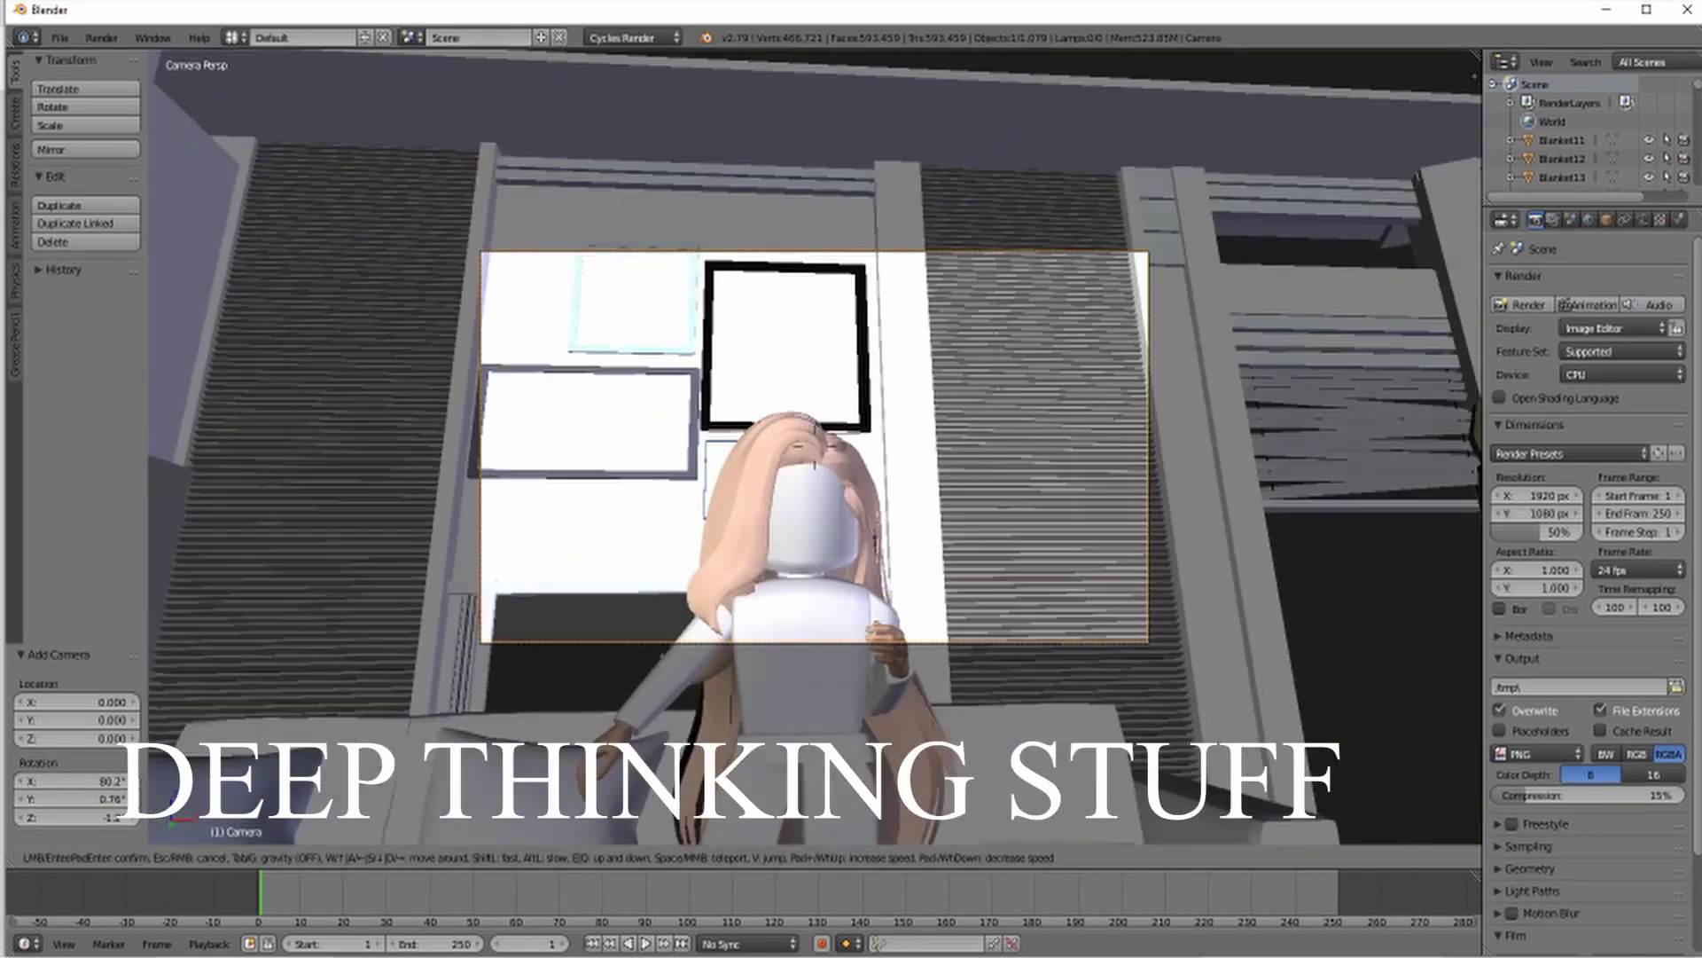
key(s)
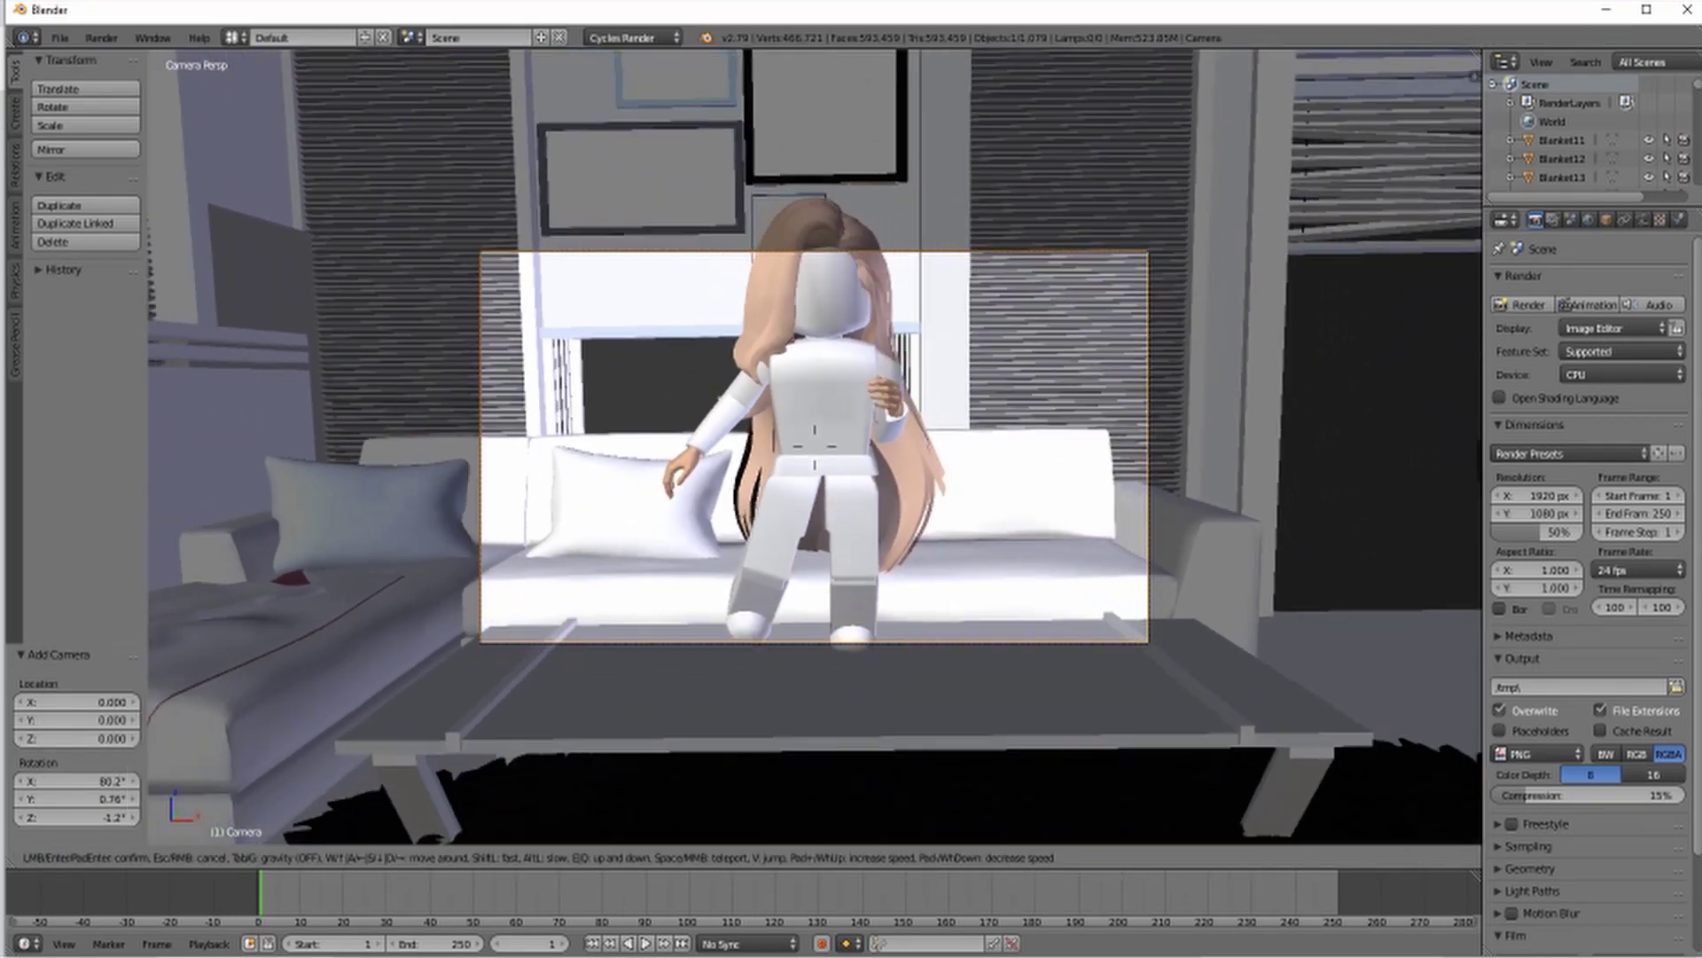
click(815, 446)
- Set the render resolution to 10000 px in X and 10000 px in Y
click(1544, 490)
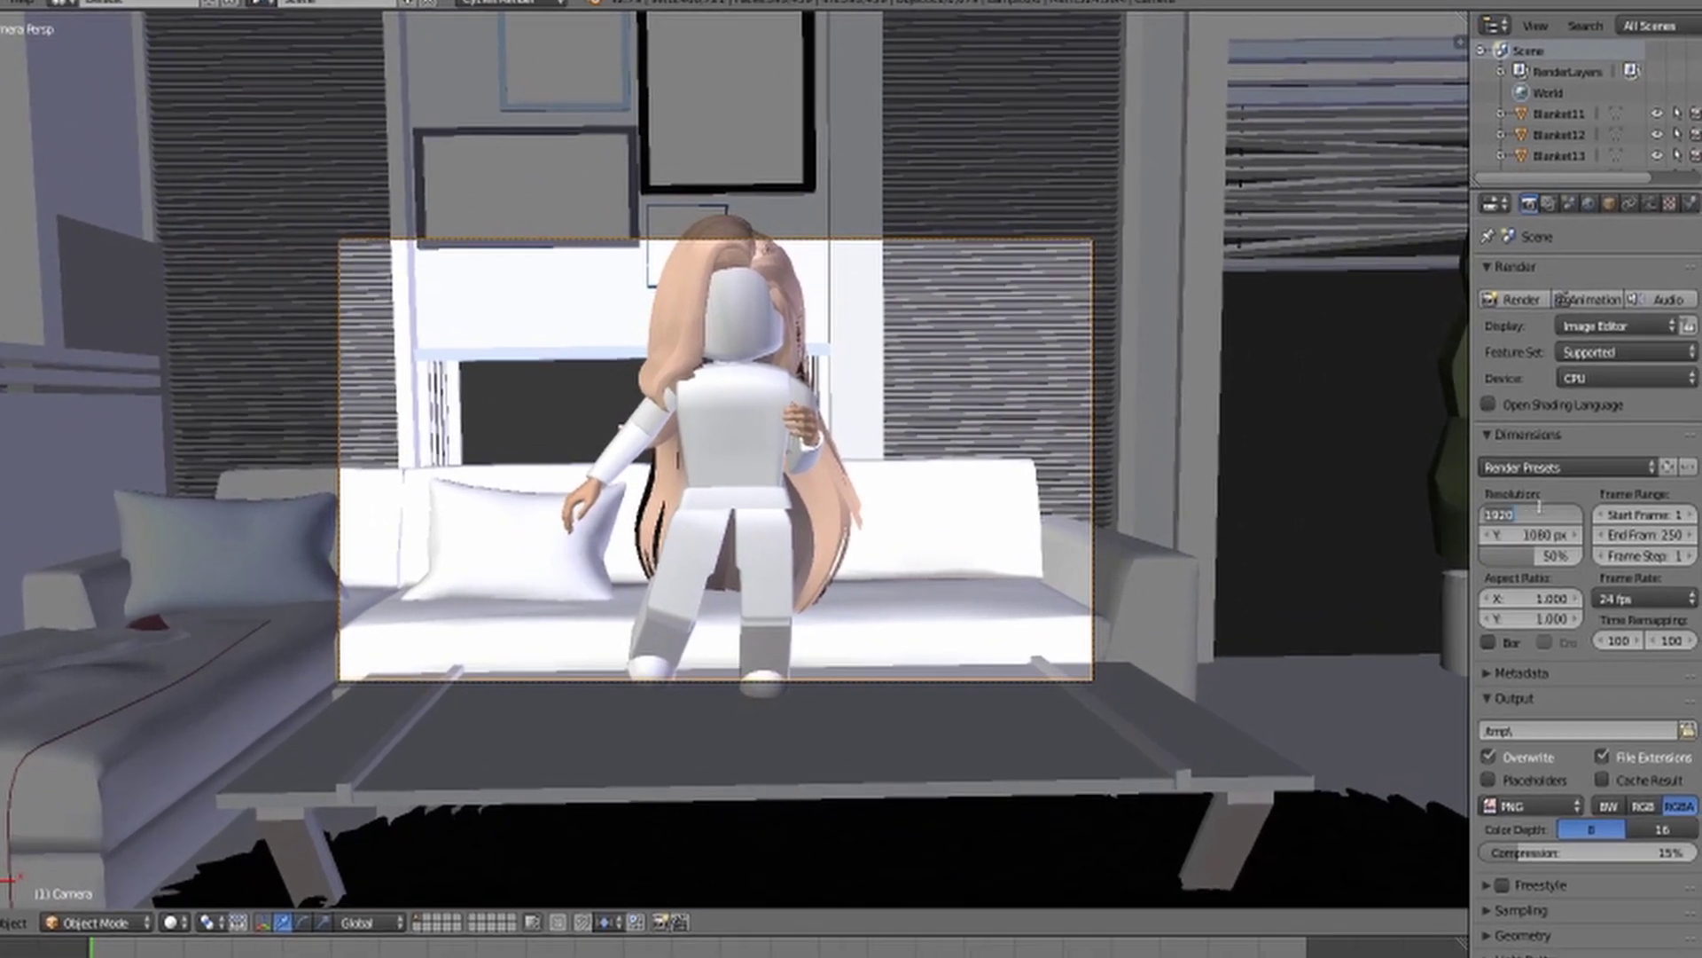
text(10000)
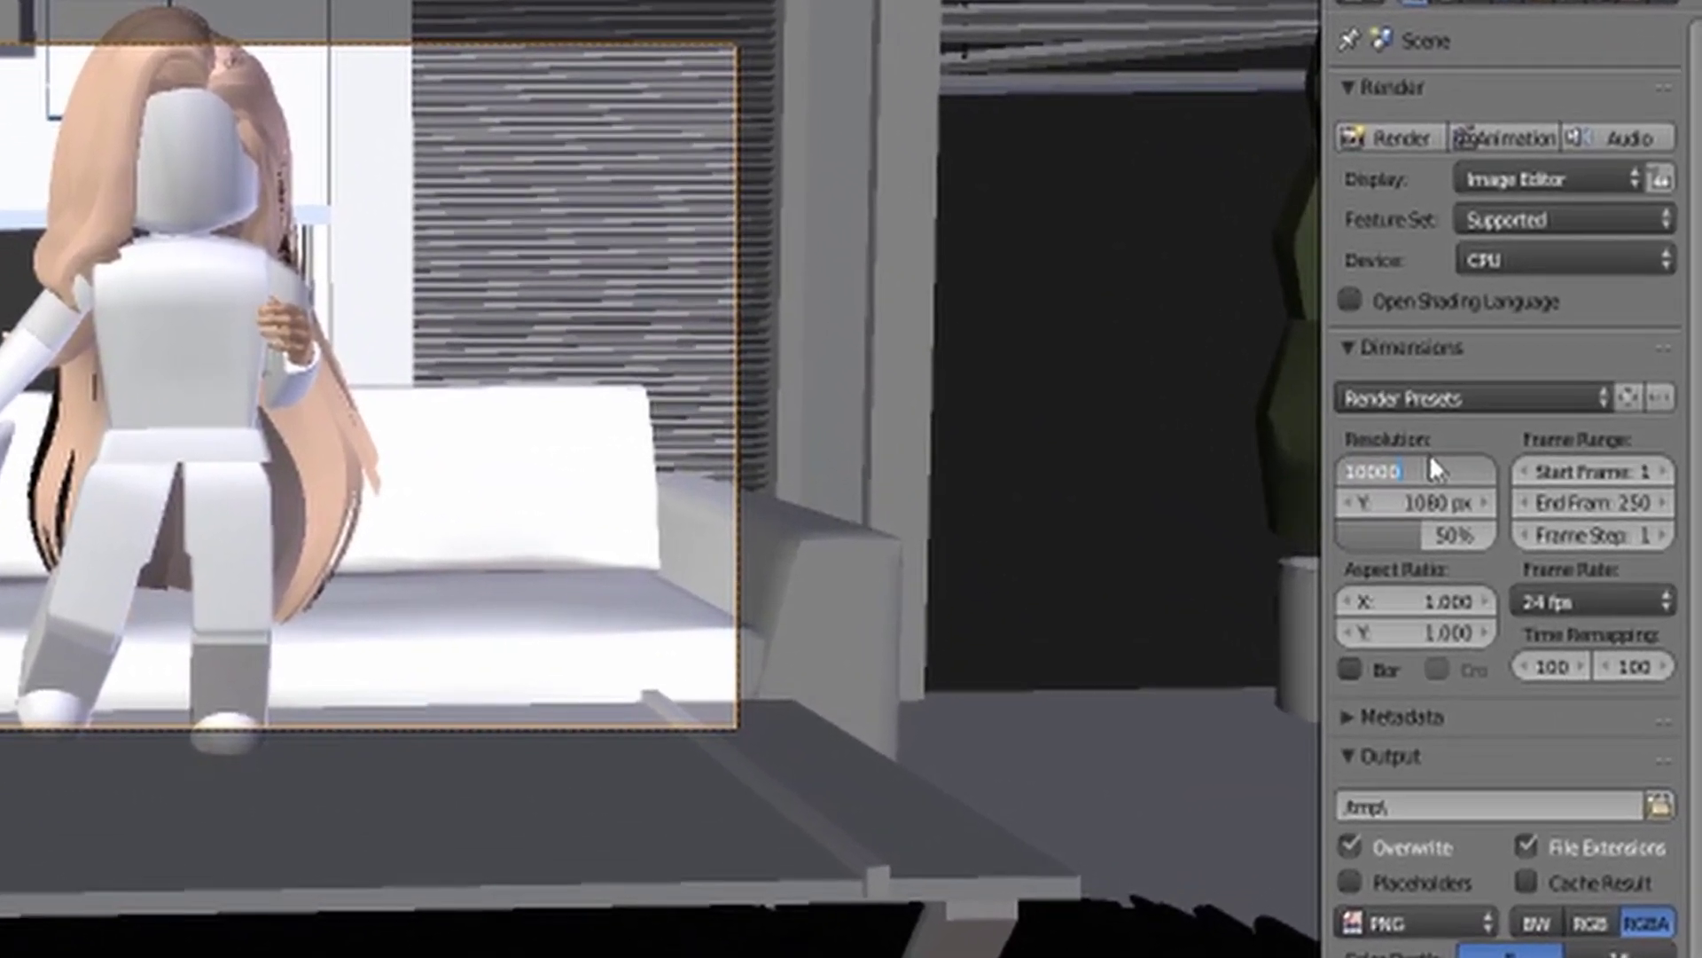
key(Return)
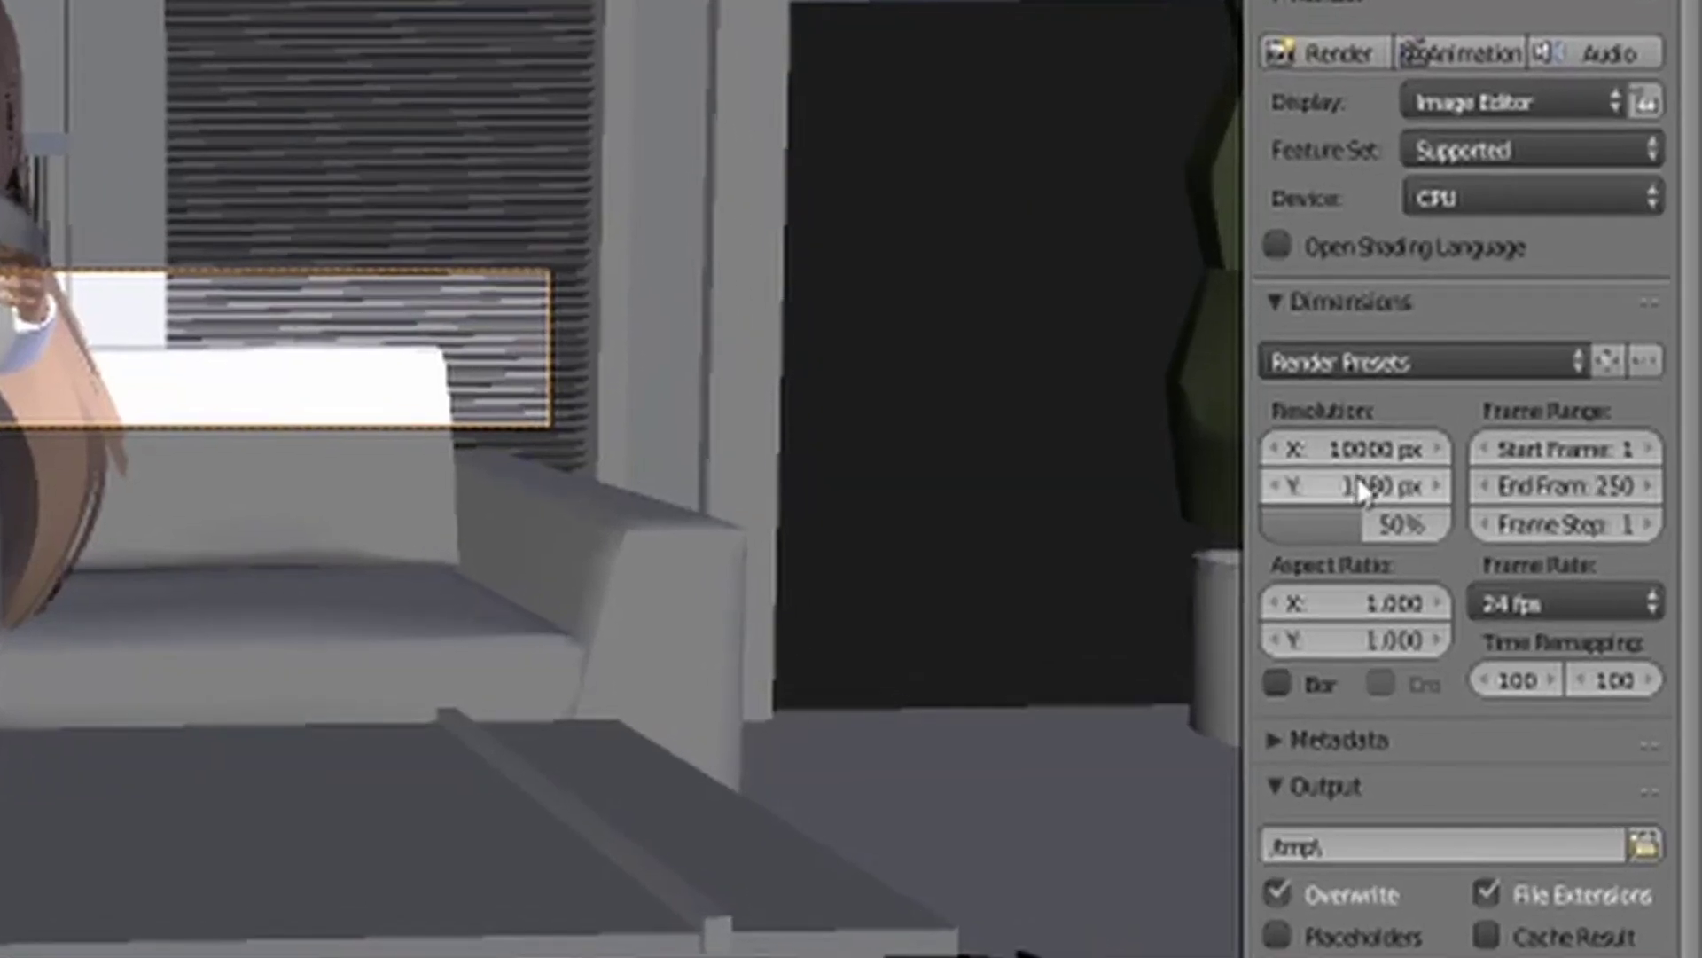
click(1384, 493)
text(1000)
text(0)
key(Return)
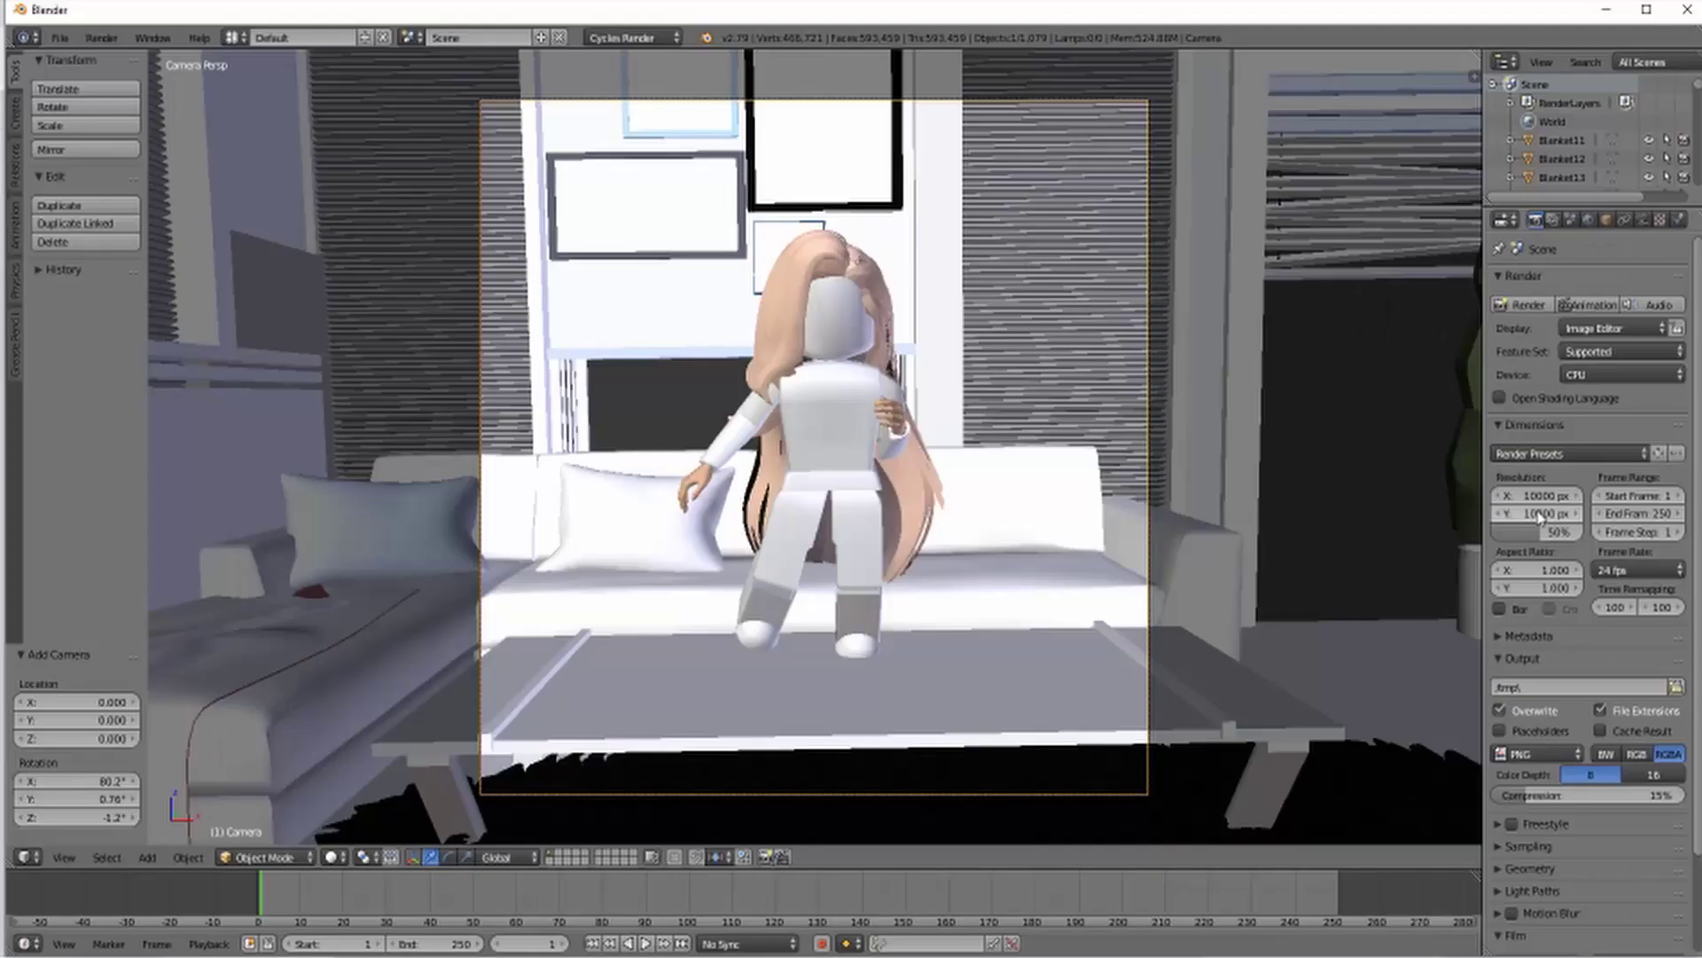
- Fly the camera closer so that the full avatar fills most of the square frame
key(shift+f)
key(w)
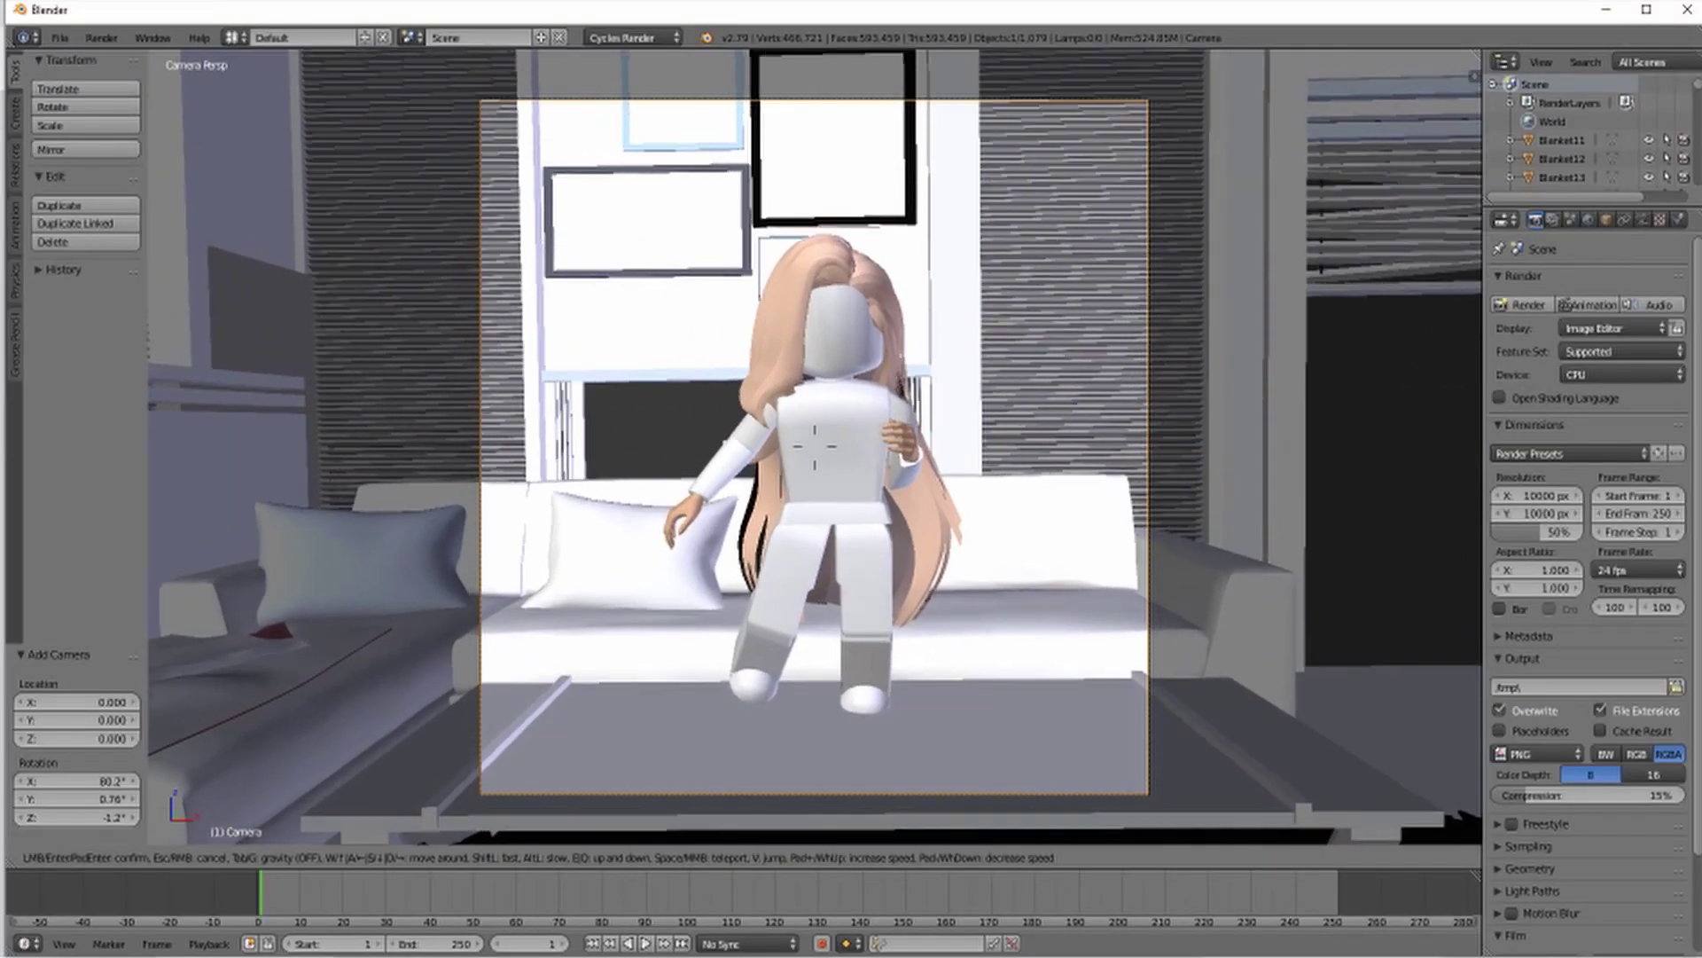
key(a)
key(w)
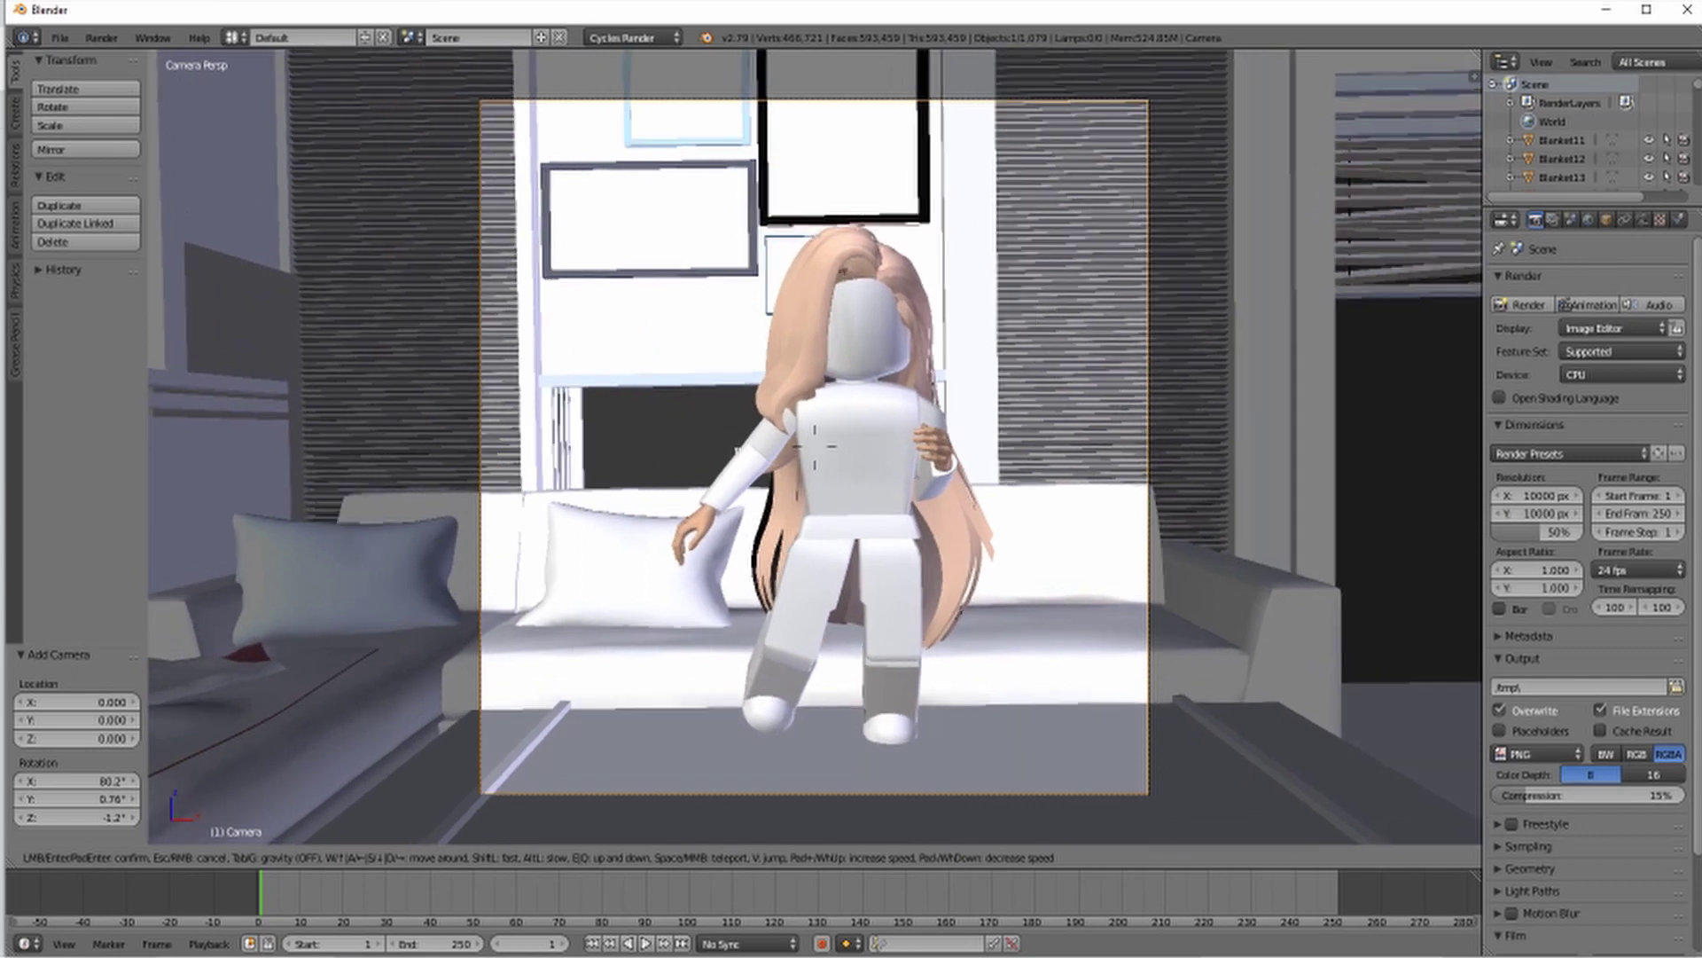
click(814, 446)
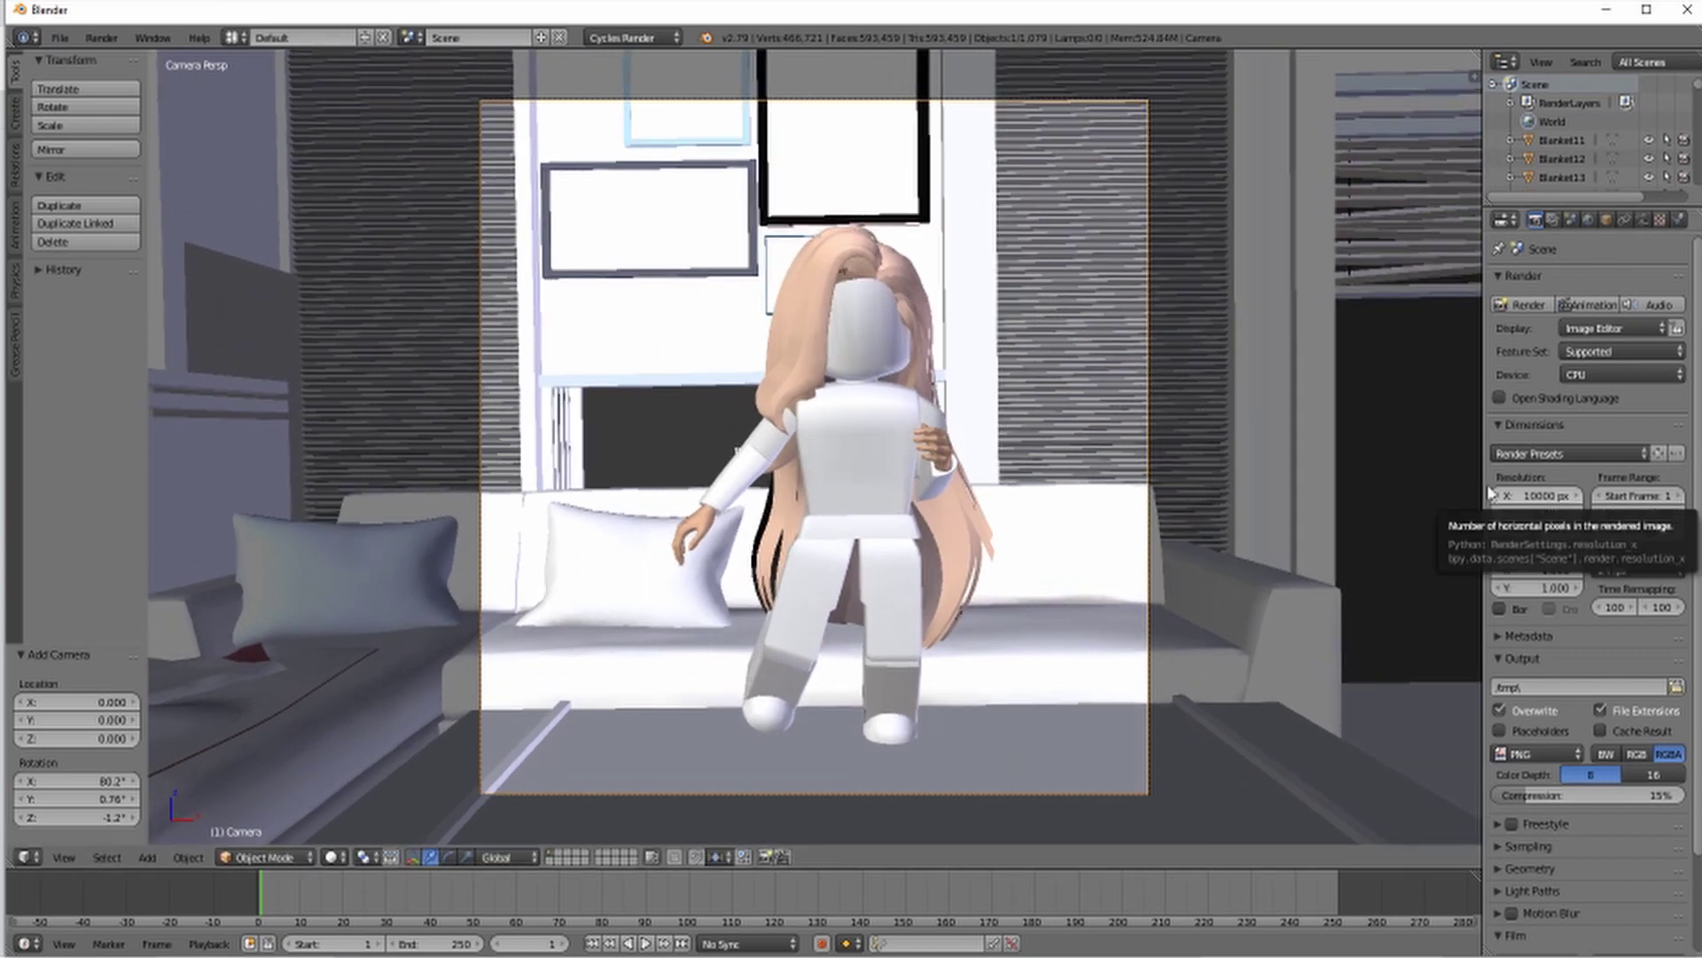
key(shift+f)
key(w)
key(w)
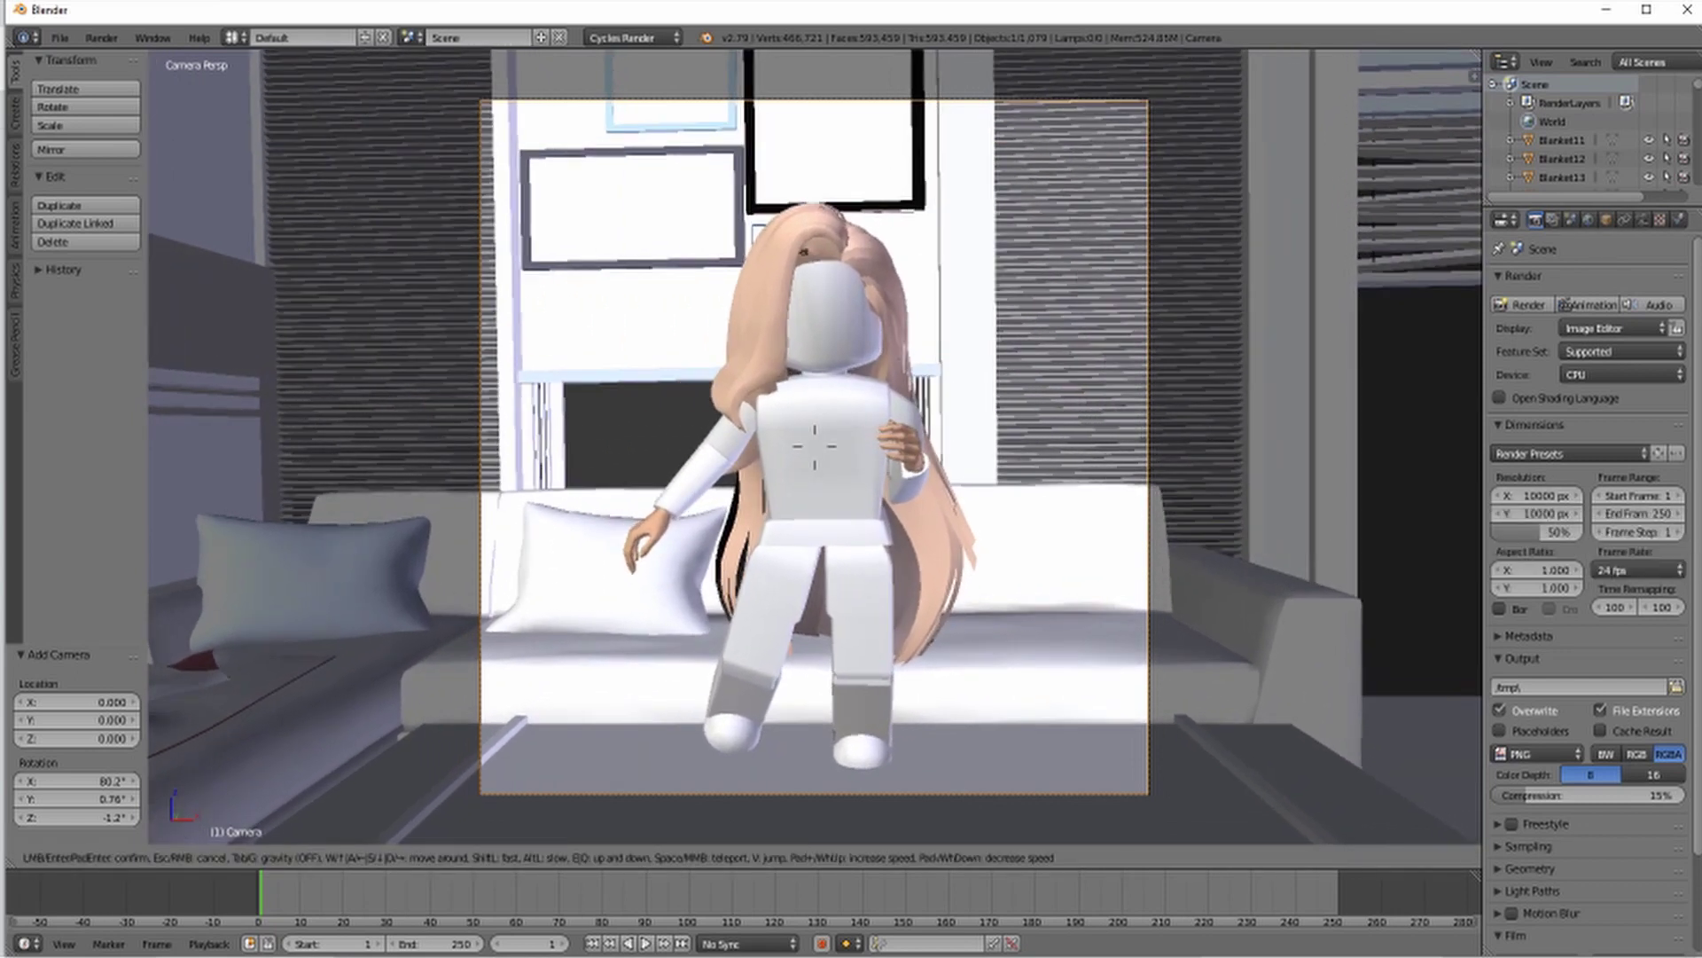
key(a)
key(w)
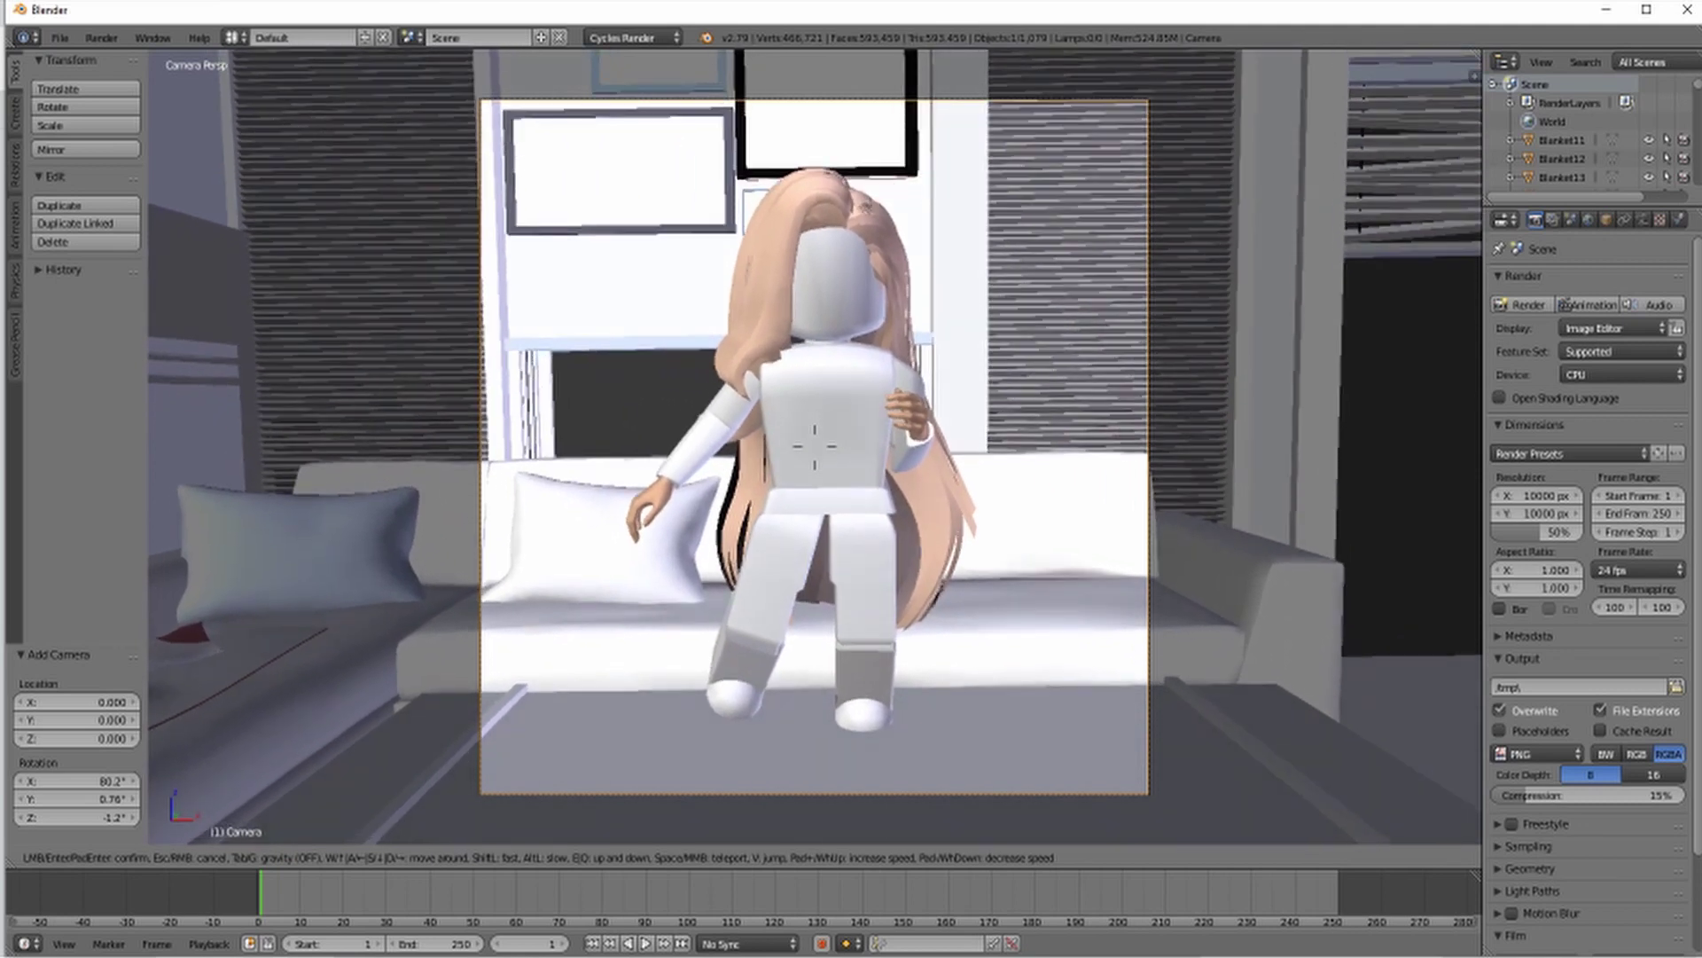
key(Return)
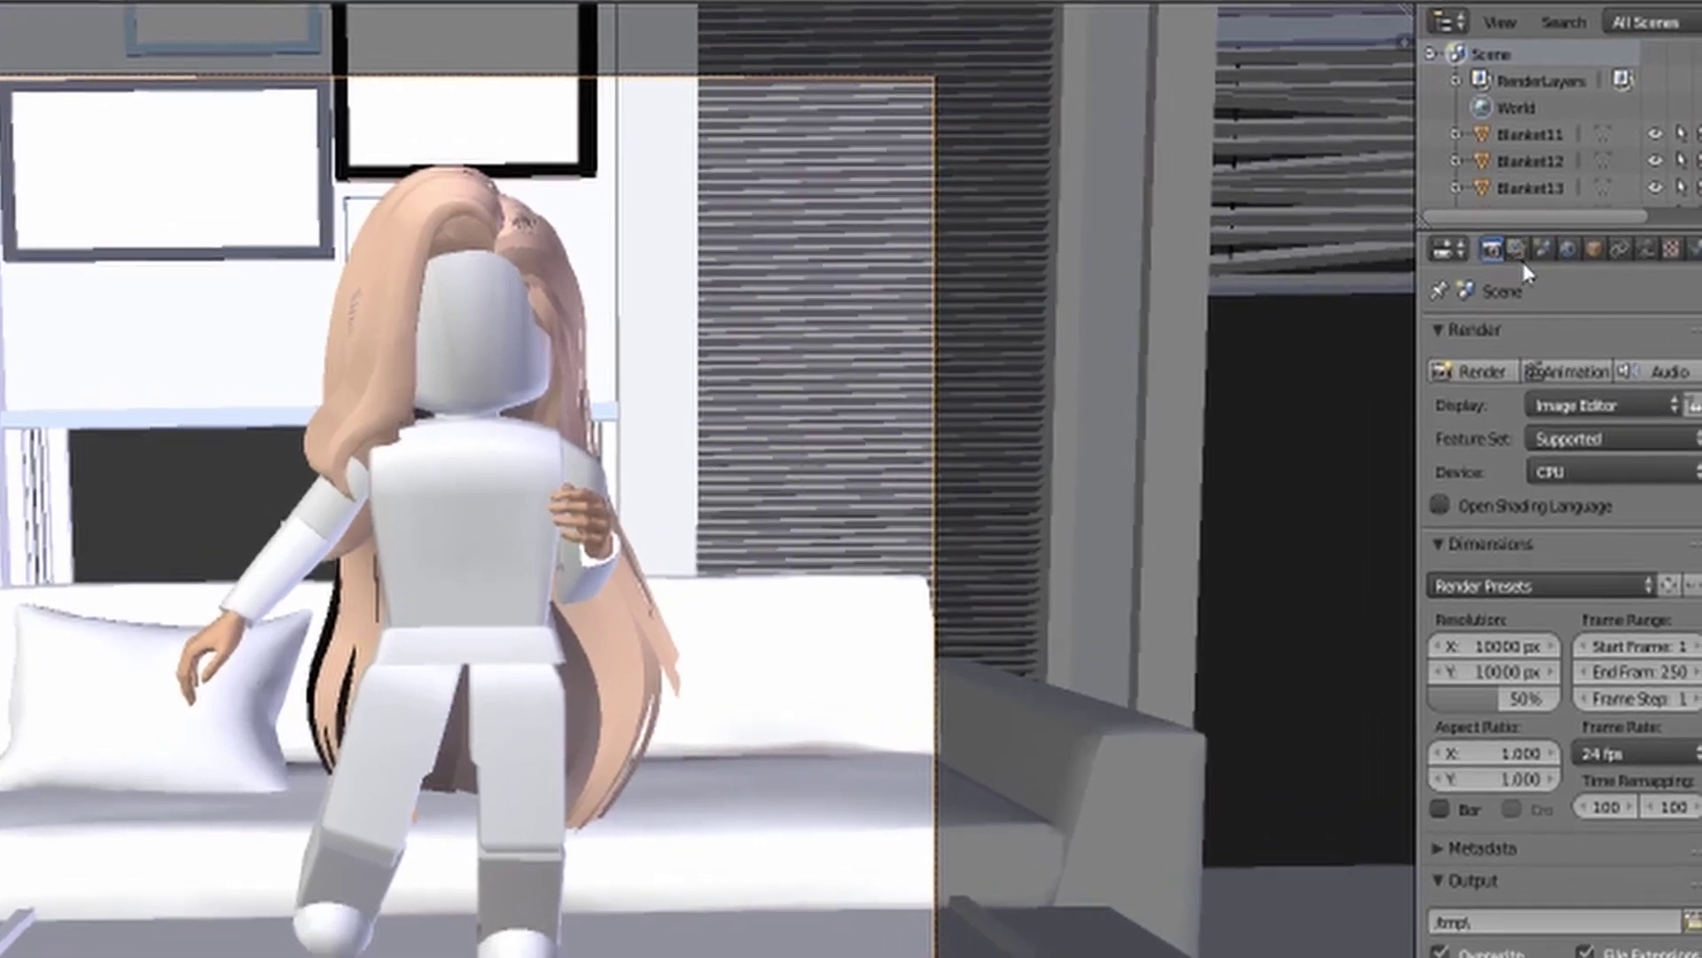
- Enable denoising for the render layer with radius 2, strength 1.00 and feature strength 1.00
click(1553, 222)
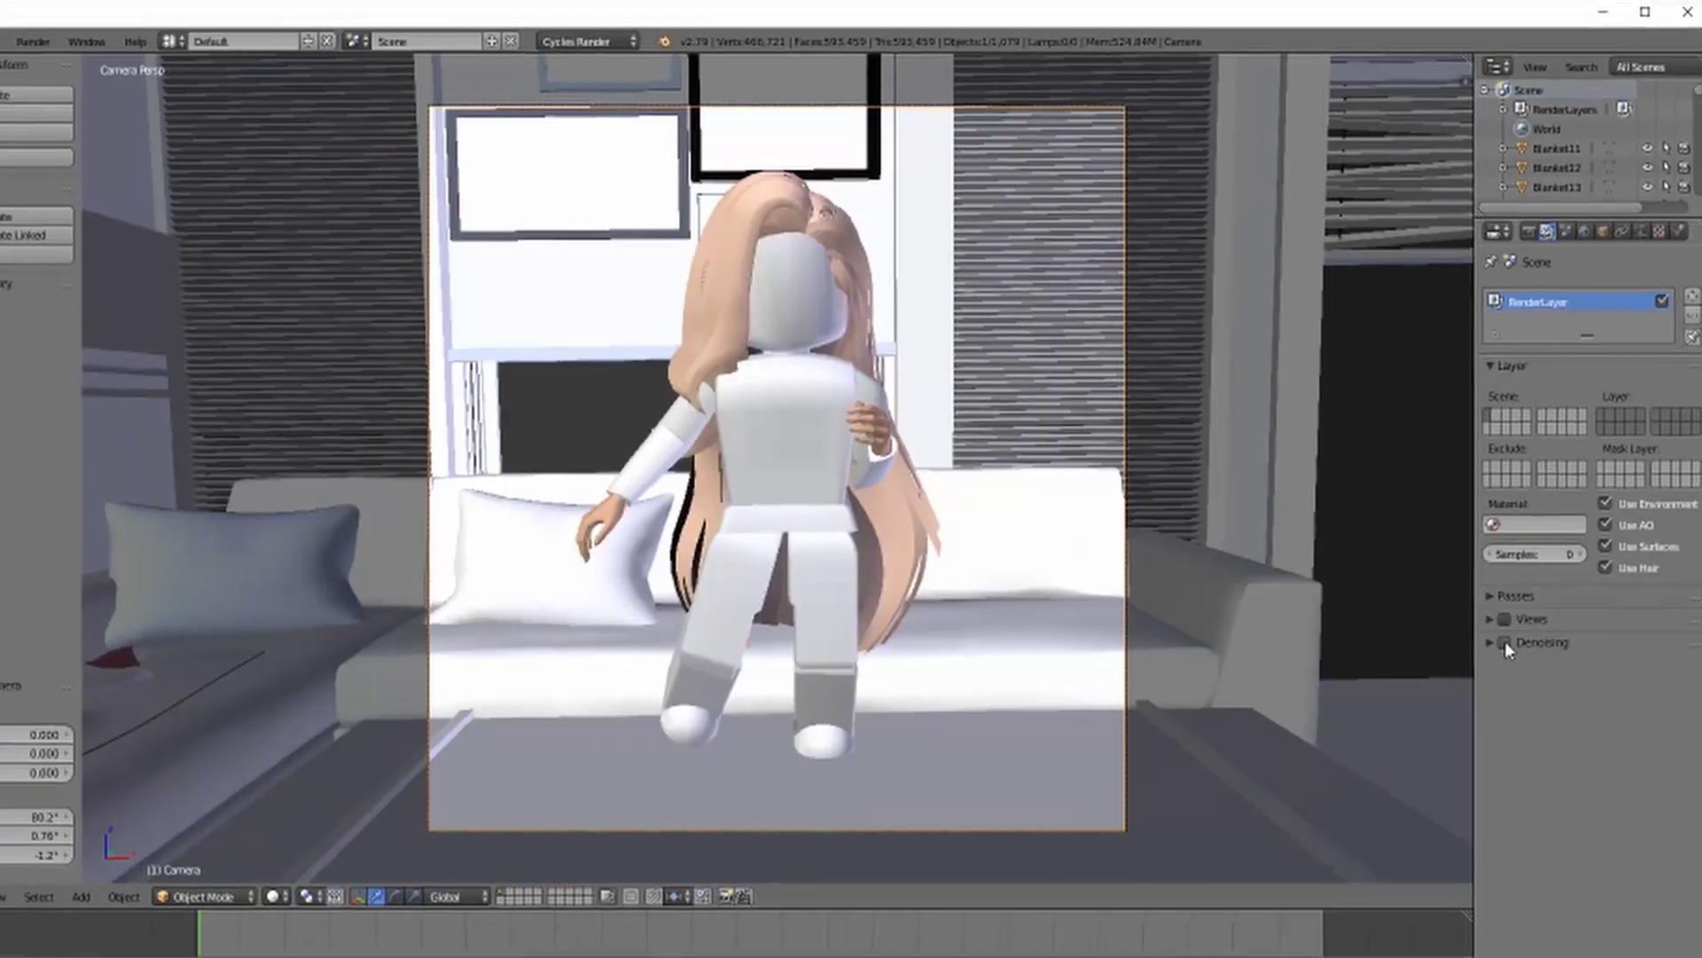
click(1398, 922)
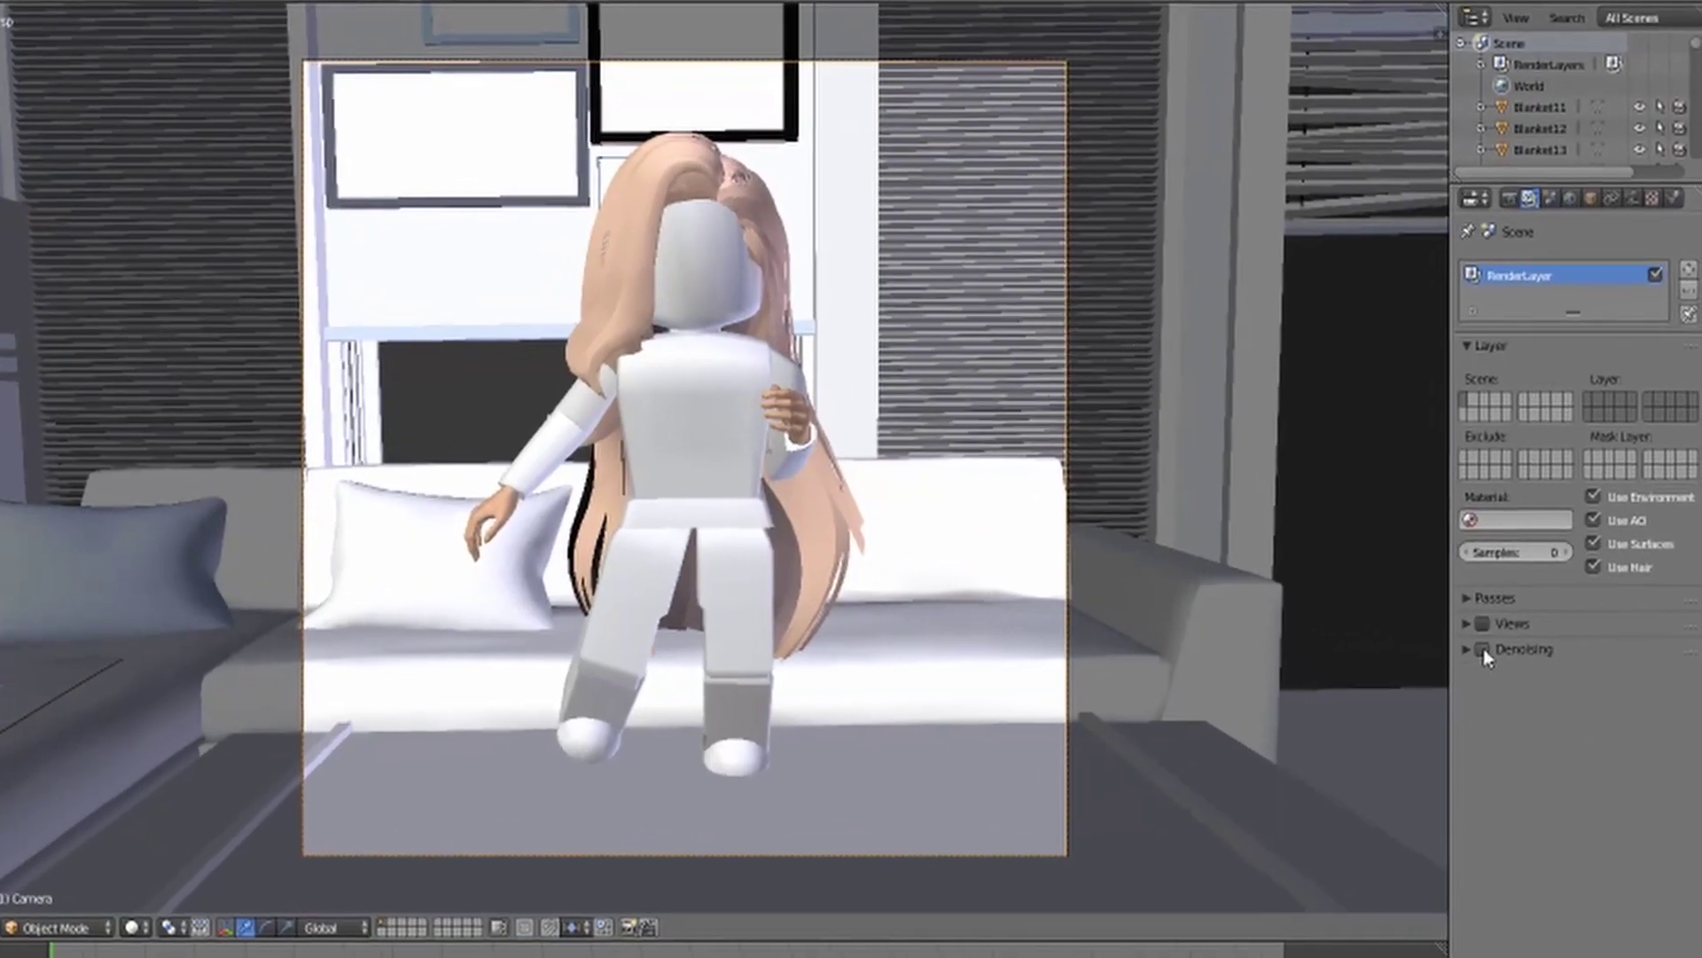
click(1438, 657)
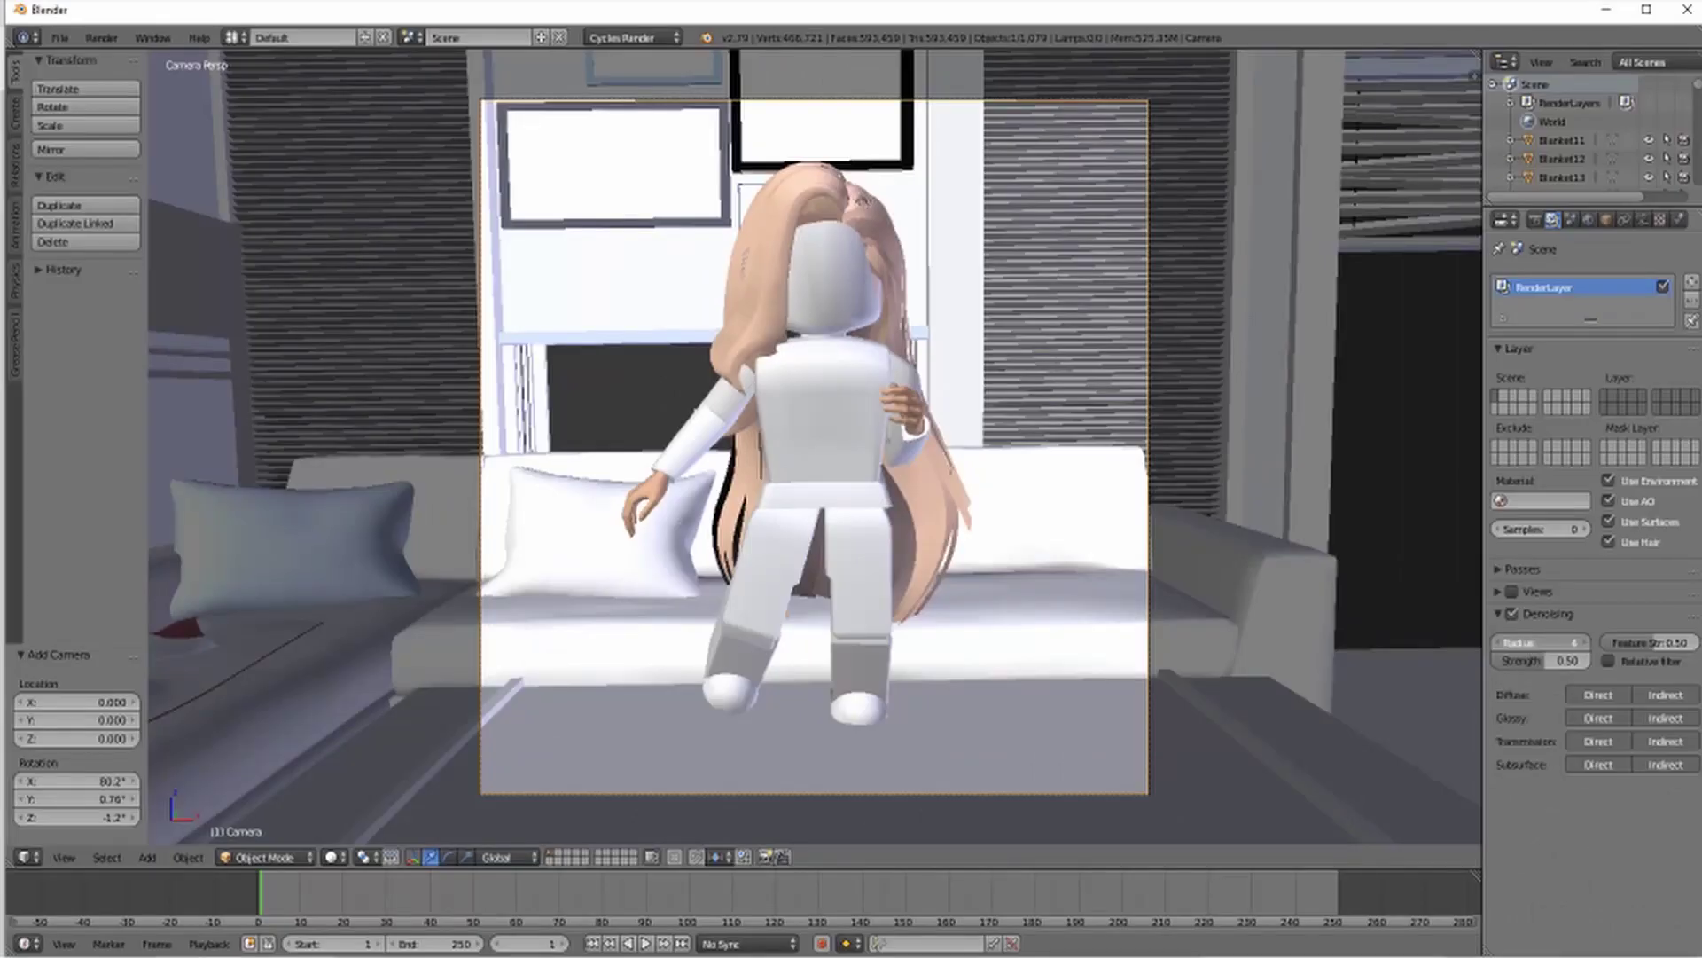
drag(1651, 643, 1697, 642)
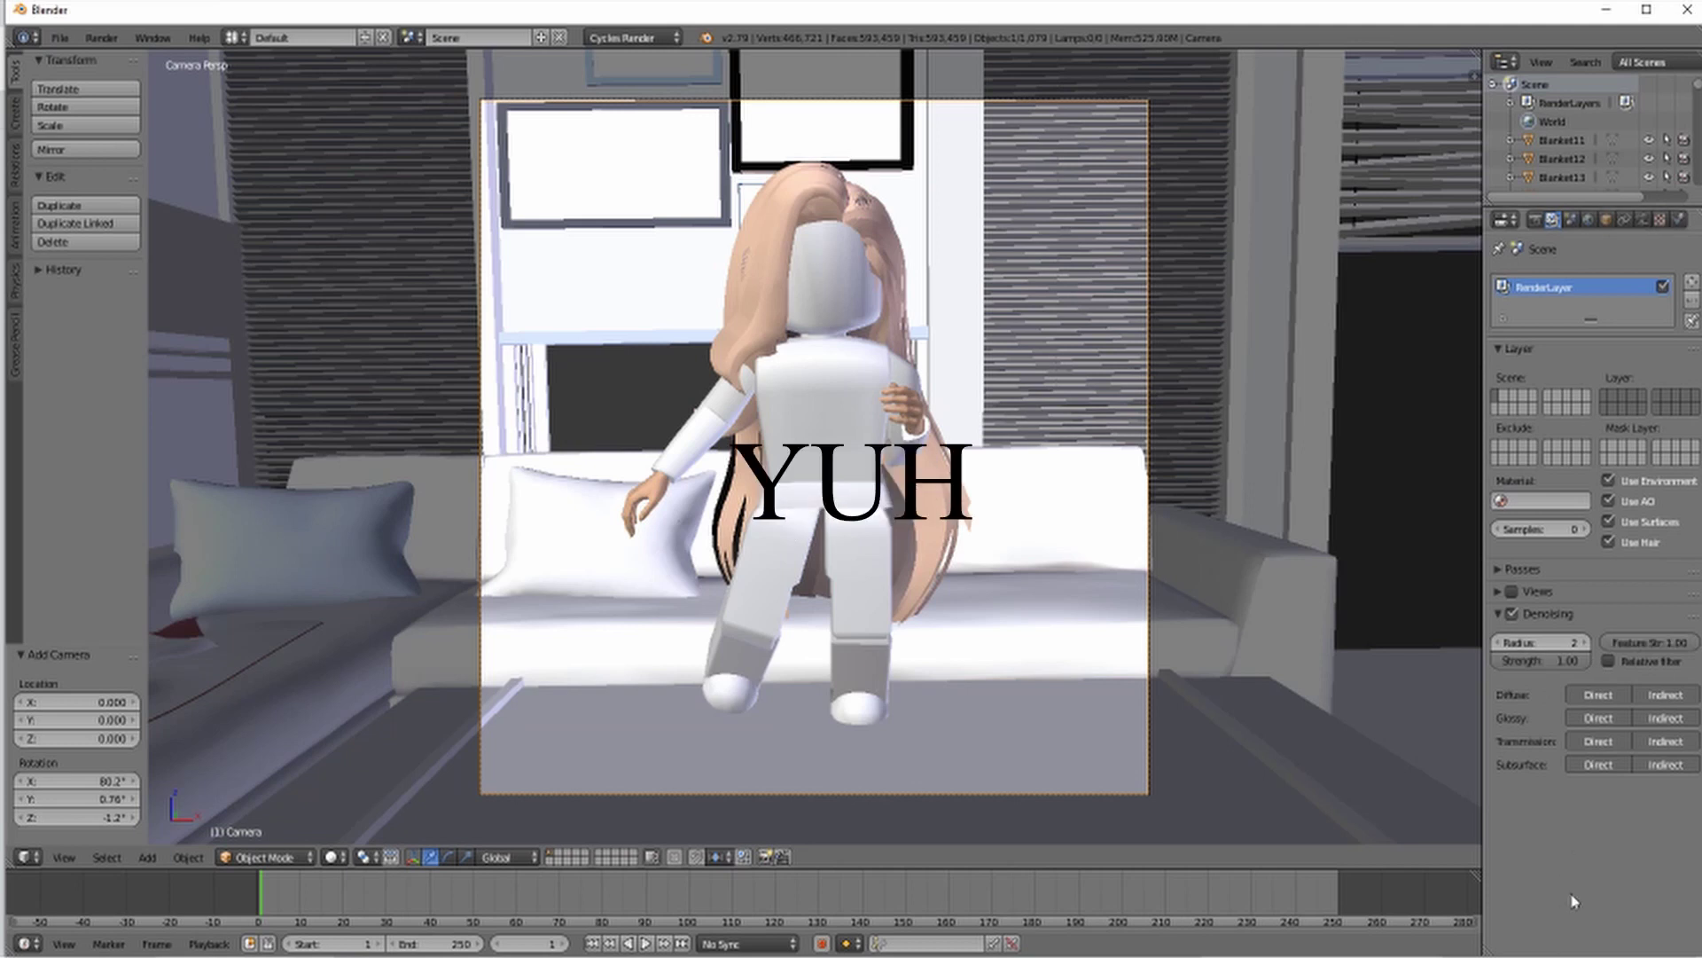
- Show the render settings again and leave the camera view to see the room around the camera
click(1535, 219)
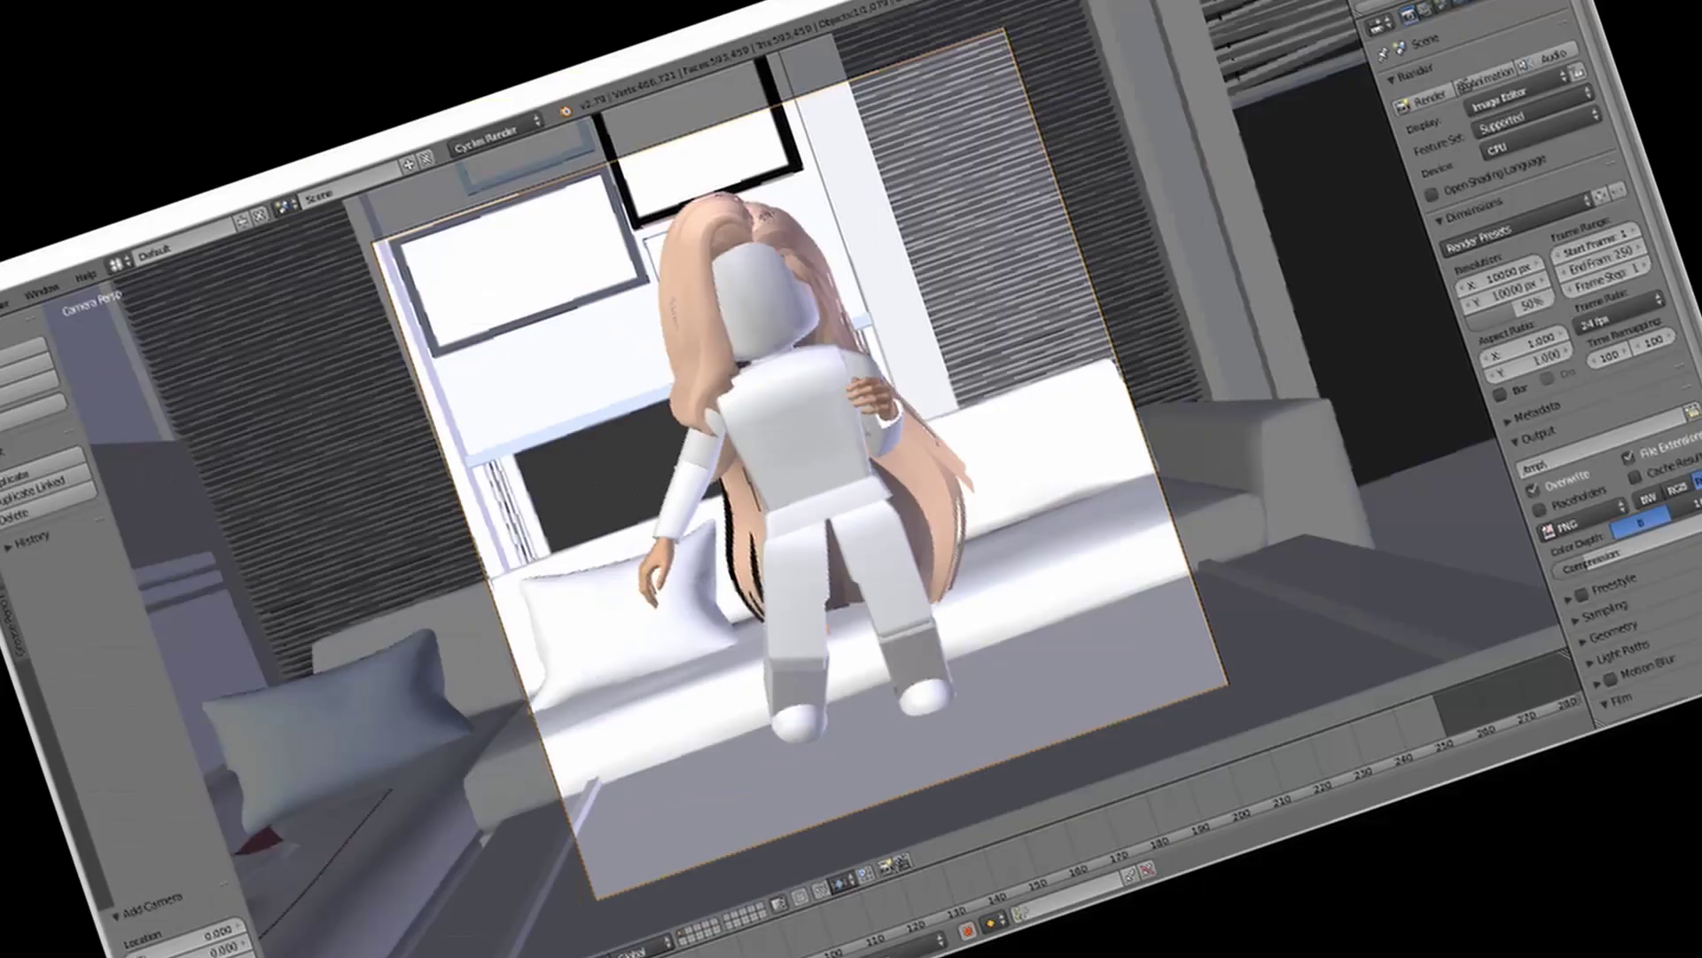
scroll(753, 550, up, 1)
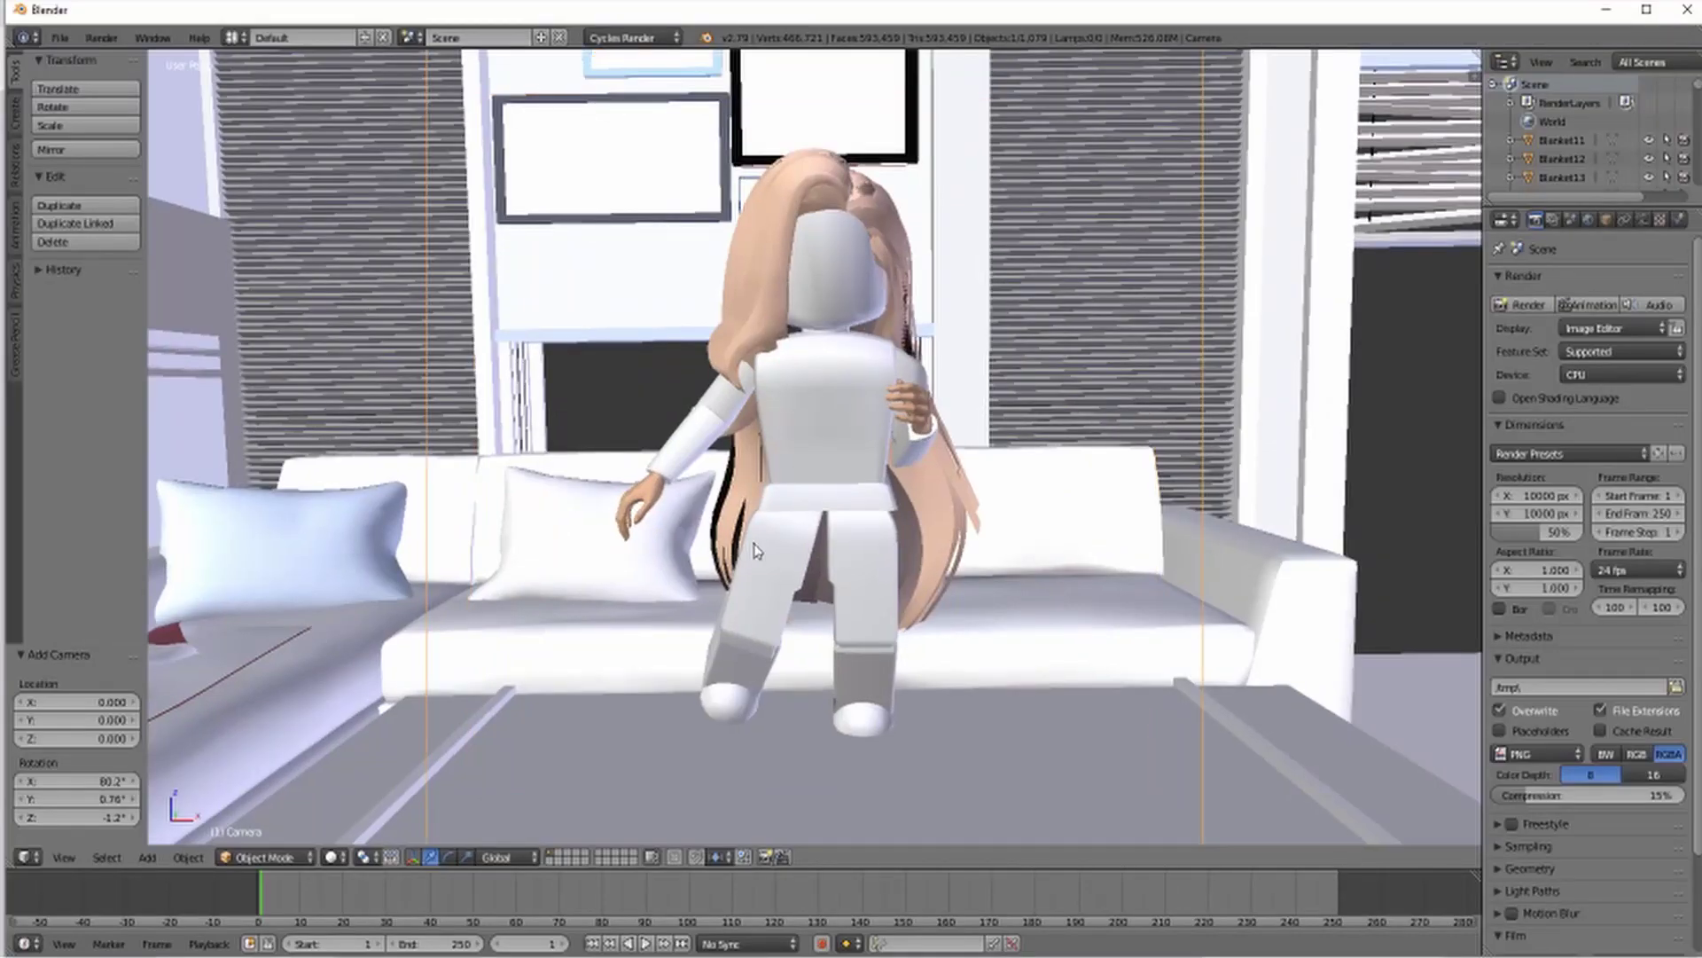
scroll(756, 550, down, 3)
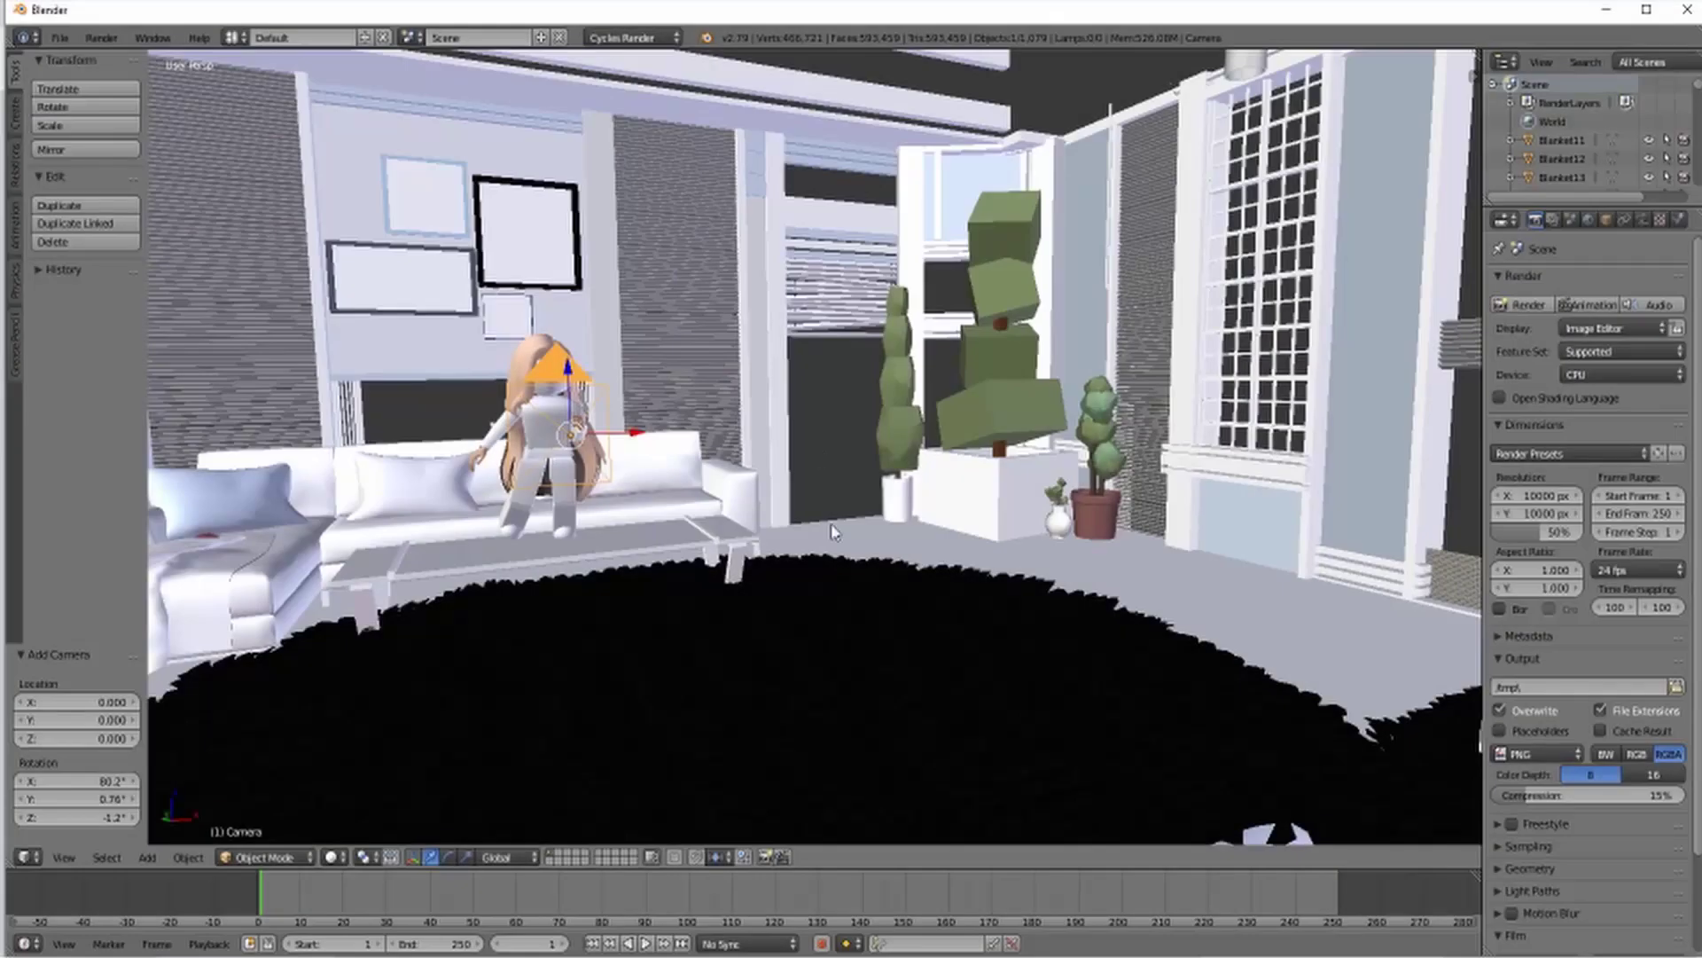
- Look through the camera and preview the scene in rendered viewport shading
click(64, 857)
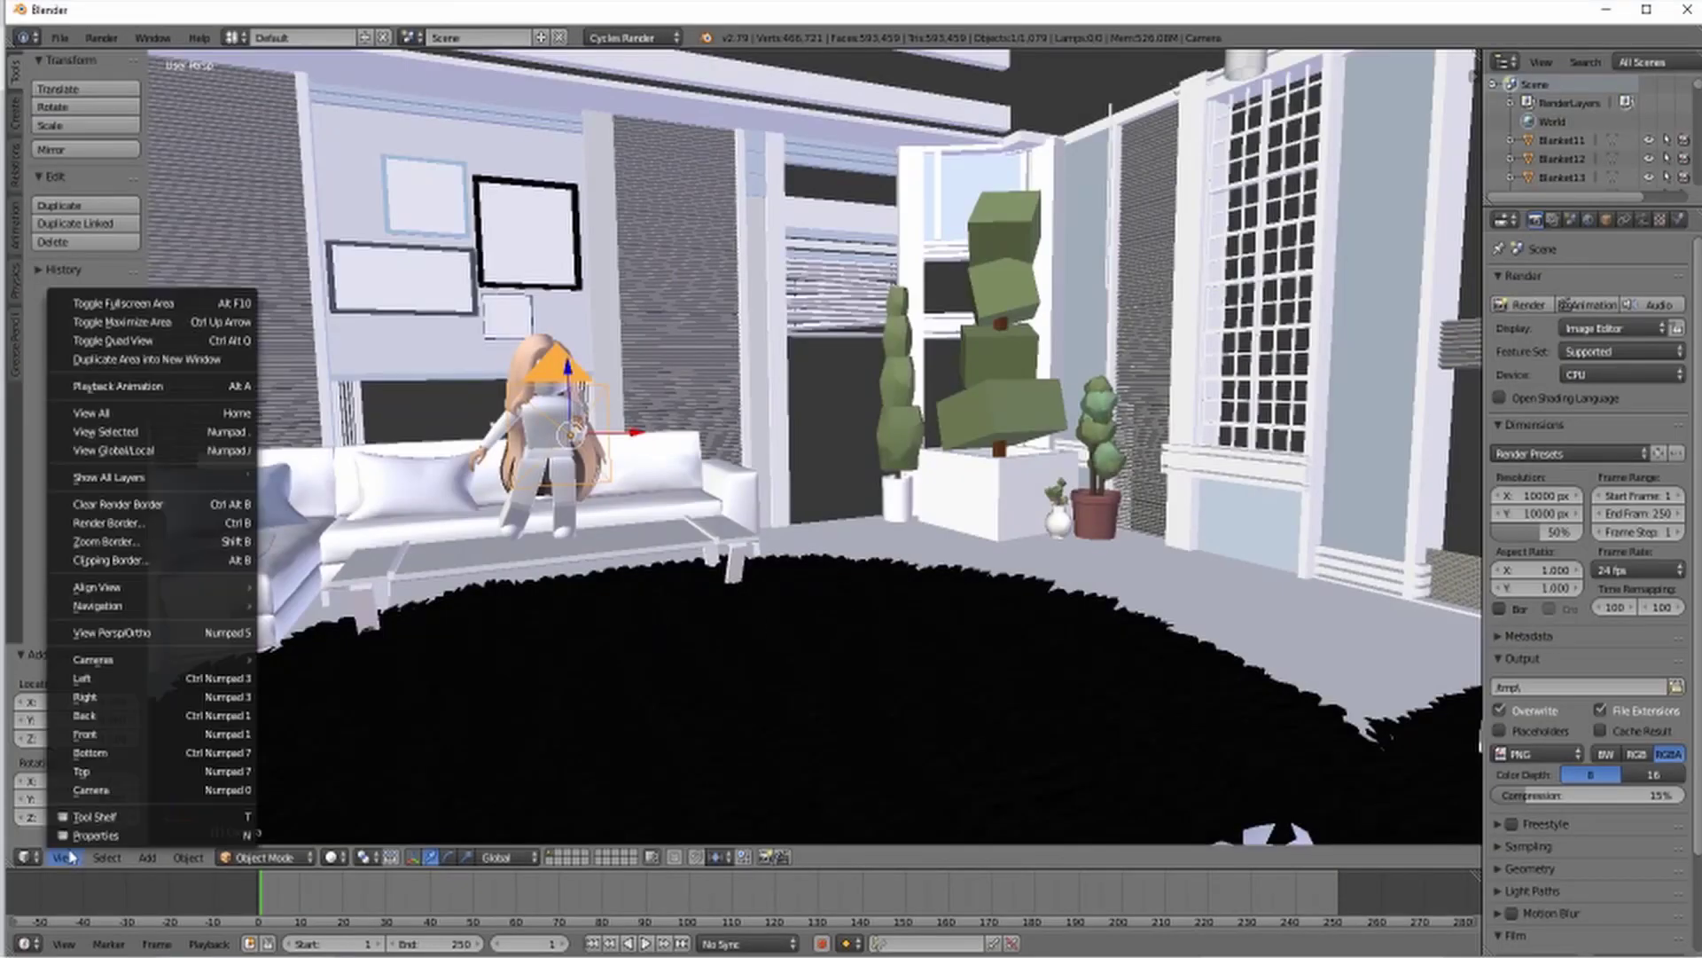
click(108, 796)
click(64, 857)
click(106, 811)
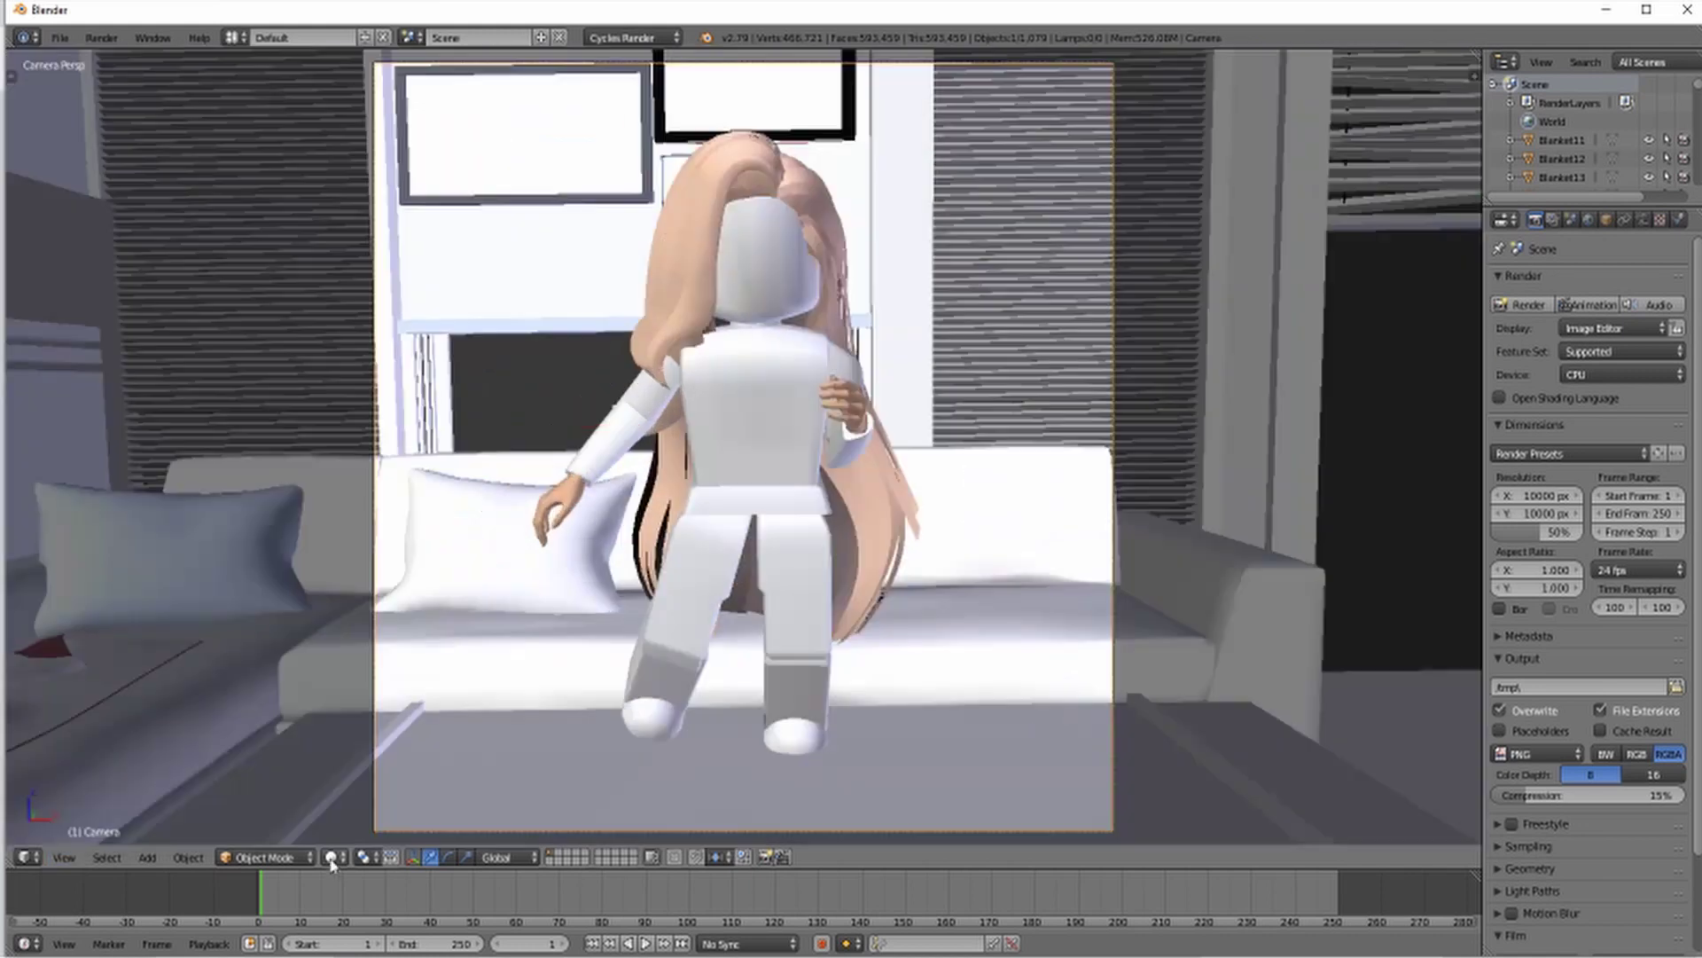
click(333, 857)
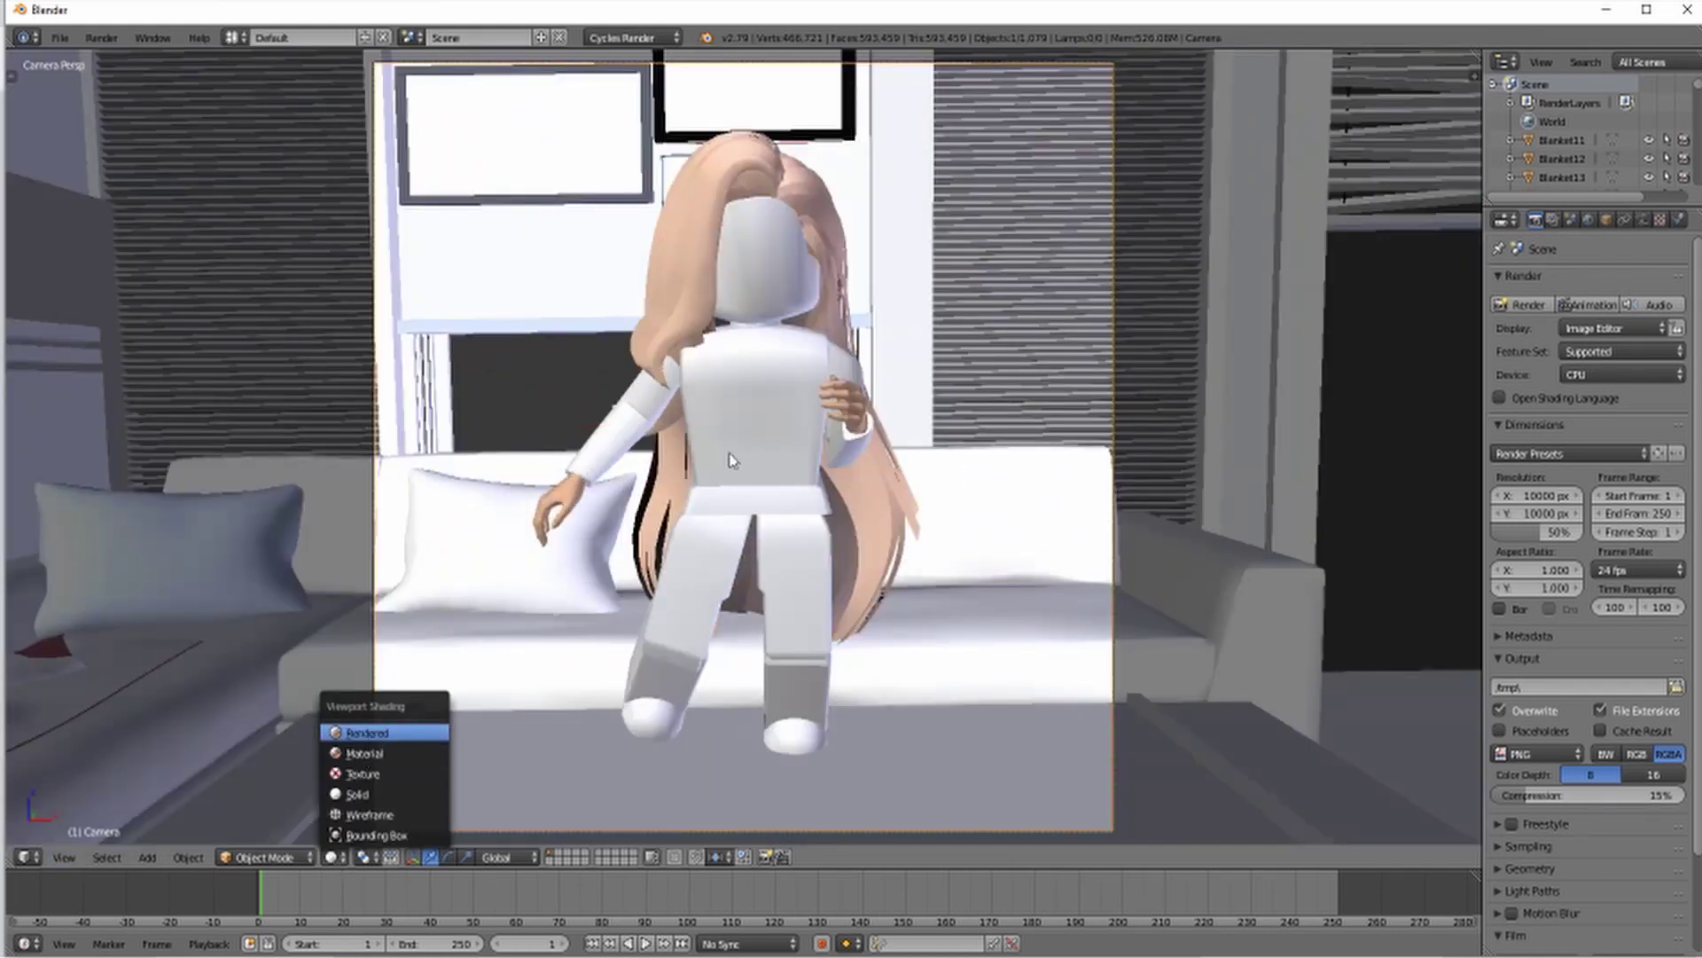
key(Return)
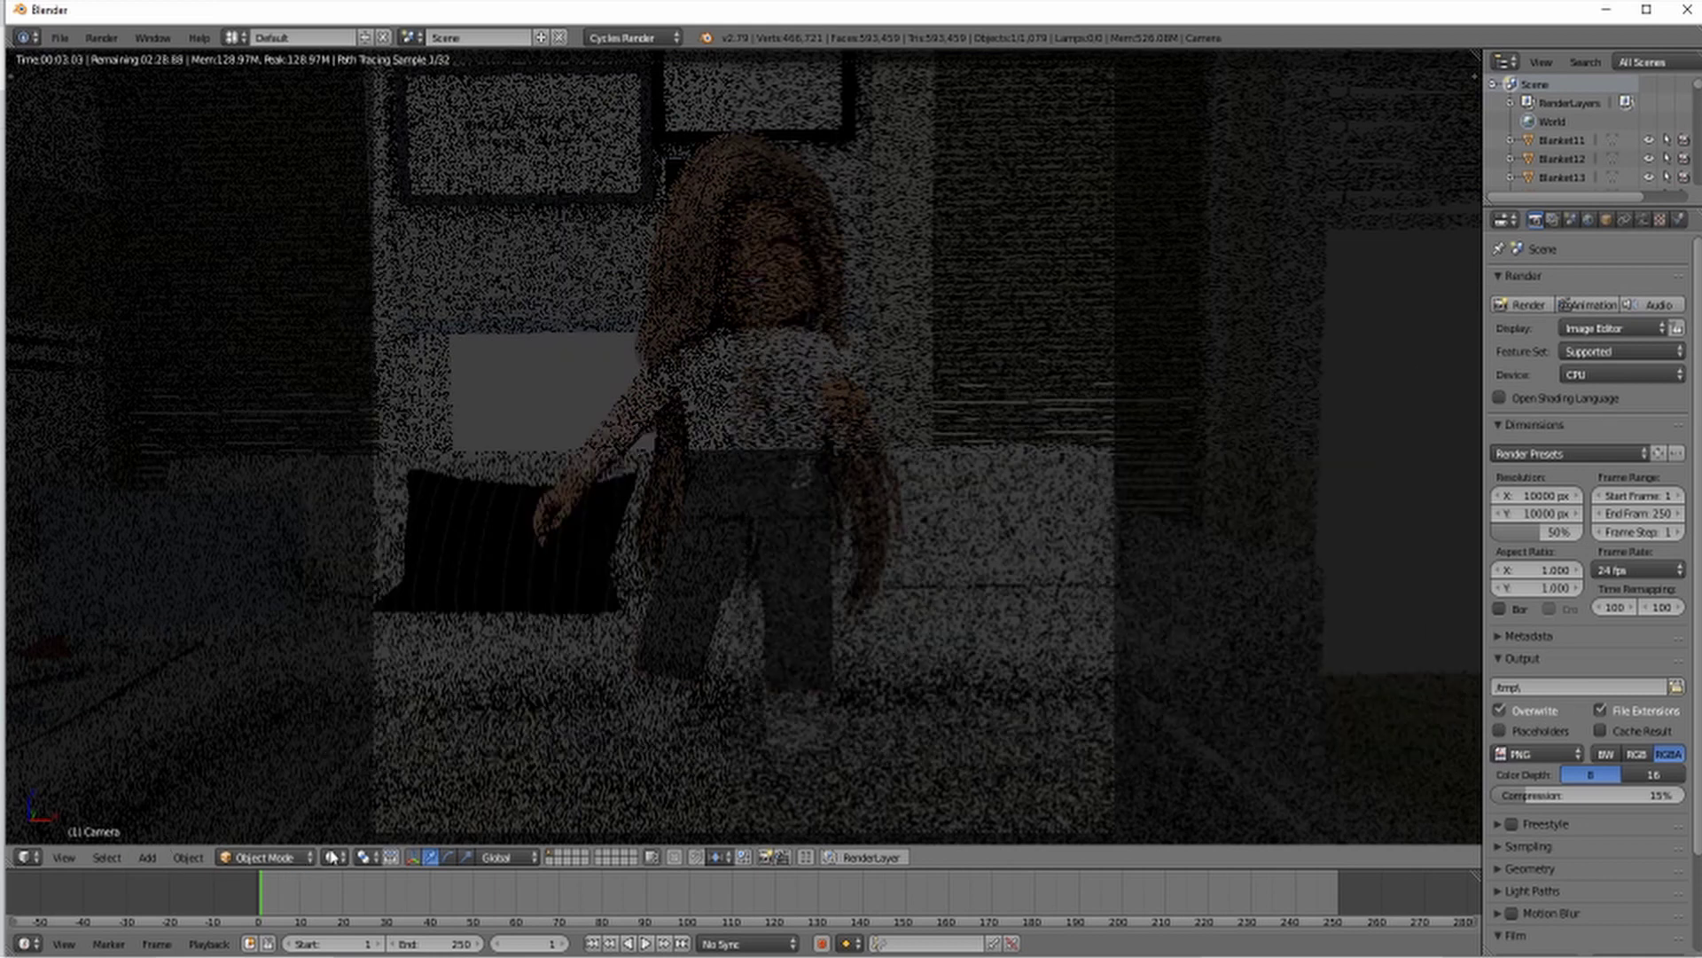
- Switch the viewport shading to Texture so the avatar and room show their textures
click(333, 857)
click(350, 798)
click(334, 856)
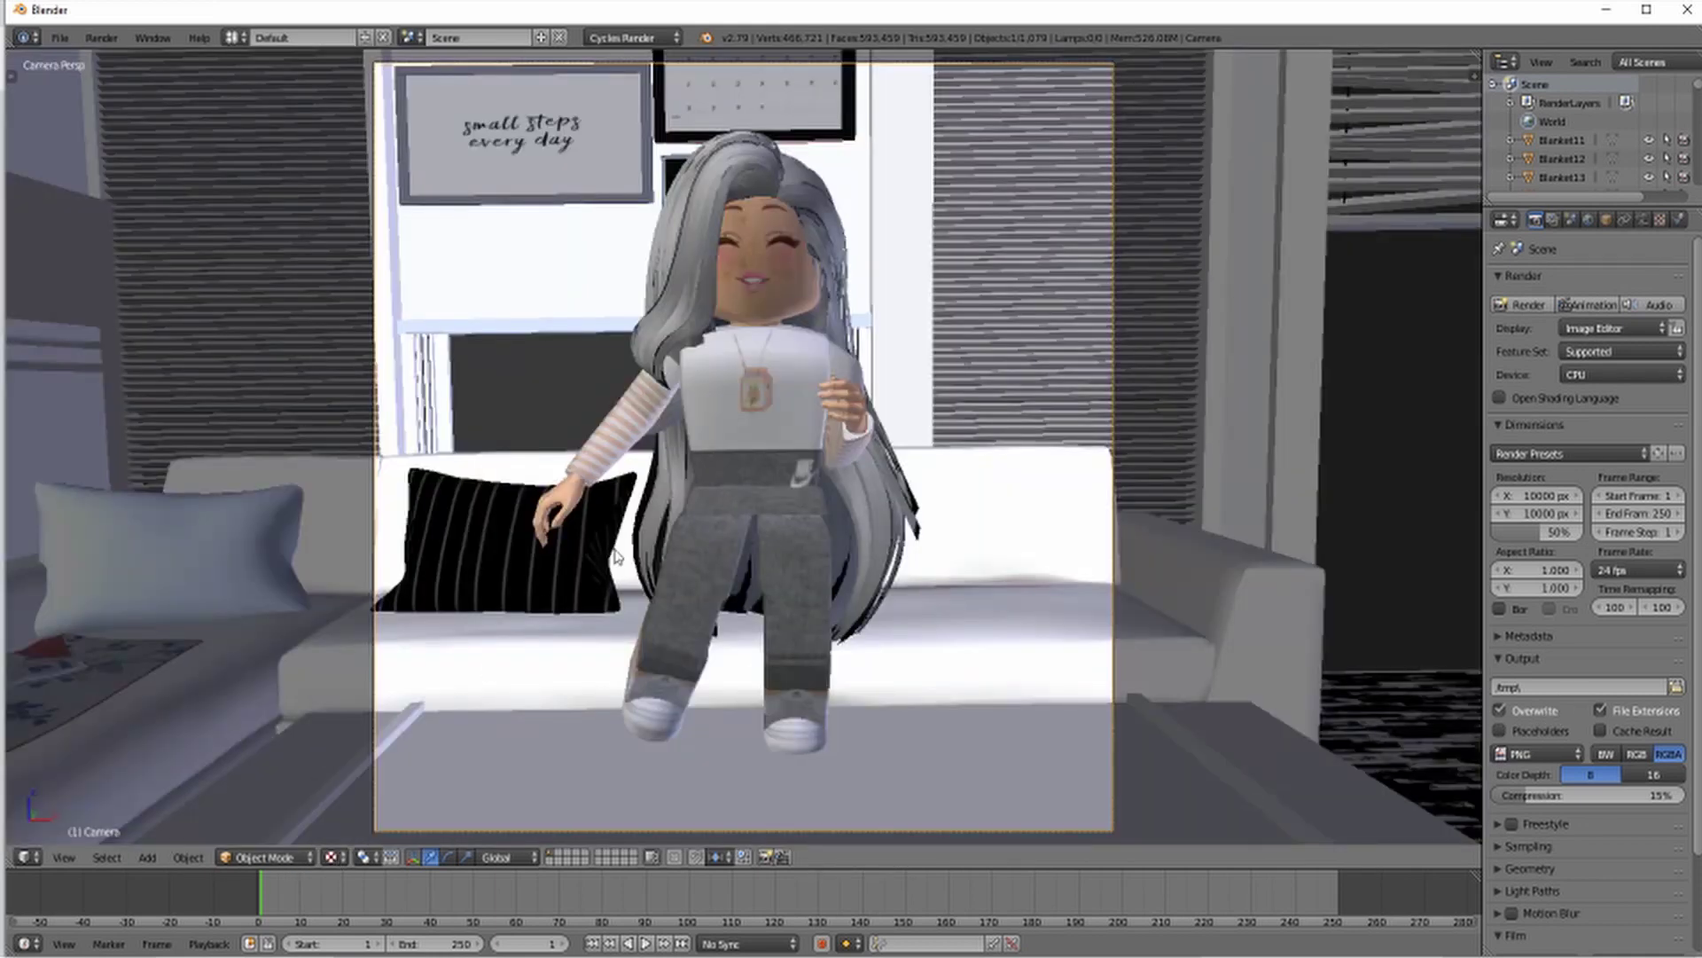
- Add a Sun lamp and raise it vertically, high above the room
middle_drag(618, 556, 736, 473)
key(shift+a)
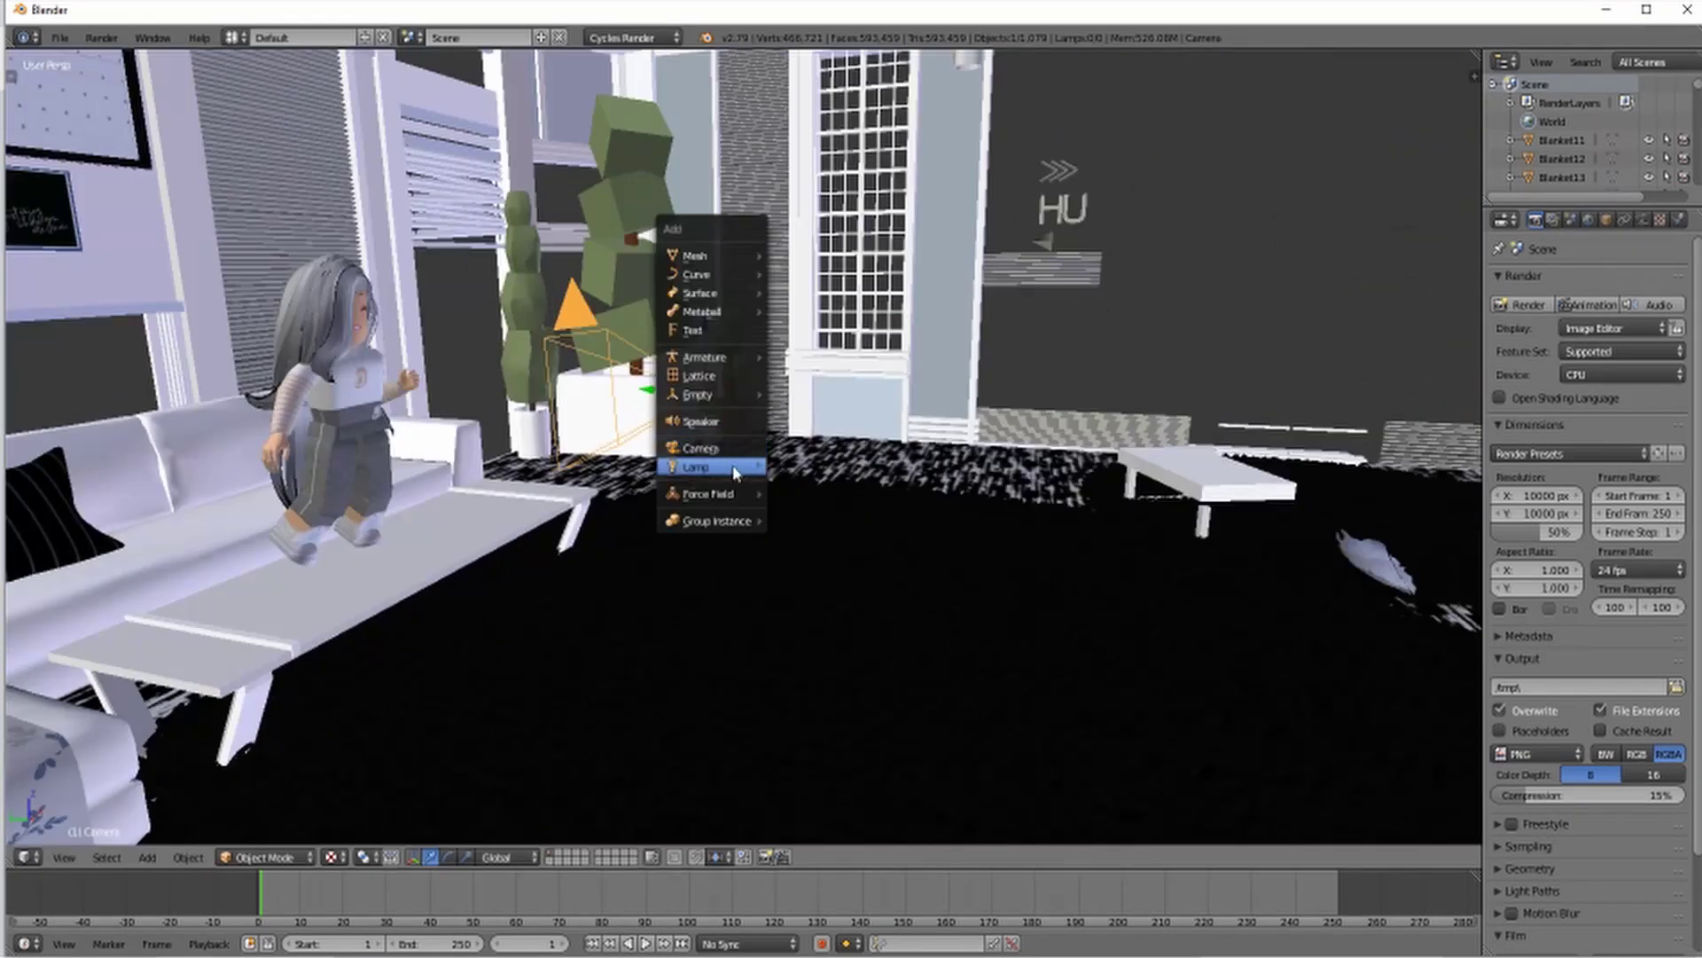
mouse_move(736, 473)
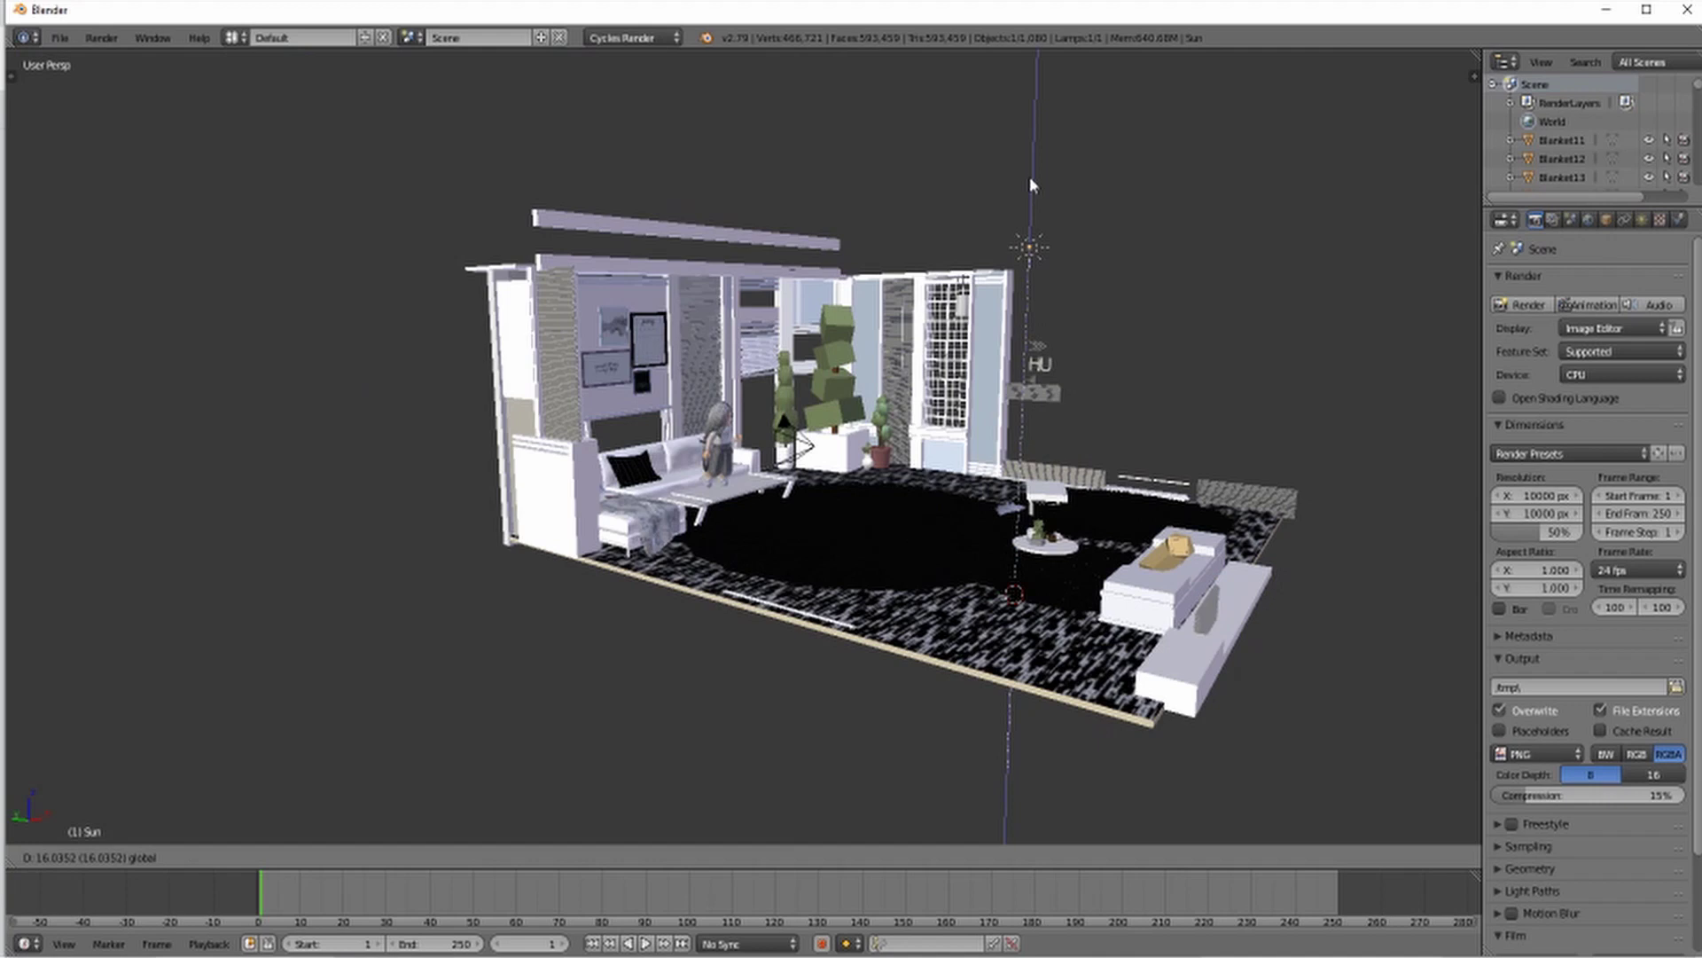
drag(1030, 178, 1032, 112)
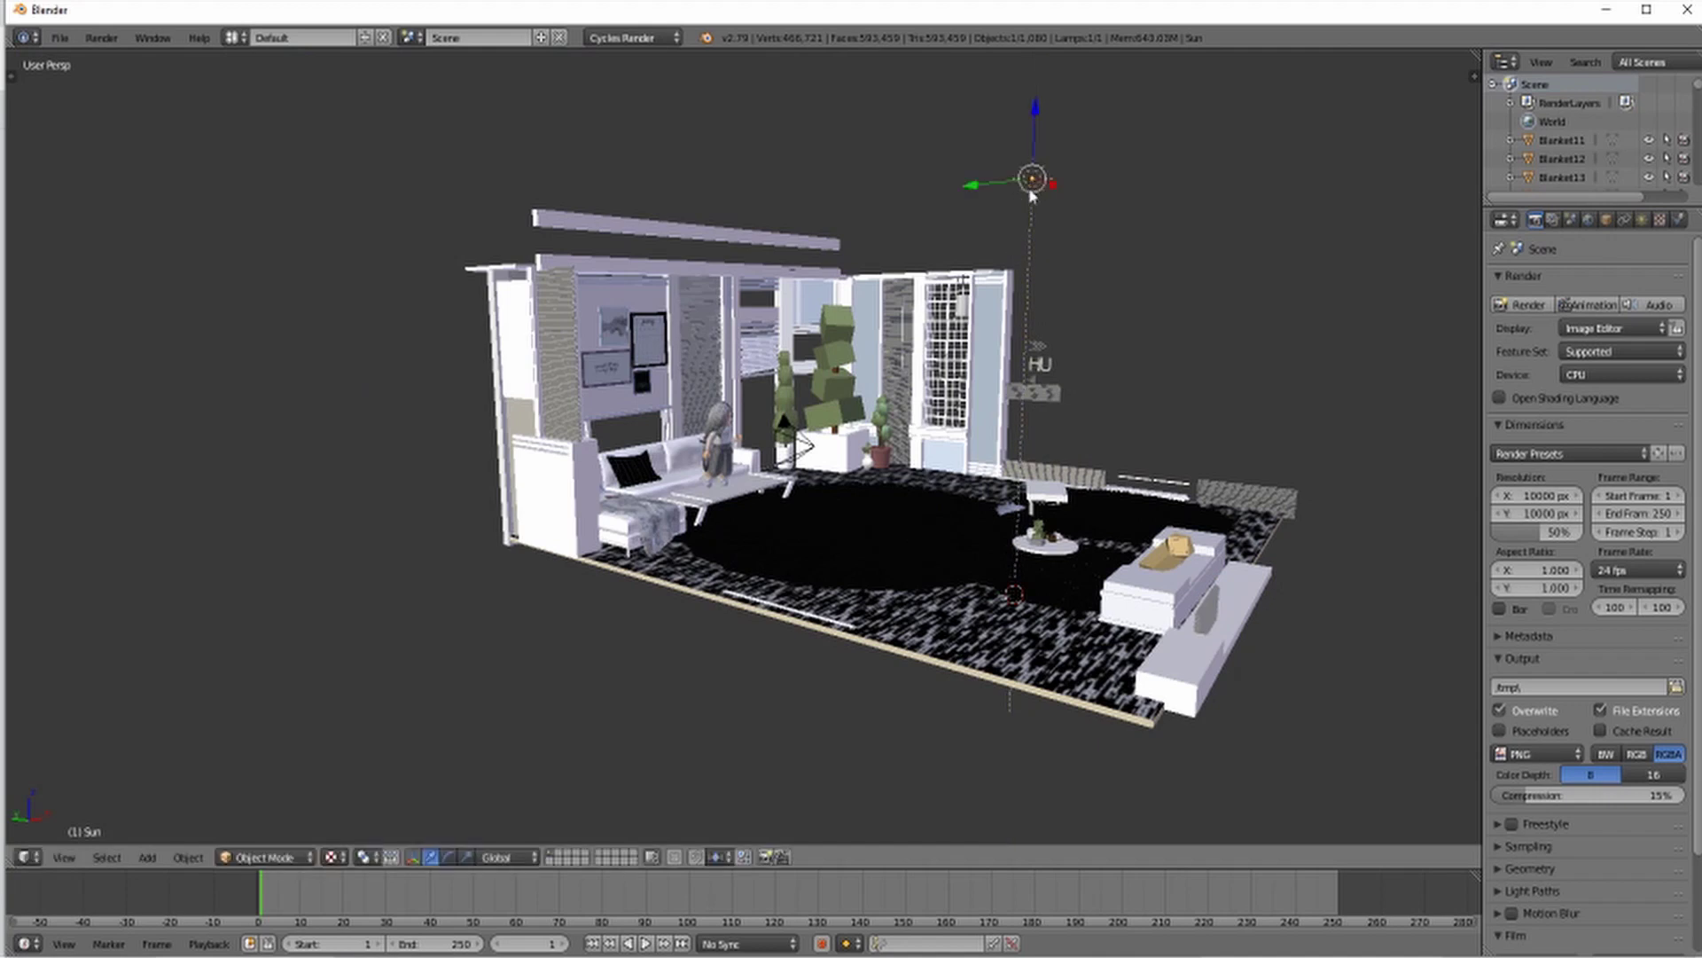
- Move the sun lamp along Y toward the sofa wall and tilt it so it shines down toward the avatar
drag(959, 180, 750, 201)
click(448, 857)
mouse_move(871, 156)
mouse_down()
mouse_move(864, 188)
mouse_move(876, 181)
mouse_up()
- Set the sun lamp's emission colour to a warm pale yellow
shift+middle_drag(1090, 191, 1019, 420)
scroll(1019, 421, up, 3)
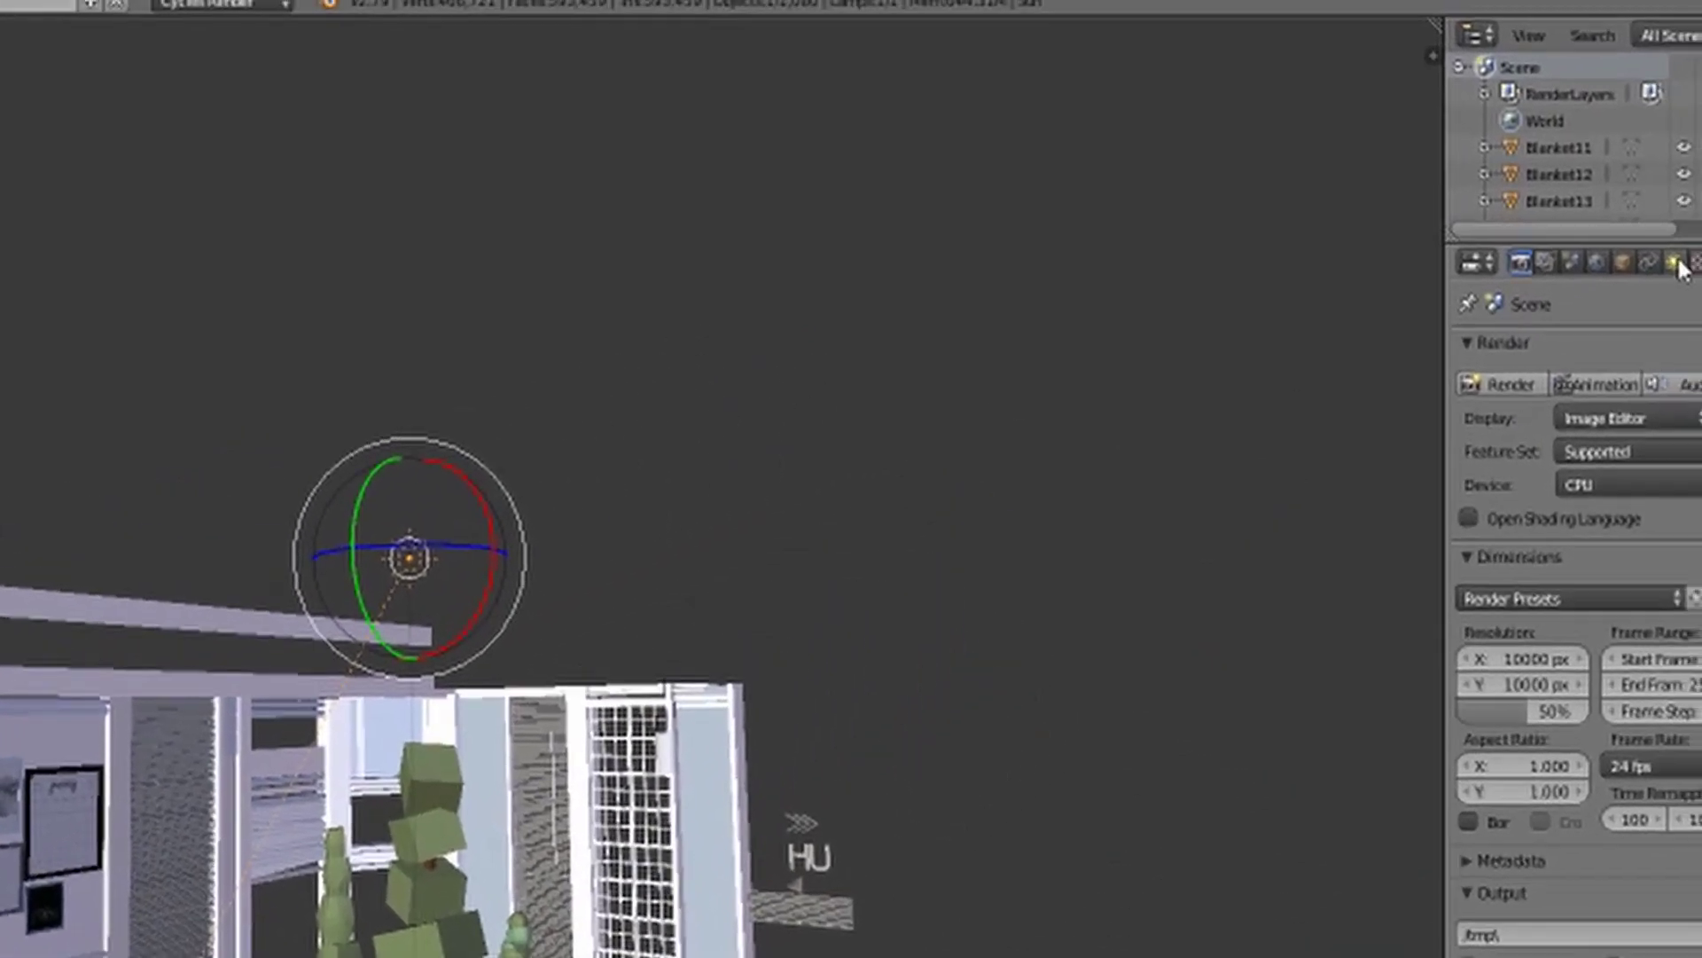
click(1641, 219)
click(1620, 511)
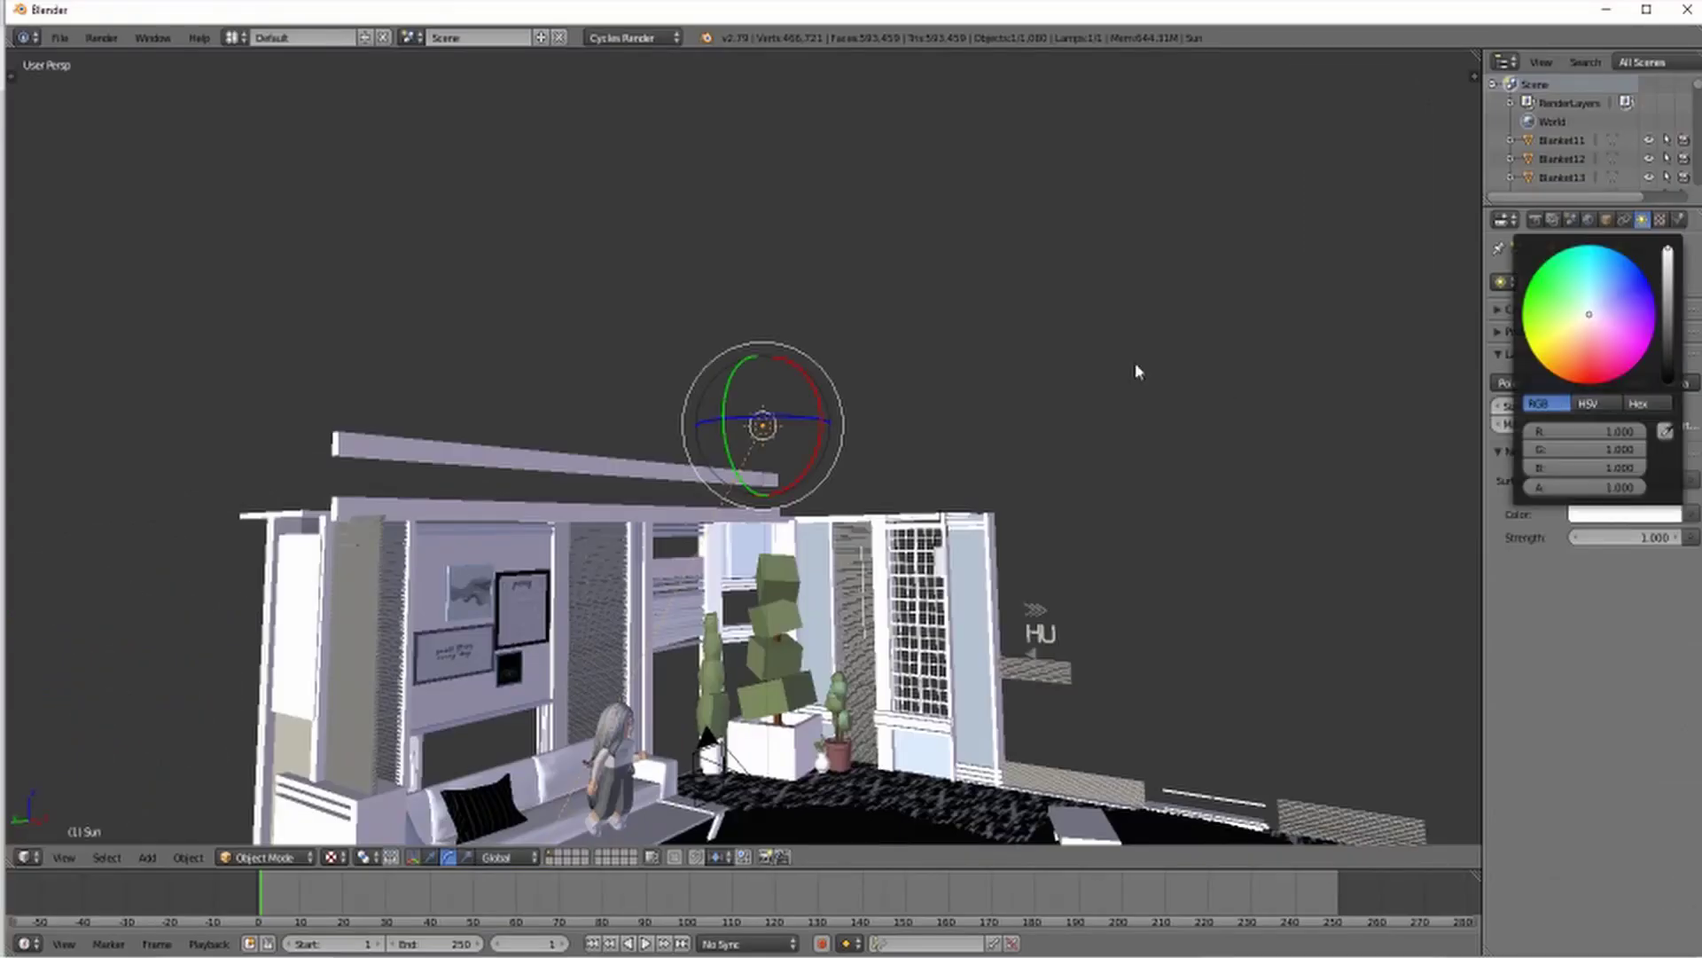
click(1603, 513)
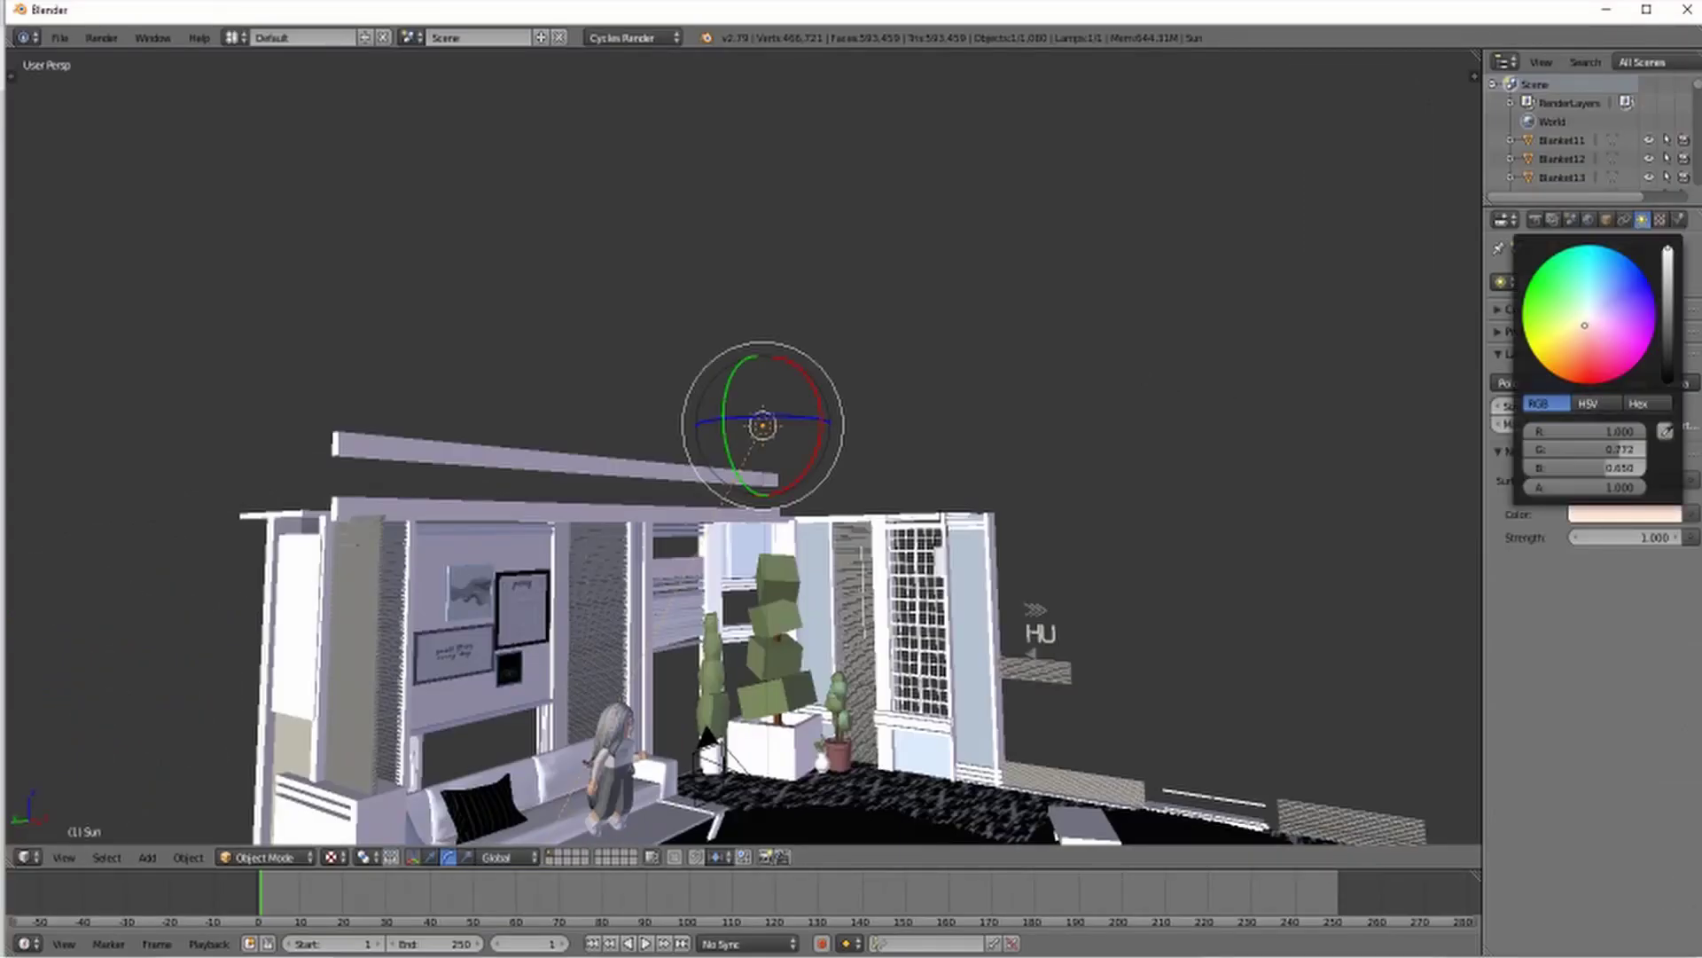
drag(1576, 330, 1574, 330)
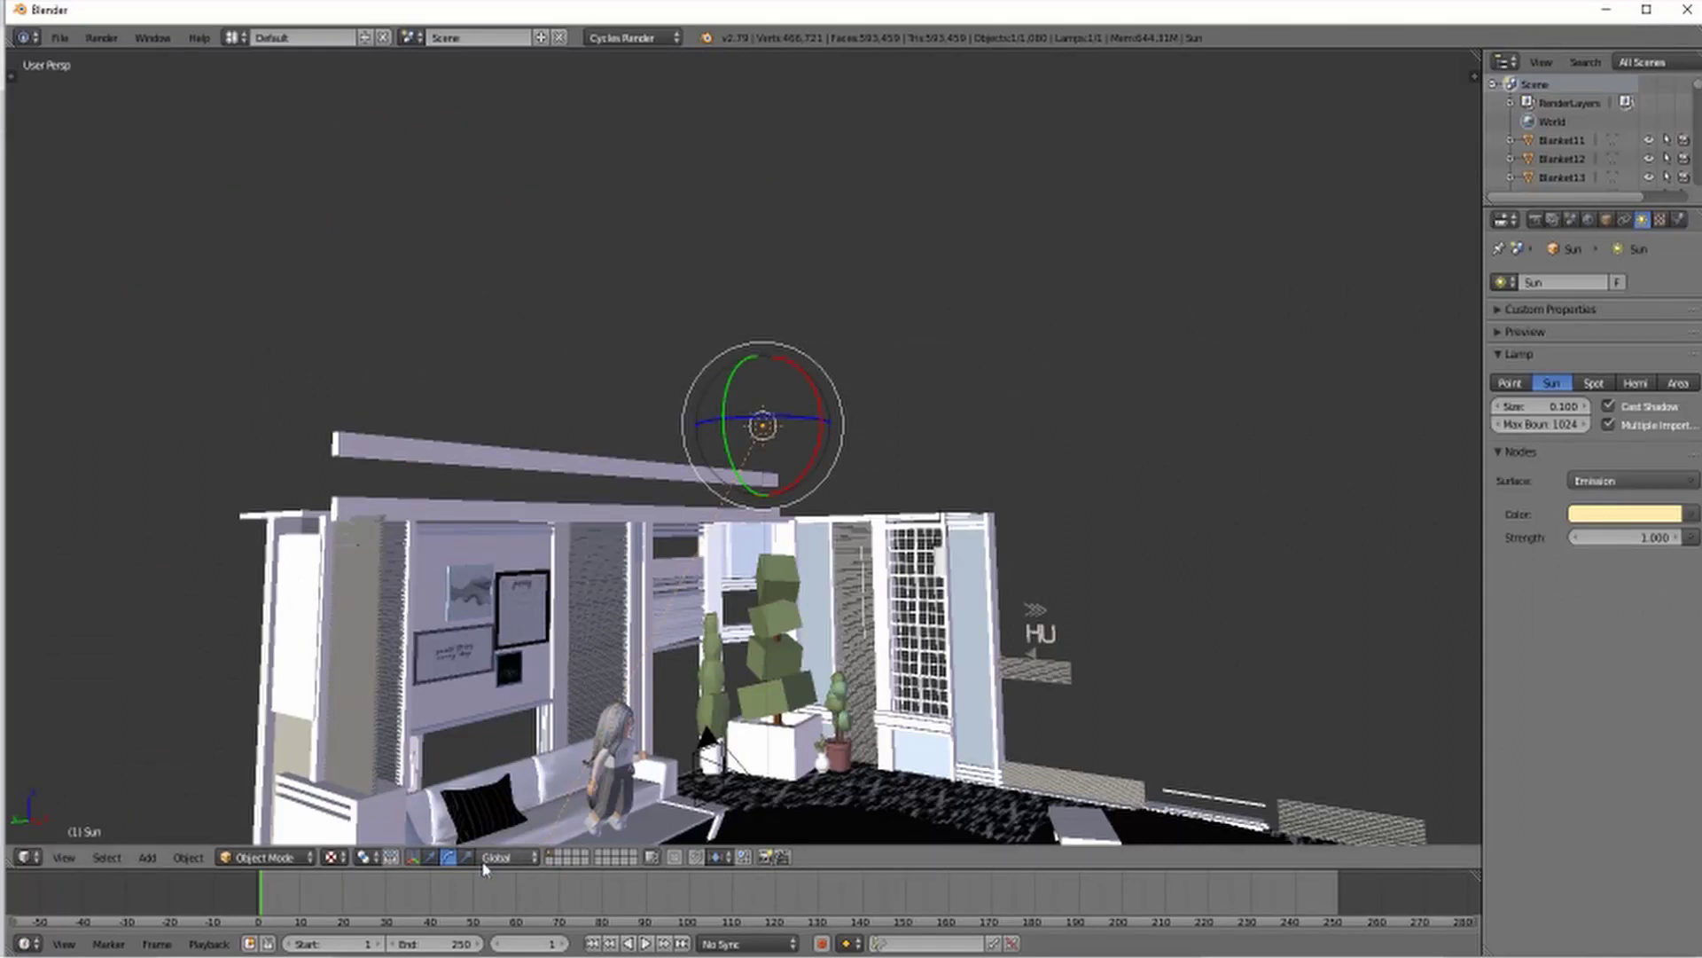
- Lower the sun lamp along Z to about the height of the ceiling beams and duplicate it in place
click(431, 857)
drag(762, 364, 745, 496)
key(shift+f)
key(w)
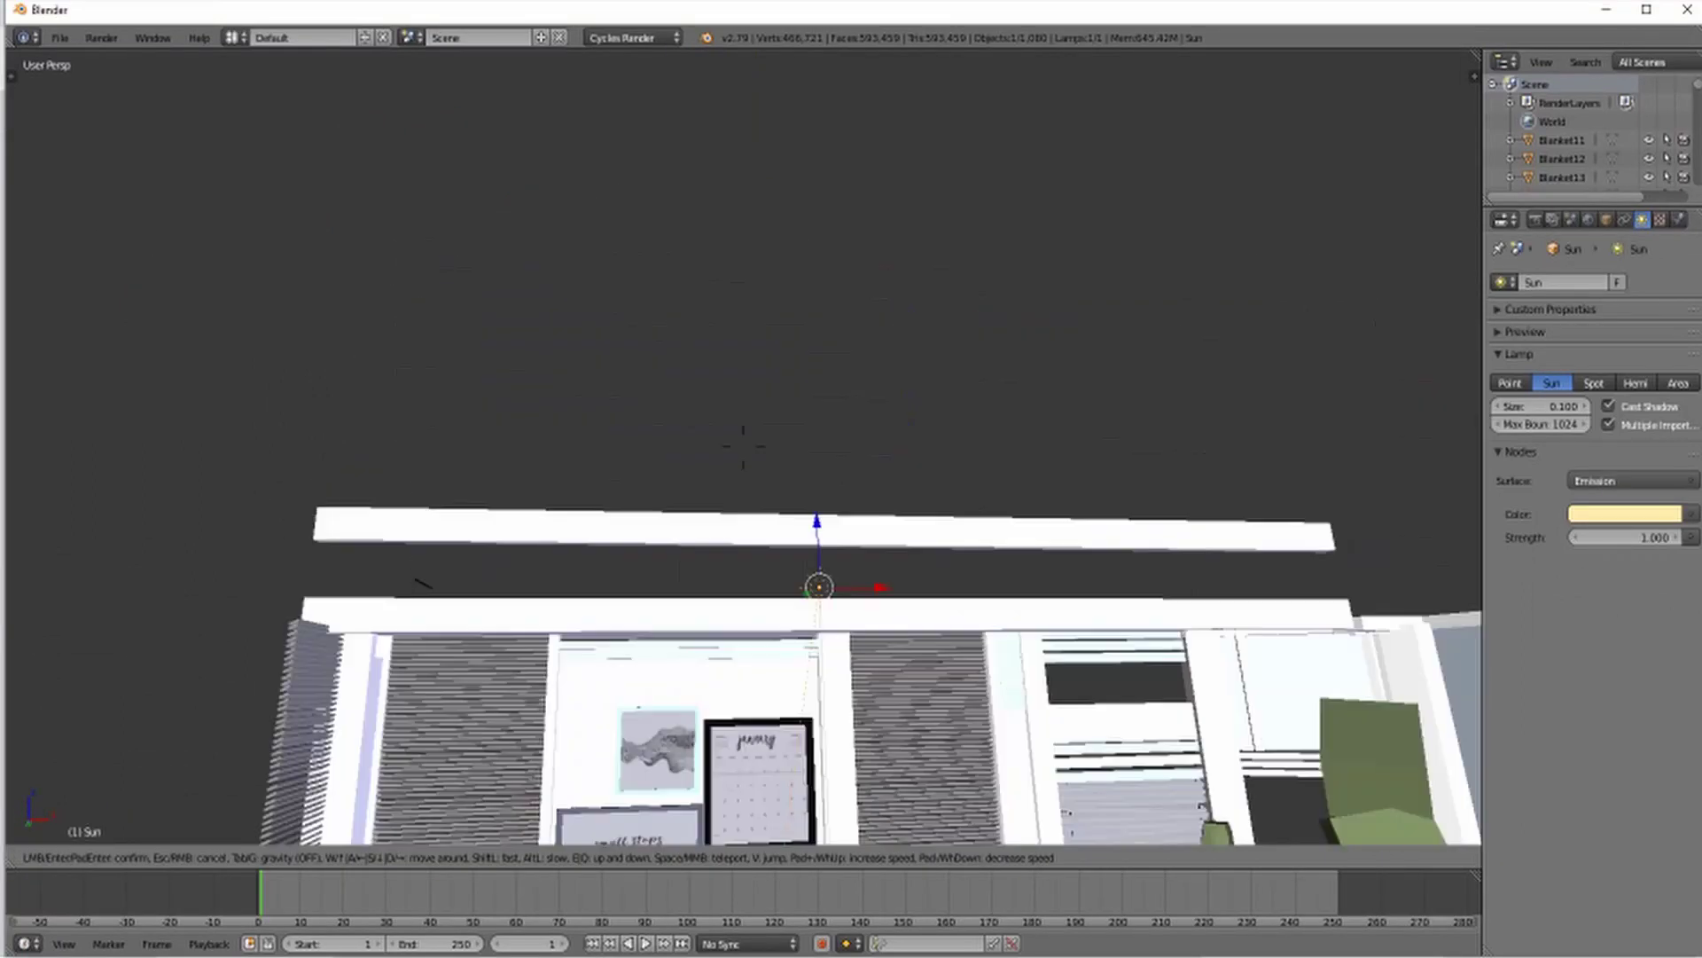
click(745, 455)
key(ctrl+c)
key(ctrl+v)
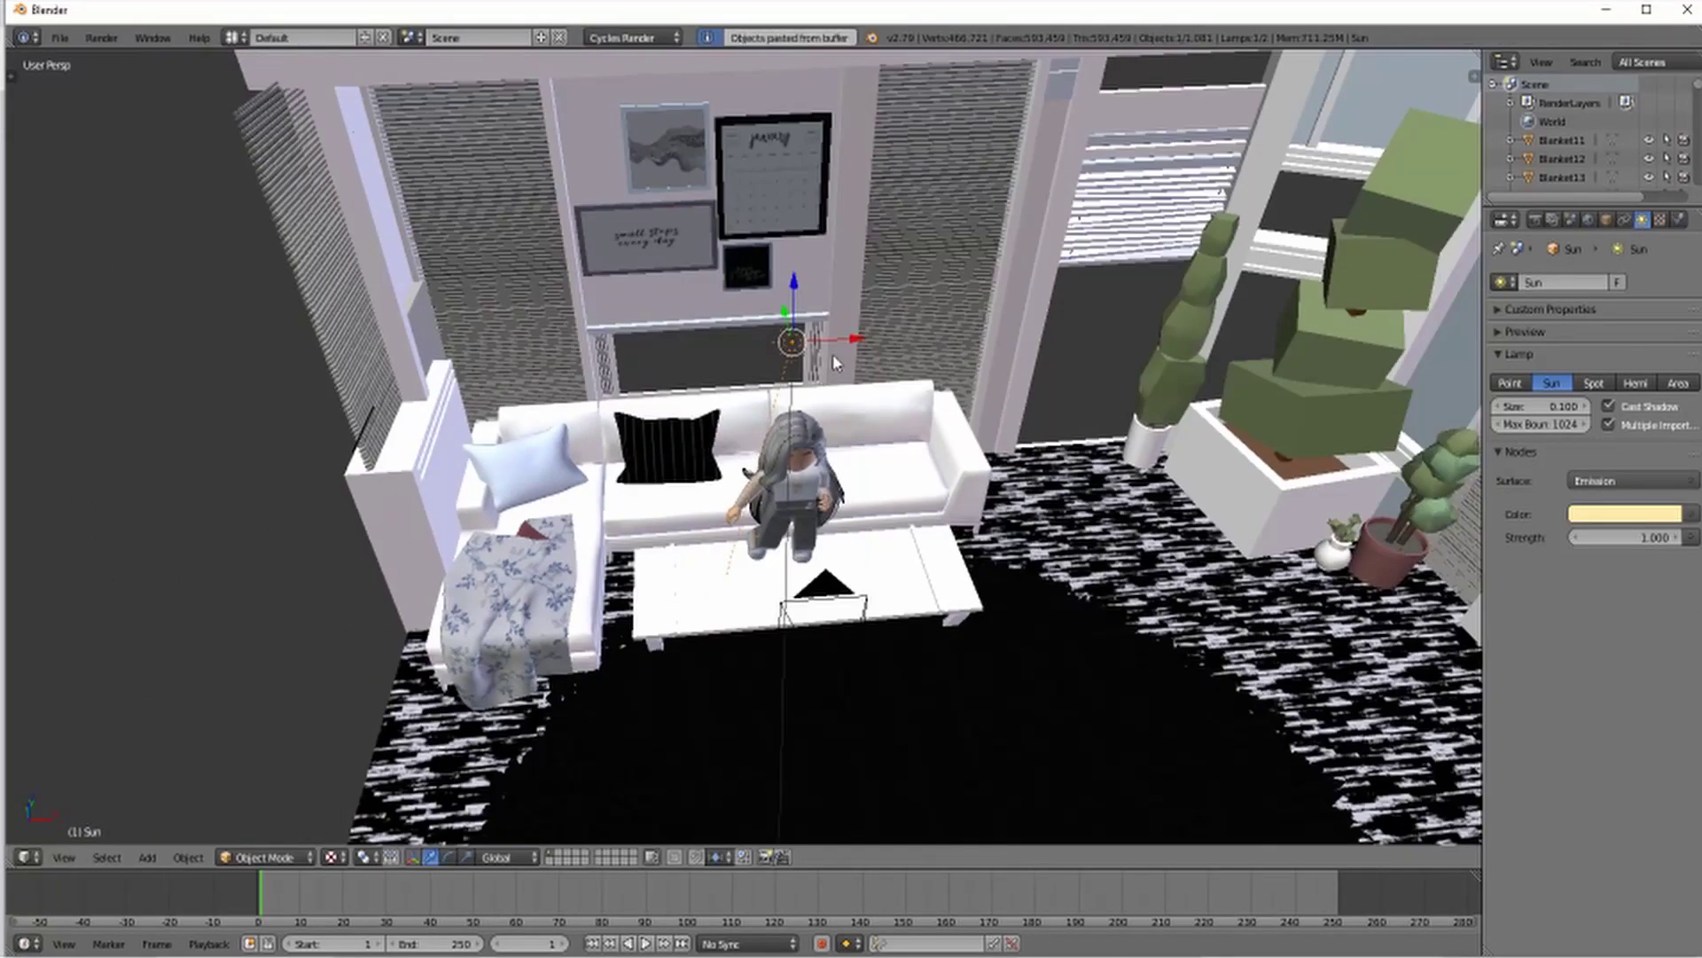
- Move the copied sun lamp along X toward the plants and set its emission colour to light blue
key(g)
key(x)
click(1016, 337)
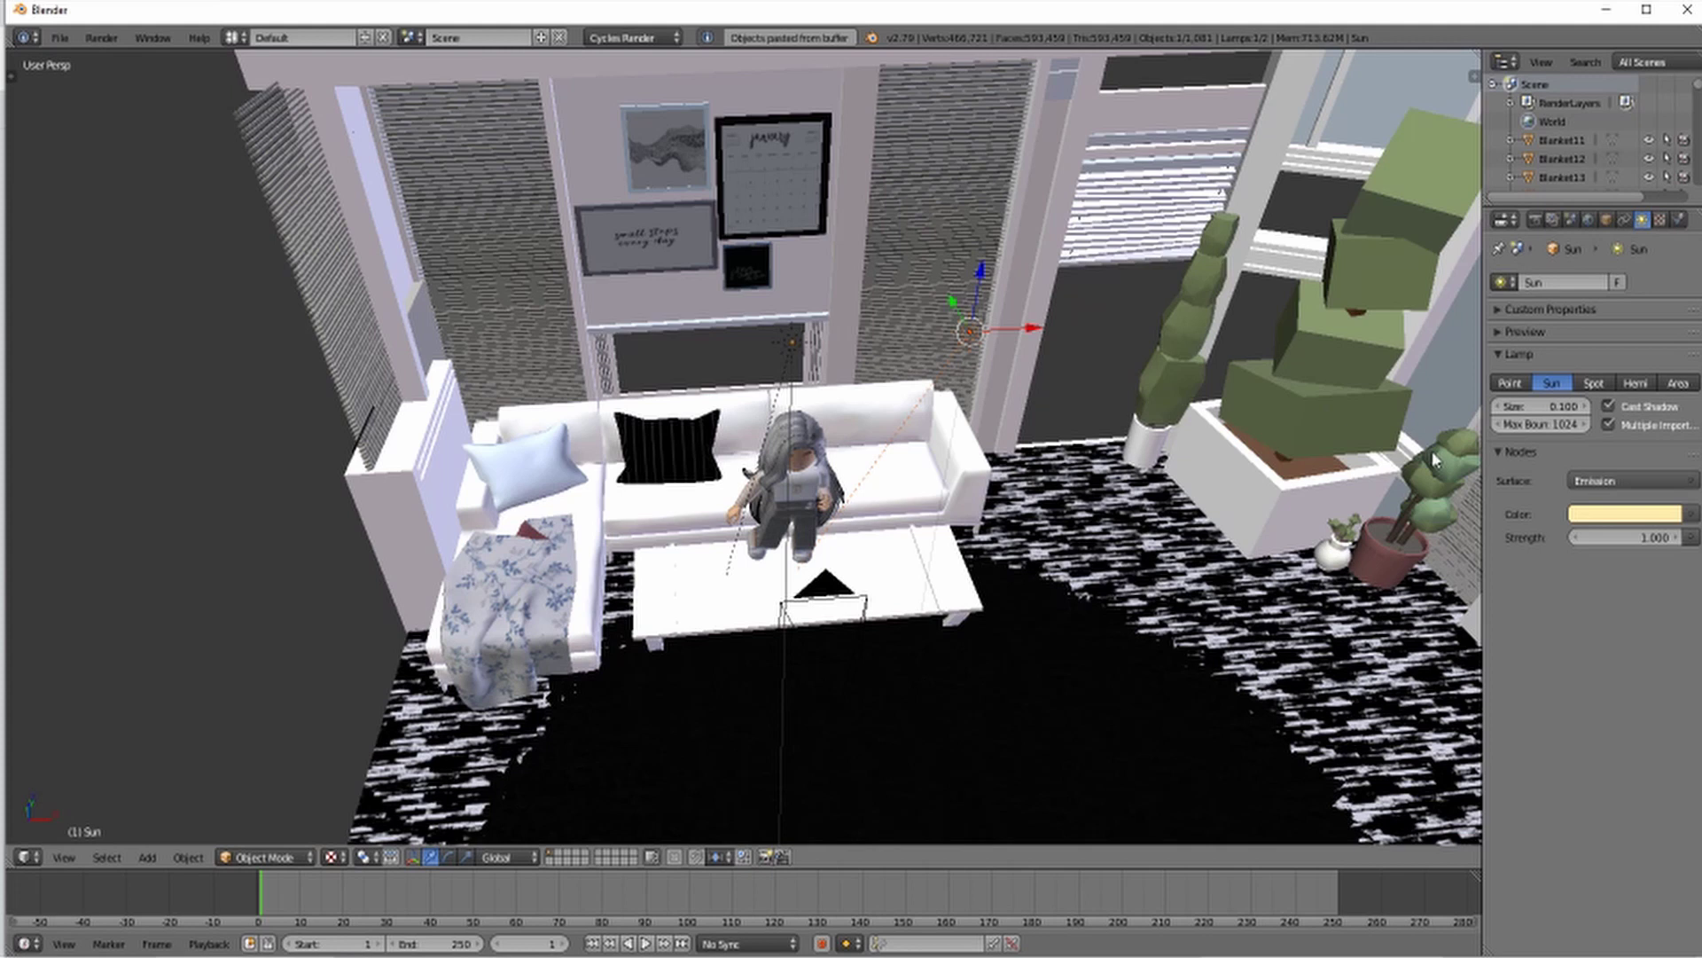
click(1596, 514)
- Preview the two-lamp lighting through the camera in rendered shading, and return the viewport to solid shading
click(64, 857)
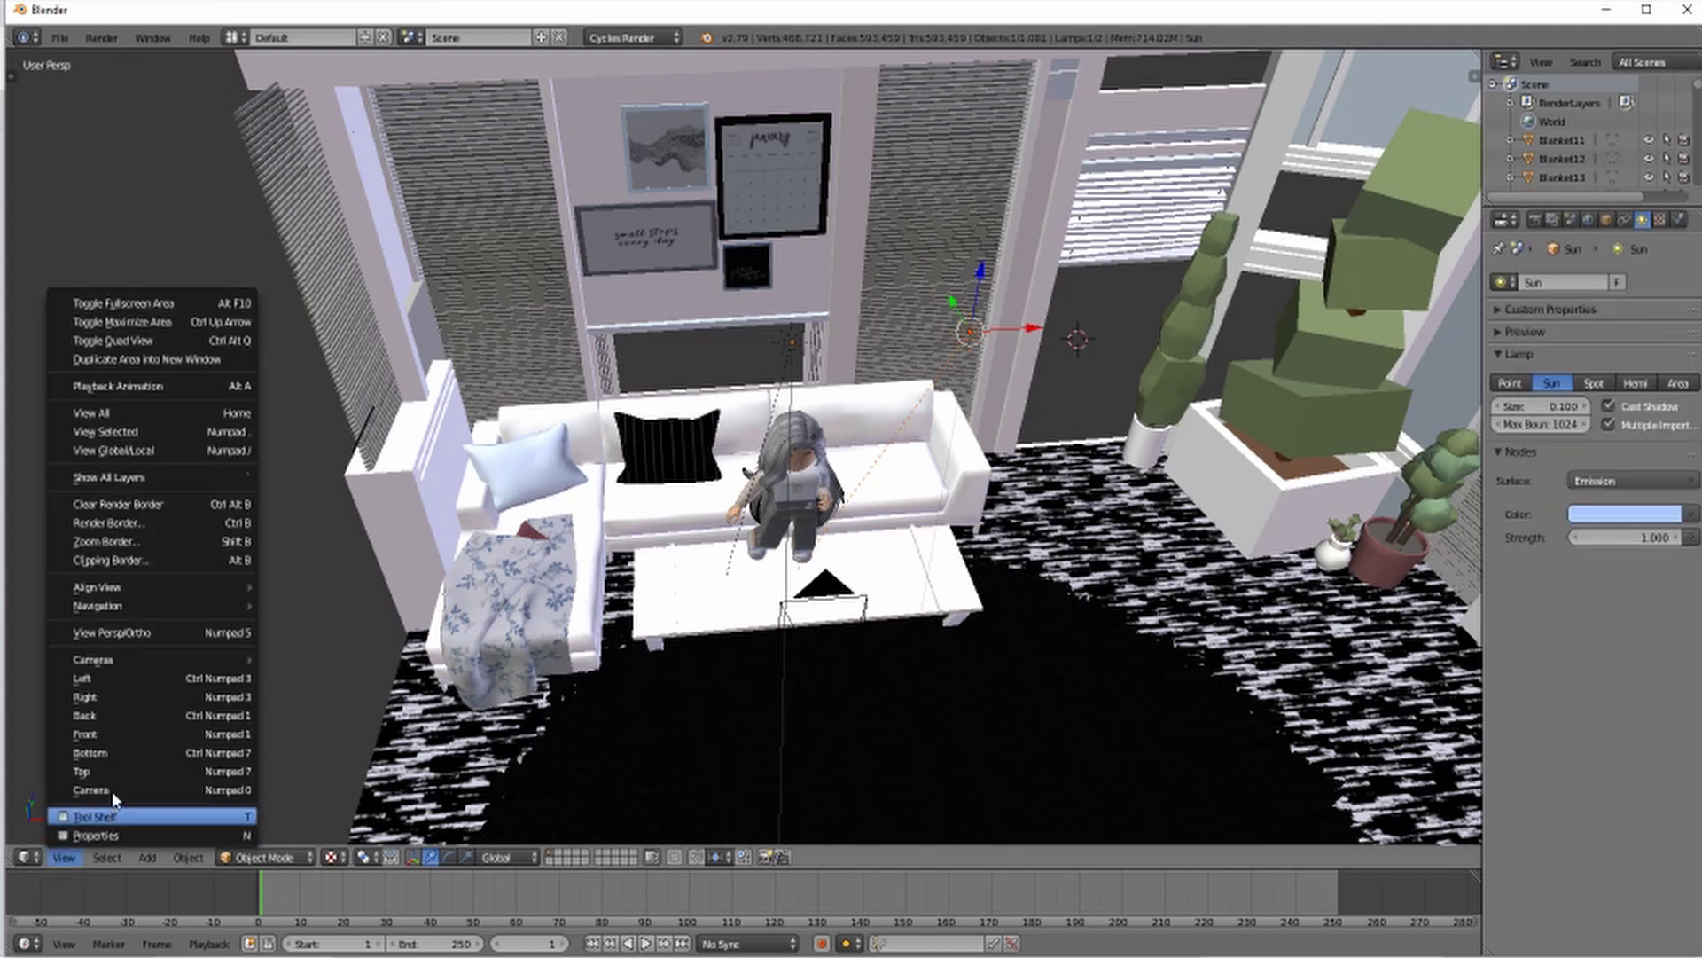
click(106, 808)
click(328, 857)
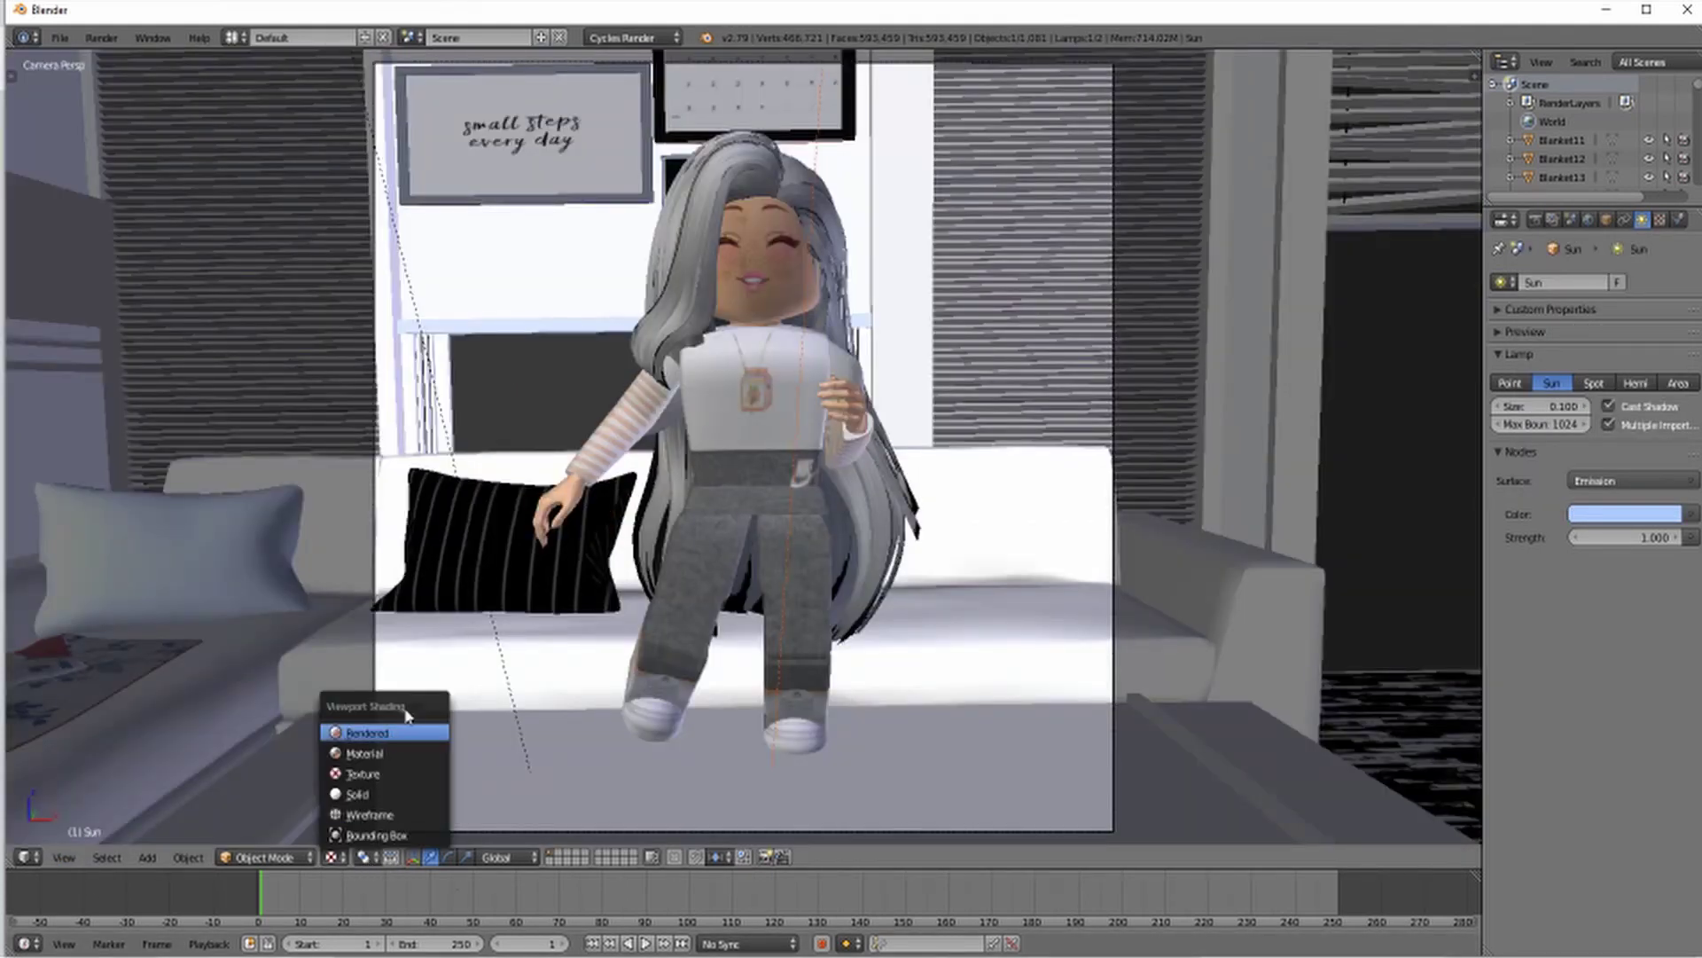
key(Return)
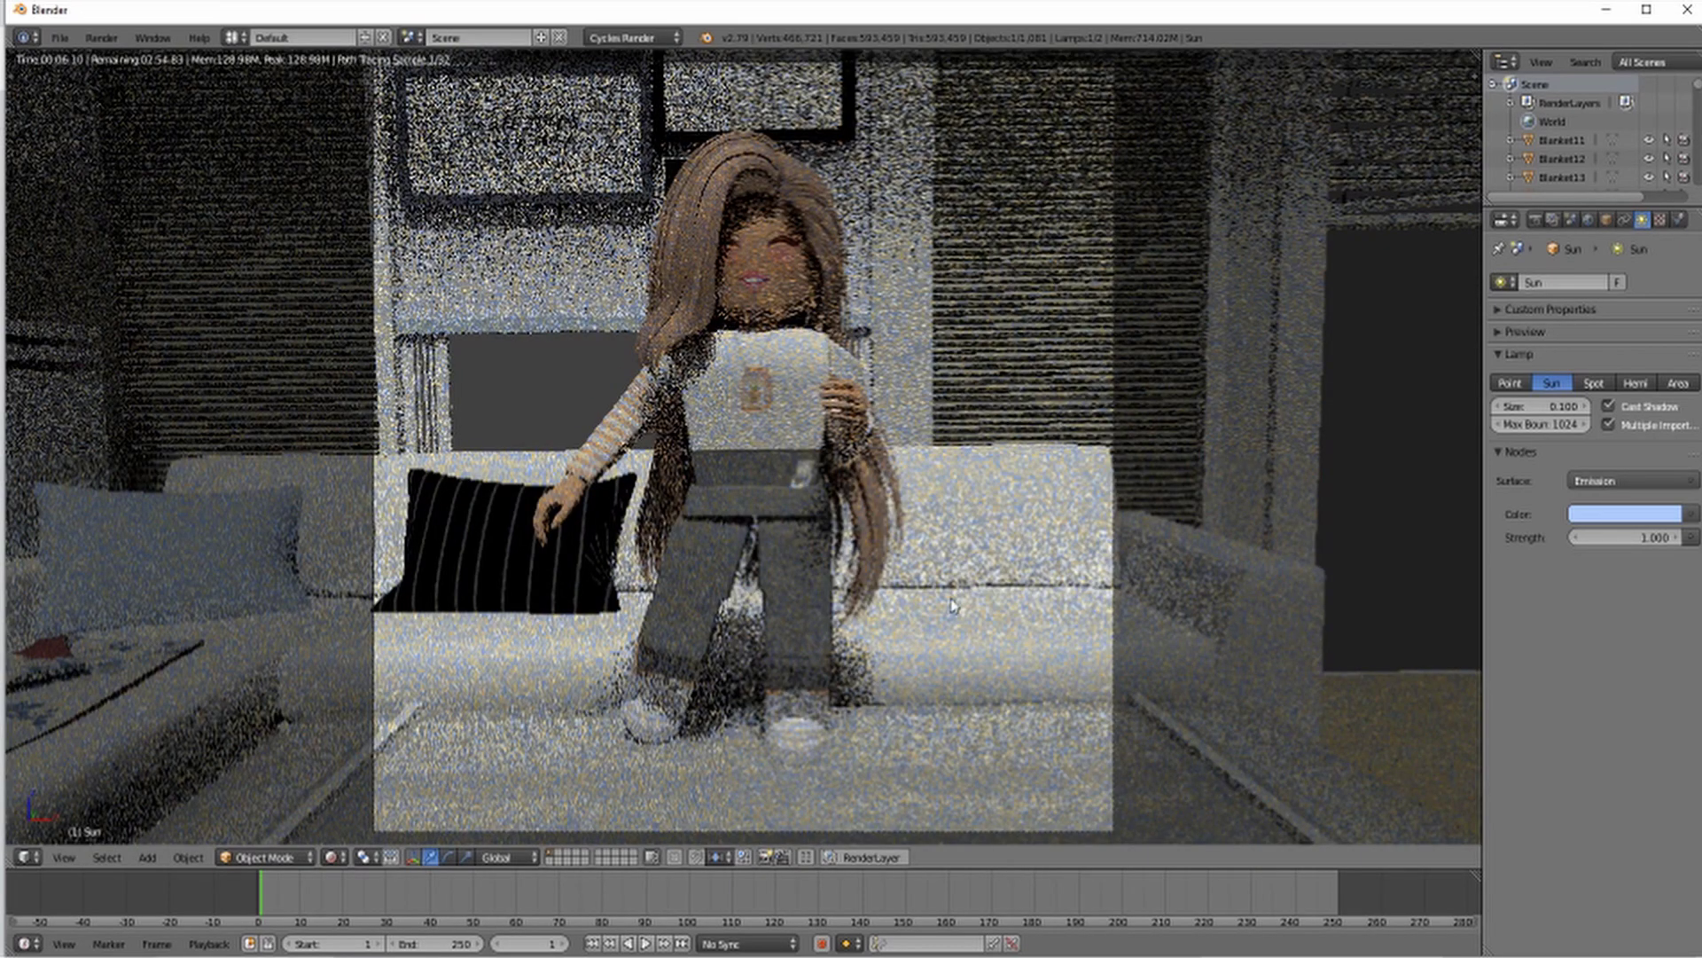
click(344, 858)
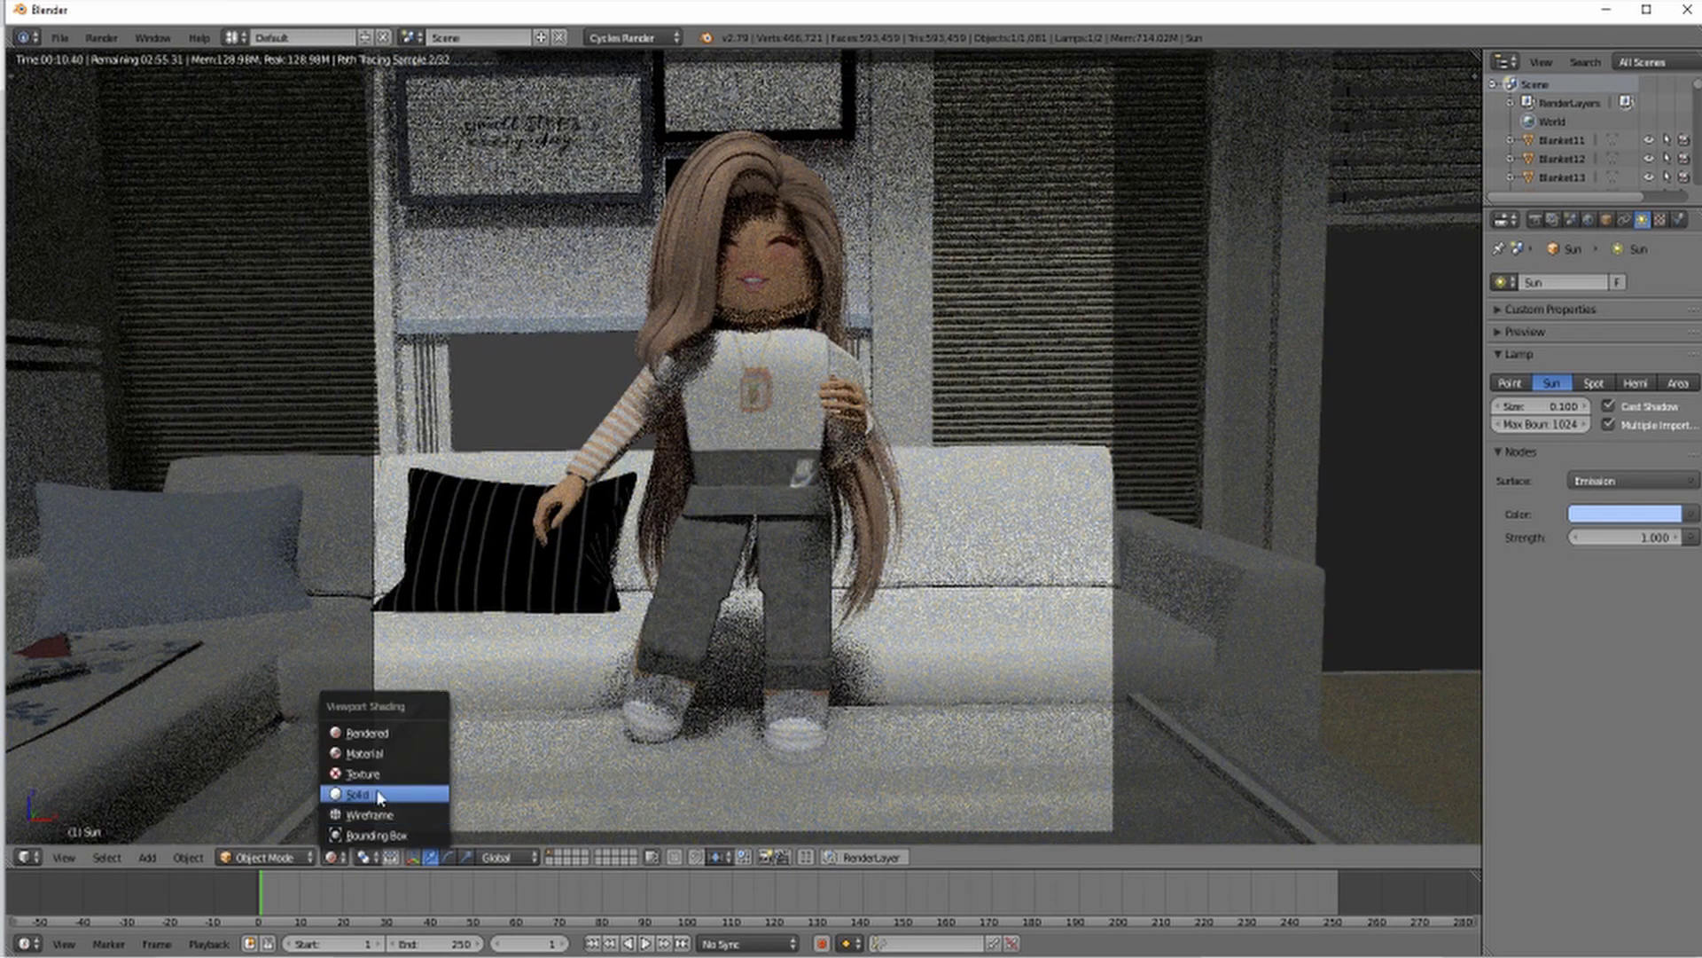
click(373, 792)
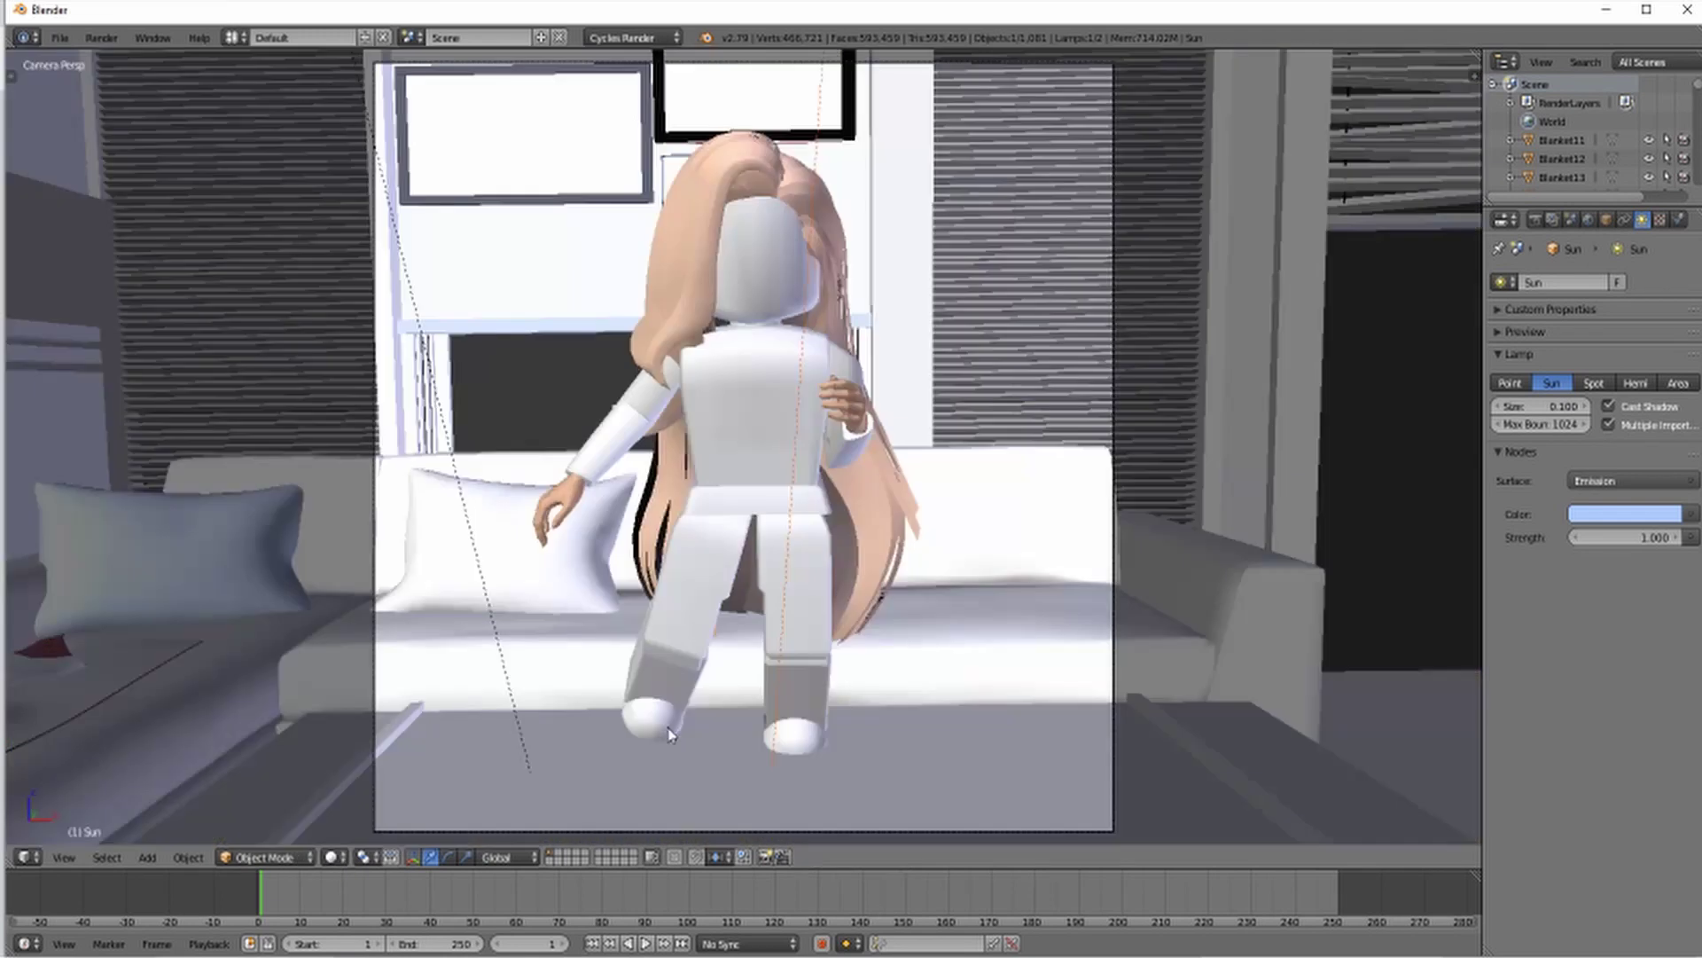
- Enable the transparent background in the Film render settings
click(1535, 219)
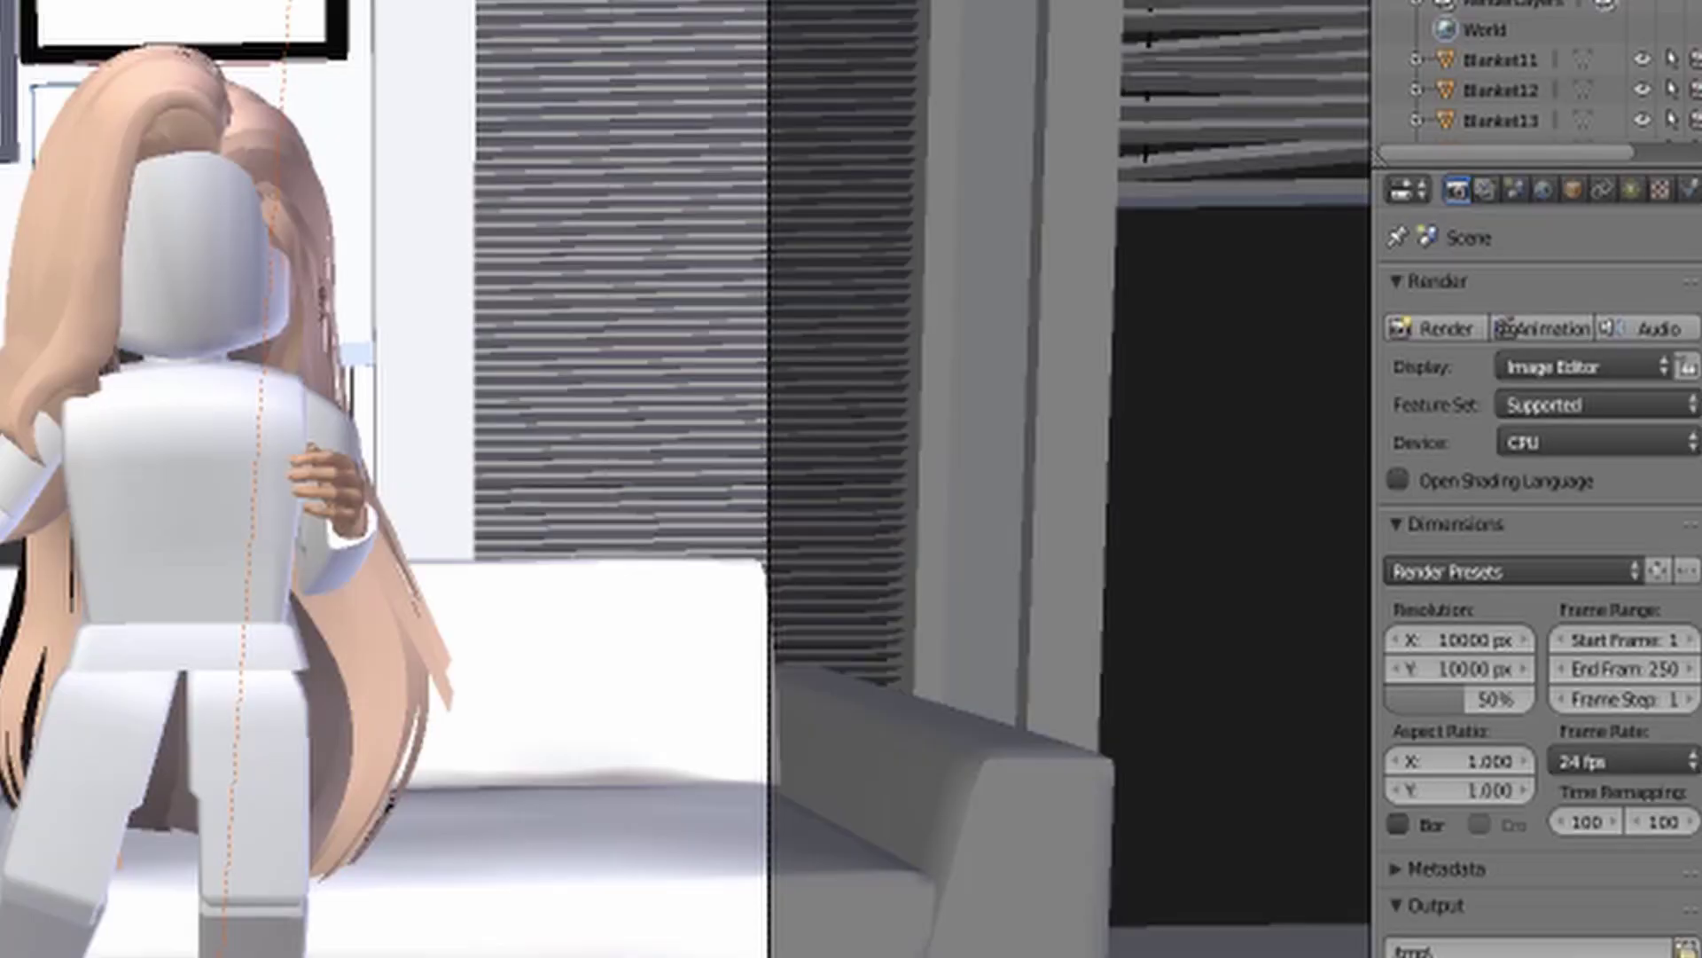
scroll(1532, 859, down, 2)
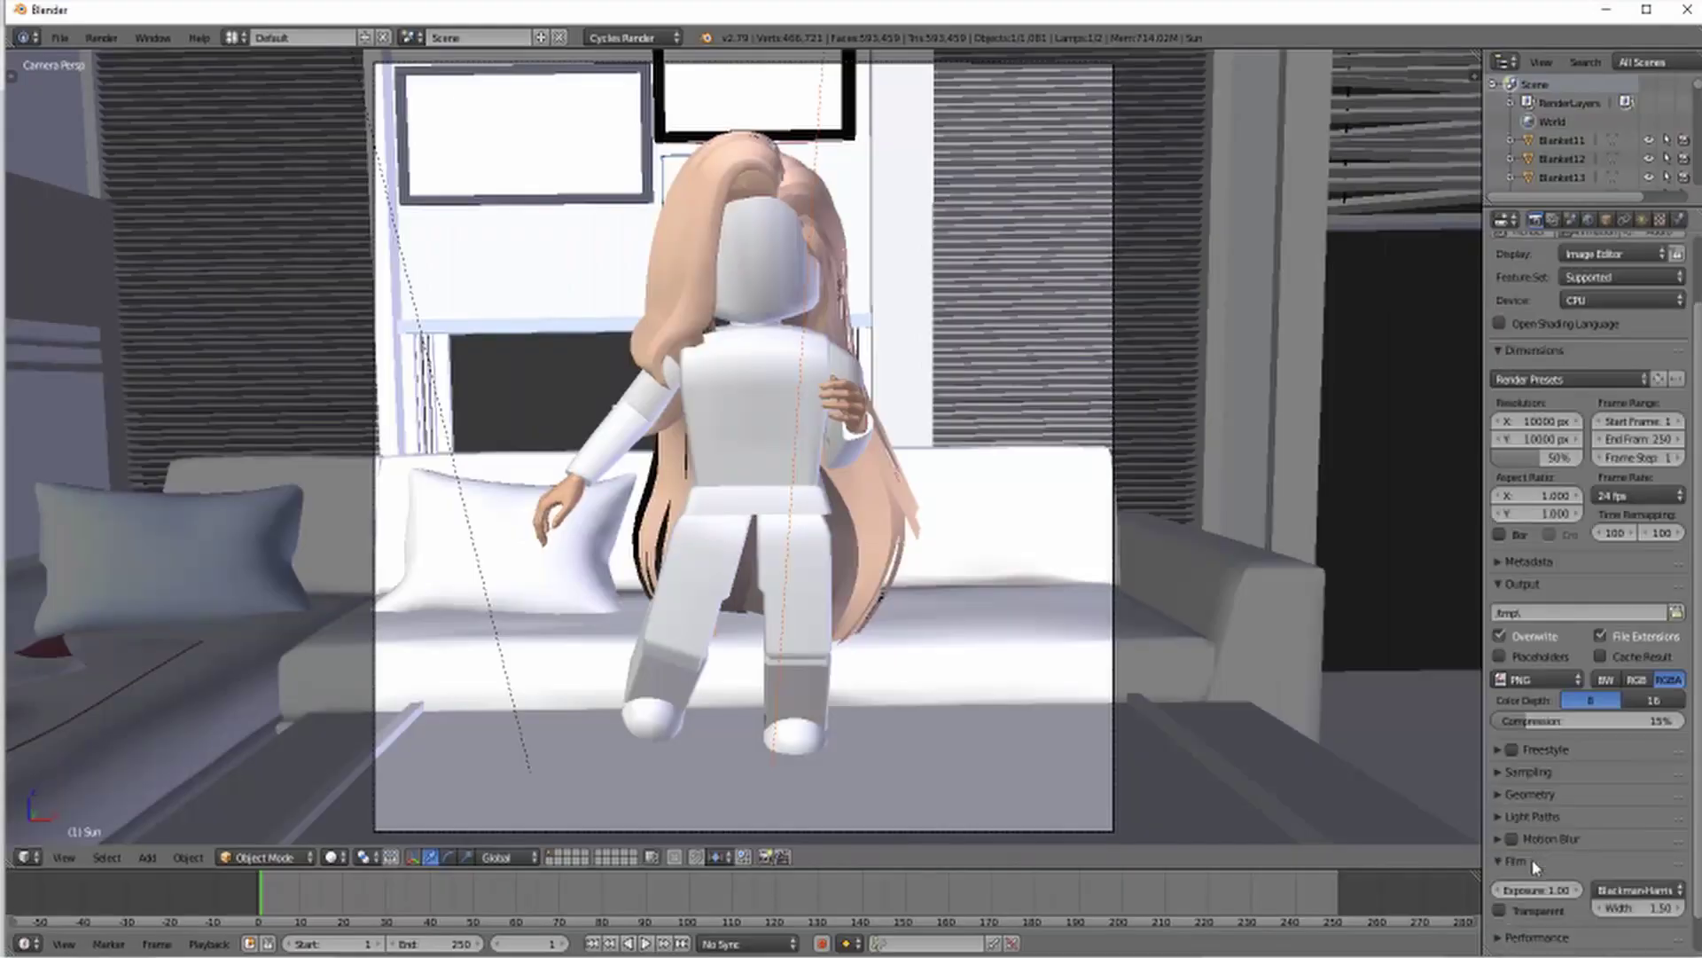
scroll(1532, 859, down, 1)
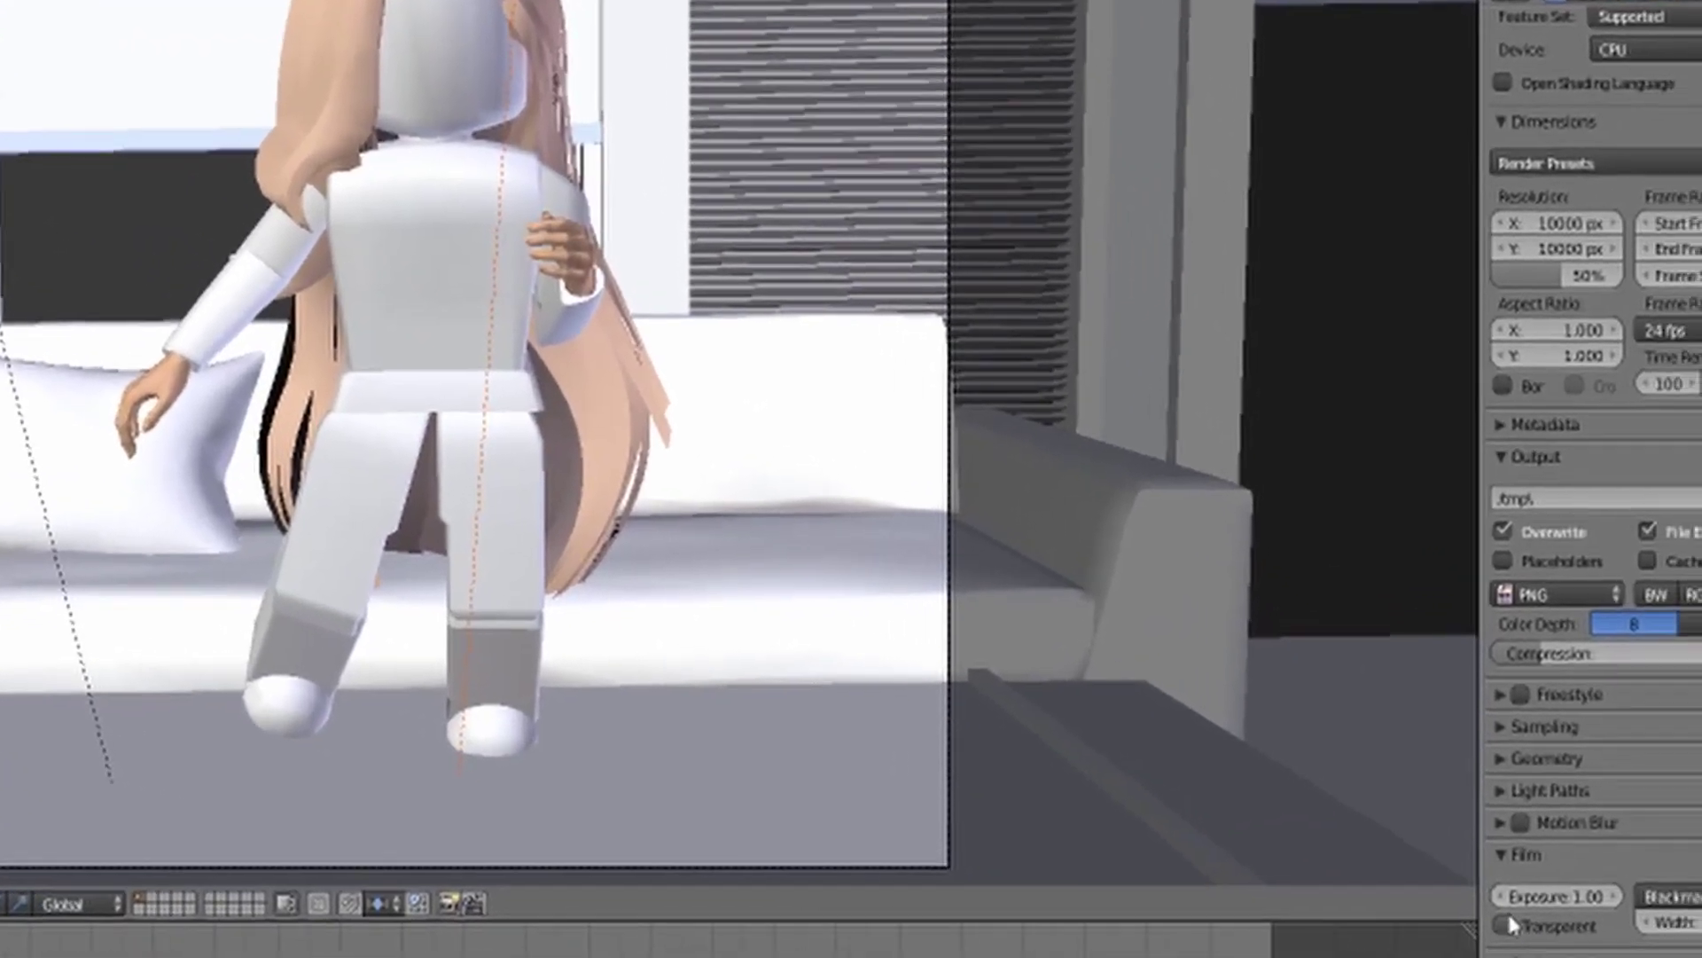
click(1519, 853)
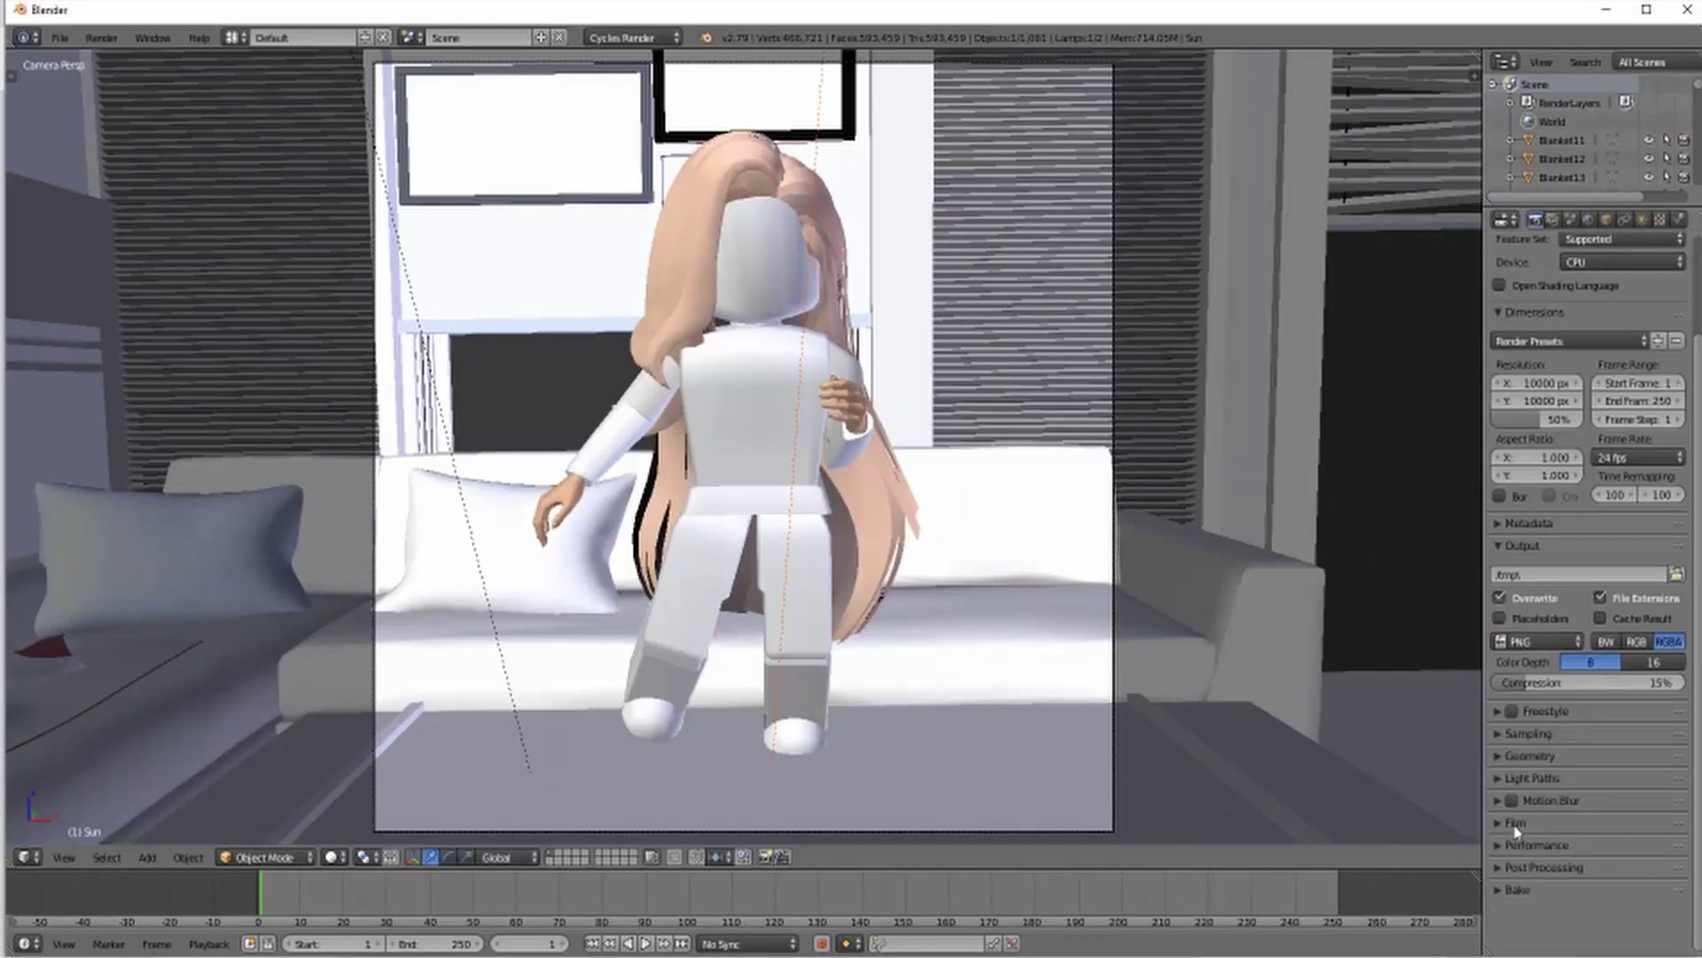
click(1519, 821)
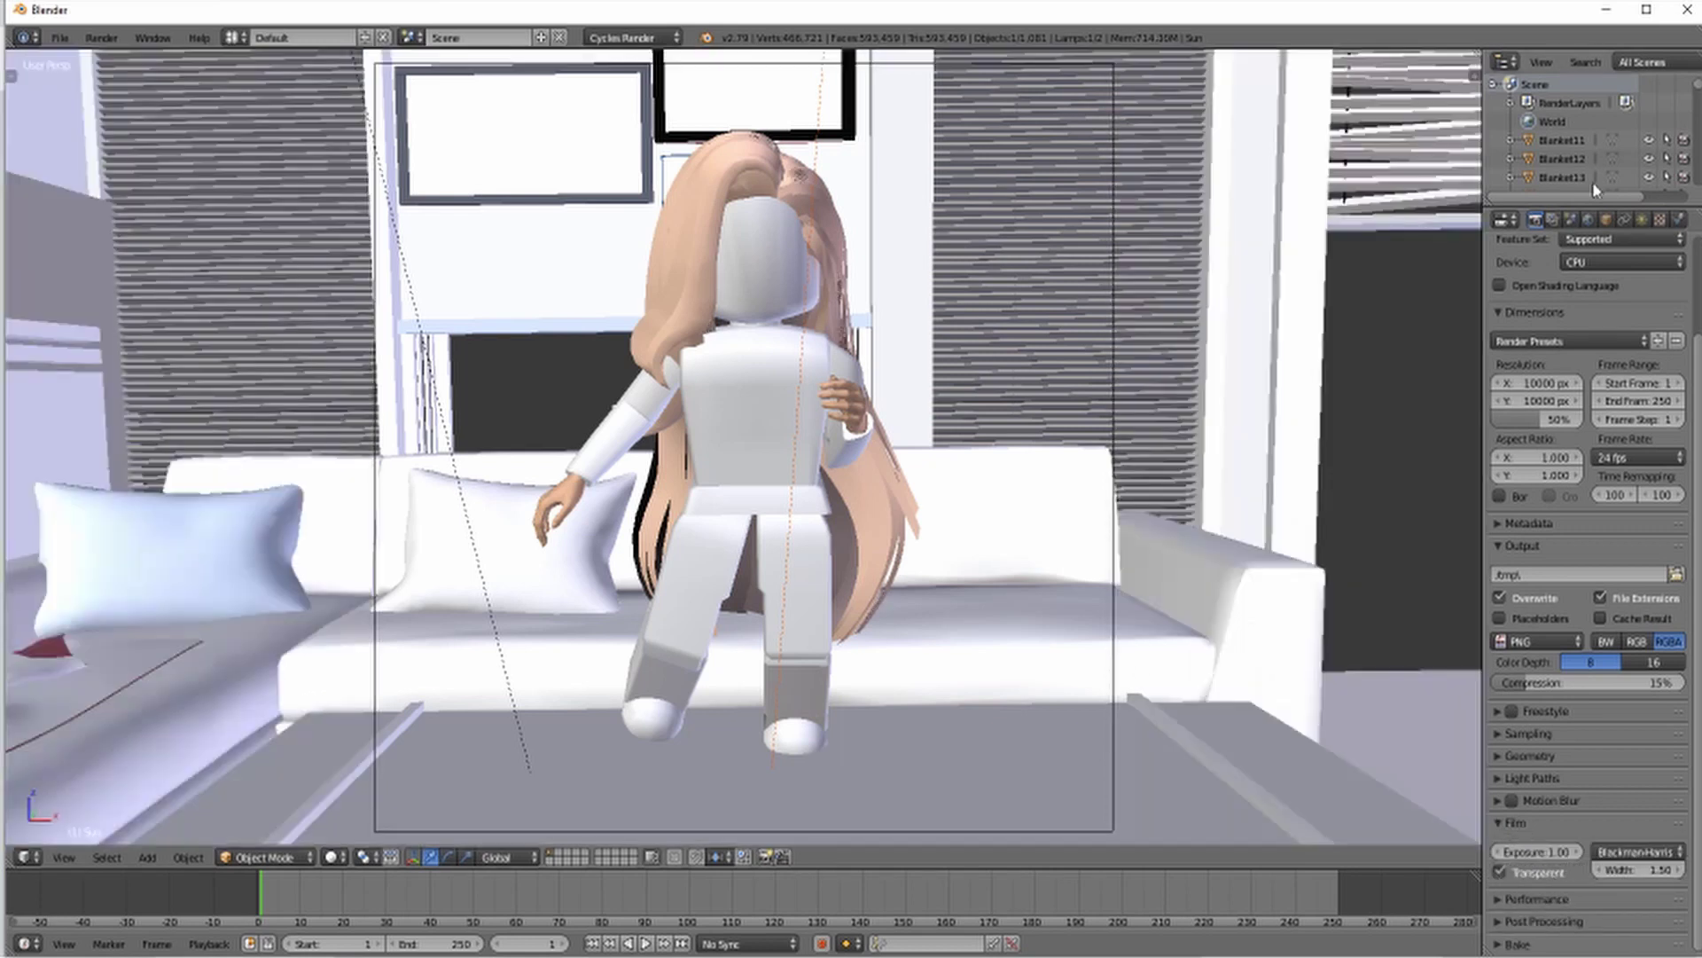
- Set the render resolution to 5000 px in X and Y and render the full image
scroll(1561, 406, up, 3)
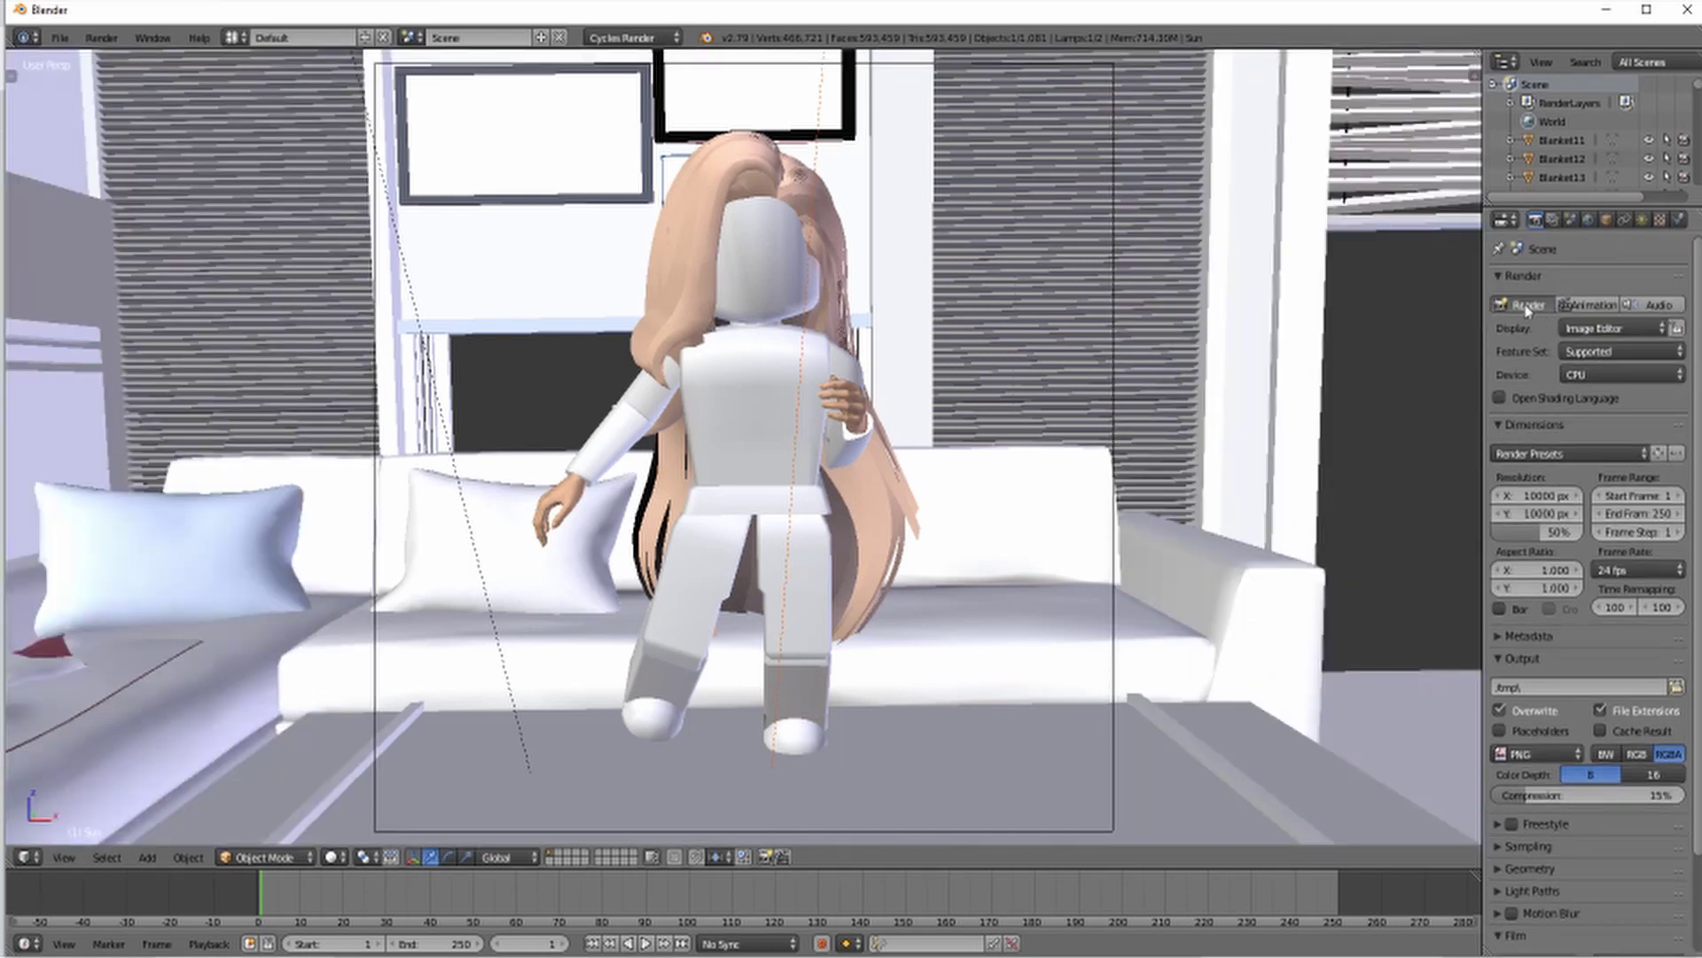
click(1525, 305)
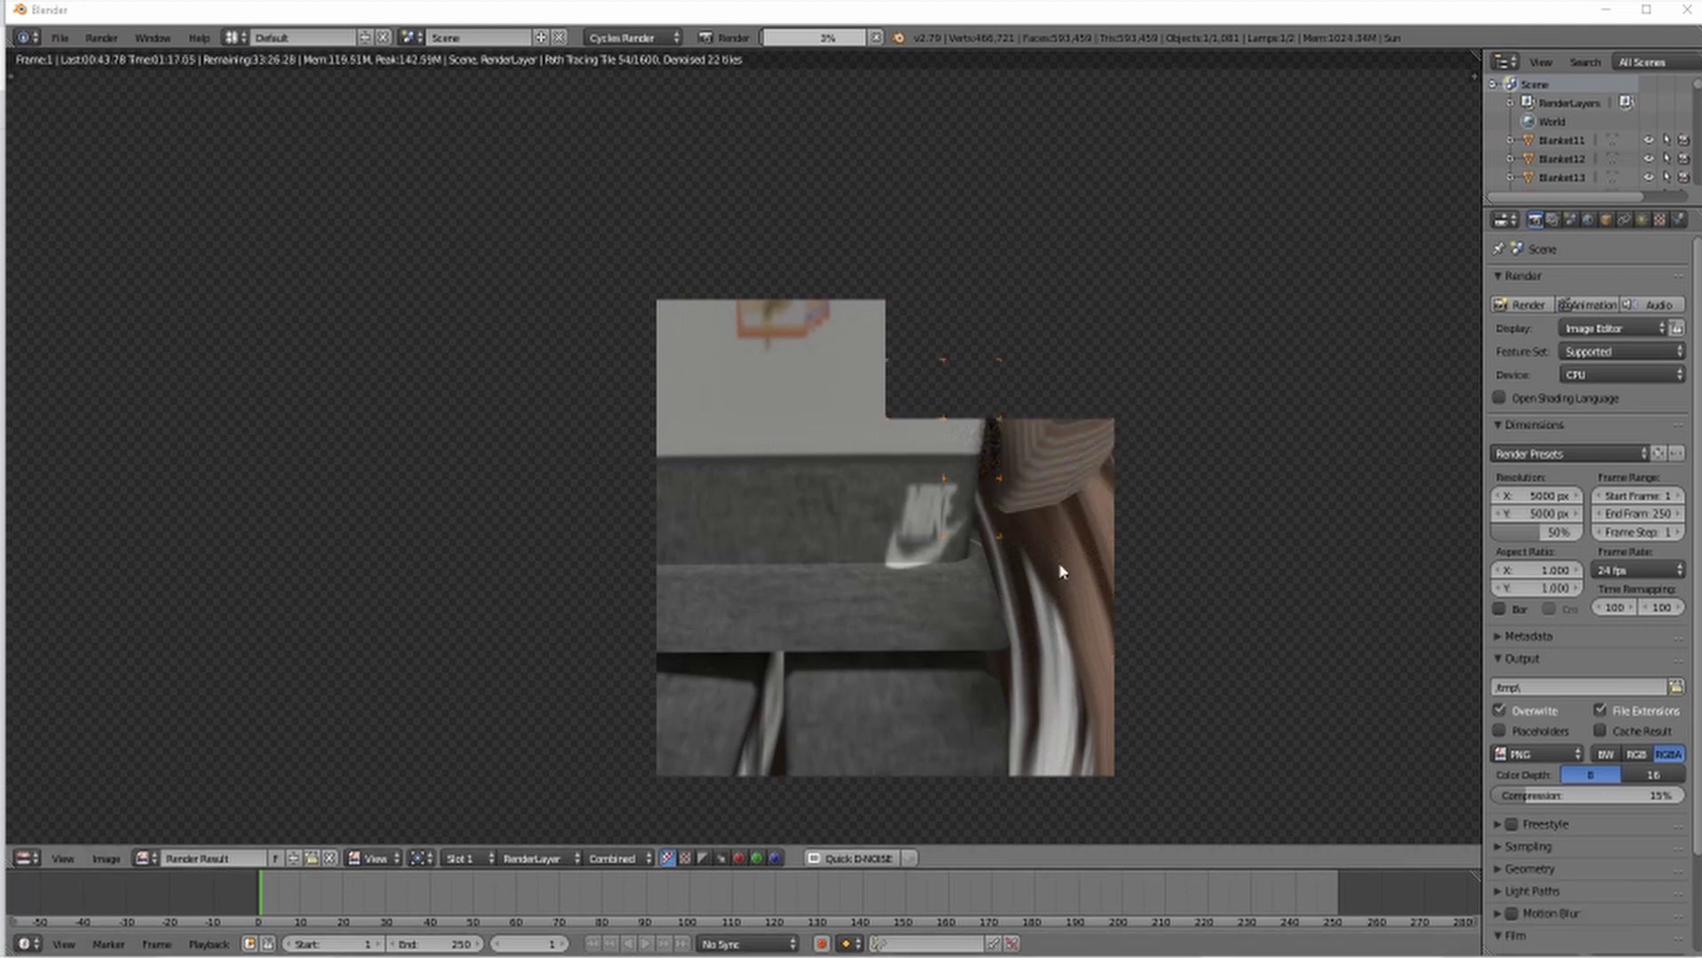
scroll(1189, 654, down, 5)
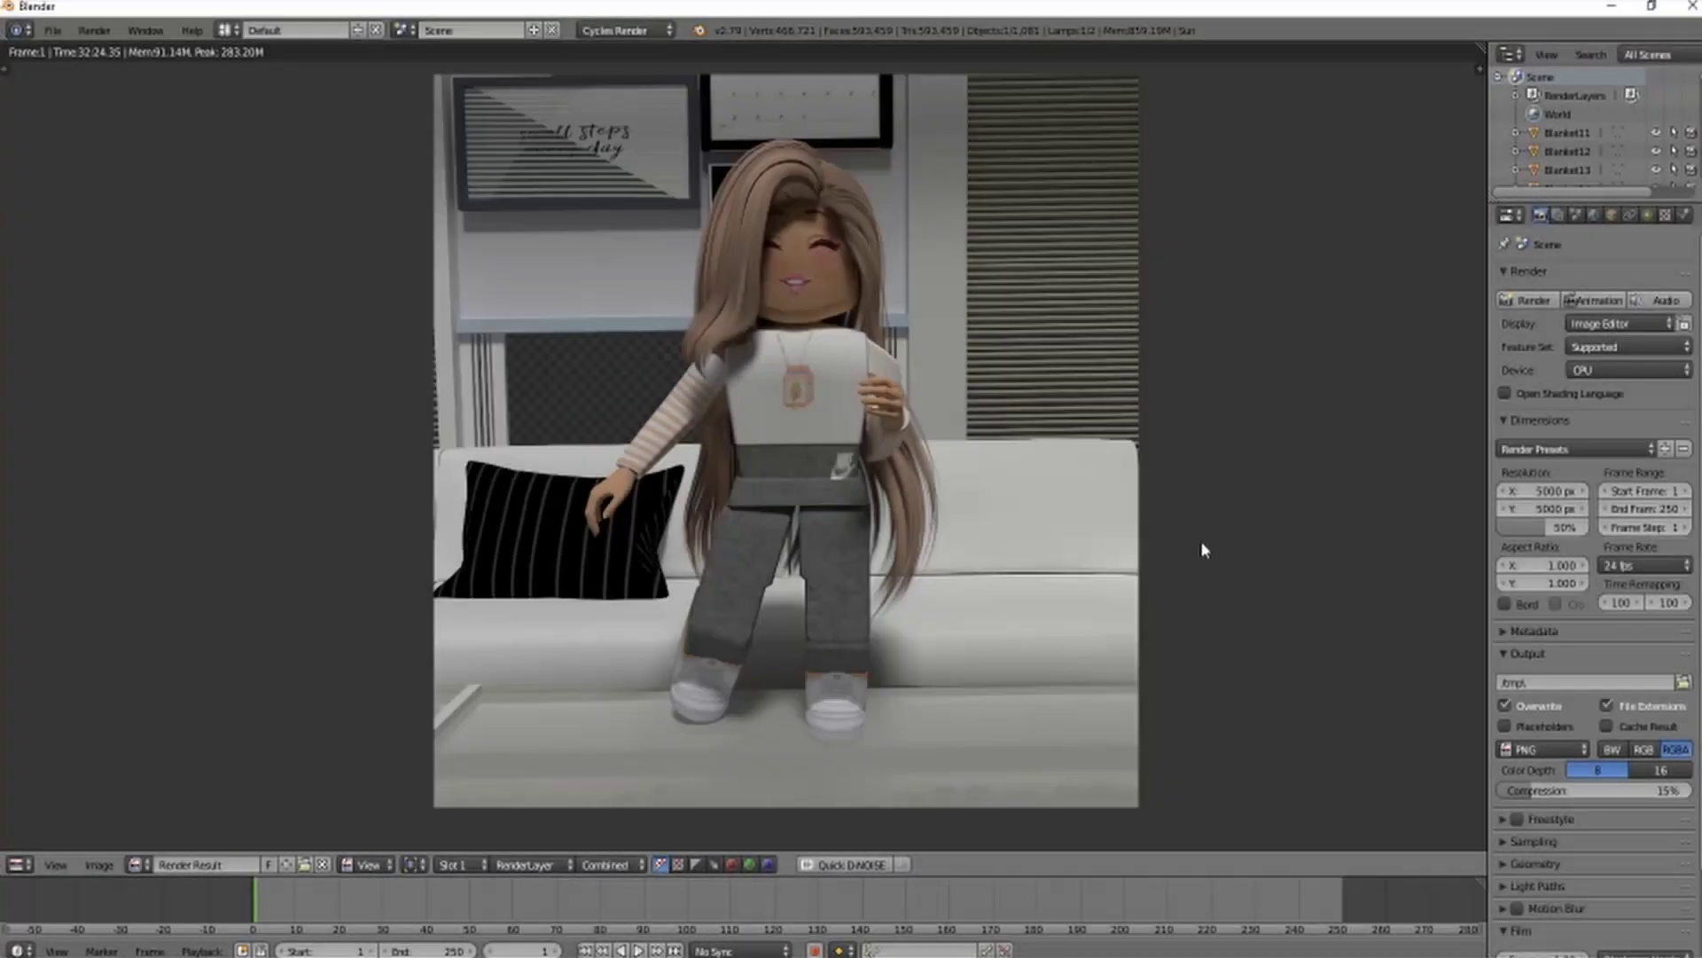
- Save the finished render as an image file on the computer and close Blender
click(98, 865)
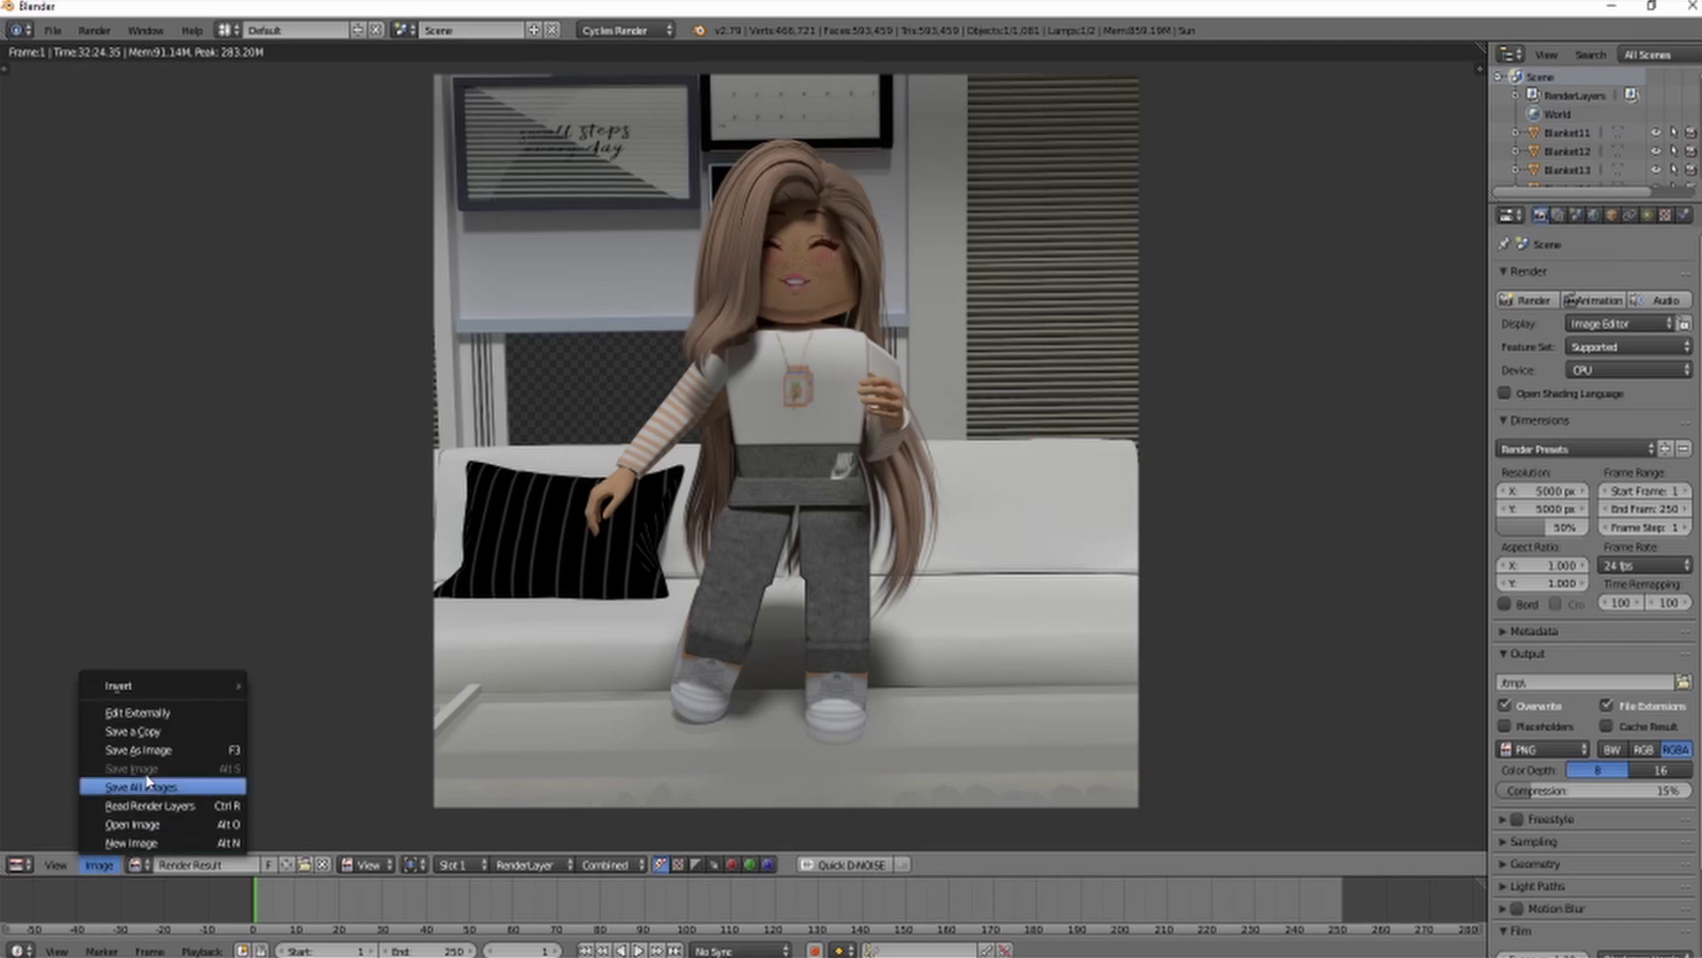
click(149, 750)
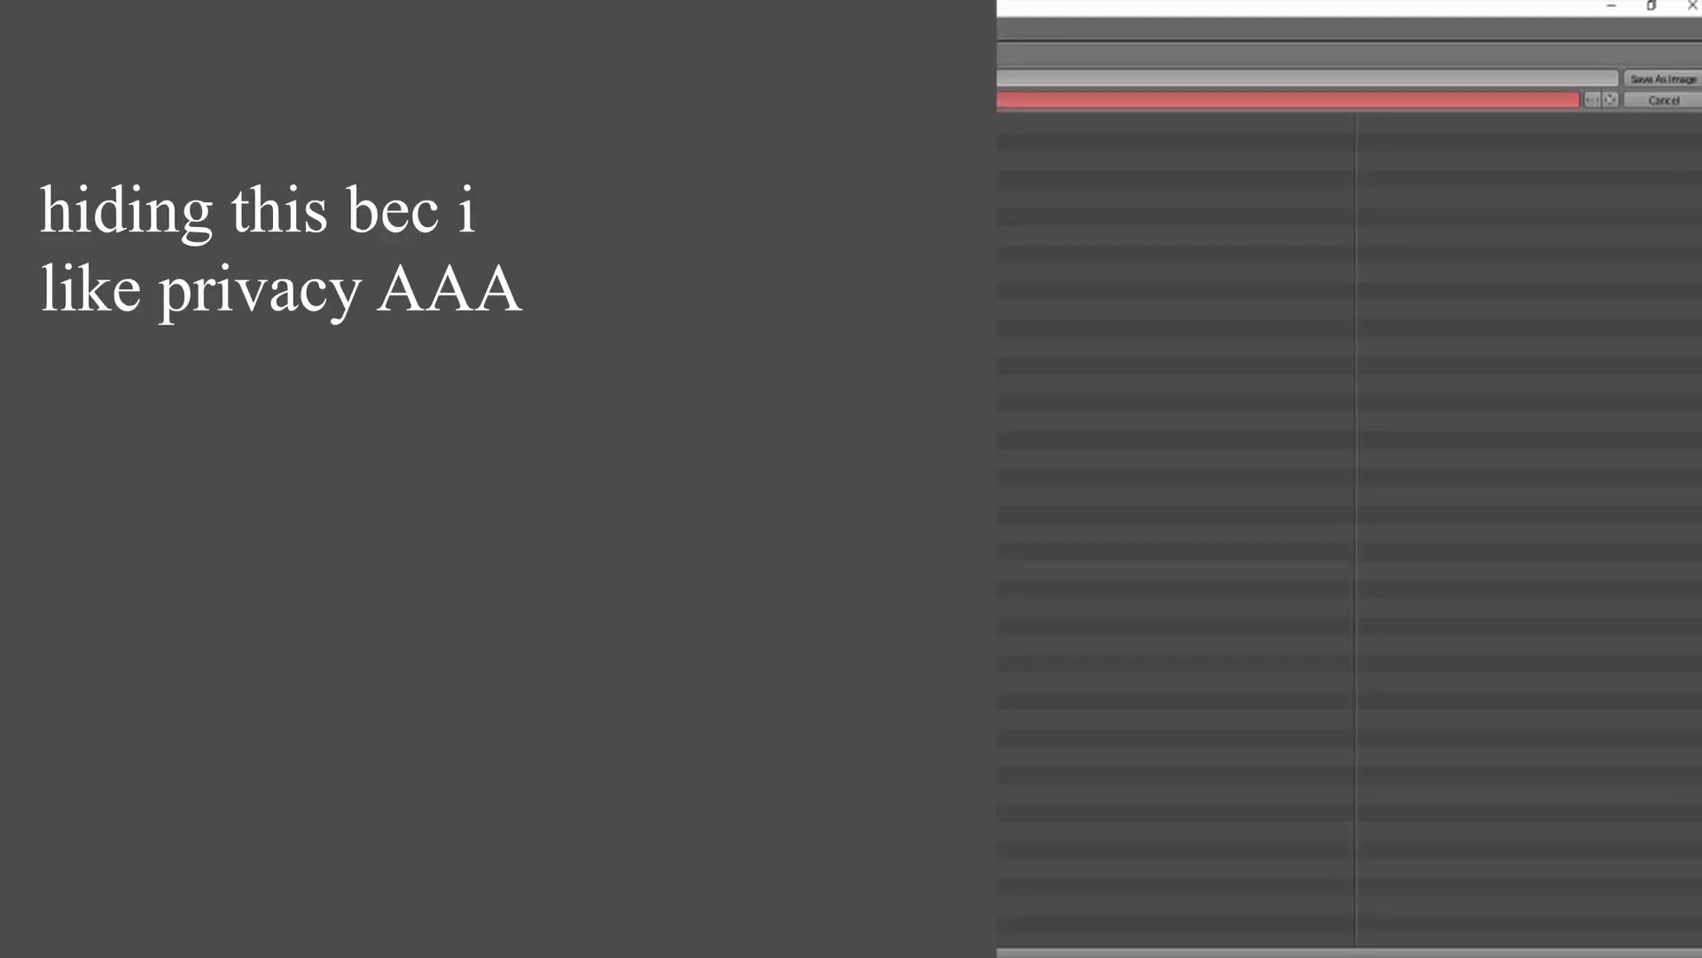
click(1676, 82)
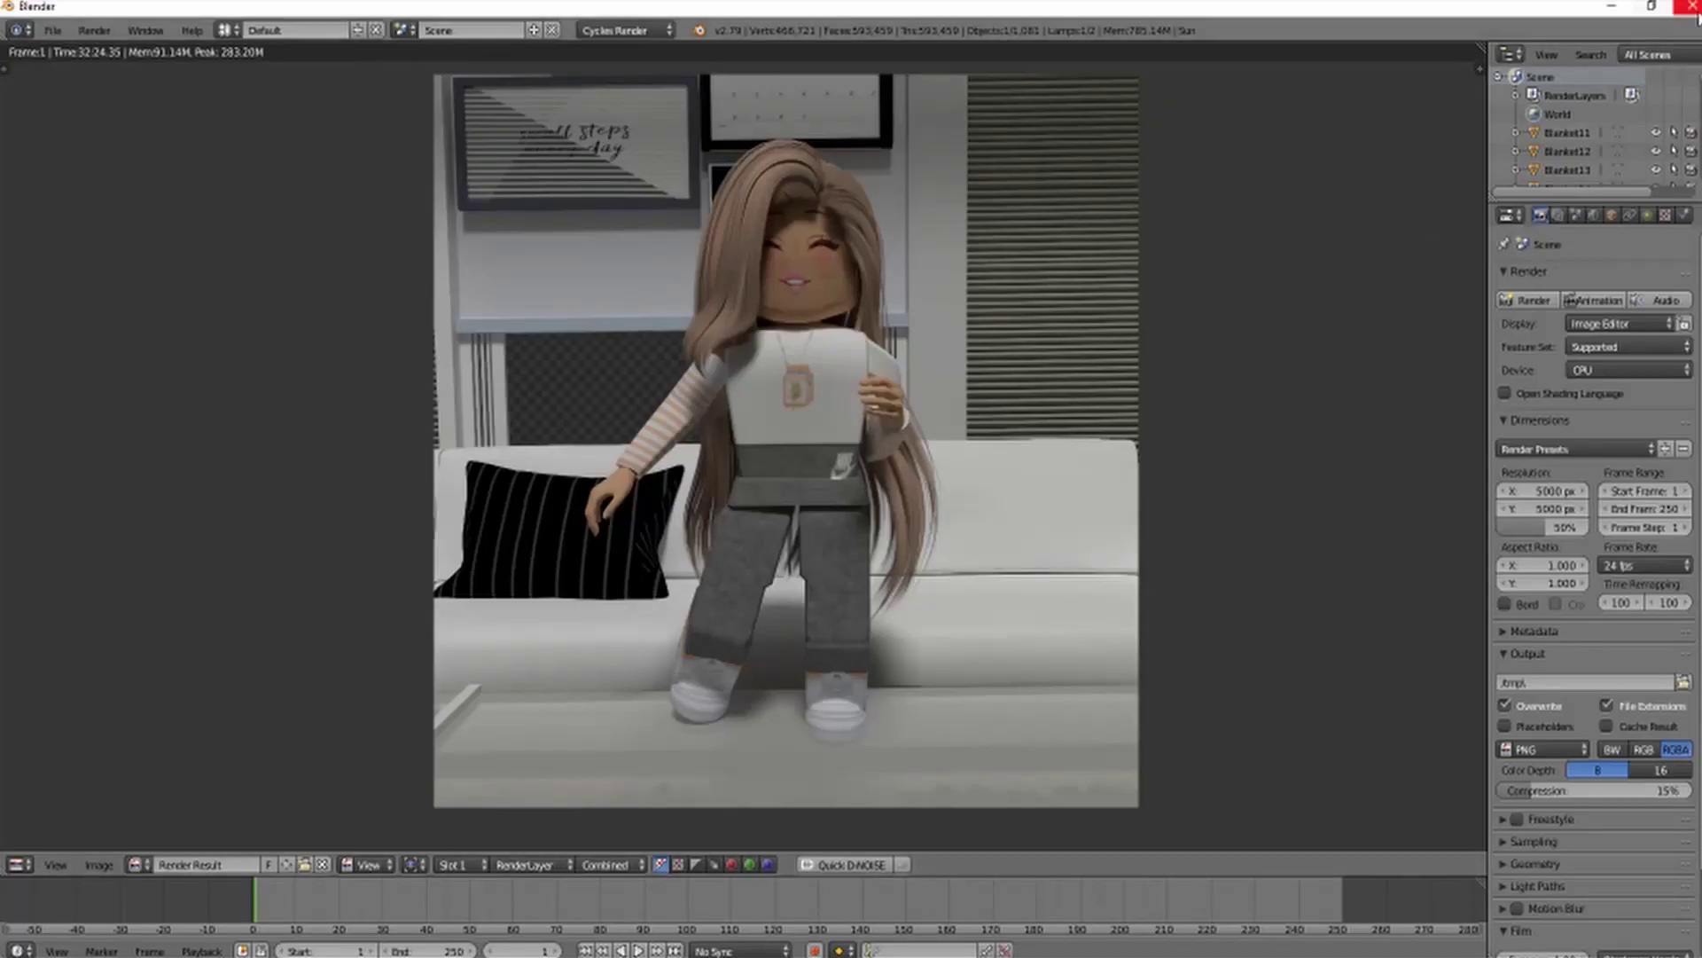
click(1687, 6)
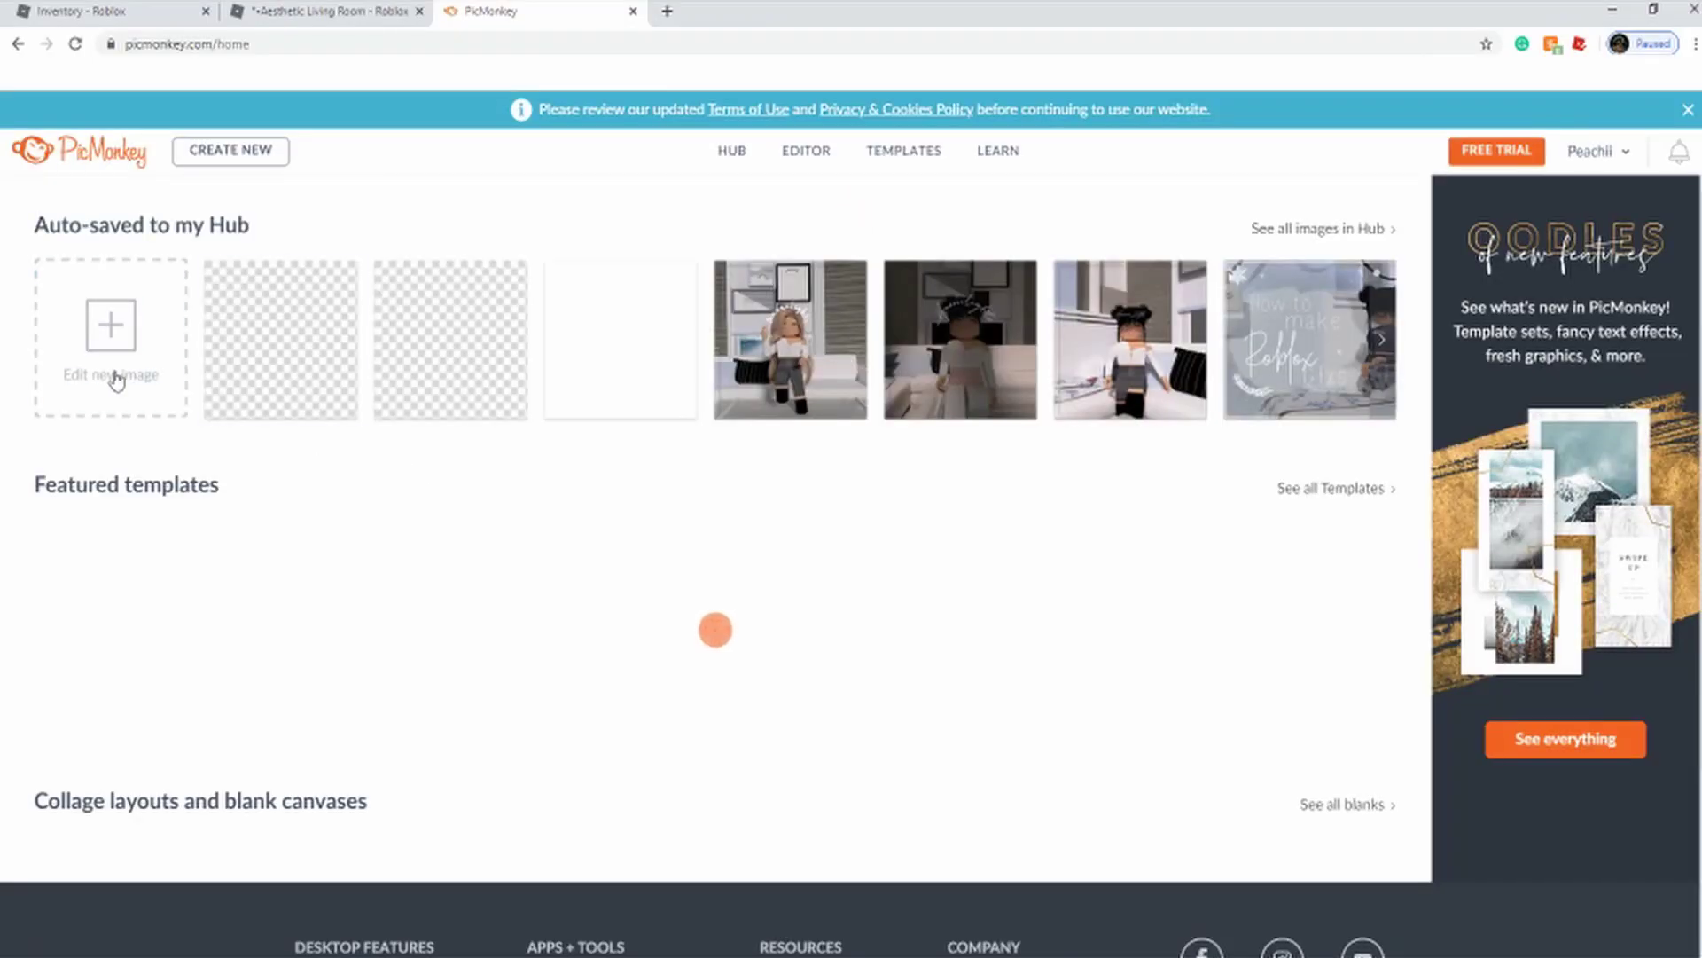
- Switch to PicMonkey in the browser and choose pop.png from the computer as a new image to edit
click(102, 358)
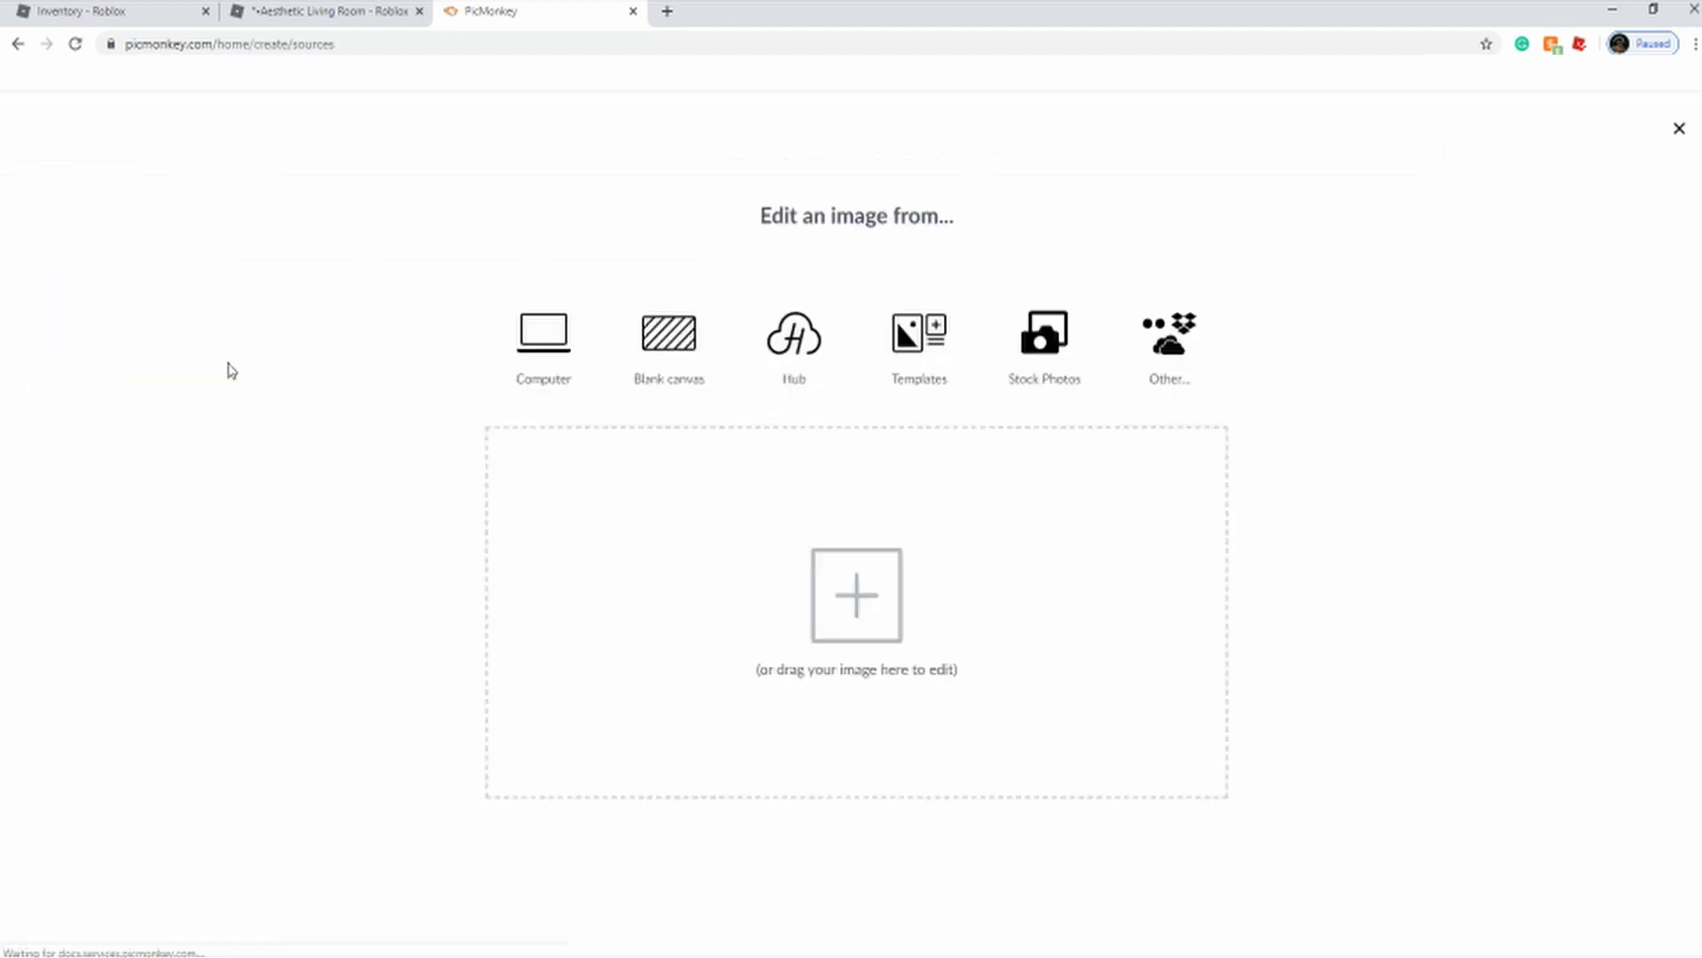
click(544, 341)
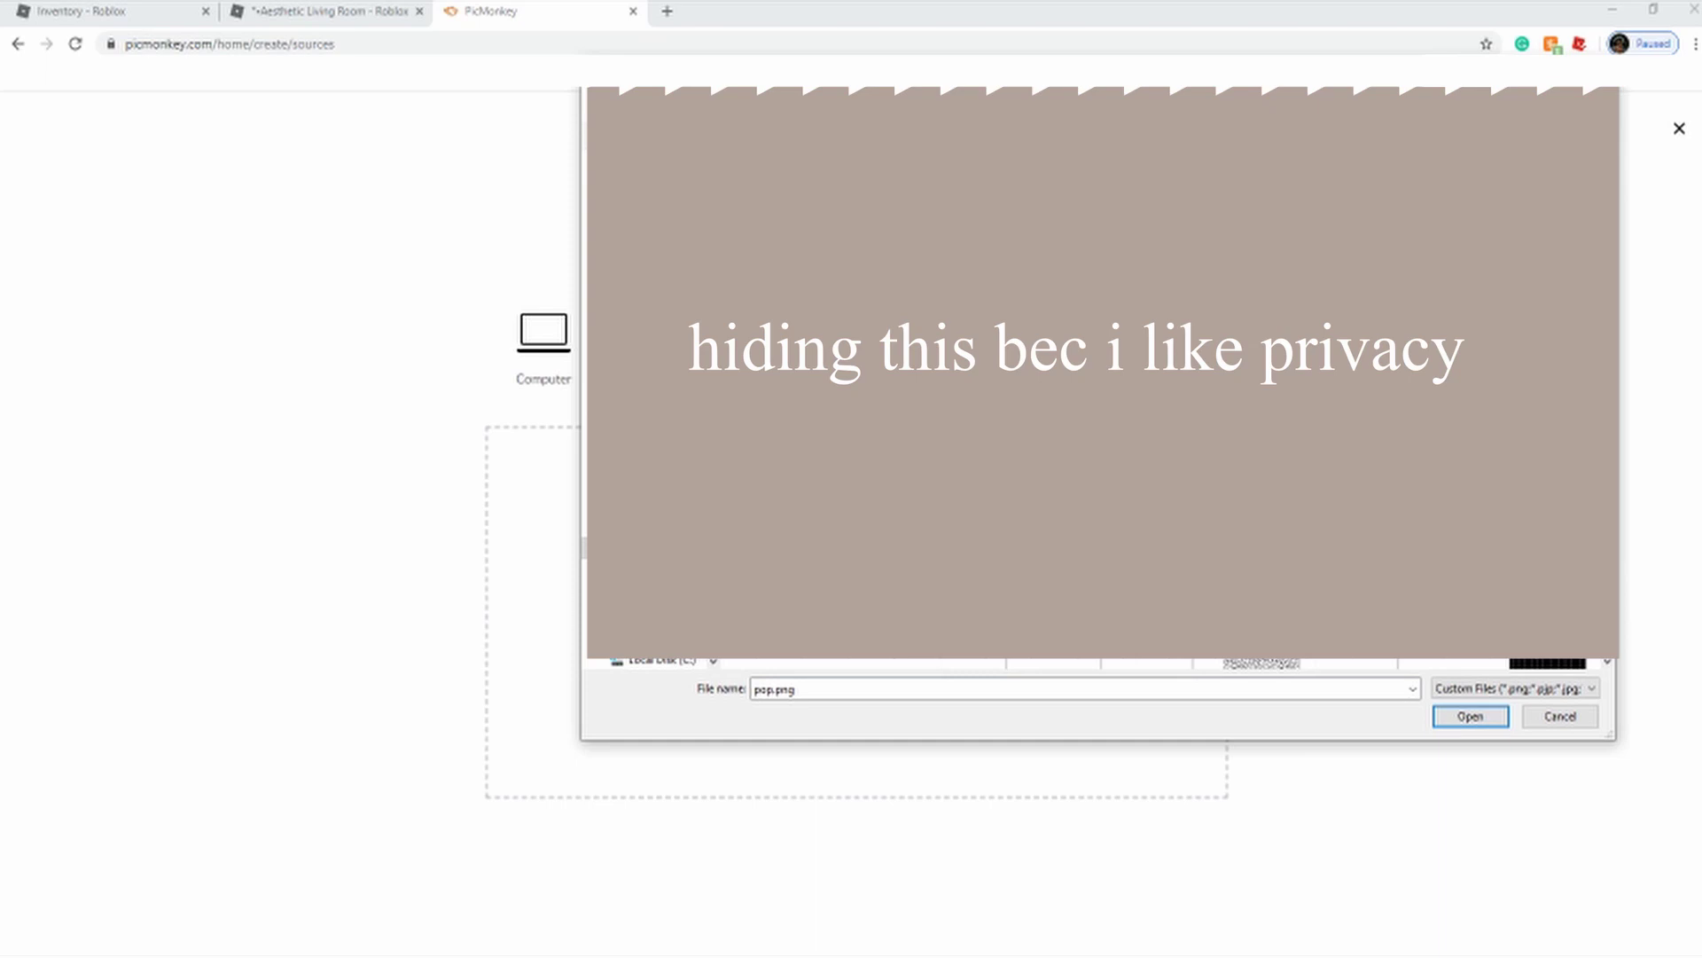
double_click(1335, 469)
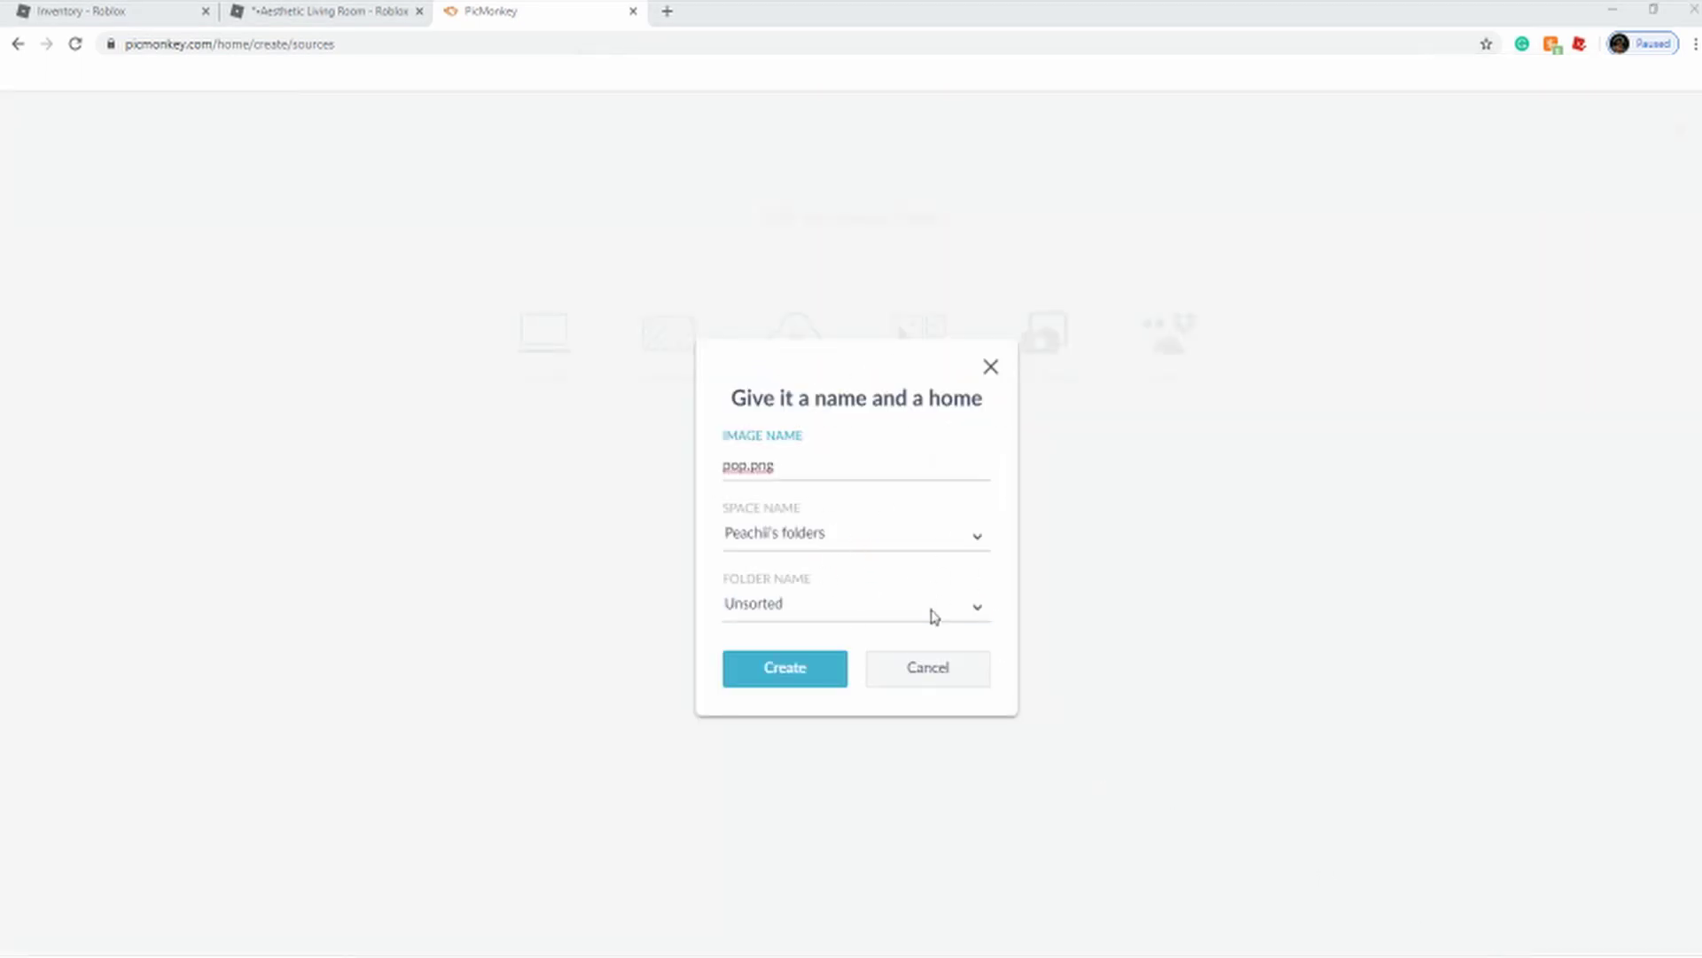
- Create the pop.png image in the Unsorted folder of the current space
click(771, 674)
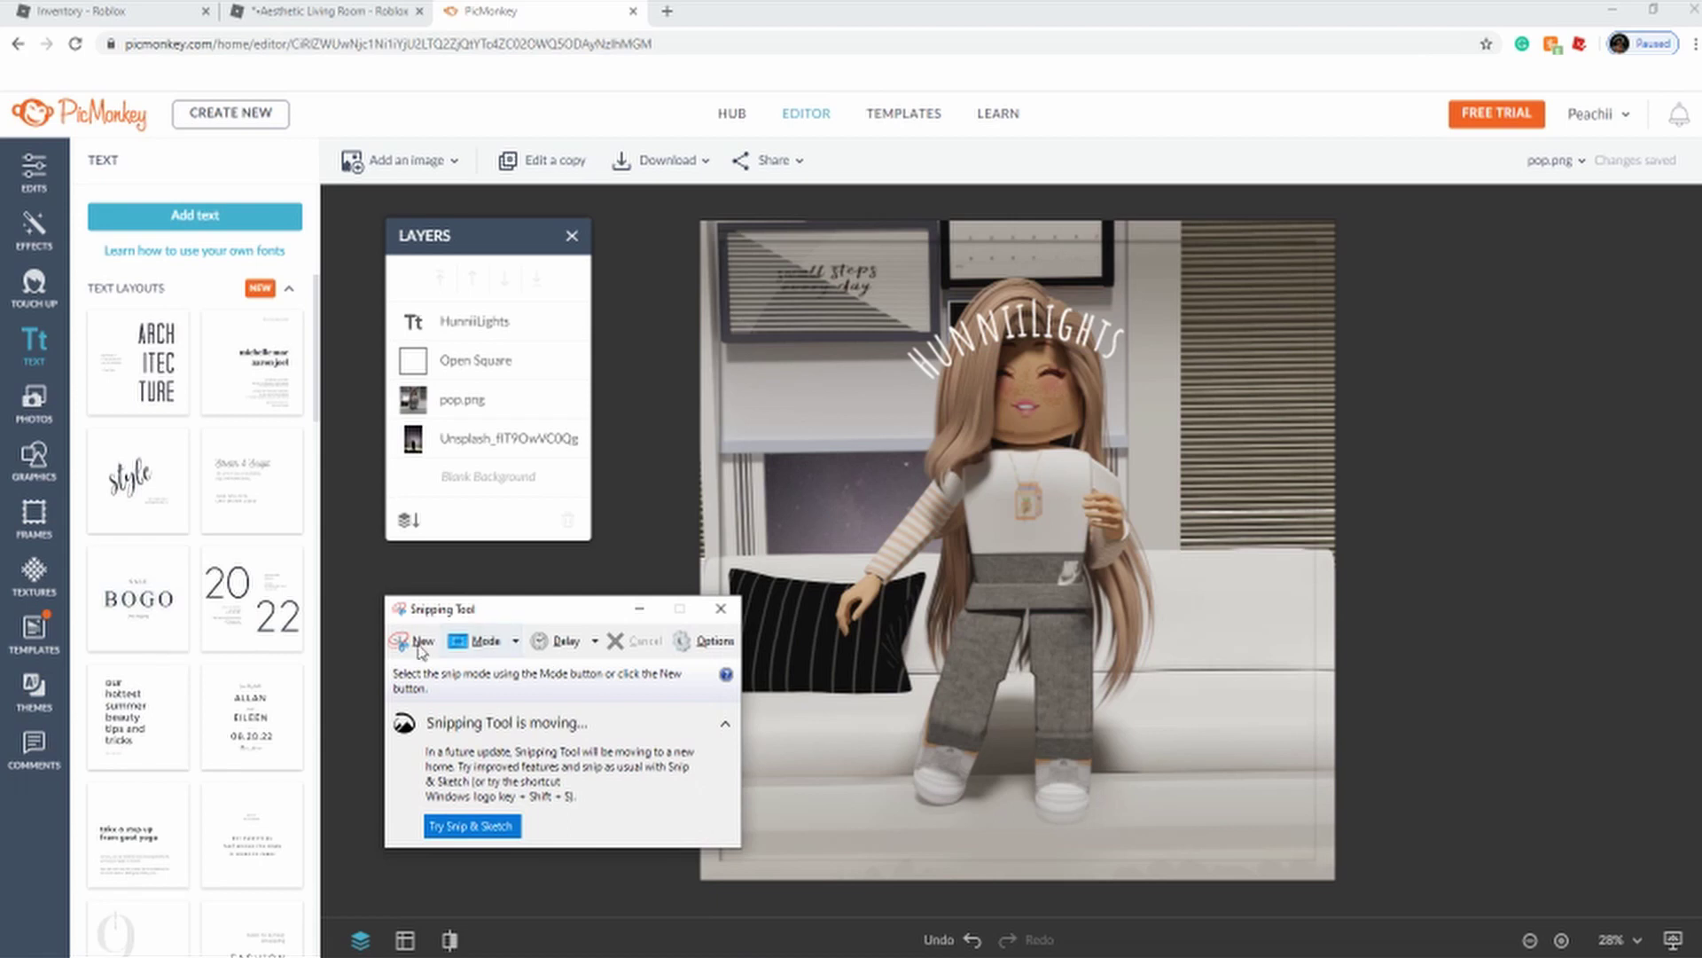
- Capture the finished avatar artwork on the canvas with Snipping Tool, save the snip as a JPEG file and close the capture
click(420, 645)
drag(701, 219, 1335, 879)
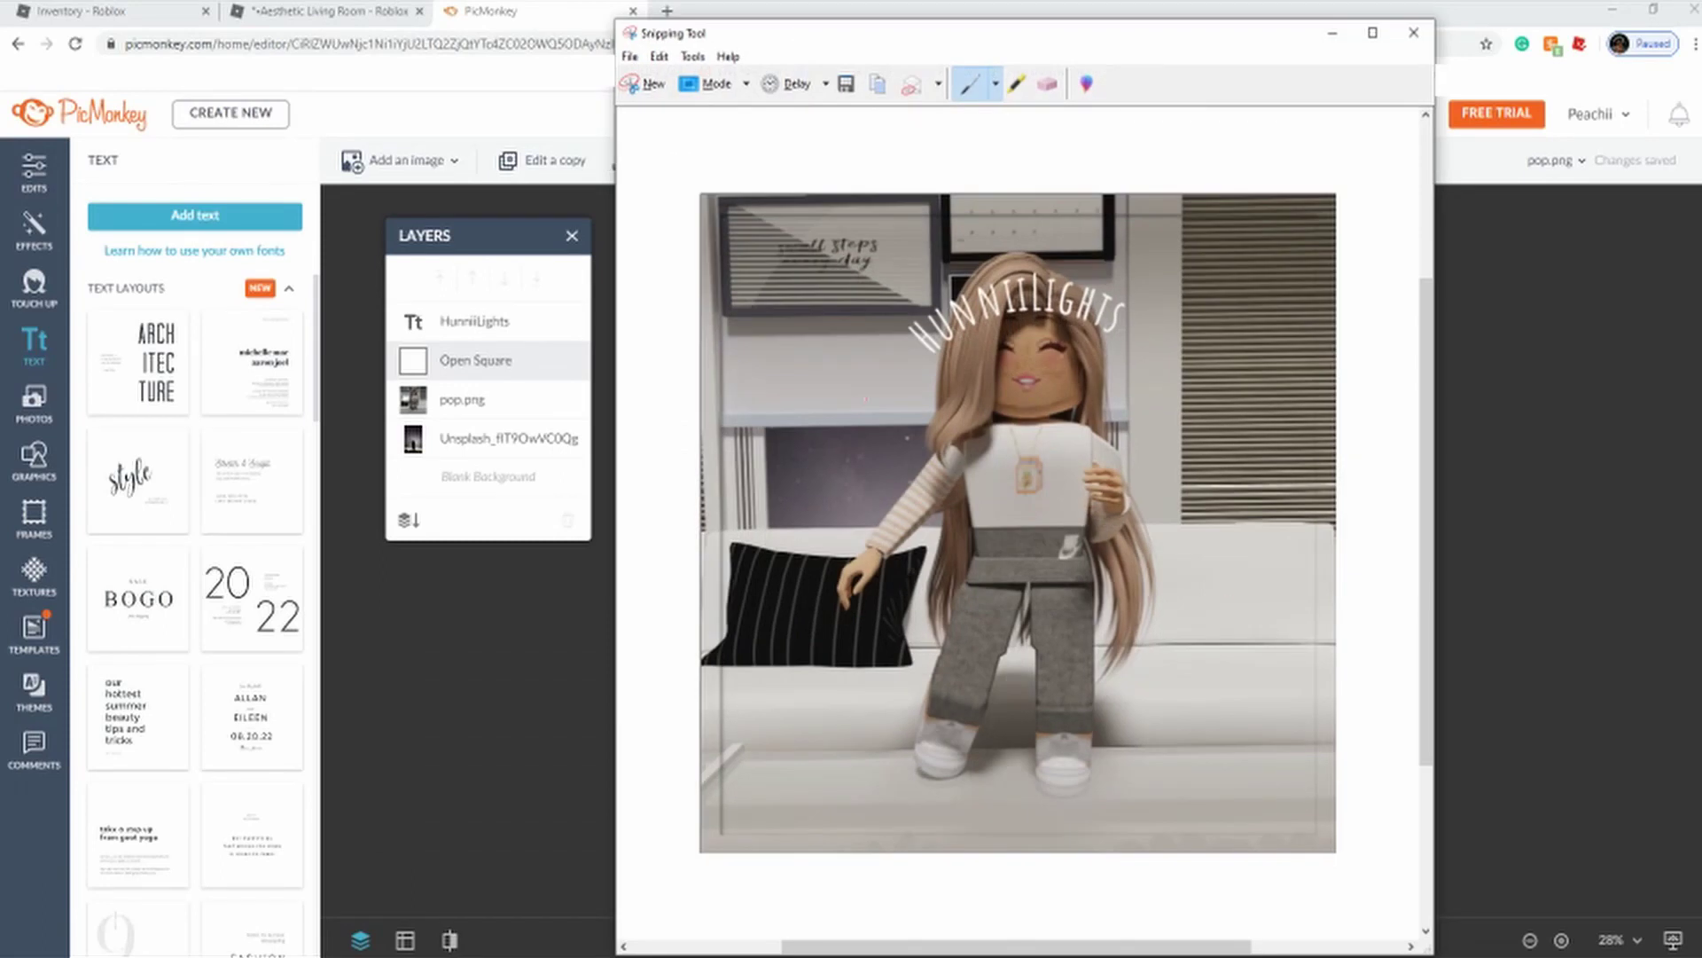
click(848, 86)
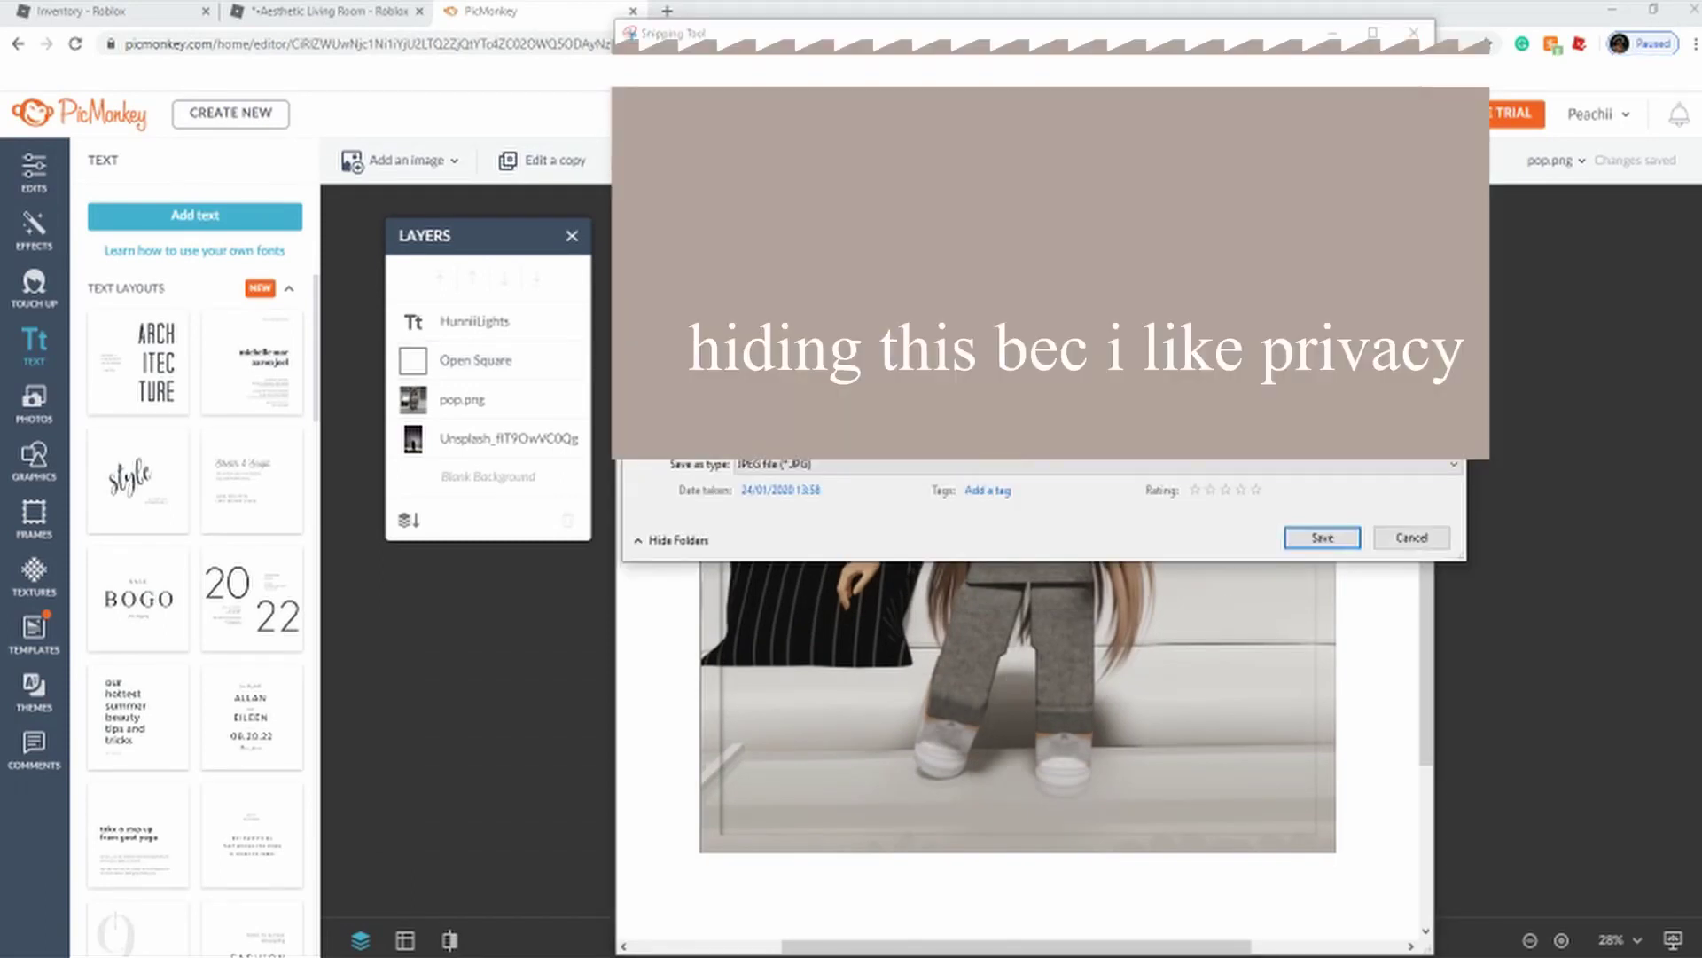
click(1319, 538)
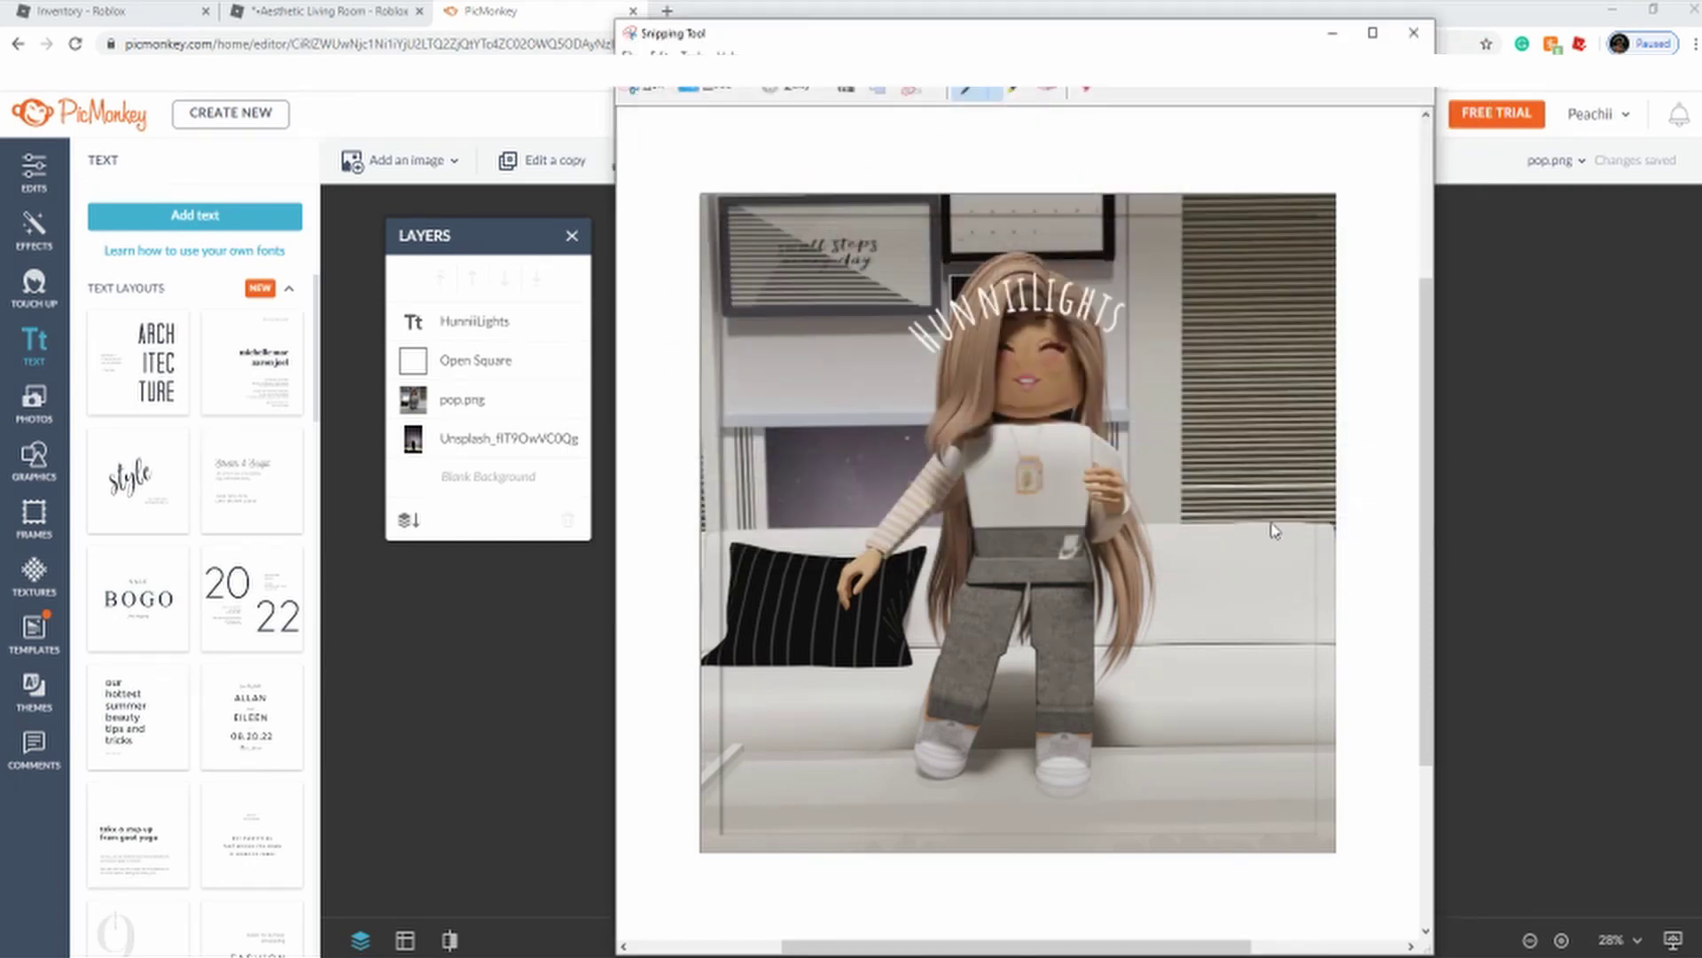
click(1412, 36)
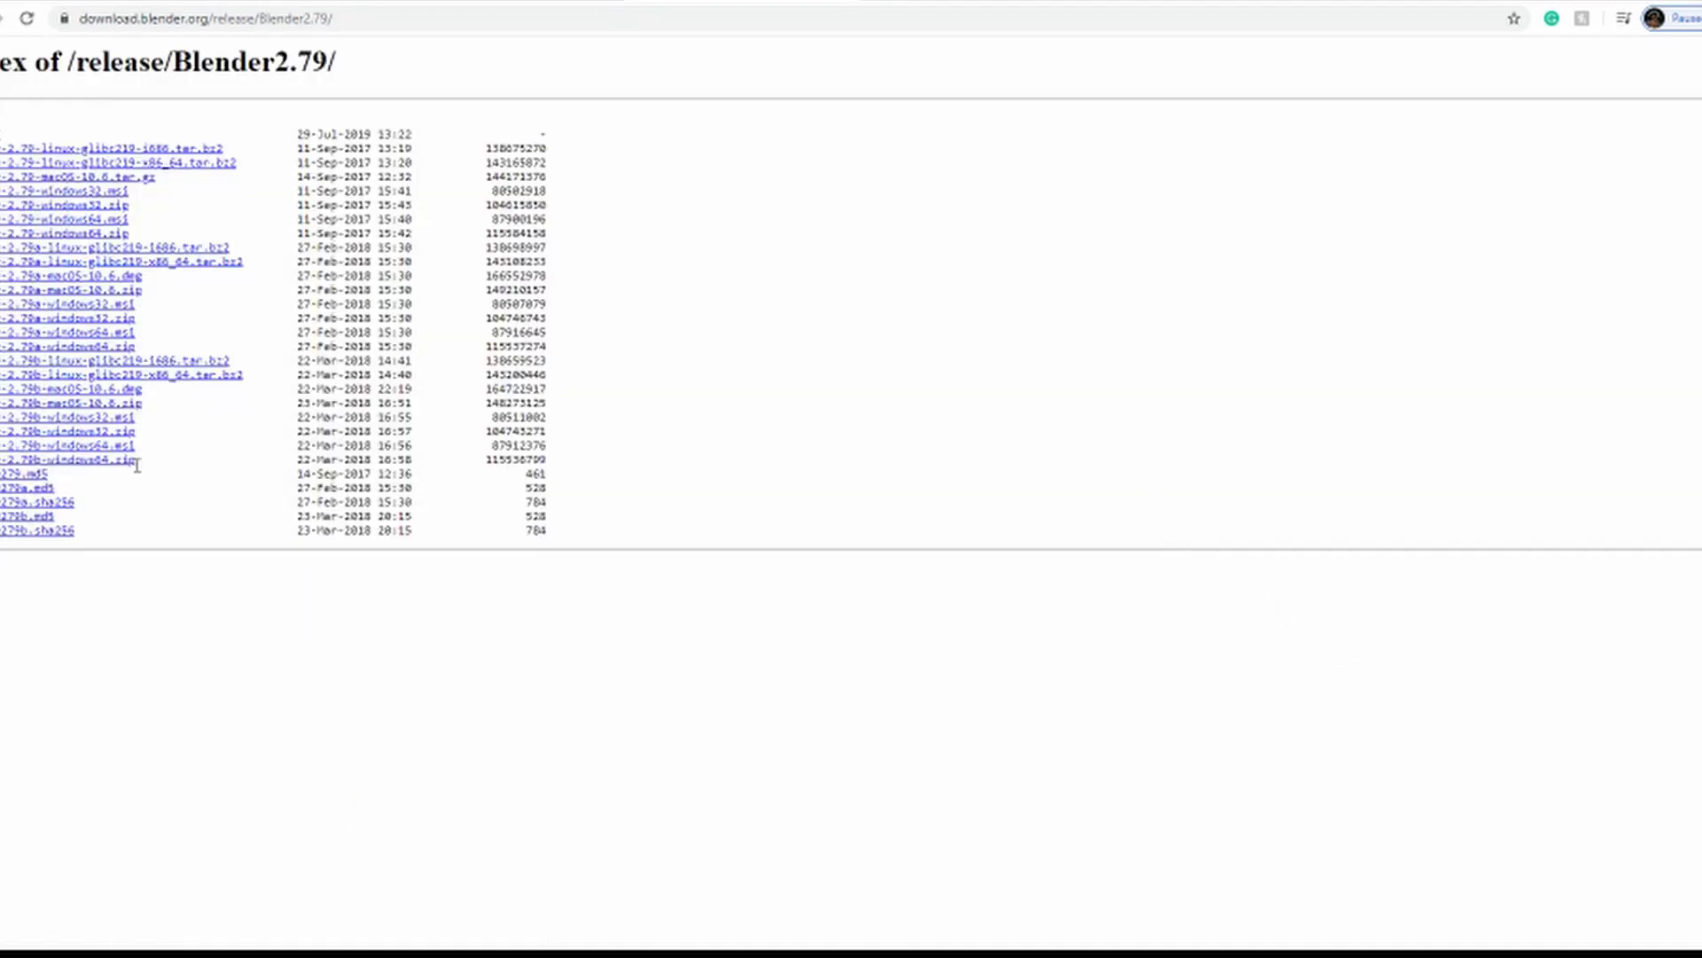
- Switch to the Blender 2.79 release index in the browser and download blender-2.79b-windows64.zip
drag(162, 459, 2, 460)
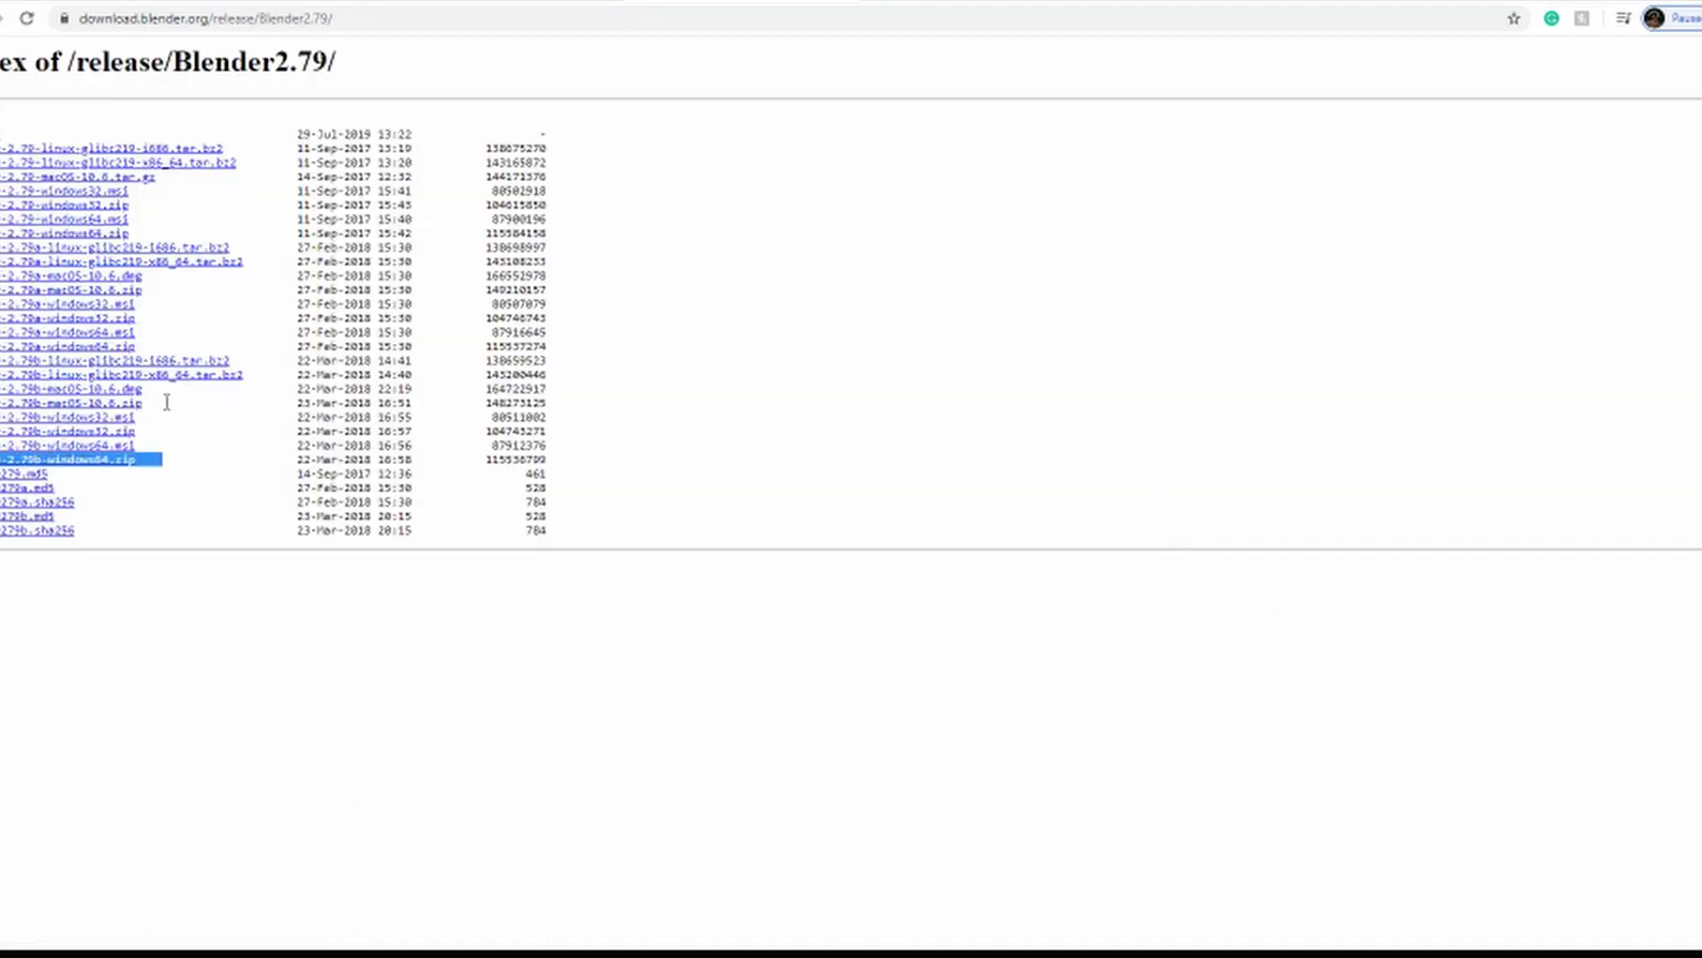
drag(93, 404, 2, 417)
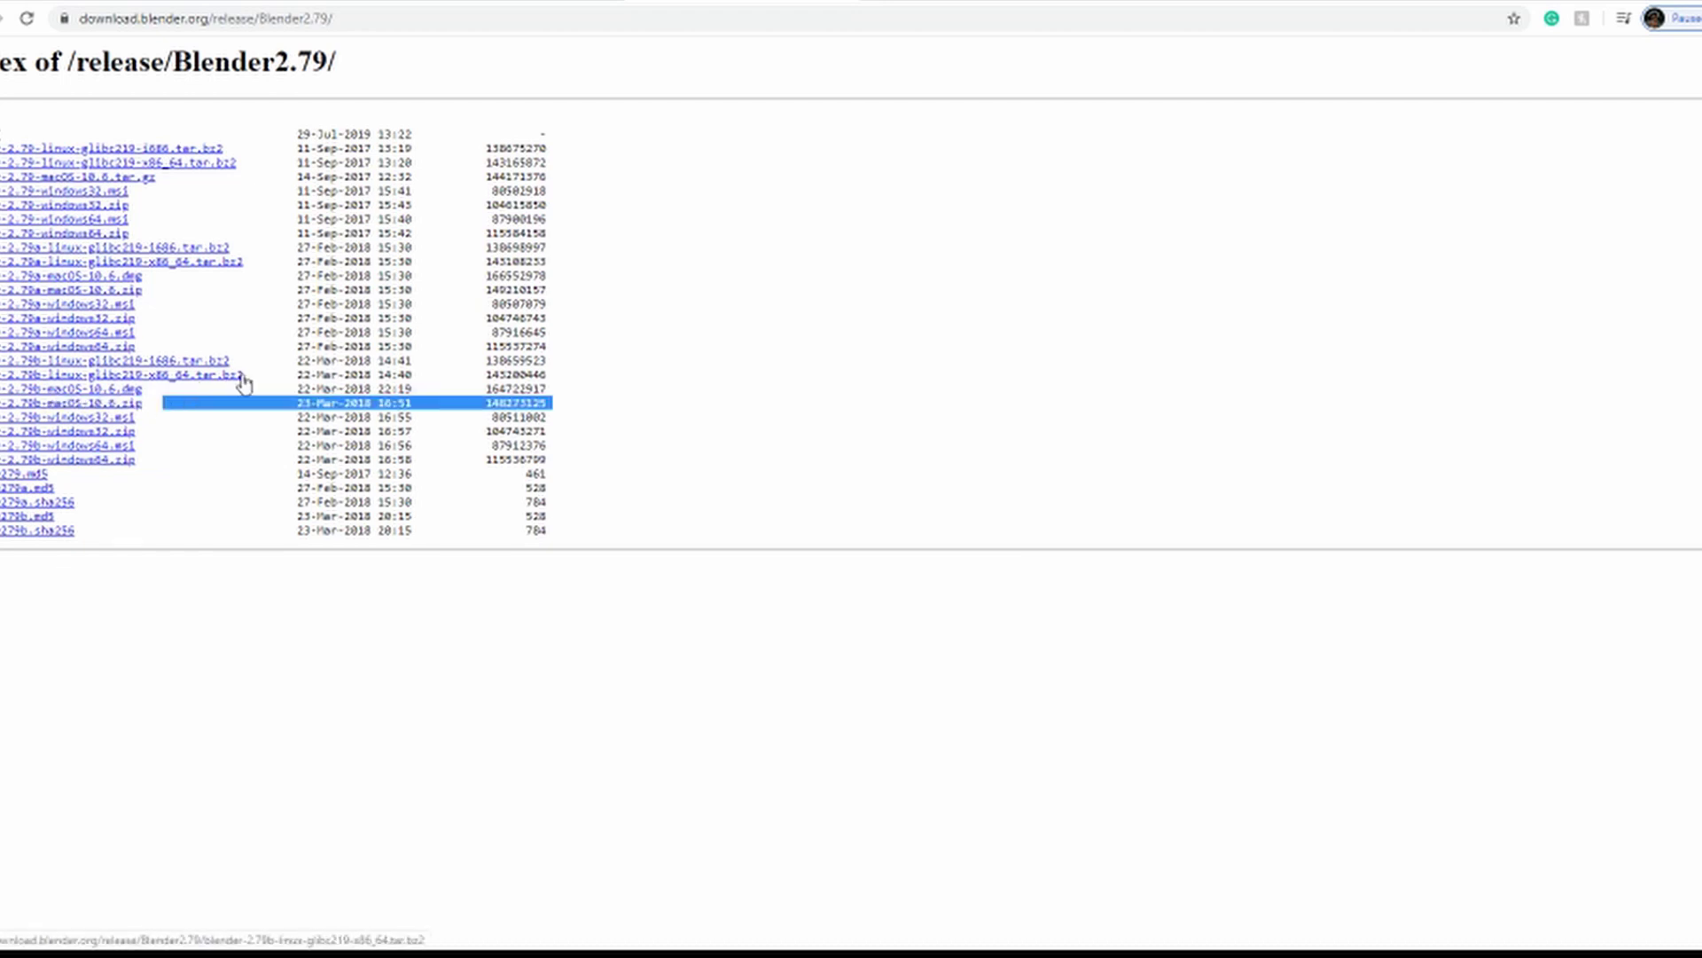
drag(252, 376, 53, 376)
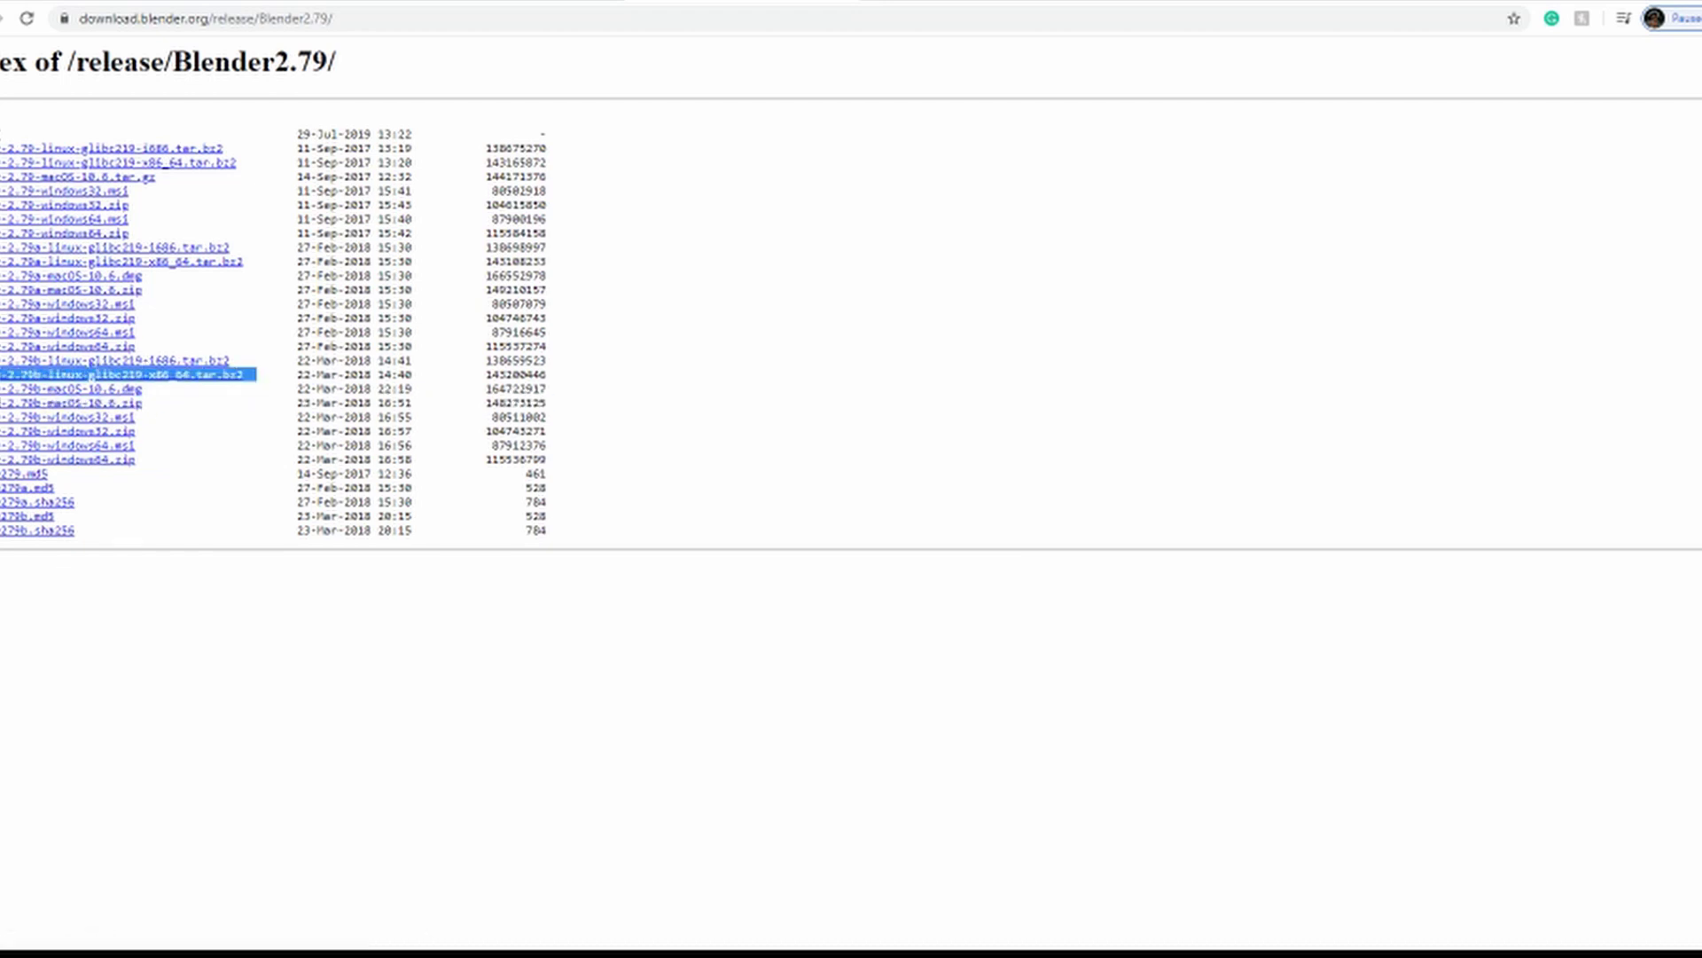
click(98, 461)
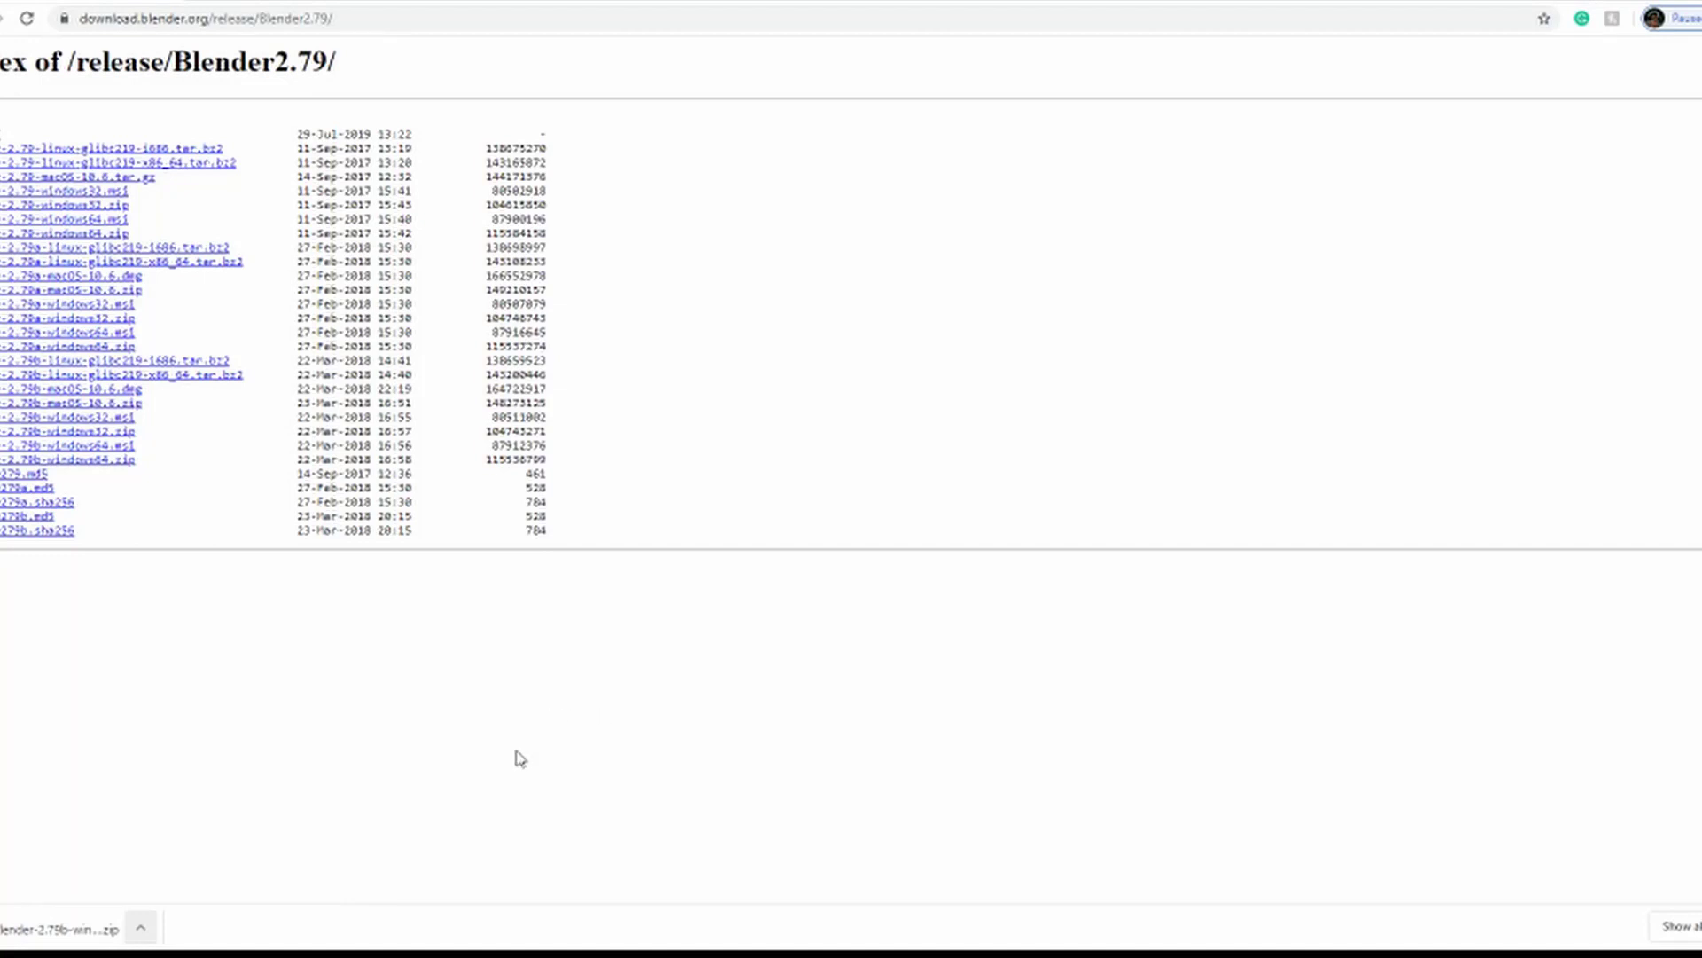
- Show the downloaded blender-2.79b-windows64 (1).zip in its folder and extract the archive there
click(142, 930)
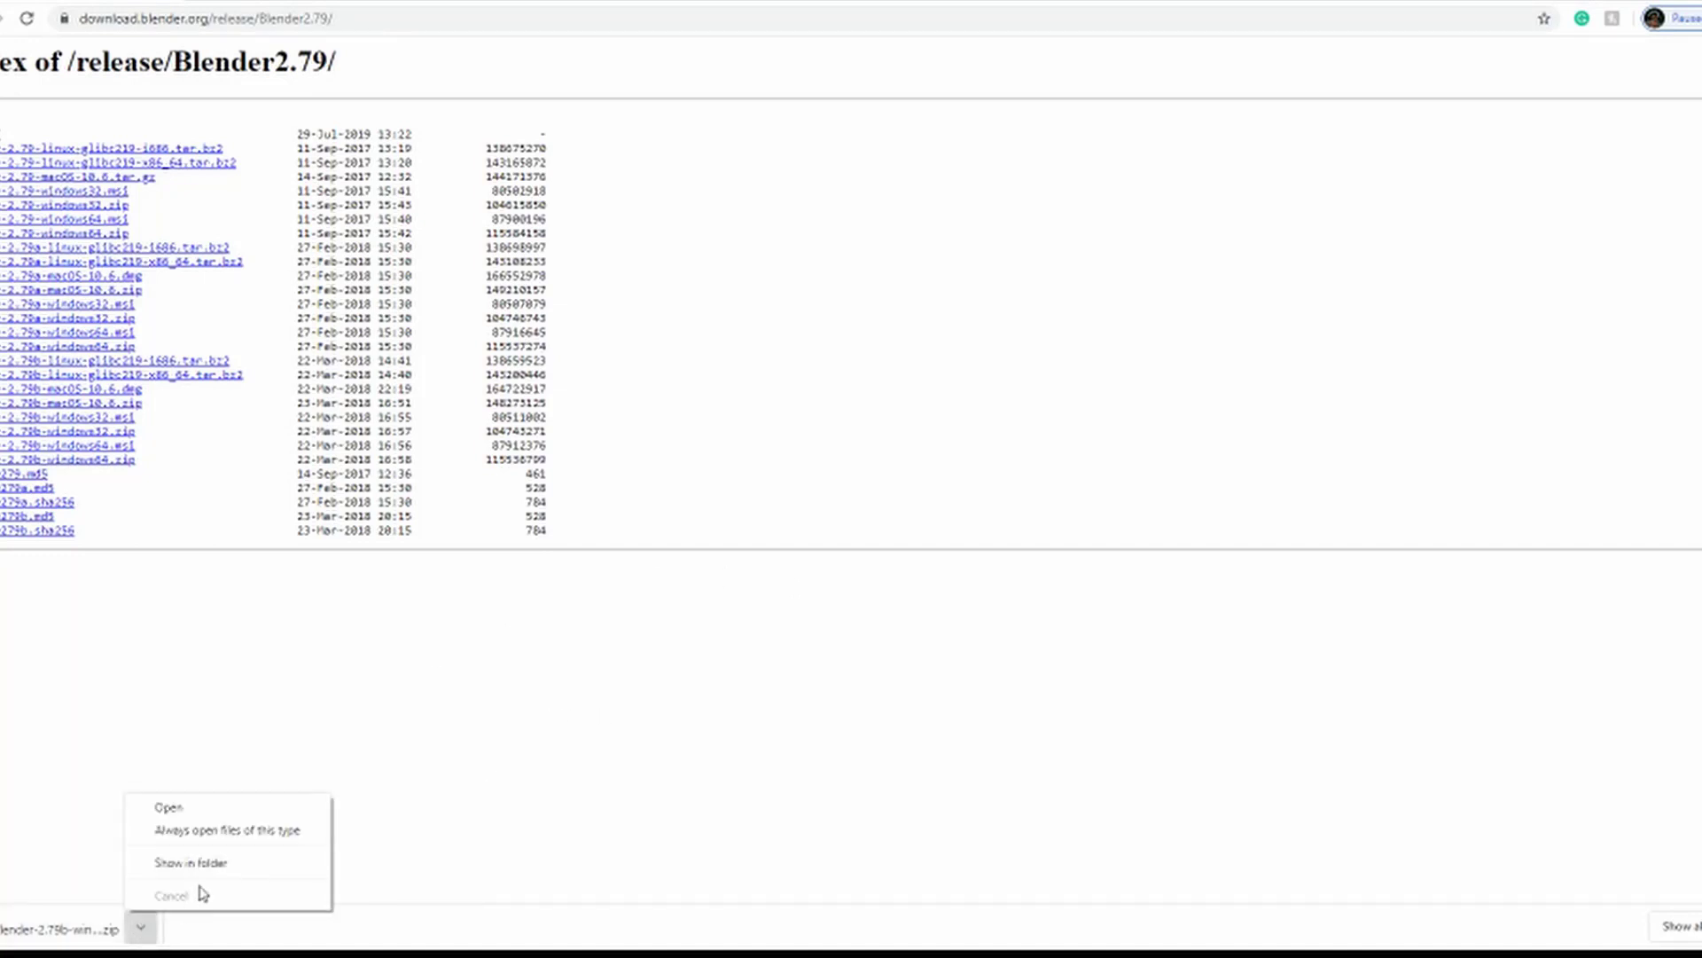
click(268, 867)
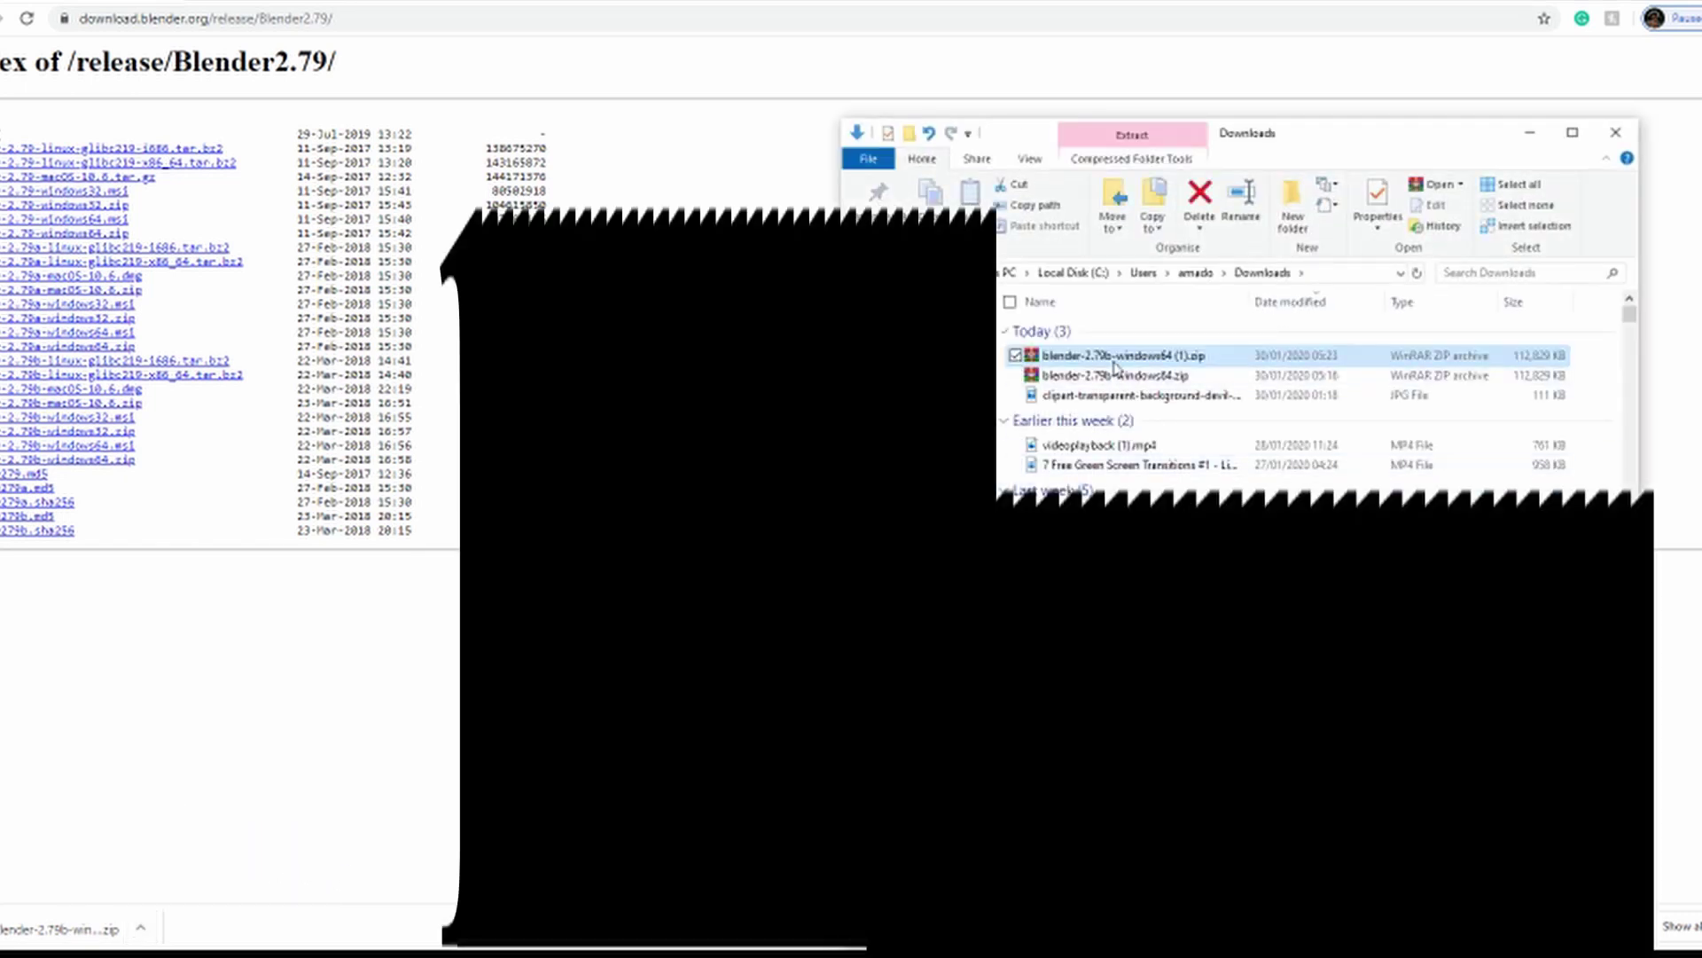
right_click(1132, 362)
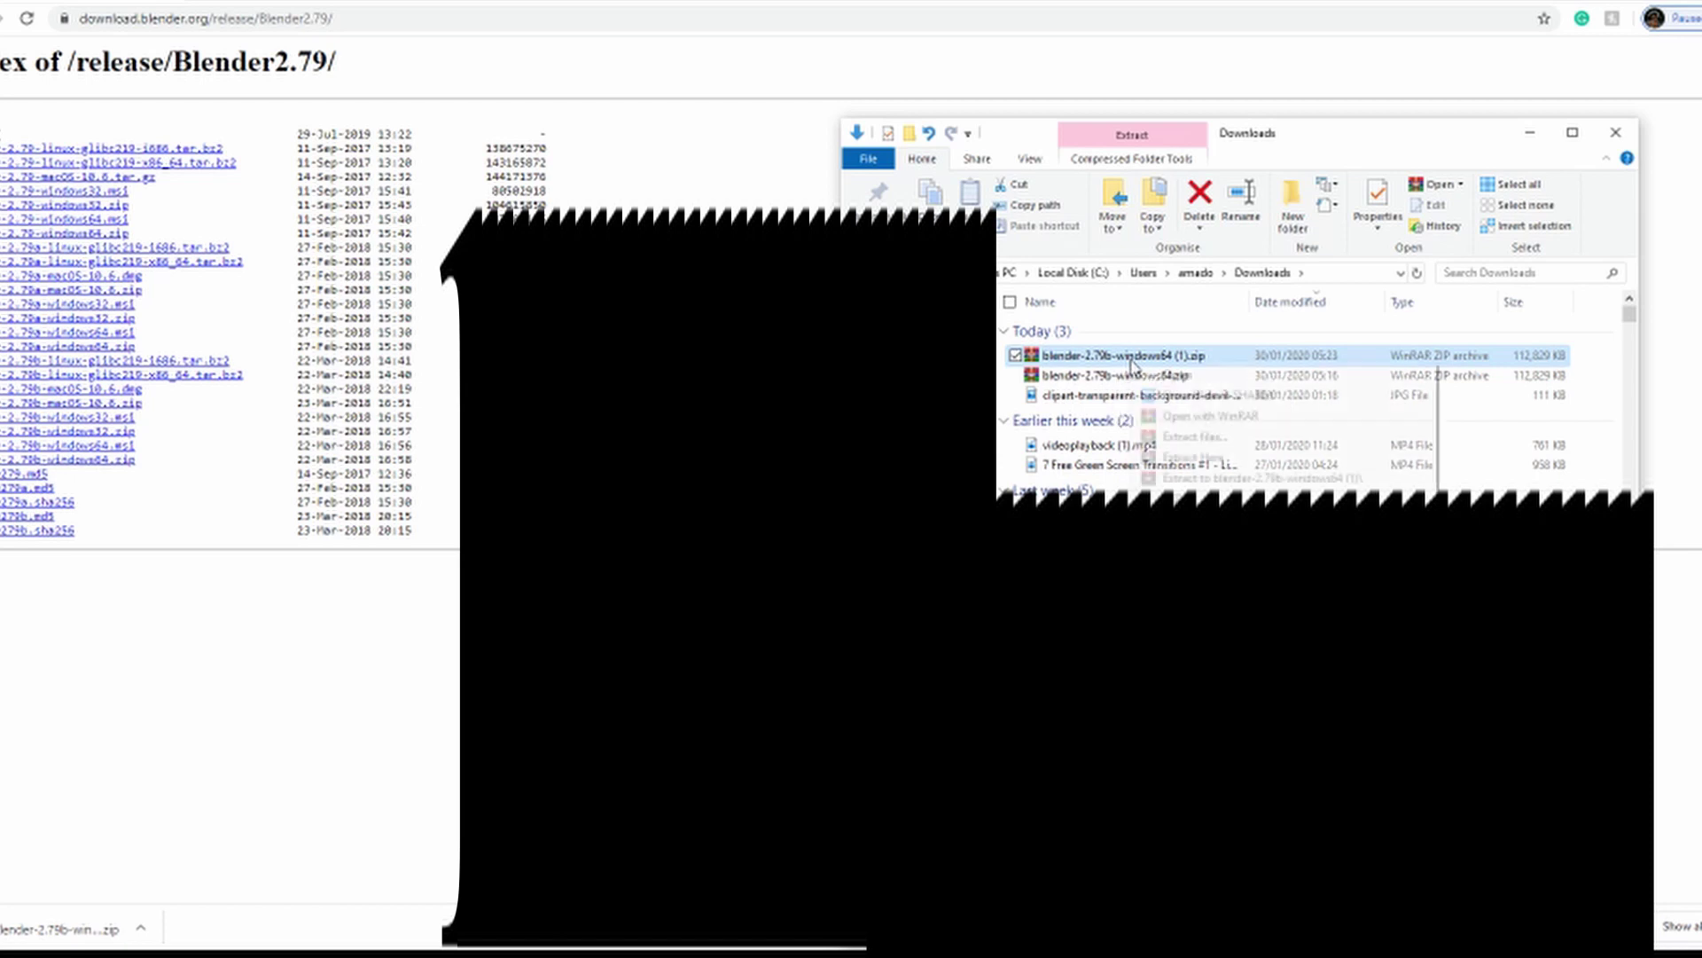
click(1182, 458)
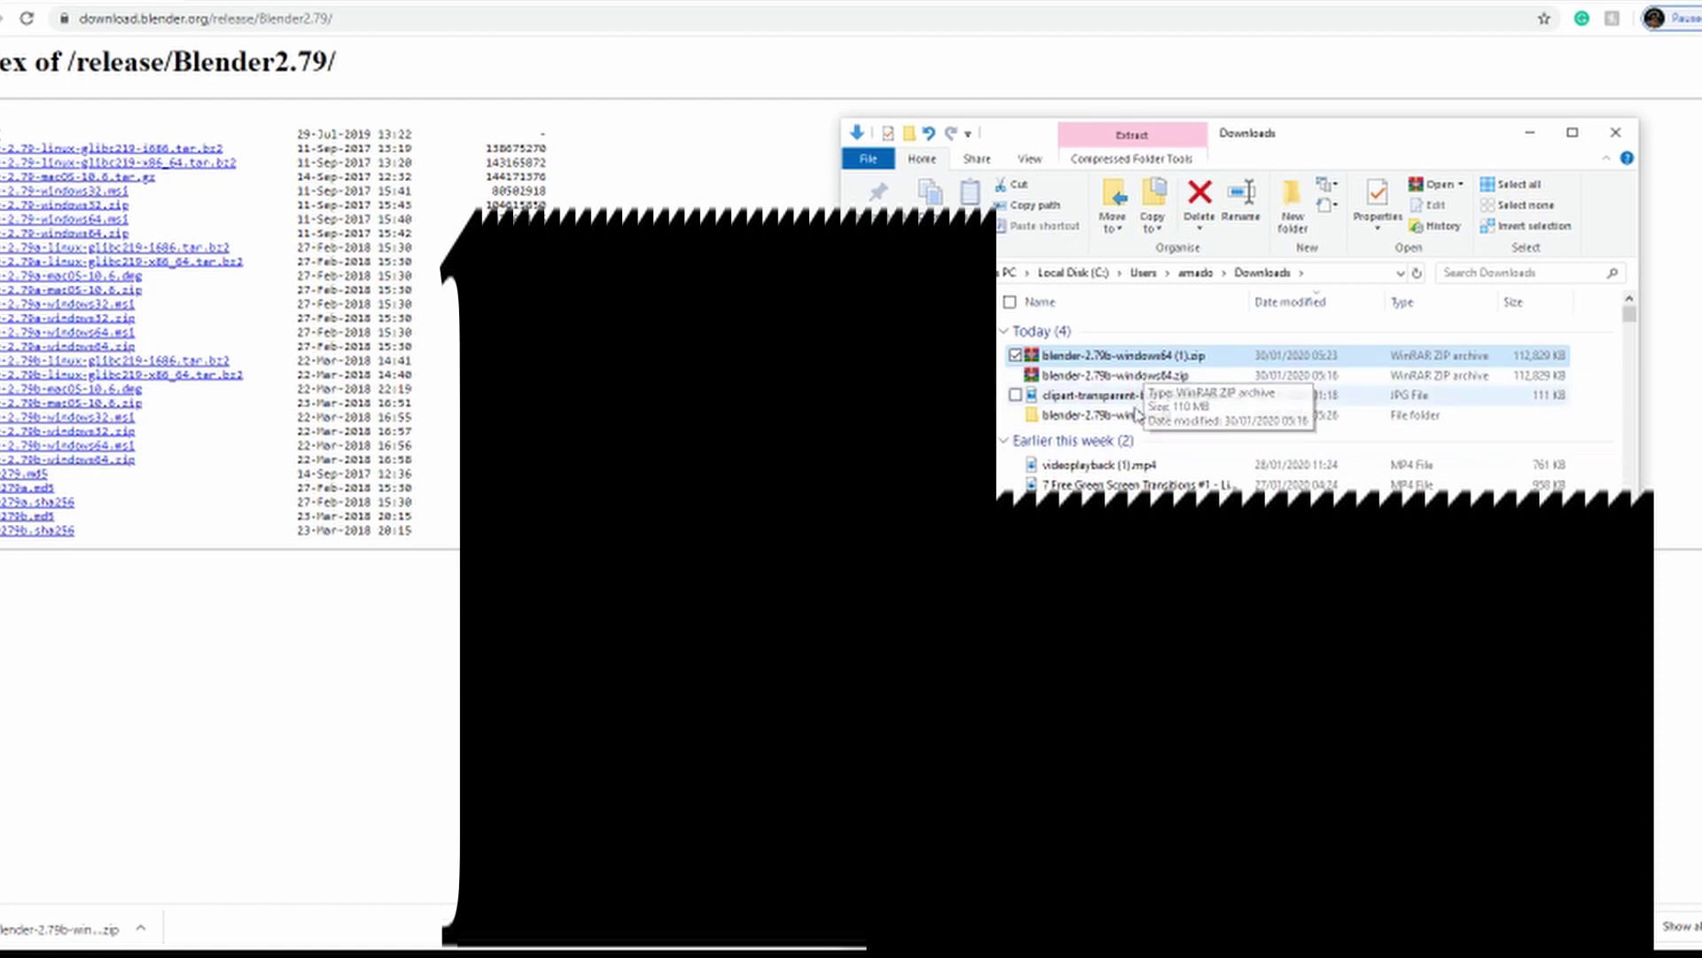
- Open the extracted blender-2.79b-windows64 folder and launch blender.exe
click(1167, 417)
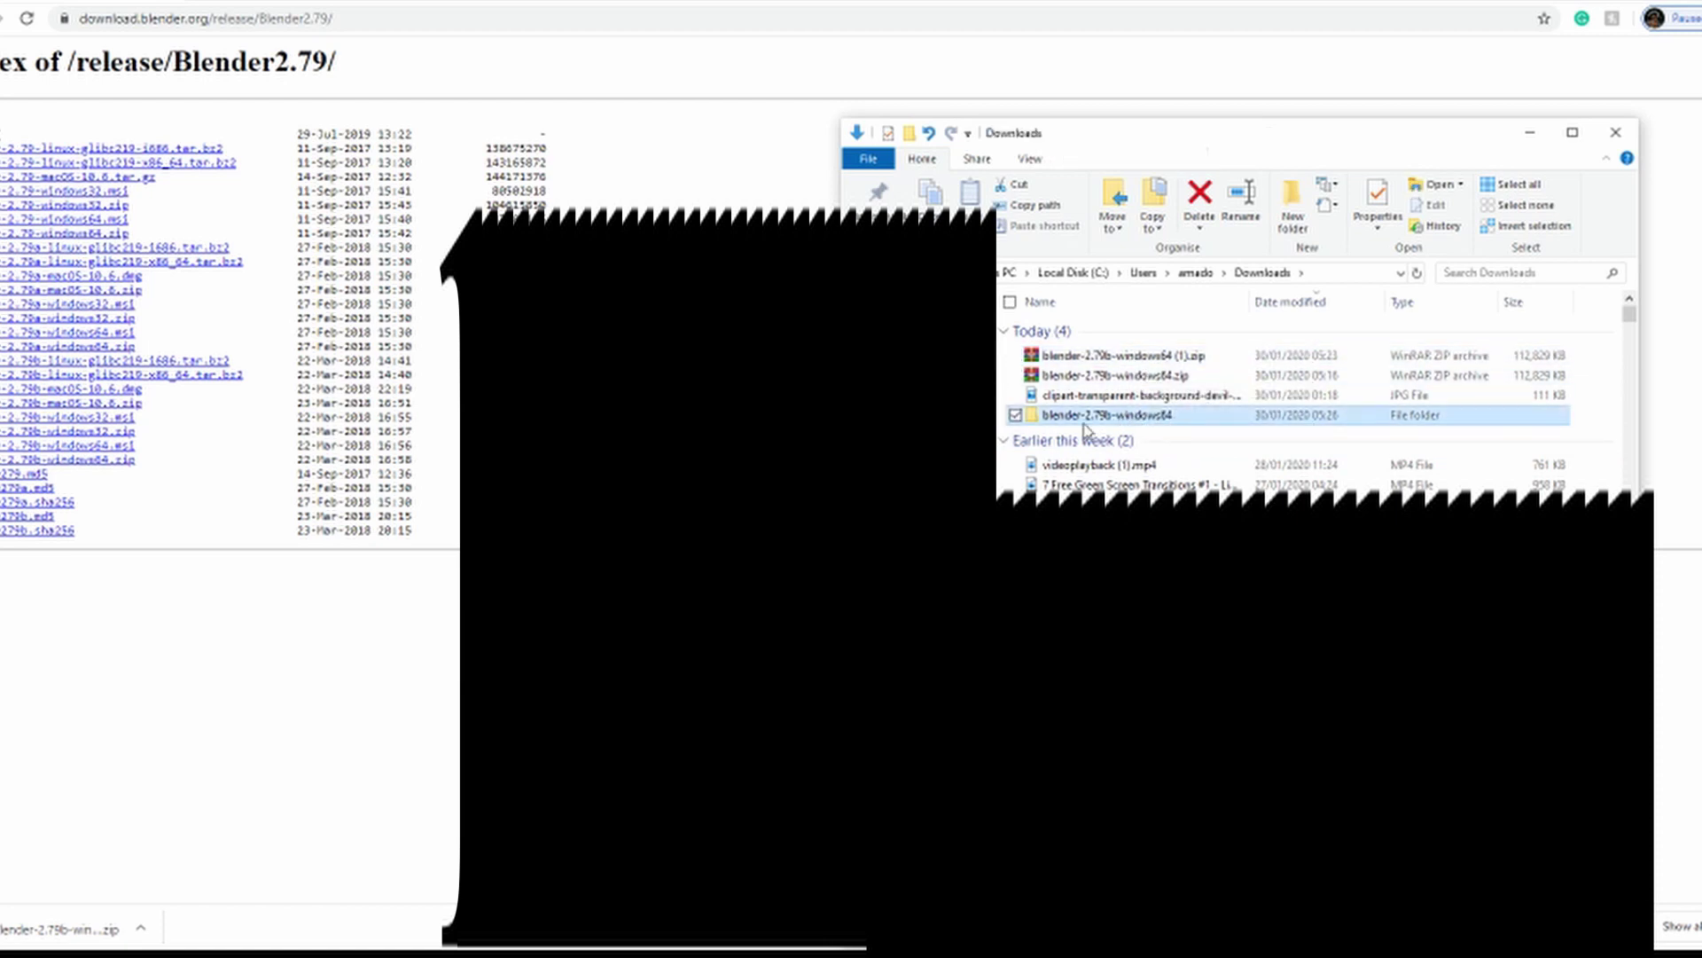
double_click(1196, 426)
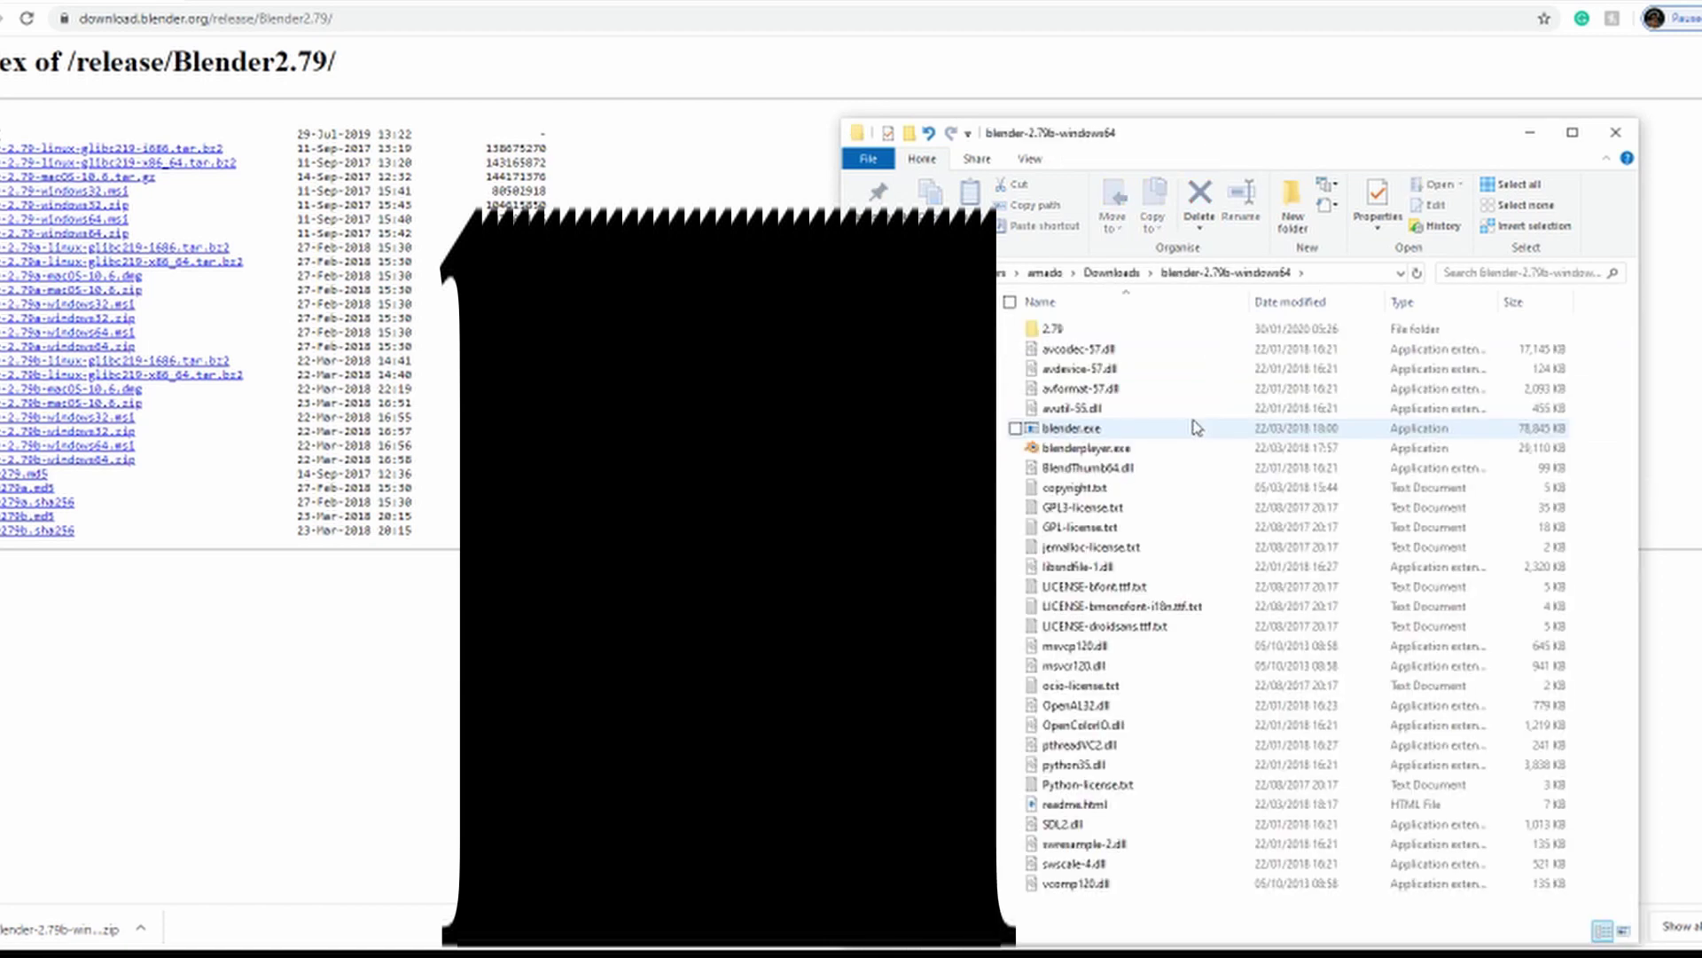
click(1199, 450)
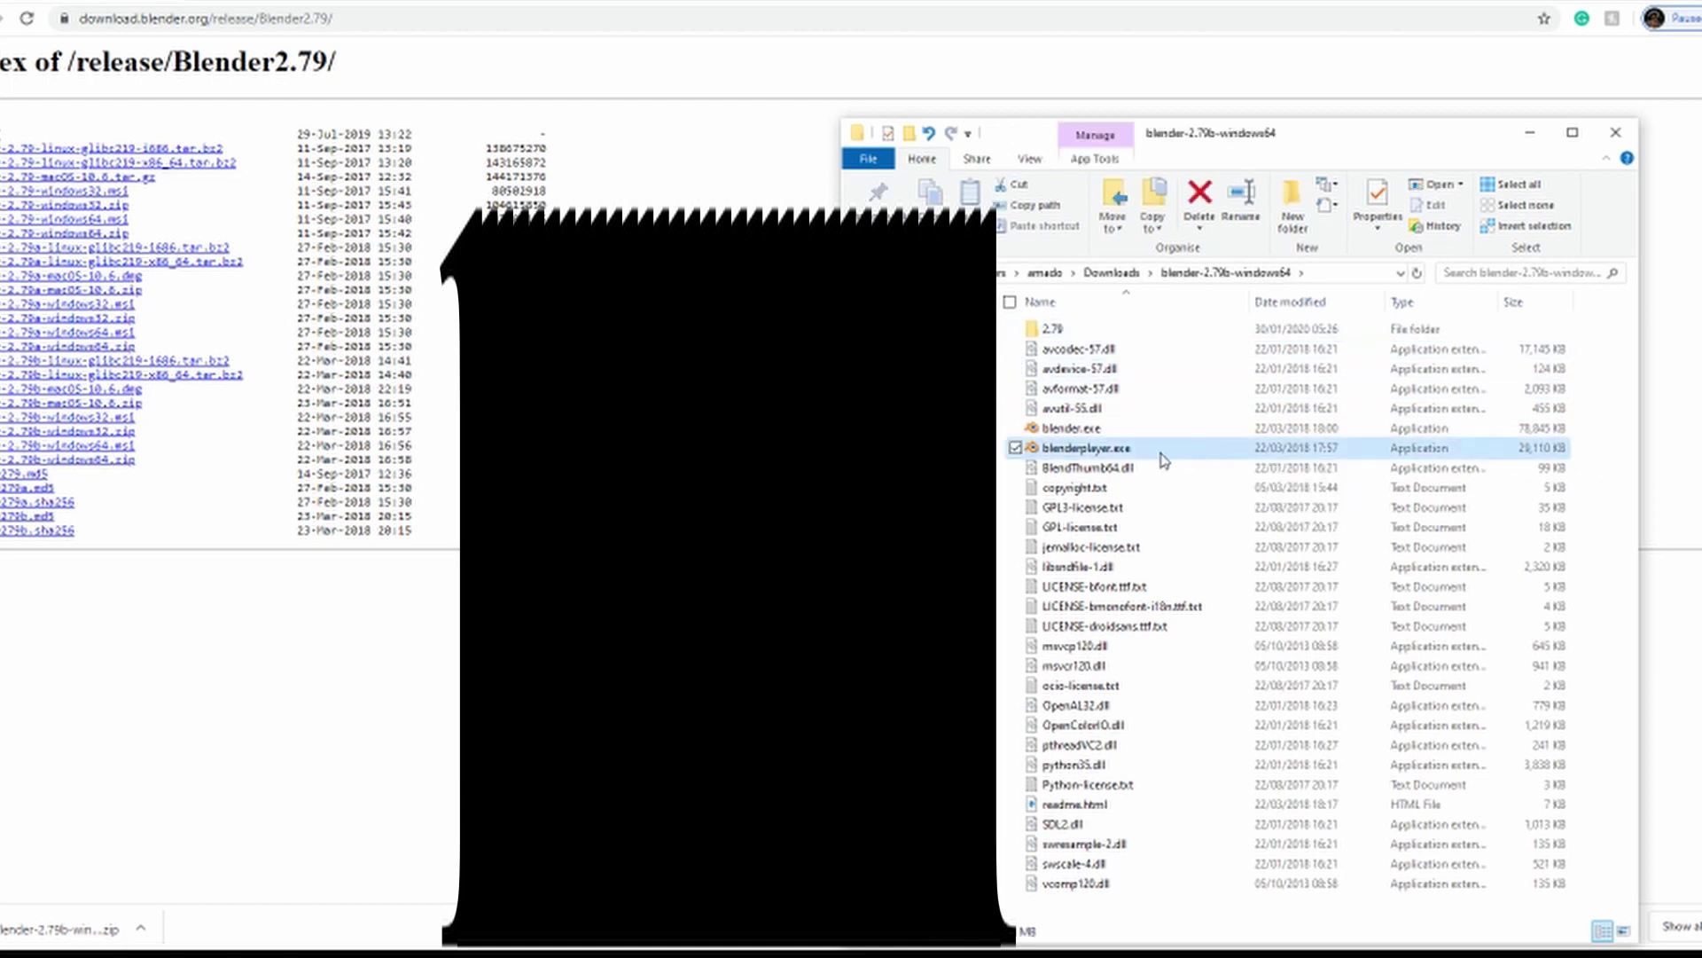
double_click(1194, 453)
double_click(1200, 431)
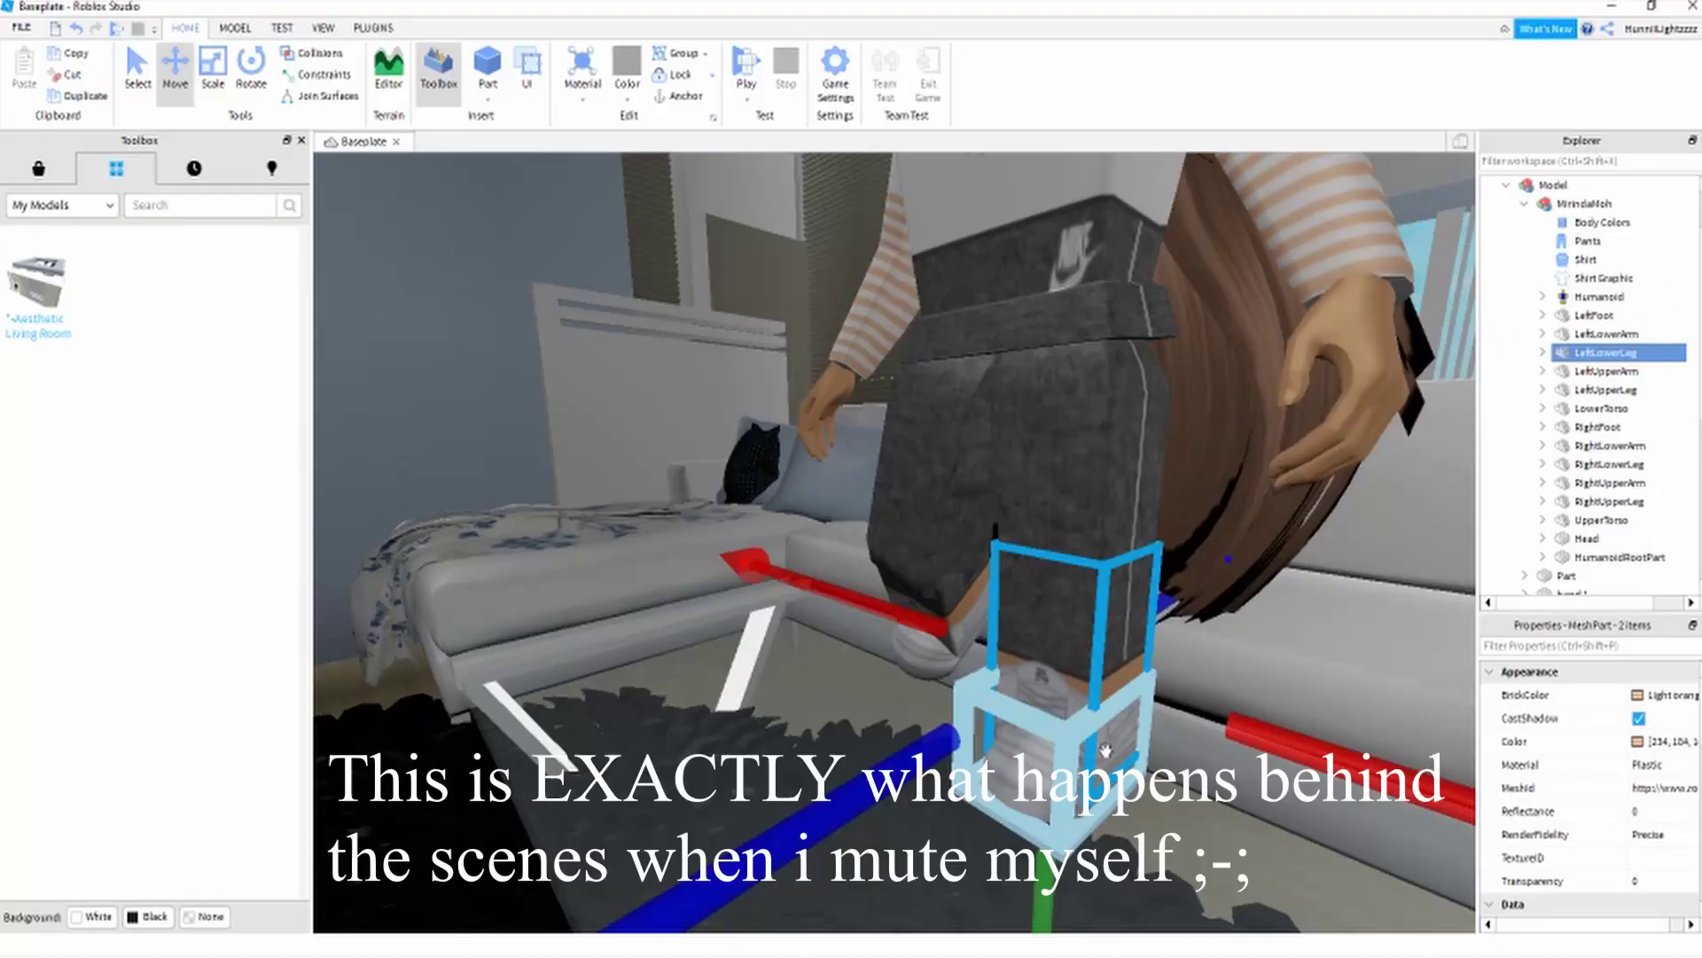
ctrl+click(1105, 750)
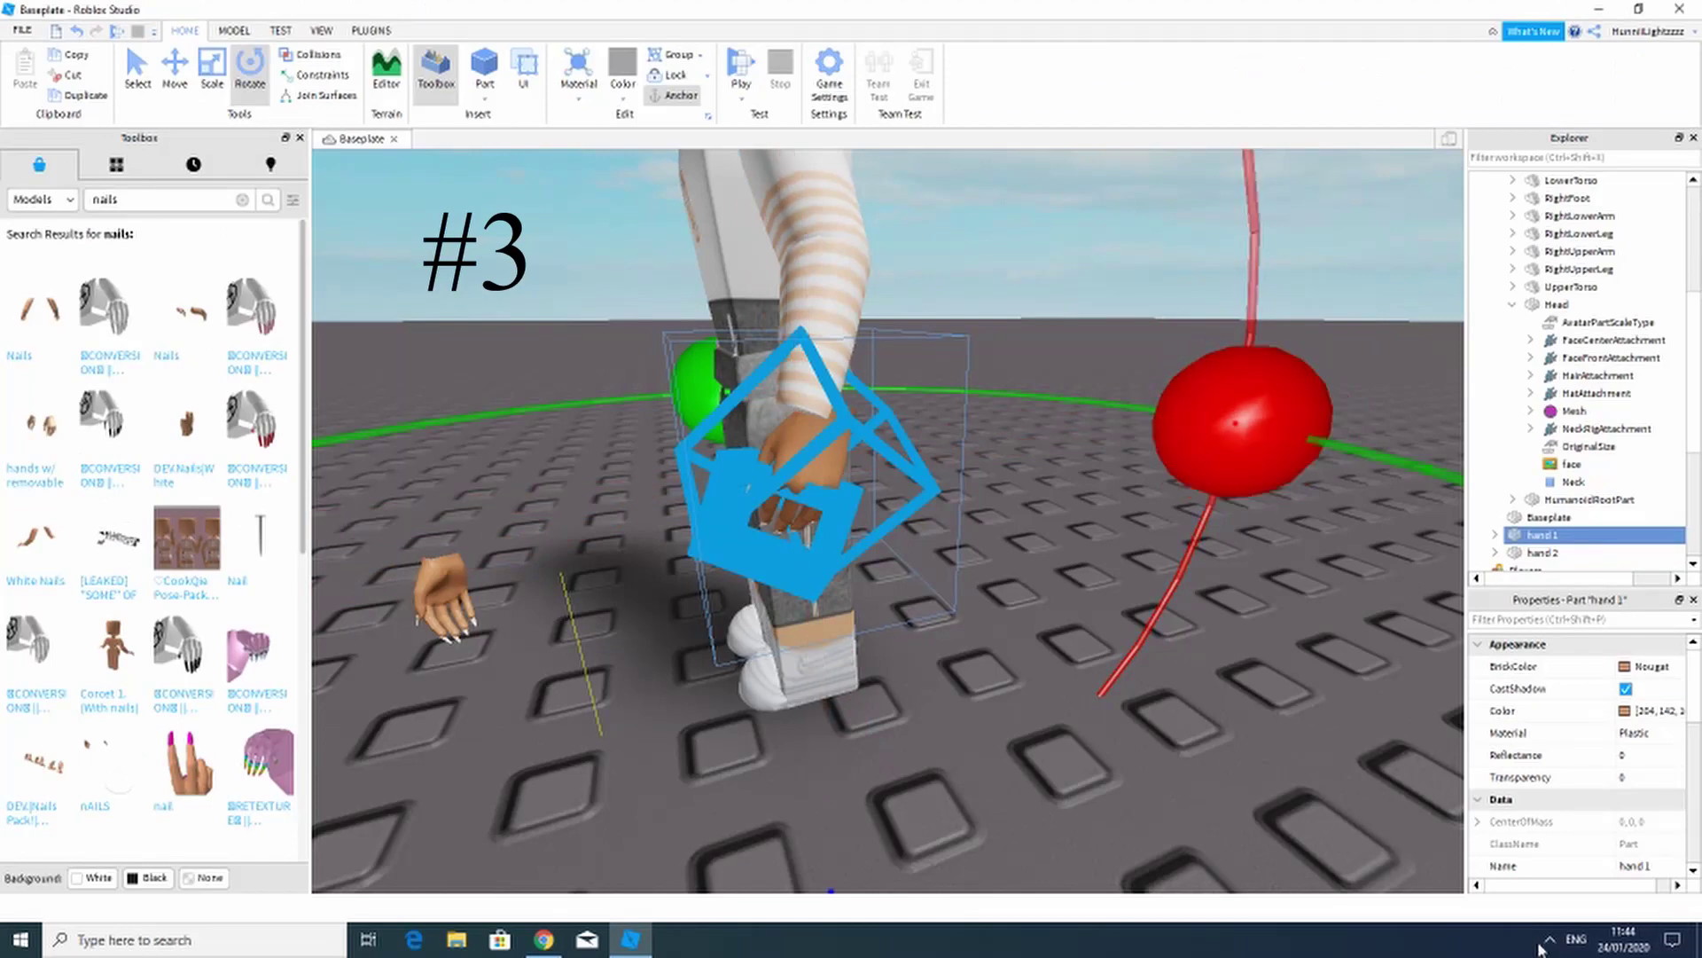
click(1547, 941)
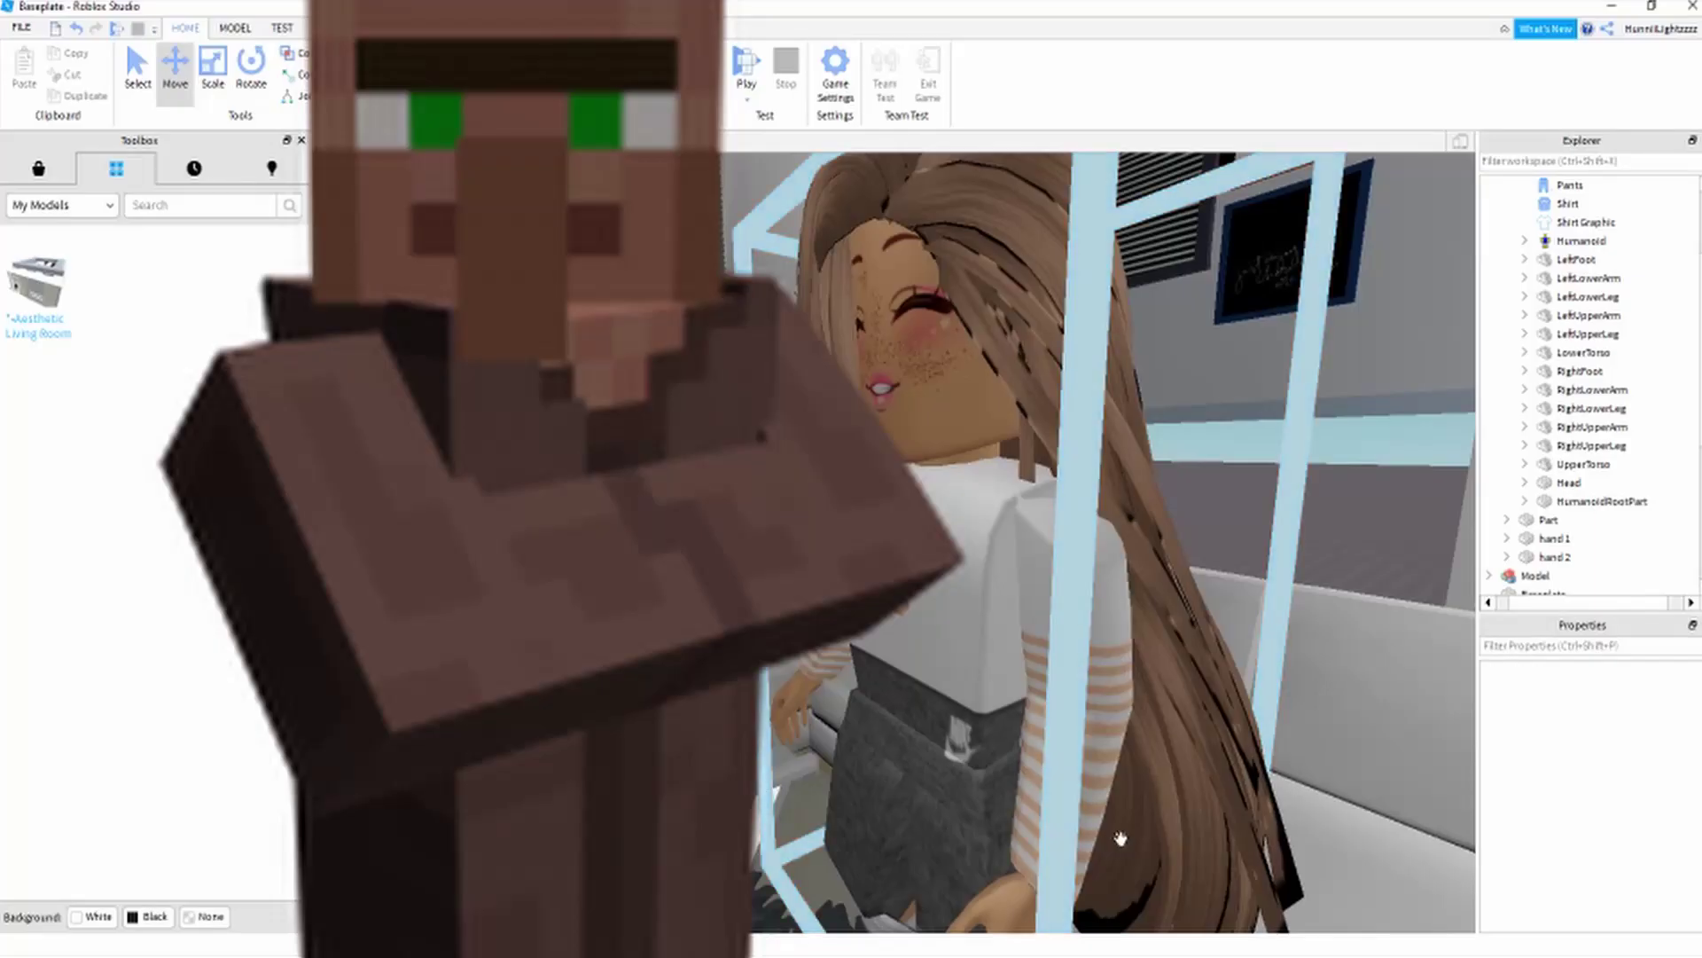
scroll(990, 721, up, 3)
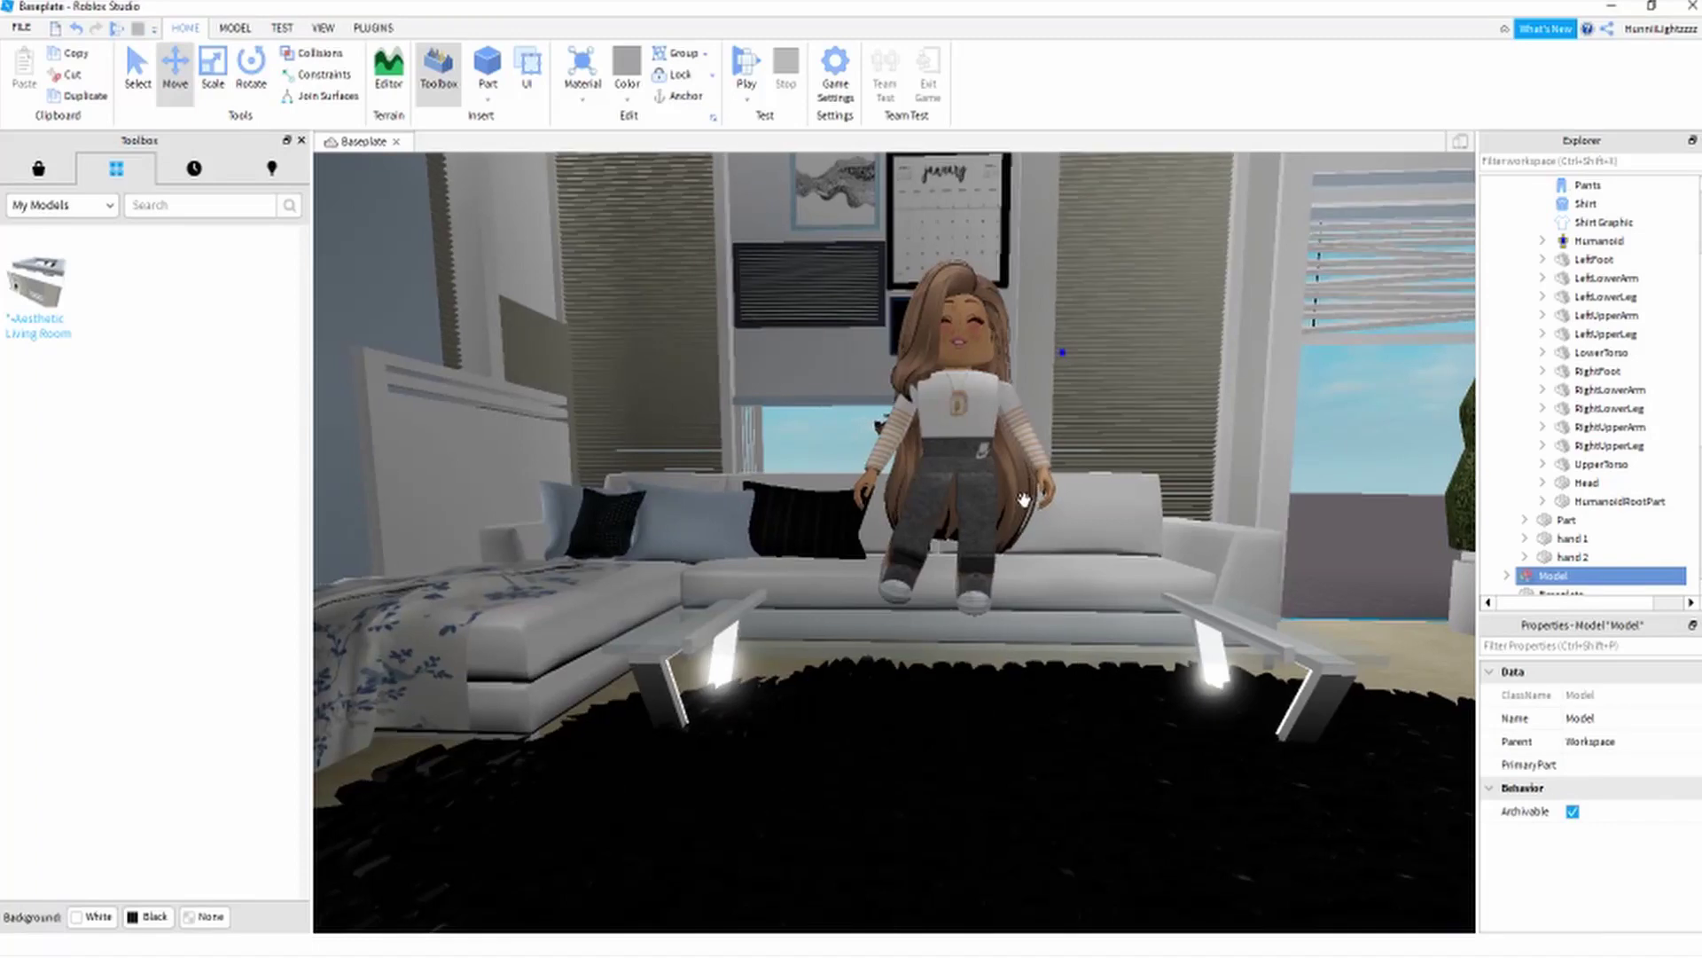
scroll(1036, 473, up, 5)
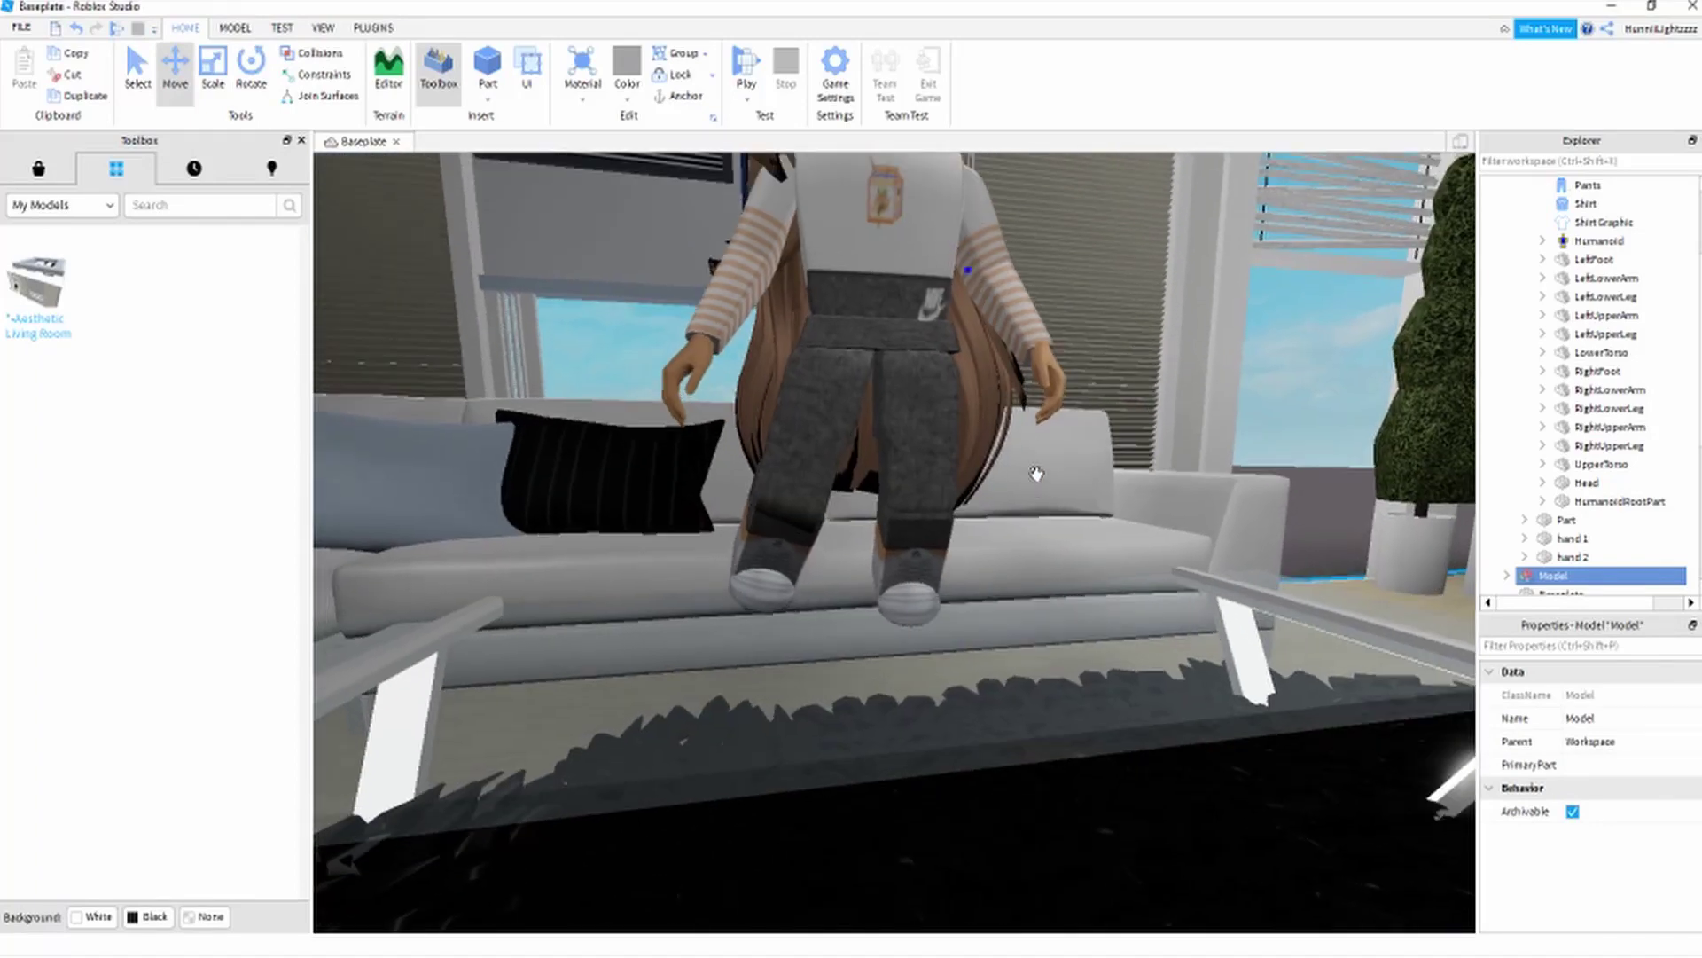
scroll(1036, 473, up, 5)
drag(930, 613, 930, 567)
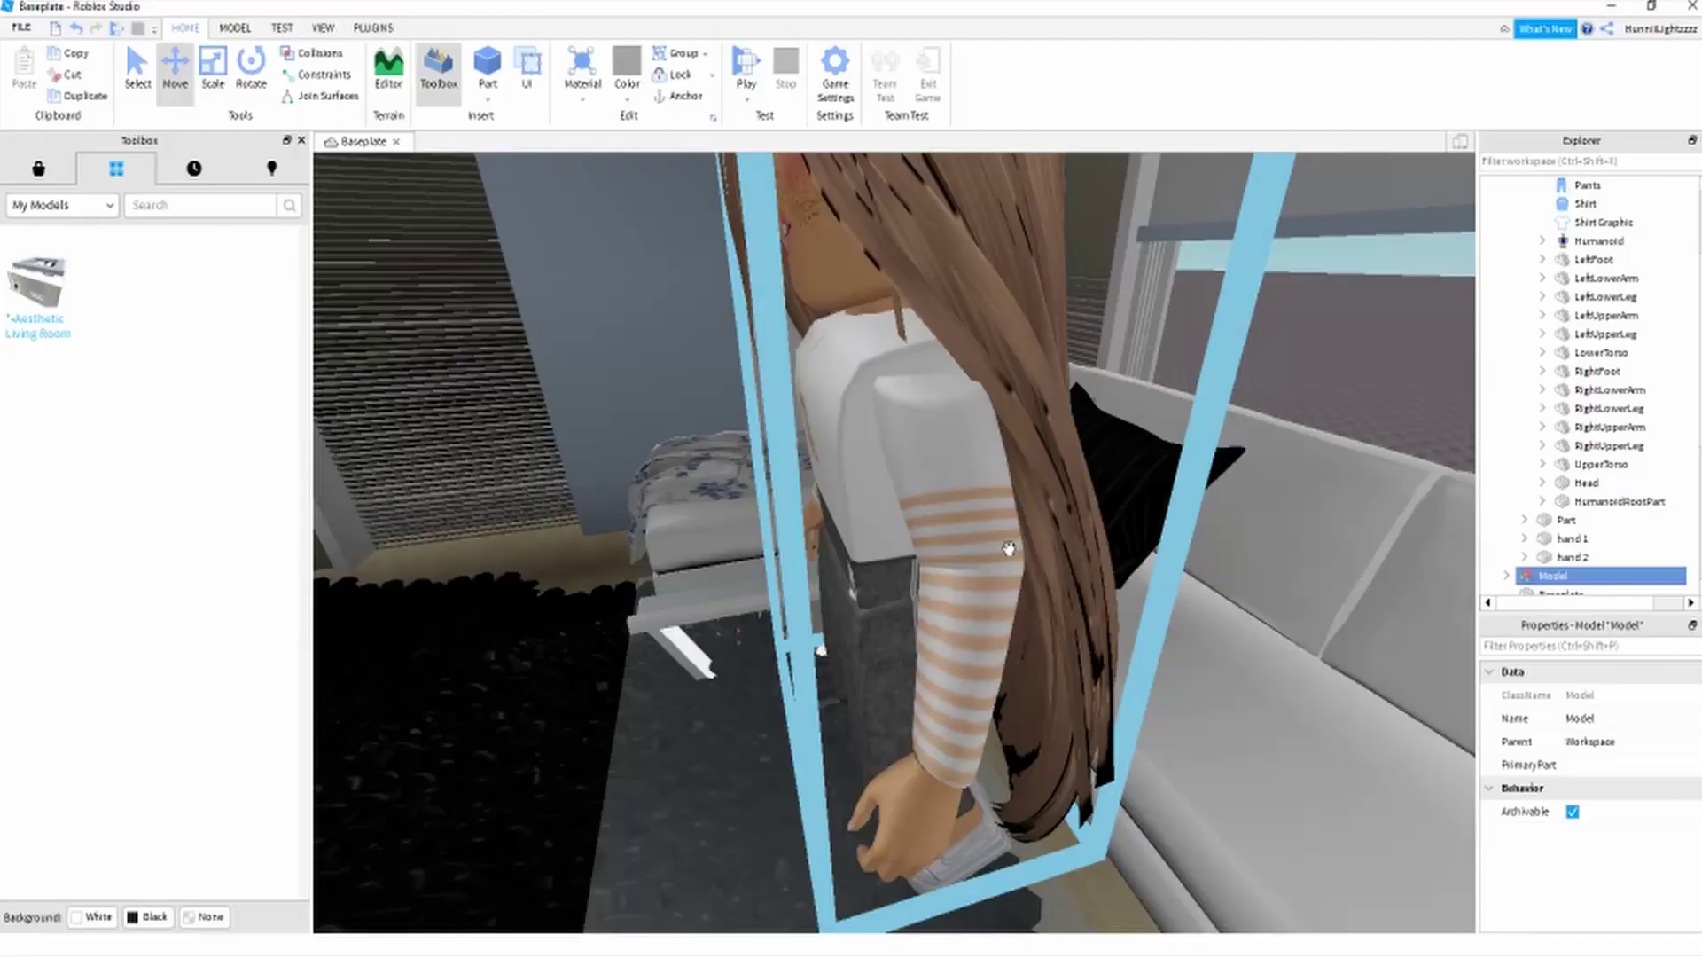
right_drag(1008, 550, 1008, 548)
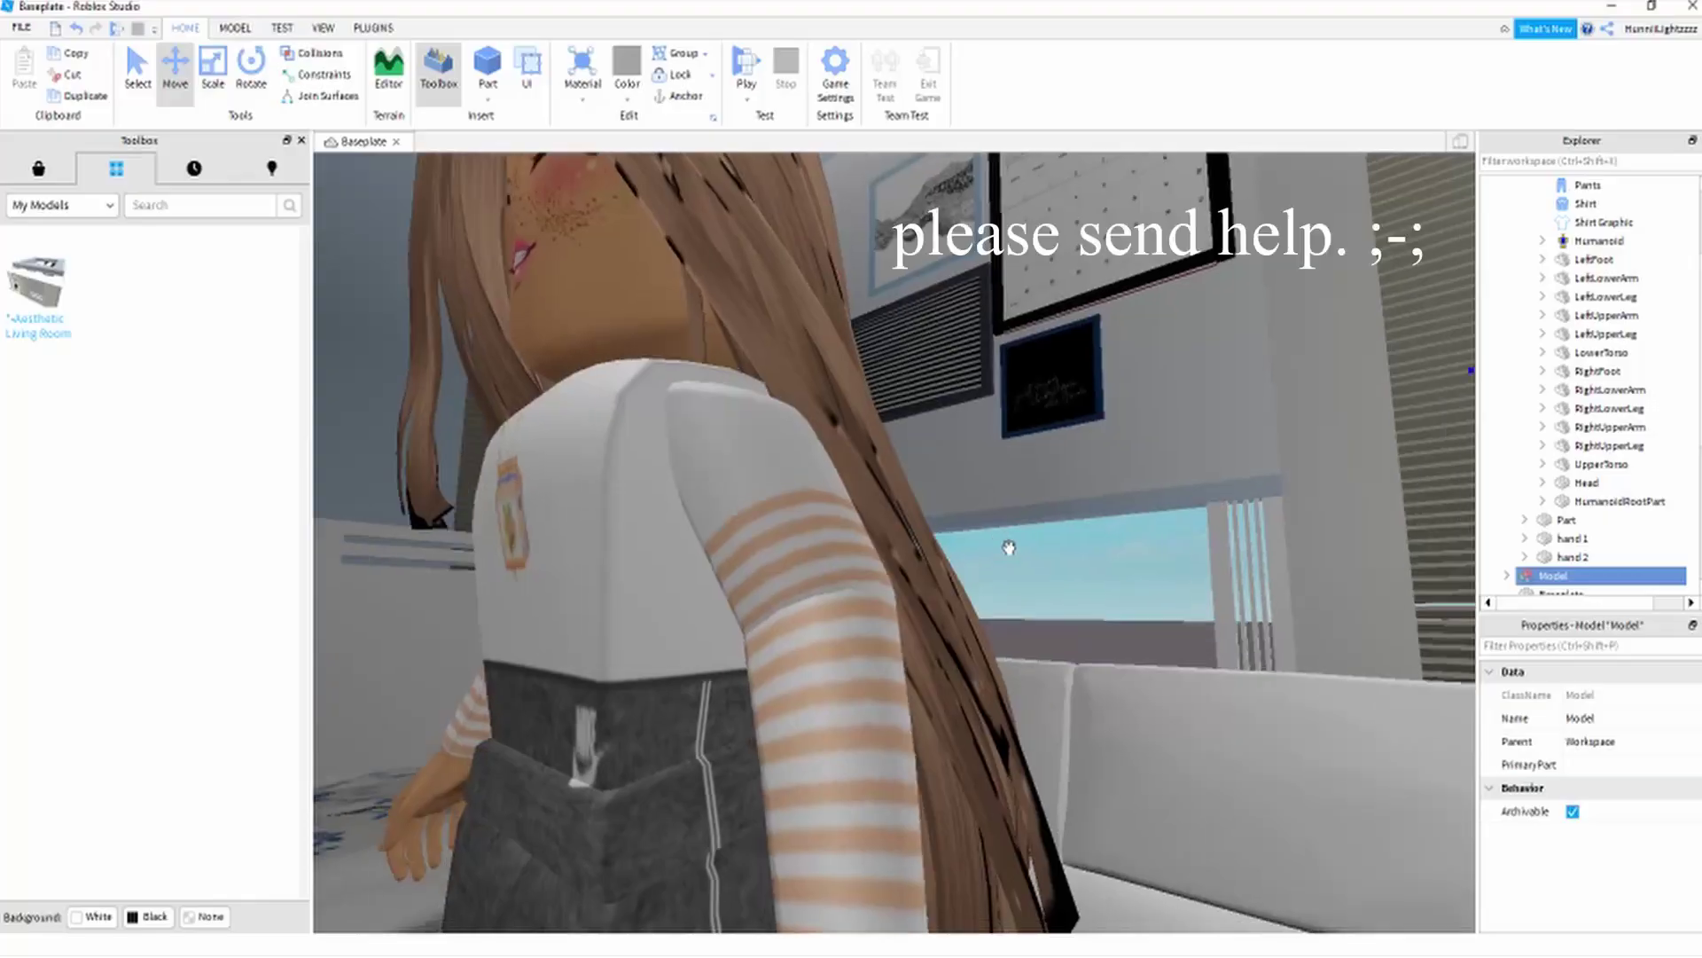